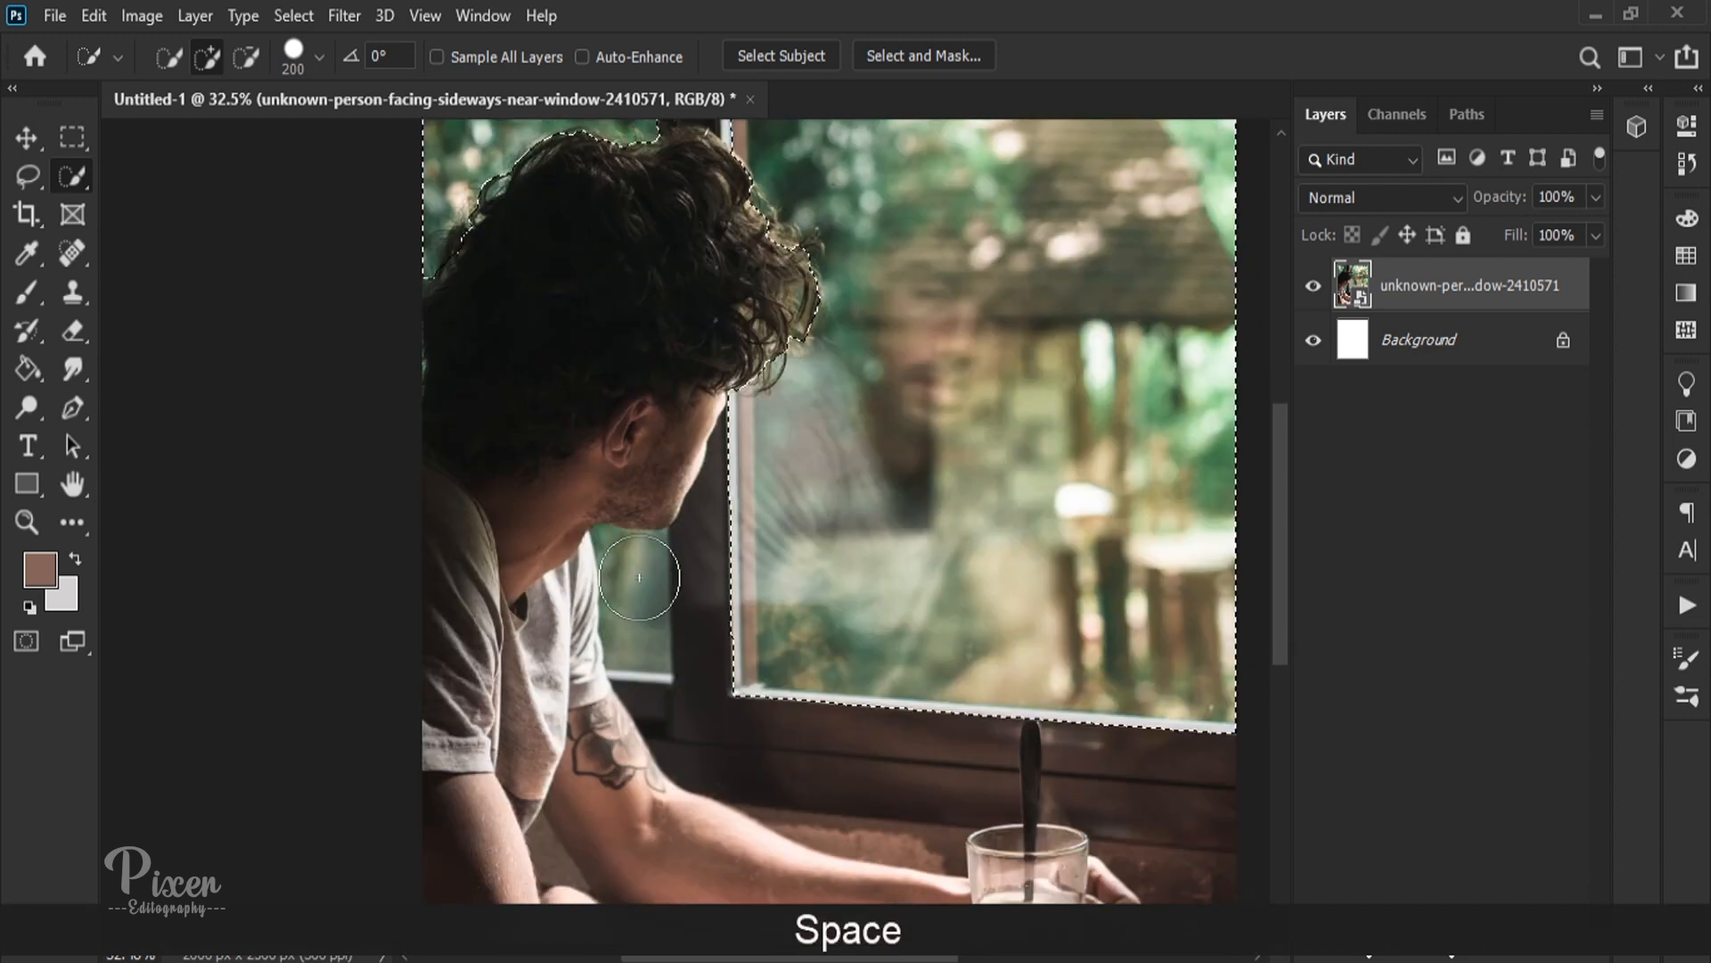
# Step: Add the small window pane below the man's chin to the selection with the Quick Selection brush at size 125
pyautogui.press('[')
pyautogui.press('[')
pyautogui.press('[')
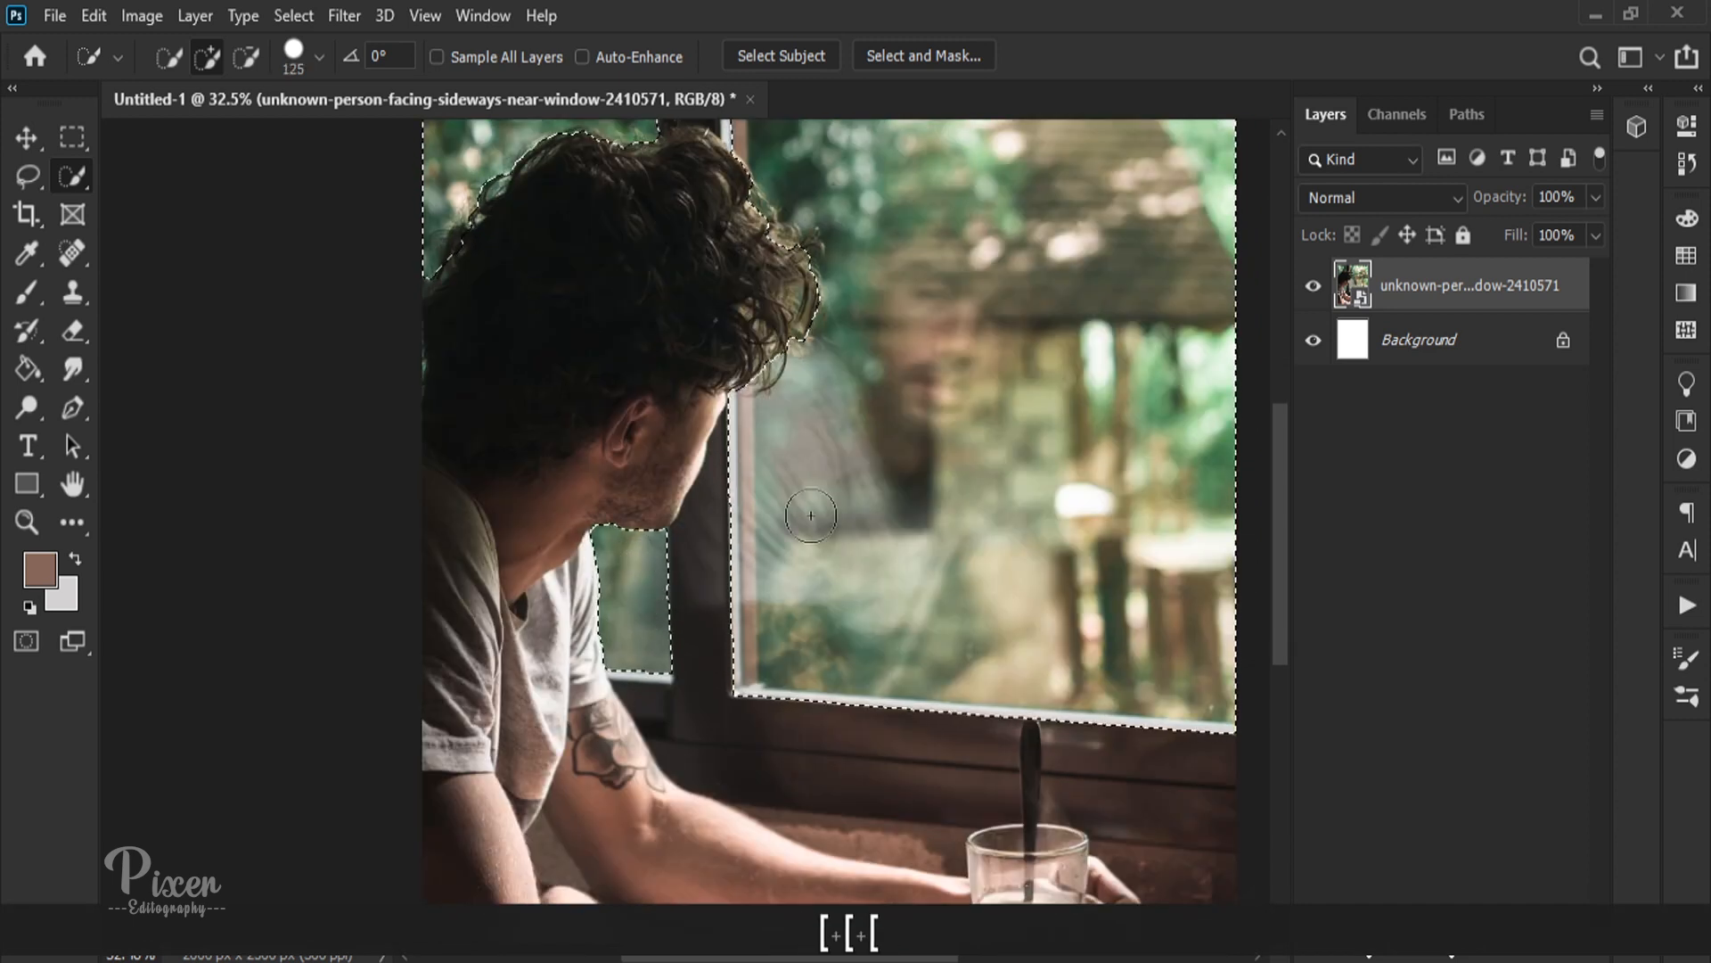
# Step: With the Polygonal Lasso in subtract mode, trace the main window frame's inner vertical edge from the hair down to its lower corner
pyautogui.scroll(3, 806, 512)
pyautogui.moveTo(767, 482); pyautogui.dragTo(682, 558)
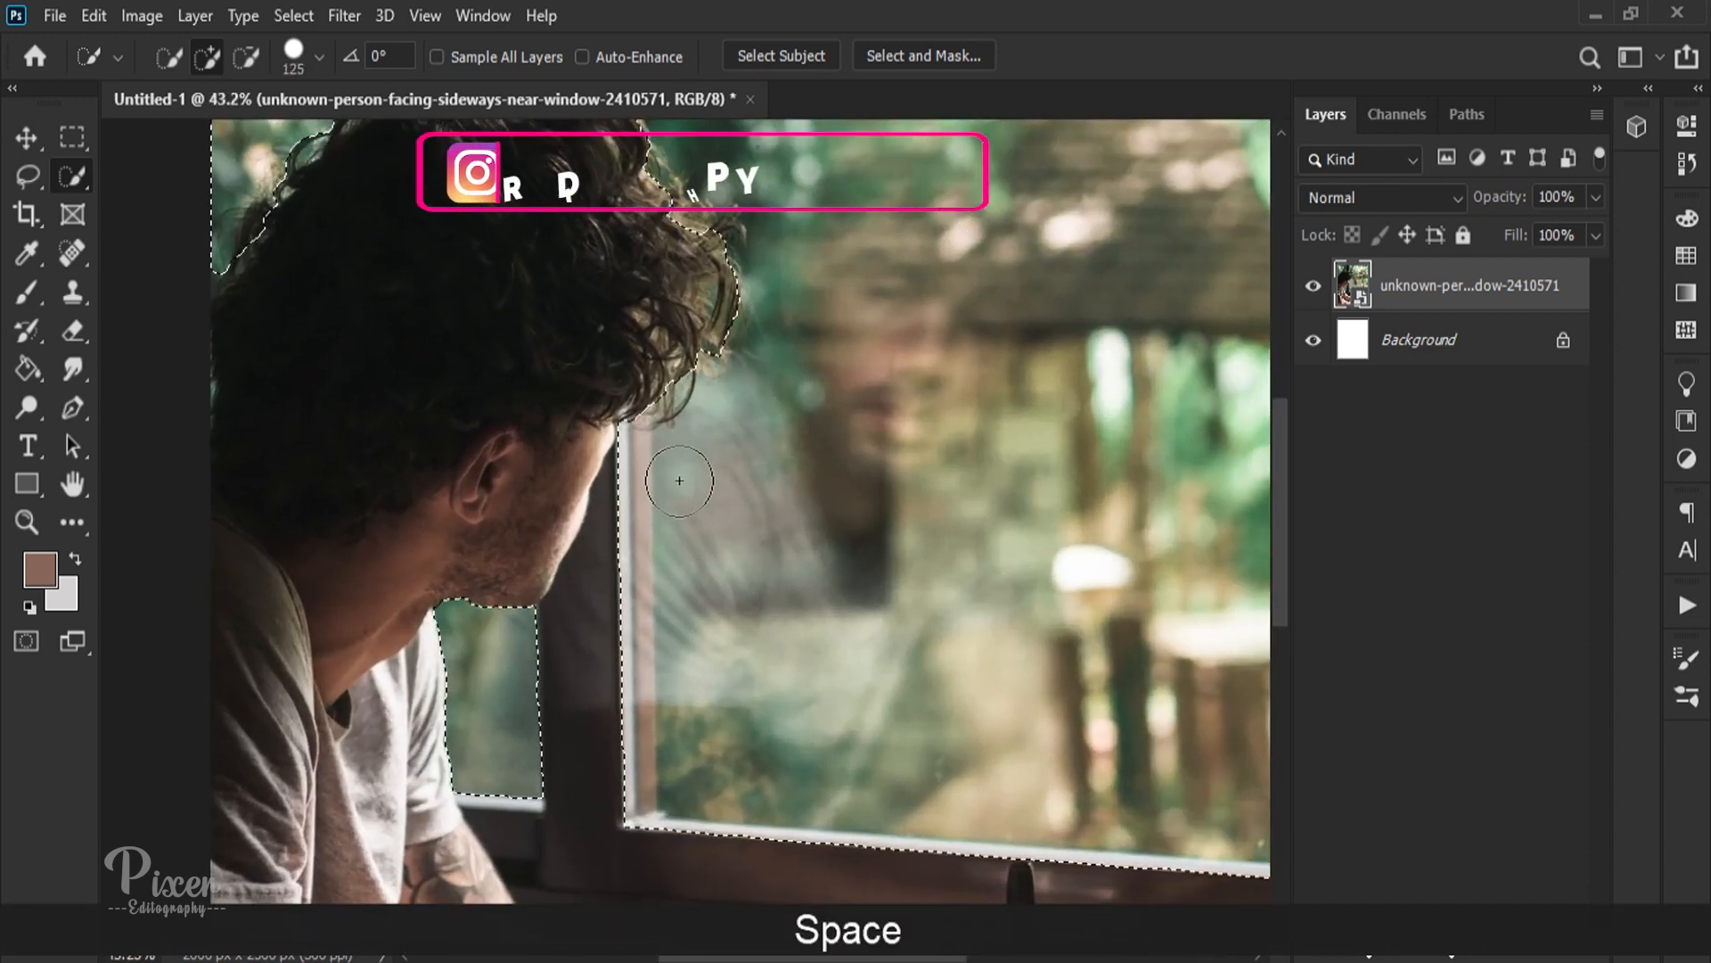
pyautogui.rightClick(29, 177)
pyautogui.click(125, 225)
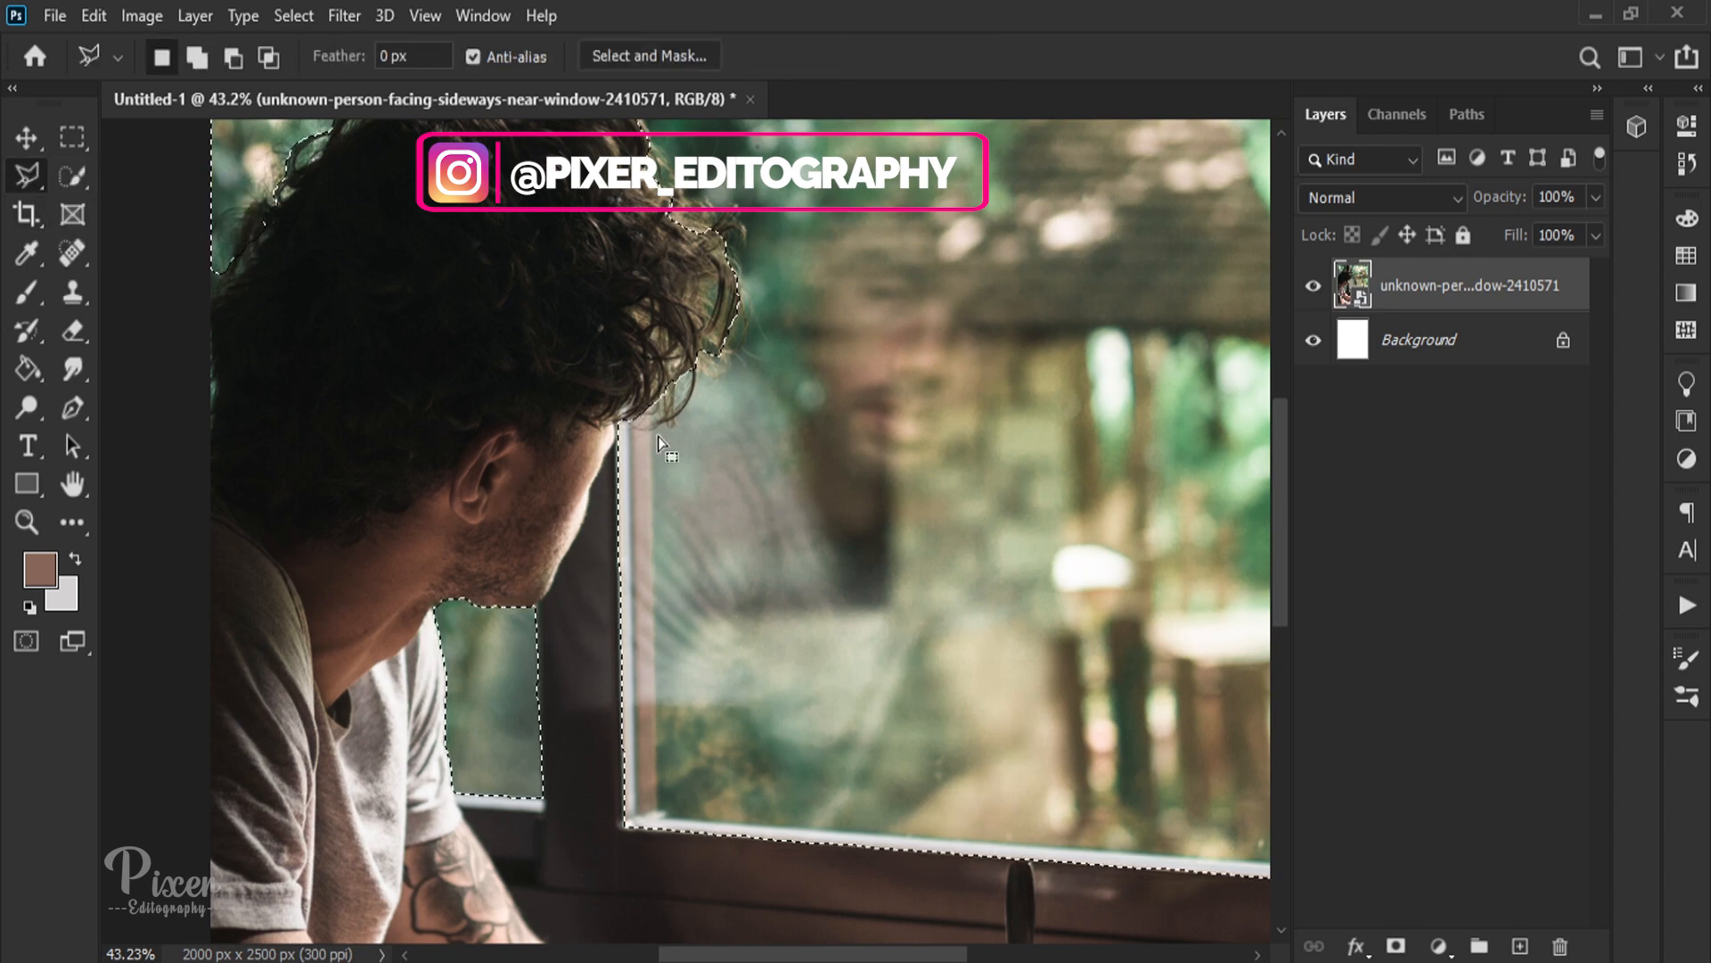
pyautogui.scroll(-4, 660, 357)
pyautogui.scroll(2, 660, 348)
pyautogui.scroll(4, 660, 393)
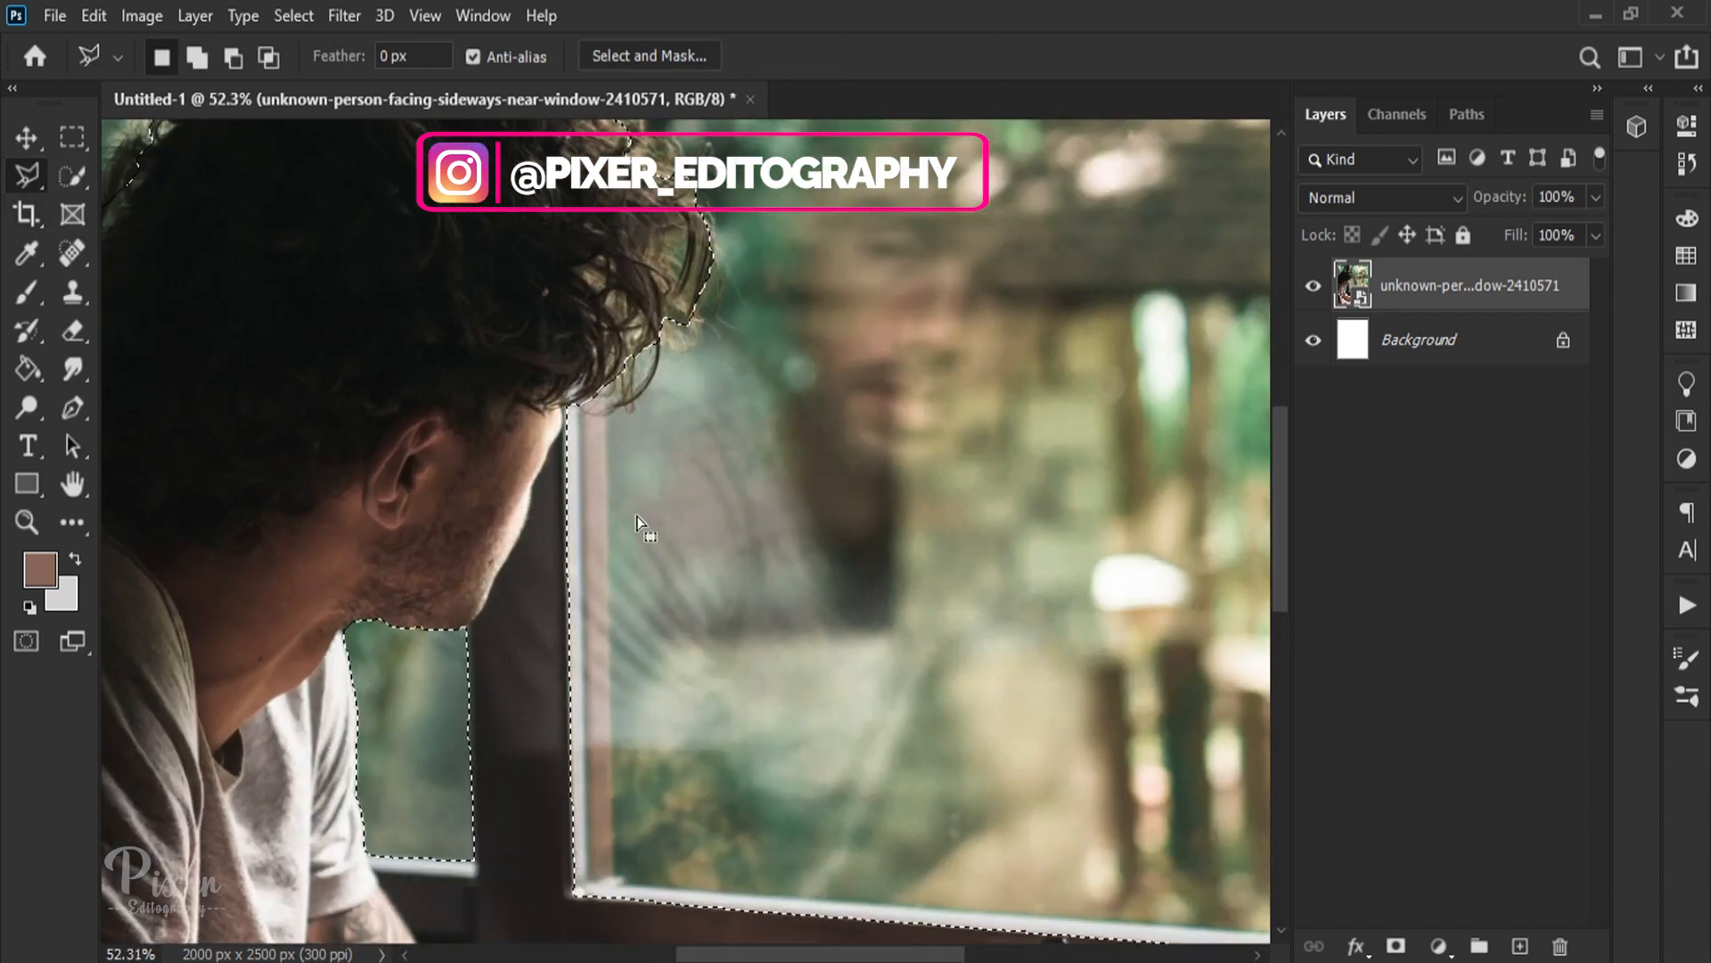
pyautogui.press('alt')
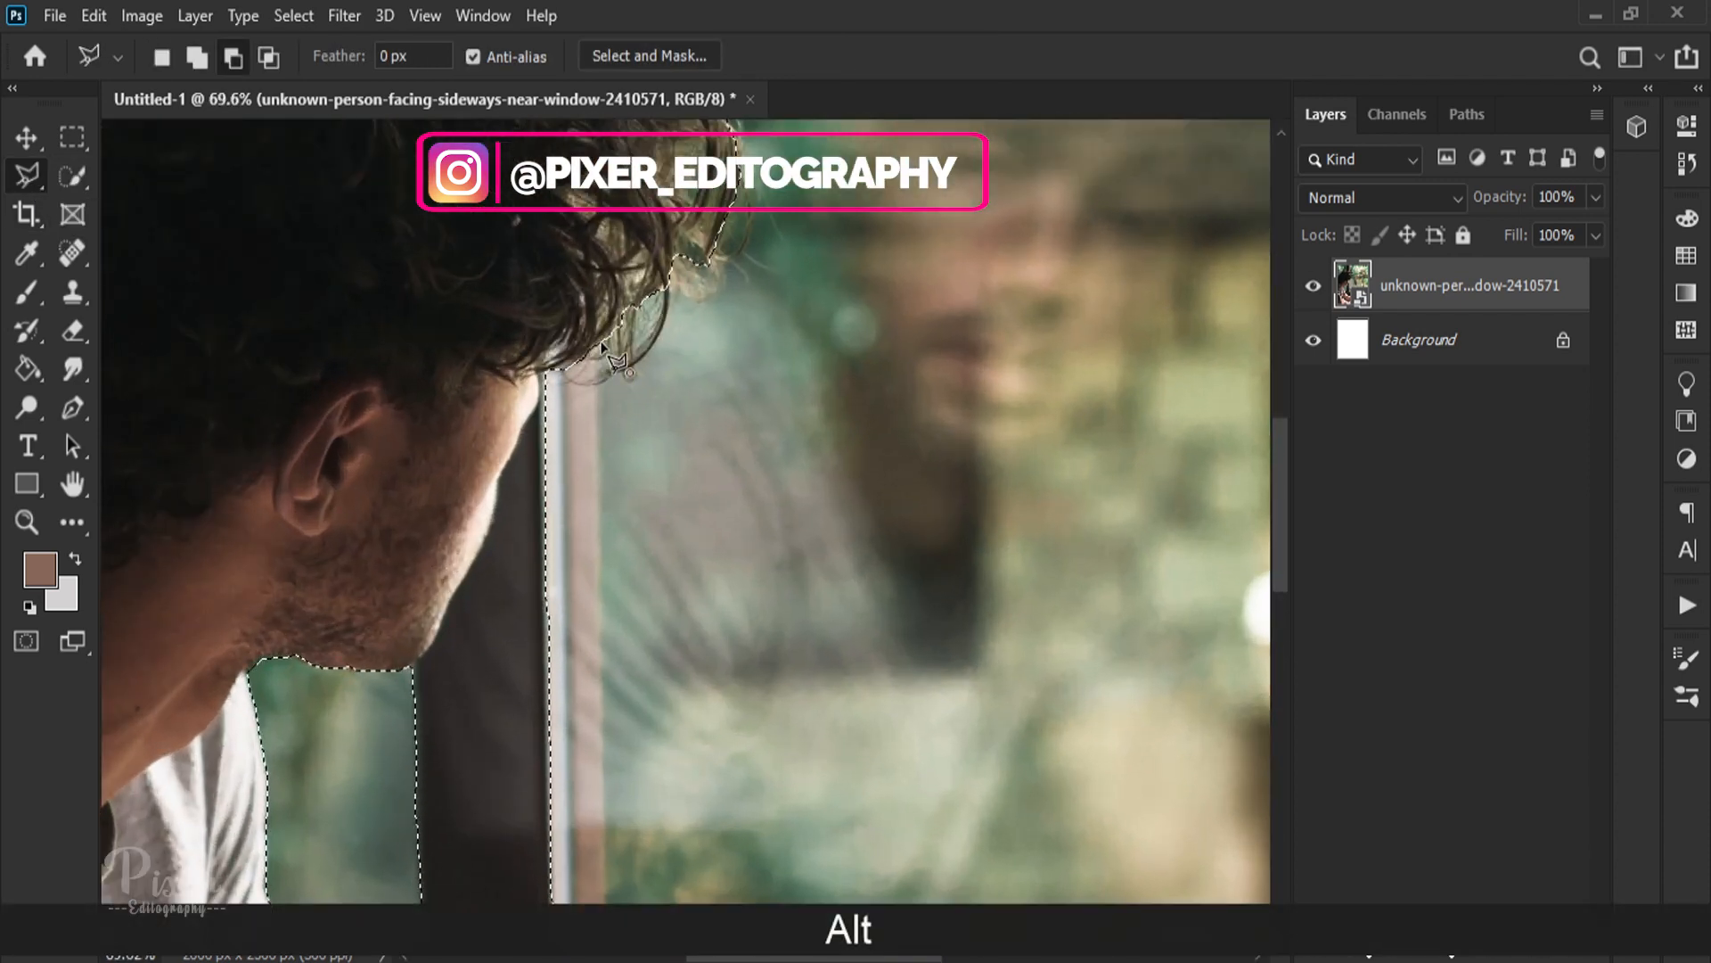
pyautogui.hotkey('ctrl', 'z')
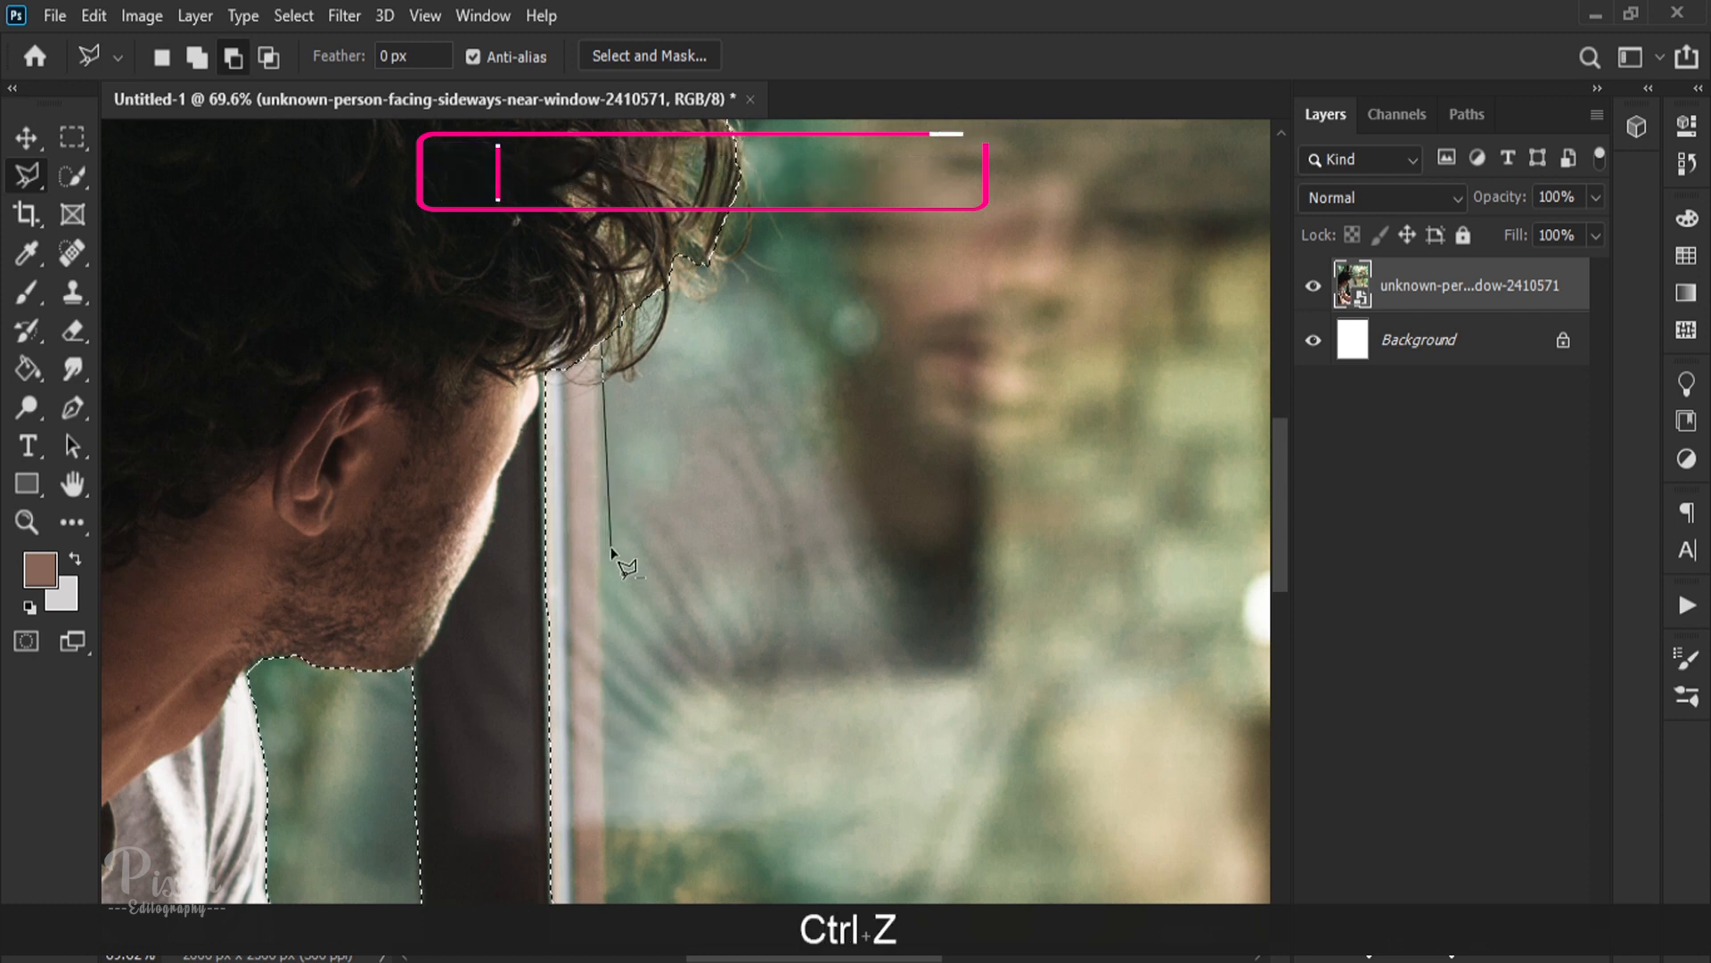
pyautogui.press('alt')
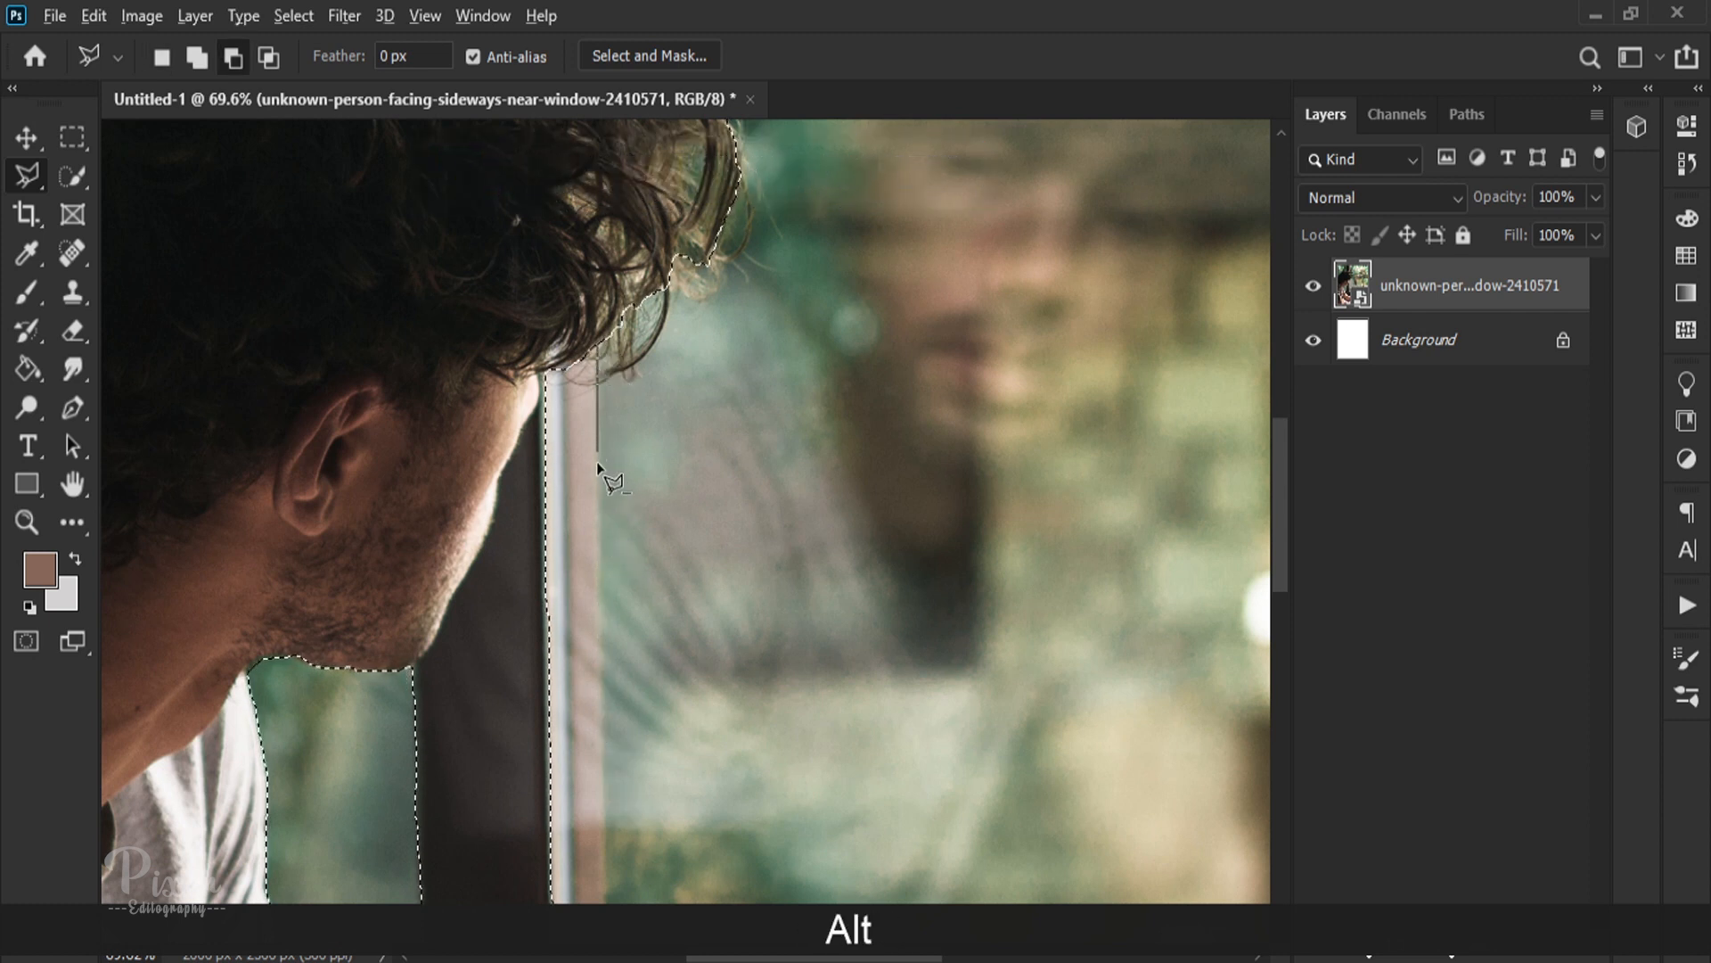
pyautogui.scroll(-3, 604, 936)
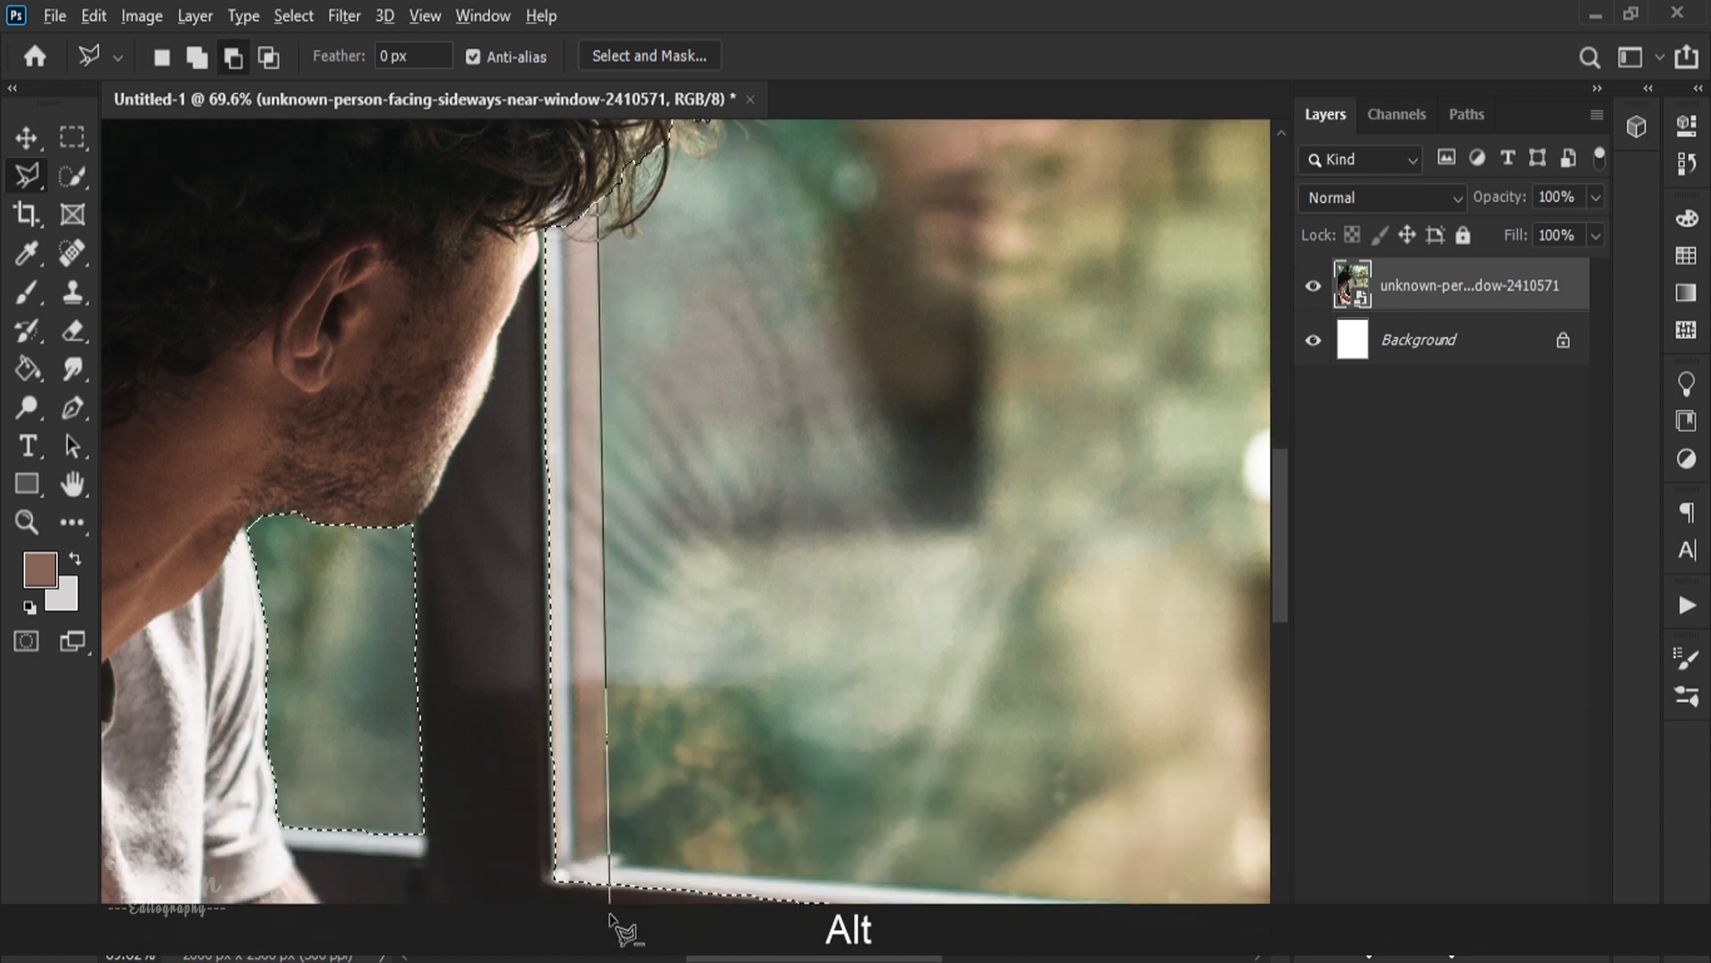
pyautogui.click(606, 860)
# Step: Continue the outline along the frame's lower inner edge and close it around the frame to remove the frame from the selection
pyautogui.hscroll(3, 713, 891)
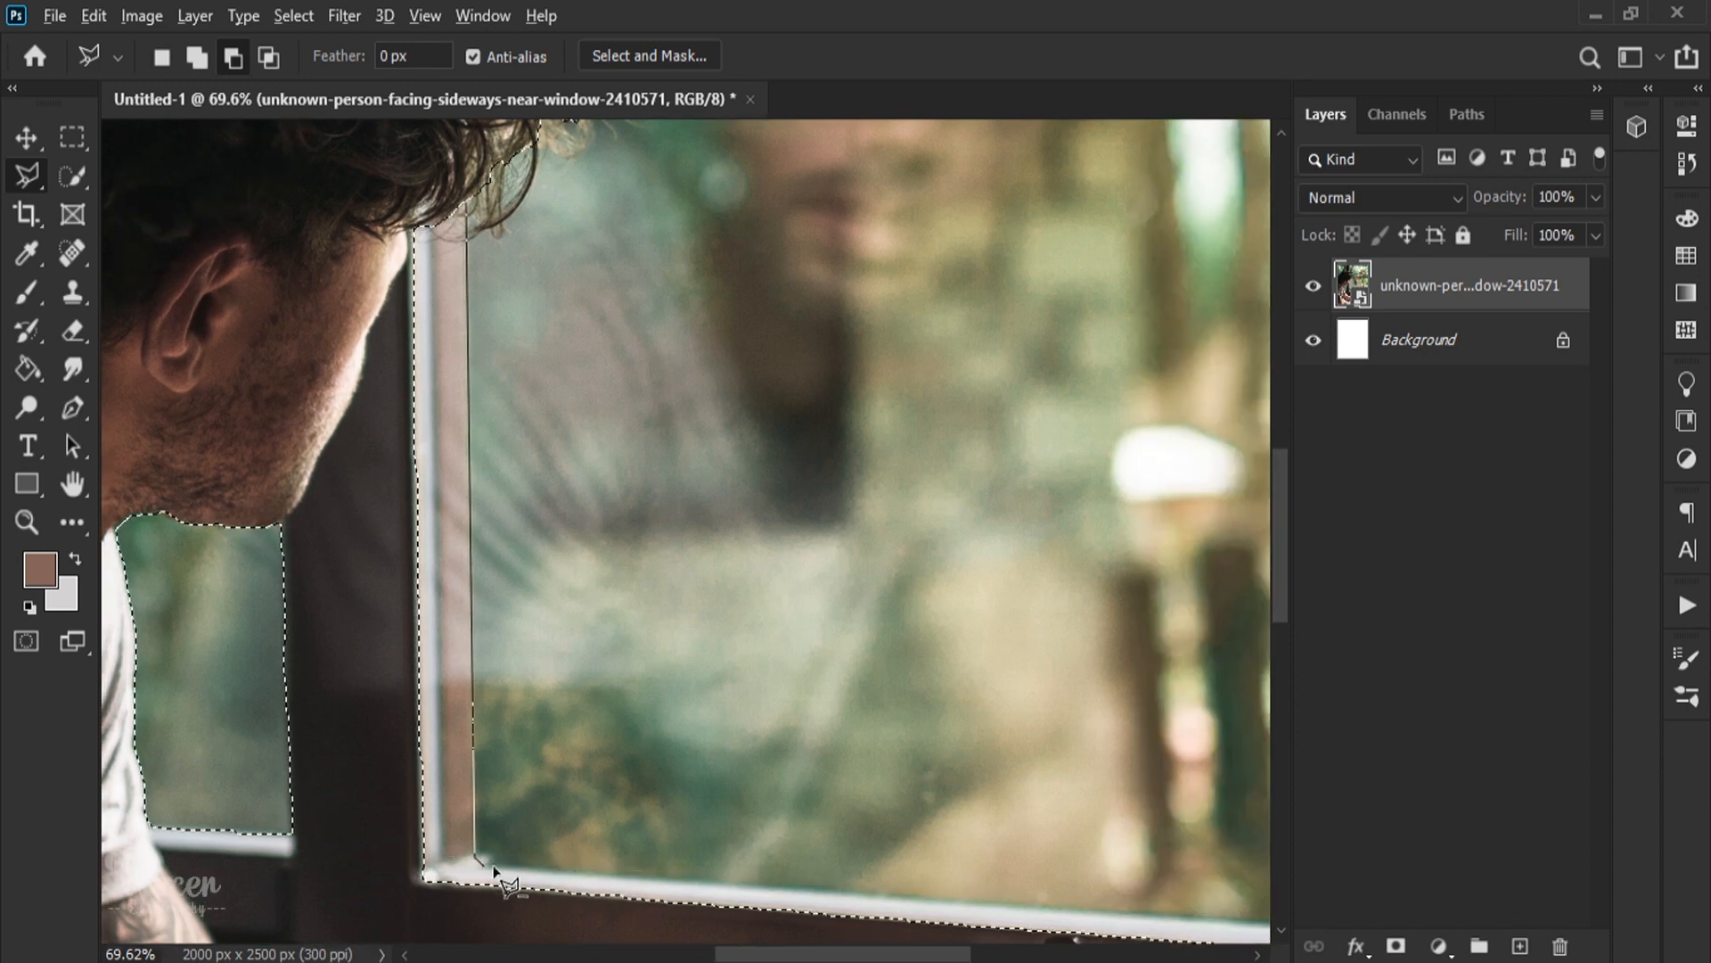
pyautogui.hscroll(10, 496, 870)
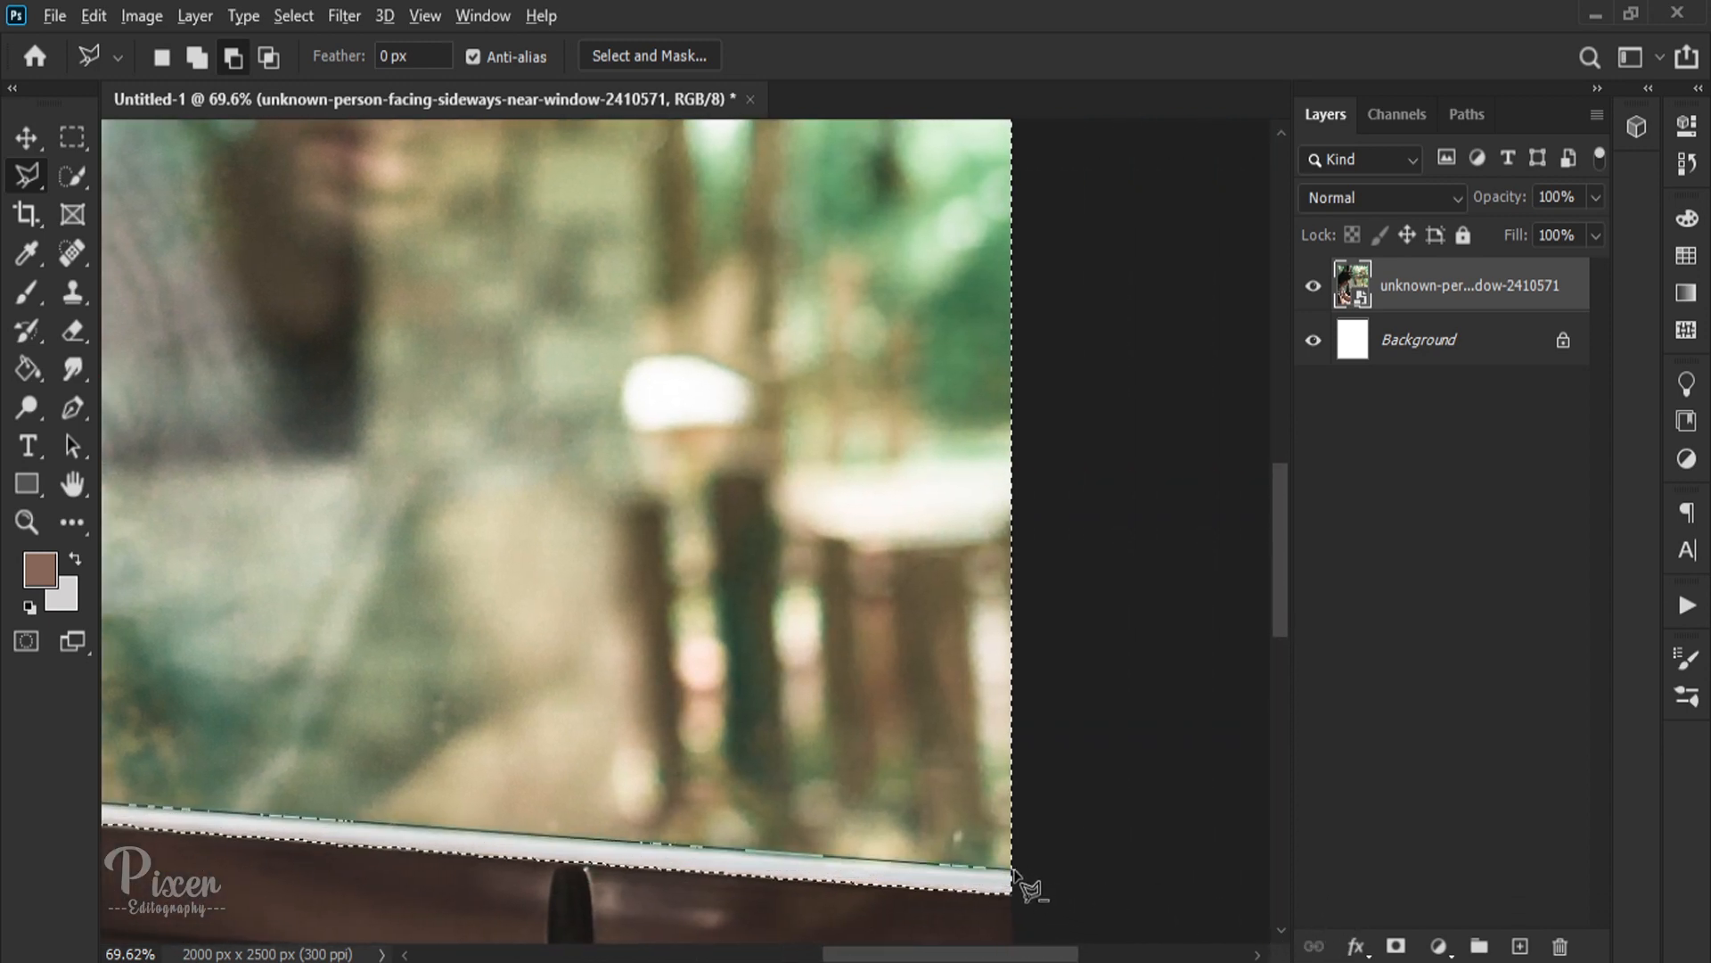
pyautogui.click(1047, 875)
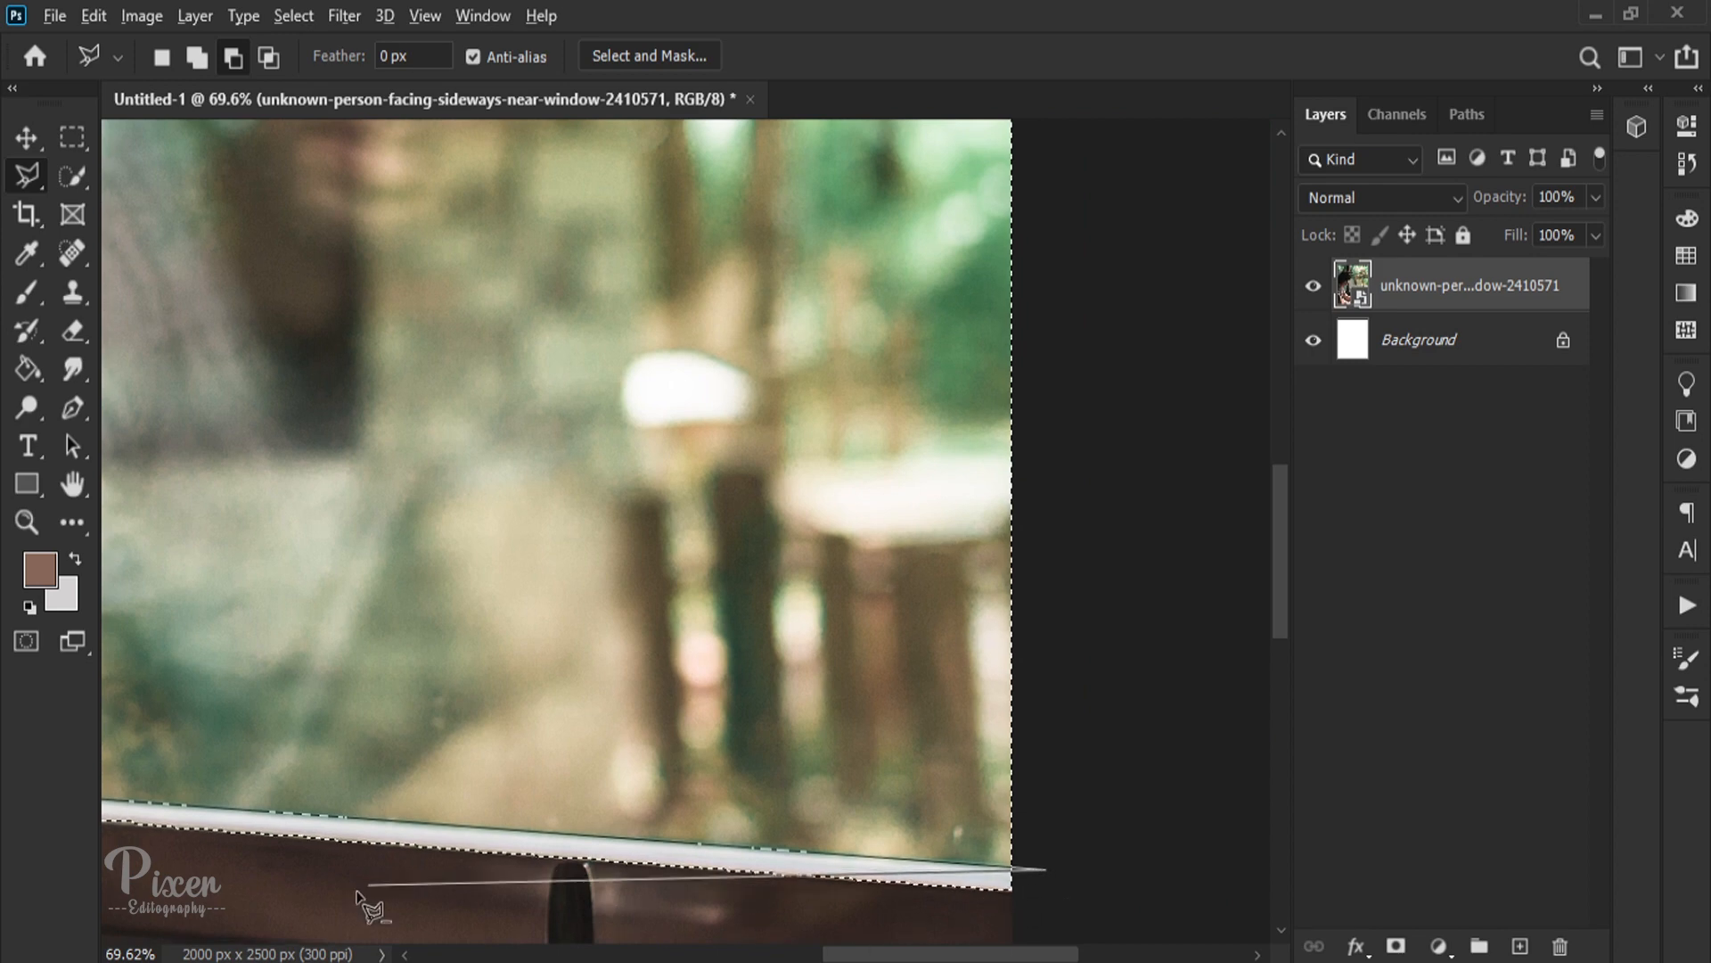
pyautogui.click(1058, 813)
pyautogui.click(186, 775)
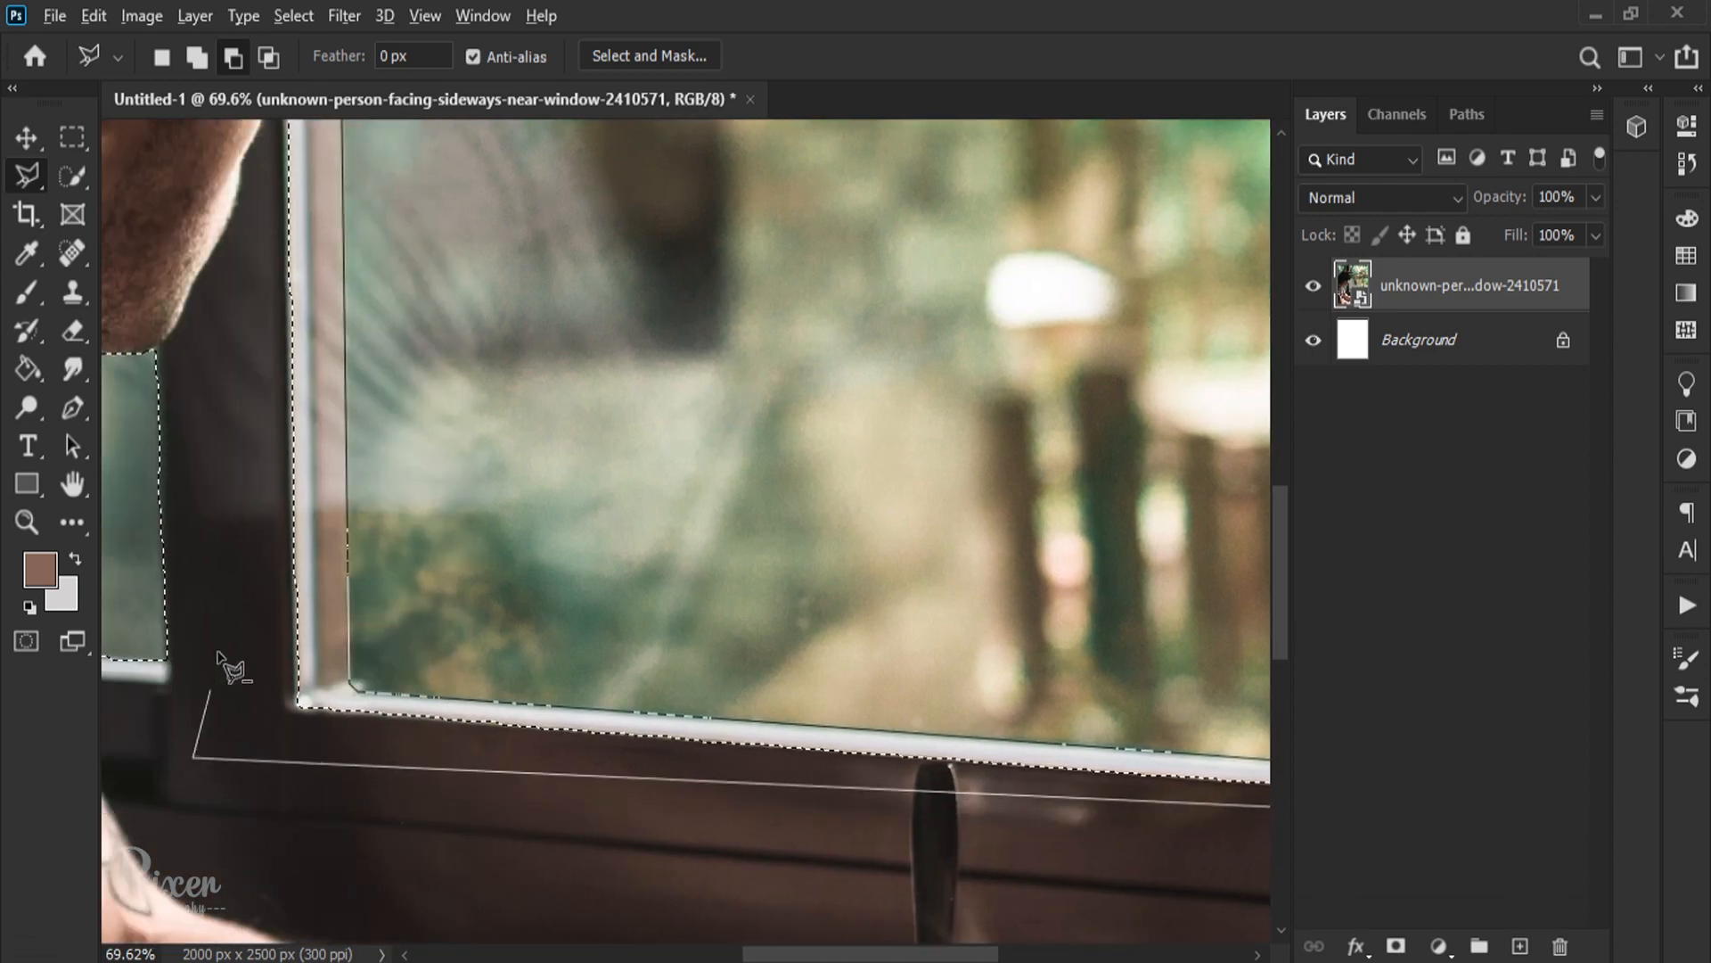
pyautogui.scroll(6, 267, 178)
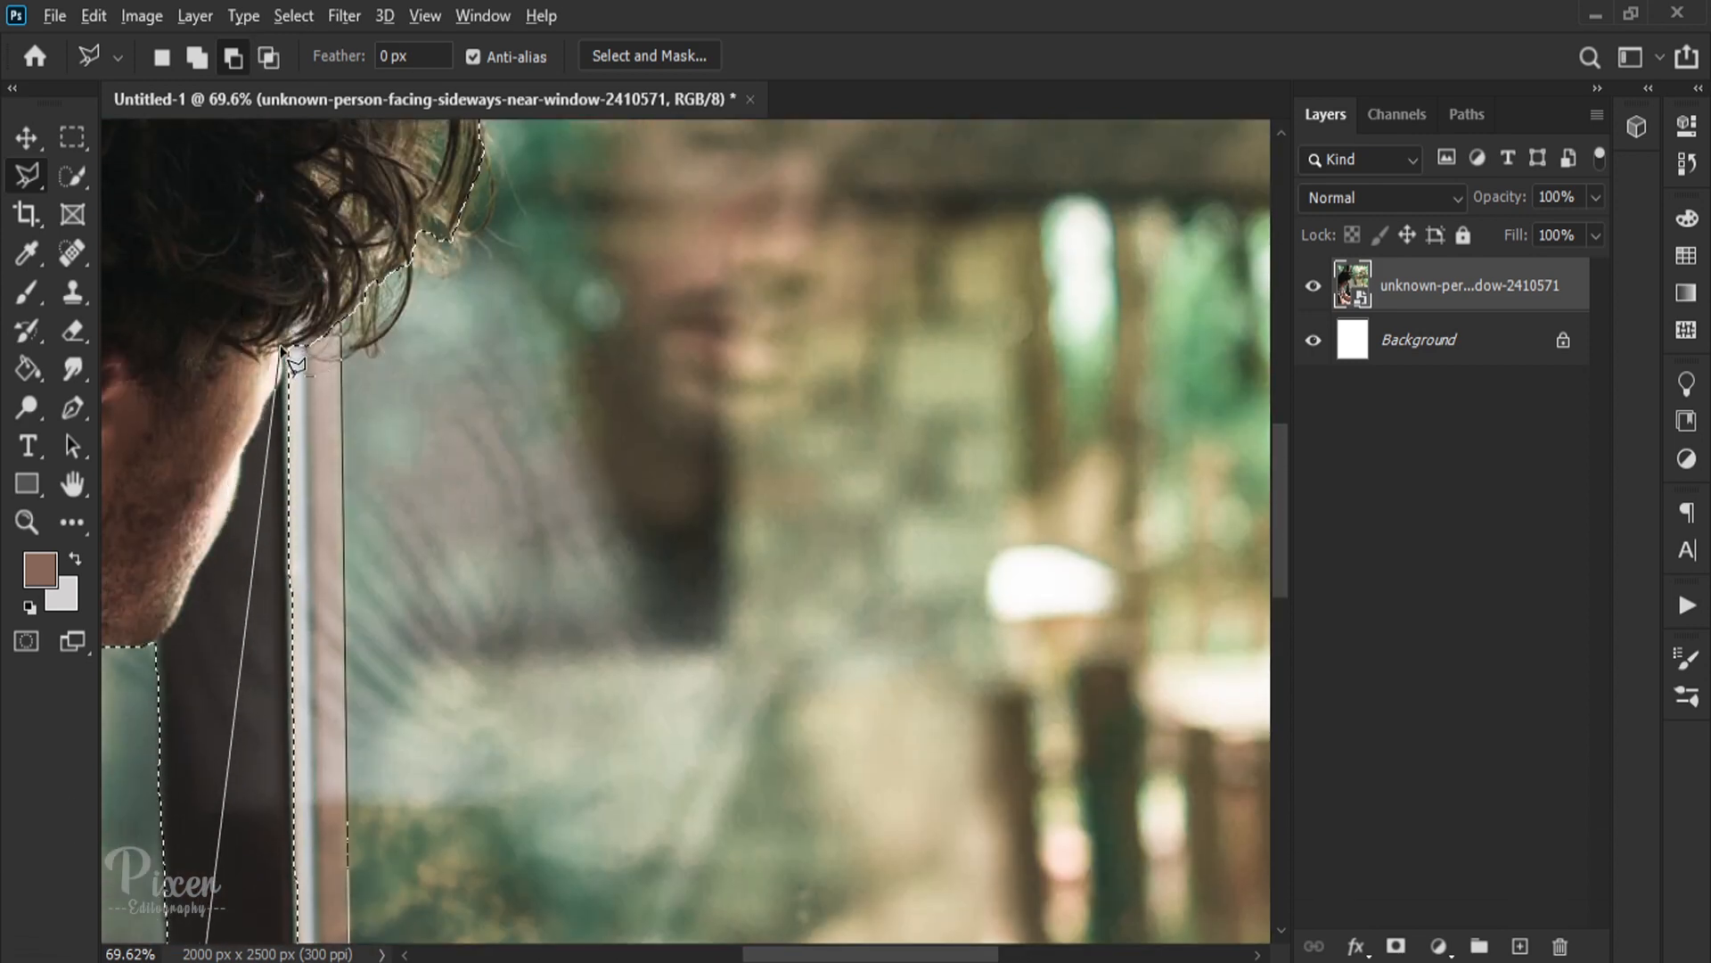
pyautogui.doubleClick(287, 354)
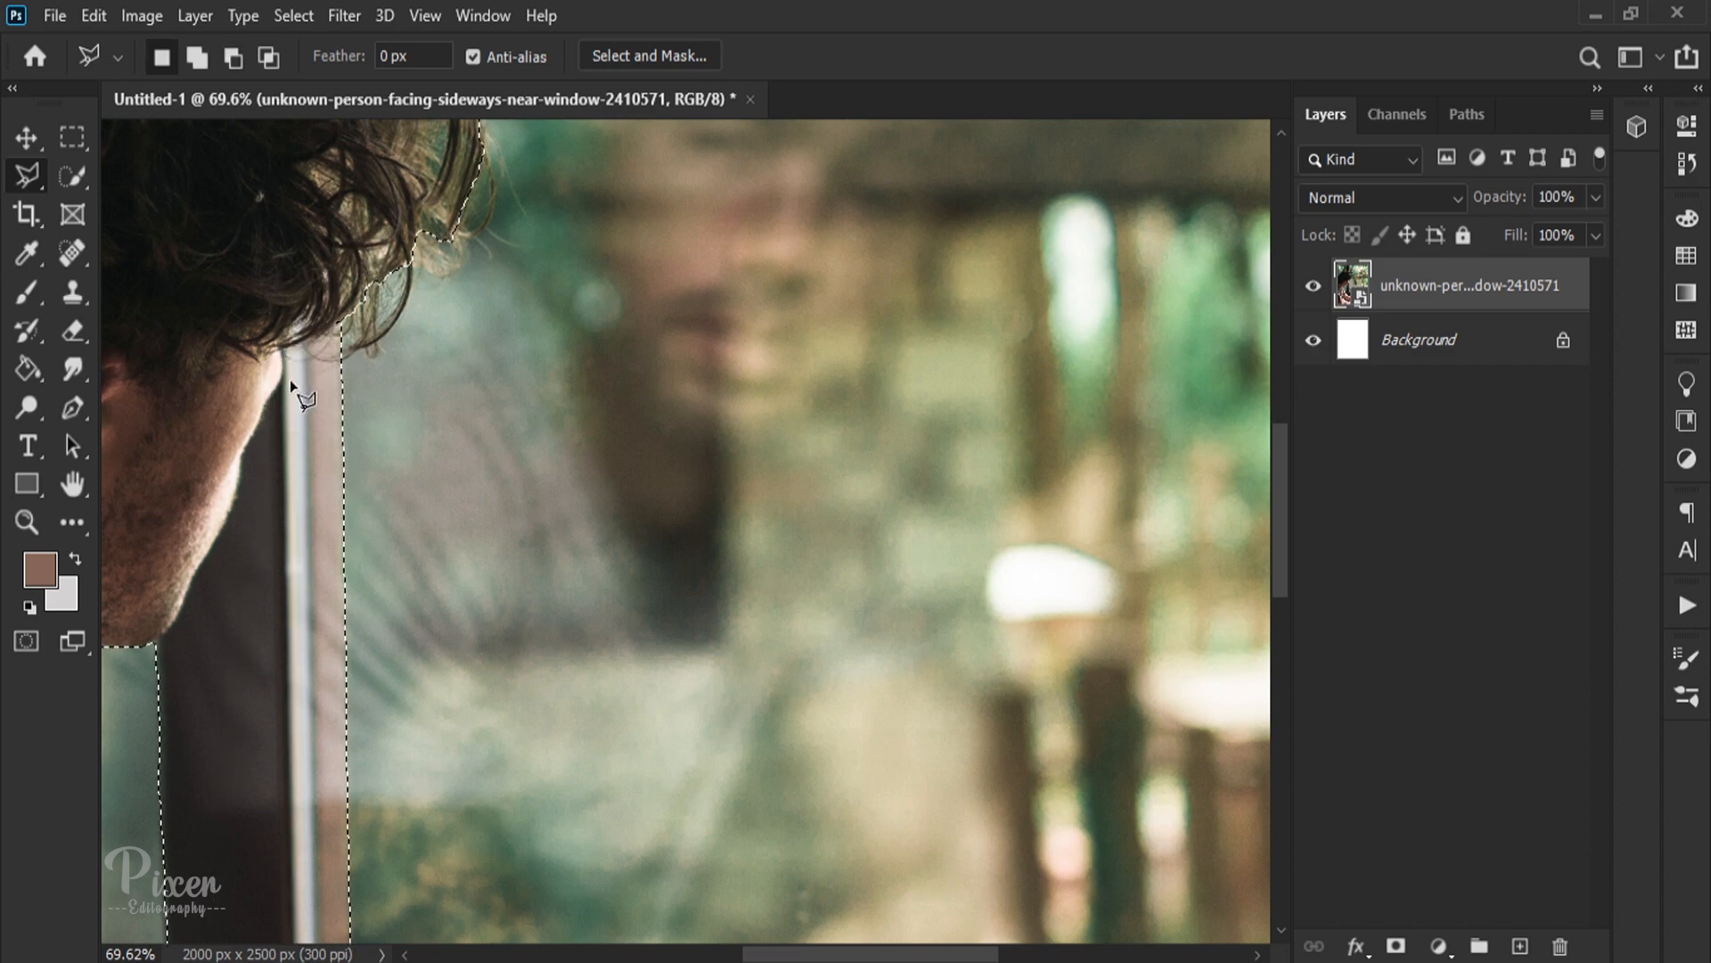
# Step: Refine the small pane's selection with the freehand Lasso, adding the missed green area where the shirt collar meets the jaw
pyautogui.scroll(-10, 302, 437)
pyautogui.scroll(-3, 241, 567)
pyautogui.press('space')
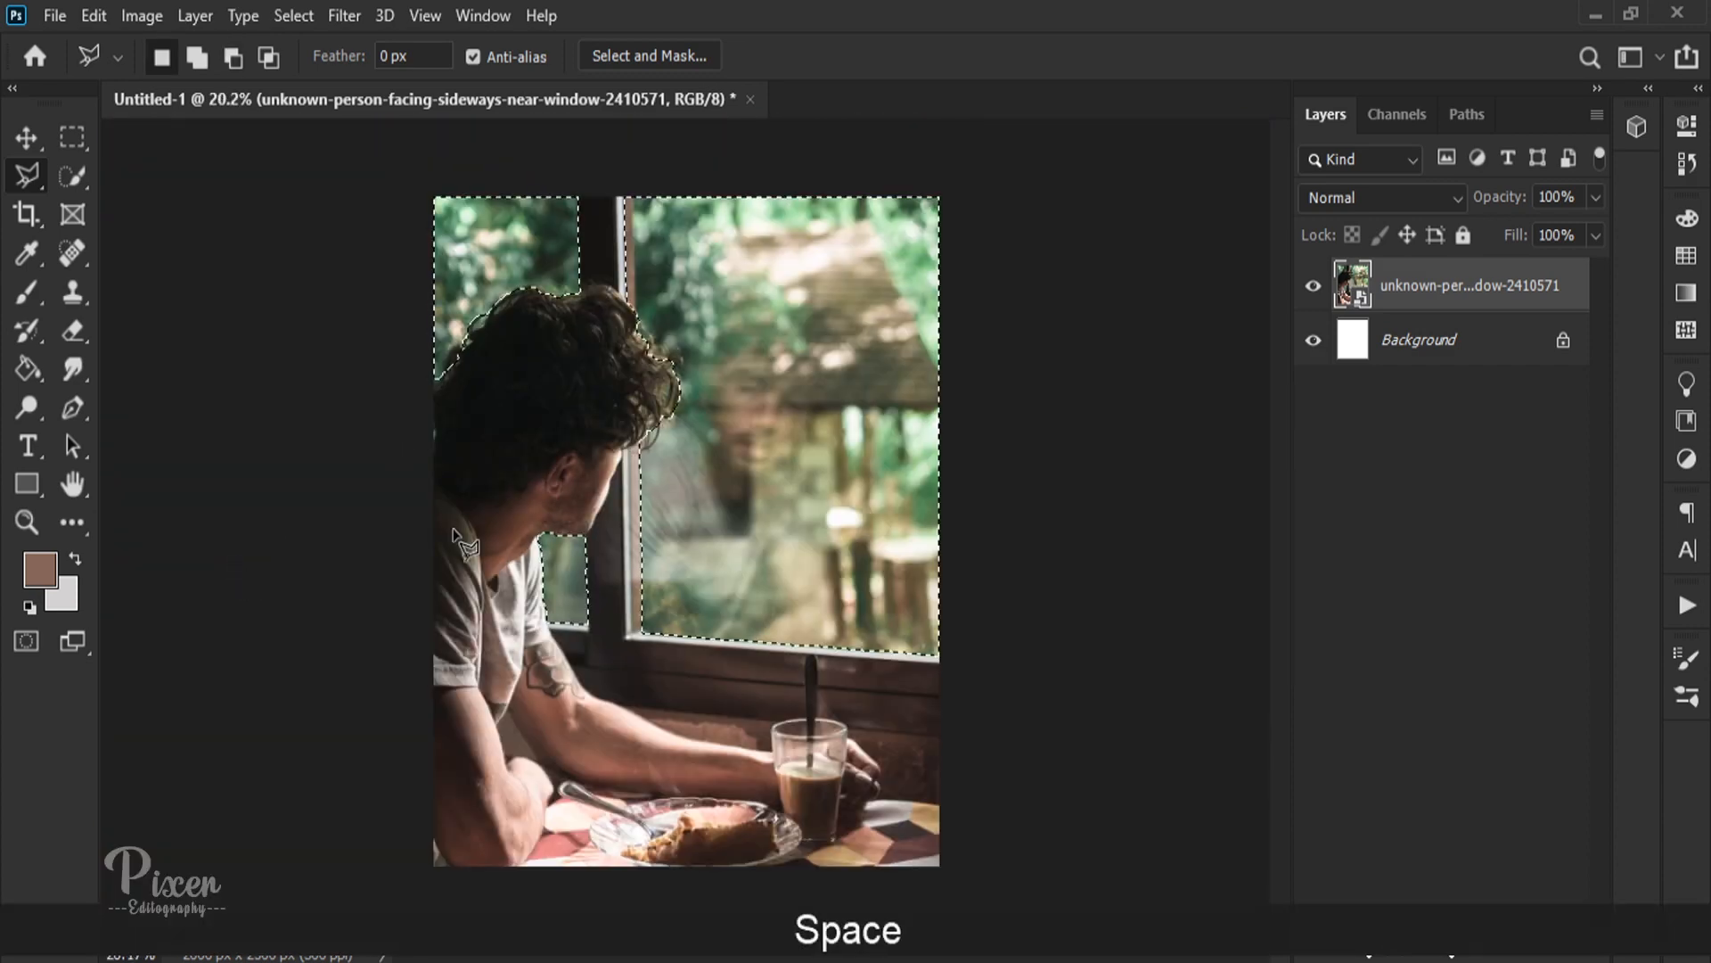
pyautogui.scroll(8, 543, 569)
pyautogui.scroll(2, 490, 592)
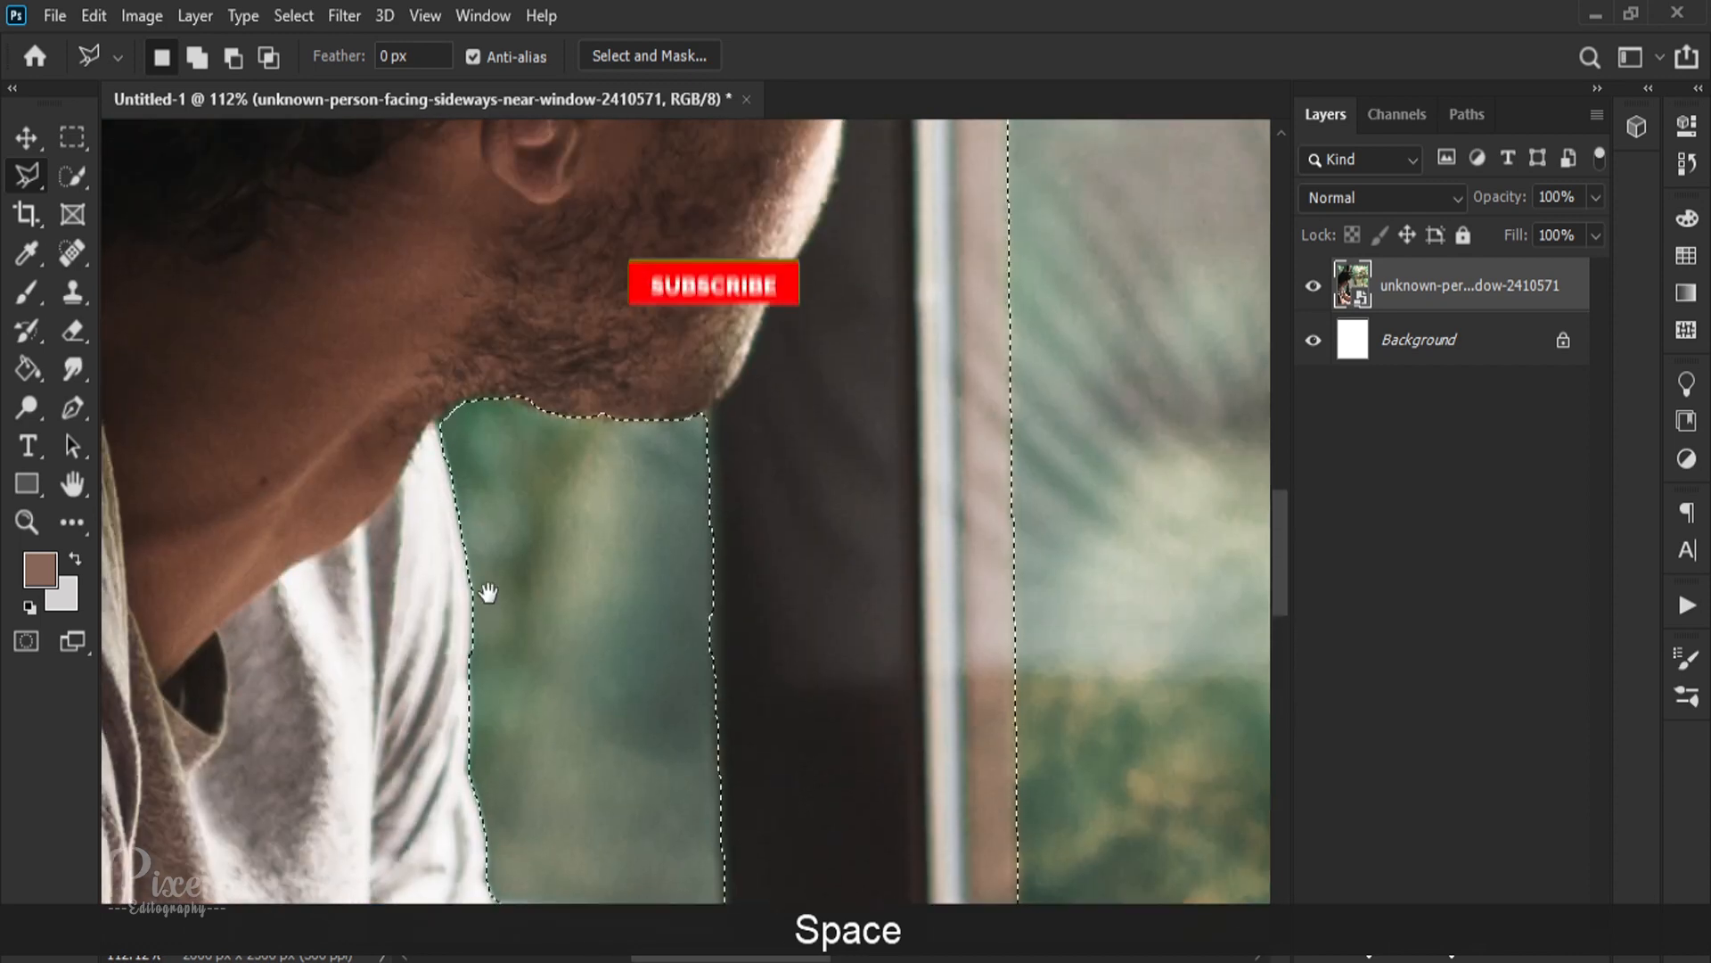
pyautogui.scroll(4, 494, 570)
pyautogui.scroll(5, 493, 571)
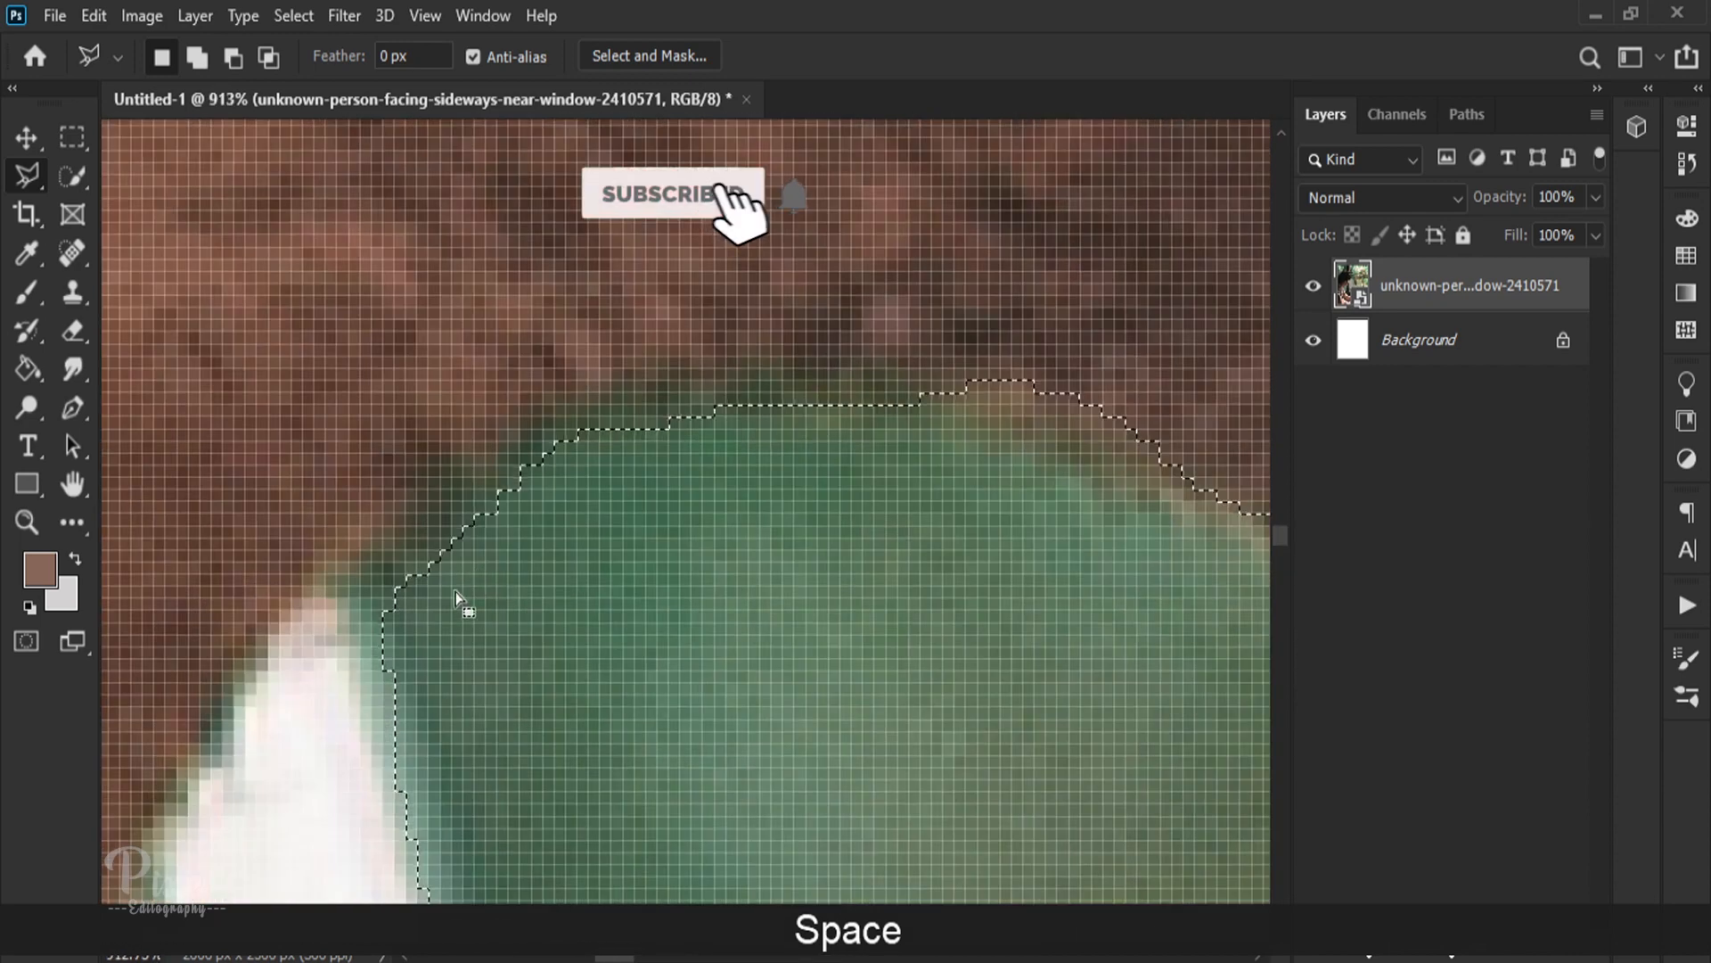
pyautogui.press('l')
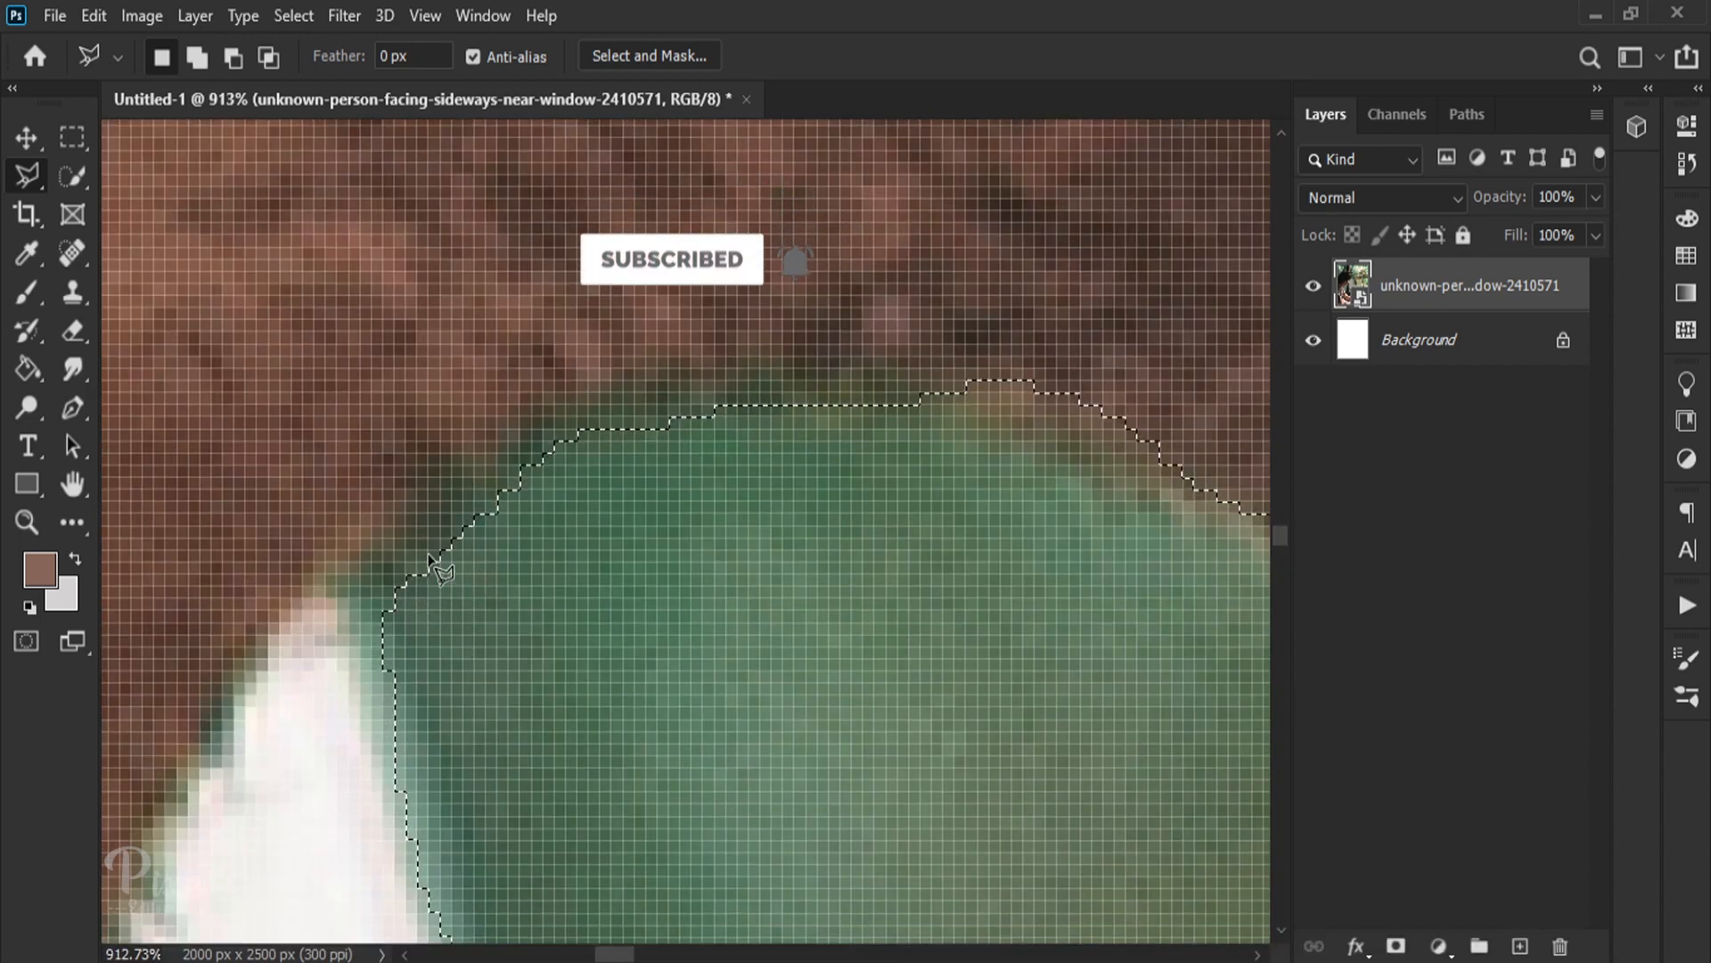
pyautogui.hotkey('shift', 'l')
pyautogui.press('shift')
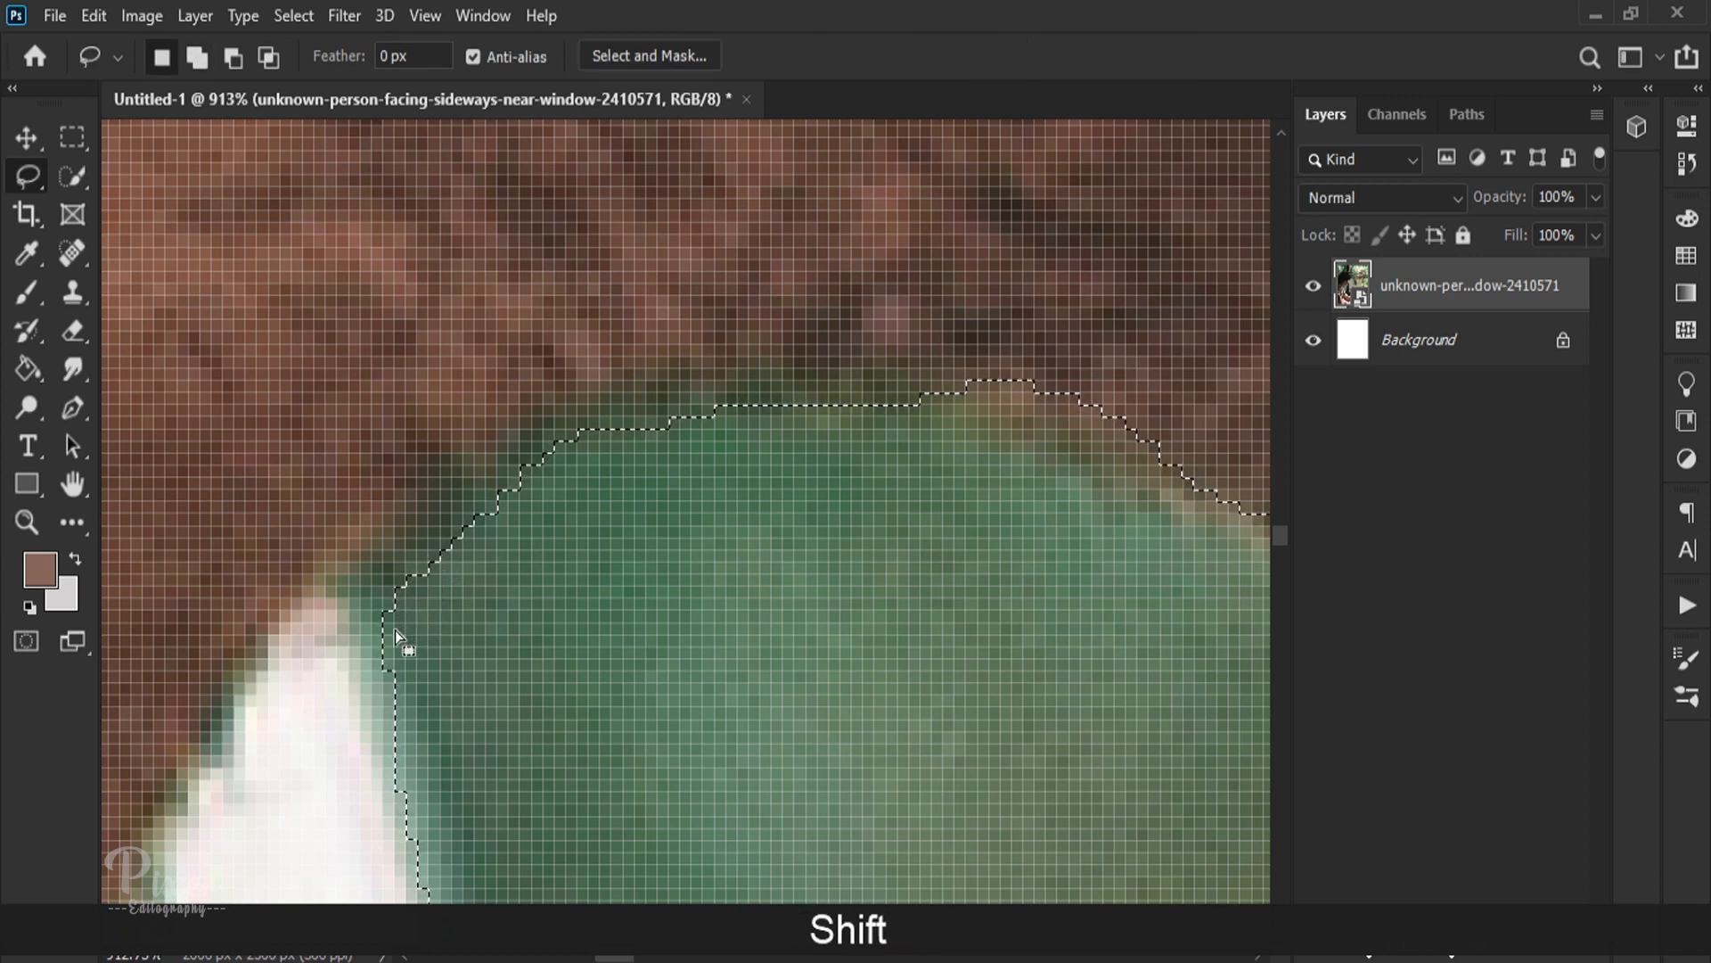
pyautogui.press('alt')
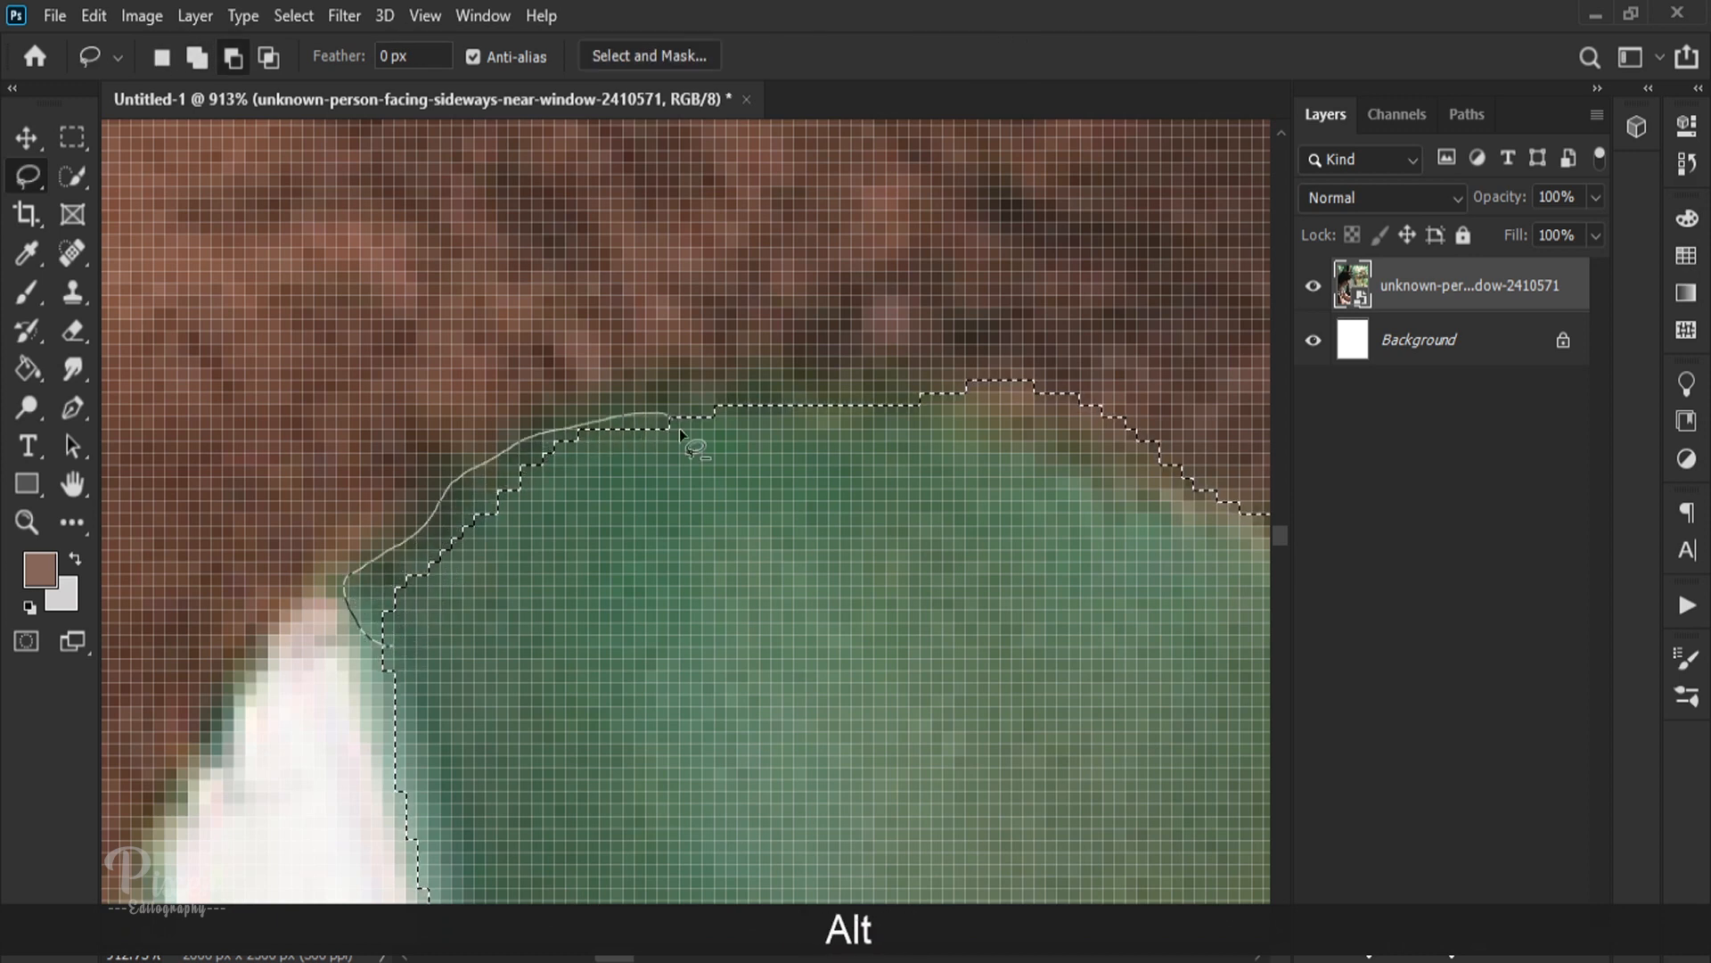
pyautogui.moveTo(679, 428); pyautogui.dragTo(681, 419)
pyautogui.press('shift')
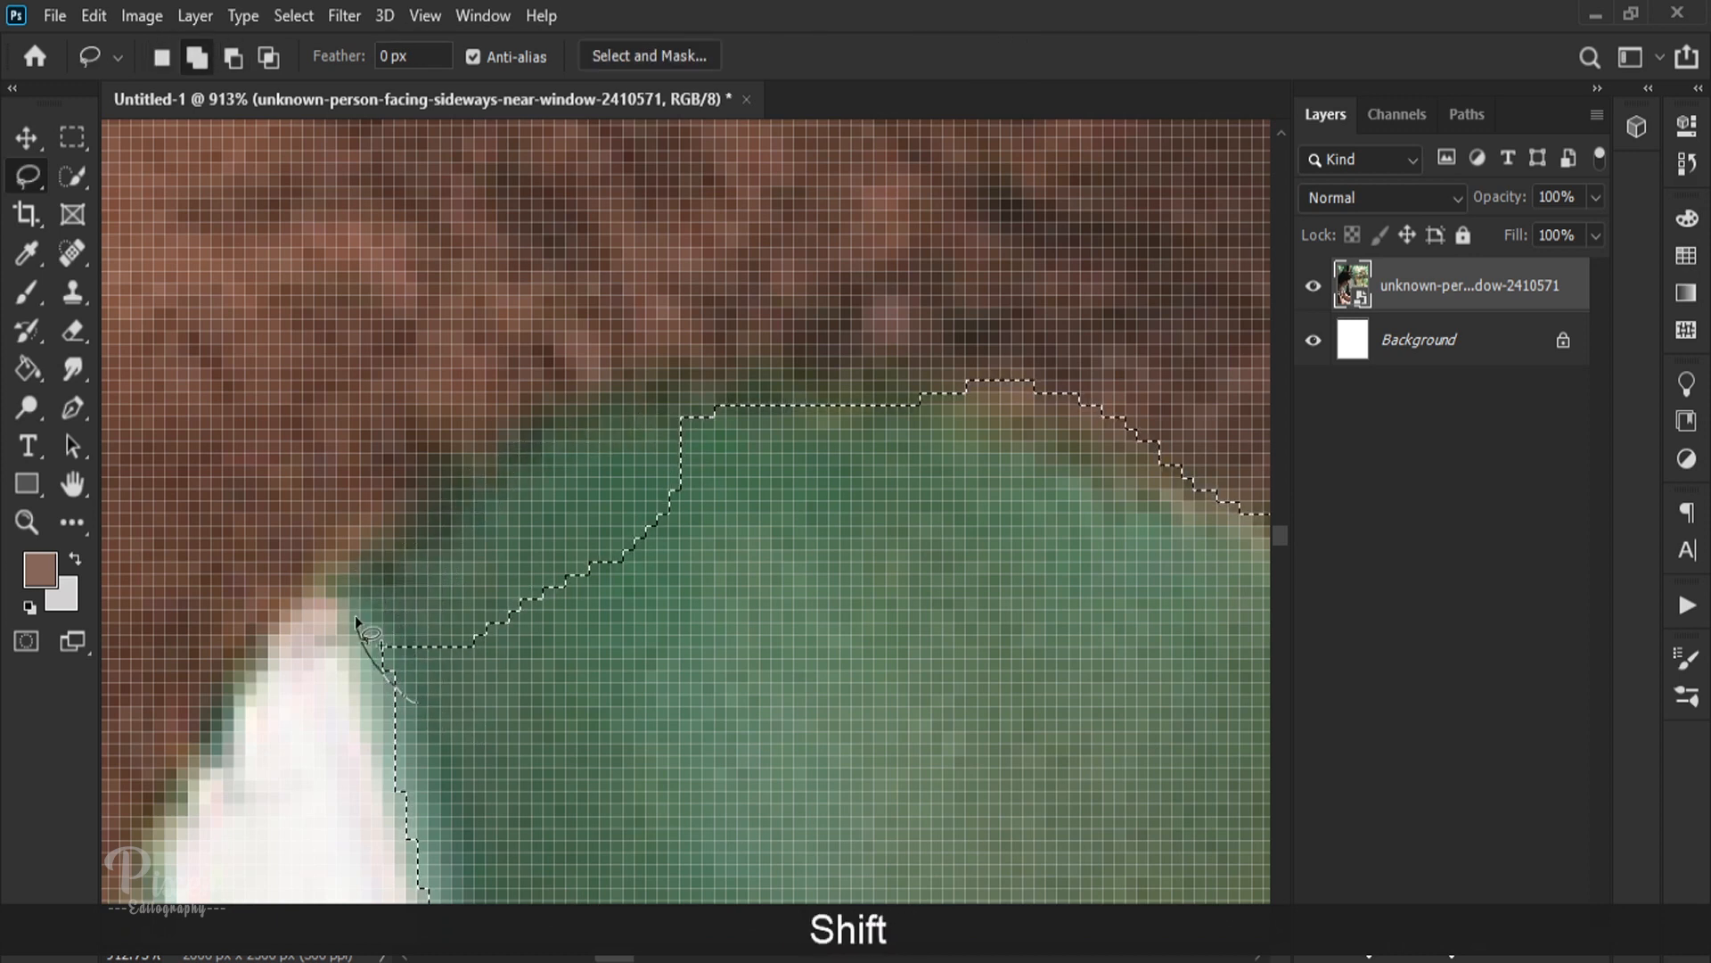
pyautogui.moveTo(756, 404); pyautogui.dragTo(758, 405)
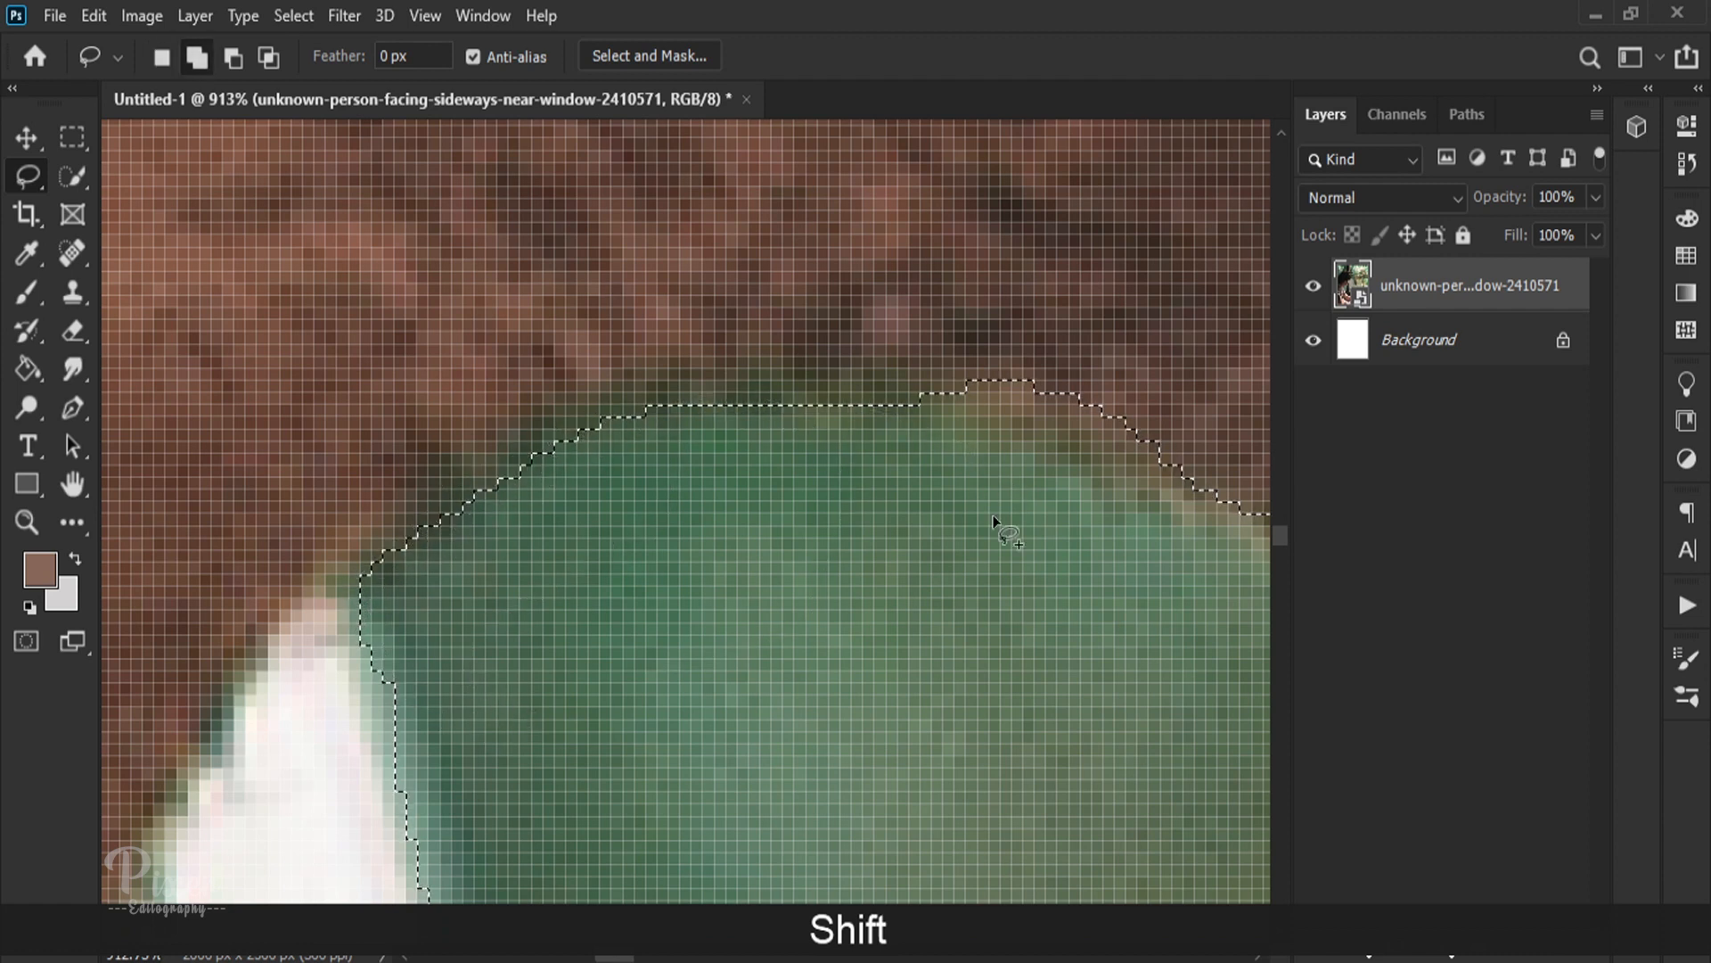
# Step: Follow the selection edge along the jaw and add the small pane's upper corner beside the dark post with the Lasso
pyautogui.press('space')
pyautogui.moveTo(932, 536); pyautogui.dragTo(260, 612)
pyautogui.press('alt')
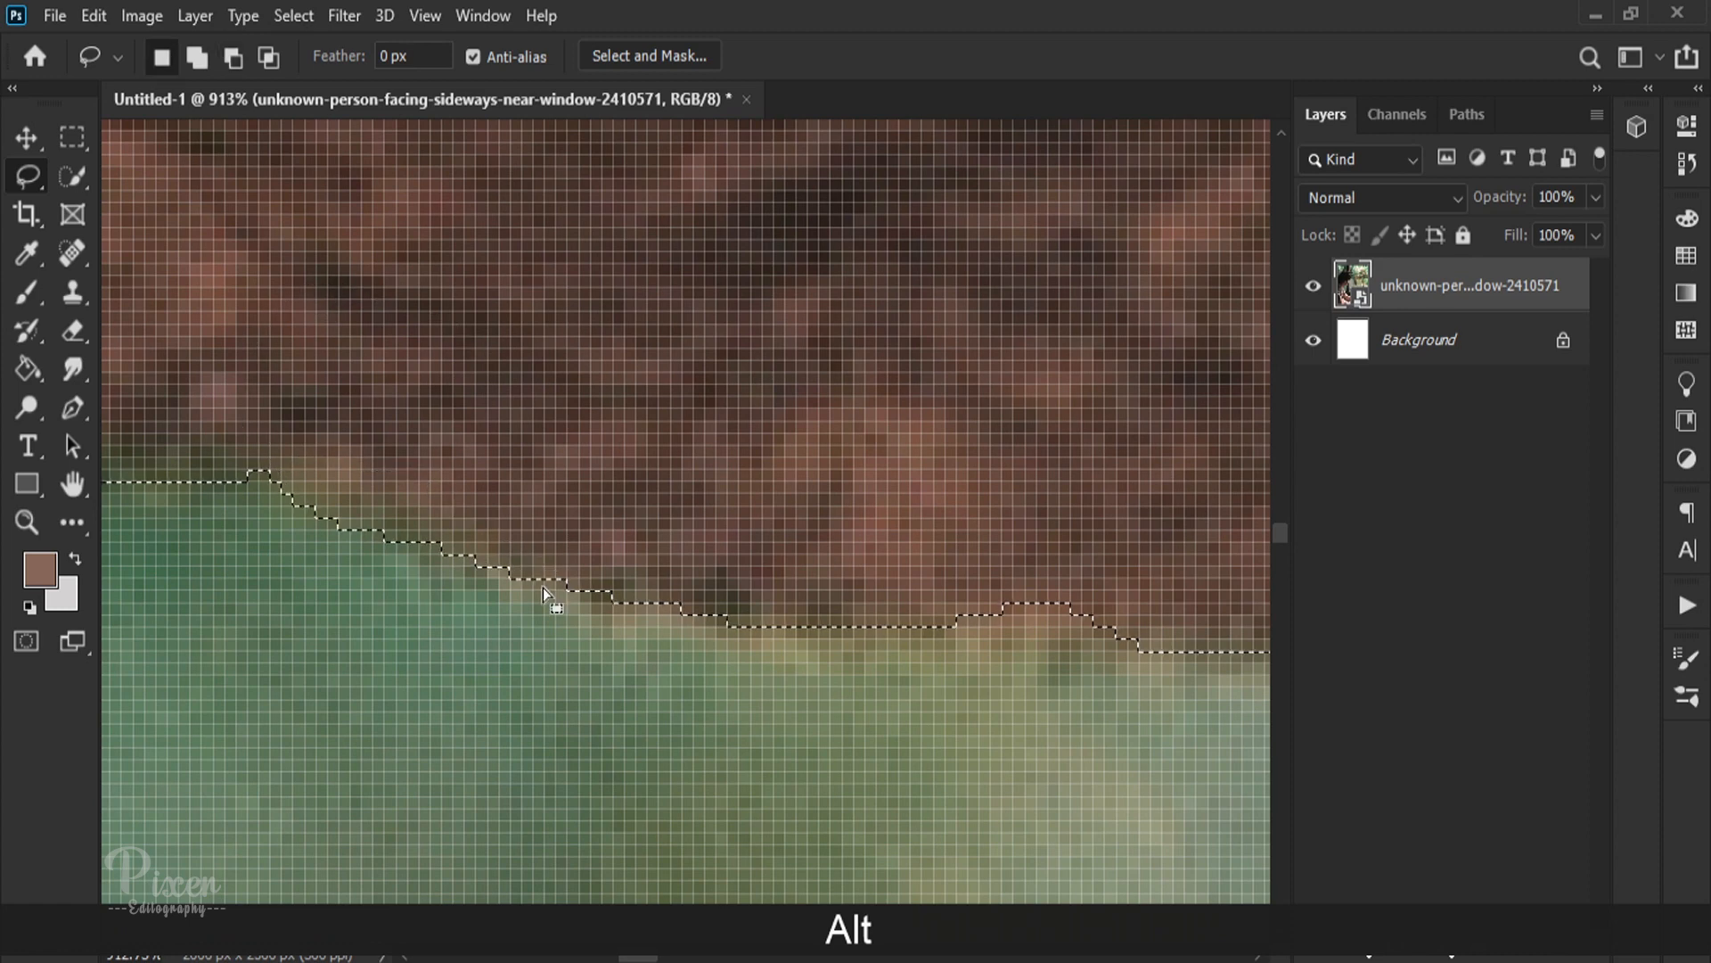
pyautogui.press('space')
pyautogui.moveTo(795, 549); pyautogui.dragTo(142, 538)
pyautogui.scroll(-11, 757, 588)
pyautogui.scroll(4, 891, 572)
pyautogui.press('shift')
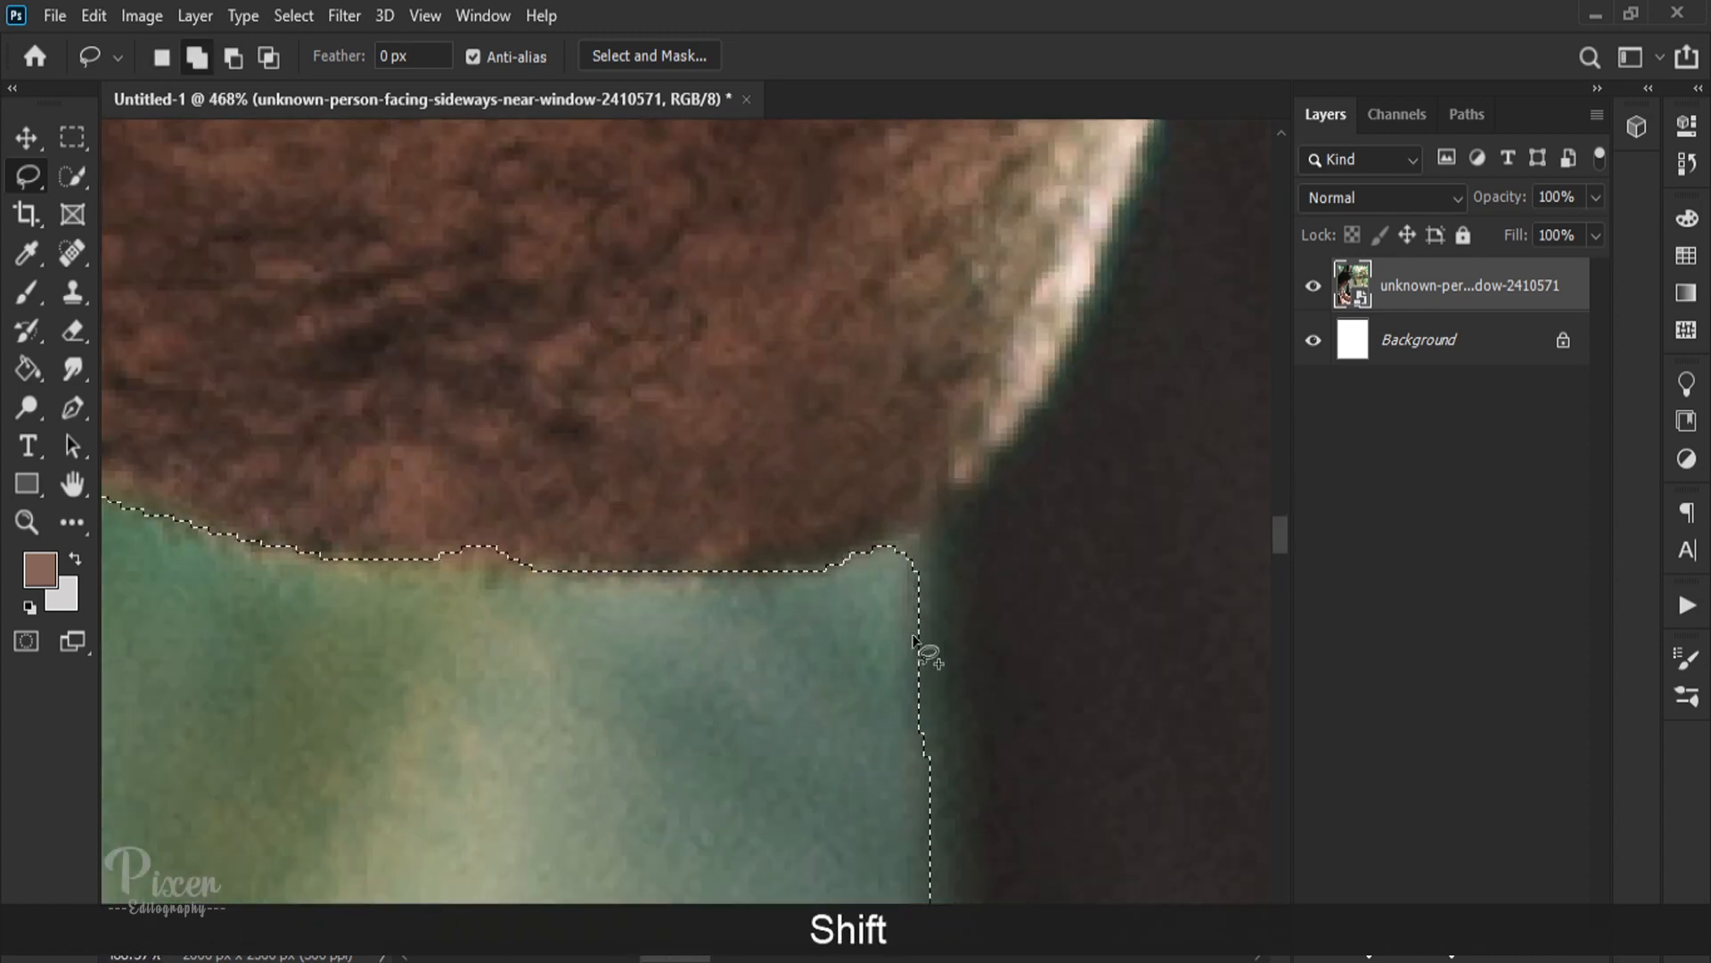
pyautogui.scroll(-20, 856, 583)
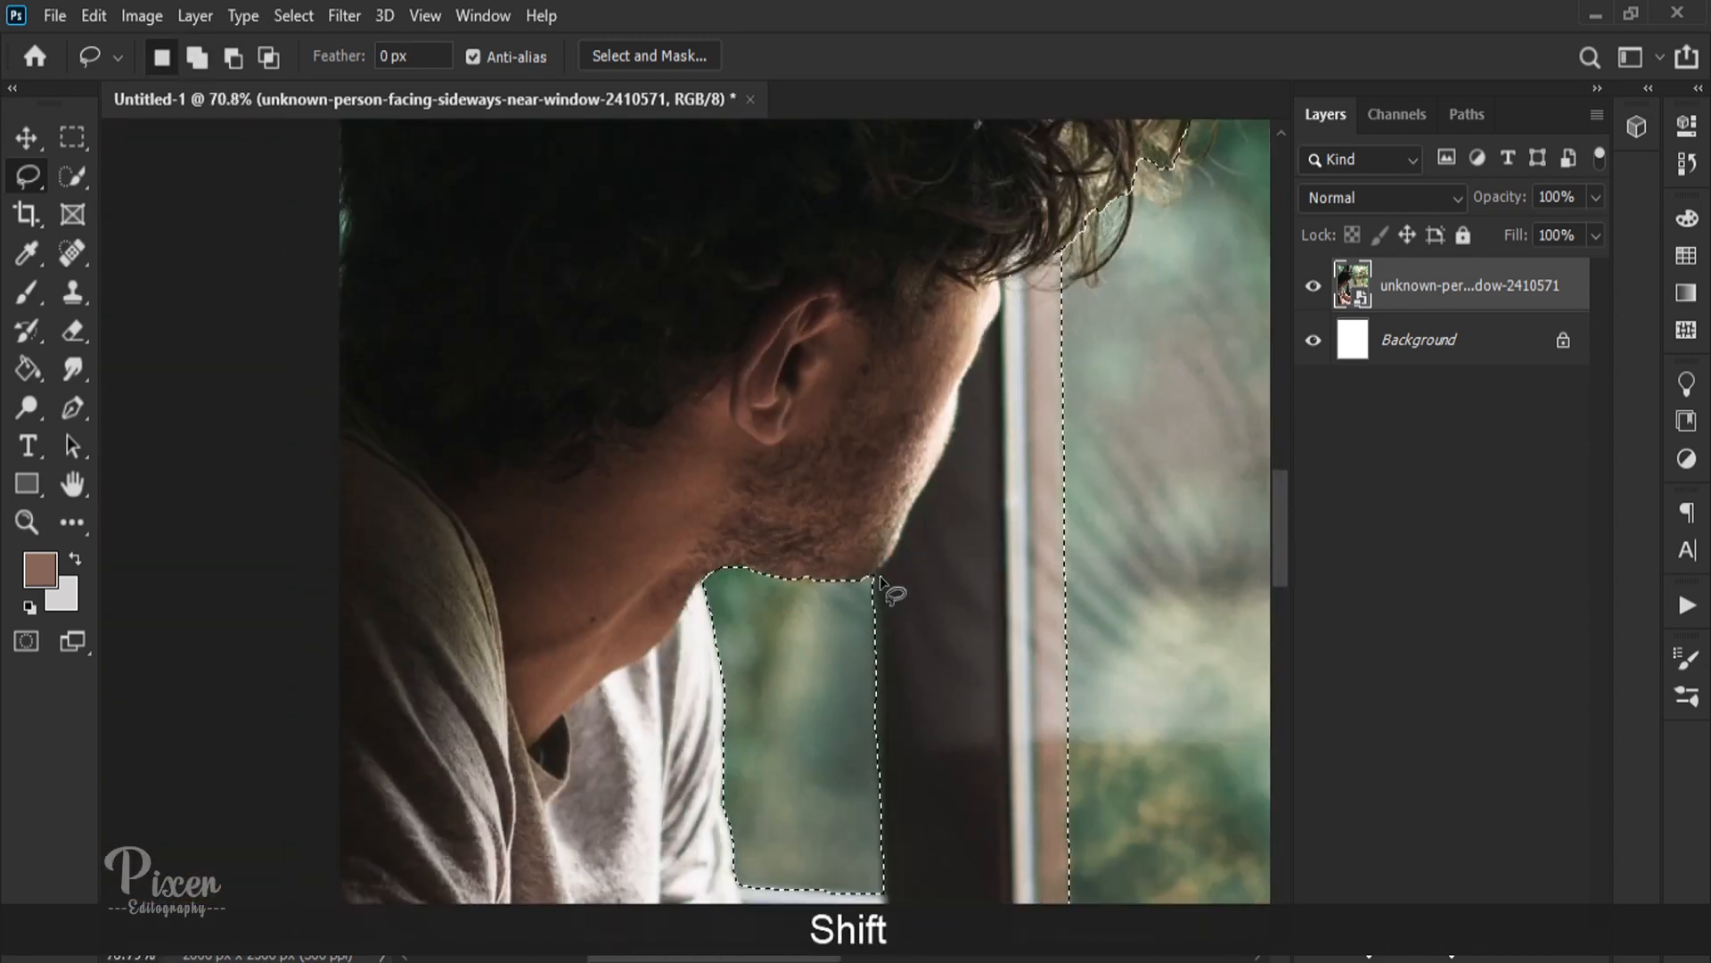
# Step: Subtract the brown window-frame strip above the hair from the selection with the Polygonal Lasso, undoing any accidental deselection
pyautogui.press('space')
pyautogui.moveTo(911, 325); pyautogui.dragTo(745, 710)
pyautogui.moveTo(825, 392)
pyautogui.mouseDown()
pyautogui.moveTo(826, 681)
pyautogui.moveTo(753, 713)
pyautogui.mouseUp()
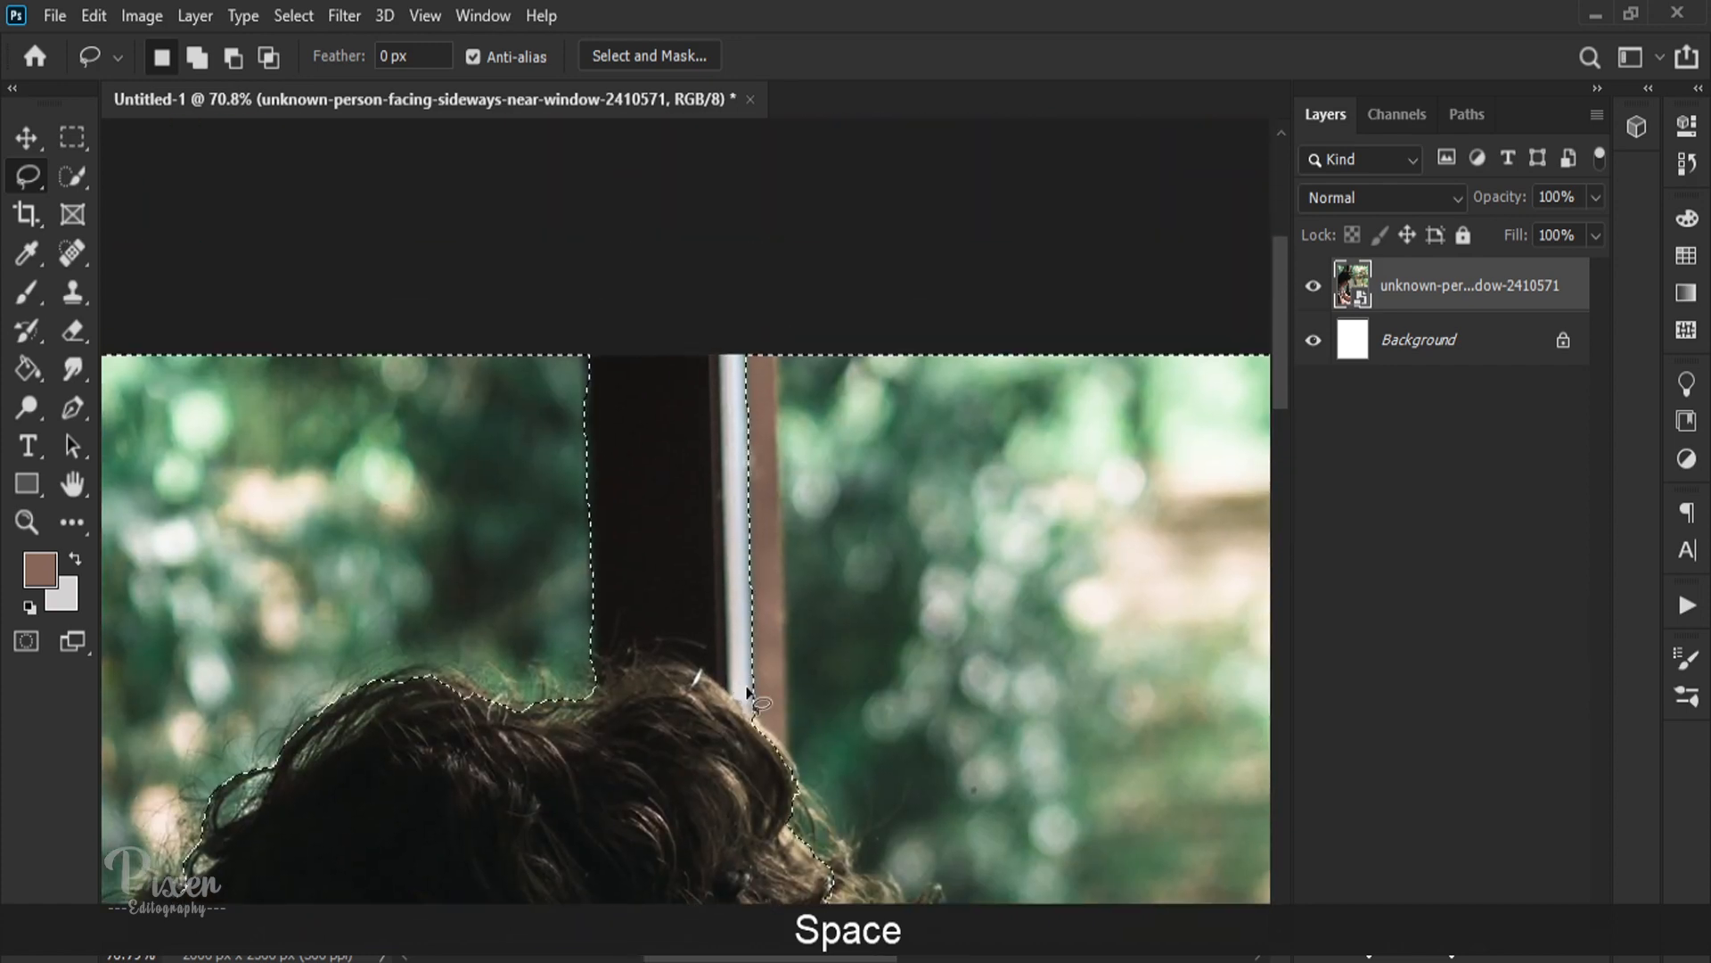
pyautogui.scroll(4, 826, 724)
pyautogui.press('shift')
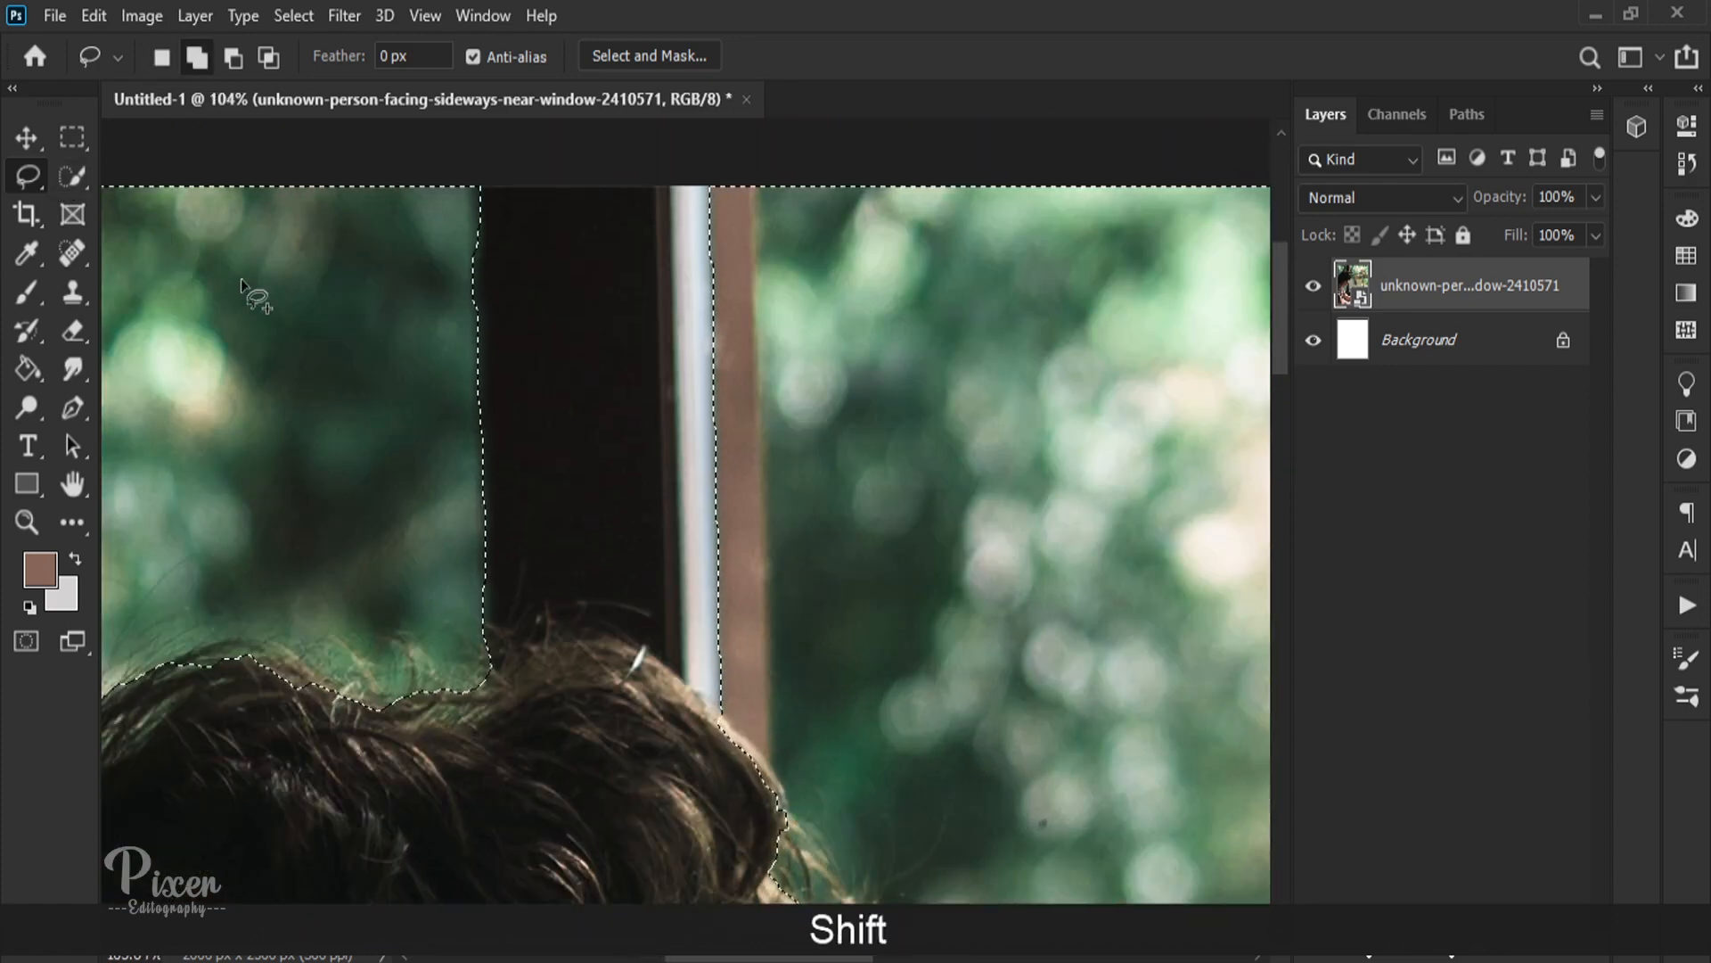
pyautogui.hotkey('shift', 'l')
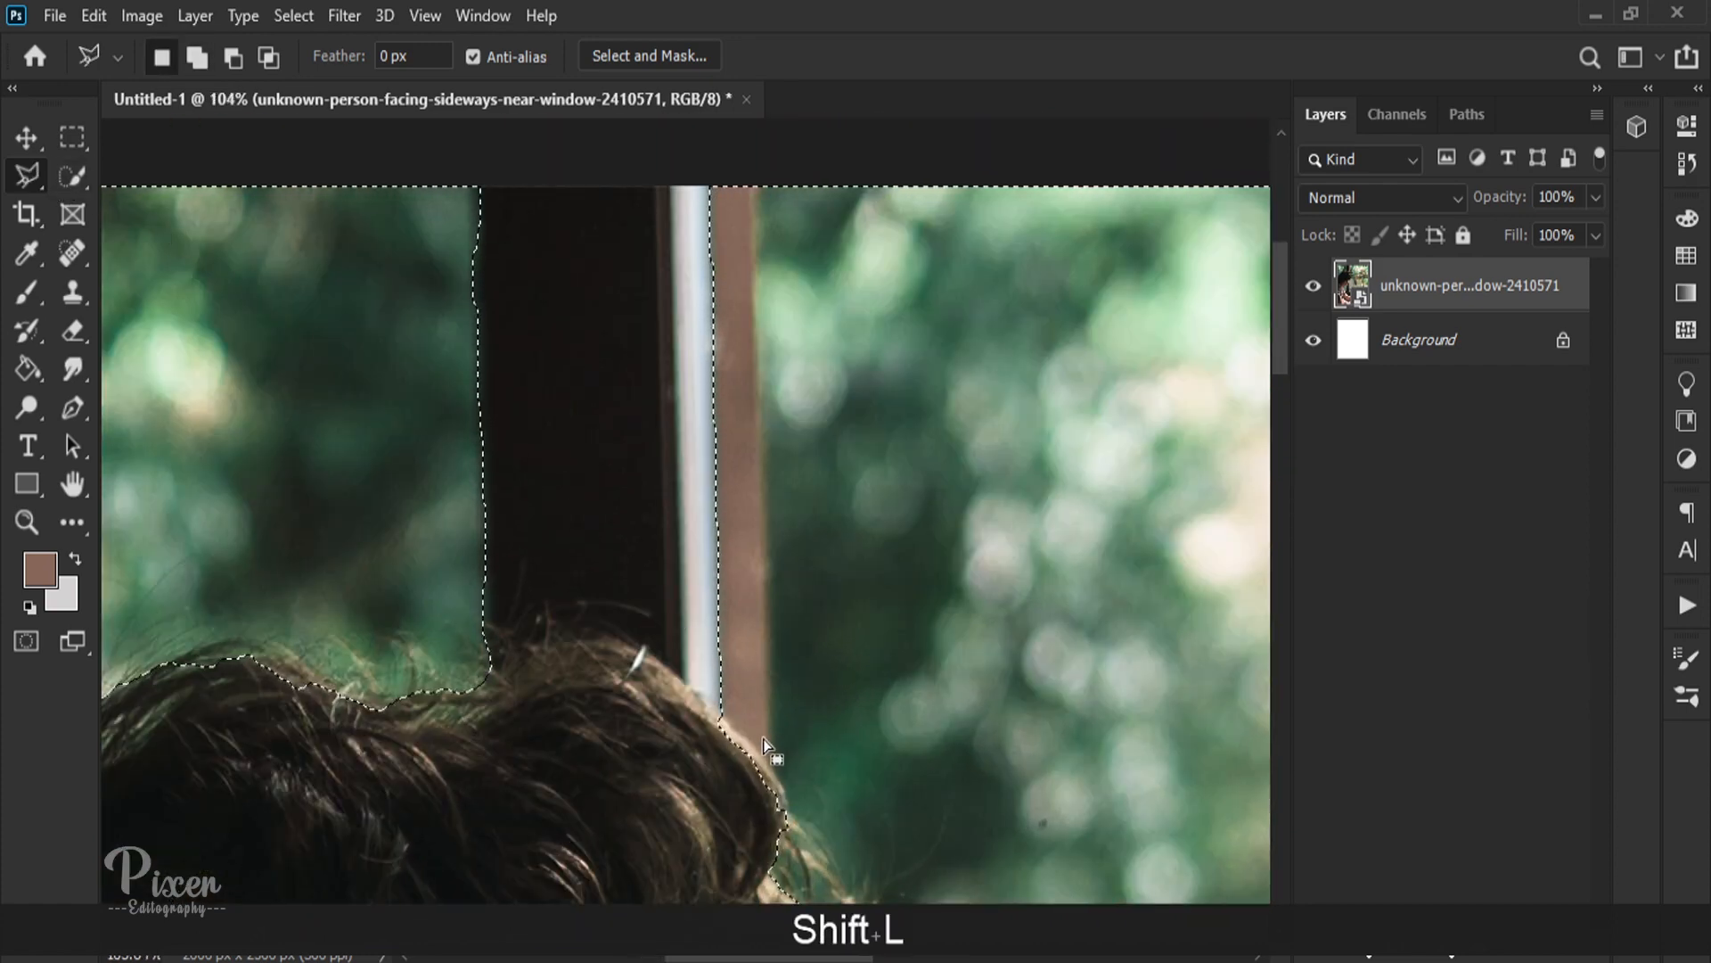
pyautogui.press('alt')
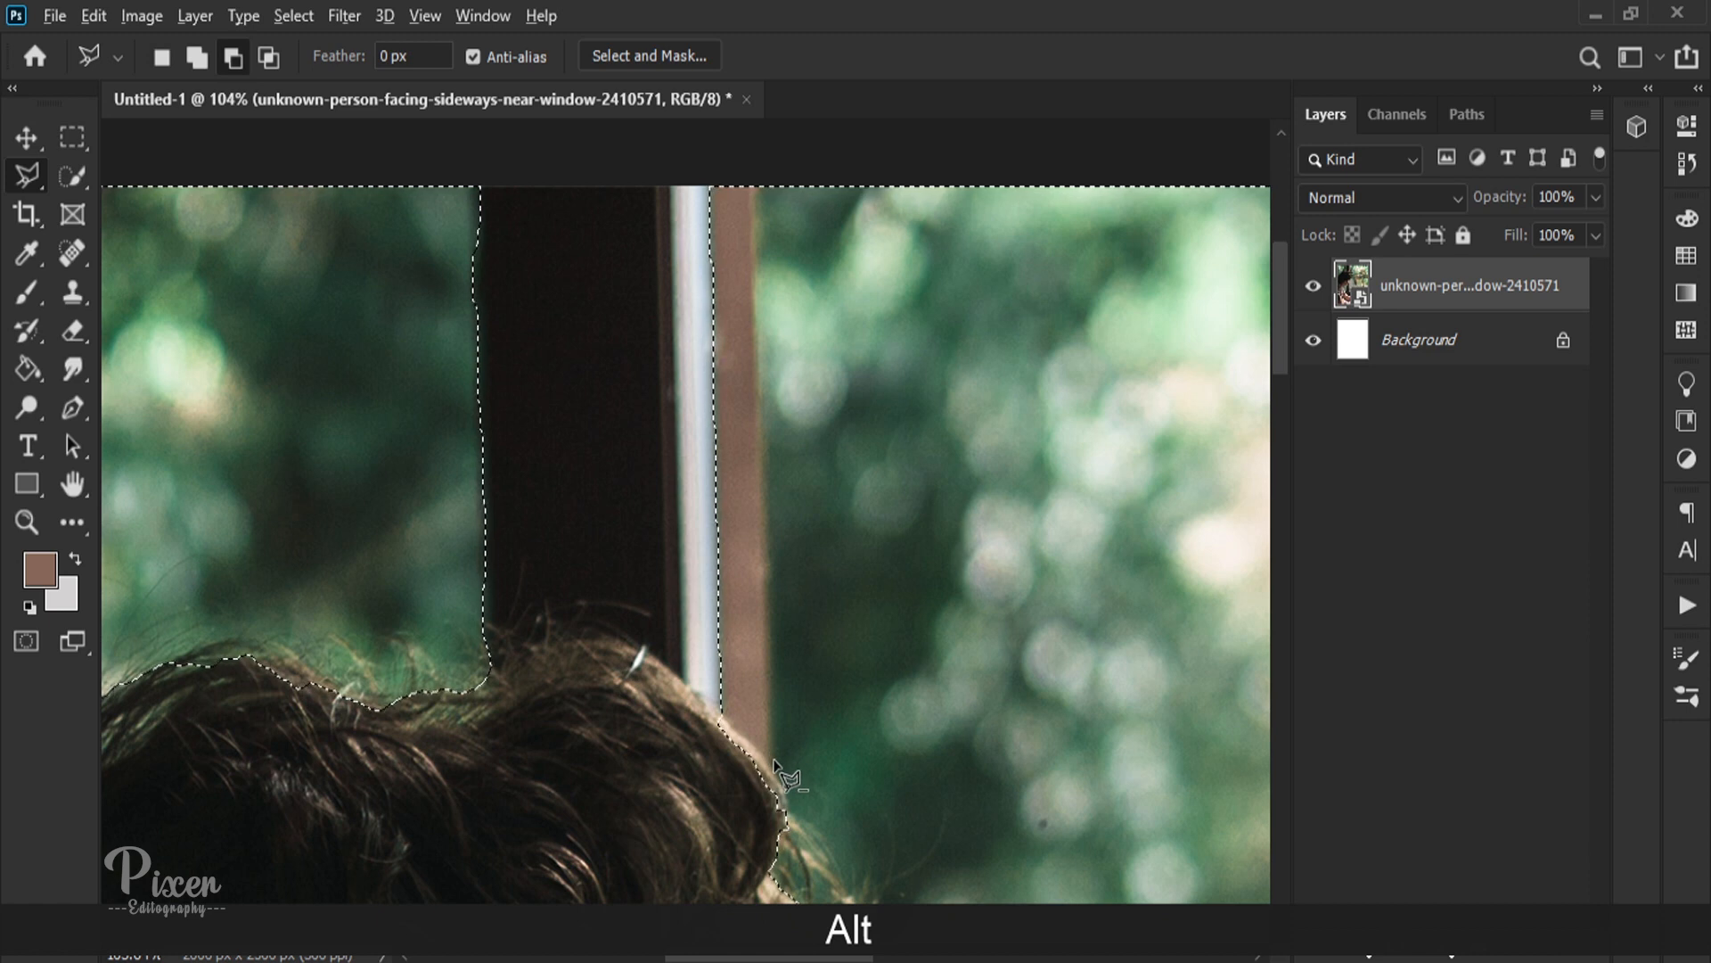
pyautogui.click(754, 172)
pyautogui.click(696, 693)
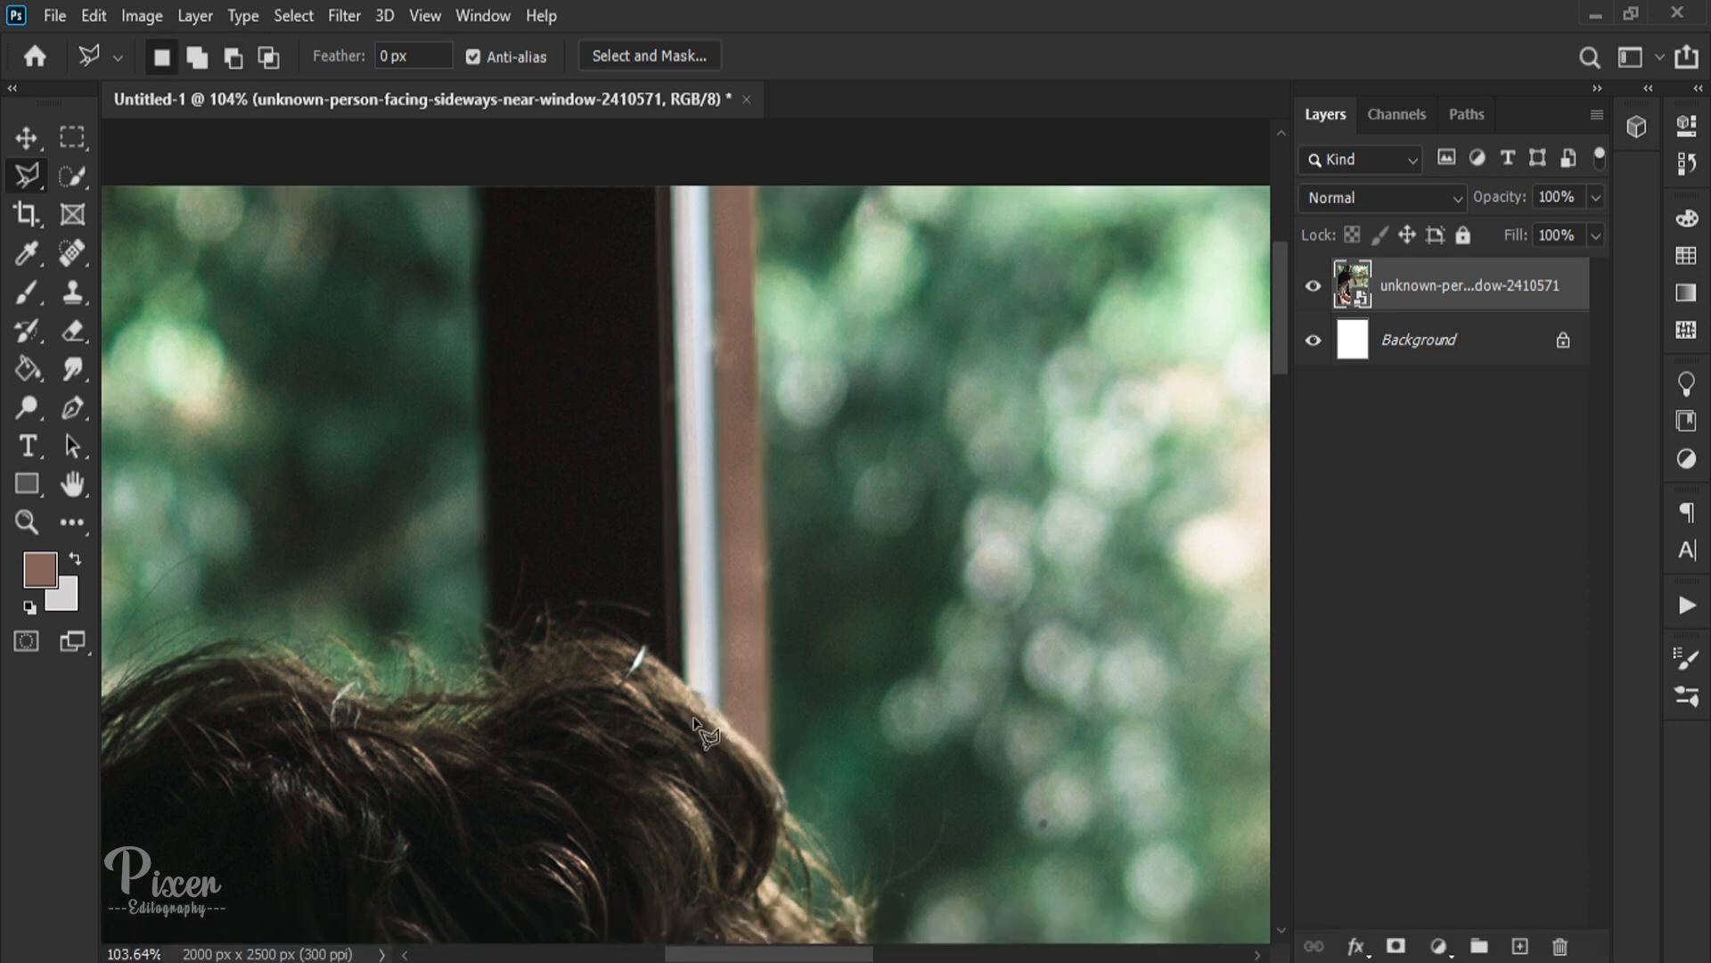
pyautogui.hotkey('ctrl', 'z')
pyautogui.click(780, 383)
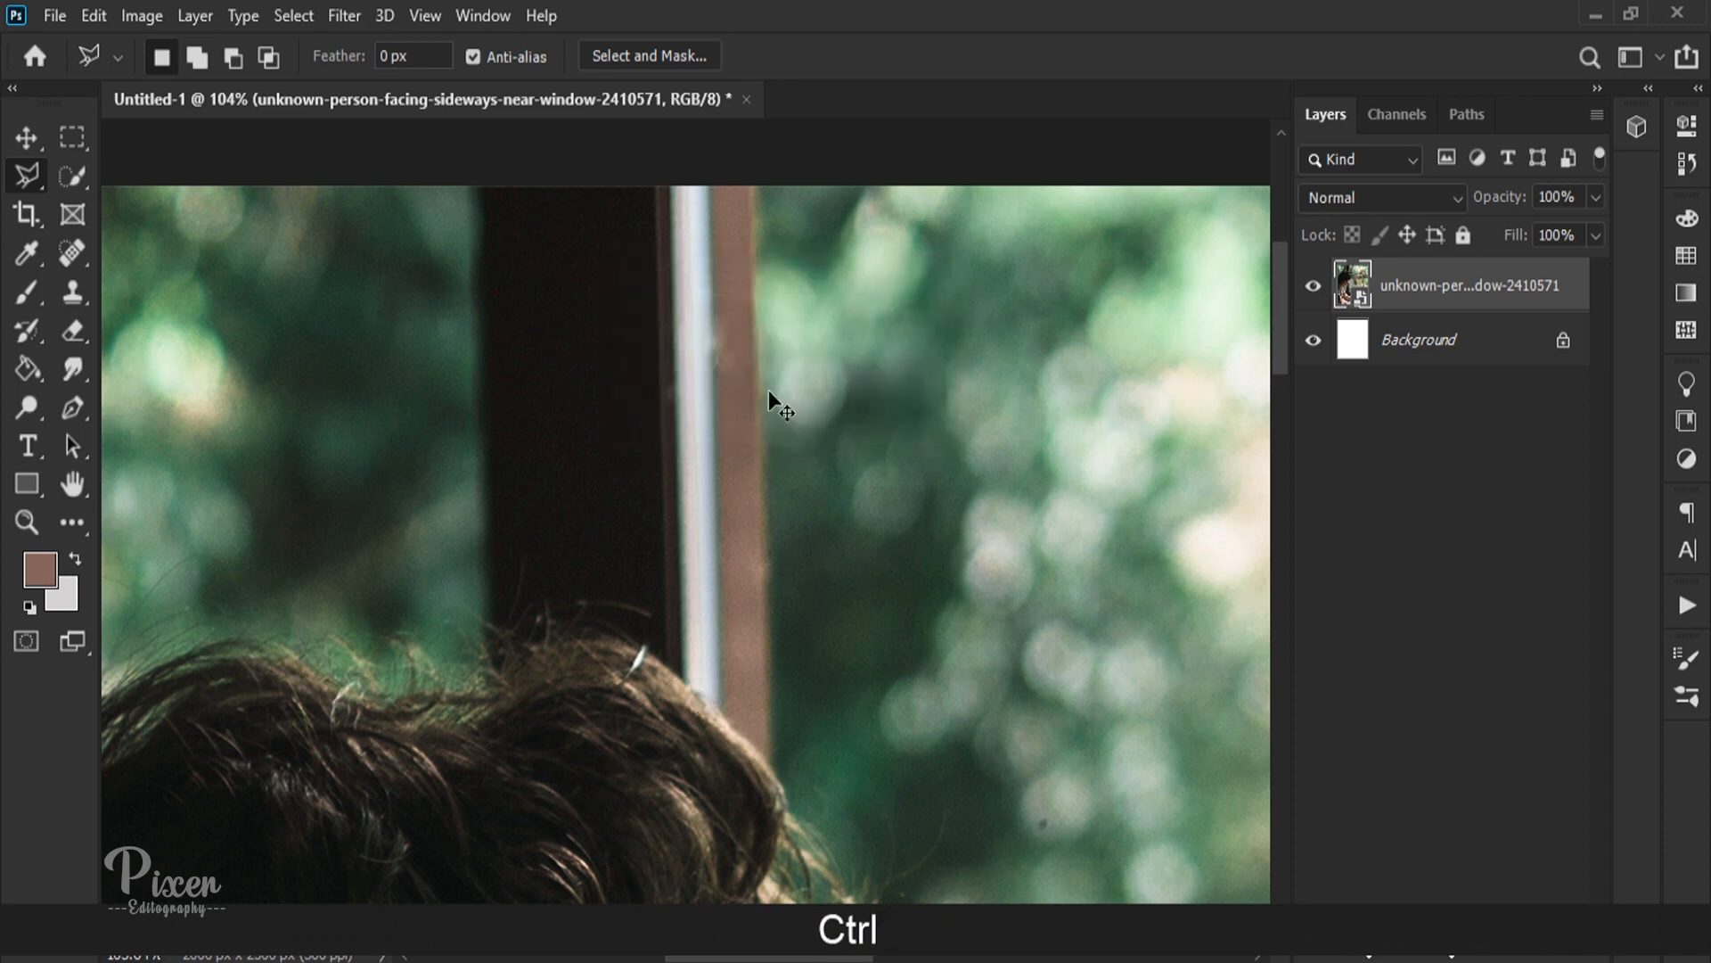
pyautogui.hotkey('ctrl', 'z')
# Step: Add a straight-edged polygonal area along the dark post to the selection of the window pane above the hair
pyautogui.scroll(-5, 609, 482)
pyautogui.scroll(14, 492, 315)
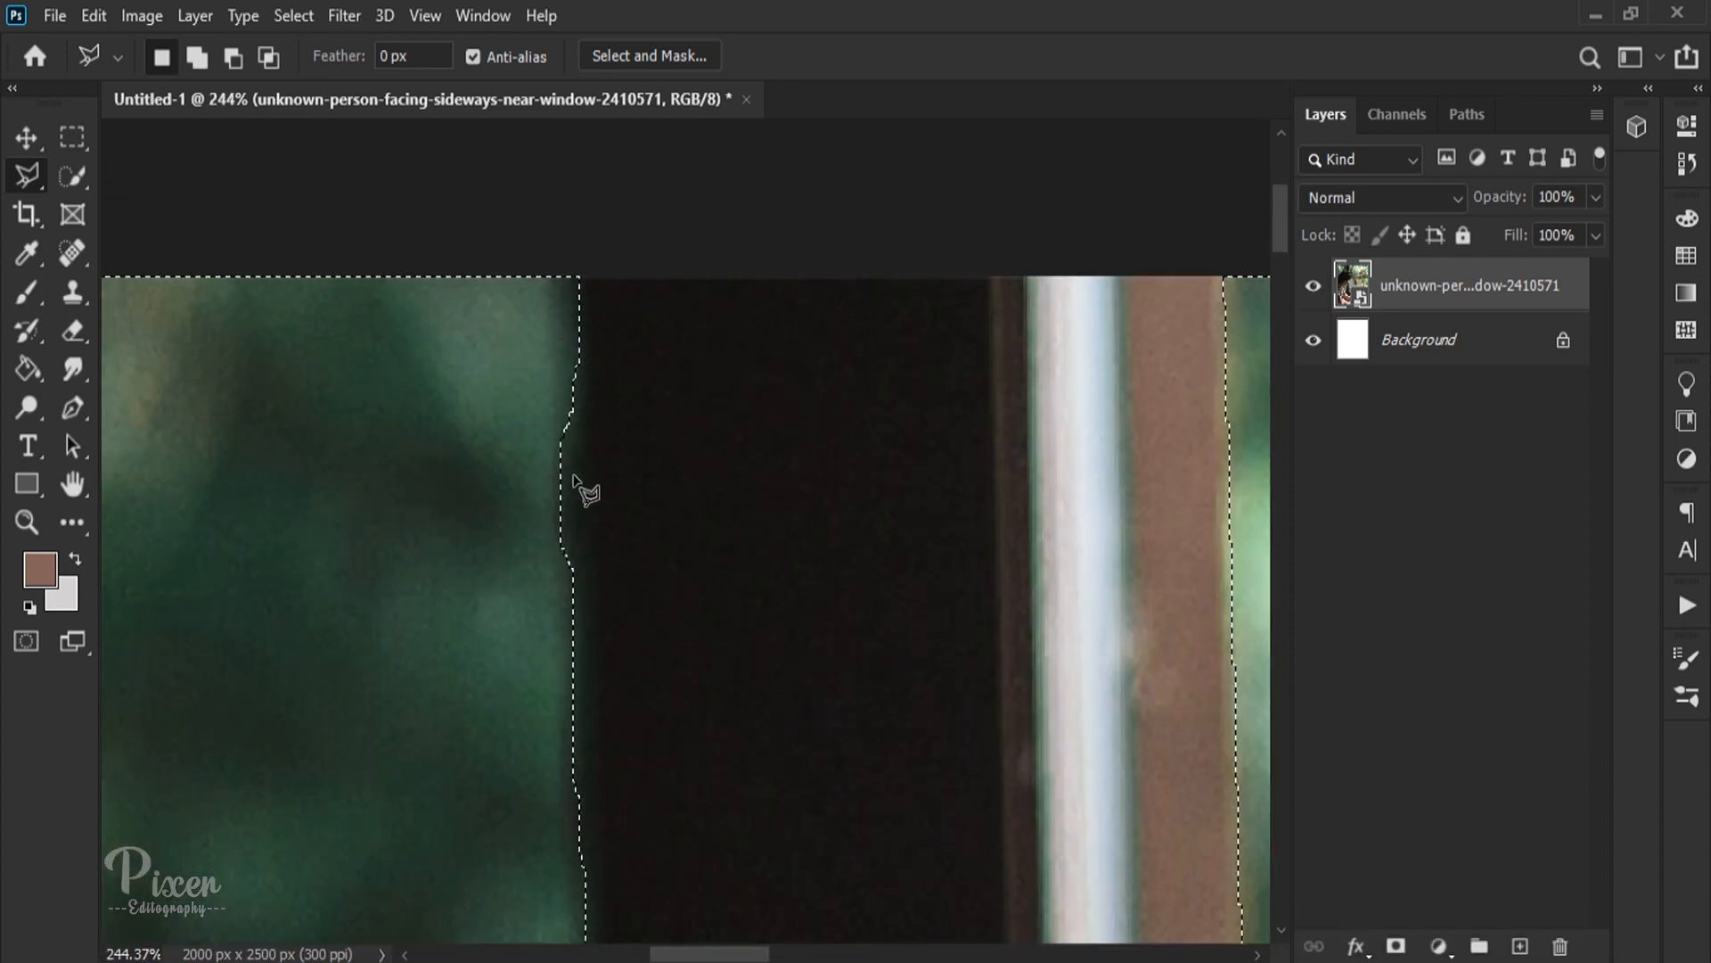
pyautogui.click(566, 488)
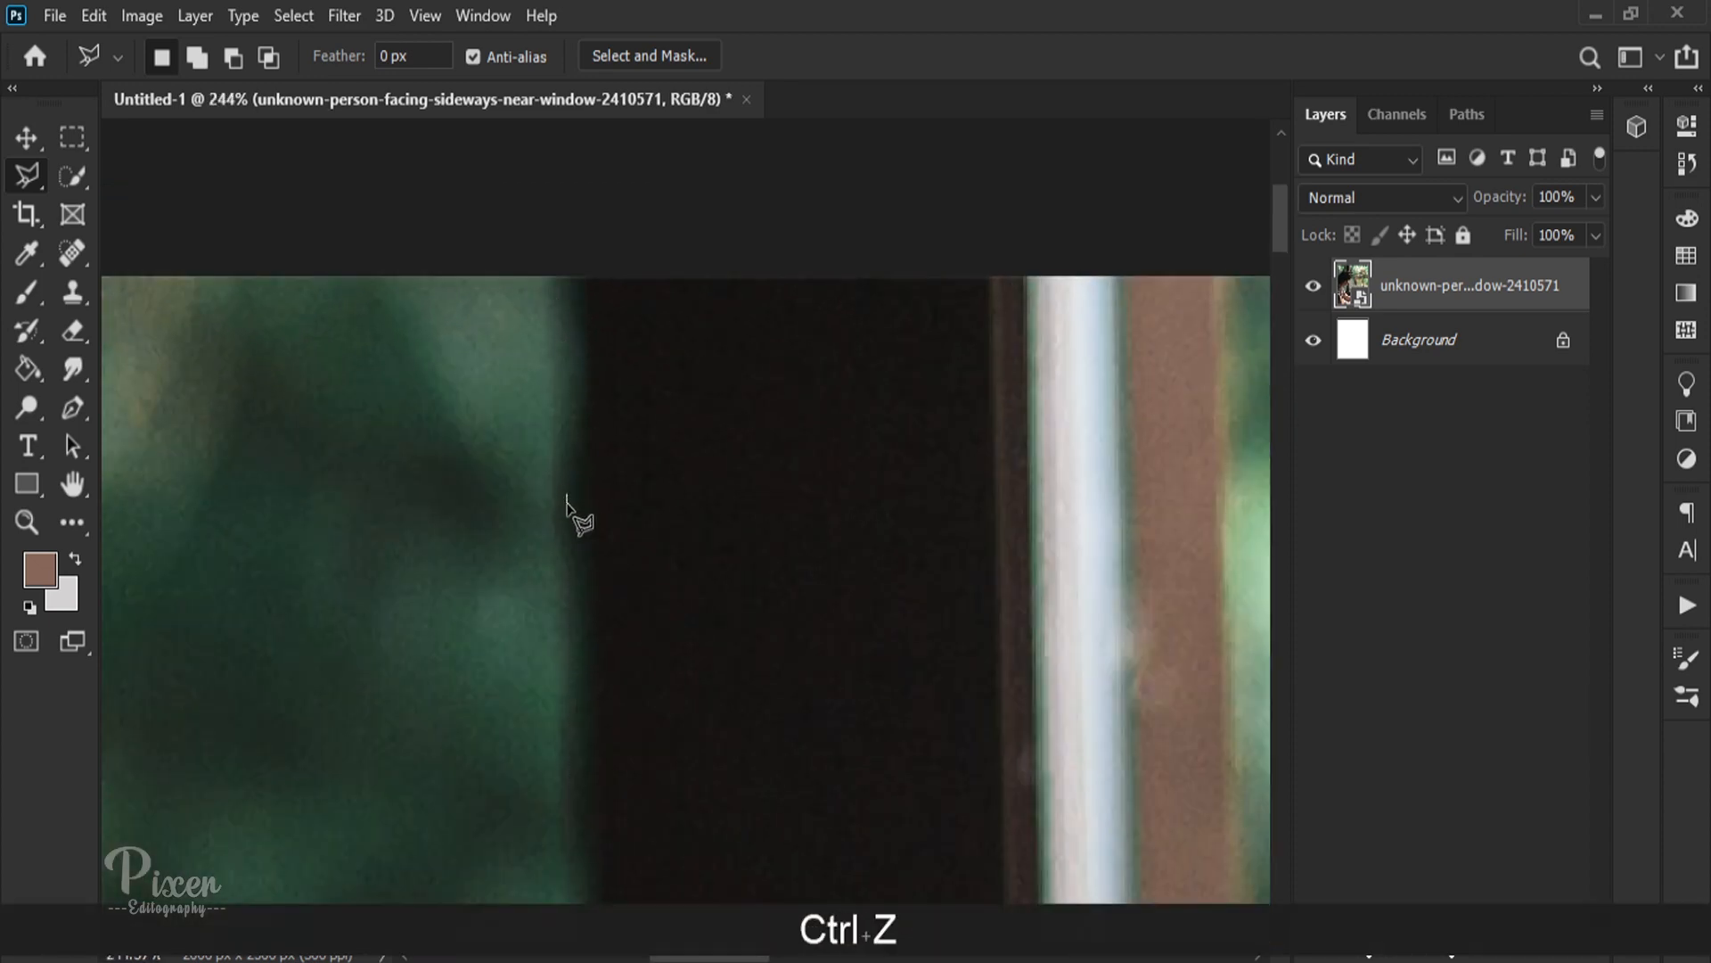
pyautogui.click(791, 409)
pyautogui.hotkey('ctrl', 'z')
pyautogui.press('shift')
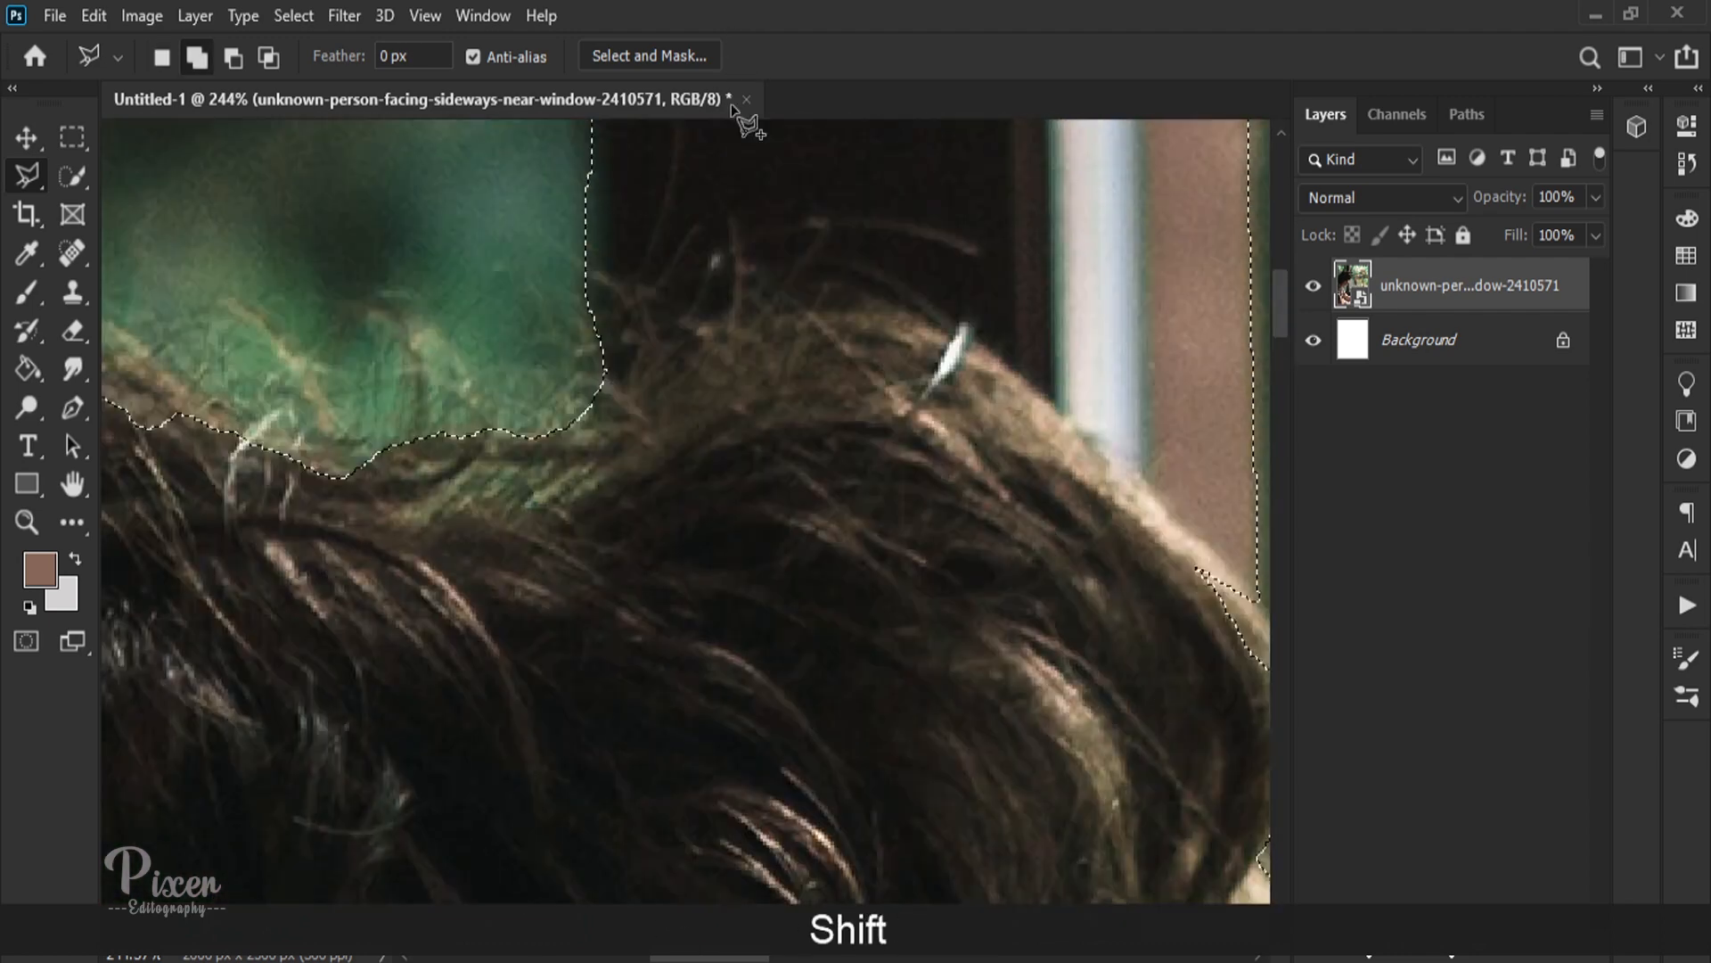
pyautogui.click(691, 425)
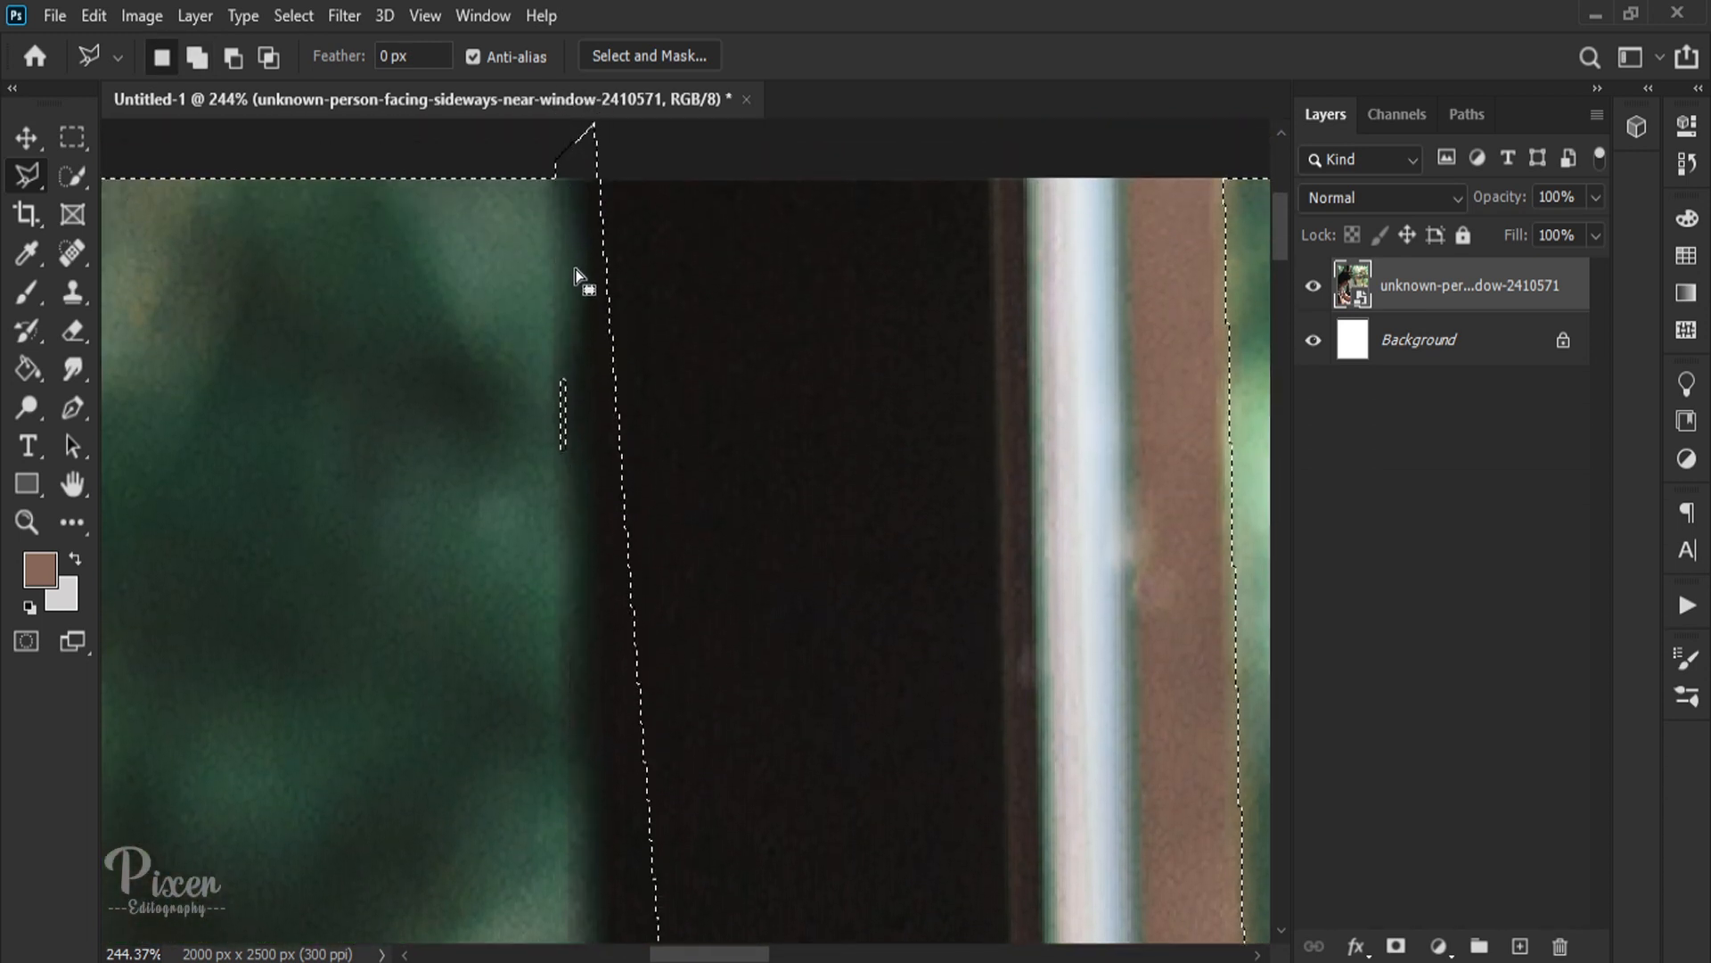
# Step: Undo the misplaced polygonal selection and subtract the dark post's edge from the pane selection above the hair with the Polygonal Lasso
pyautogui.hotkey('ctrl', 'z')
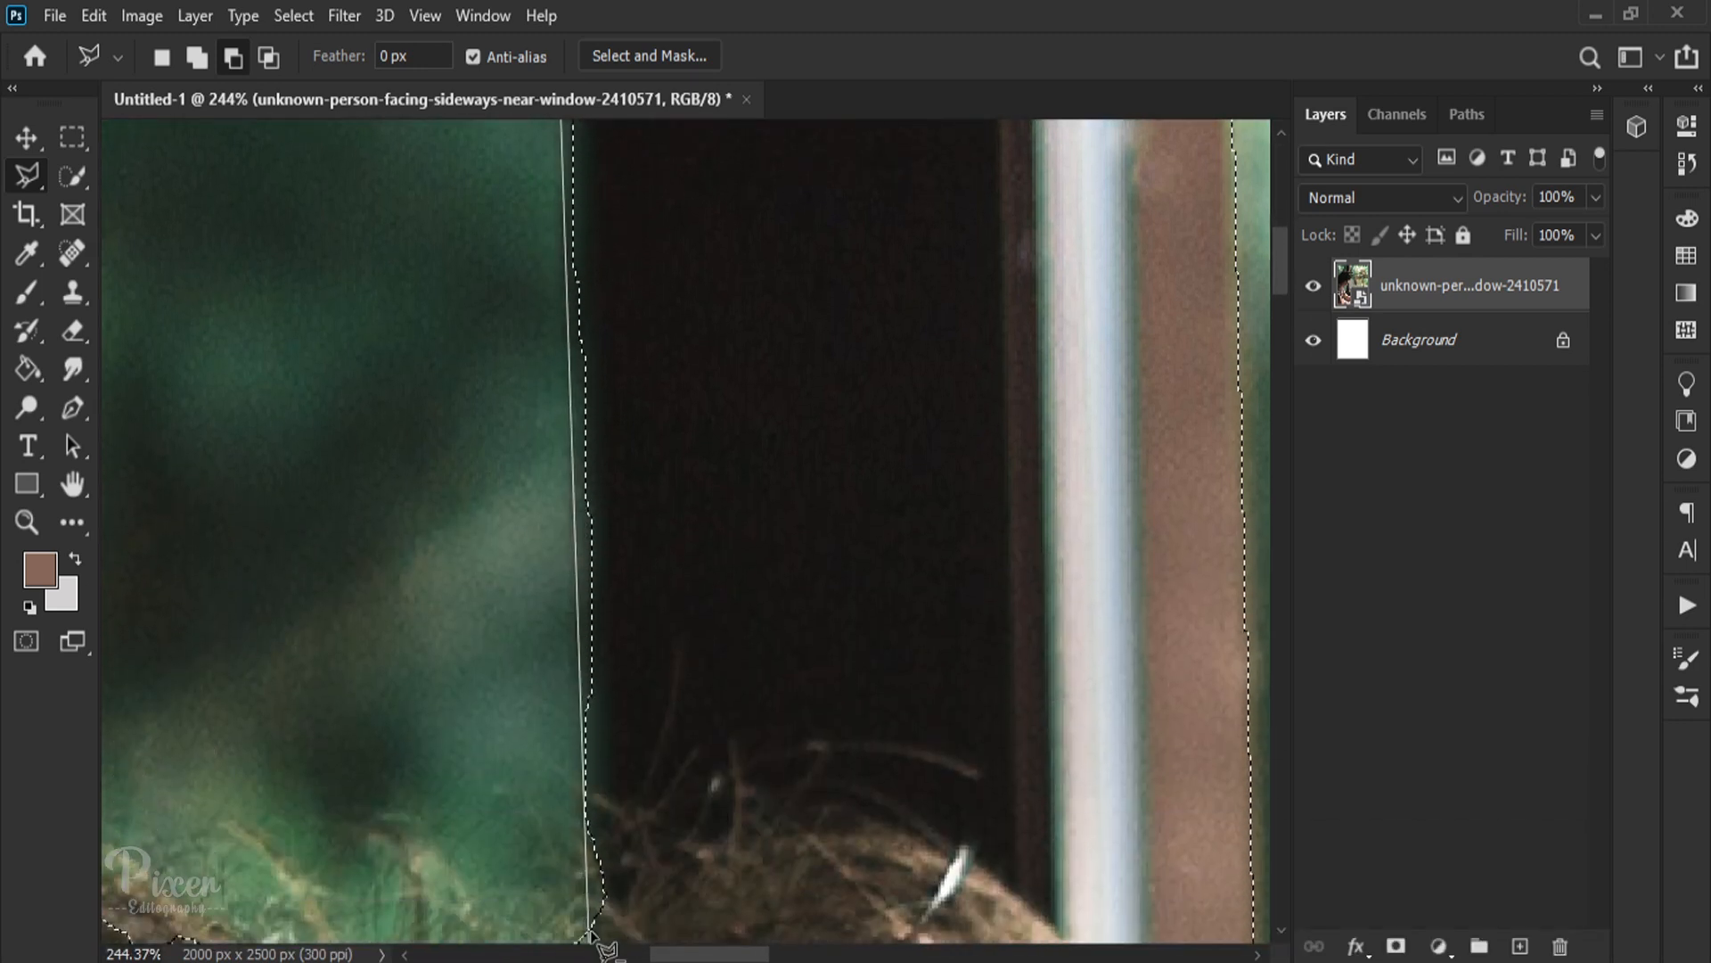
pyautogui.scroll(10, 697, 802)
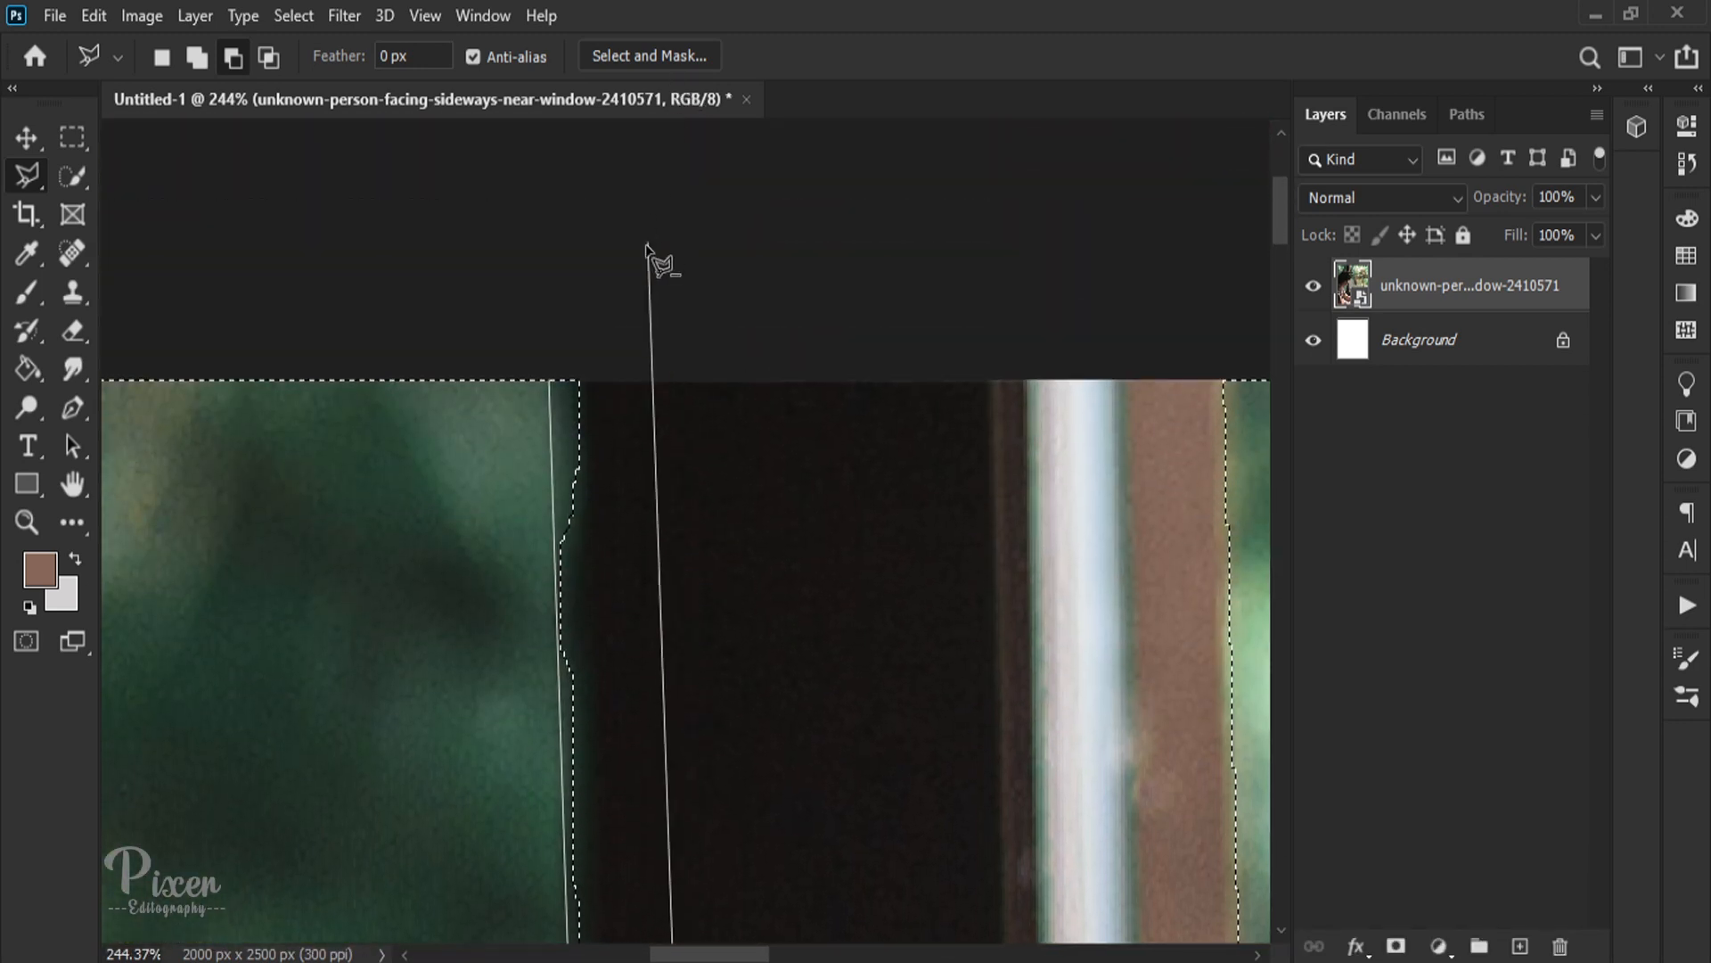
pyautogui.scroll(-10, 554, 278)
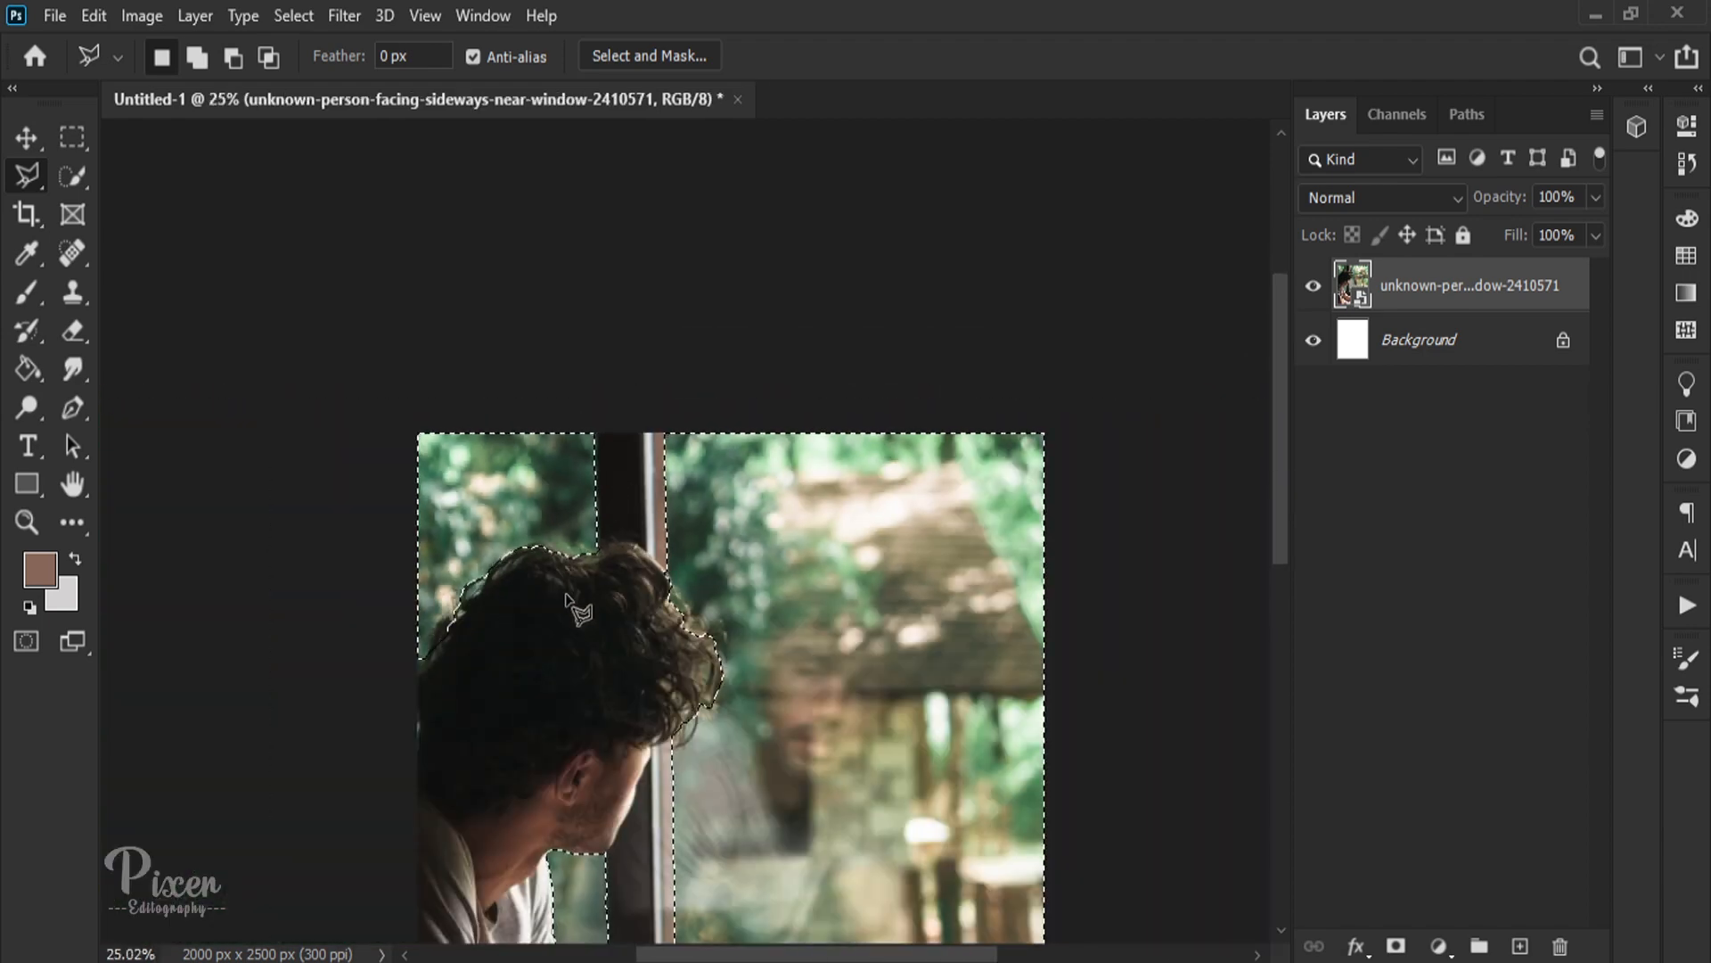
pyautogui.scroll(6, 473, 484)
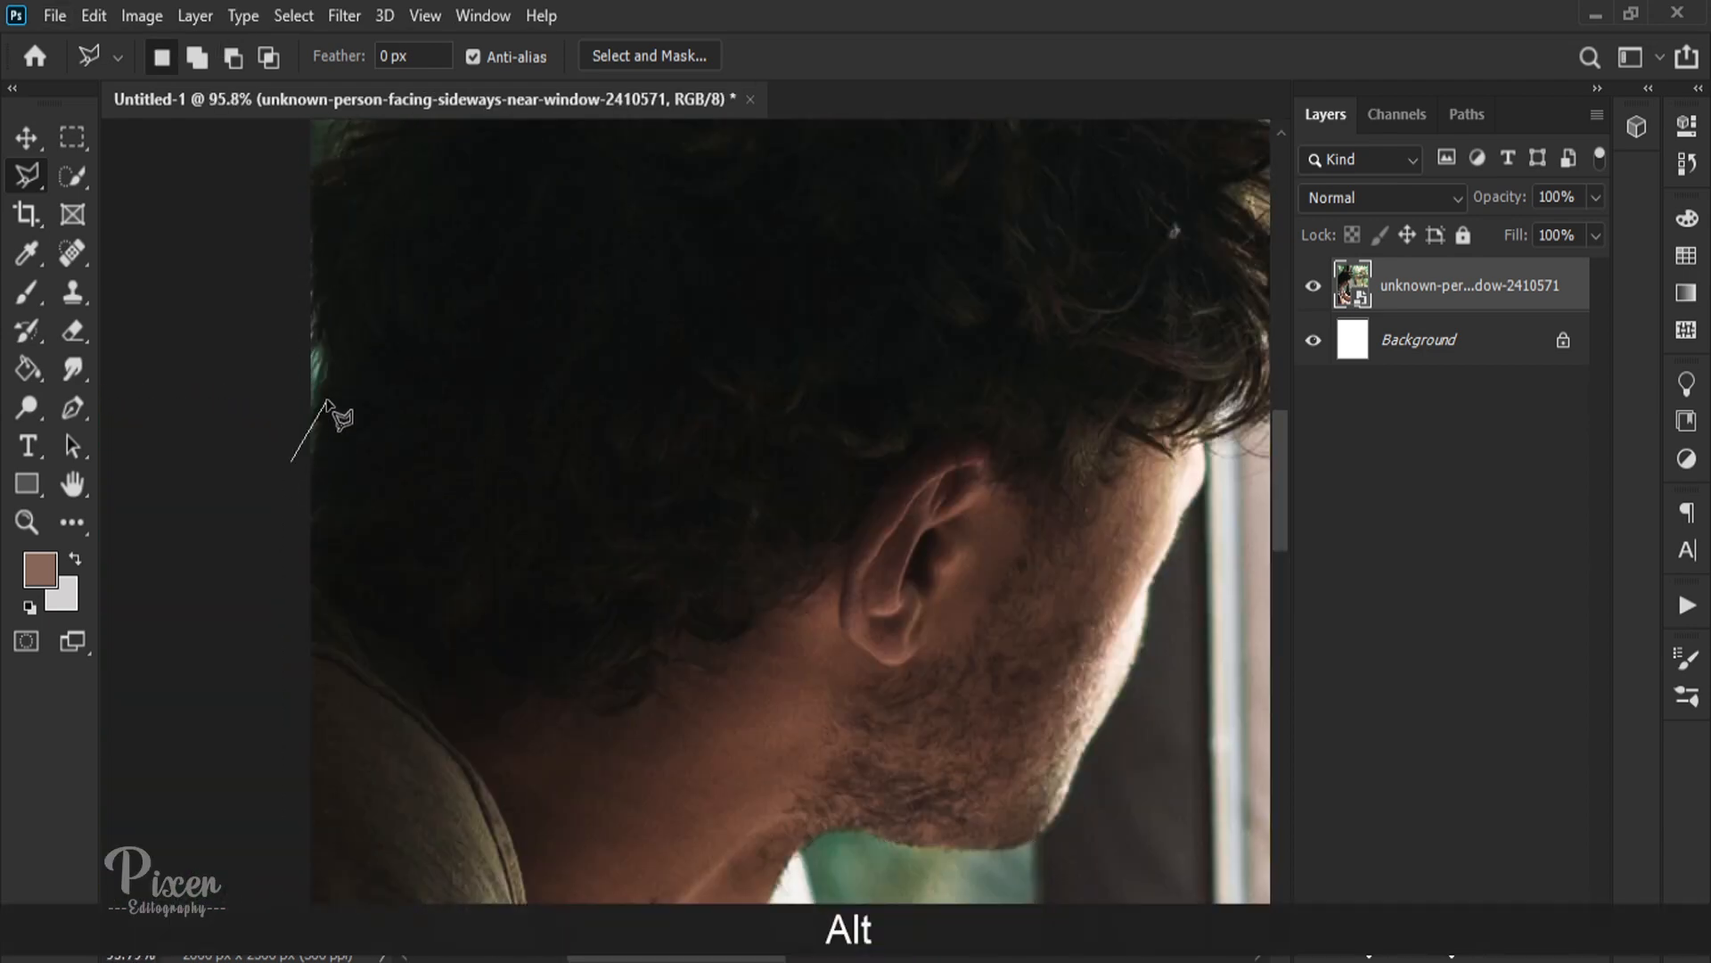
pyautogui.click(326, 368)
pyautogui.click(285, 243)
pyautogui.click(239, 352)
pyautogui.scroll(-4, 262, 459)
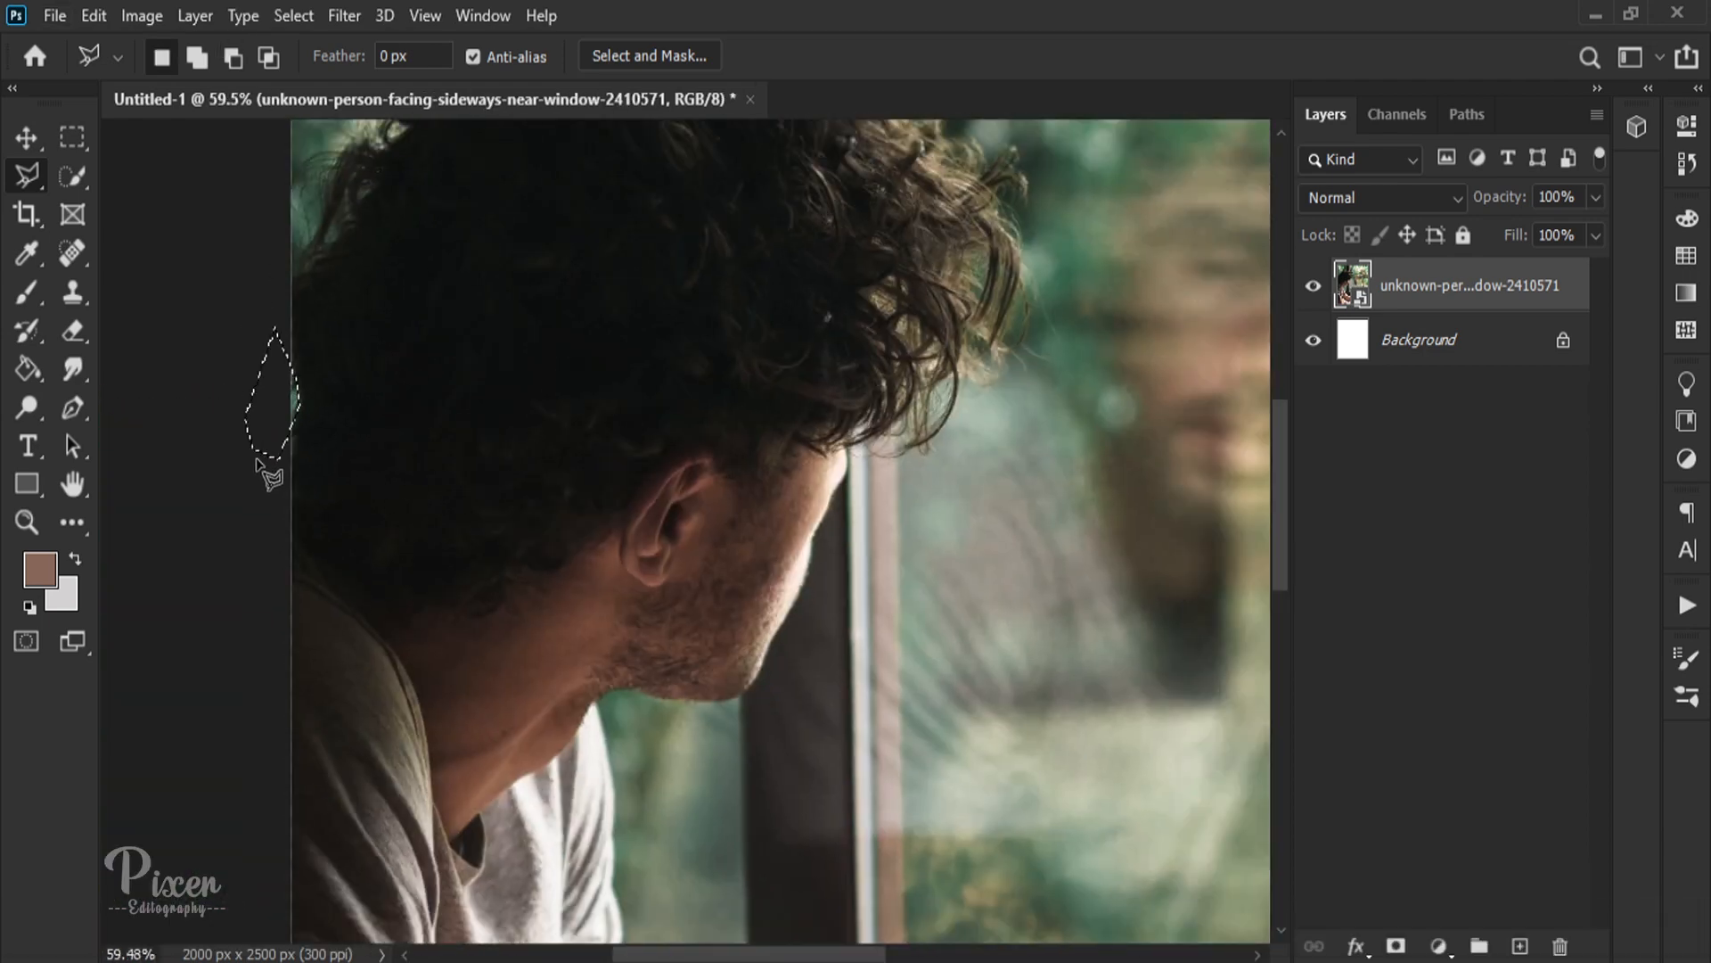
pyautogui.hotkey('ctrl', 'z')
pyautogui.keyDown('alt'); pyautogui.click(272, 459); pyautogui.keyUp('alt')
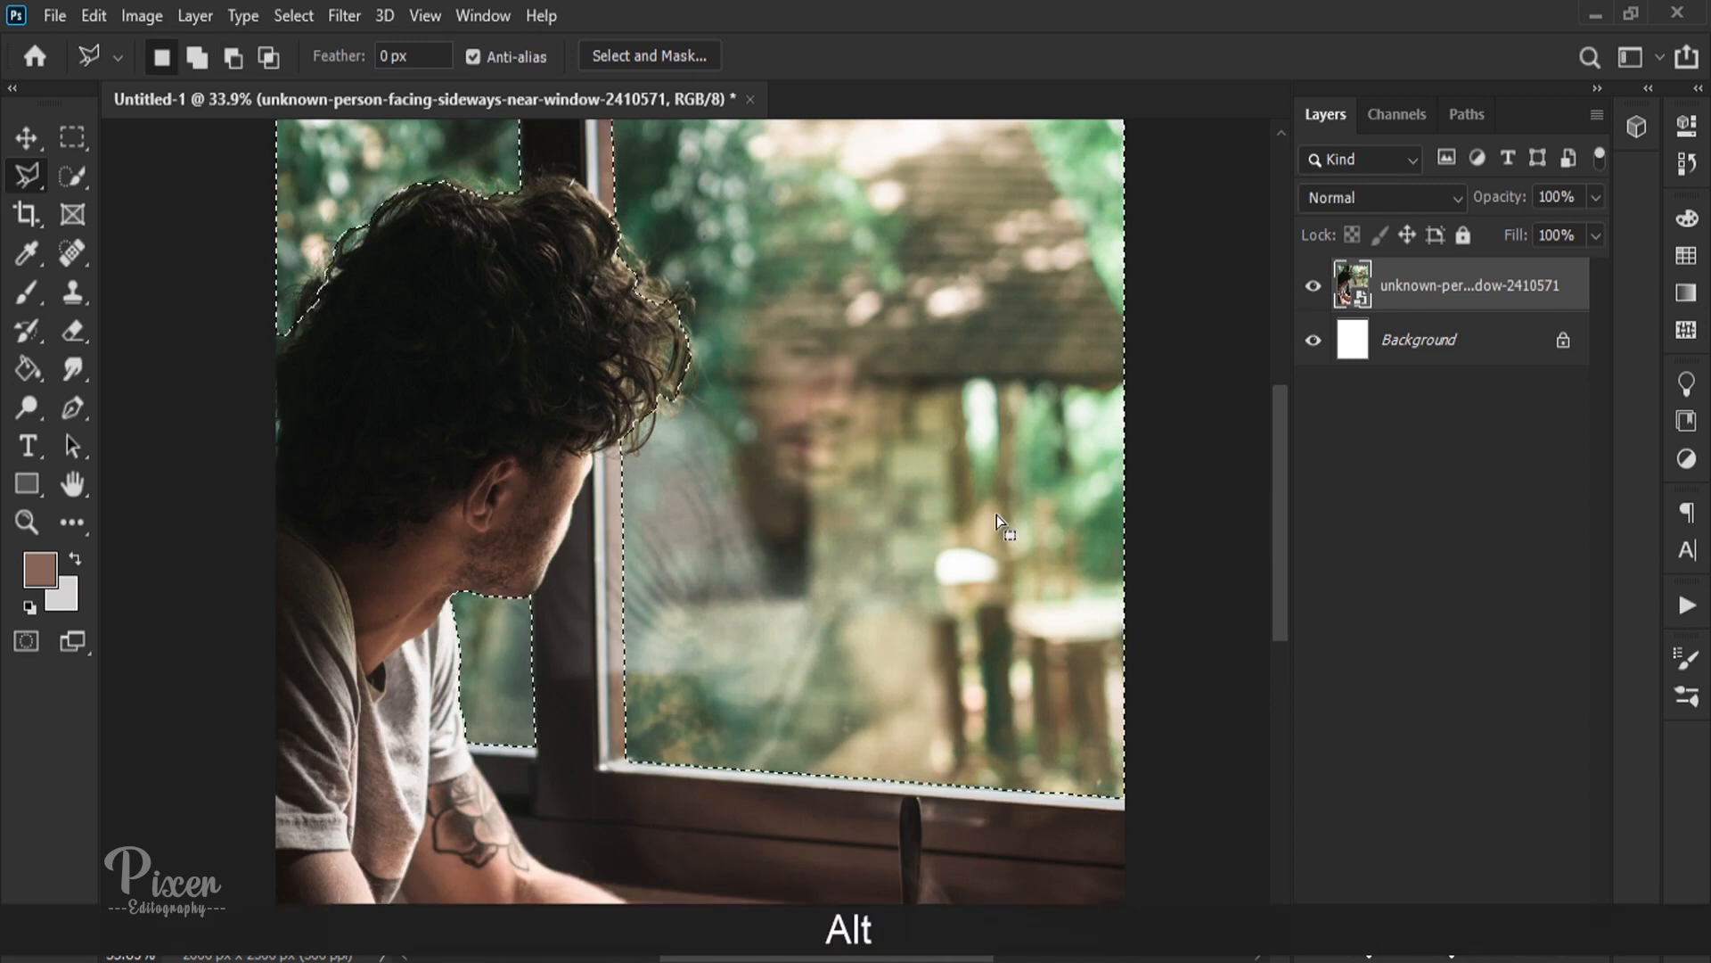
# Step: Open the selection in Select and Mask and invert it so the man and window frame are kept
pyautogui.scroll(-2, 997, 515)
pyautogui.click(656, 59)
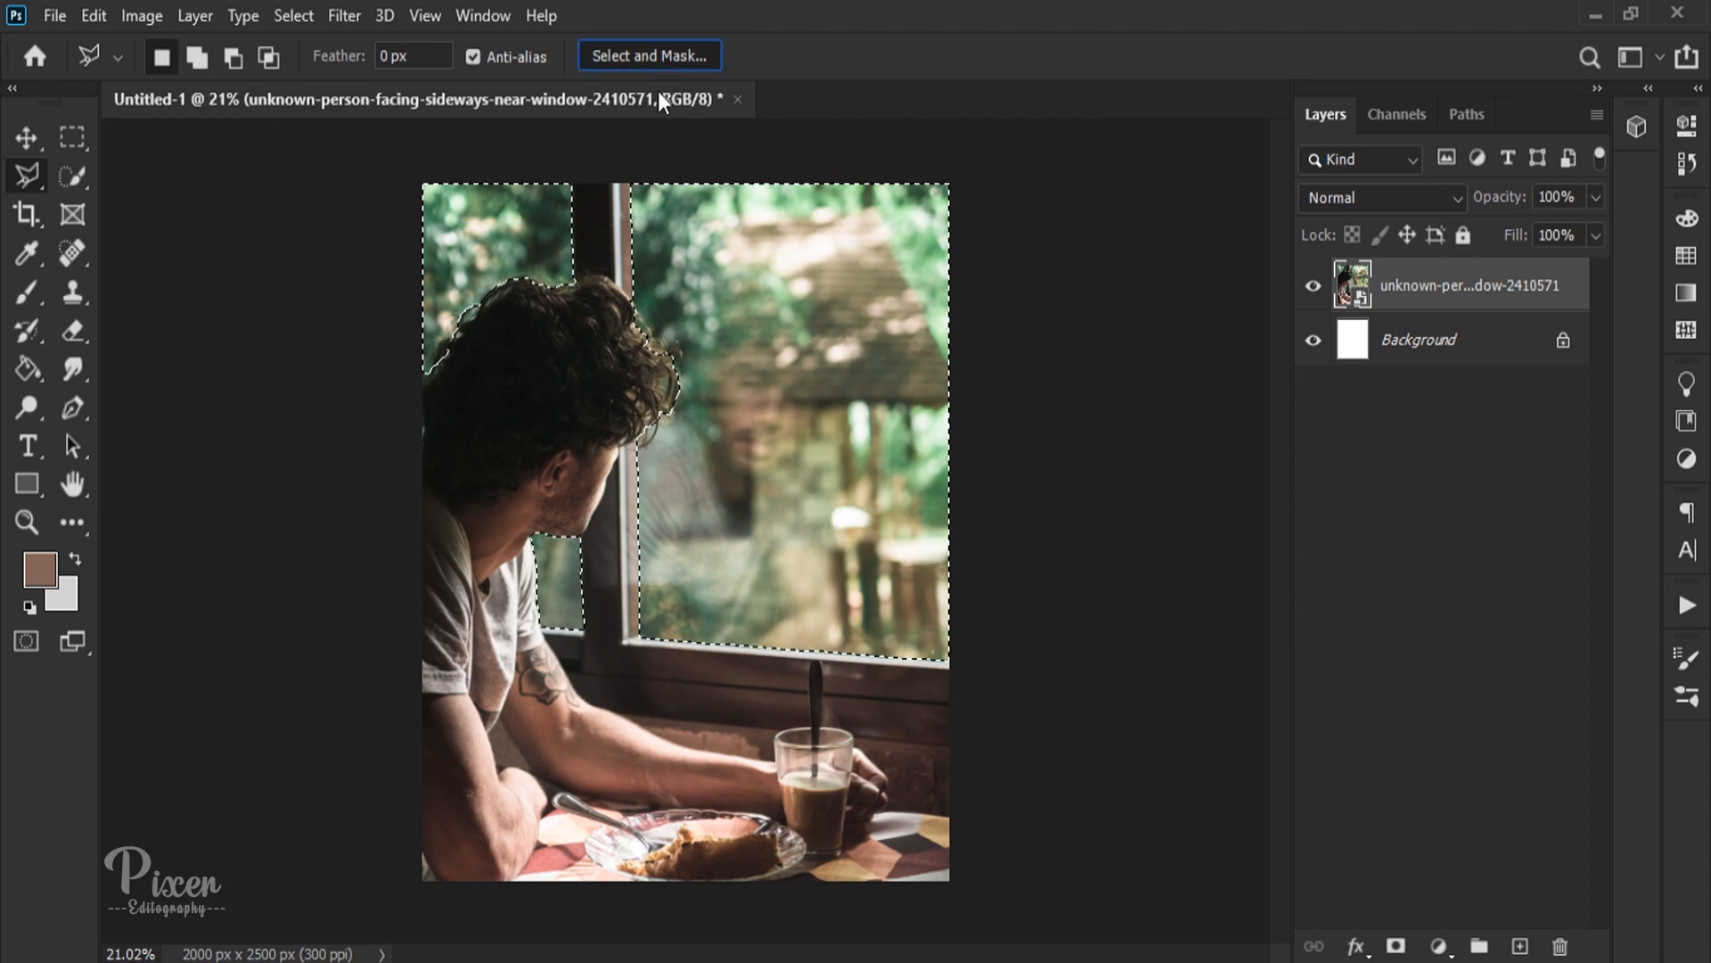
pyautogui.scroll(-5, 1522, 704)
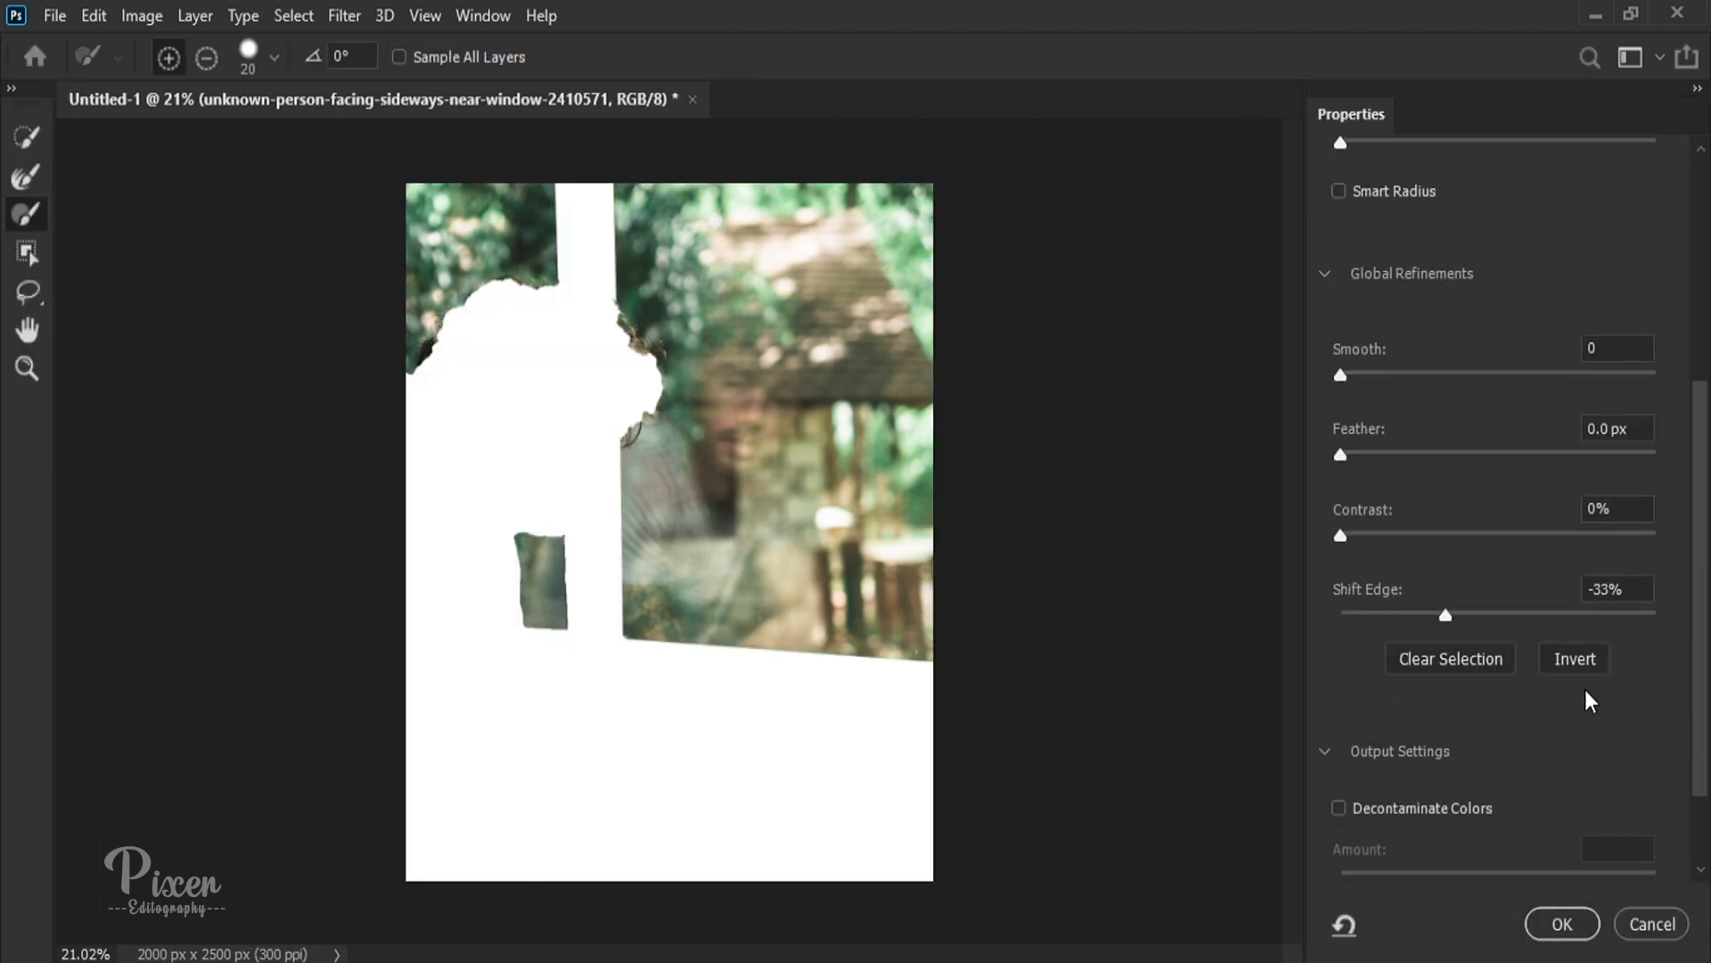
pyautogui.click(1576, 660)
# Step: Refine the front edge of the curly hair facing the large pane with the Refine Edge Brush
pyautogui.scroll(2, 570, 336)
pyautogui.scroll(11, 570, 336)
pyautogui.moveTo(612, 348); pyautogui.dragTo(617, 615)
pyautogui.scroll(-1, 721, 306)
pyautogui.scroll(9, 722, 312)
pyautogui.click(27, 214)
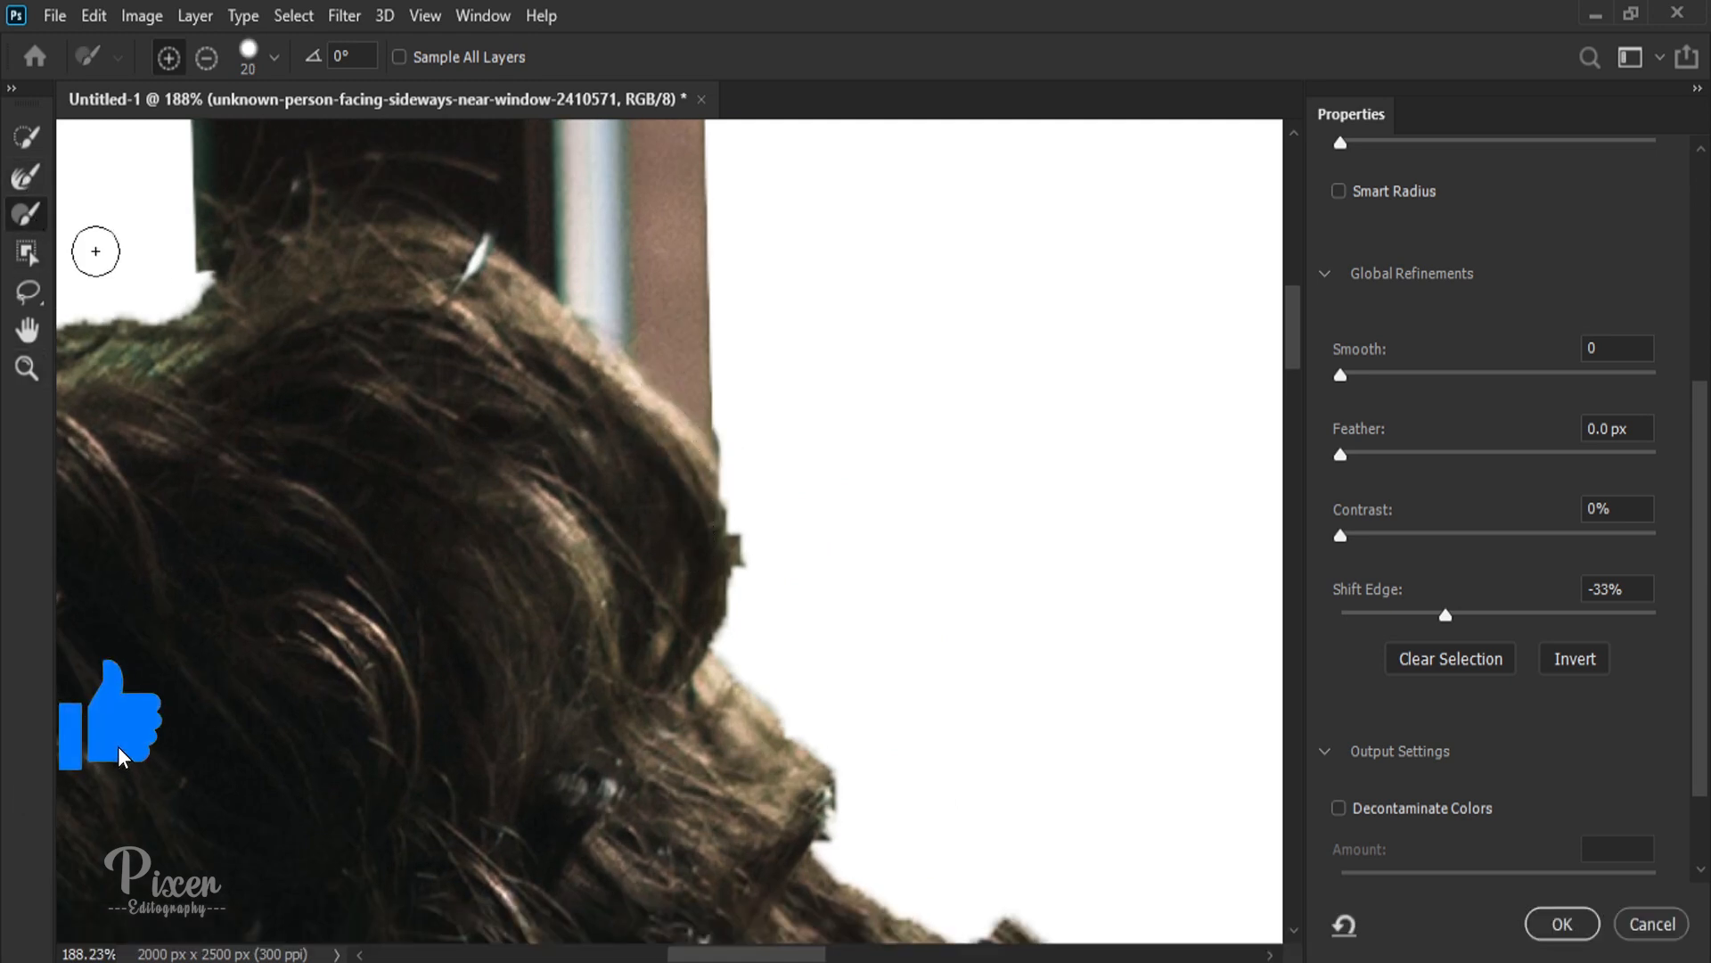
pyautogui.moveTo(742, 558)
pyautogui.mouseDown()
pyautogui.moveTo(787, 586)
pyautogui.moveTo(810, 711)
pyautogui.moveTo(765, 635)
pyautogui.moveTo(684, 633)
pyautogui.moveTo(861, 772)
pyautogui.moveTo(733, 579)
pyautogui.moveTo(768, 581)
pyautogui.mouseUp()
pyautogui.scroll(-5, 911, 749)
pyautogui.scroll(-3, 911, 747)
pyautogui.press('space')
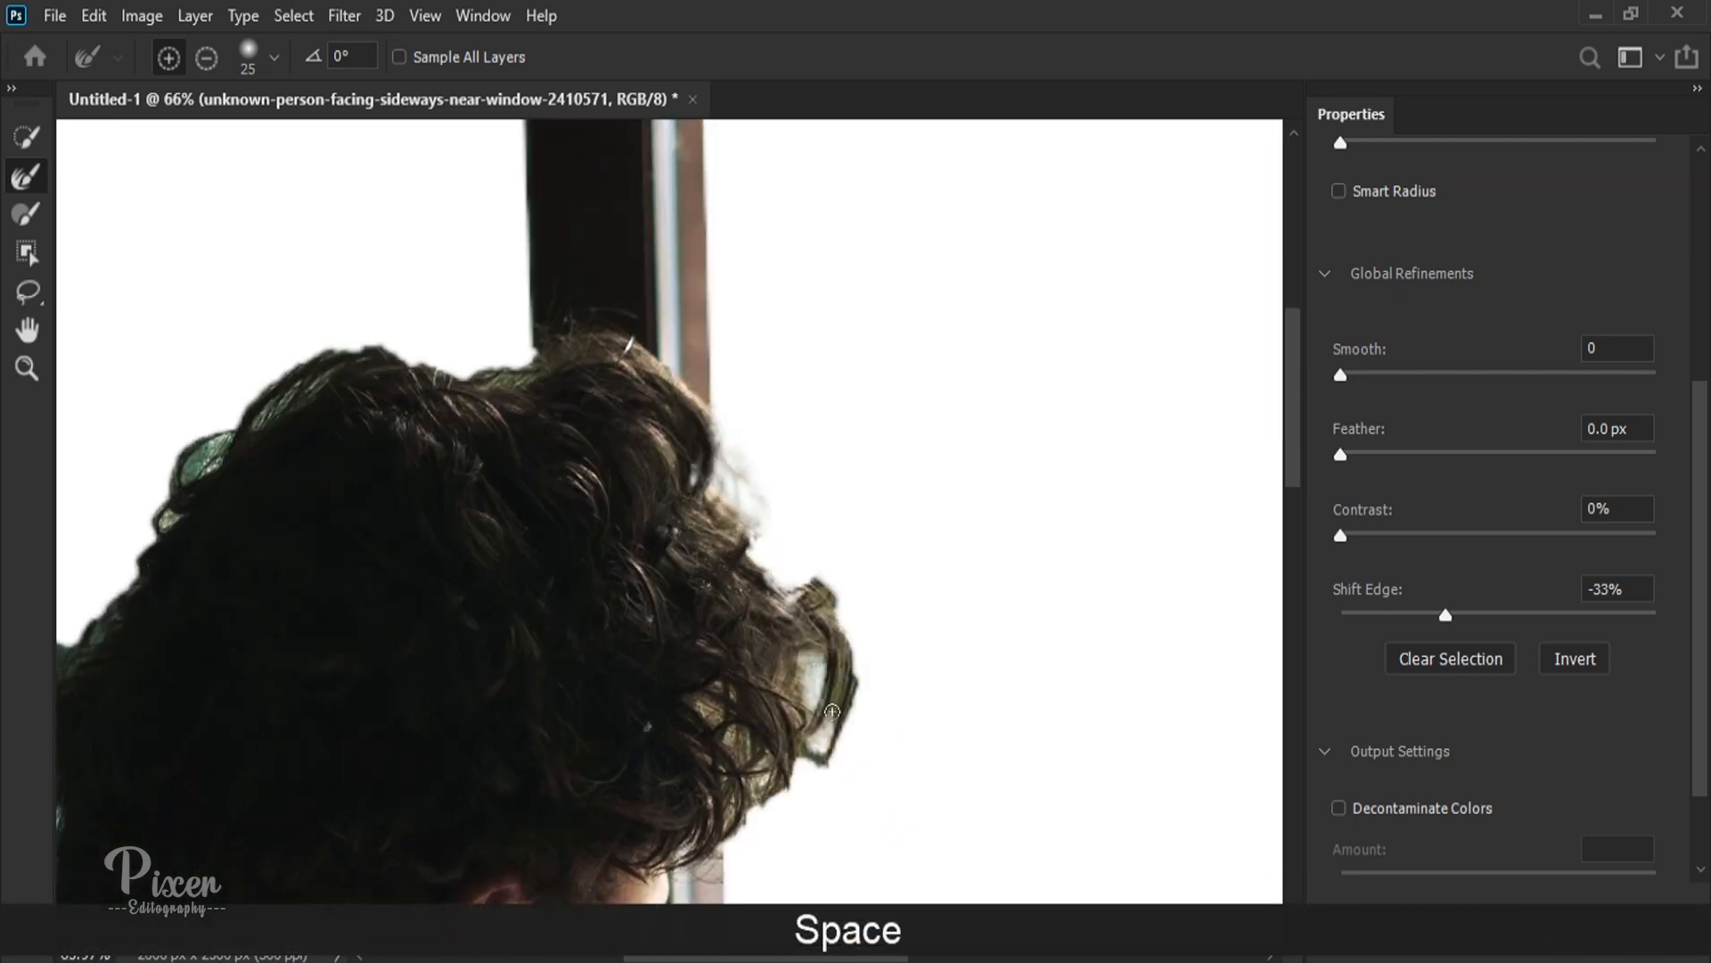
pyautogui.moveTo(849, 766)
pyautogui.mouseDown()
pyautogui.moveTo(787, 635)
pyautogui.moveTo(775, 534)
pyautogui.moveTo(866, 665)
pyautogui.moveTo(771, 556)
pyautogui.mouseUp()
# Step: Enlarge the Refine Edge Brush to size 80 and set Shift Edge to 0%
pyautogui.scroll(-2, 824, 602)
pyautogui.press(']')
pyautogui.press(']')
pyautogui.press(']')
pyautogui.press(']')
pyautogui.press(']')
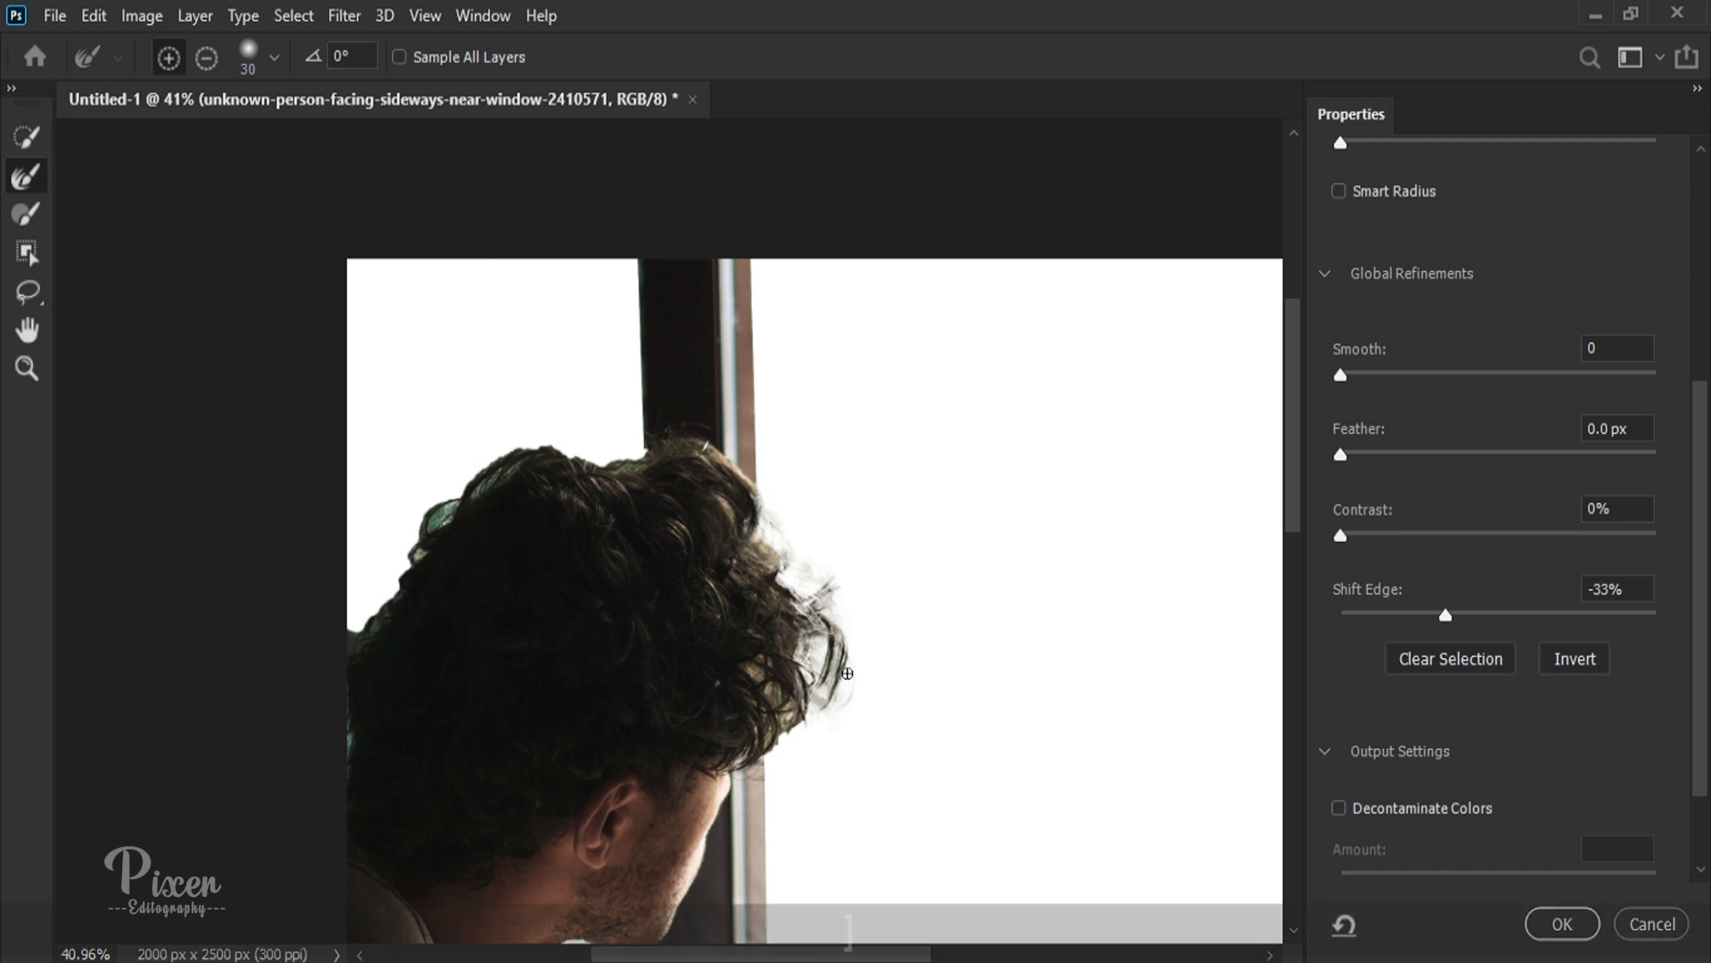
pyautogui.write('0')
pyautogui.press('Return')
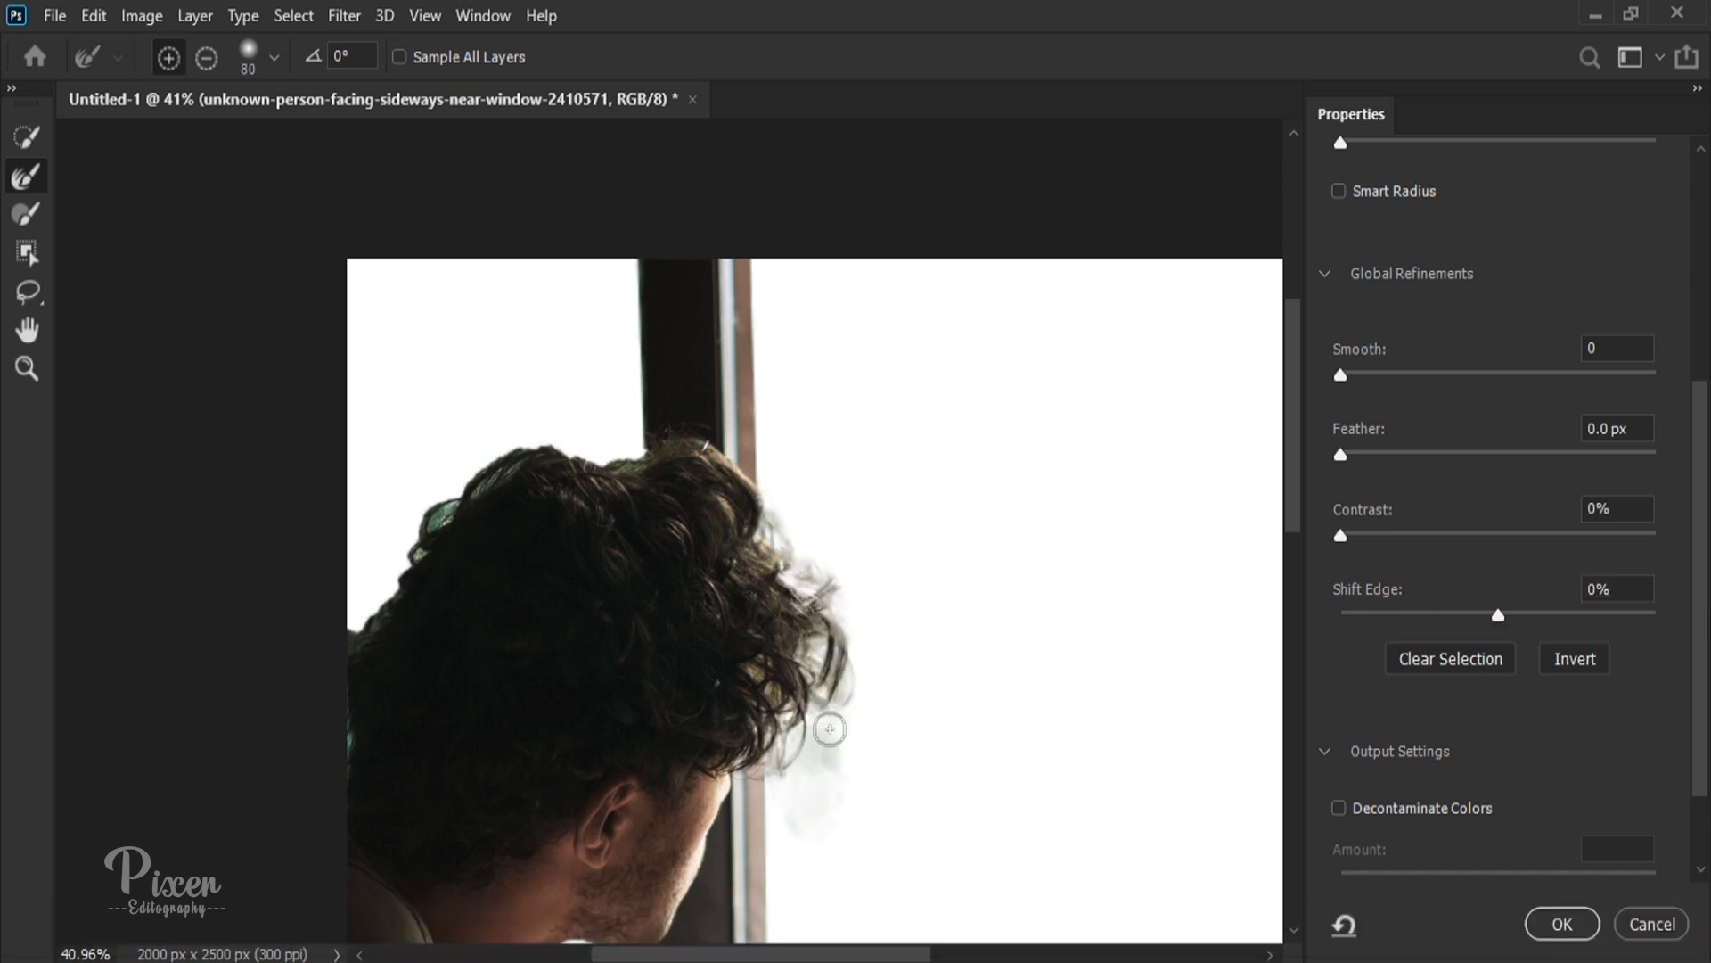
# Step: Go over the front curls facing the large pane again with the Refine Edge Brush to recover fine strands
pyautogui.moveTo(838, 719)
pyautogui.mouseDown()
pyautogui.moveTo(875, 603)
pyautogui.moveTo(852, 529)
pyautogui.mouseUp()
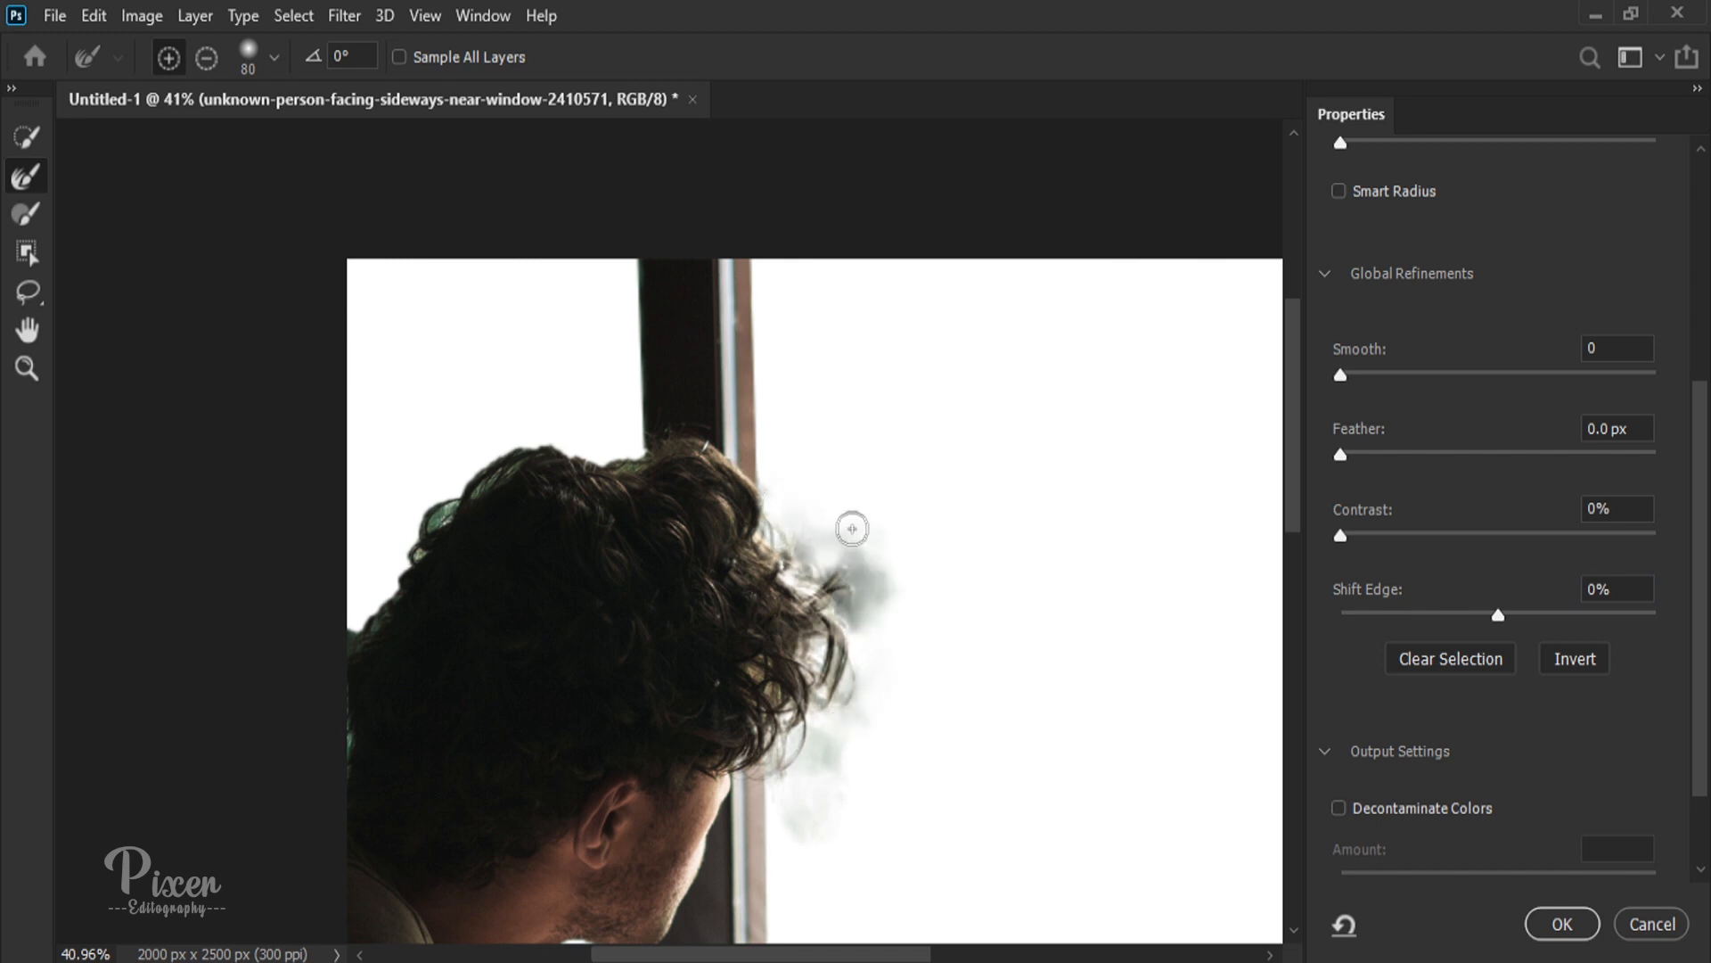
pyautogui.moveTo(837, 638)
pyautogui.mouseDown()
pyautogui.moveTo(840, 713)
pyautogui.moveTo(838, 645)
pyautogui.mouseUp()
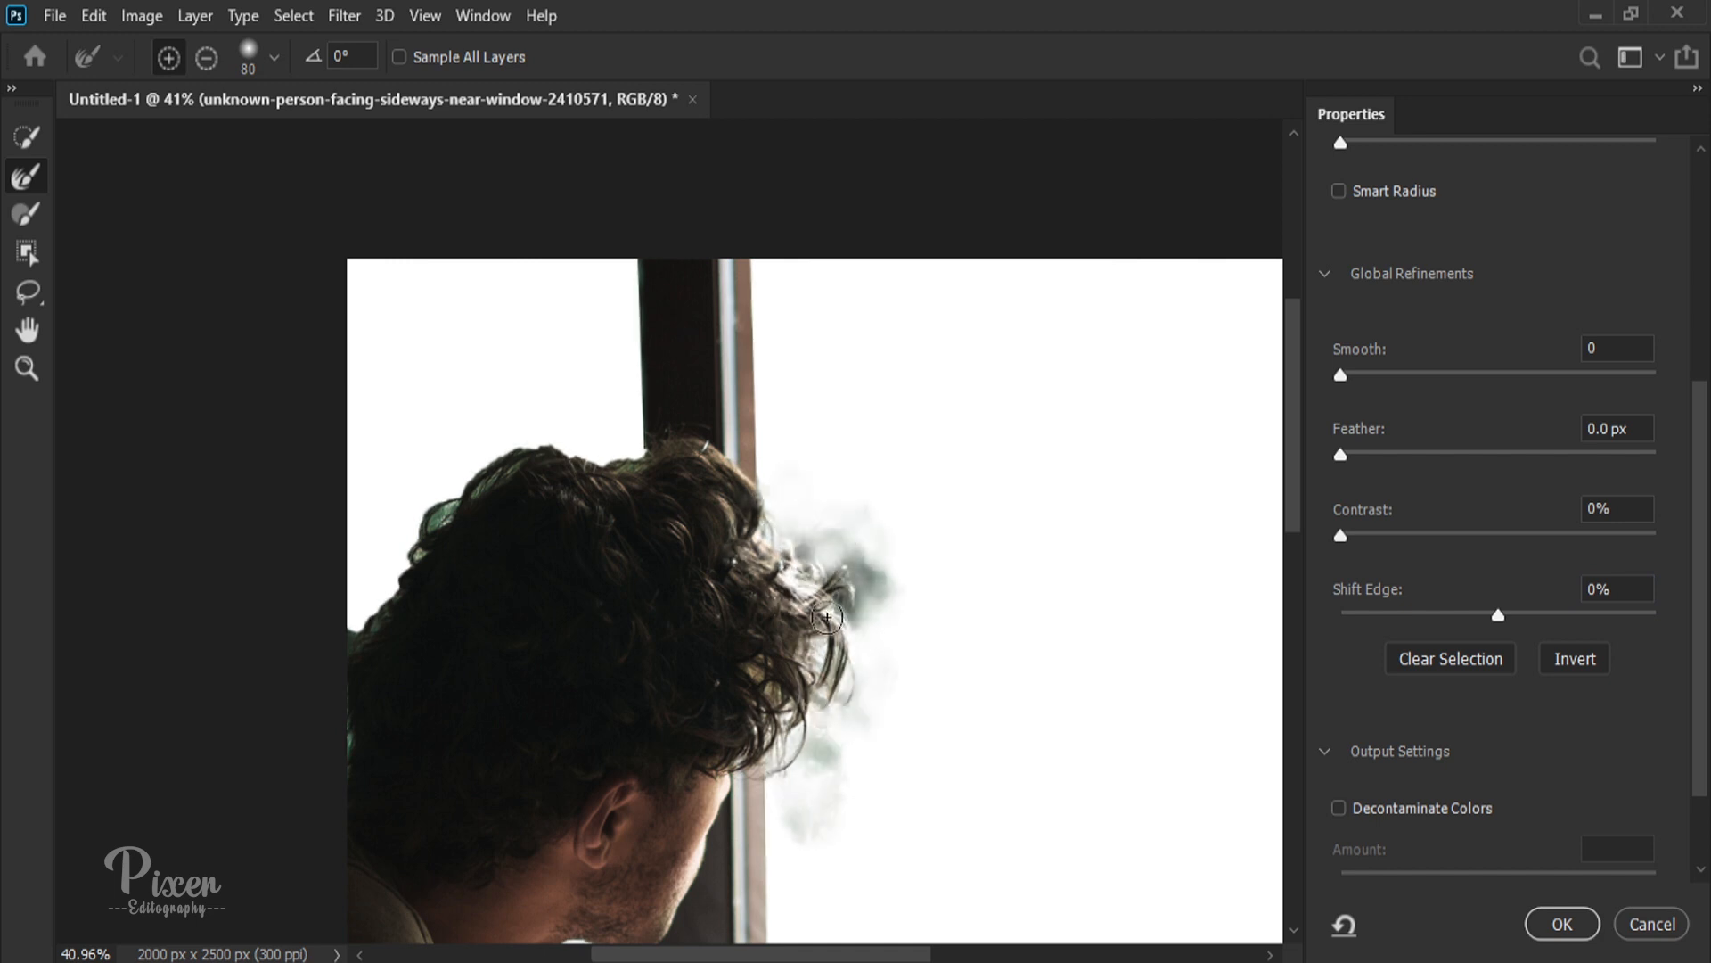
pyautogui.scroll(10, 827, 617)
pyautogui.scroll(-8, 500, 499)
# Step: Refine the hair edge across the crown and down the back of the head to the photo's border
pyautogui.press('space')
pyautogui.moveTo(477, 452); pyautogui.dragTo(634, 568)
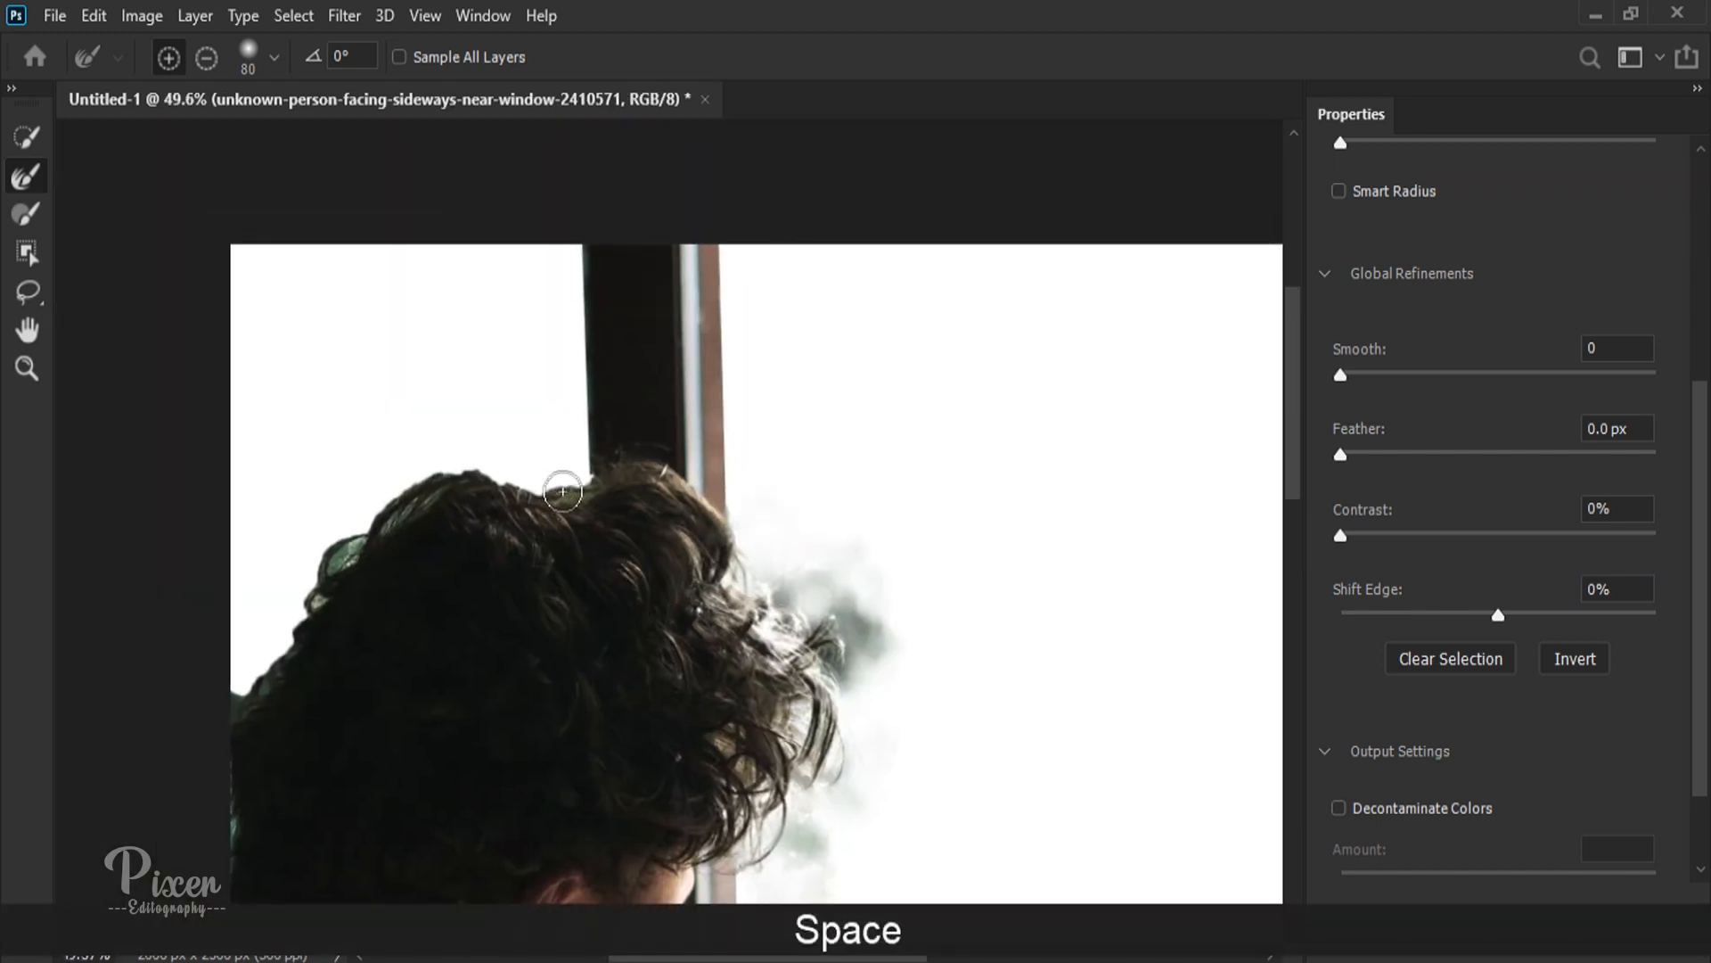
pyautogui.moveTo(562, 491)
pyautogui.mouseDown()
pyautogui.moveTo(484, 490)
pyautogui.moveTo(383, 520)
pyautogui.mouseUp()
pyautogui.moveTo(243, 643); pyautogui.dragTo(201, 740)
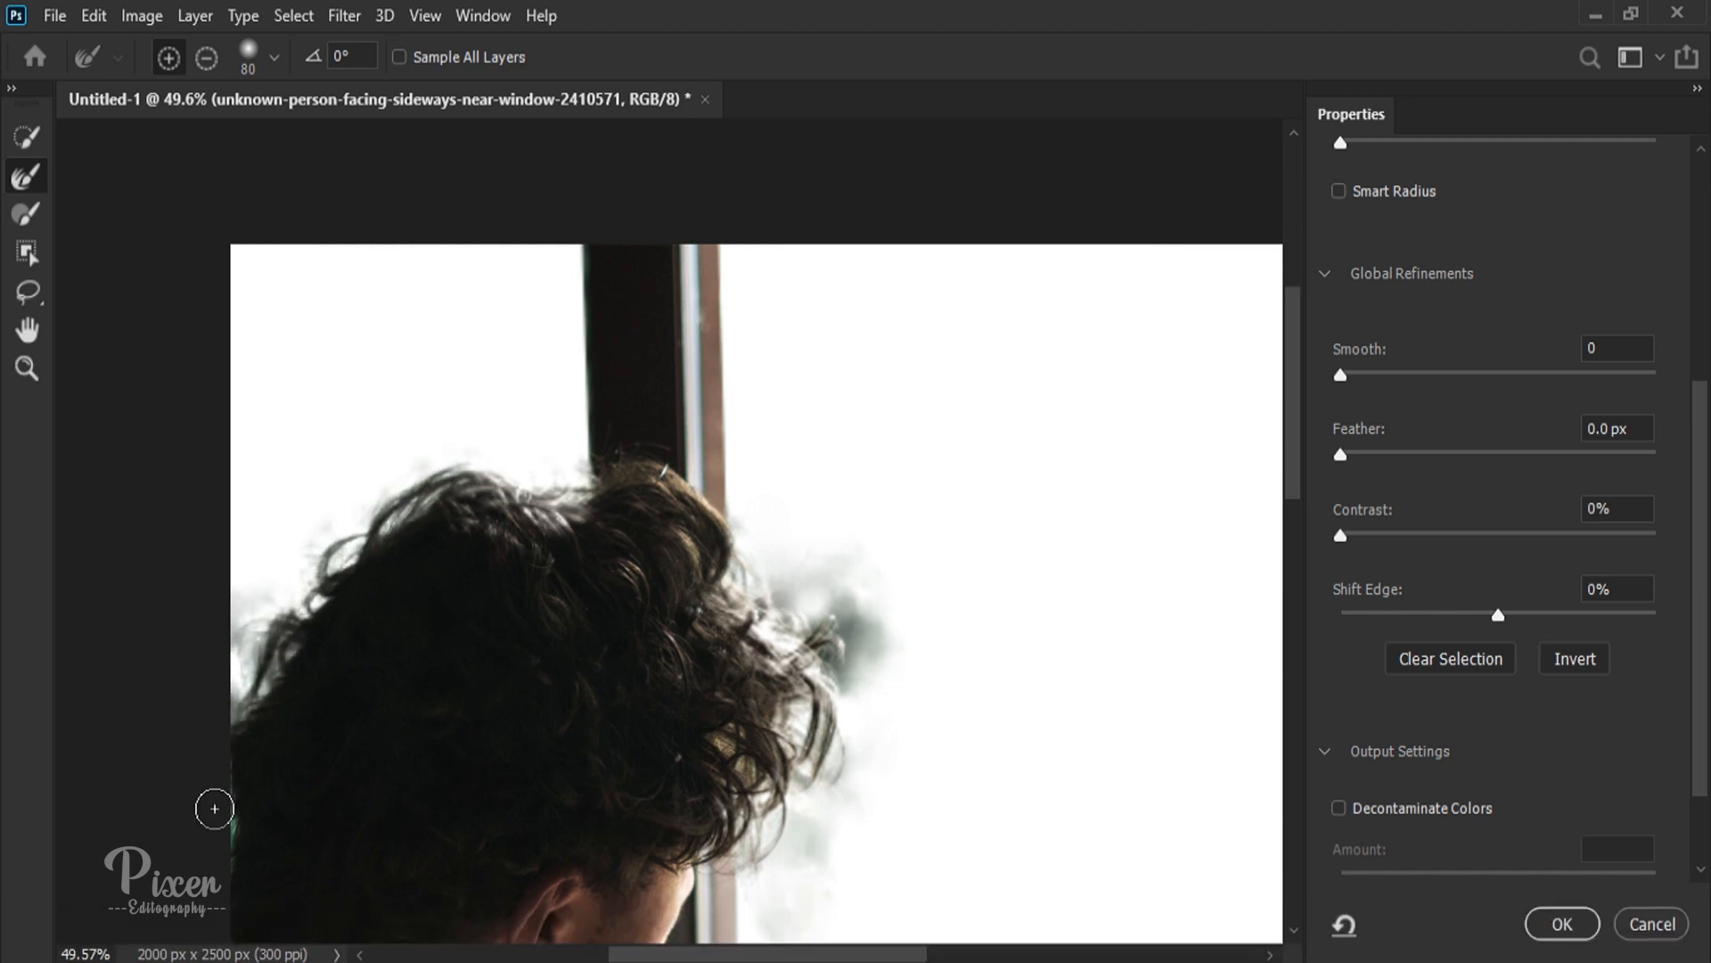
# Step: Paint the faded front hair back in with the size 20 Brush and refine its edge with the size 80 Refine Edge Brush
pyautogui.scroll(-3, 183, 817)
pyautogui.scroll(5, 611, 324)
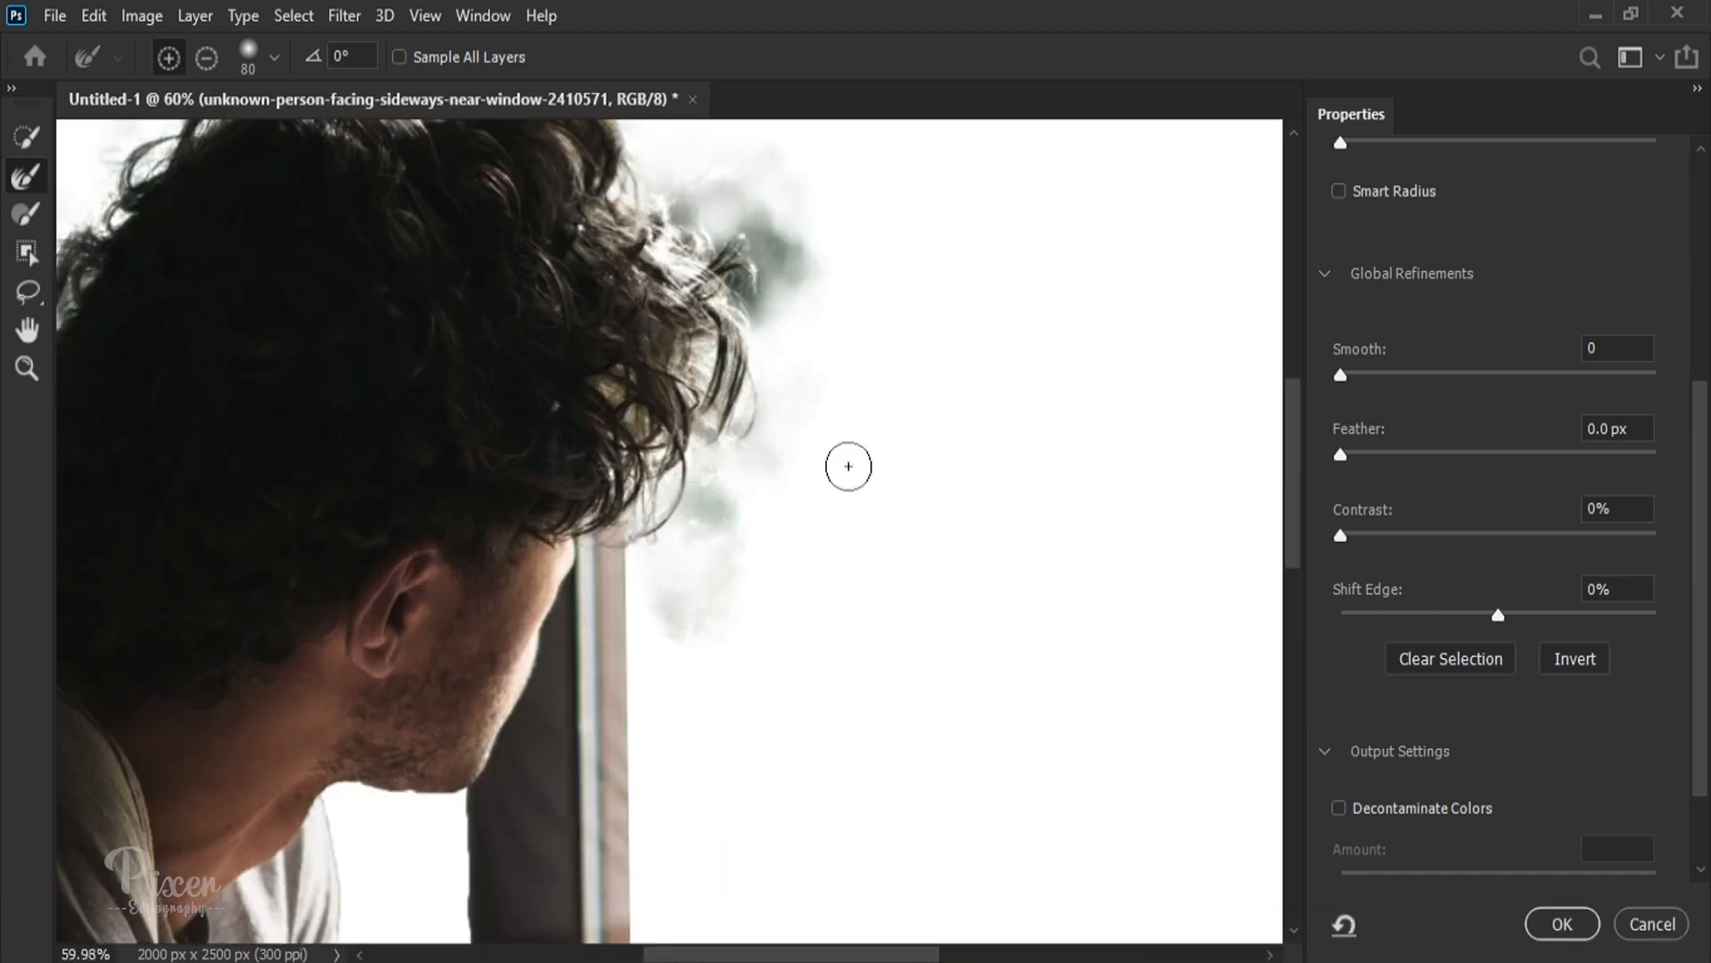
pyautogui.scroll(-2, 569, 410)
pyautogui.scroll(6, 531, 318)
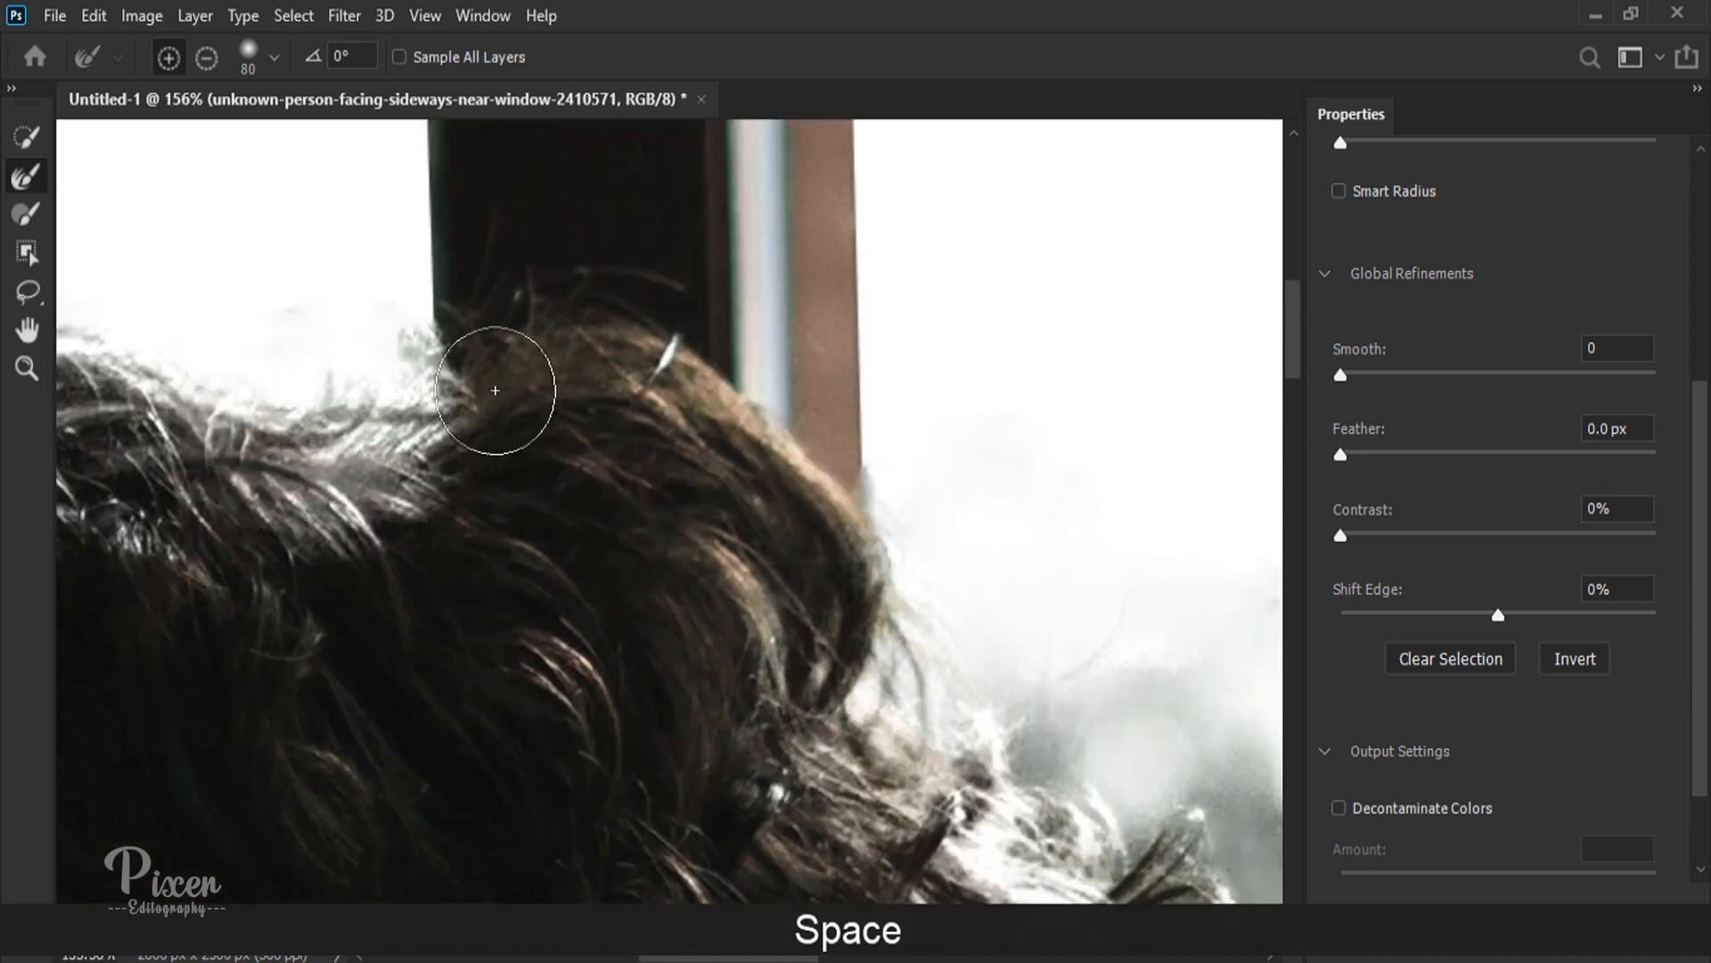
pyautogui.scroll(-2, 488, 478)
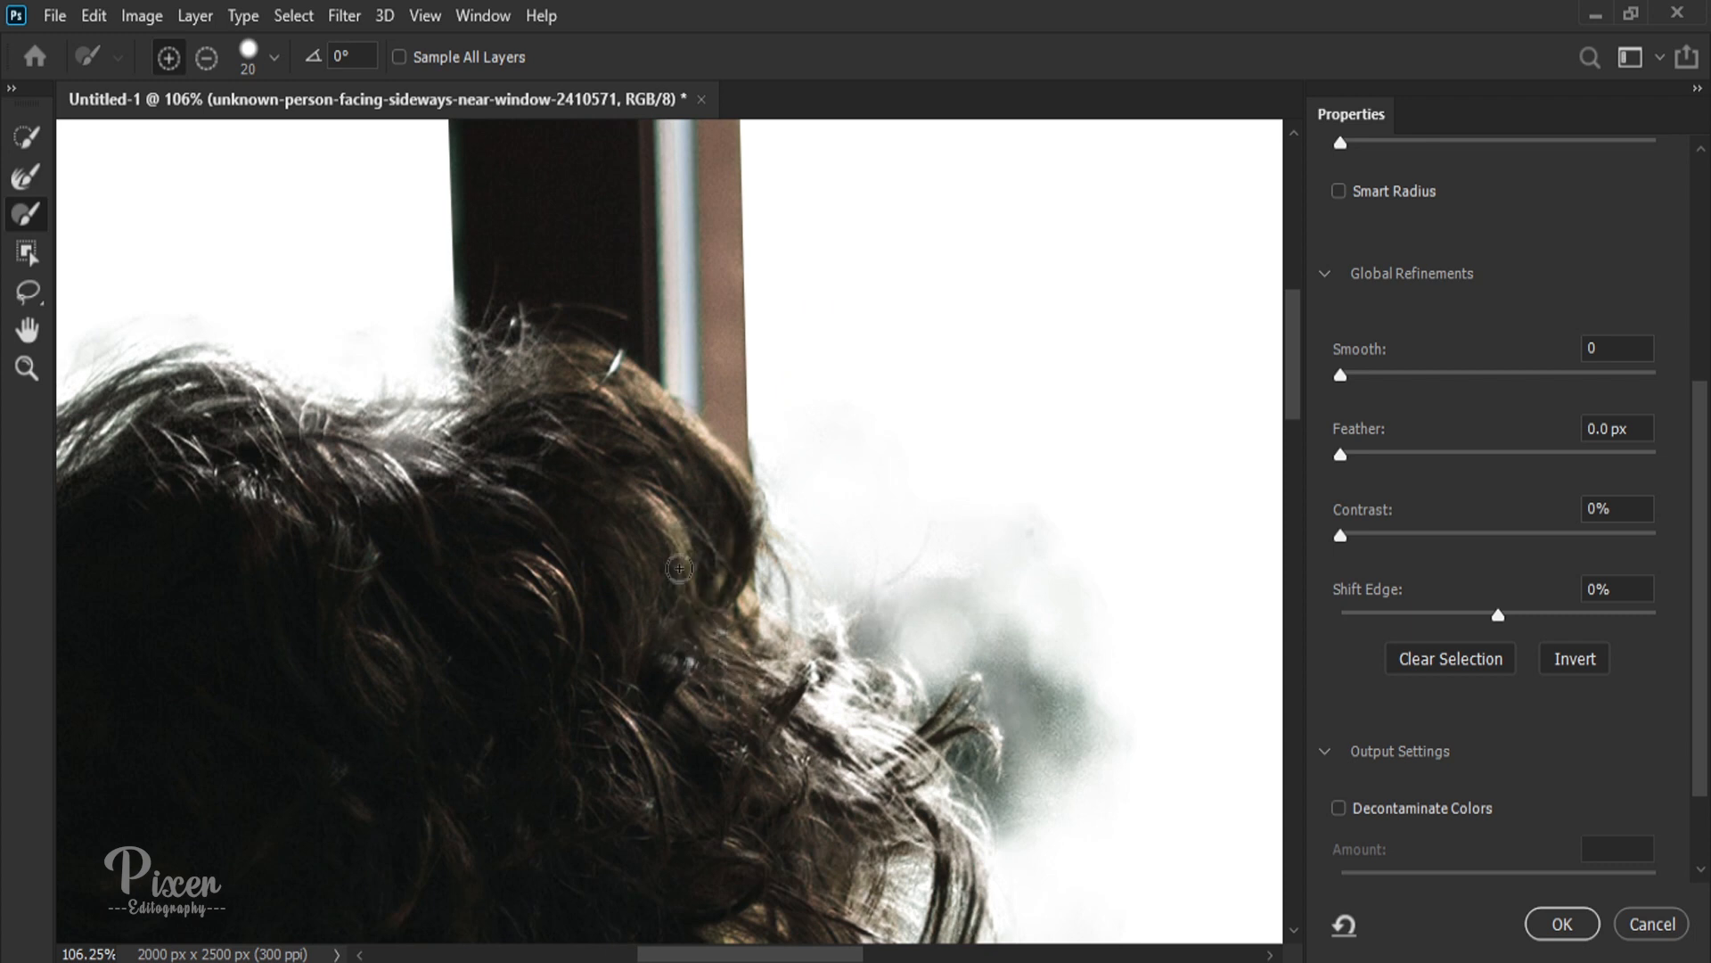
pyautogui.scroll(-2, 656, 591)
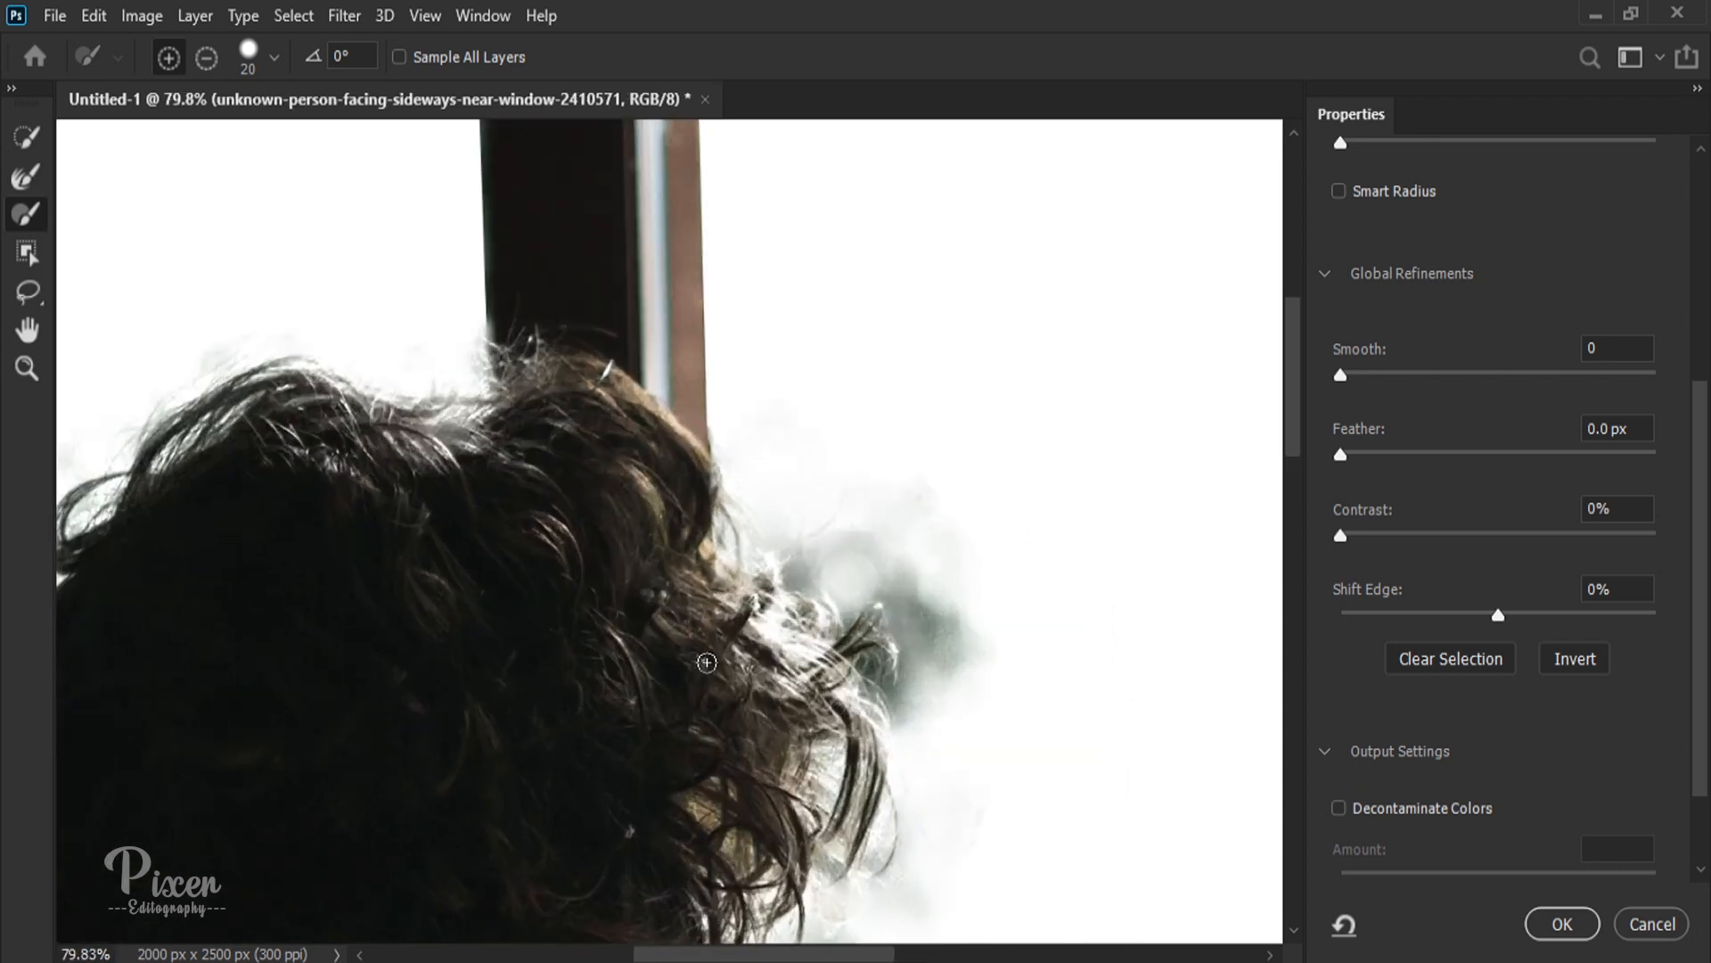
pyautogui.scroll(3, 783, 624)
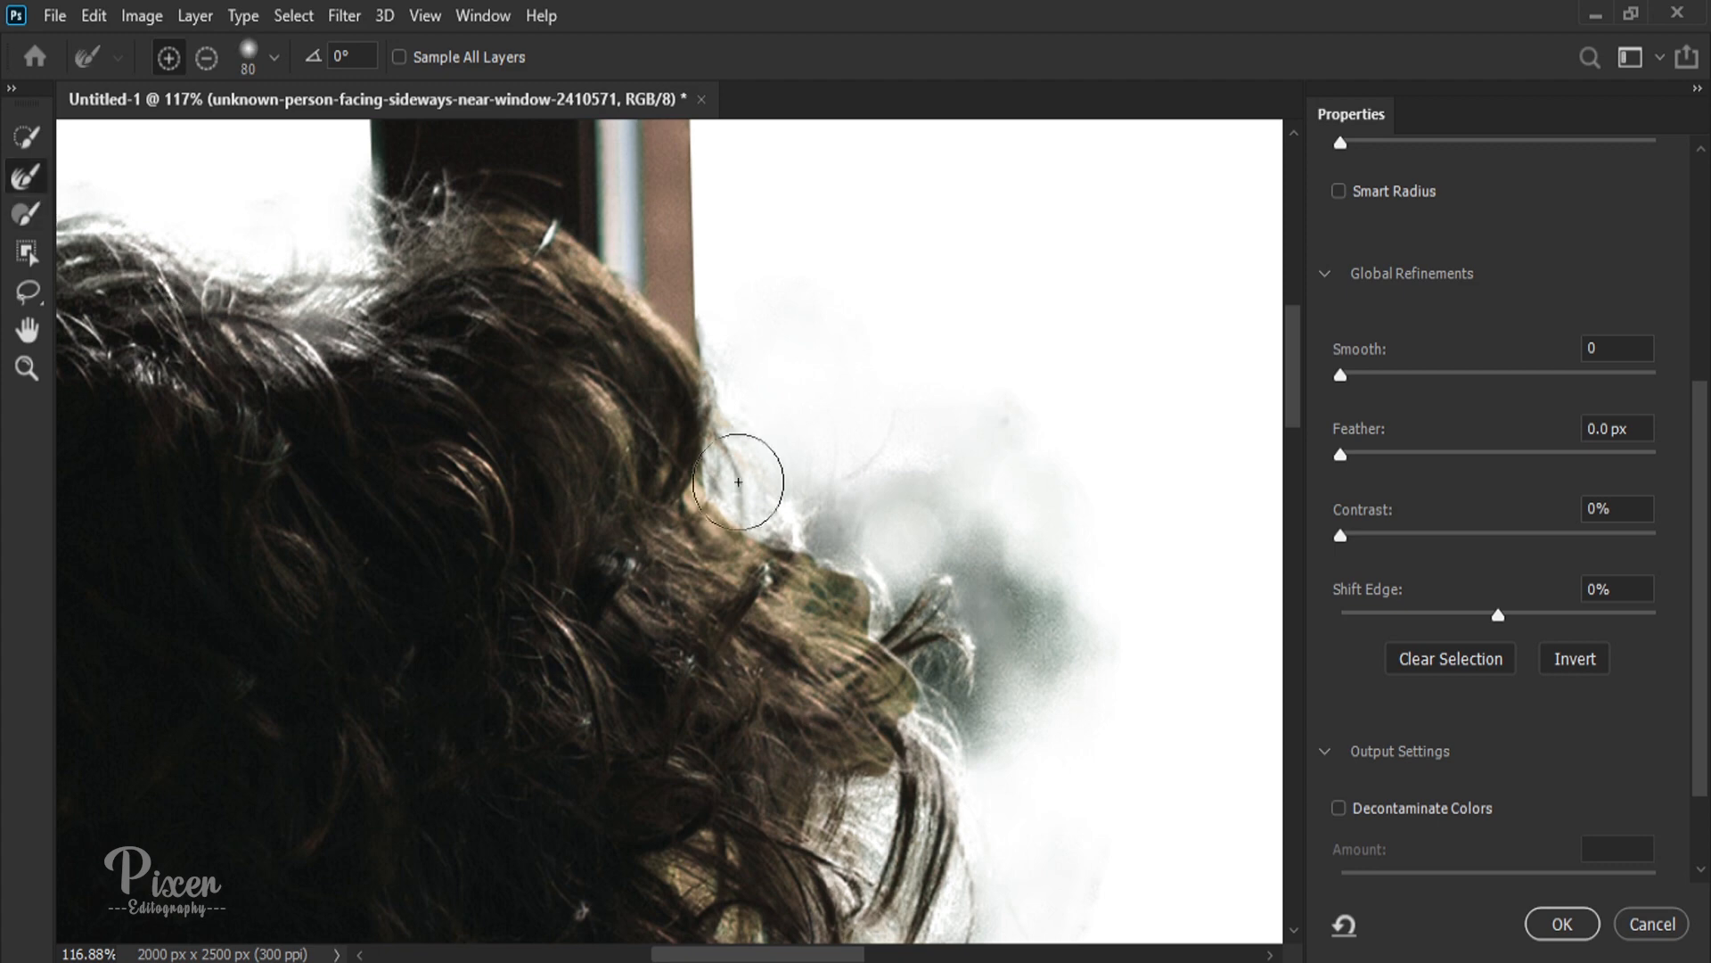
pyautogui.moveTo(738, 481)
pyautogui.mouseDown()
pyautogui.moveTo(813, 477)
pyautogui.moveTo(917, 687)
pyautogui.mouseUp()
pyautogui.scroll(-10, 966, 808)
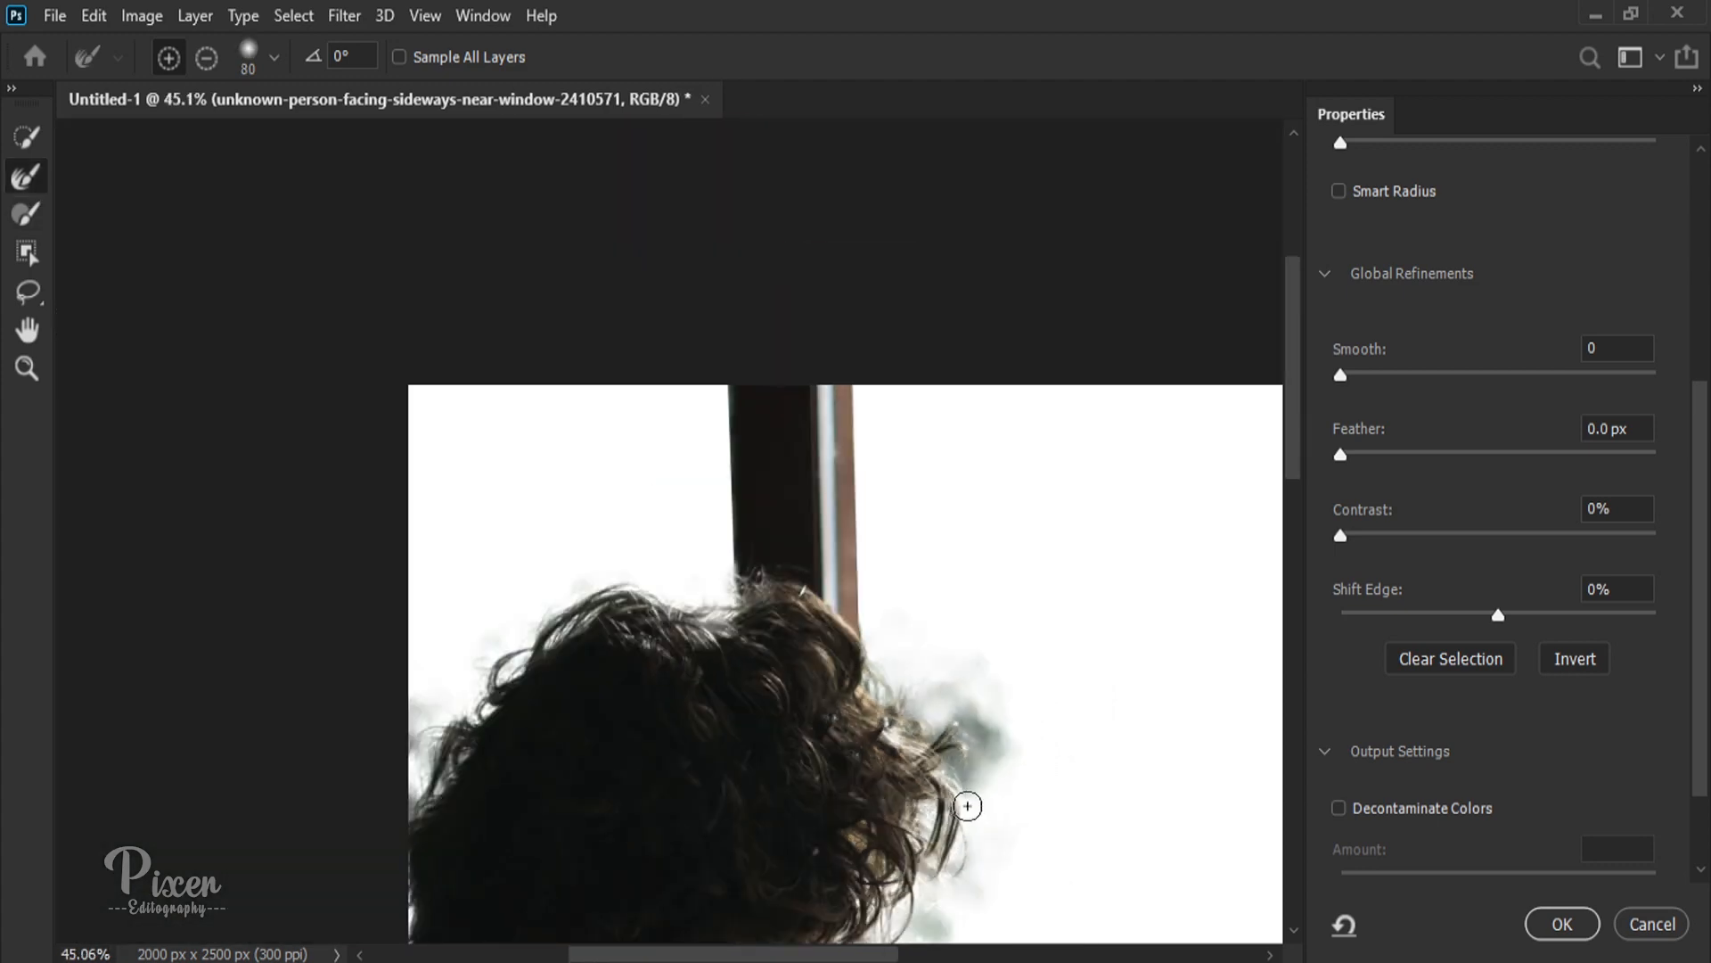
pyautogui.scroll(-3, 967, 806)
pyautogui.press('space')
pyautogui.moveTo(943, 879); pyautogui.dragTo(906, 645)
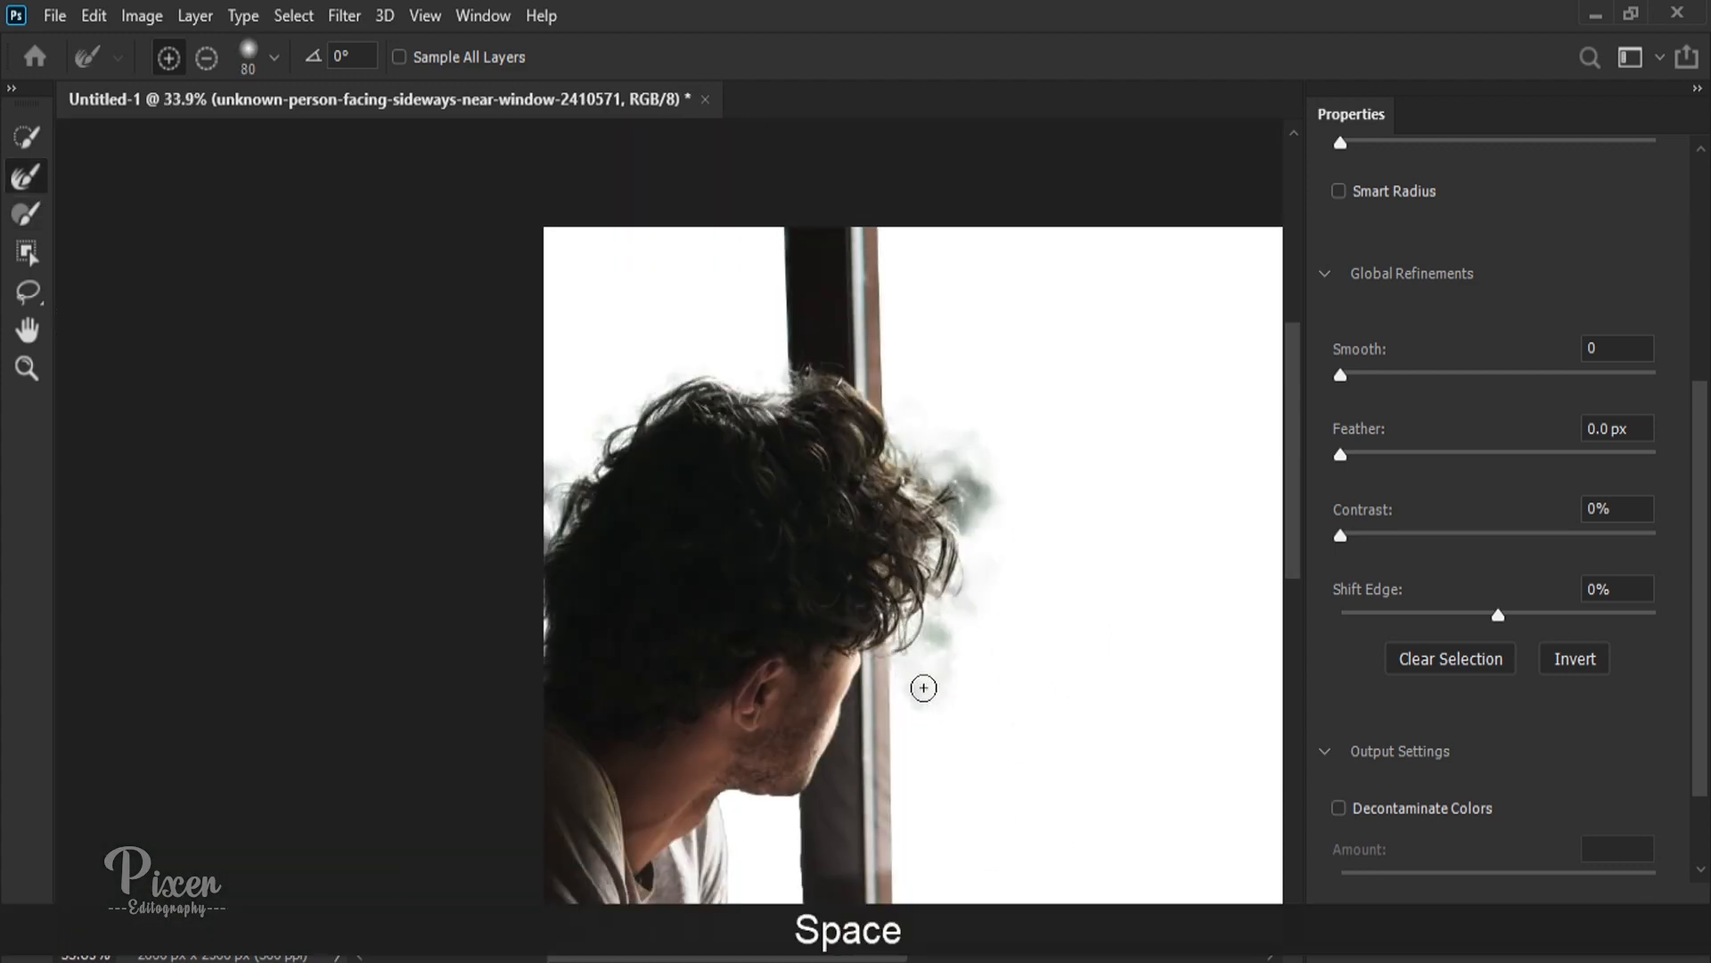
pyautogui.scroll(8, 924, 687)
pyautogui.press('b')
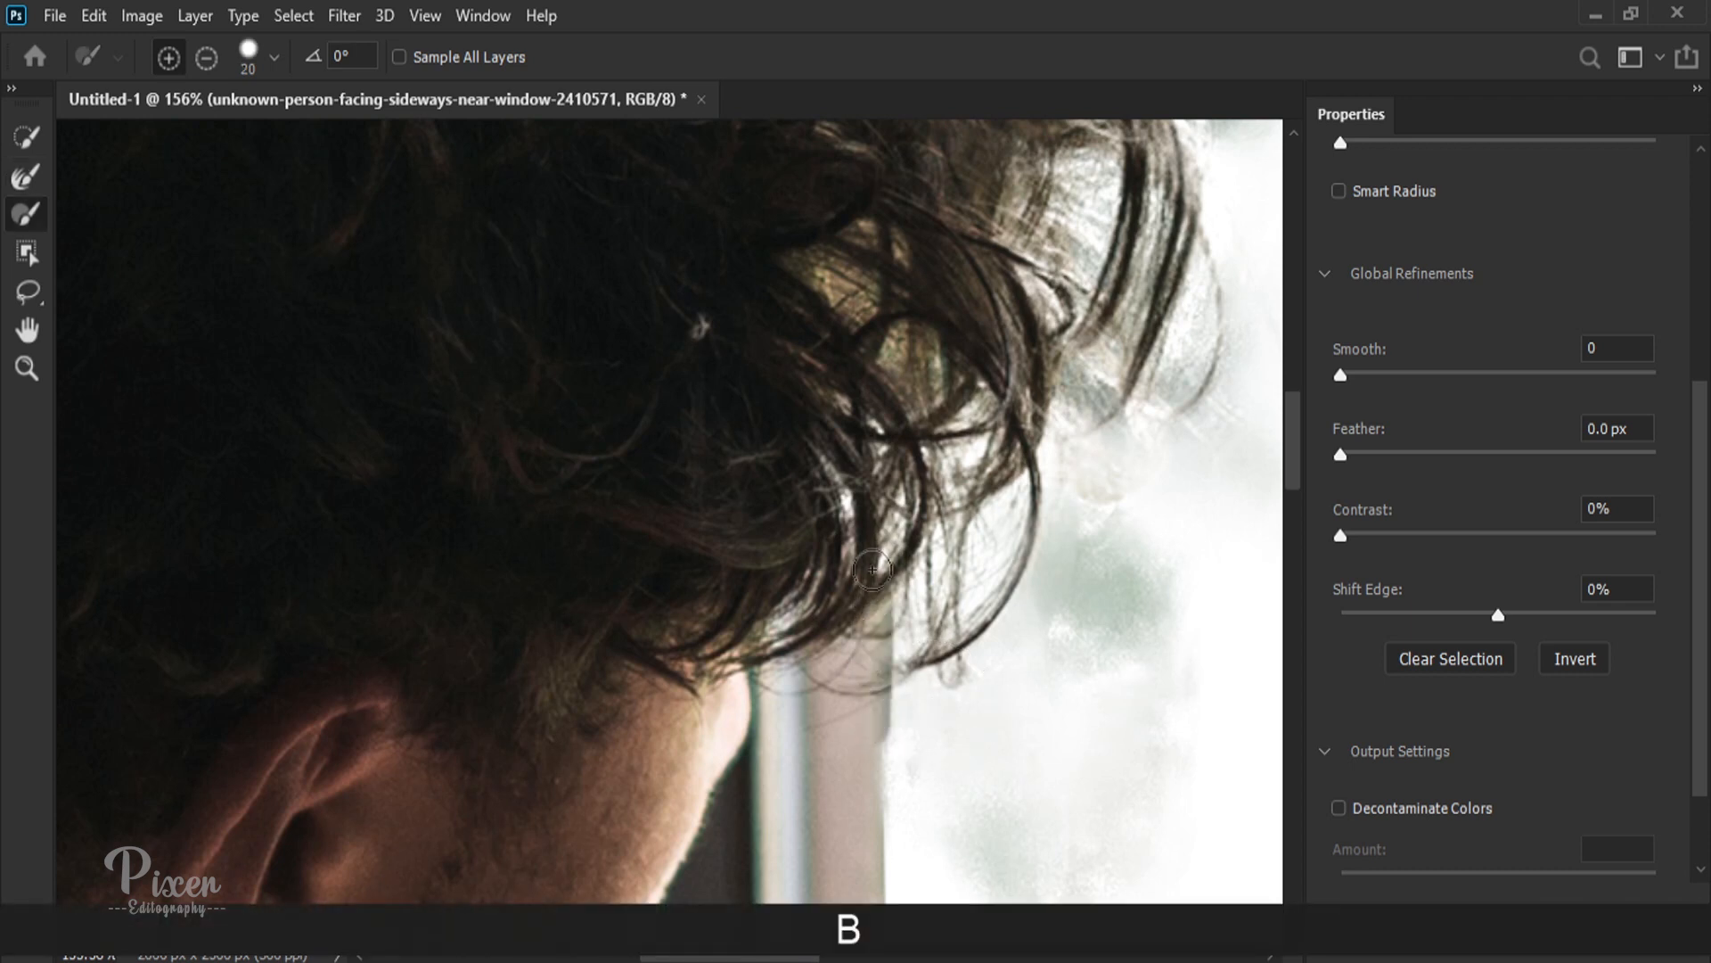
pyautogui.press('alt')
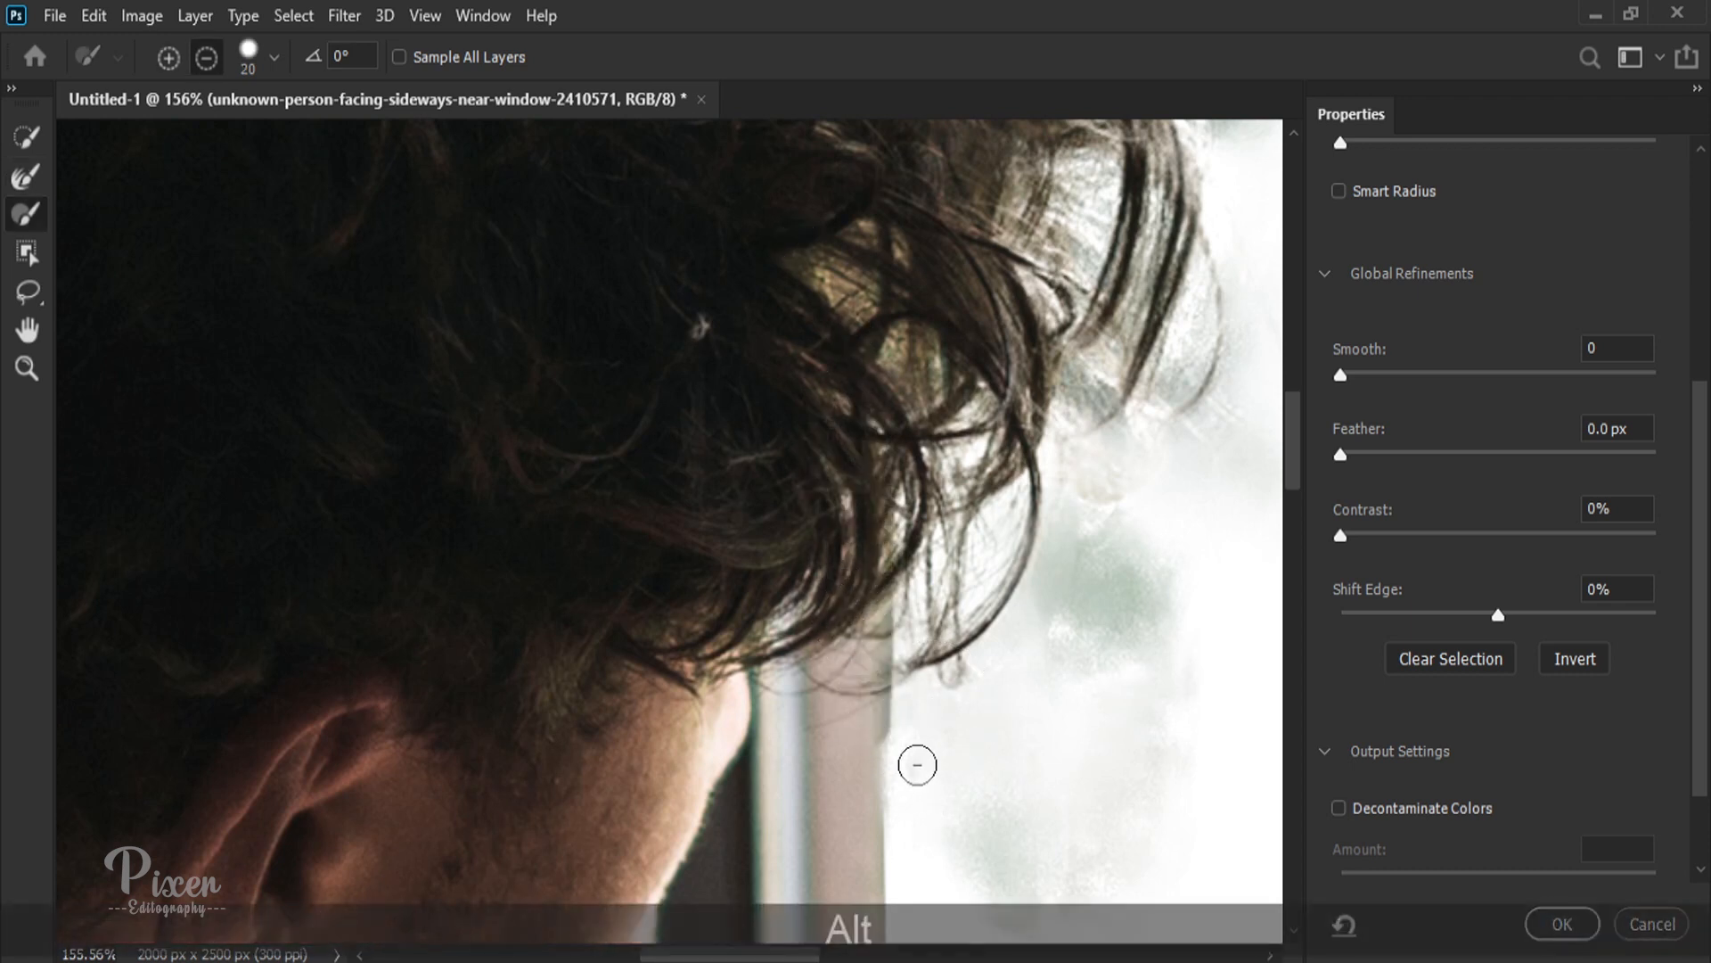
pyautogui.moveTo(910, 745); pyautogui.dragTo(898, 492)
pyautogui.hotkey('ctrl', 'z')
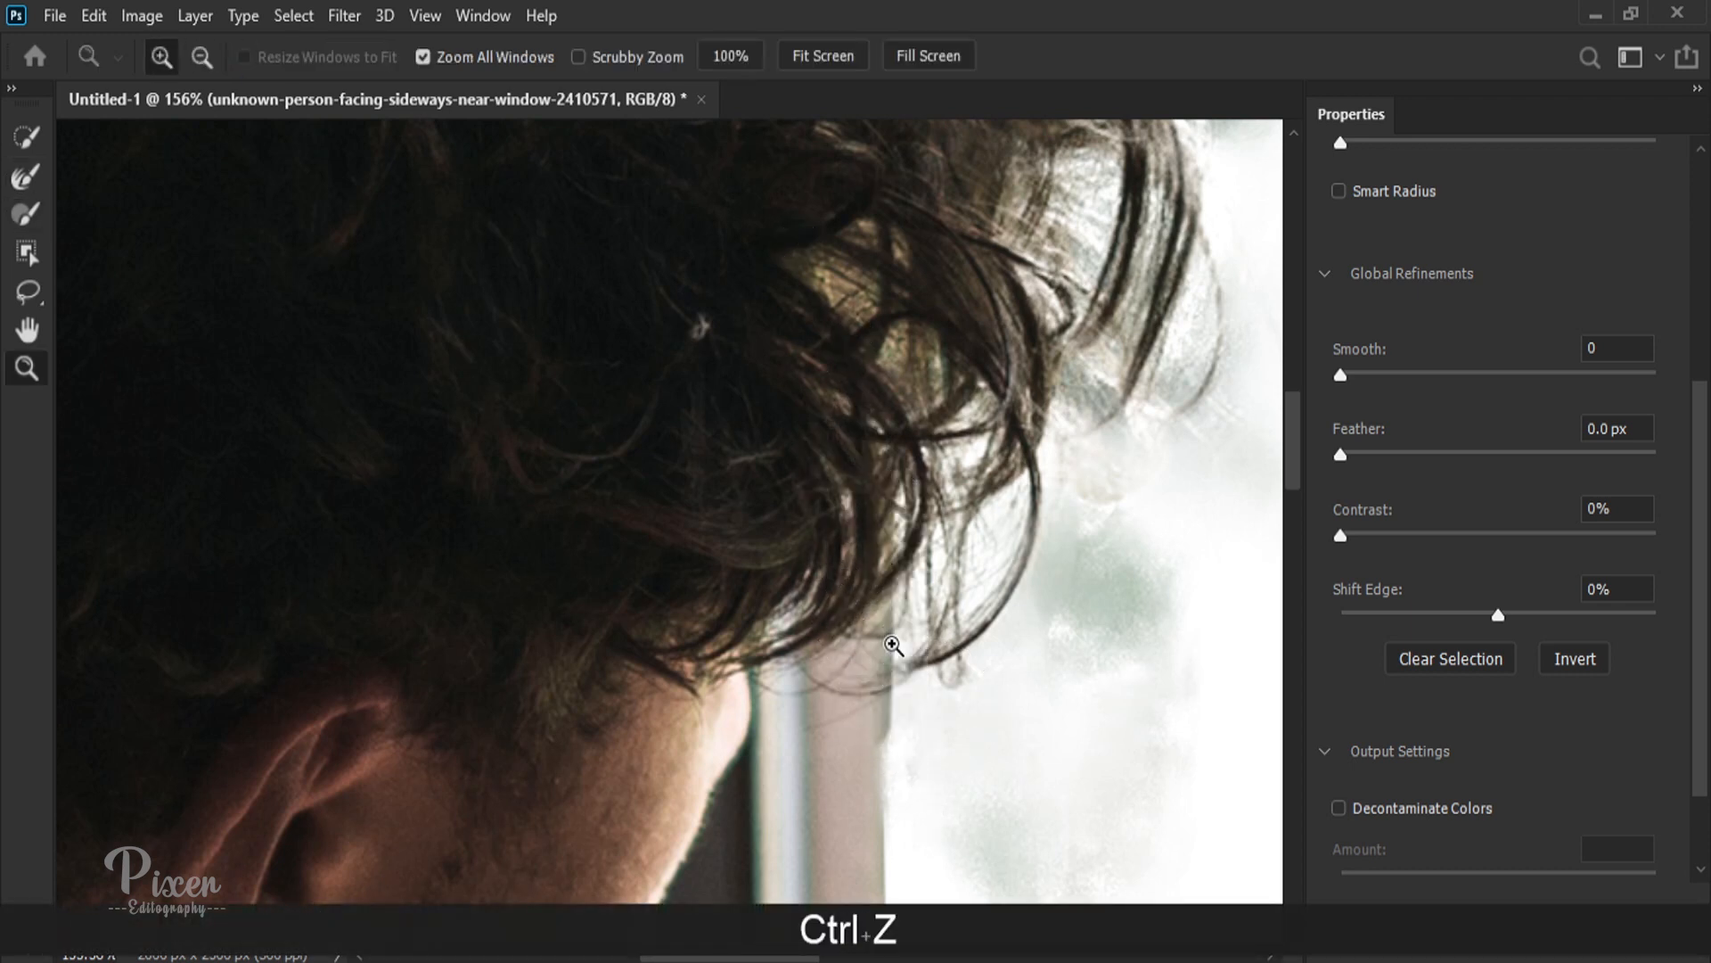
# Step: Erase the leftover haze along the window frame's glass edge below the front curls with the size 20 Brush in subtract mode
pyautogui.press('b')
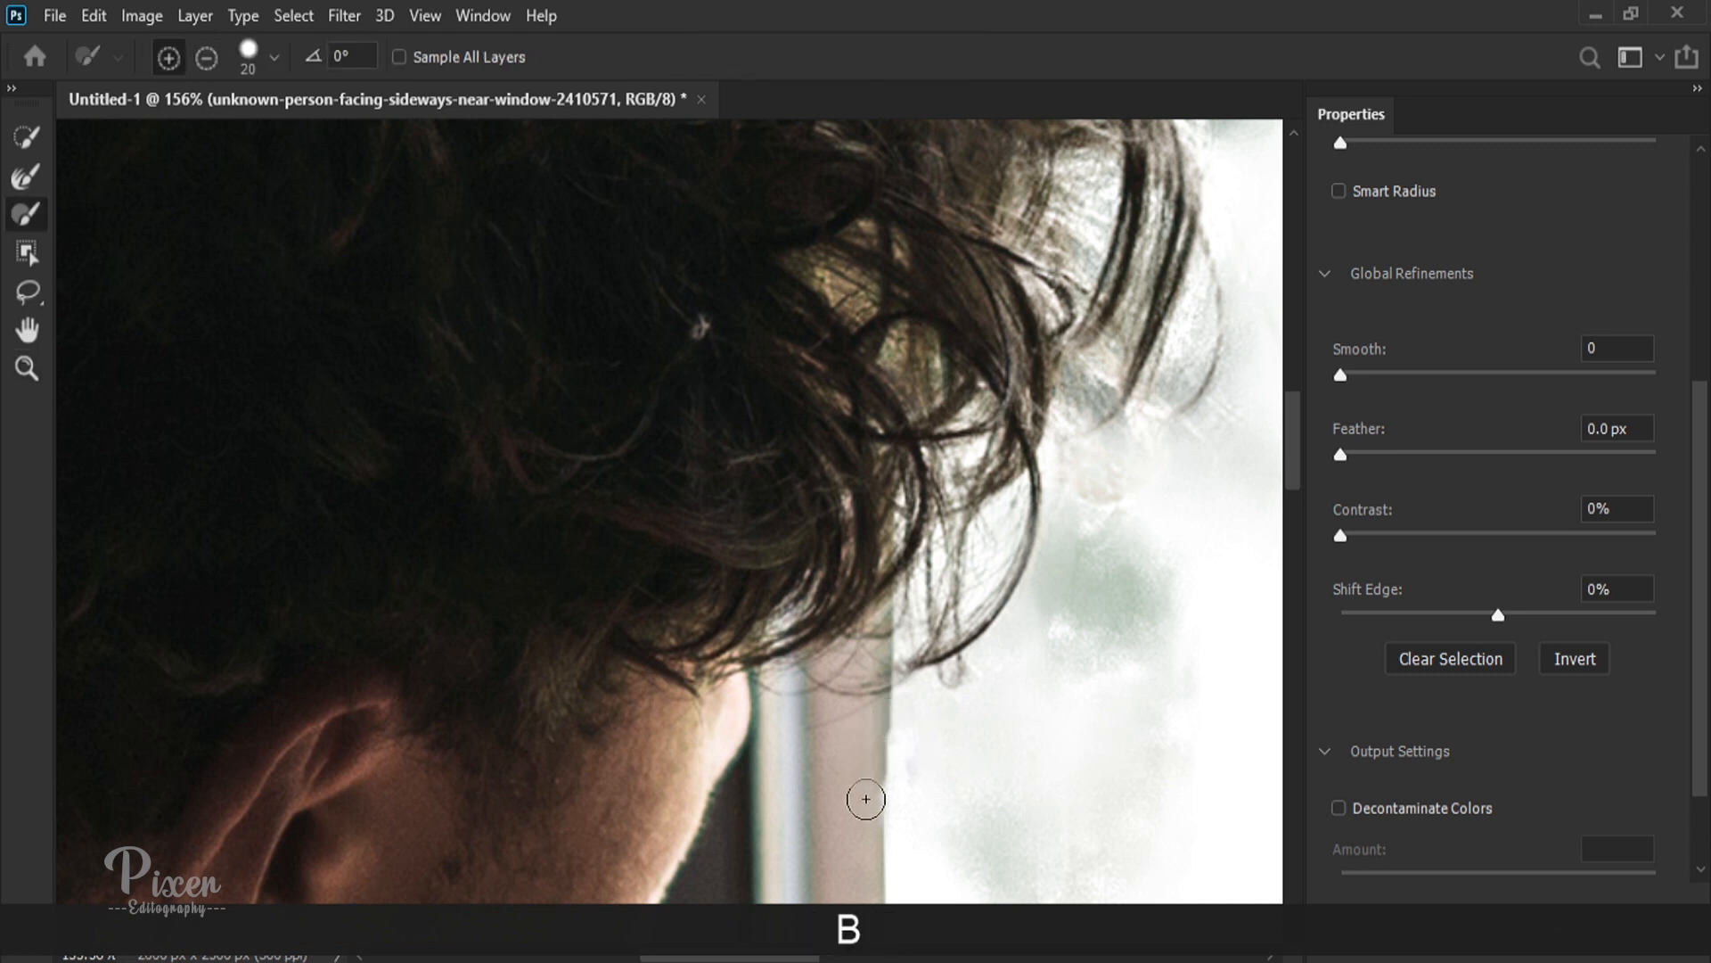
pyautogui.scroll(-3, 869, 767)
pyautogui.press('alt')
pyautogui.scroll(6, 892, 802)
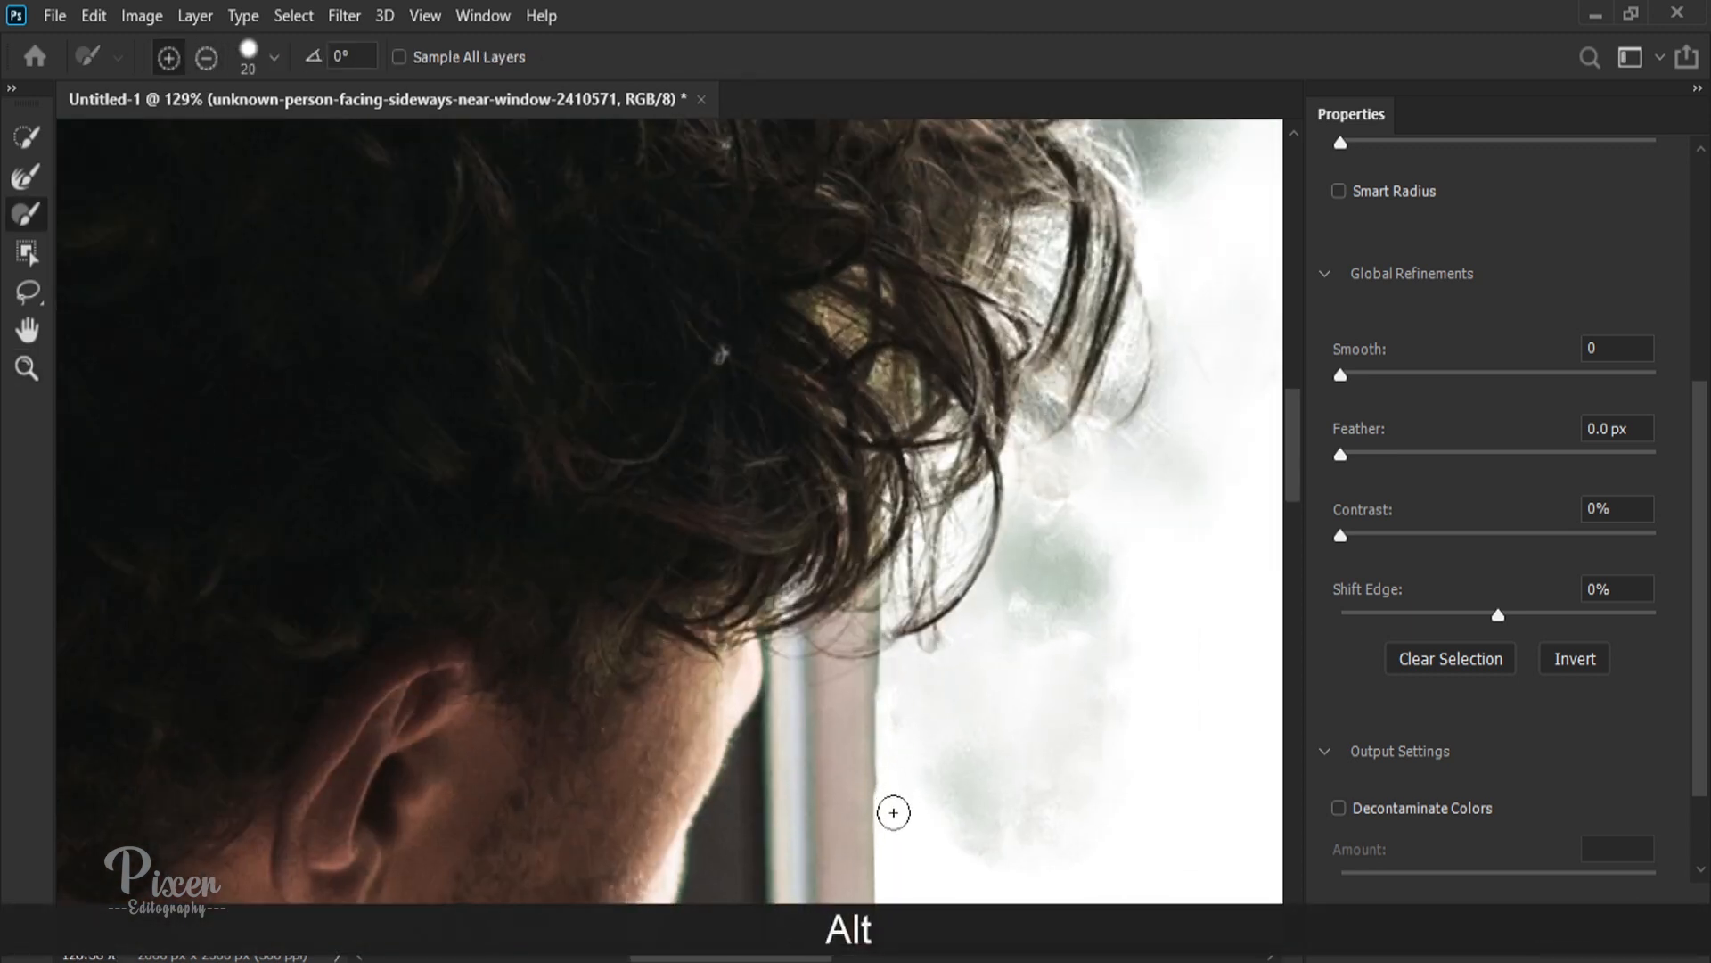
pyautogui.scroll(-10, 900, 650)
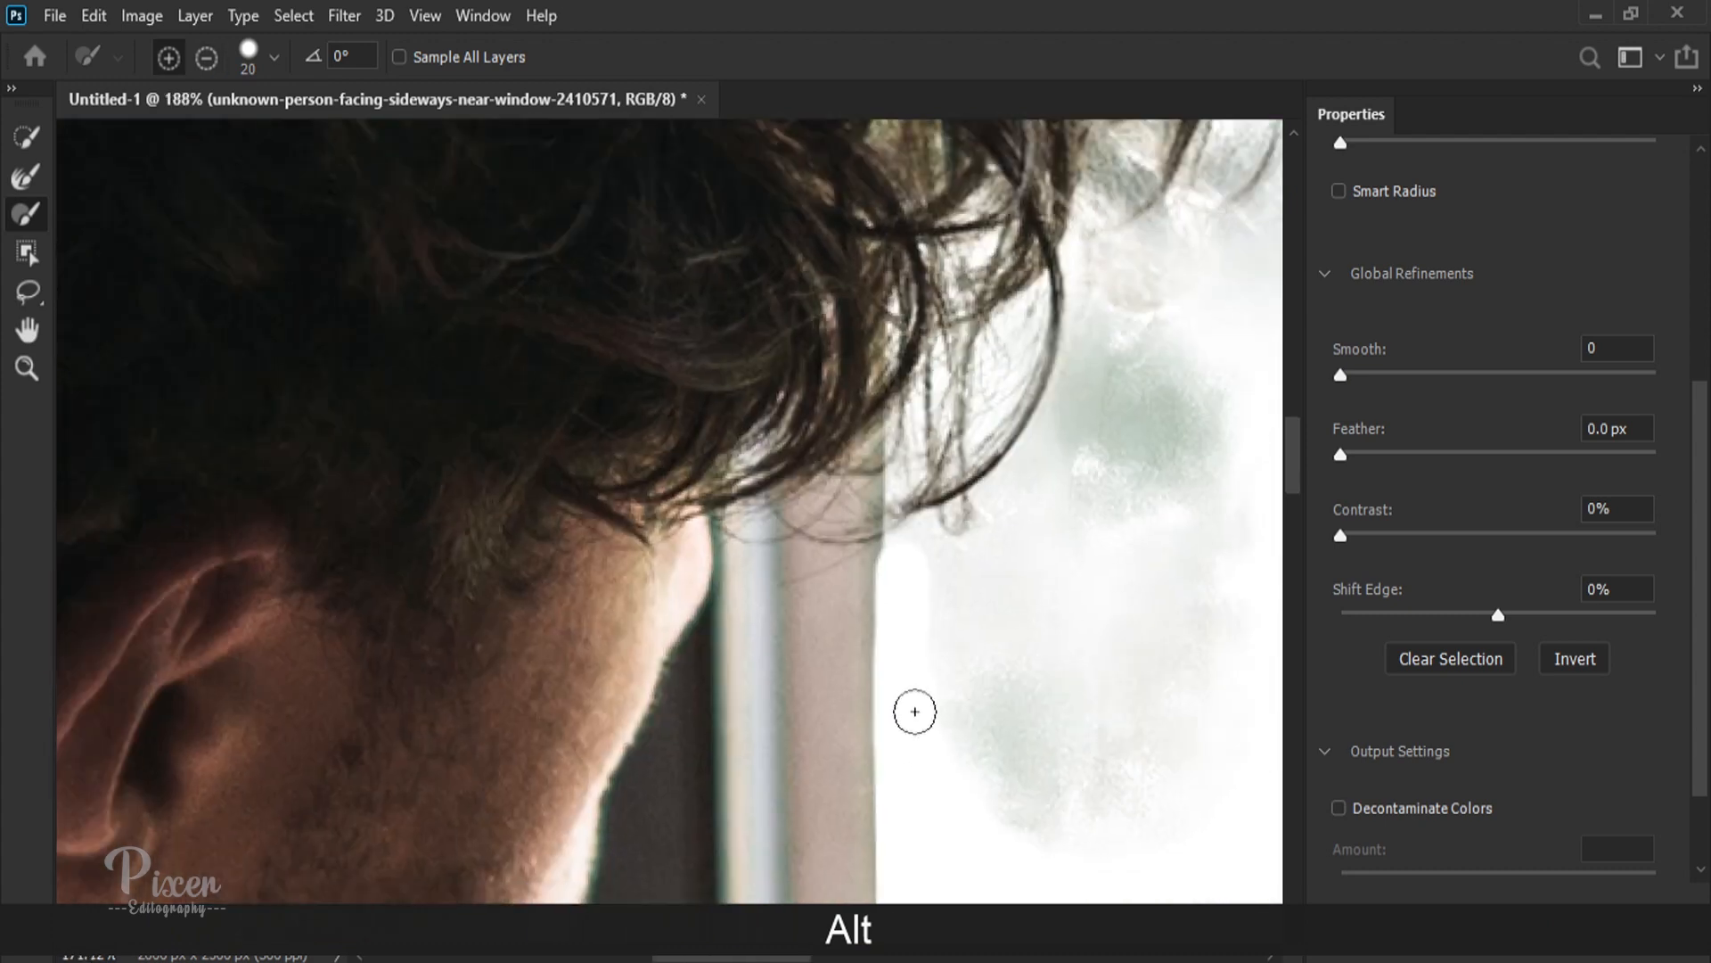
# Step: Try a higher Shift Edge, reset it to 0%, set Feather to 1.5 px, and check the hair and small pane edges
pyautogui.scroll(-2, 923, 736)
pyautogui.scroll(12, 481, 619)
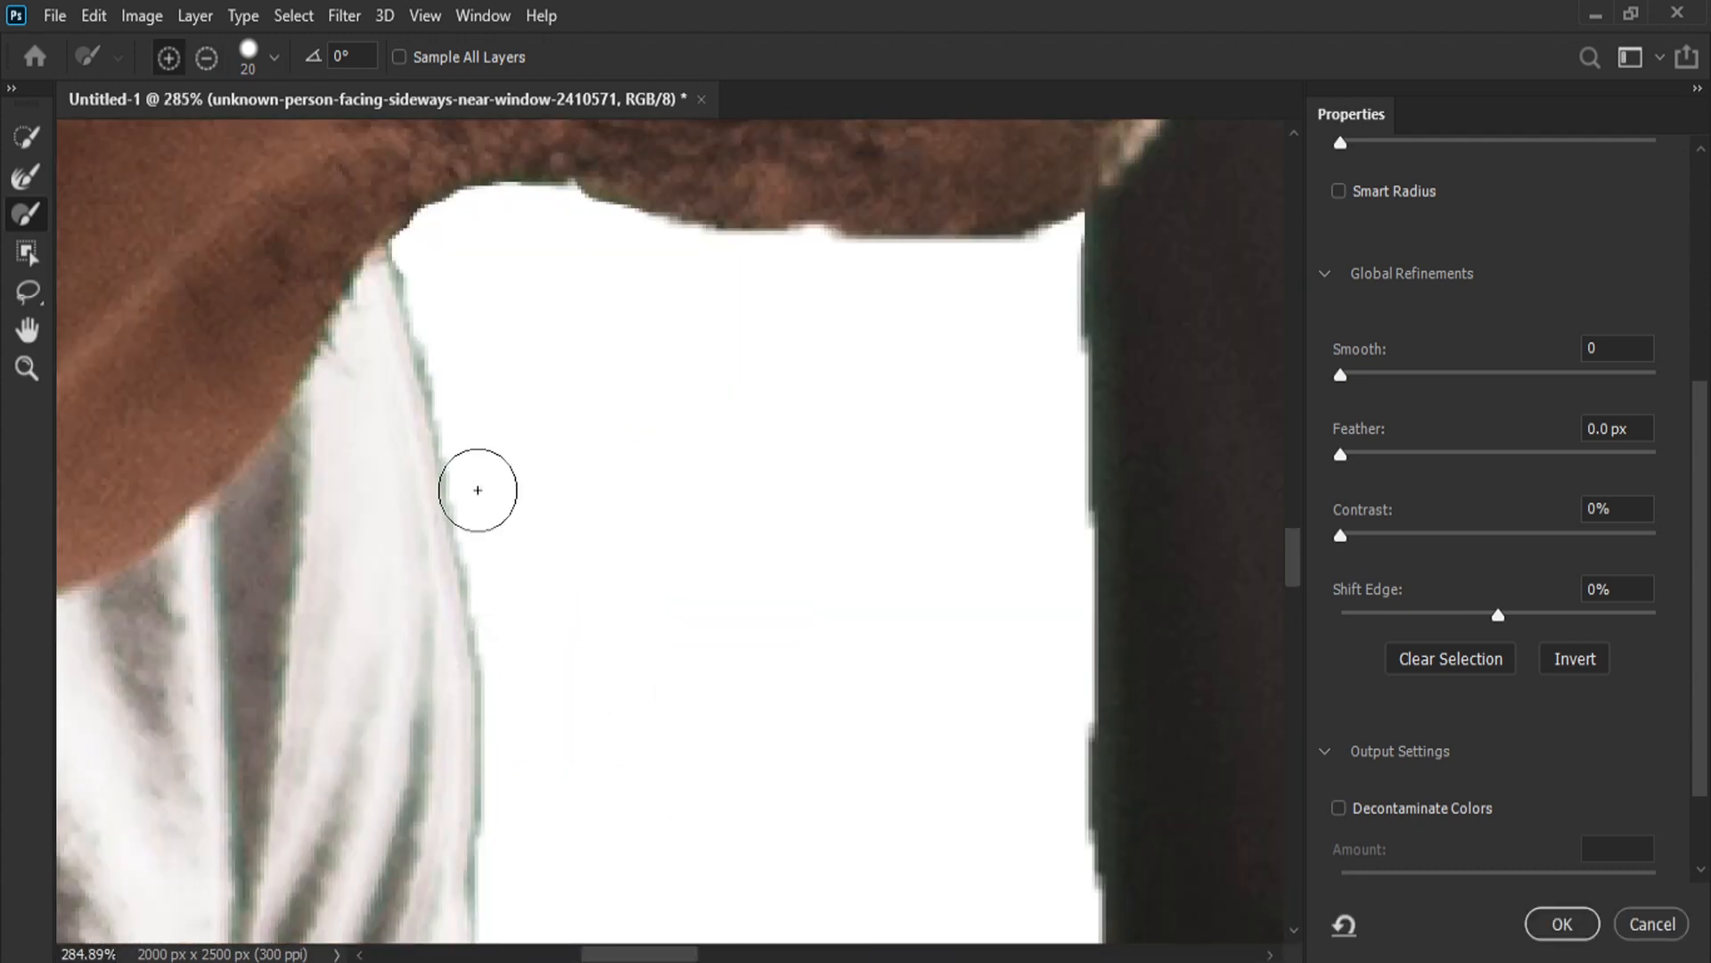
pyautogui.scroll(-8, 465, 435)
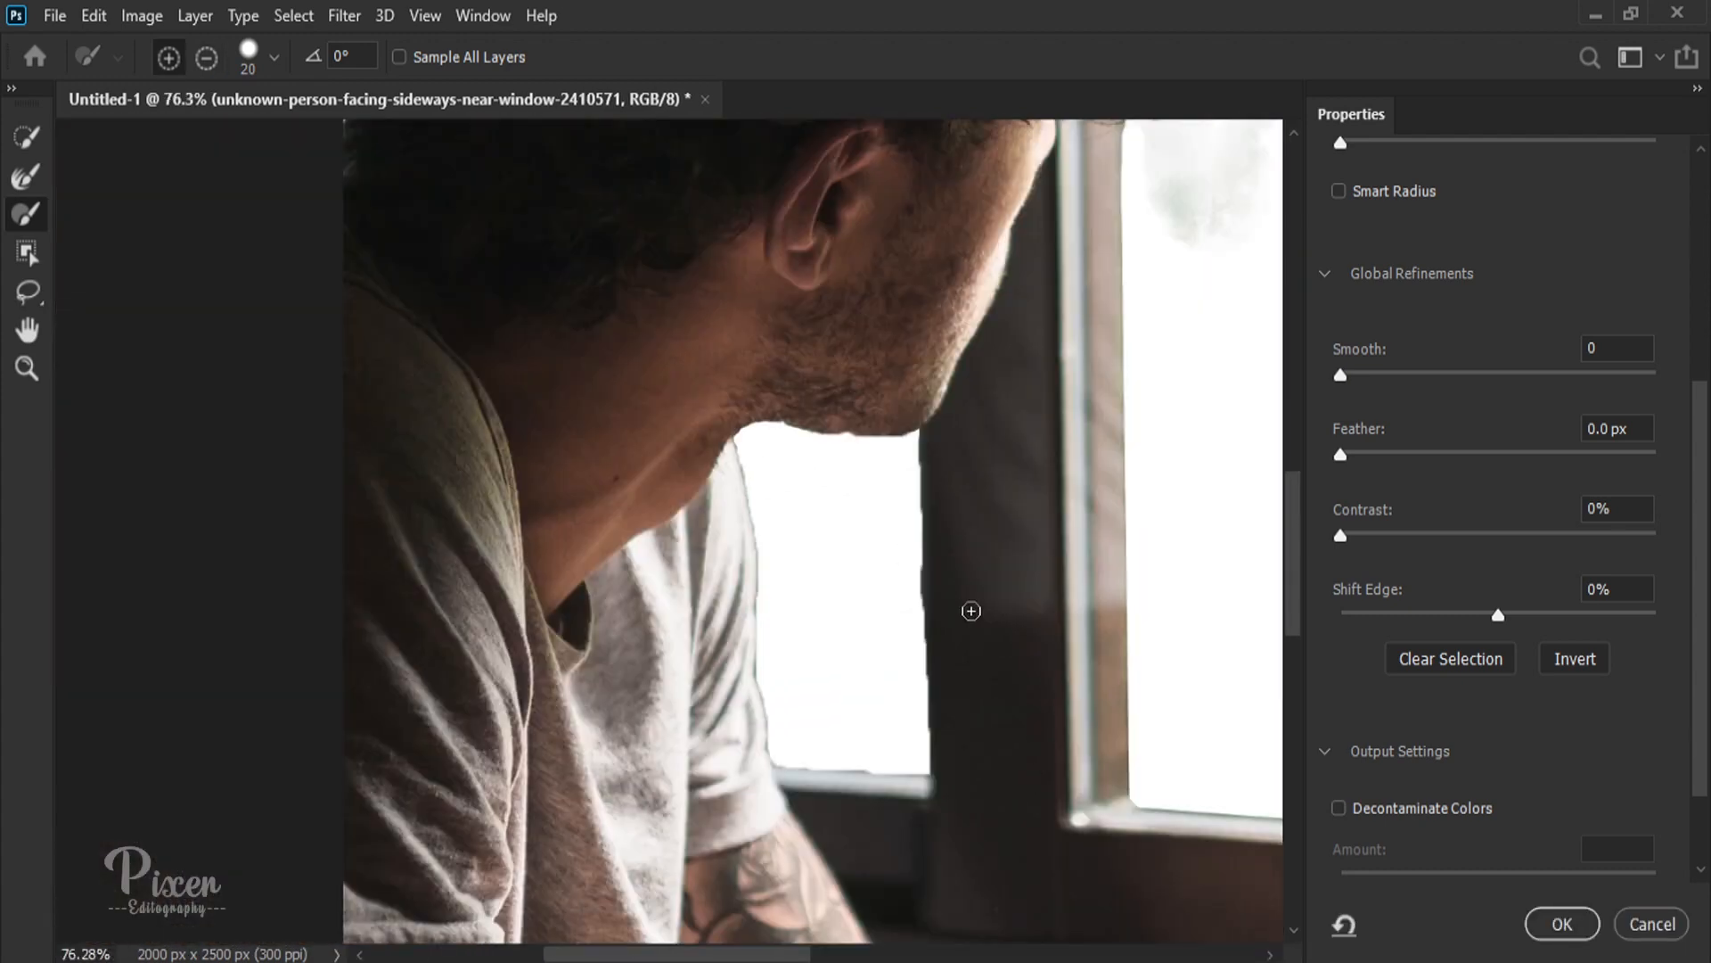
pyautogui.moveTo(1495, 613); pyautogui.dragTo(1602, 613)
pyautogui.write('0')
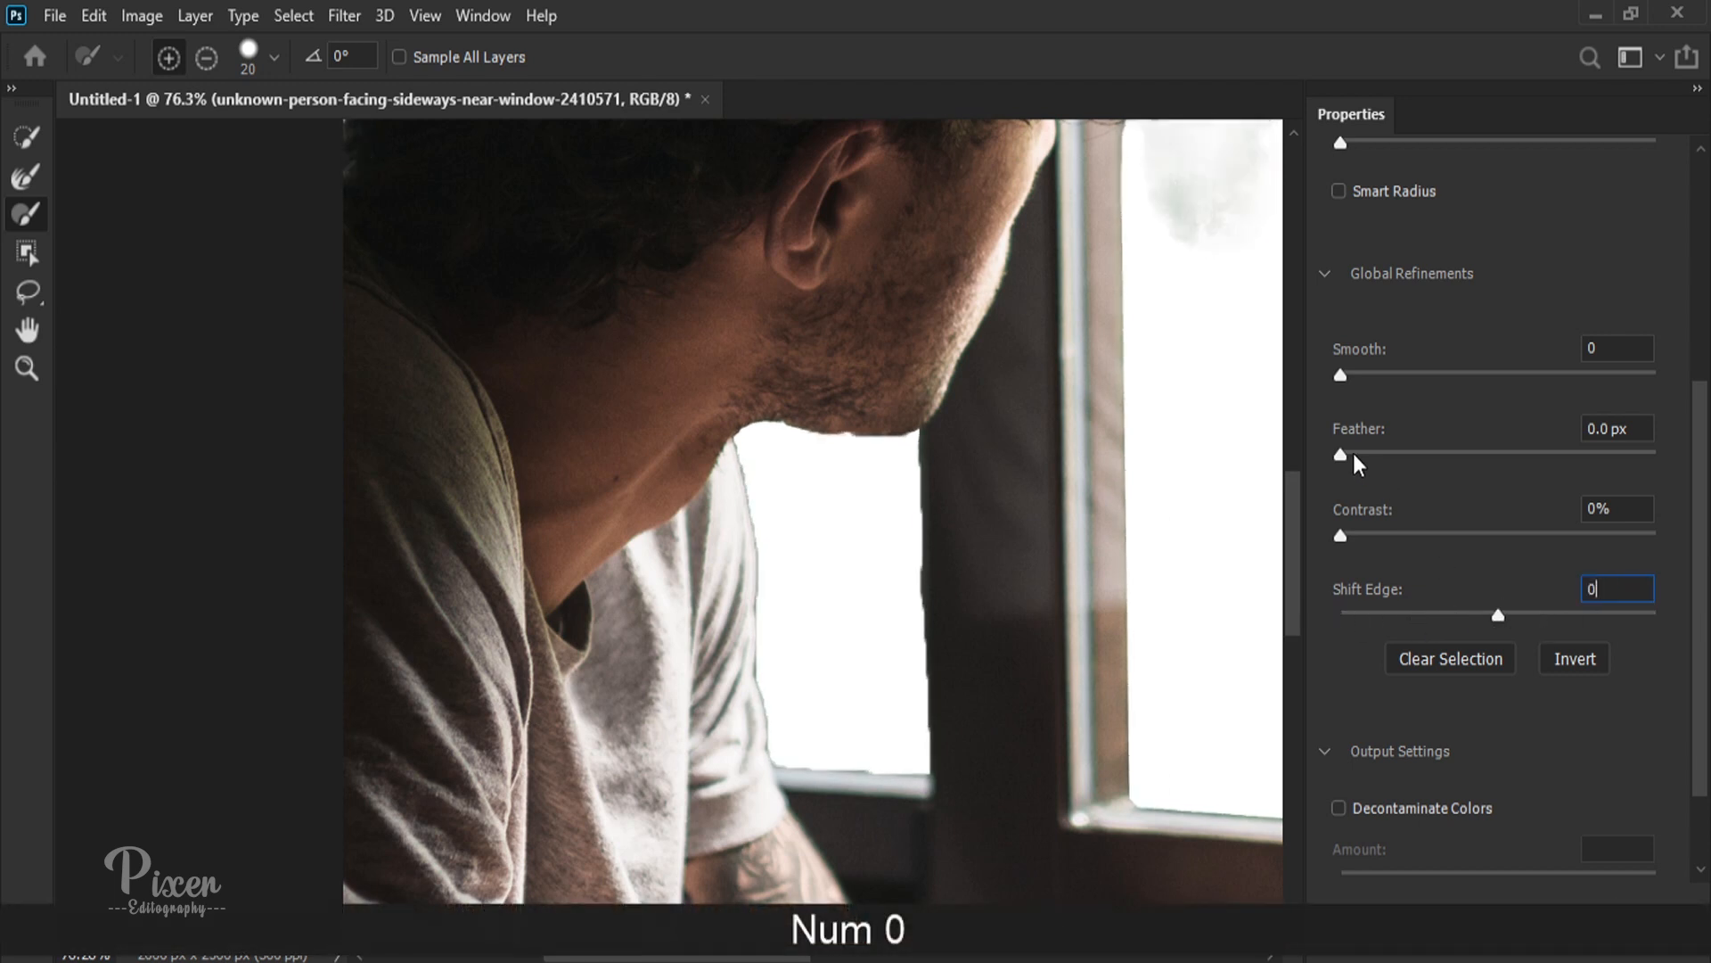
pyautogui.moveTo(1353, 453); pyautogui.dragTo(1364, 451)
pyautogui.press('Return')
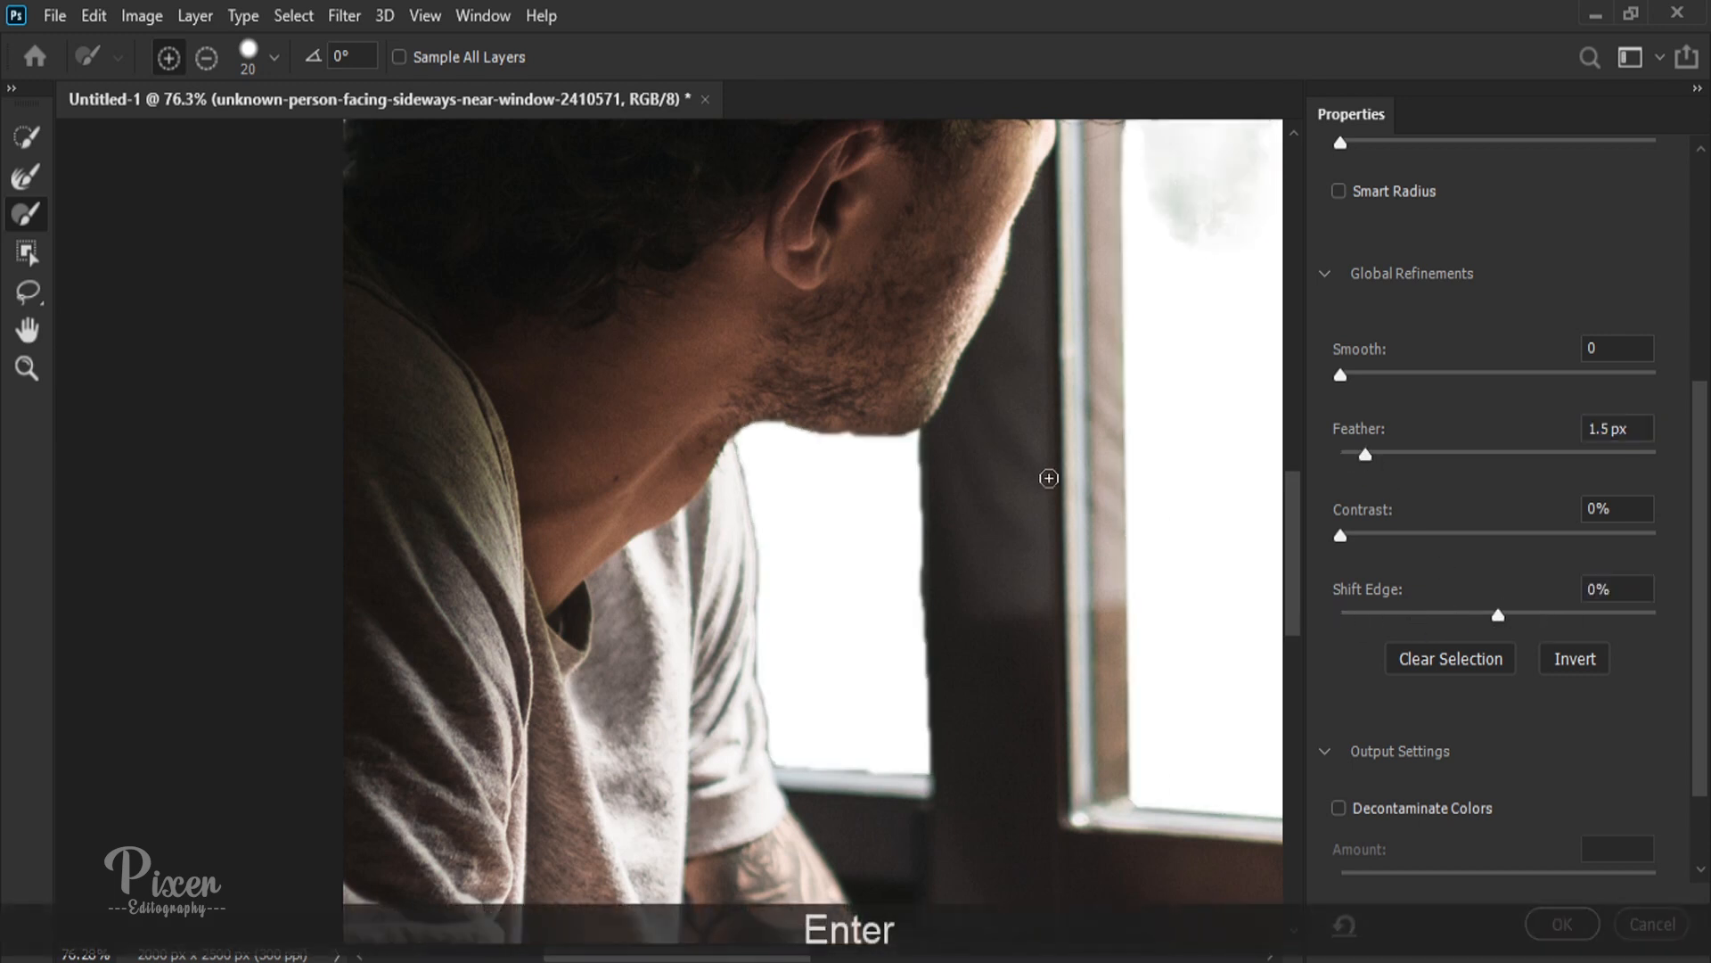
pyautogui.scroll(-4, 1037, 476)
pyautogui.scroll(4, 628, 308)
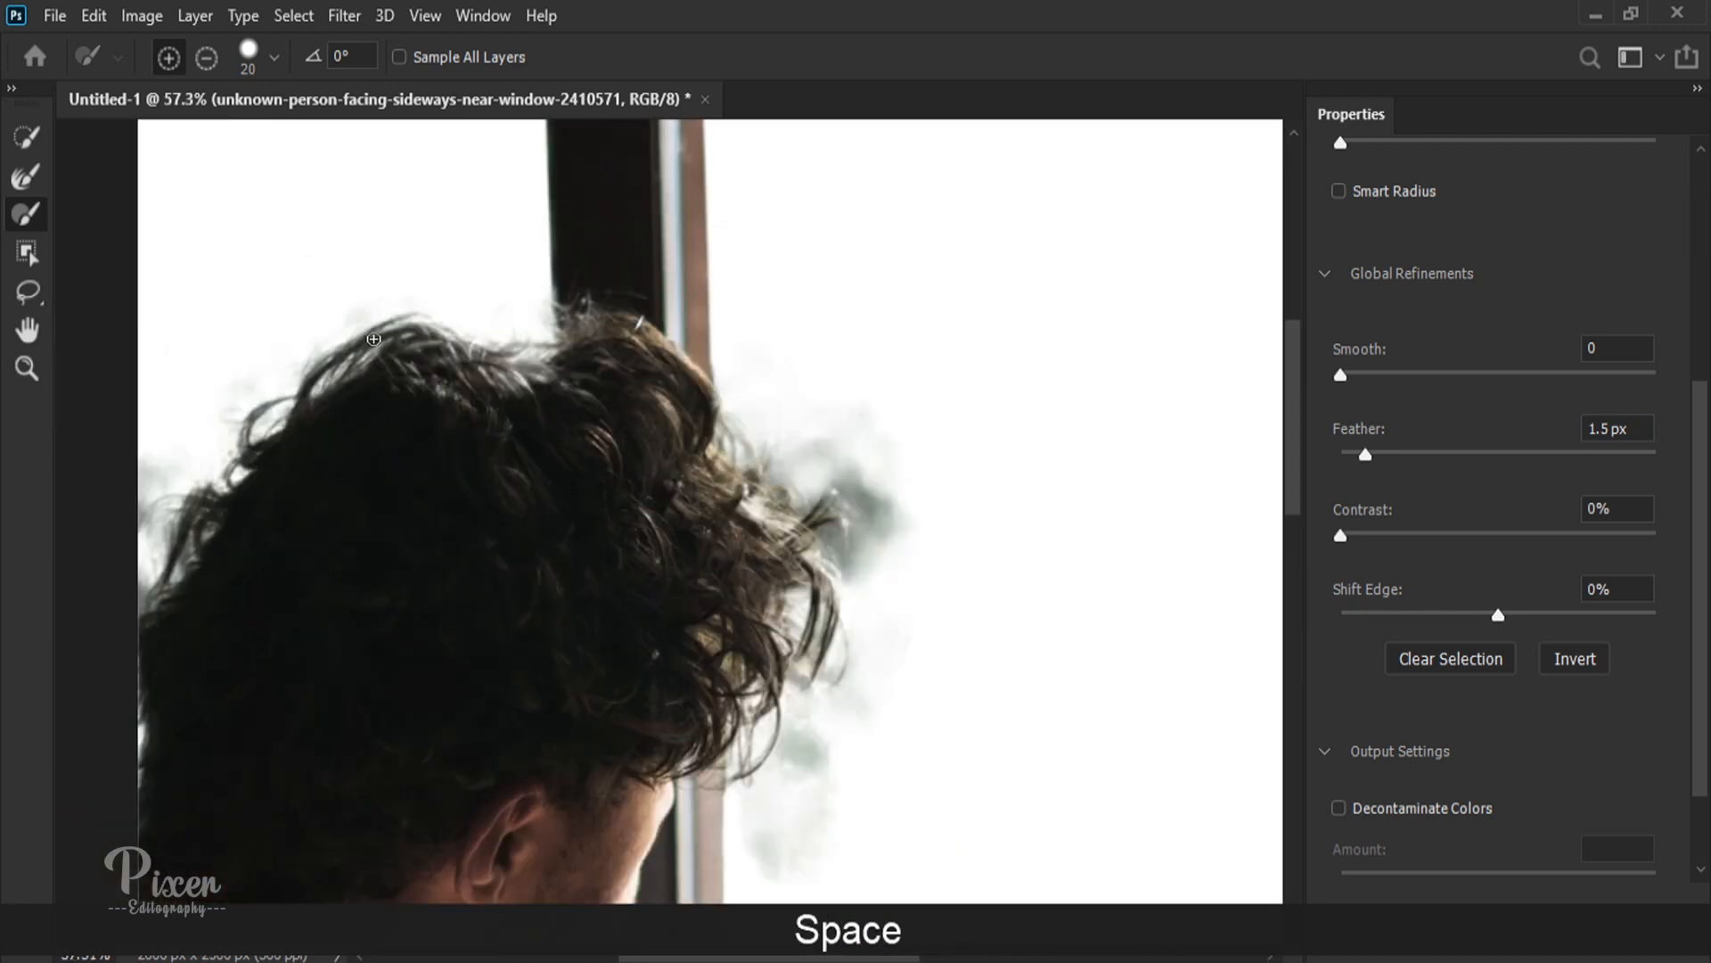
pyautogui.scroll(-4, 373, 339)
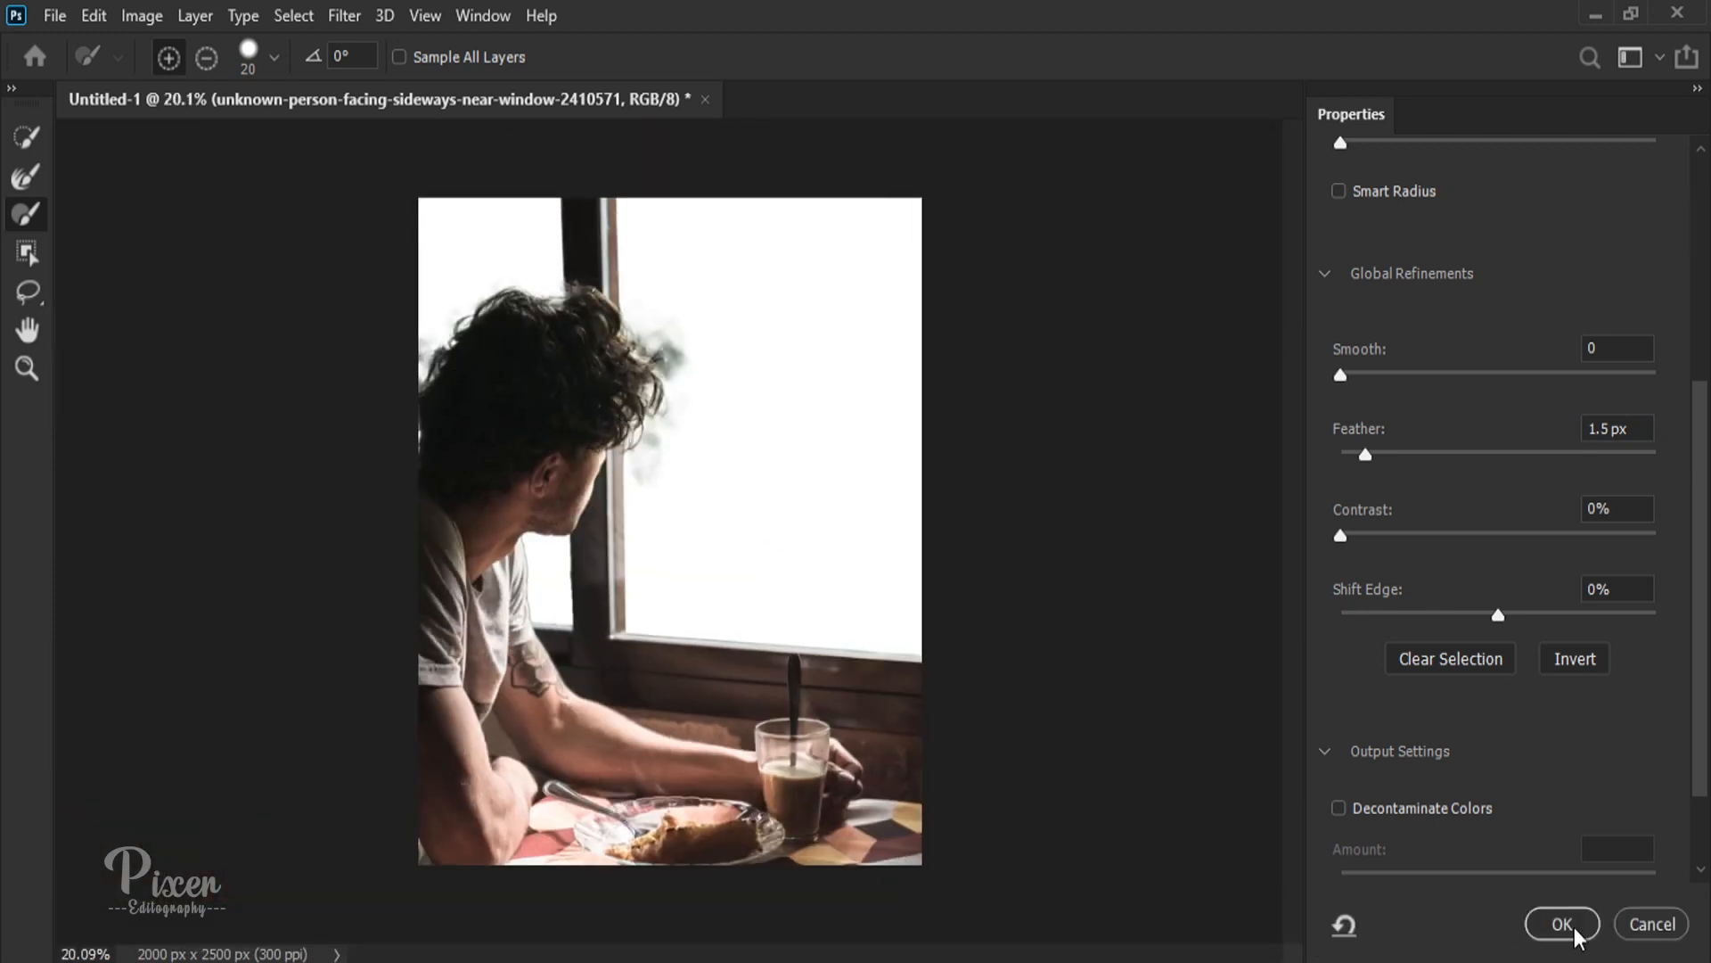
# Step: Accept the Select and Mask refinements so they become the photo's layer mask
pyautogui.scroll(-3, 1569, 782)
pyautogui.click(1569, 921)
pyautogui.press('Delete')
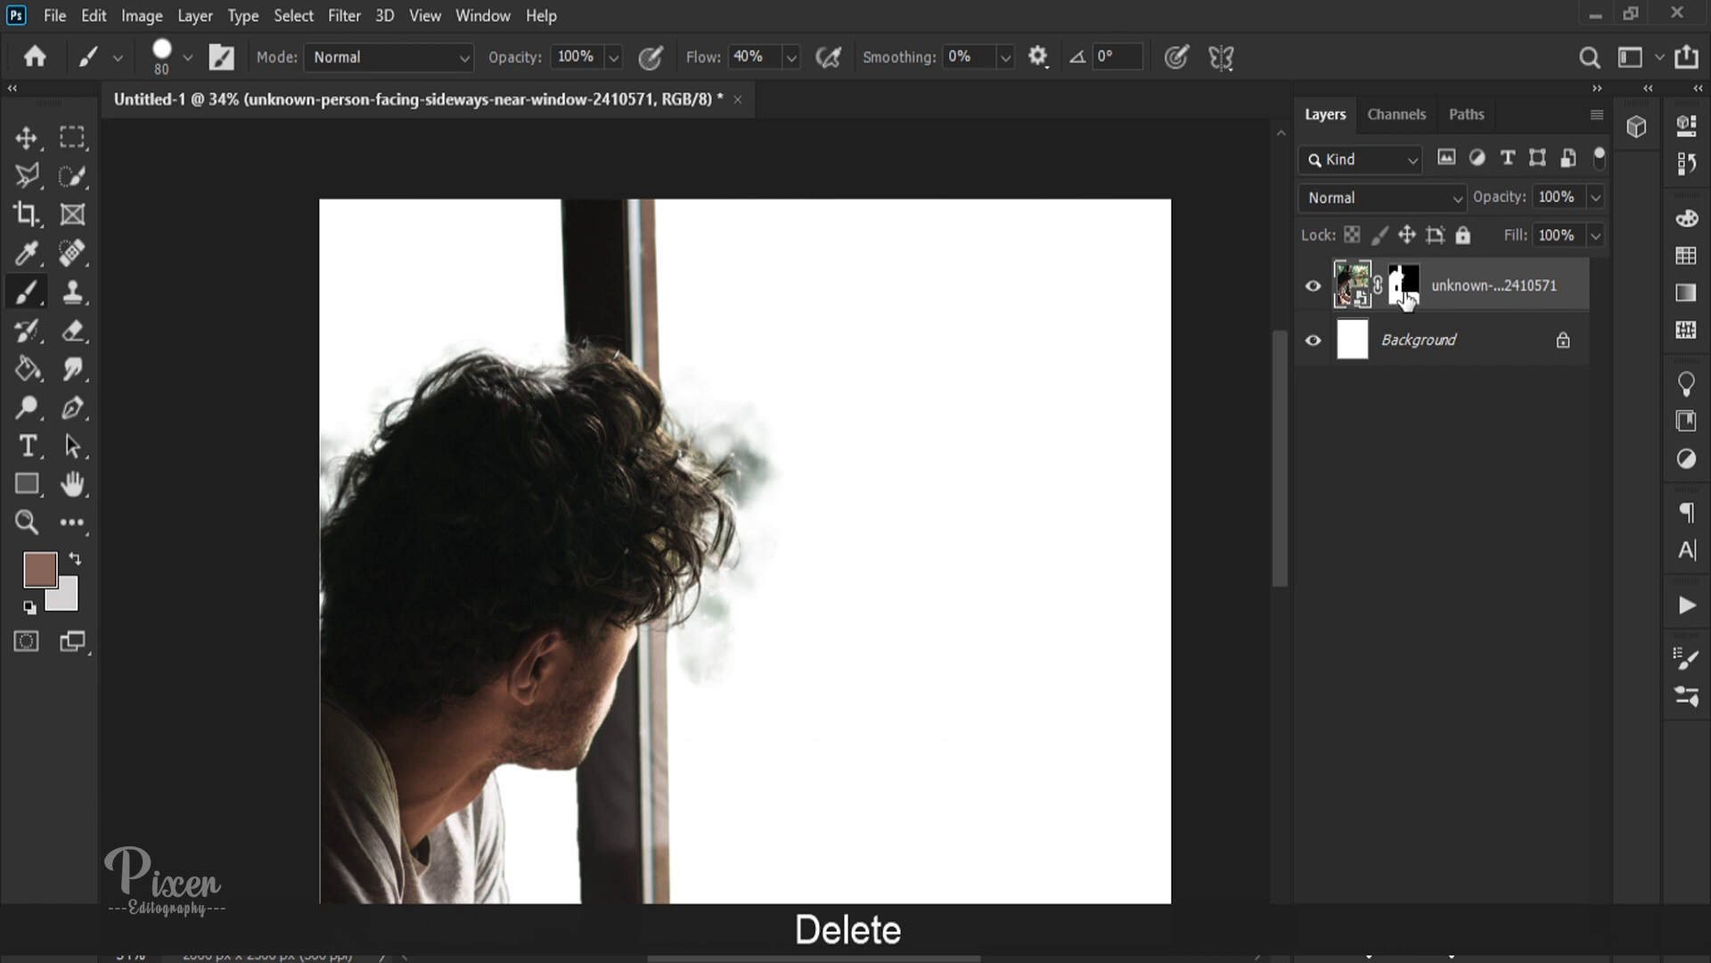
# Step: Paint black on the photo's layer mask with an Overlay Brush at 83% opacity and 18% flow to clear haze around the hair
pyautogui.scroll(3, 344, 398)
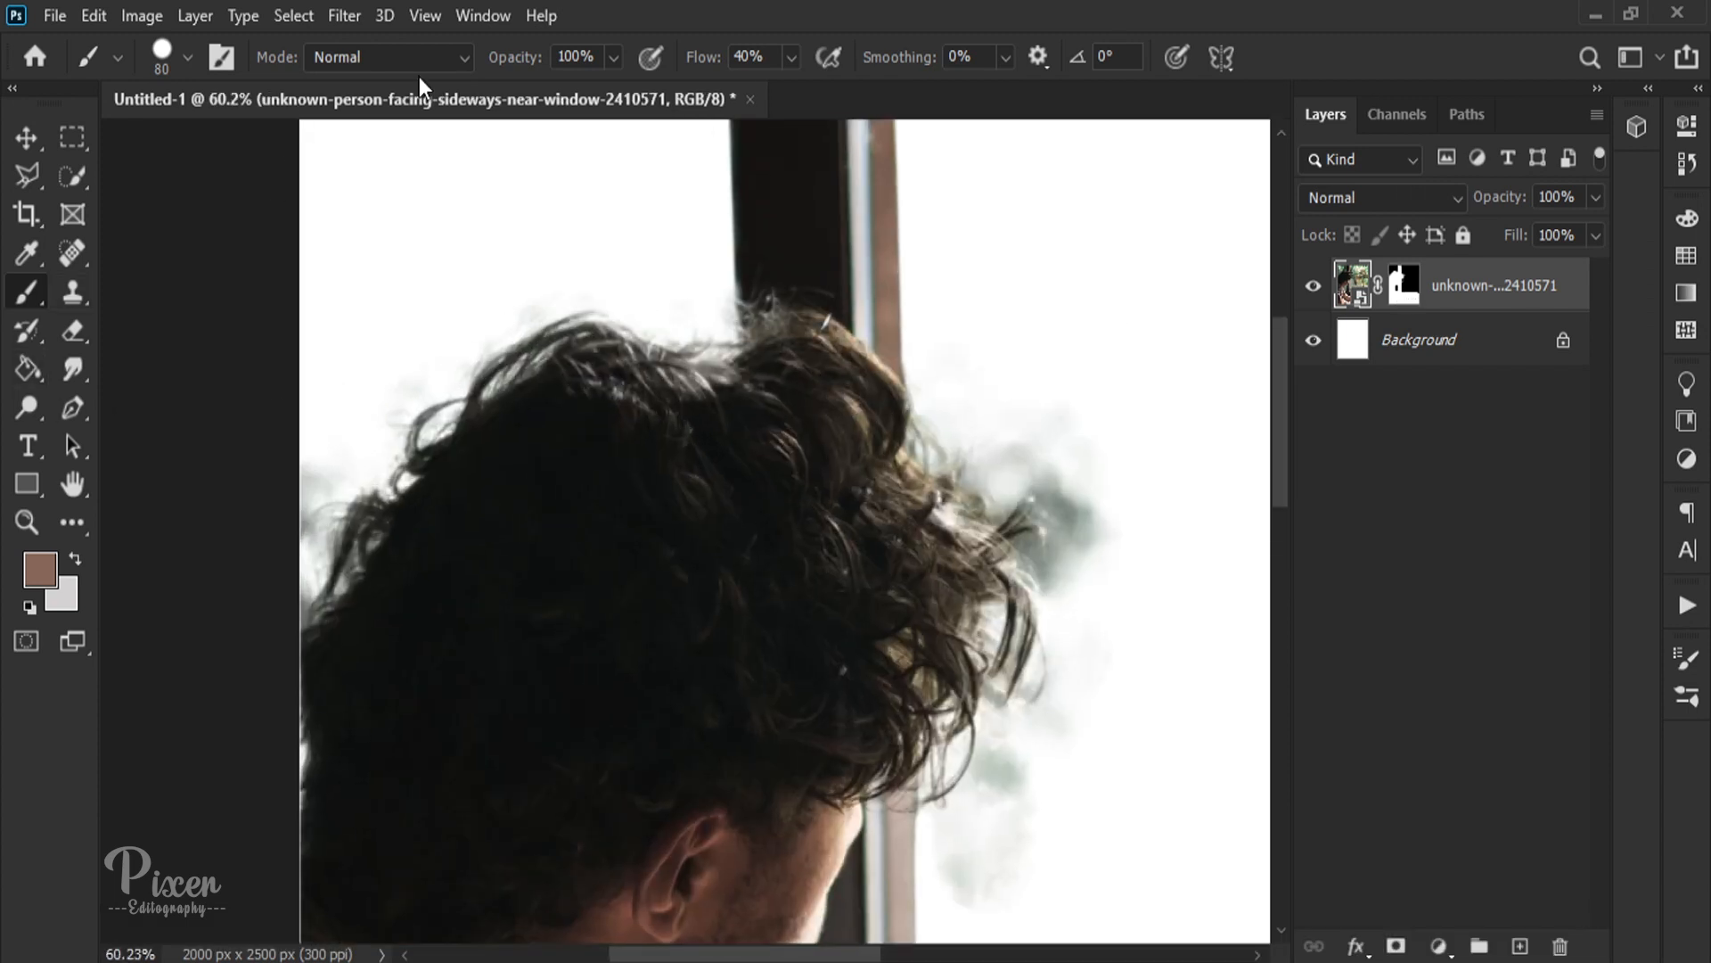
pyautogui.click(419, 57)
pyautogui.click(348, 474)
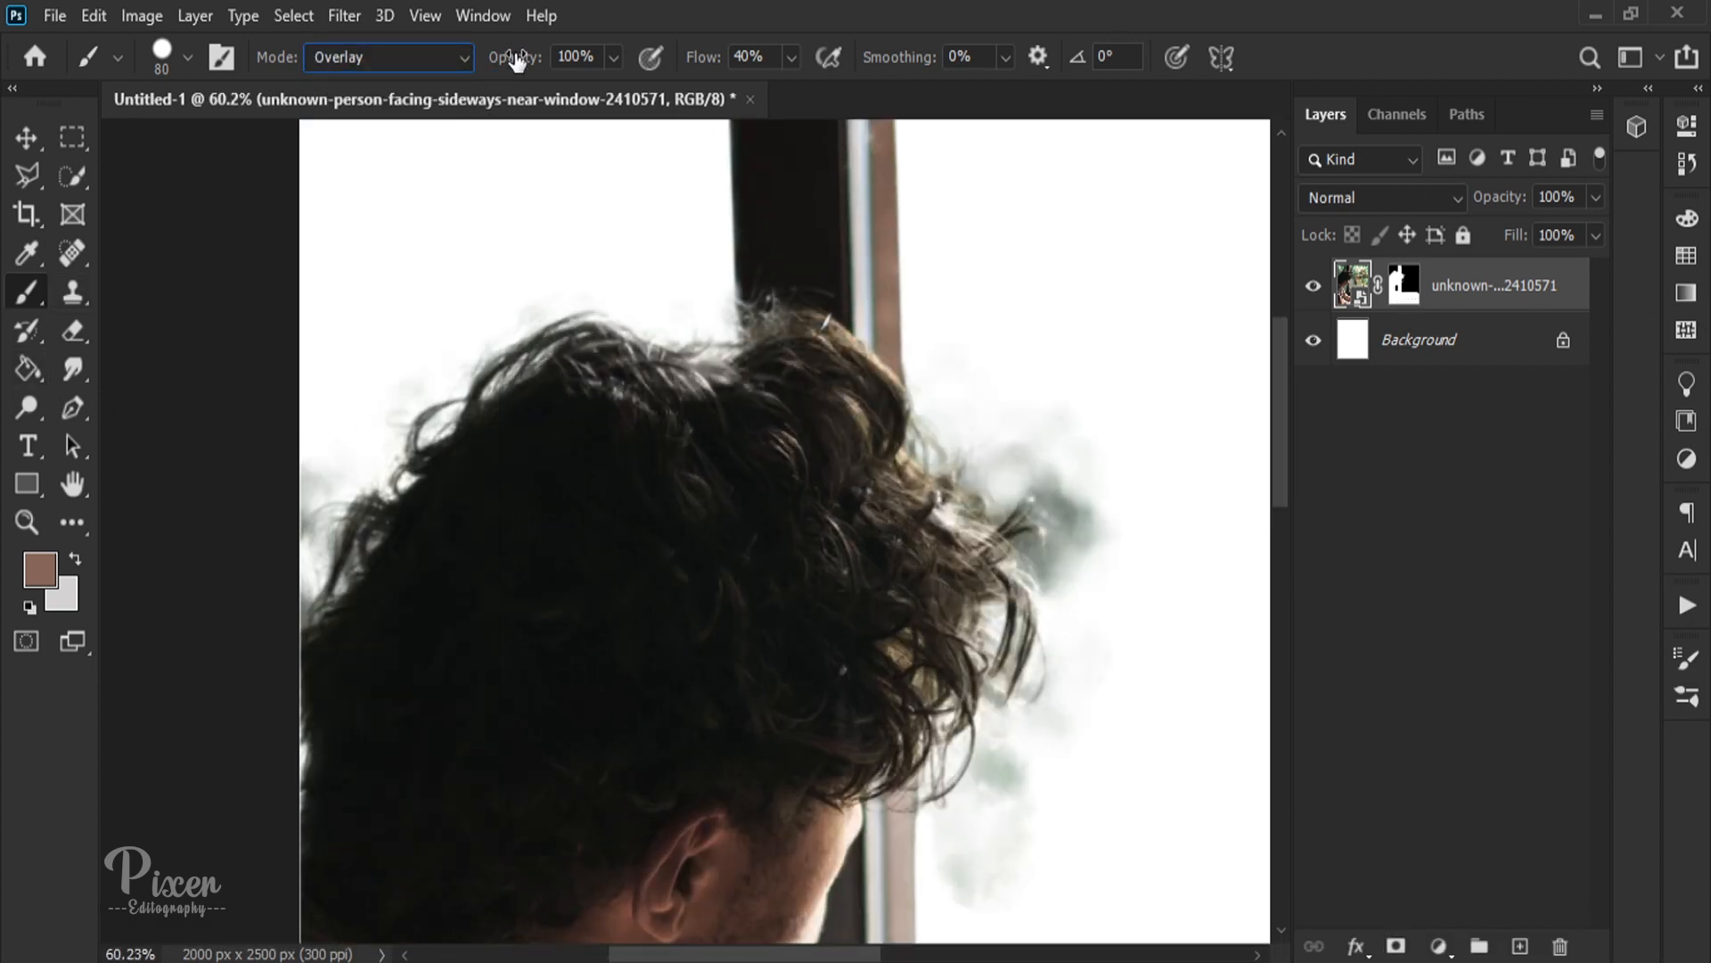
pyautogui.press('b')
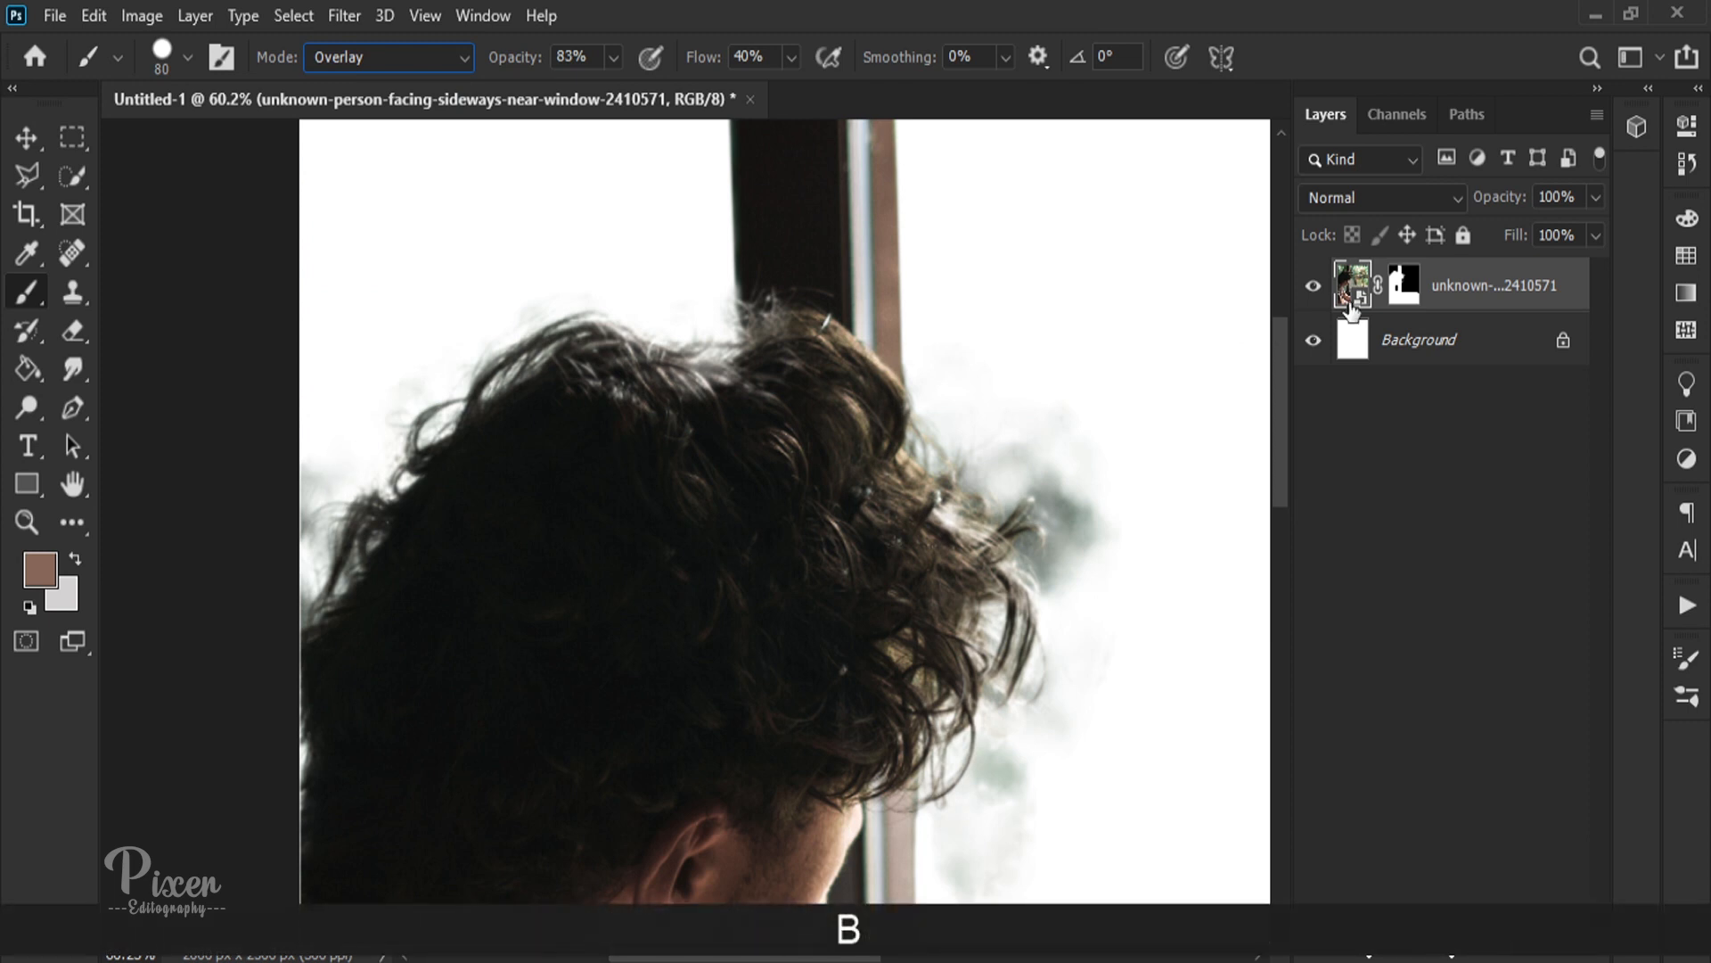
pyautogui.click(1405, 287)
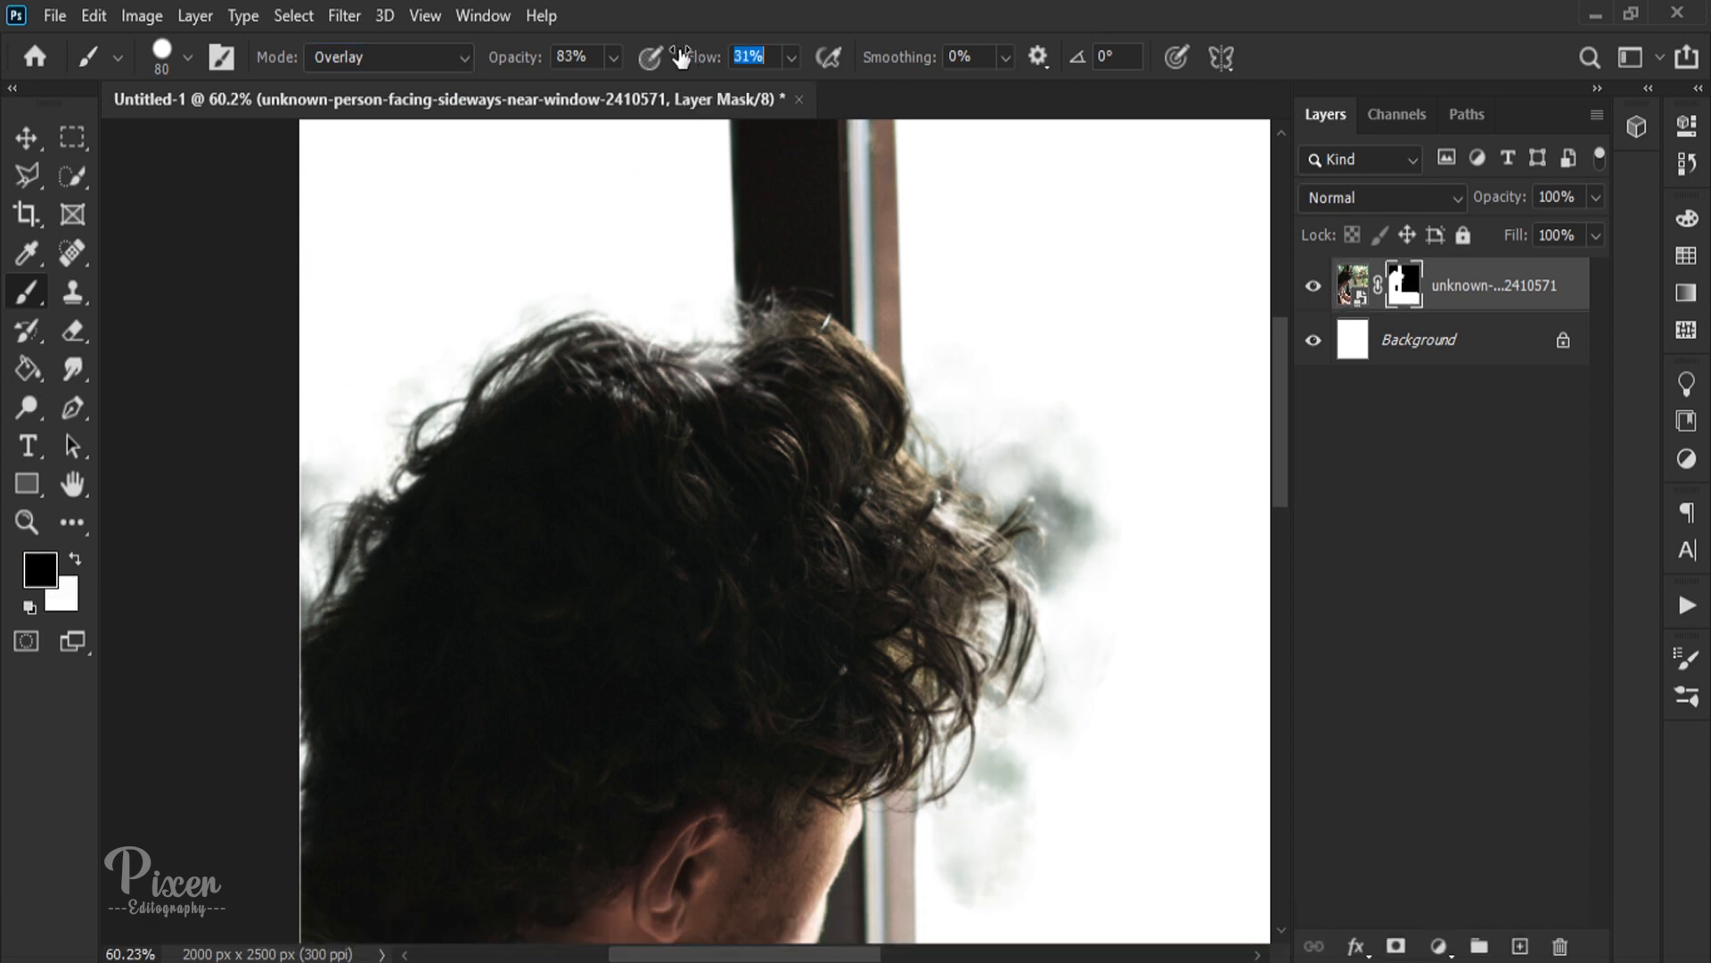
pyautogui.moveTo(280, 707); pyautogui.dragTo(577, 311)
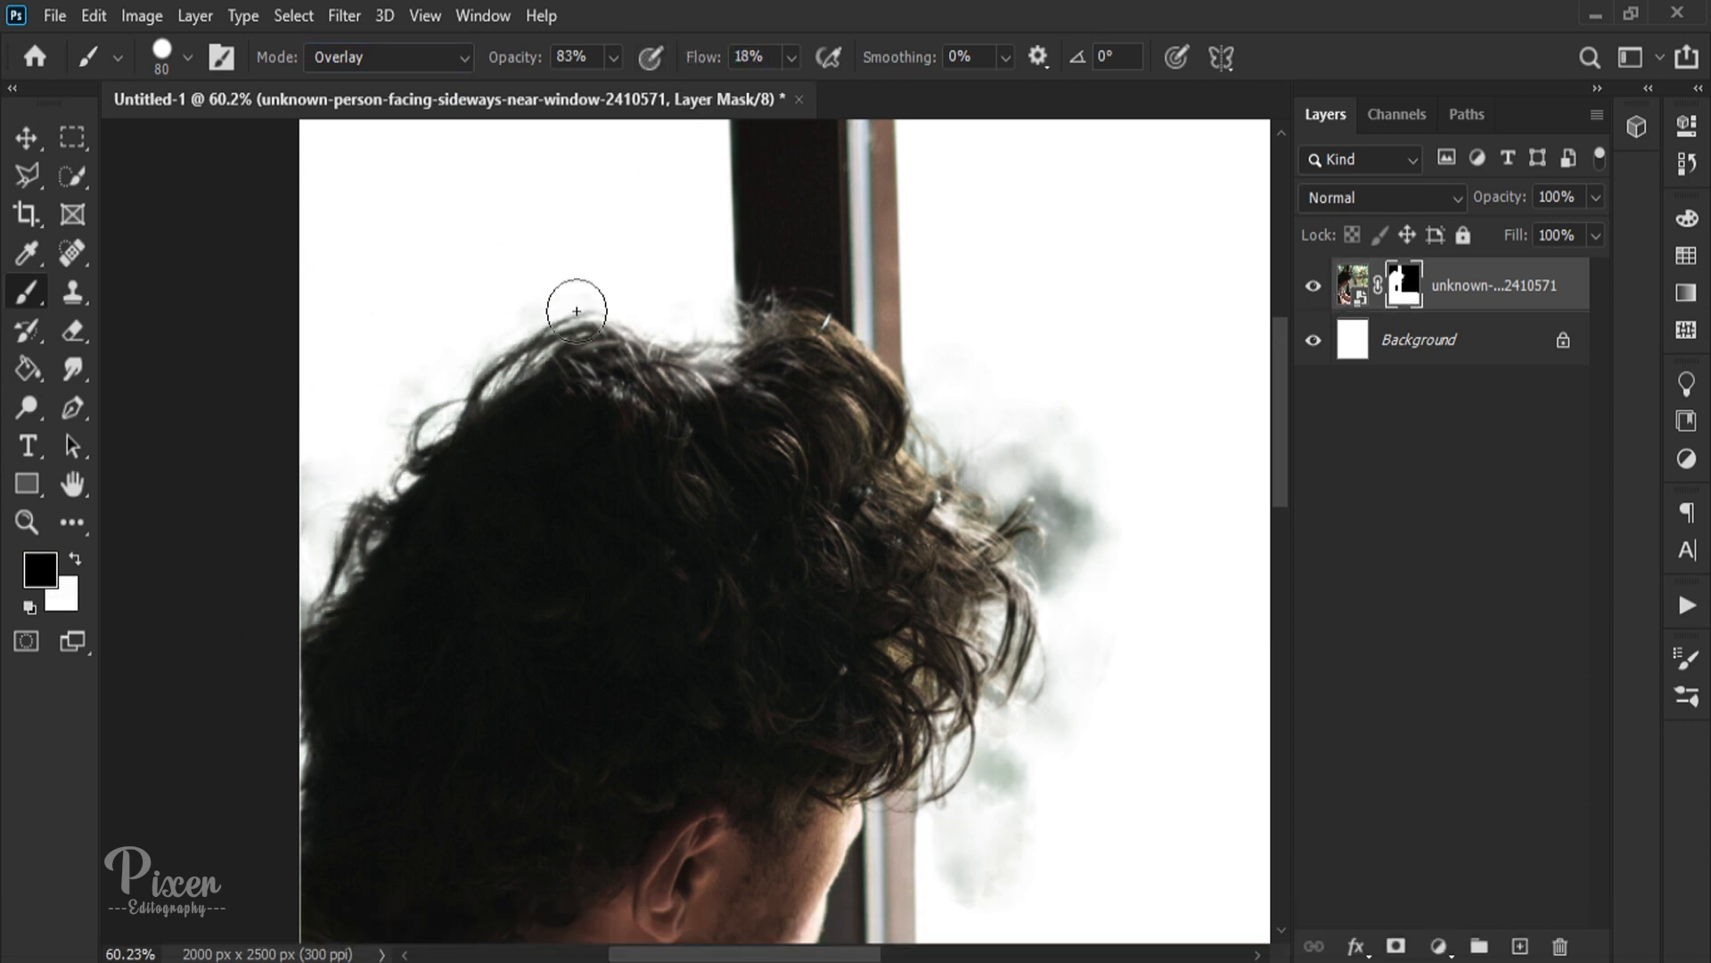
pyautogui.moveTo(878, 396)
pyautogui.mouseDown()
pyautogui.moveTo(1056, 564)
pyautogui.moveTo(1032, 428)
pyautogui.moveTo(1075, 455)
pyautogui.moveTo(1021, 775)
pyautogui.moveTo(941, 865)
pyautogui.moveTo(1031, 728)
pyautogui.moveTo(1004, 847)
pyautogui.moveTo(976, 462)
pyautogui.mouseUp()
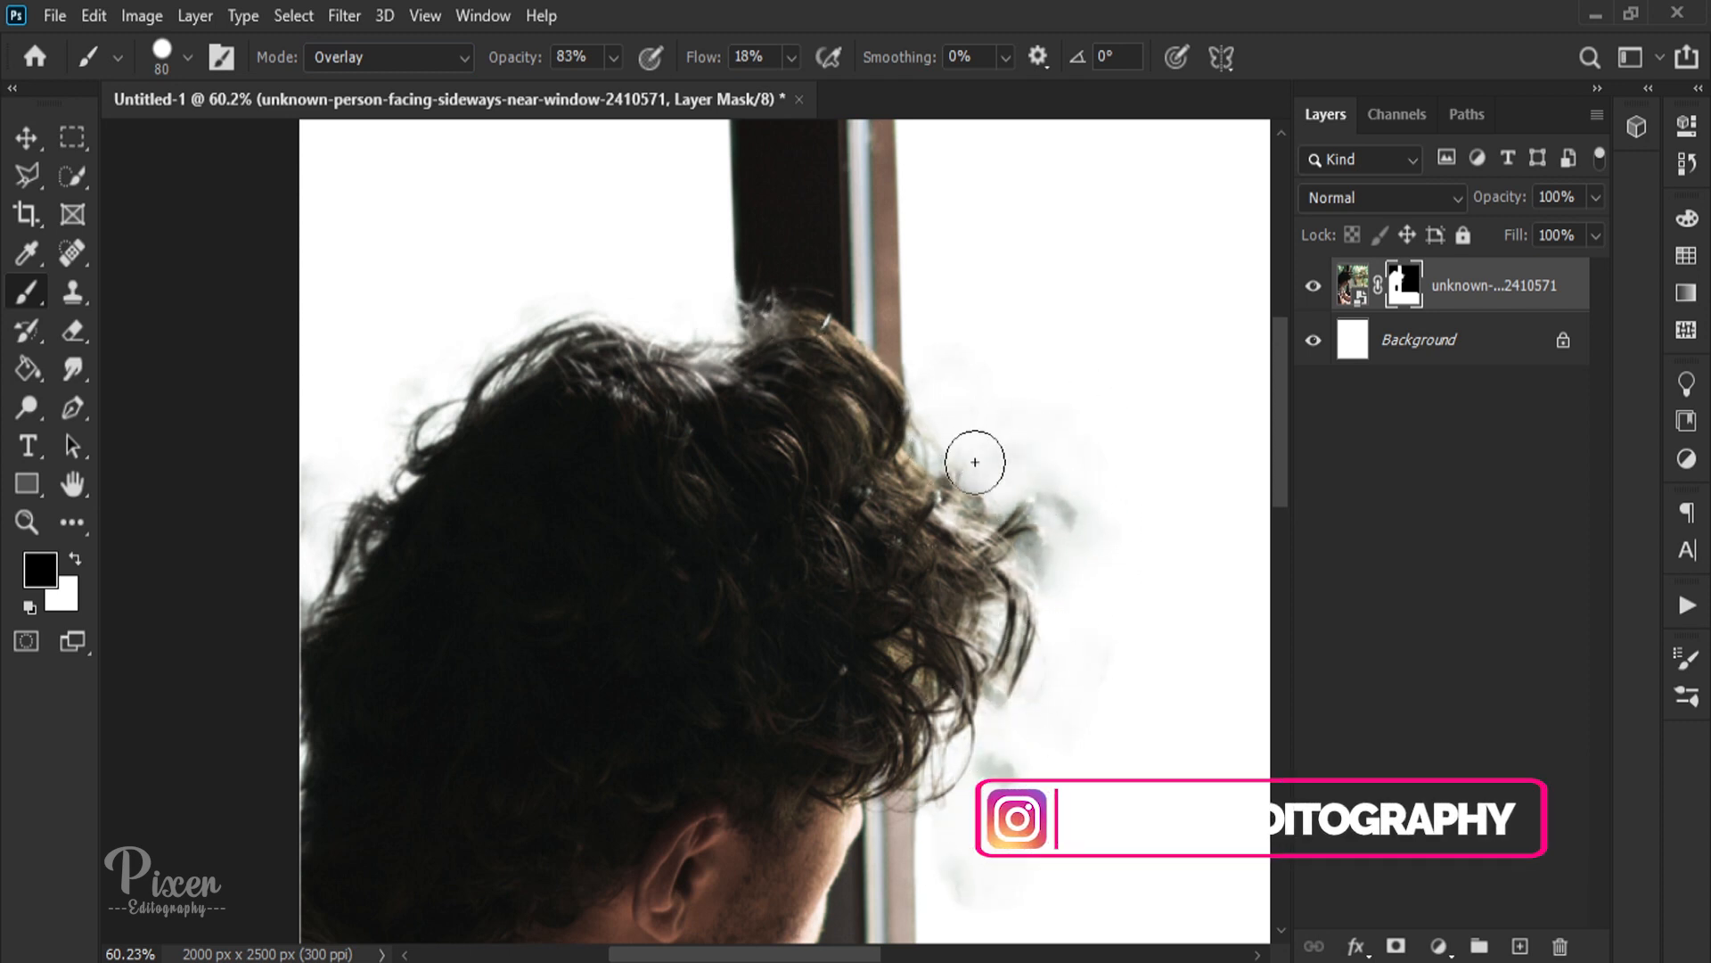
pyautogui.scroll(-3, 1054, 464)
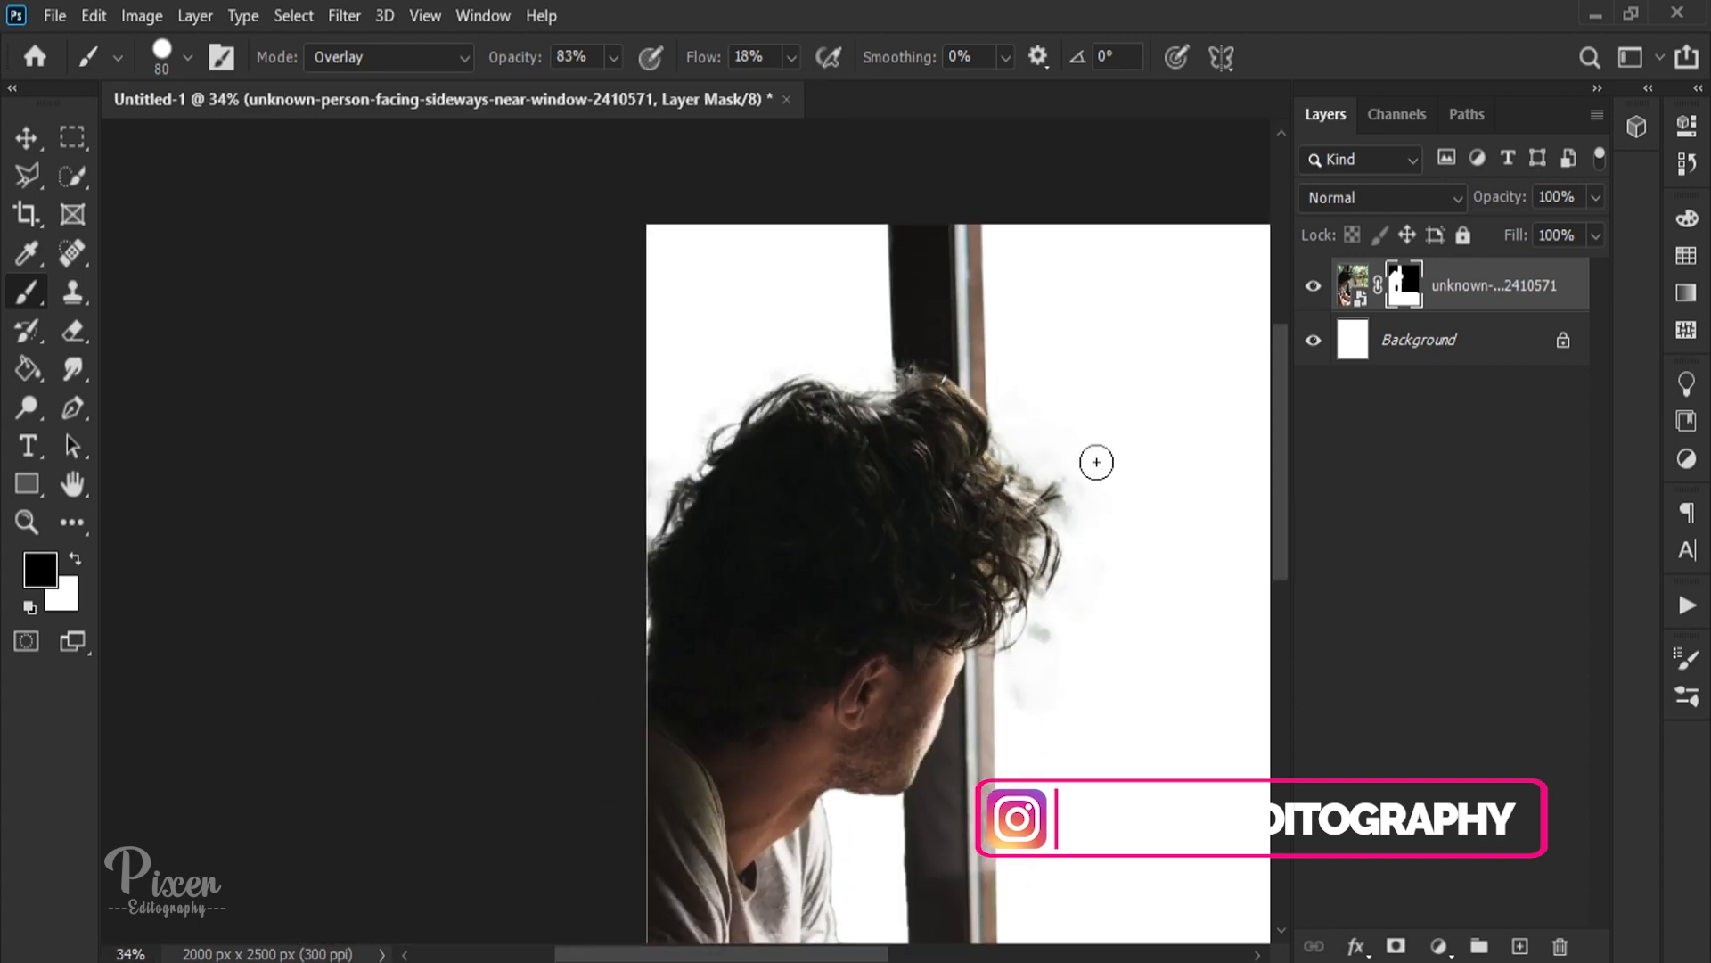
pyautogui.scroll(4, 1043, 655)
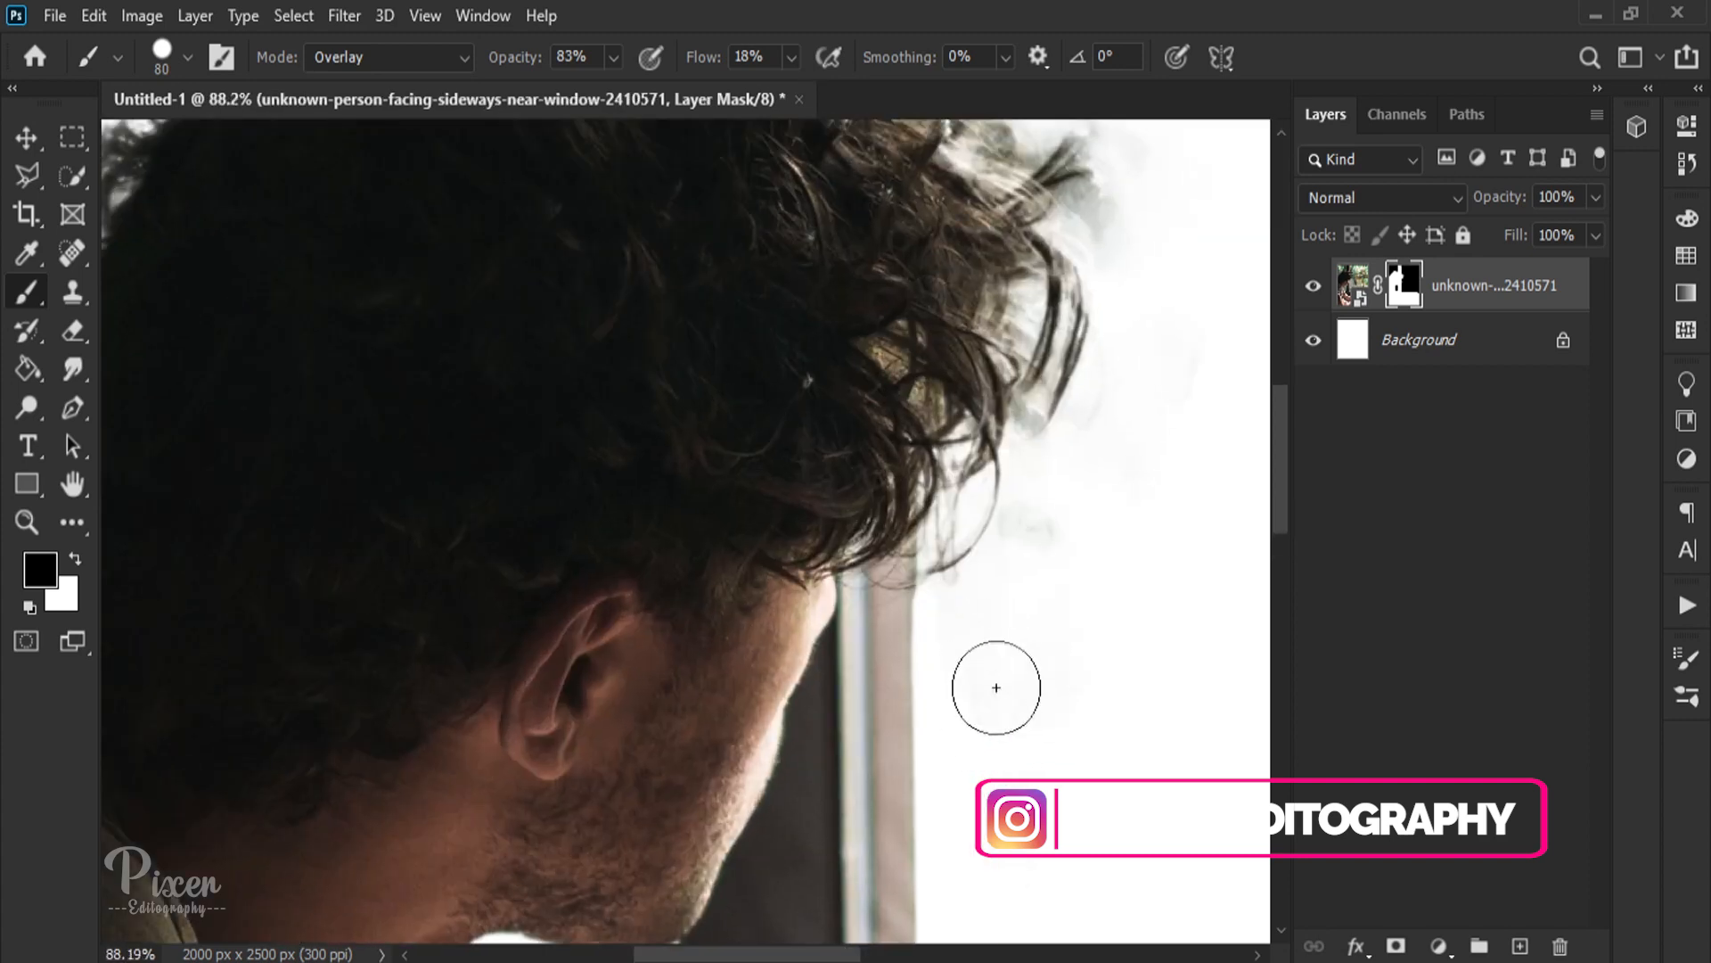
pyautogui.scroll(-6, 1112, 440)
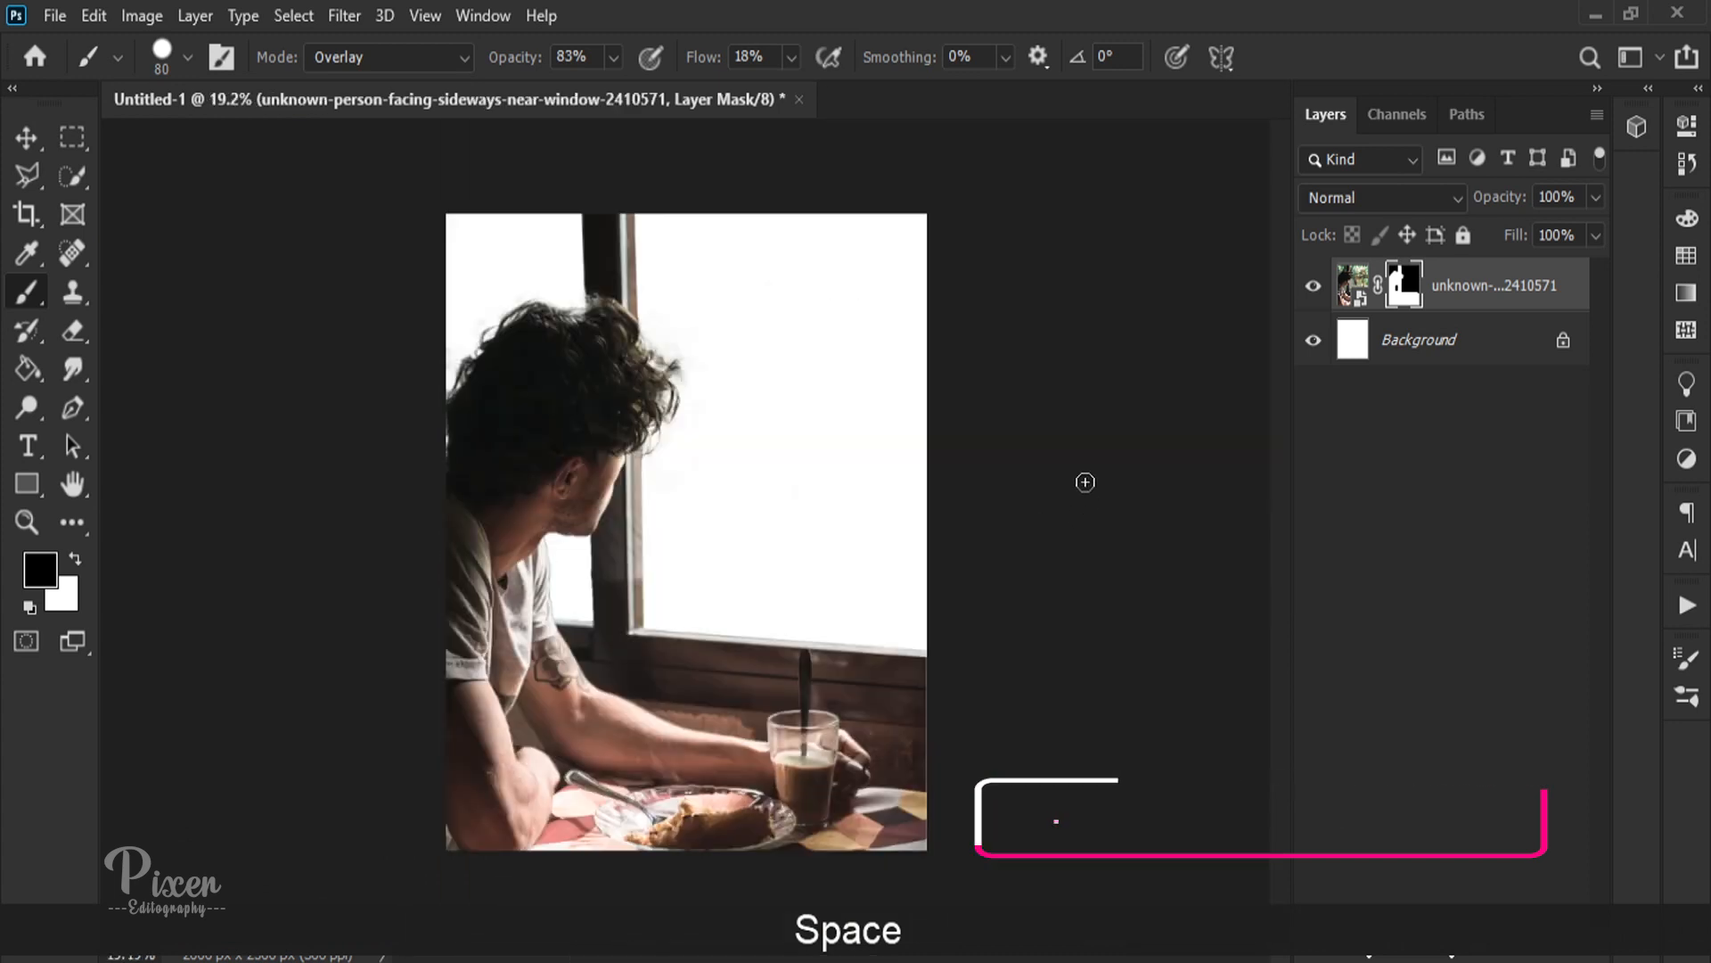
# Step: Add a Solid Color fill layer directly above the Background and set its colour to RGB 30, 30, 30
pyautogui.click(1484, 356)
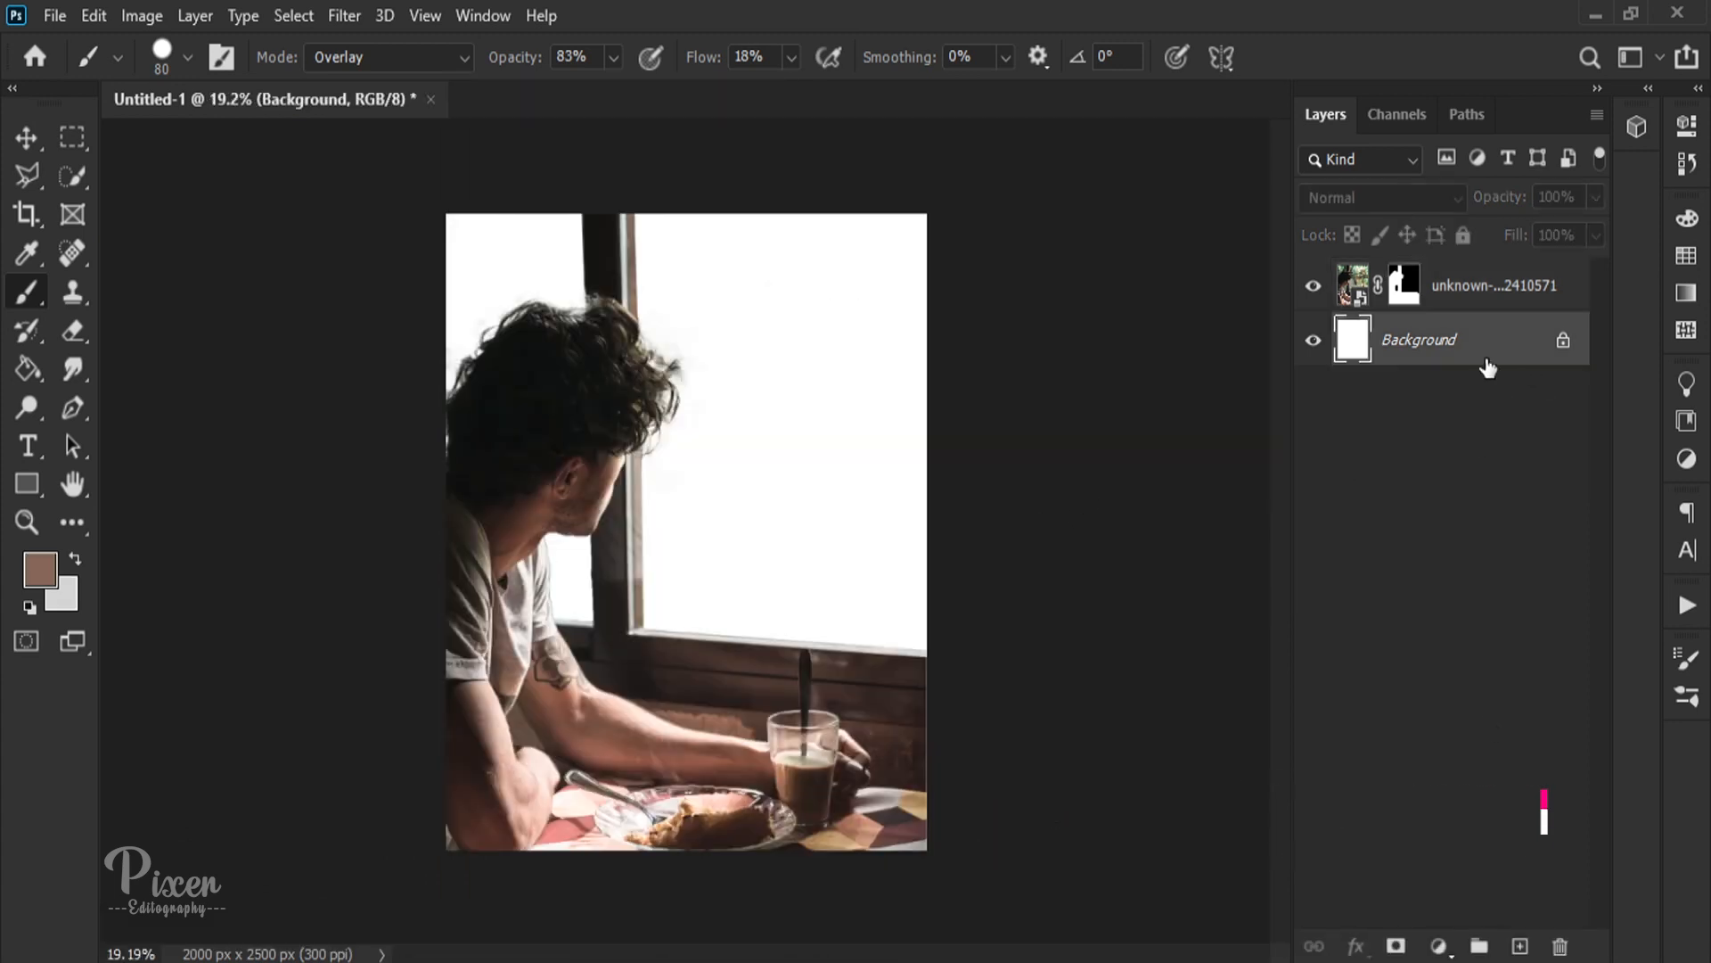
pyautogui.click(1444, 945)
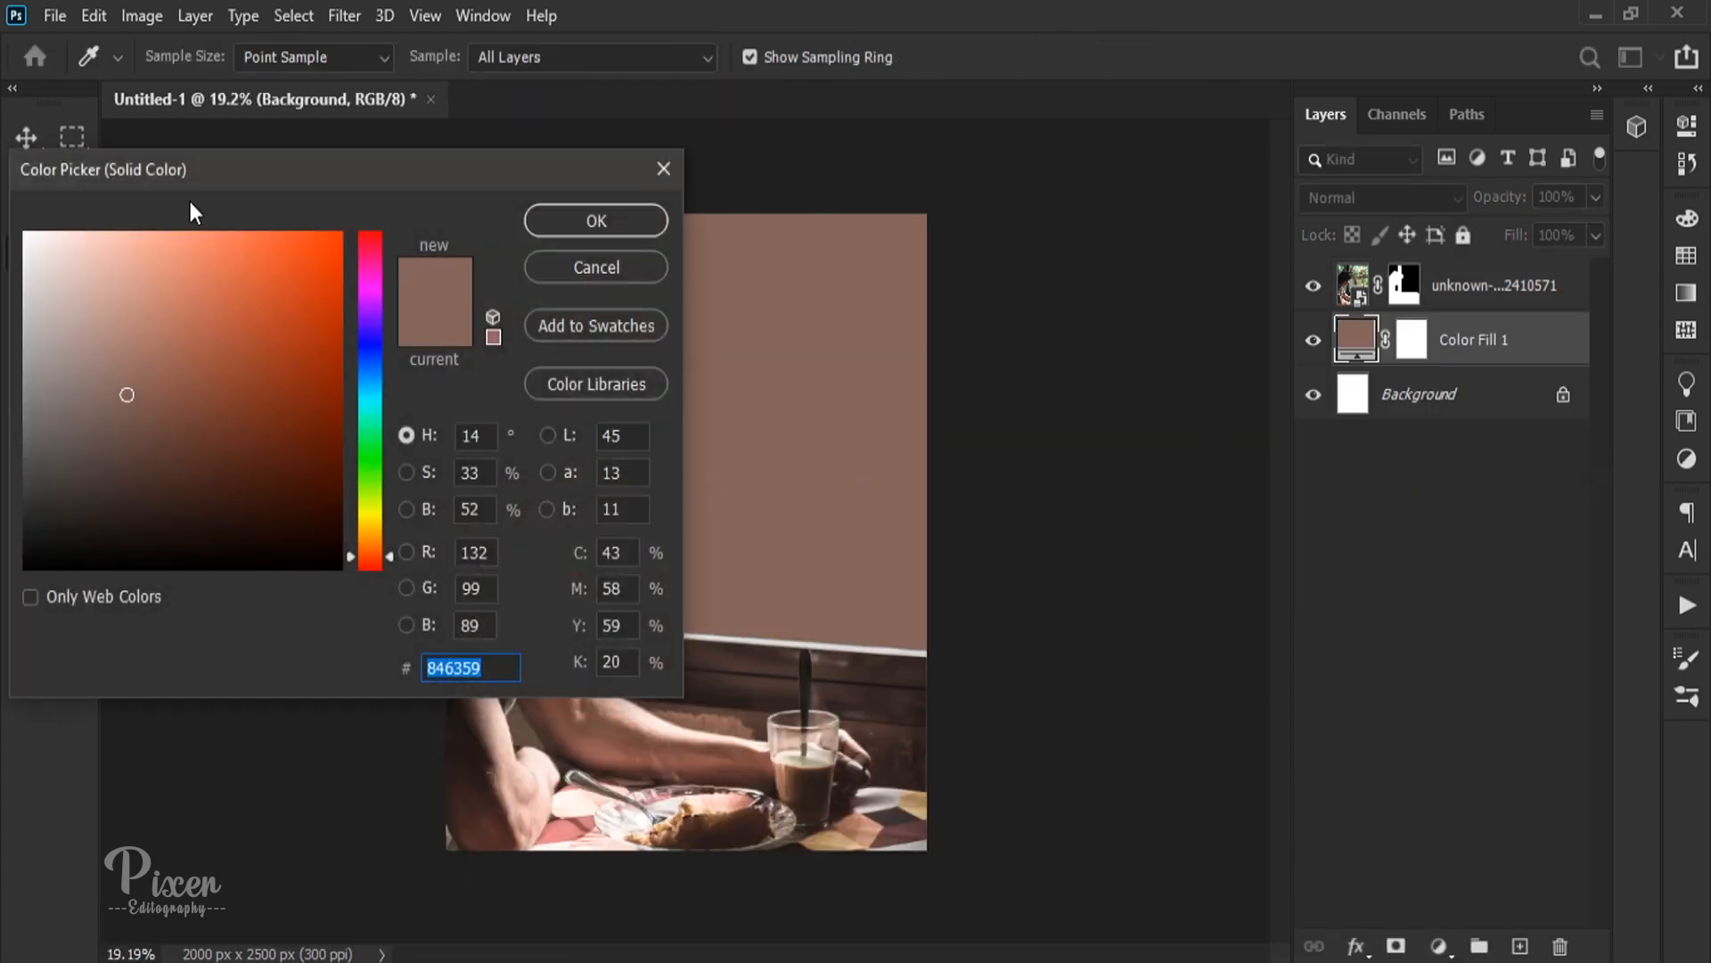
pyautogui.moveTo(191, 173); pyautogui.dragTo(1146, 191)
pyautogui.moveTo(985, 498); pyautogui.dragTo(972, 516)
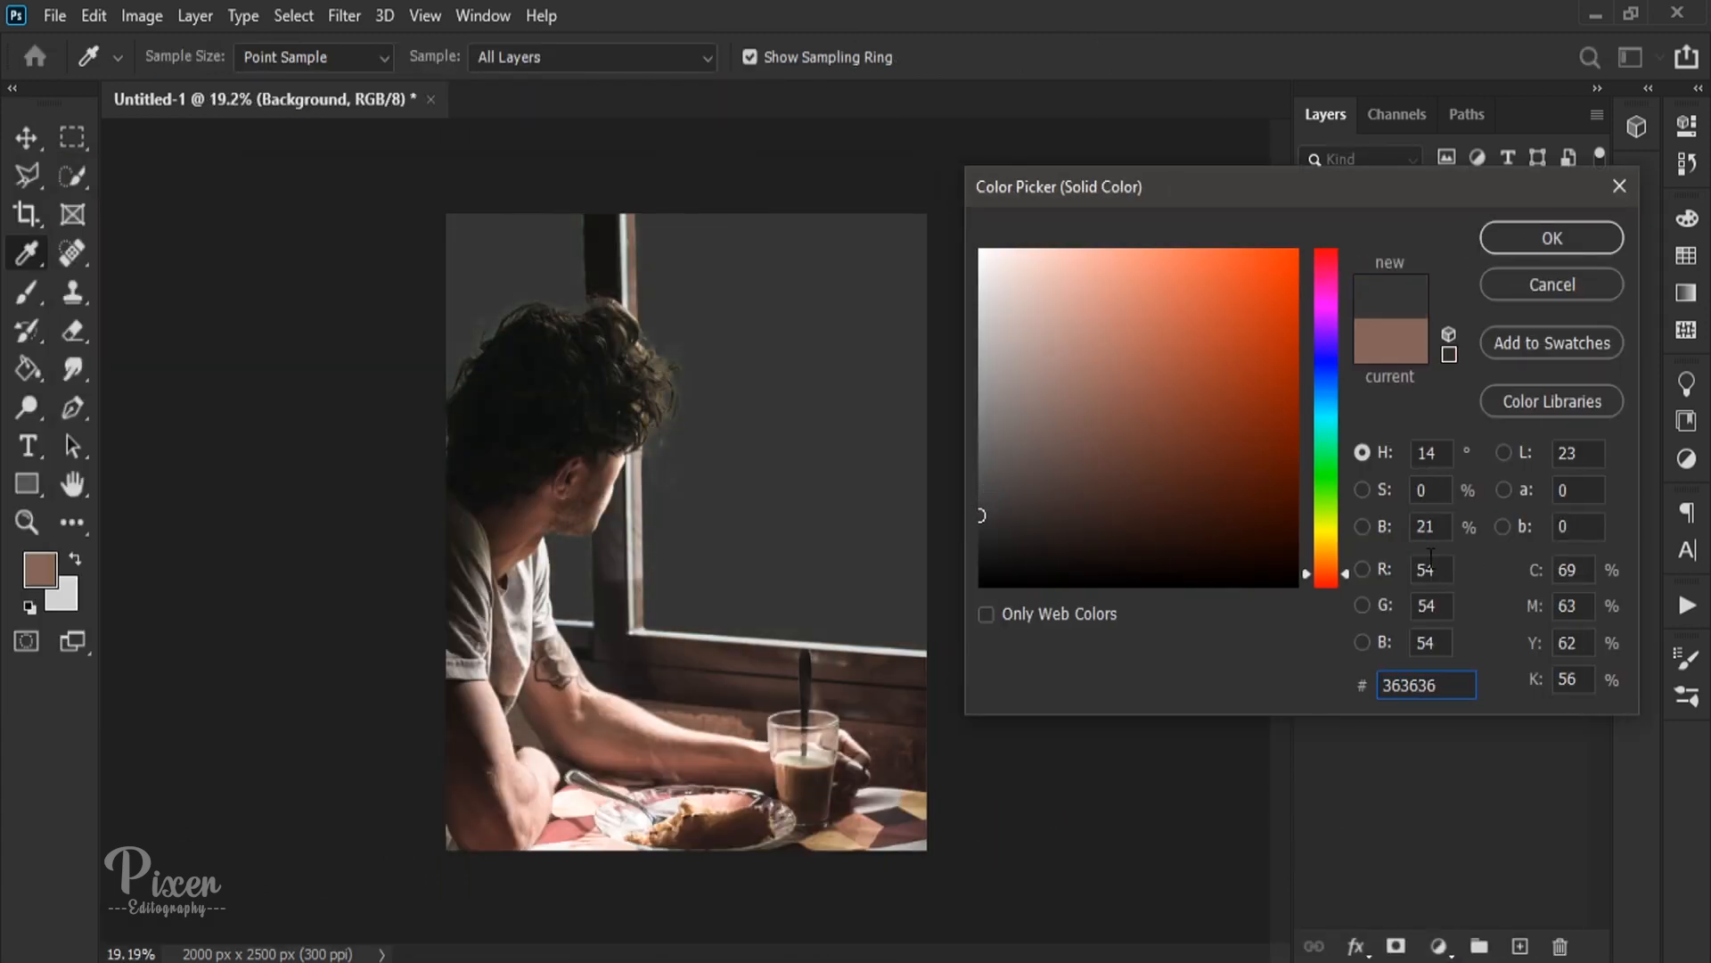
pyautogui.write('30')
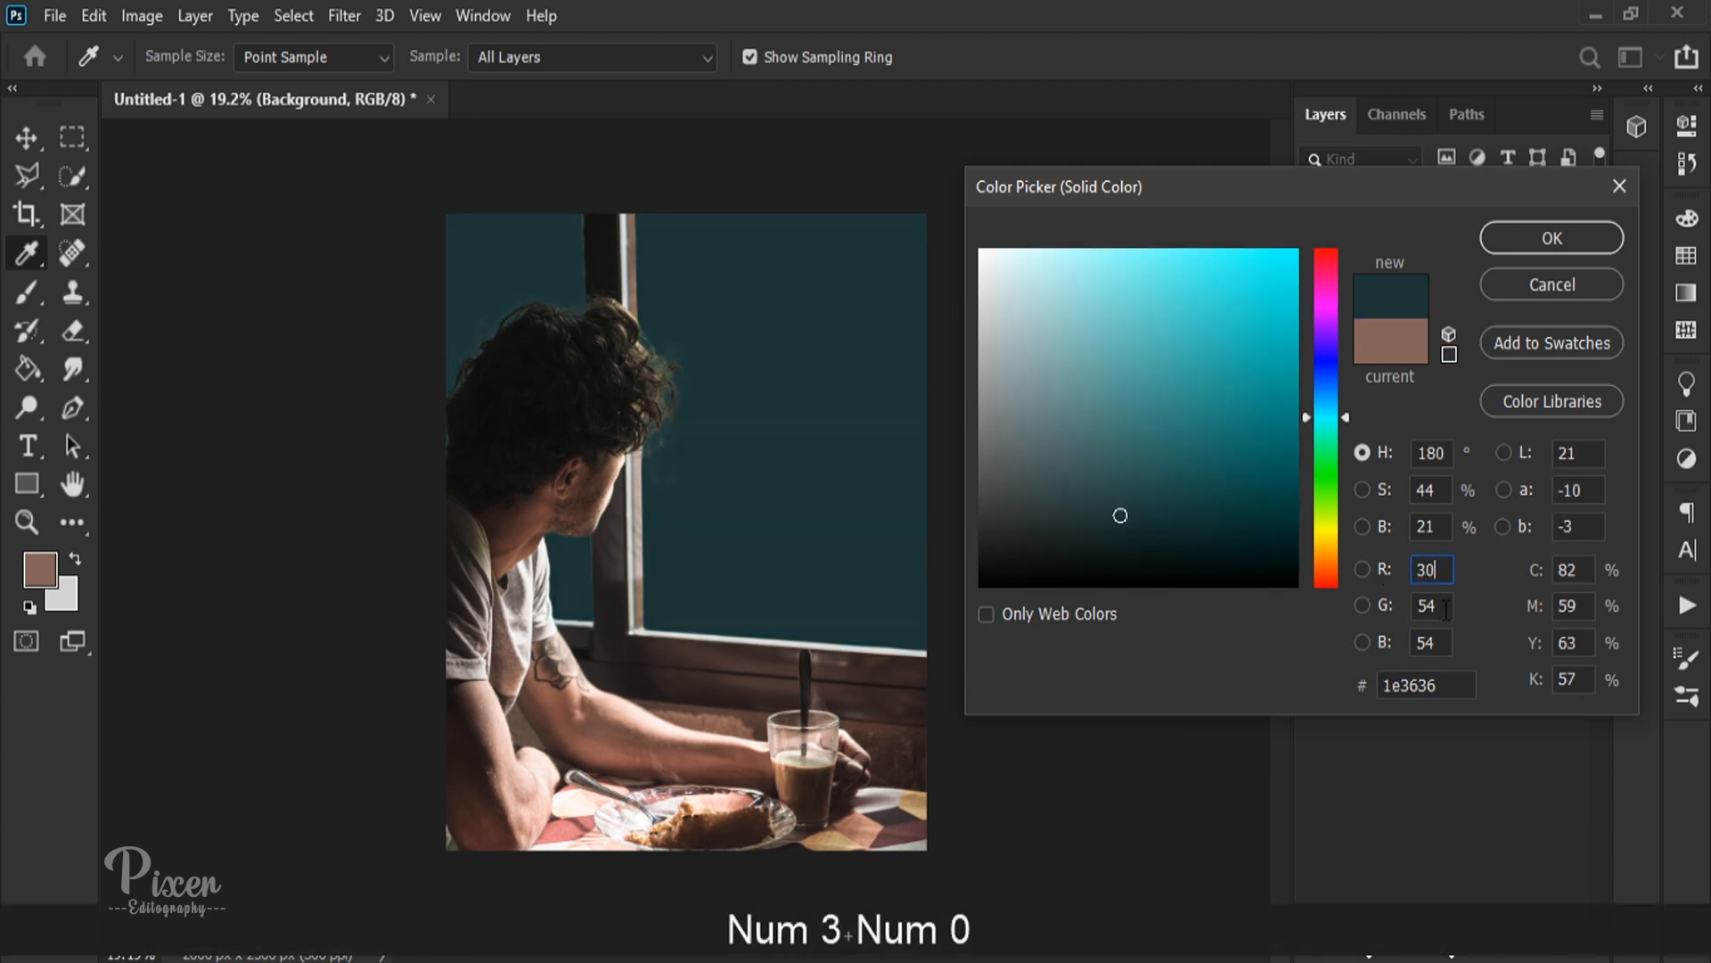
pyautogui.click(1446, 609)
pyautogui.write('30')
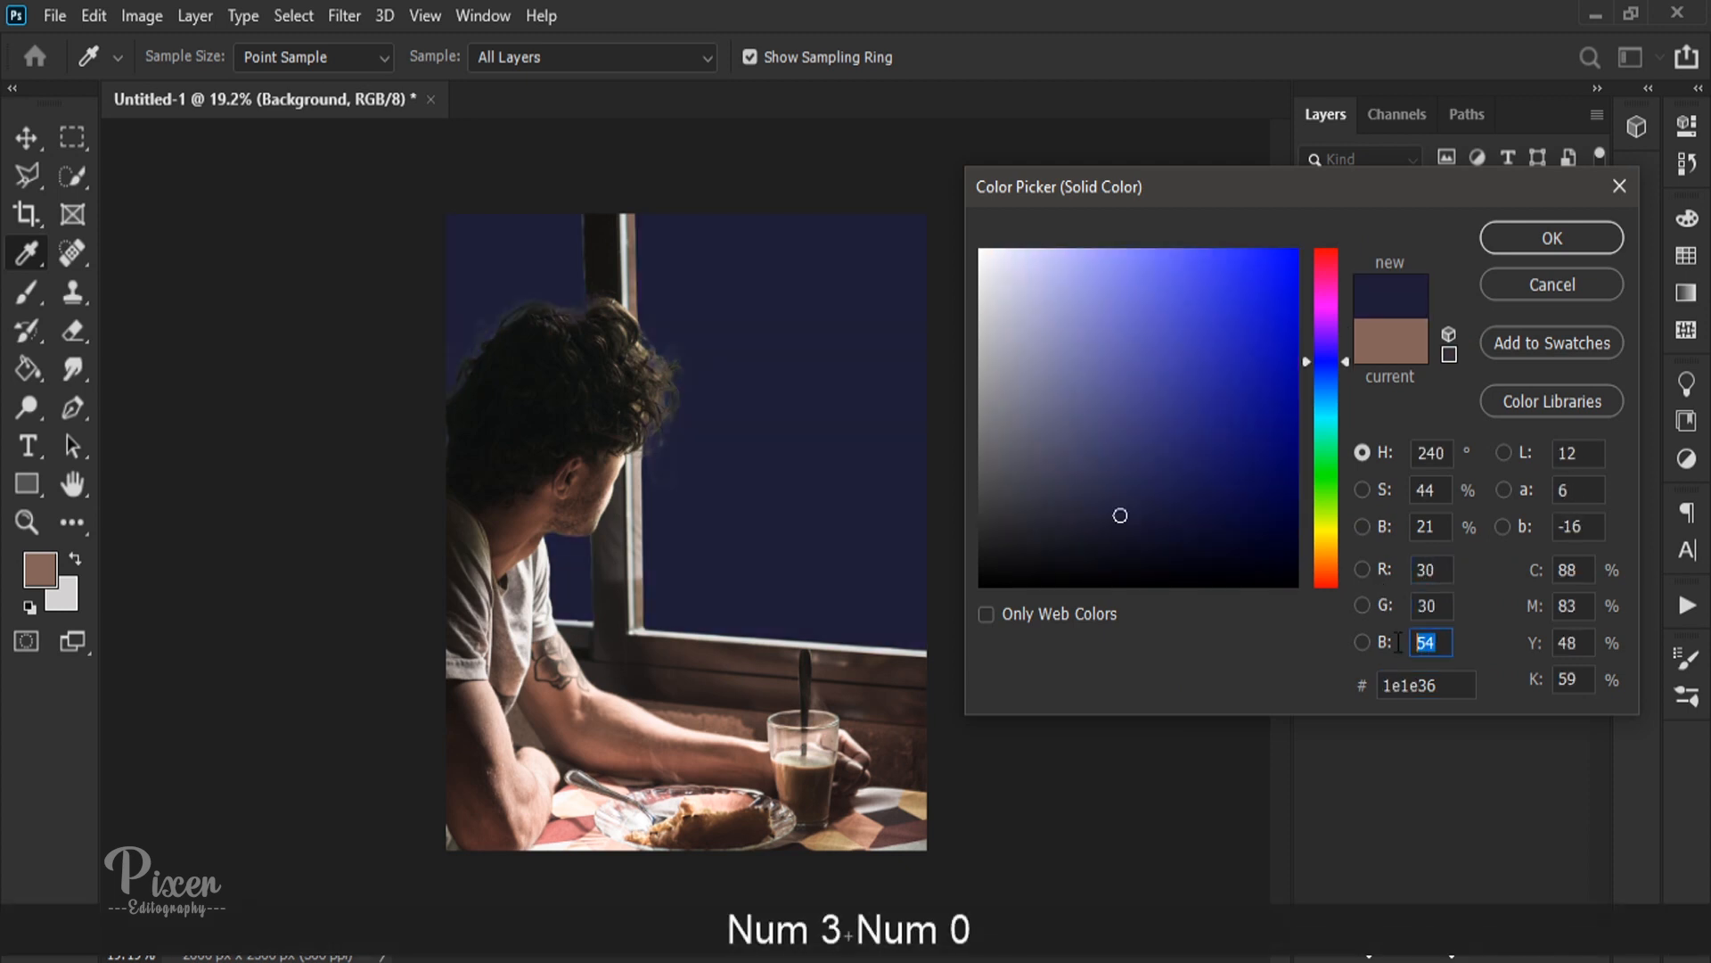
pyautogui.write('30')
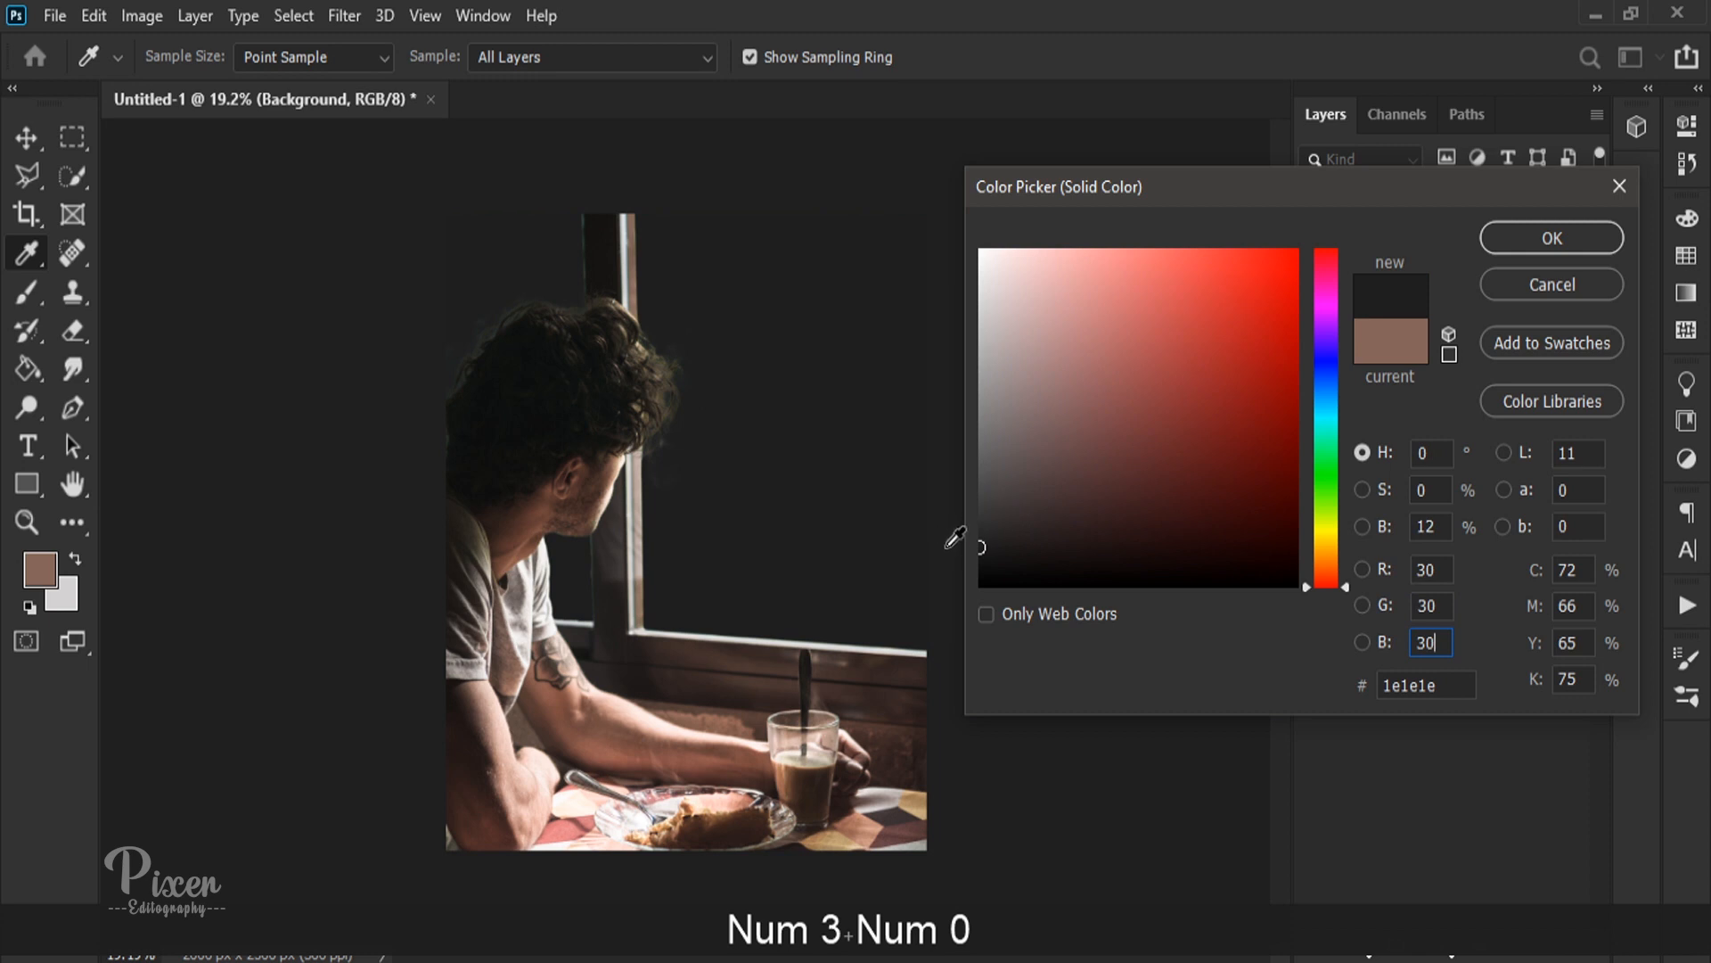
# Step: Lighten the fill colour to a softer dark grey by raising its brightness, and accept the colour
pyautogui.click(1362, 527)
pyautogui.moveTo(1326, 543); pyautogui.dragTo(1328, 514)
pyautogui.click(1487, 238)
pyautogui.press('b')
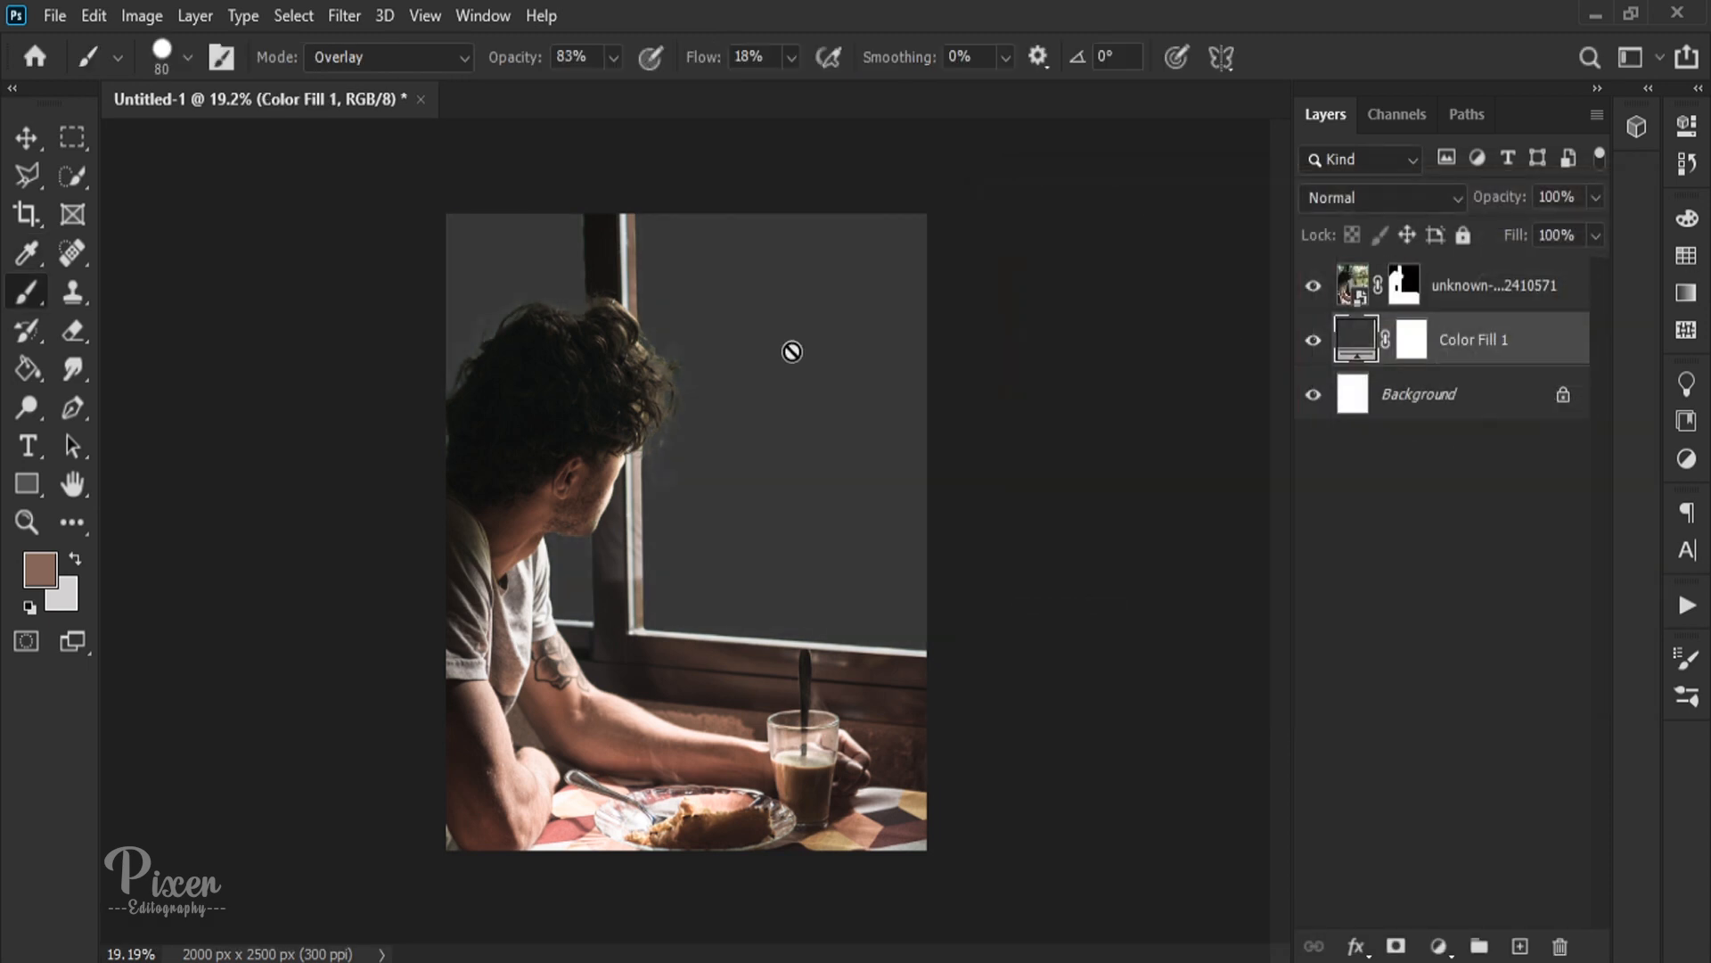
# Step: Paint white on the photo's layer mask with the Overlay Brush to restore the hair tuft against the window frame
pyautogui.scroll(3, 609, 316)
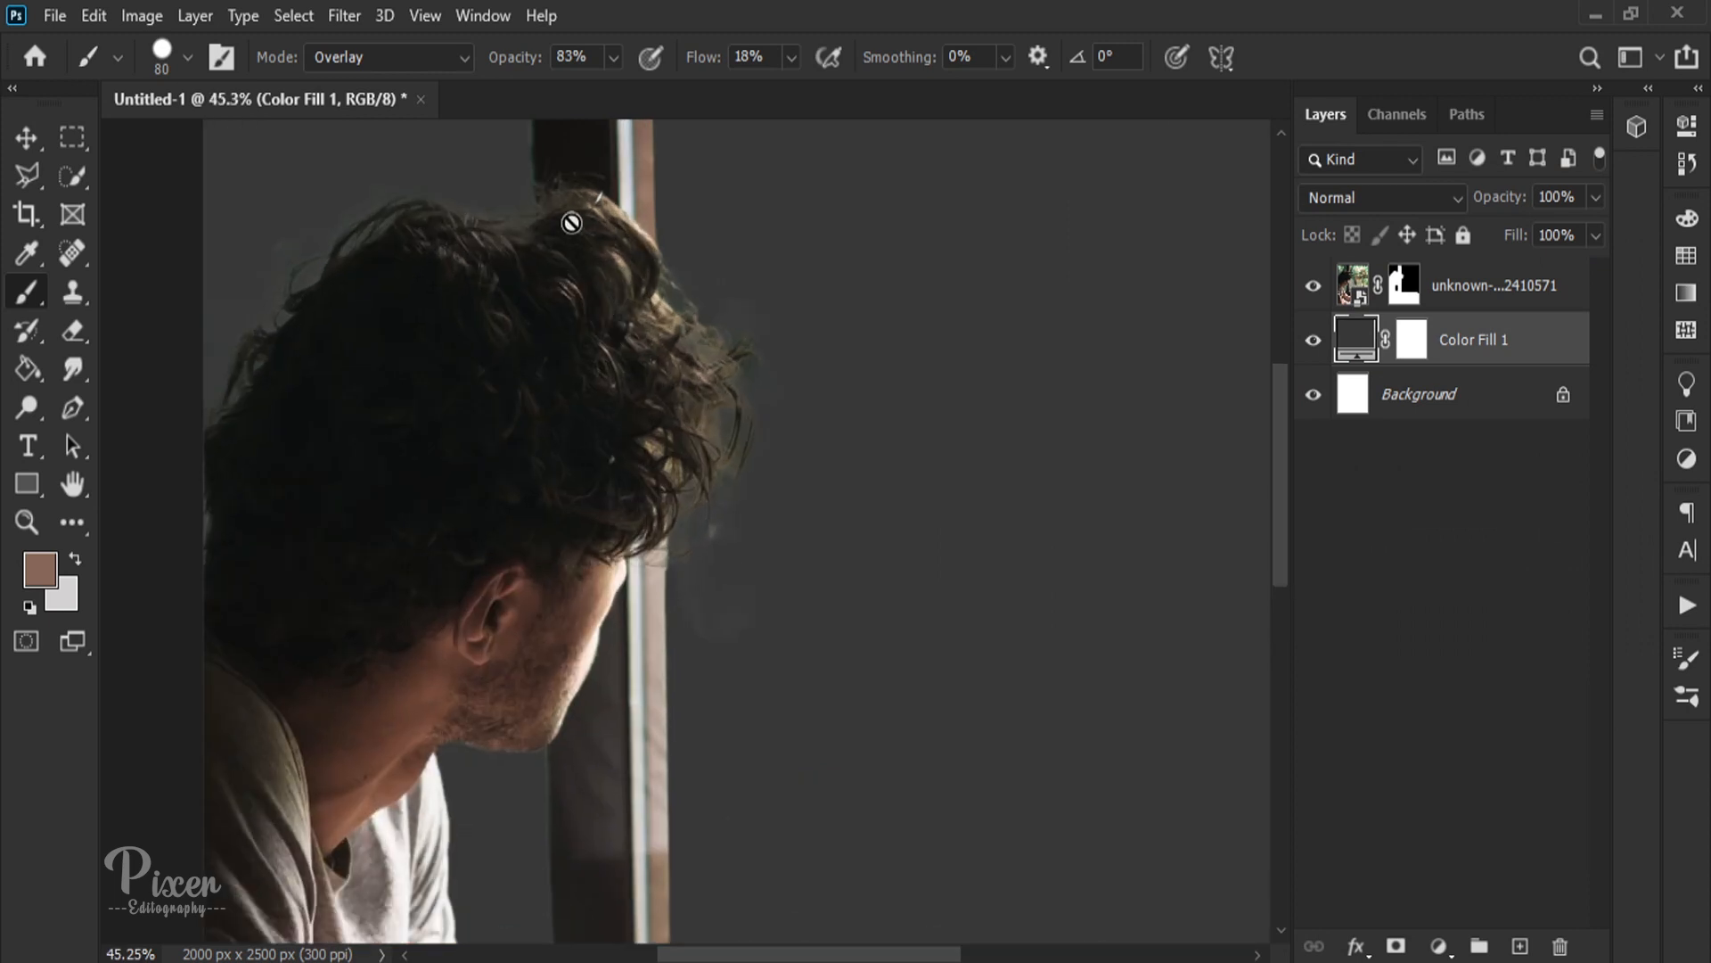
pyautogui.scroll(3, 562, 214)
pyautogui.scroll(-3, 549, 212)
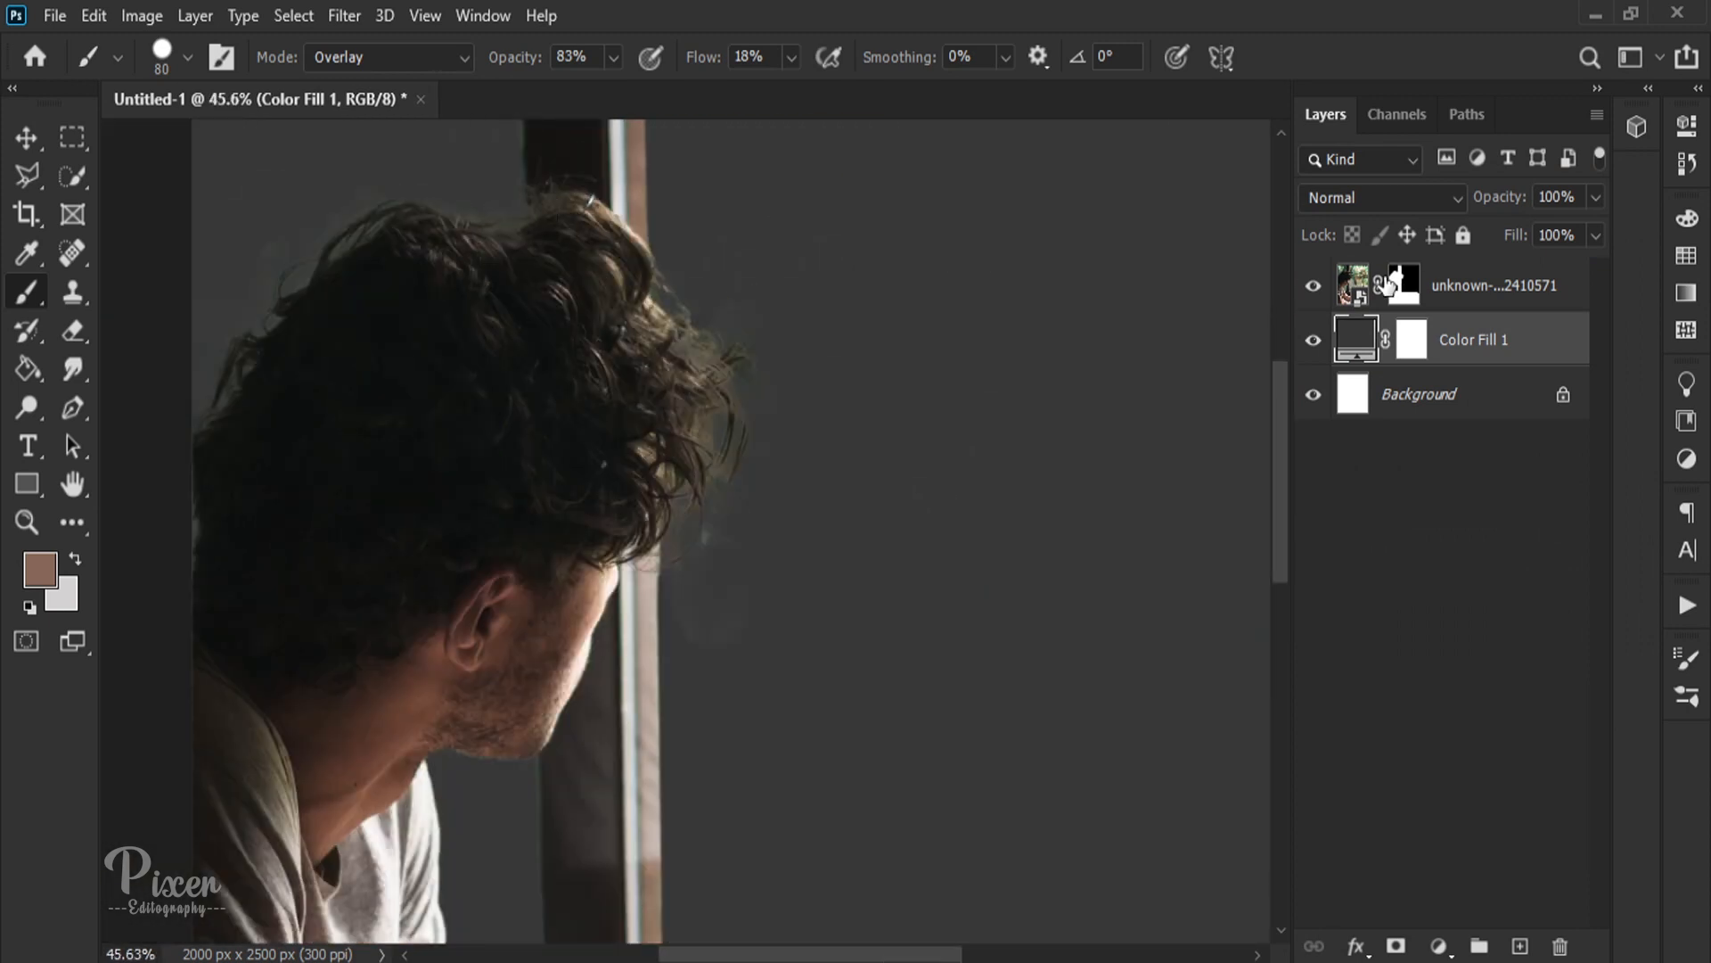
pyautogui.click(1402, 285)
pyautogui.scroll(5, 531, 183)
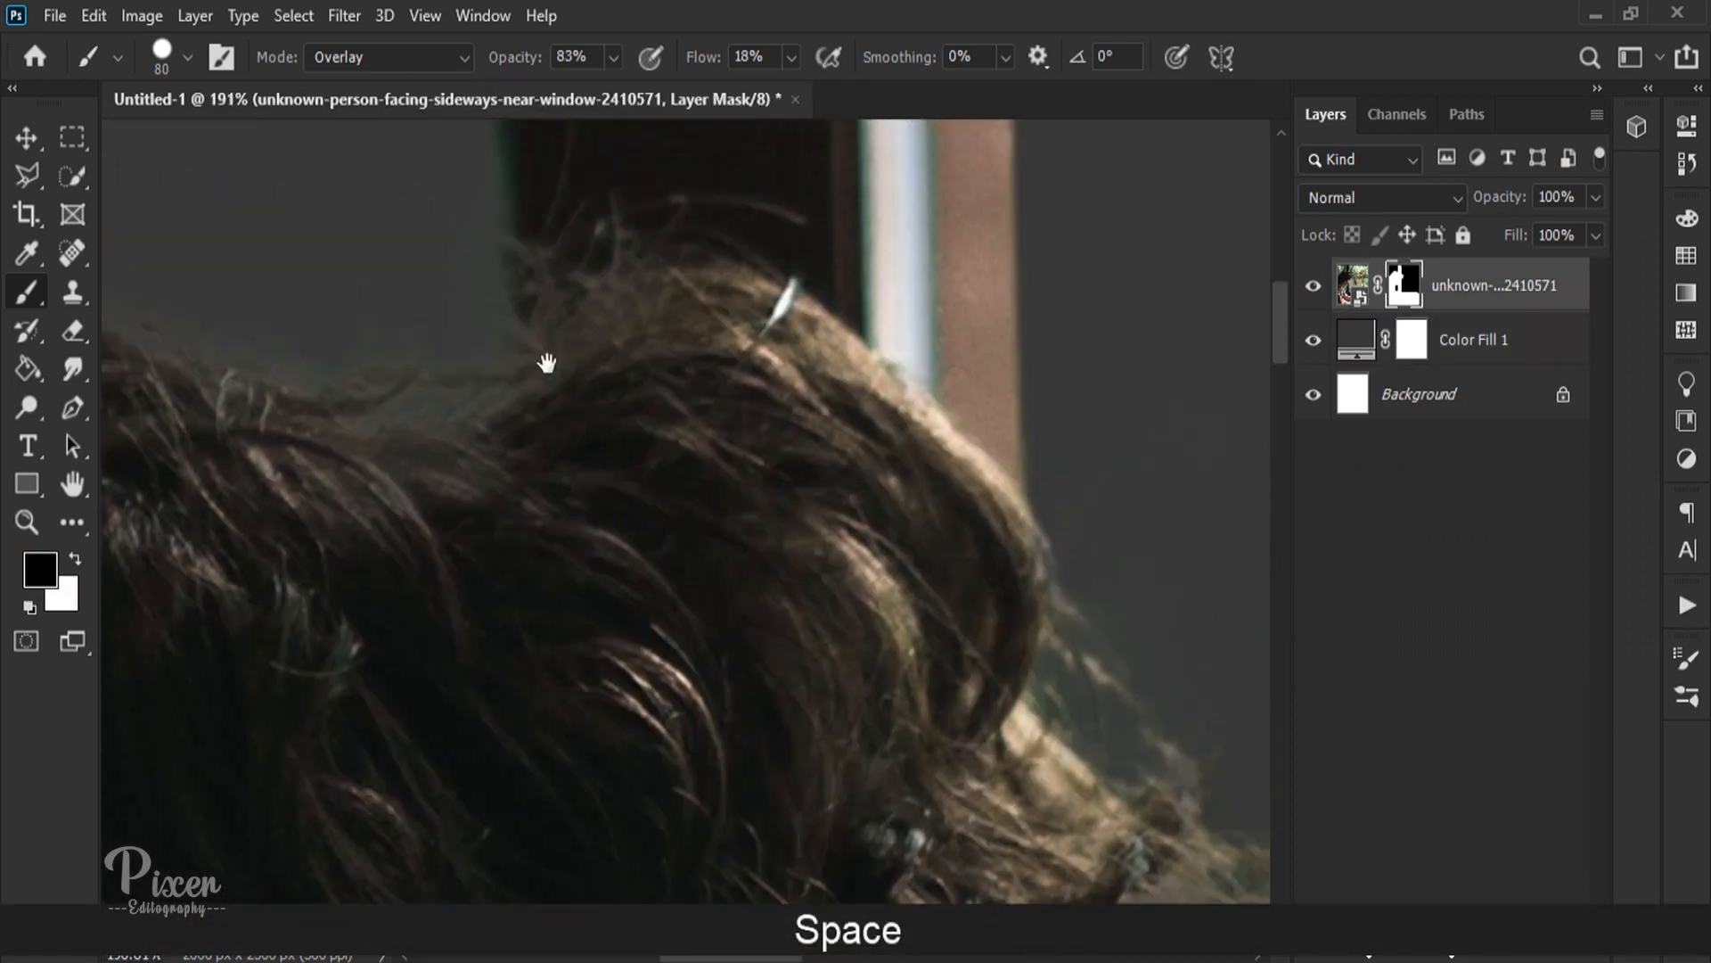
pyautogui.press('x')
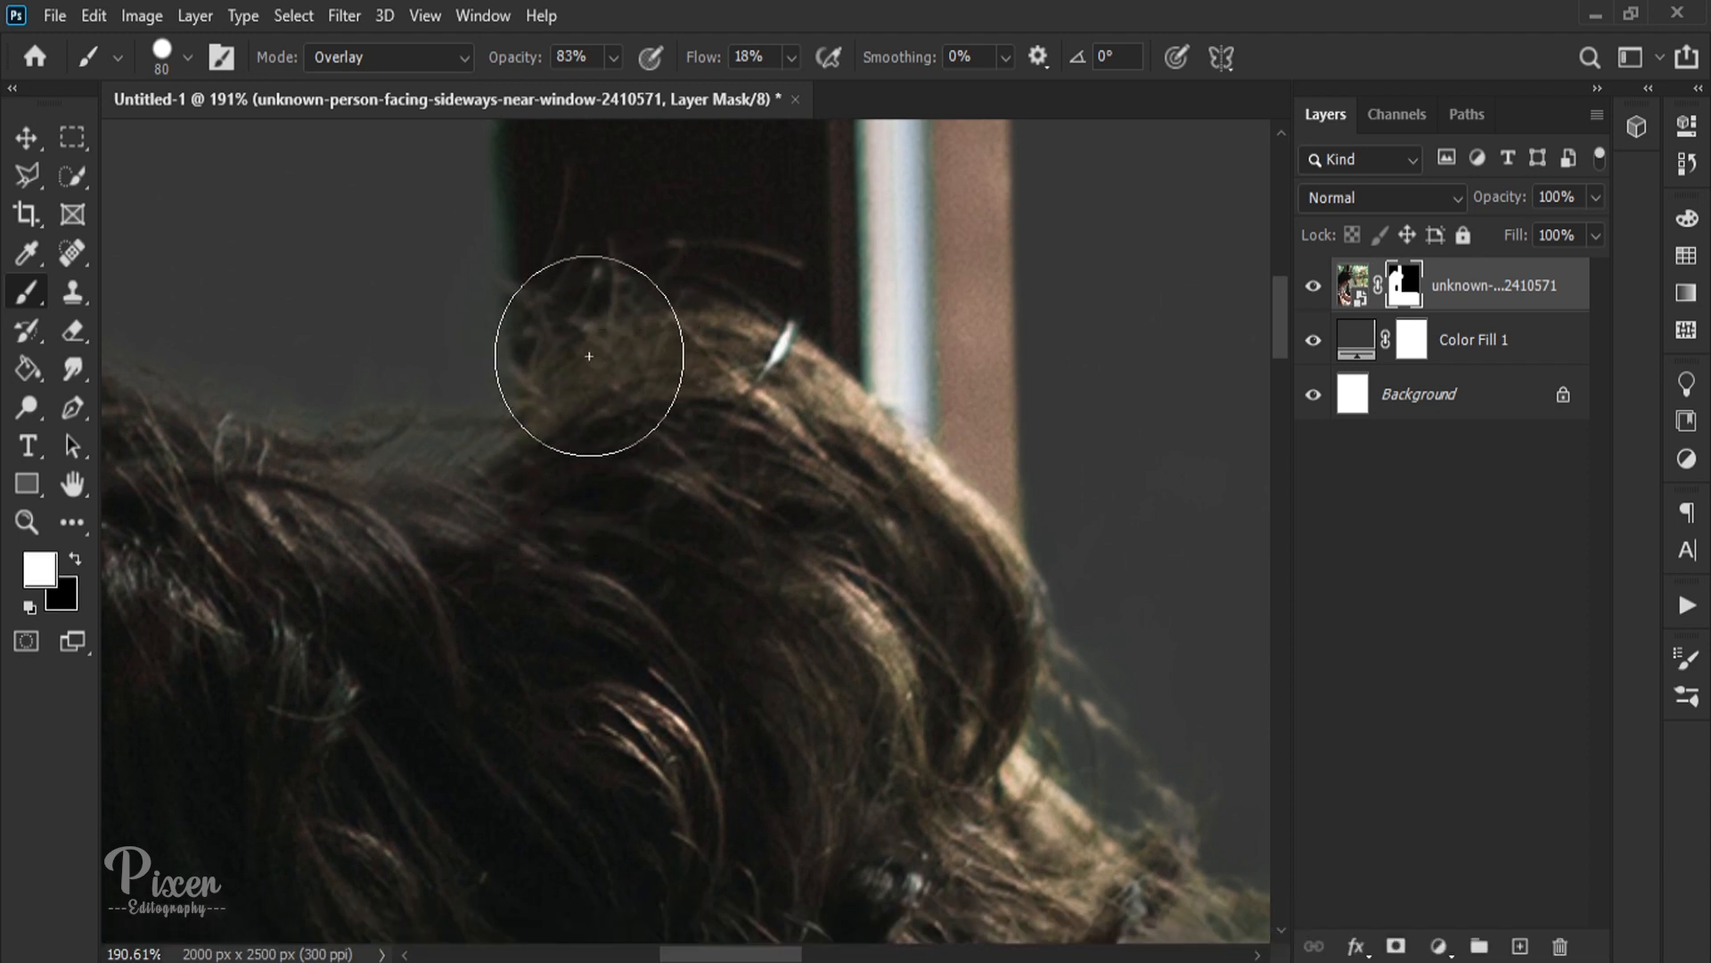
# Step: Set the Brush to Normal mode at 100% opacity and switch to the Move tool with no layer selected
pyautogui.scroll(-2, 609, 340)
pyautogui.click(452, 66)
pyautogui.click(428, 83)
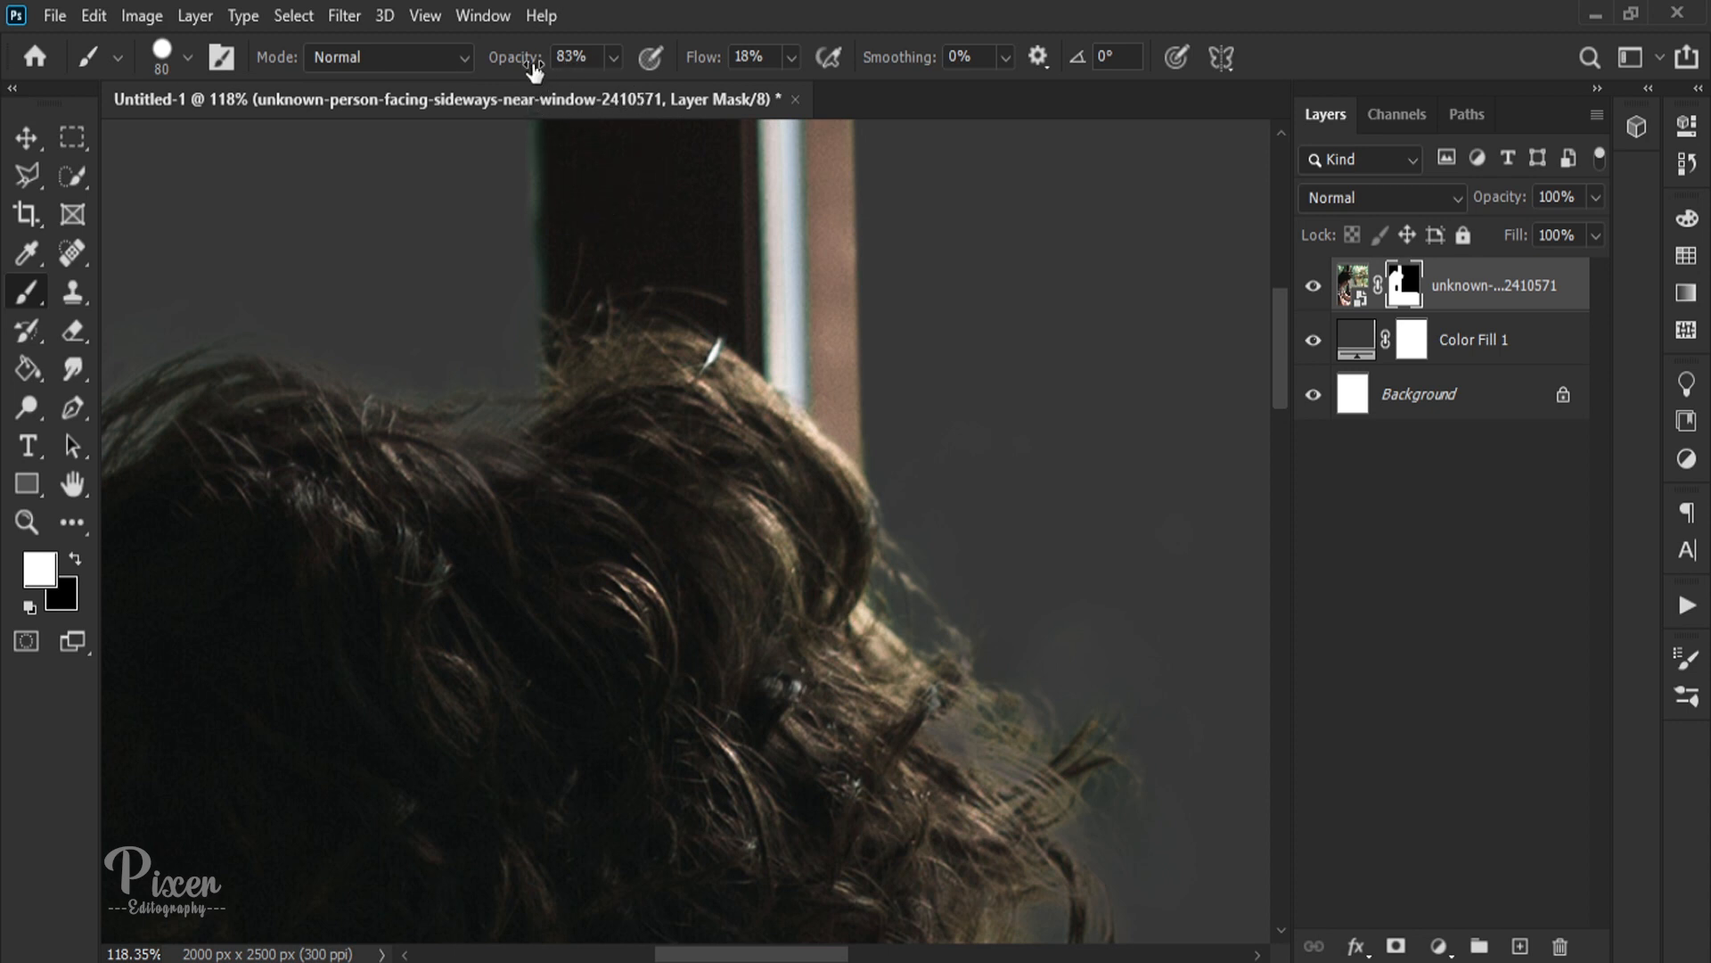
pyautogui.scroll(-8, 595, 328)
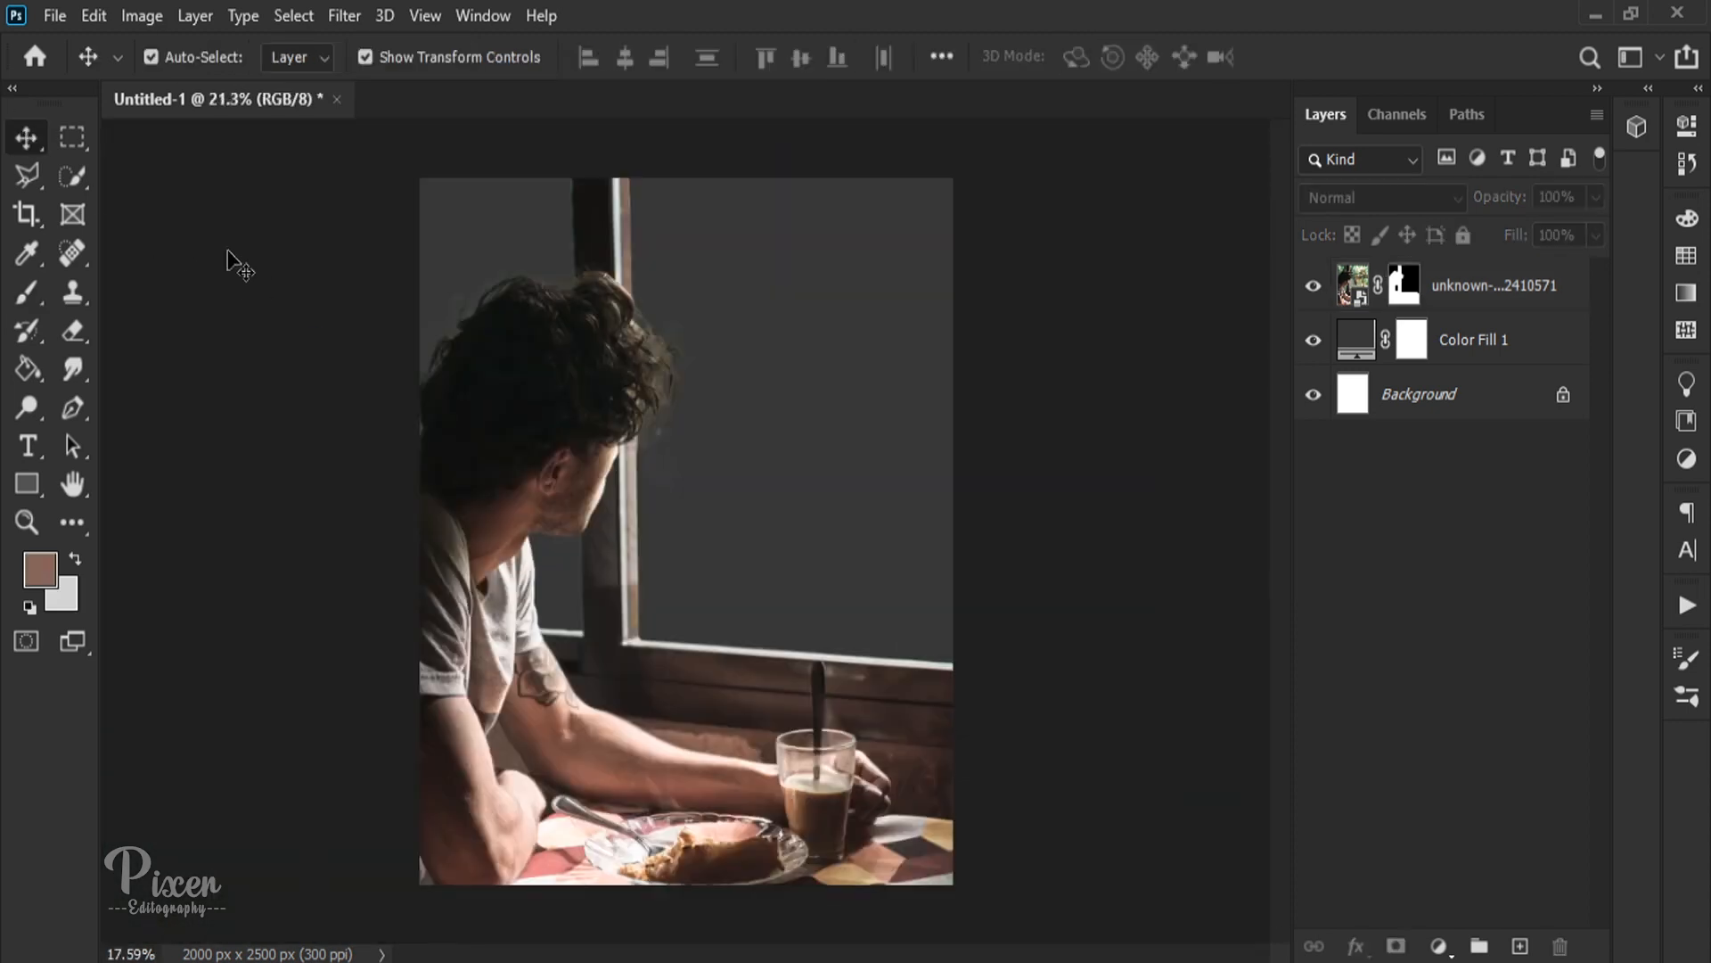
pyautogui.scroll(-3, 267, 272)
pyautogui.hotkey('ctrl', '0')
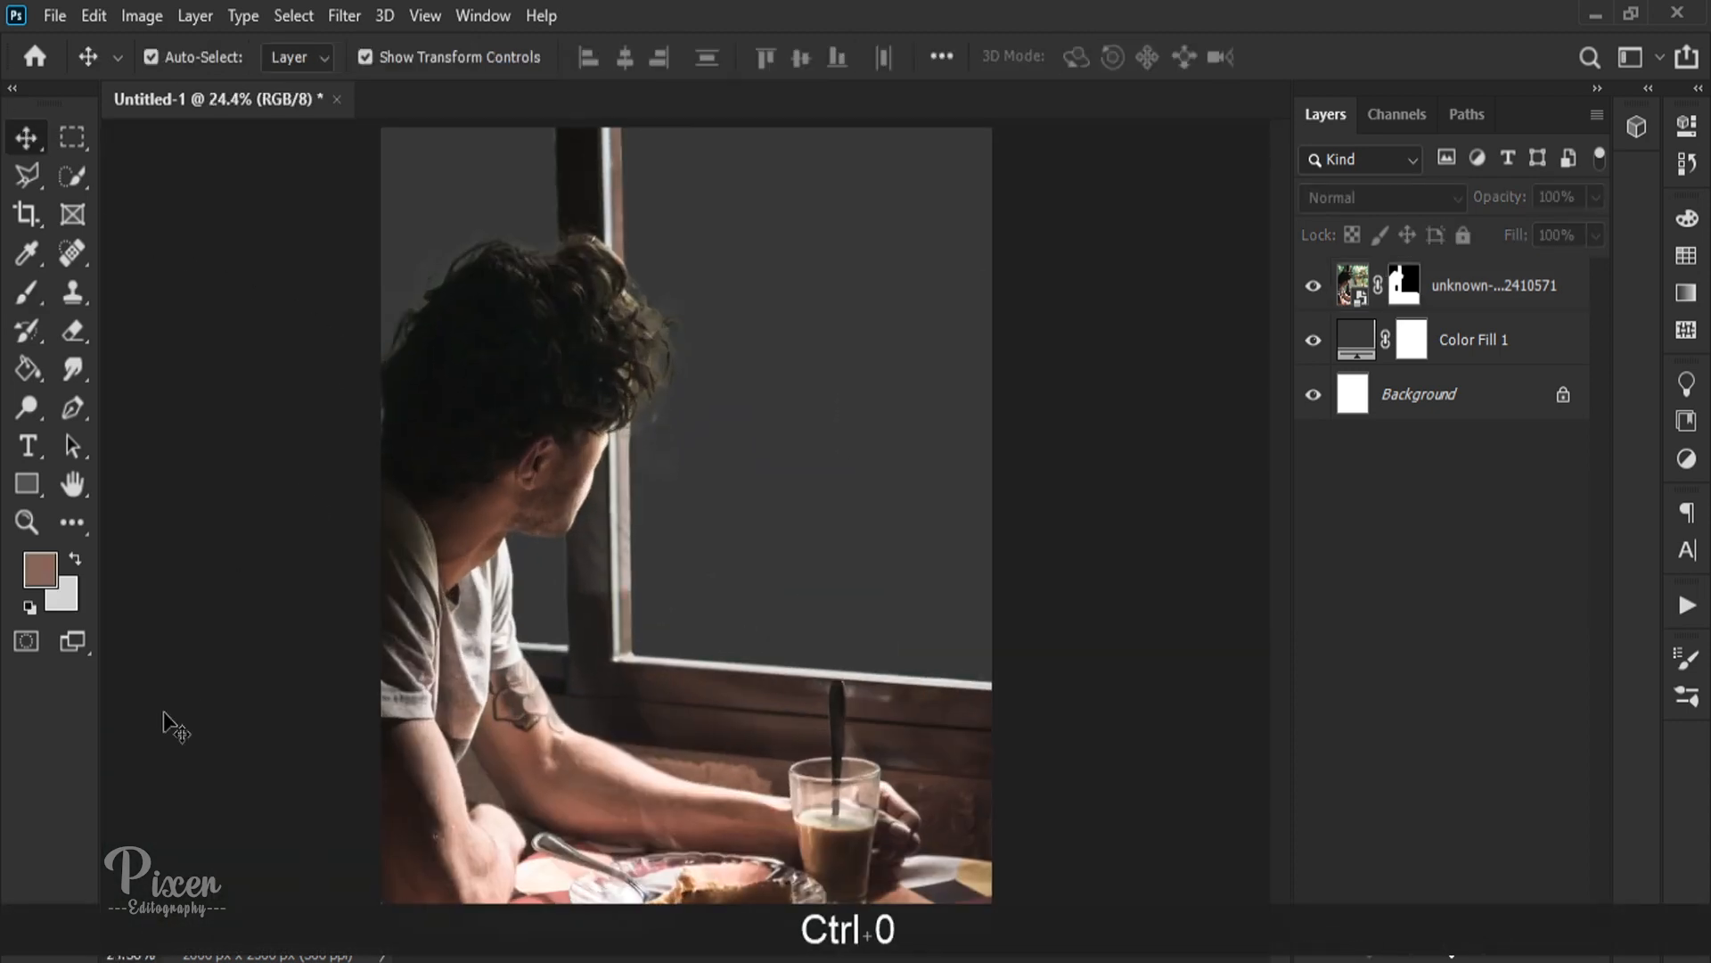
# Step: Place white-and-gray-dolphin-on-blue-water-64219.jpg from the YT folder, scaled down and positioned over the large window pane
pyautogui.click(214, 958)
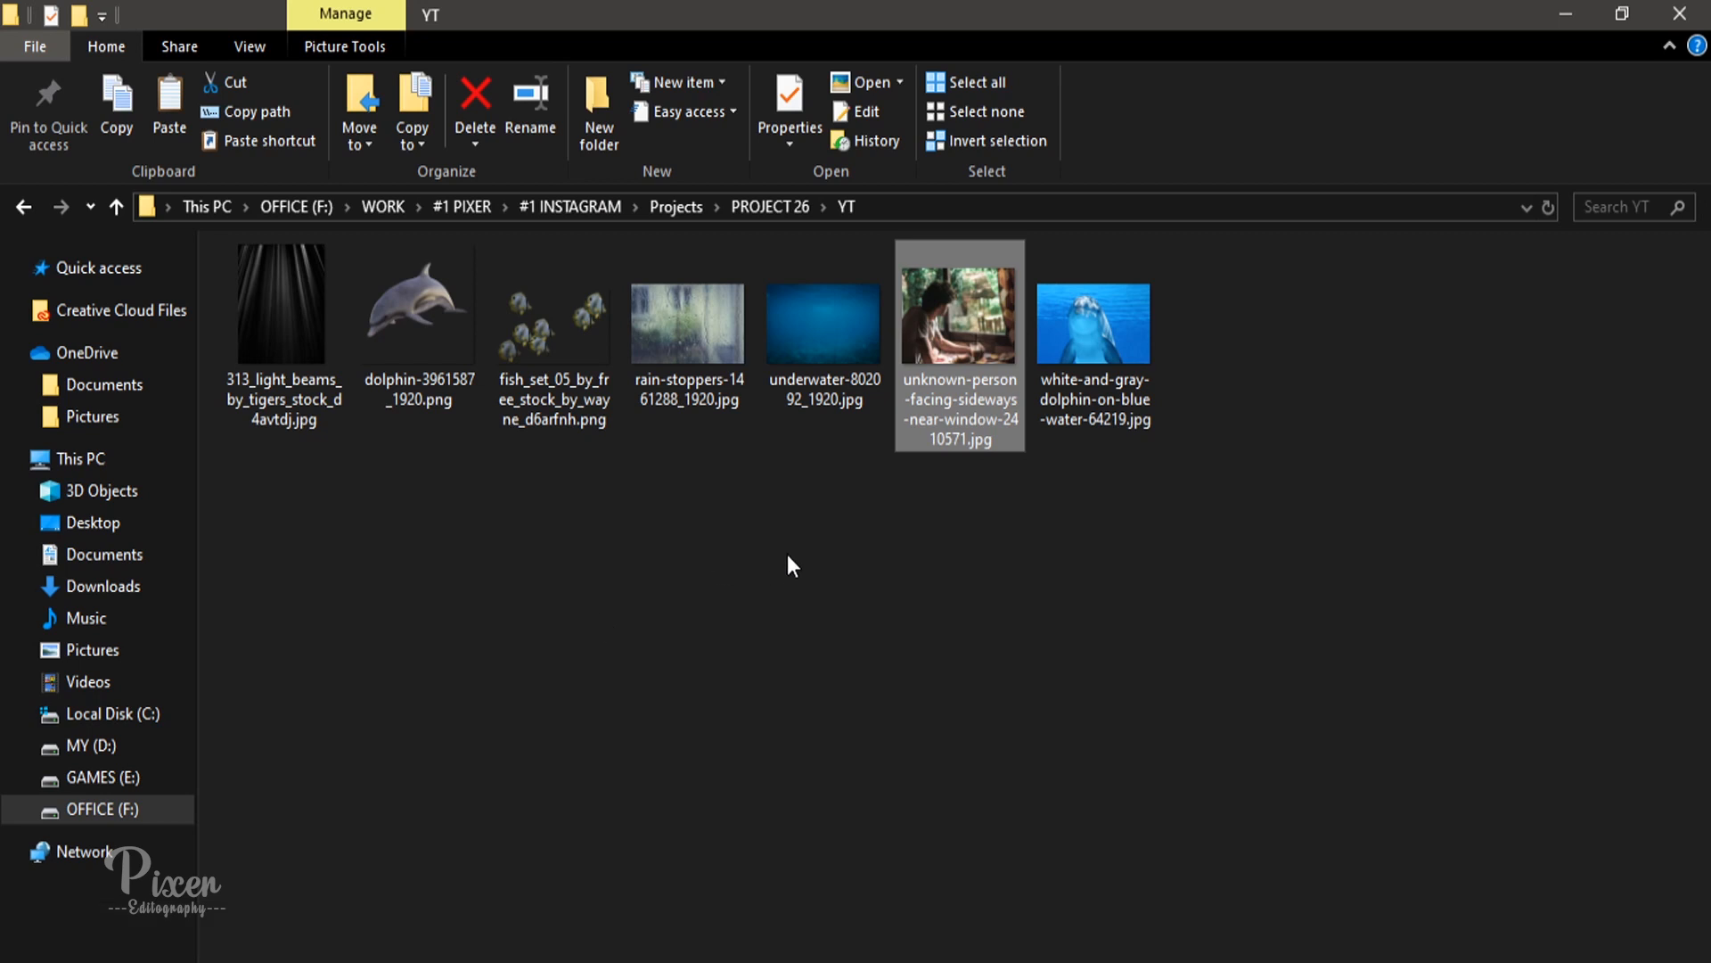
pyautogui.moveTo(1083, 332); pyautogui.dragTo(1246, 539)
pyautogui.moveTo(838, 674); pyautogui.dragTo(831, 562)
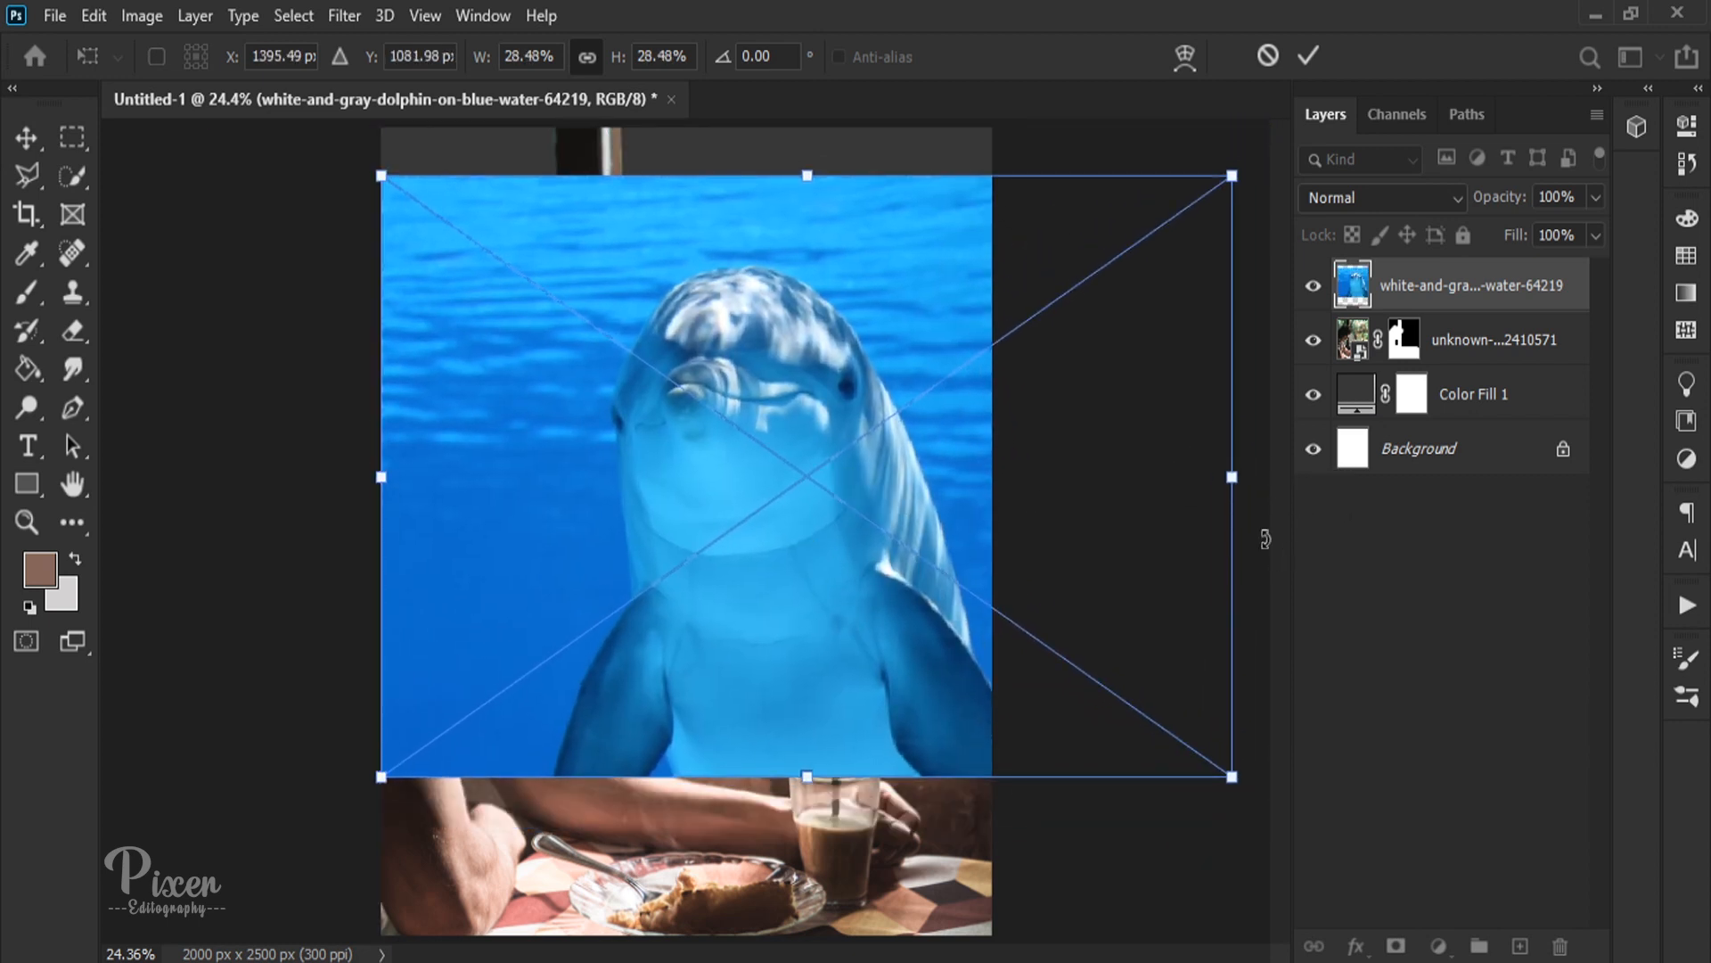
pyautogui.moveTo(1232, 477); pyautogui.dragTo(1076, 478)
pyautogui.moveTo(601, 504); pyautogui.dragTo(736, 512)
pyautogui.press('Return')
# Step: Move the dolphin layer below the man's photo layer so it sits behind the window
pyautogui.moveTo(1473, 291); pyautogui.dragTo(1478, 366)
pyautogui.scroll(-2, 971, 374)
pyautogui.click(1218, 472)
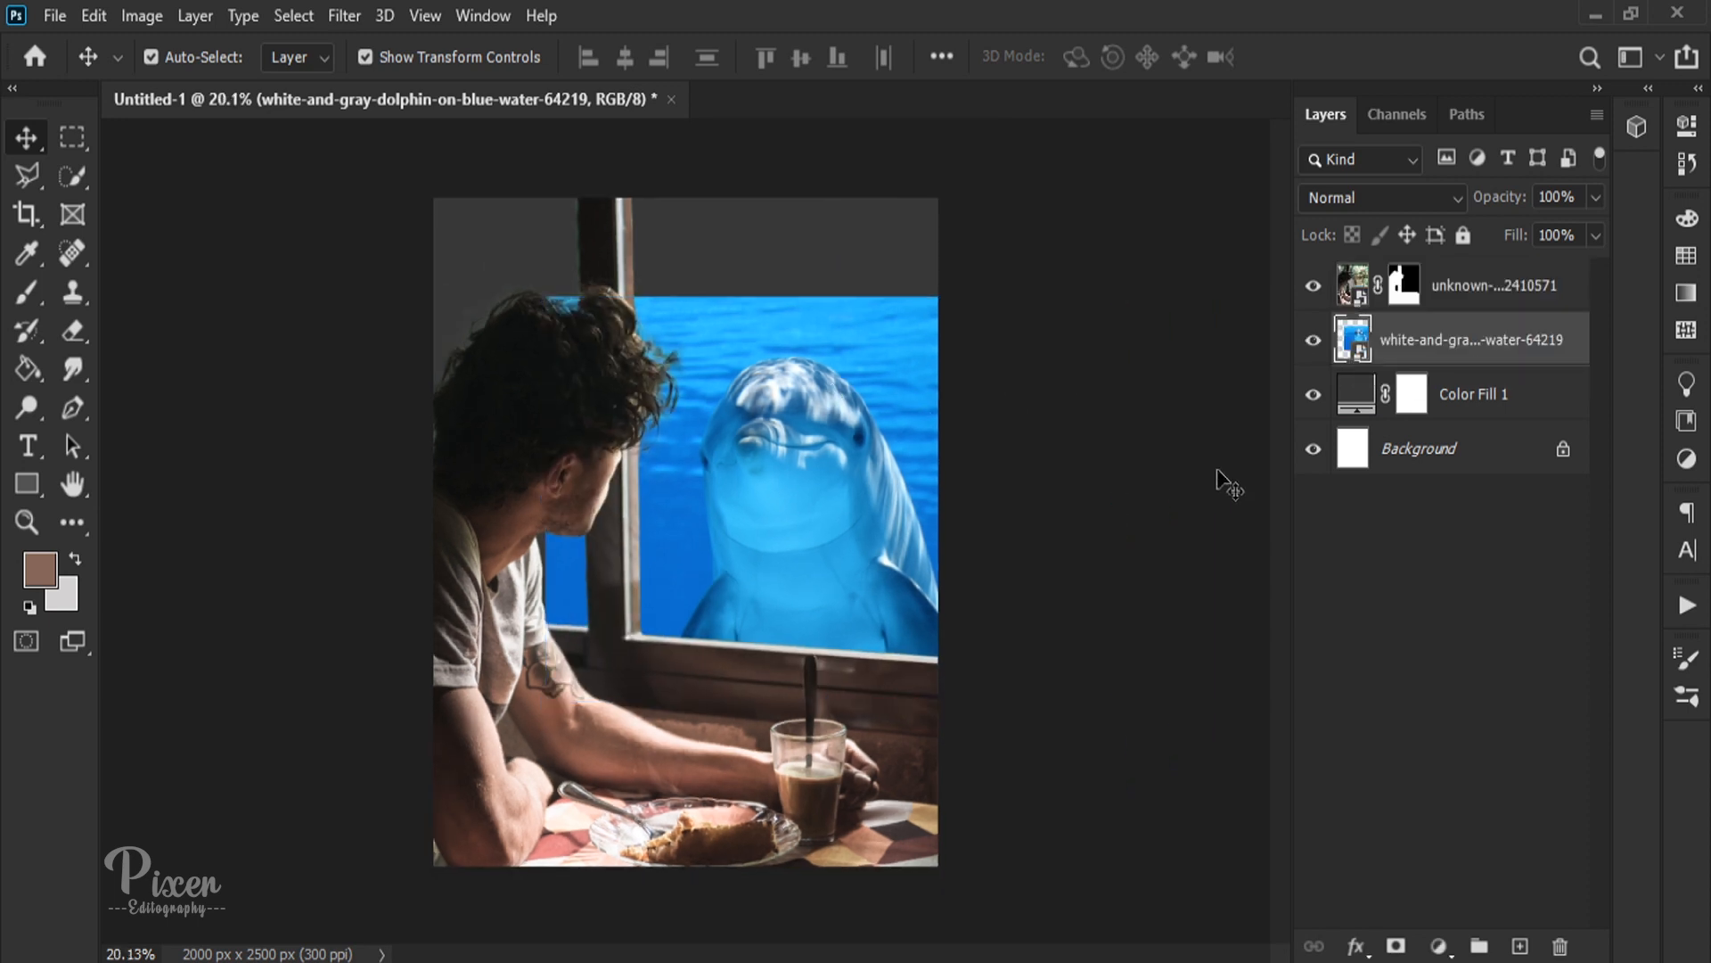
# Step: Select the dolphin with the size 125 Quick Selection tool and add a layer mask that hides the surrounding water
pyautogui.click(1355, 338)
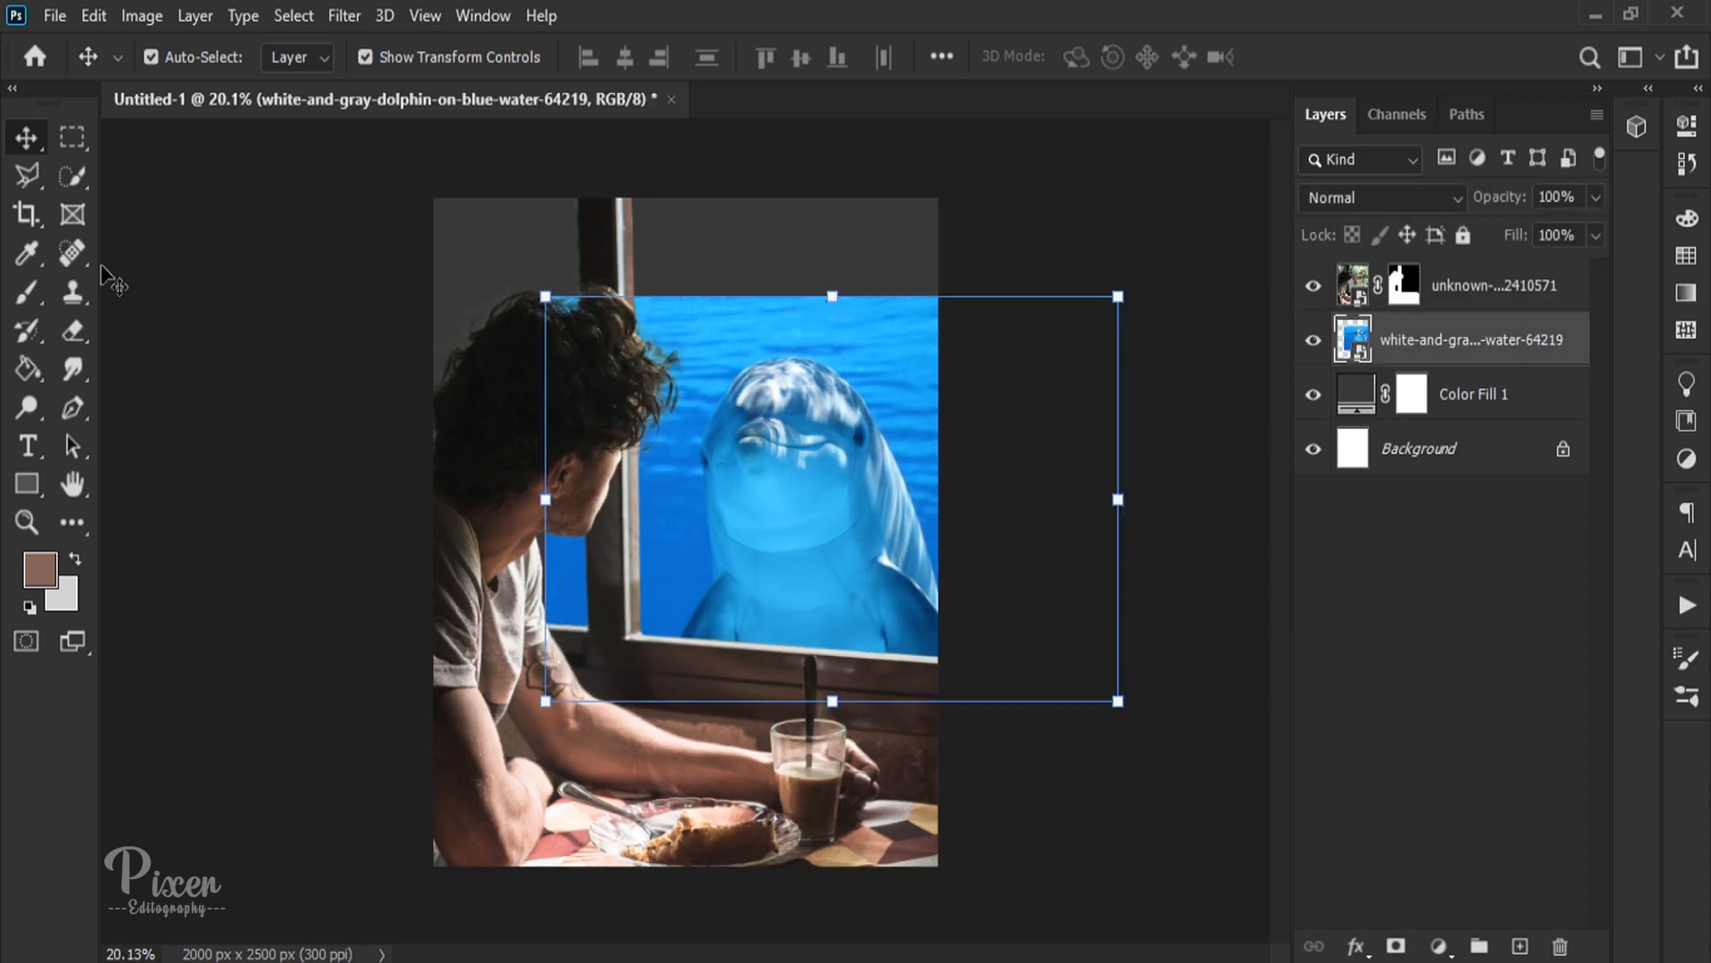
pyautogui.click(60, 182)
pyautogui.moveTo(782, 379)
pyautogui.mouseDown()
pyautogui.moveTo(749, 434)
pyautogui.moveTo(725, 605)
pyautogui.mouseUp()
pyautogui.scroll(5, 736, 426)
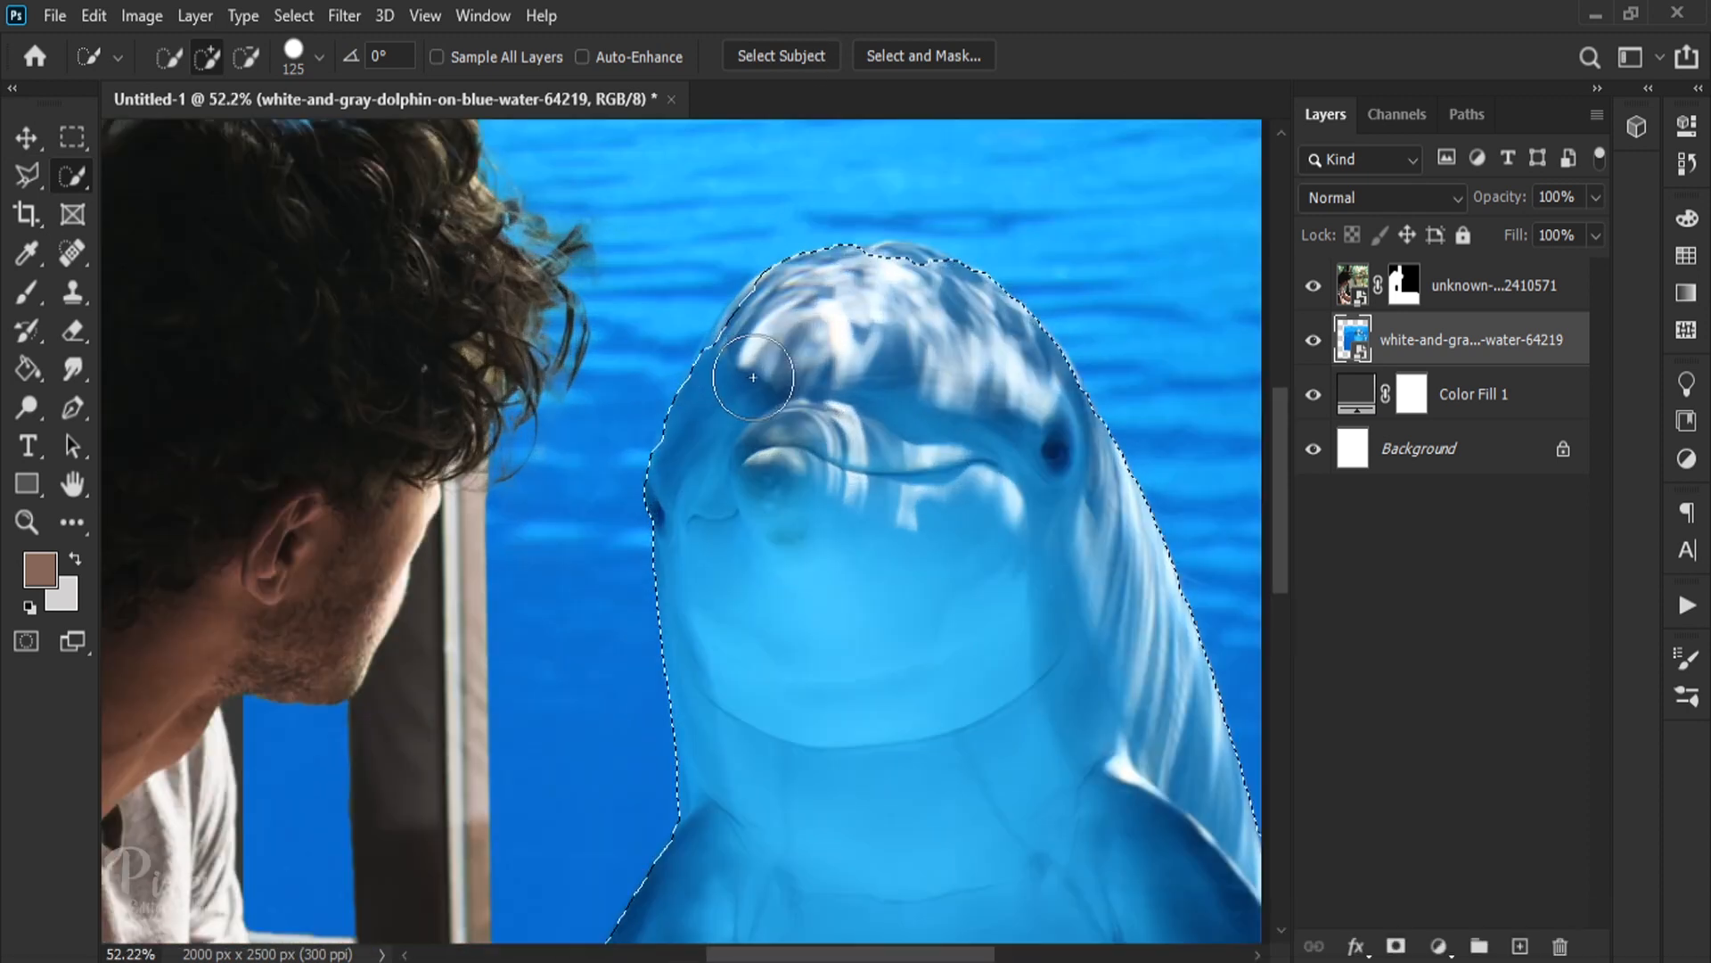
pyautogui.moveTo(747, 345)
pyautogui.mouseDown()
pyautogui.moveTo(802, 290)
pyautogui.moveTo(886, 275)
pyautogui.mouseUp()
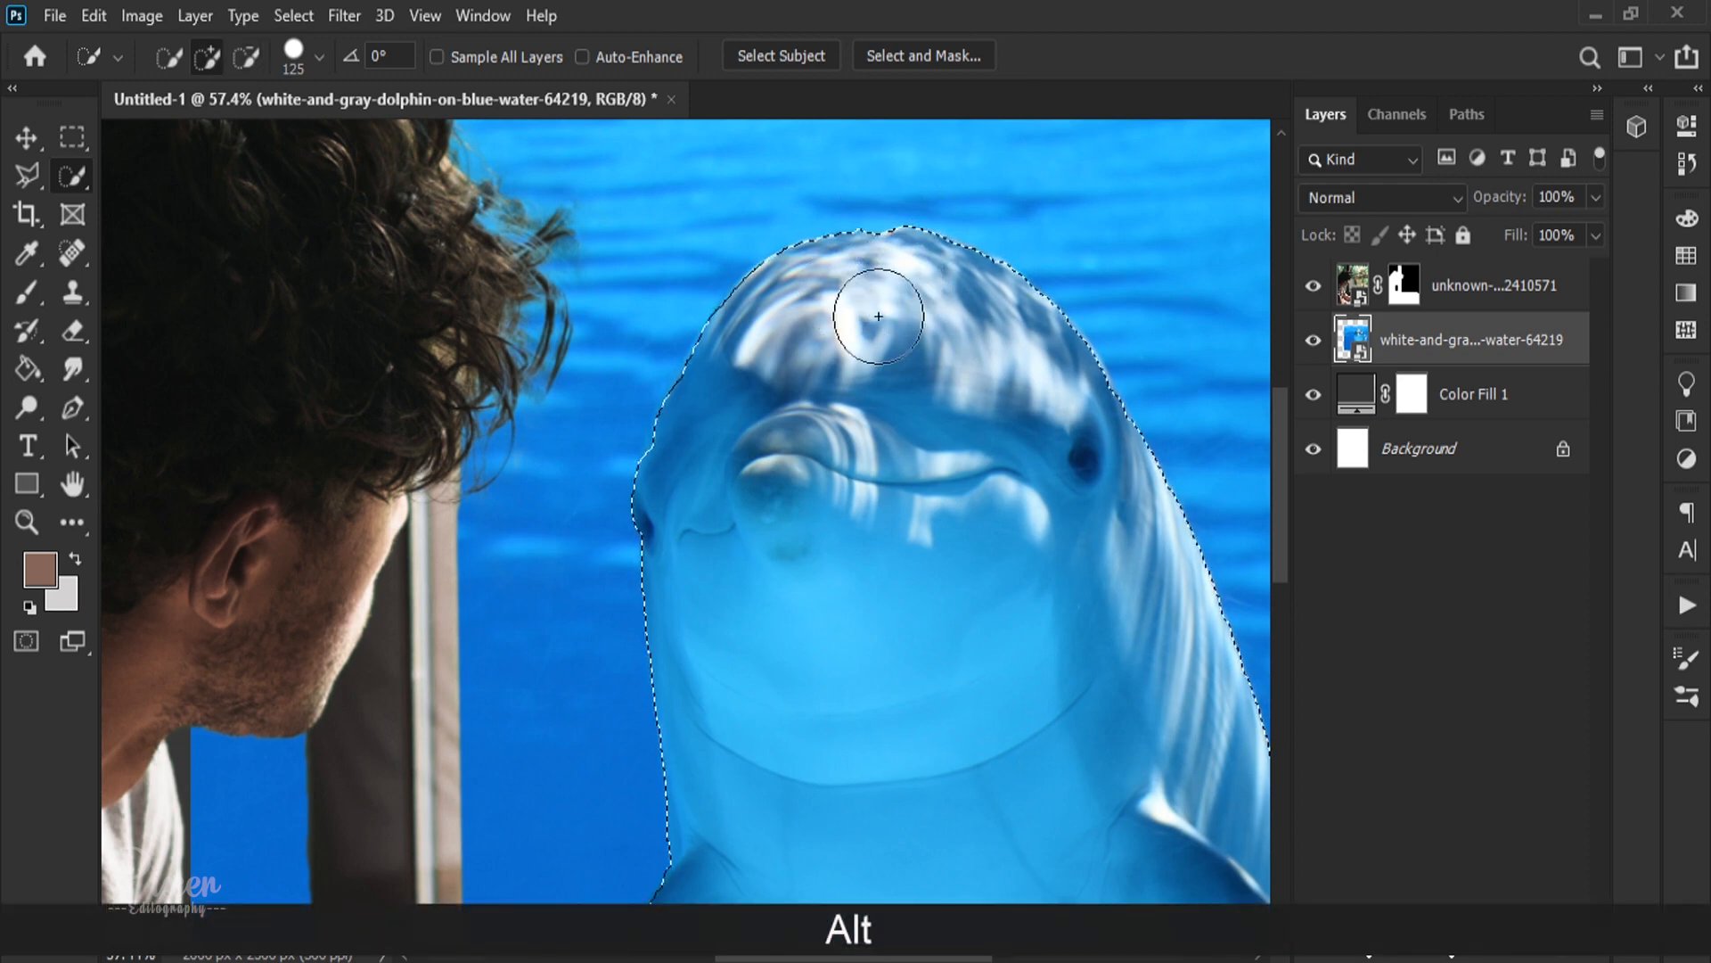
pyautogui.scroll(-3, 870, 313)
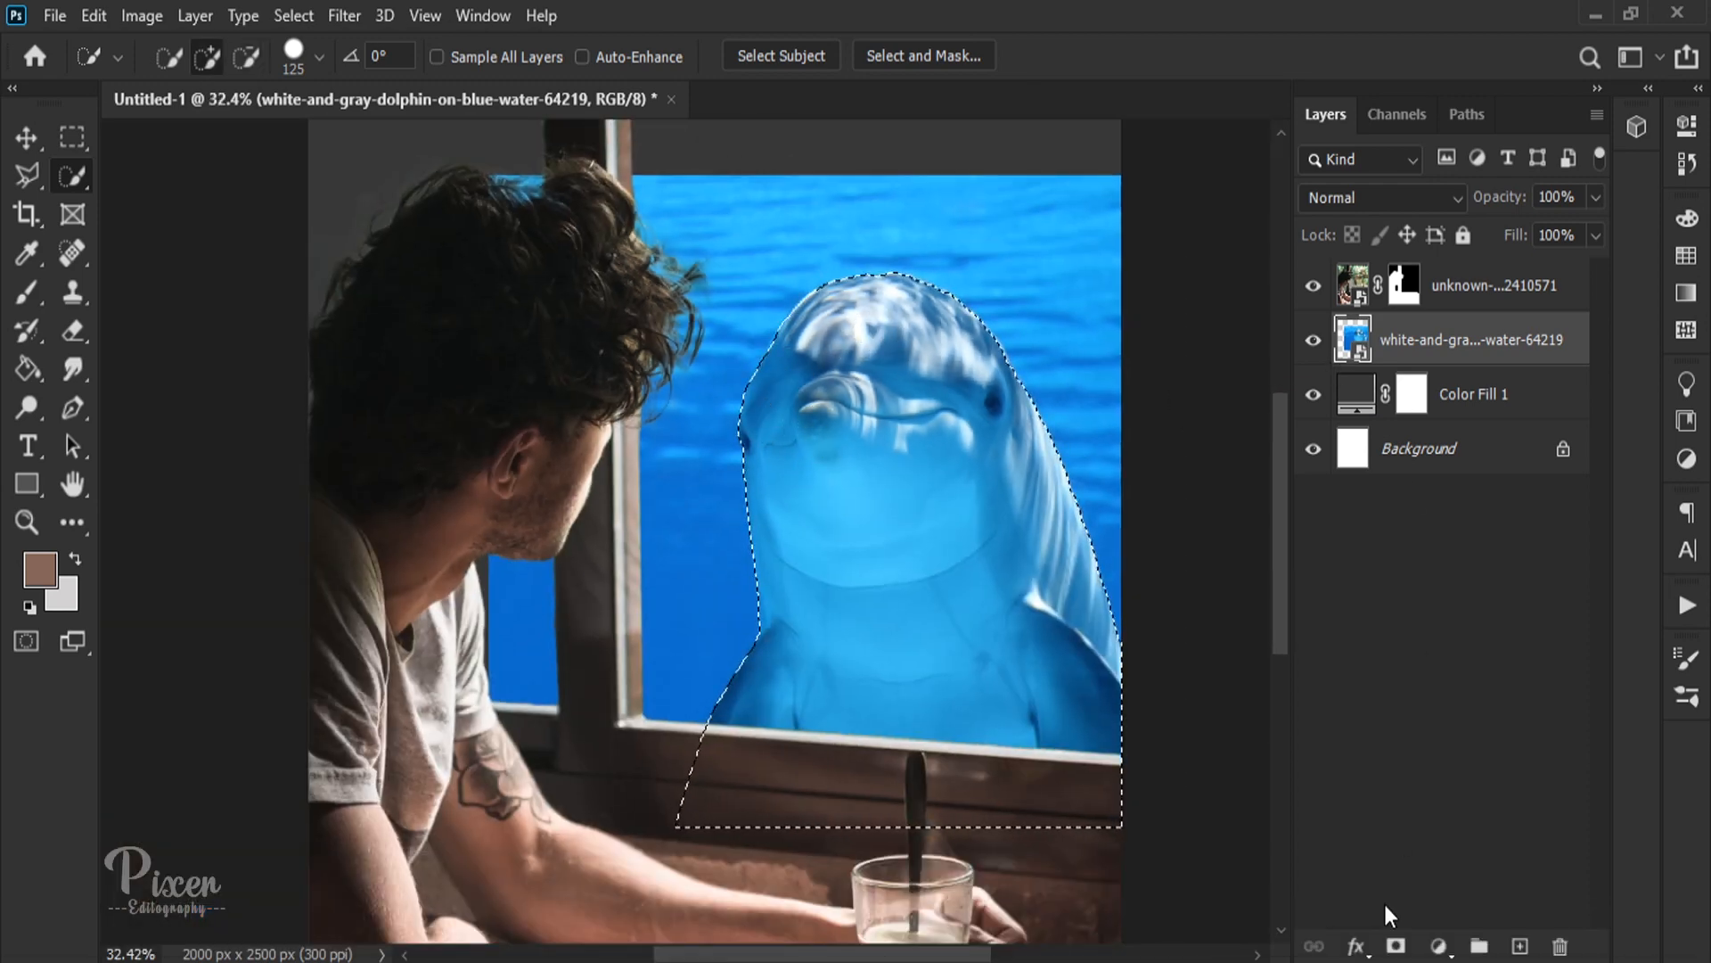
pyautogui.click(1396, 945)
pyautogui.scroll(-2, 865, 523)
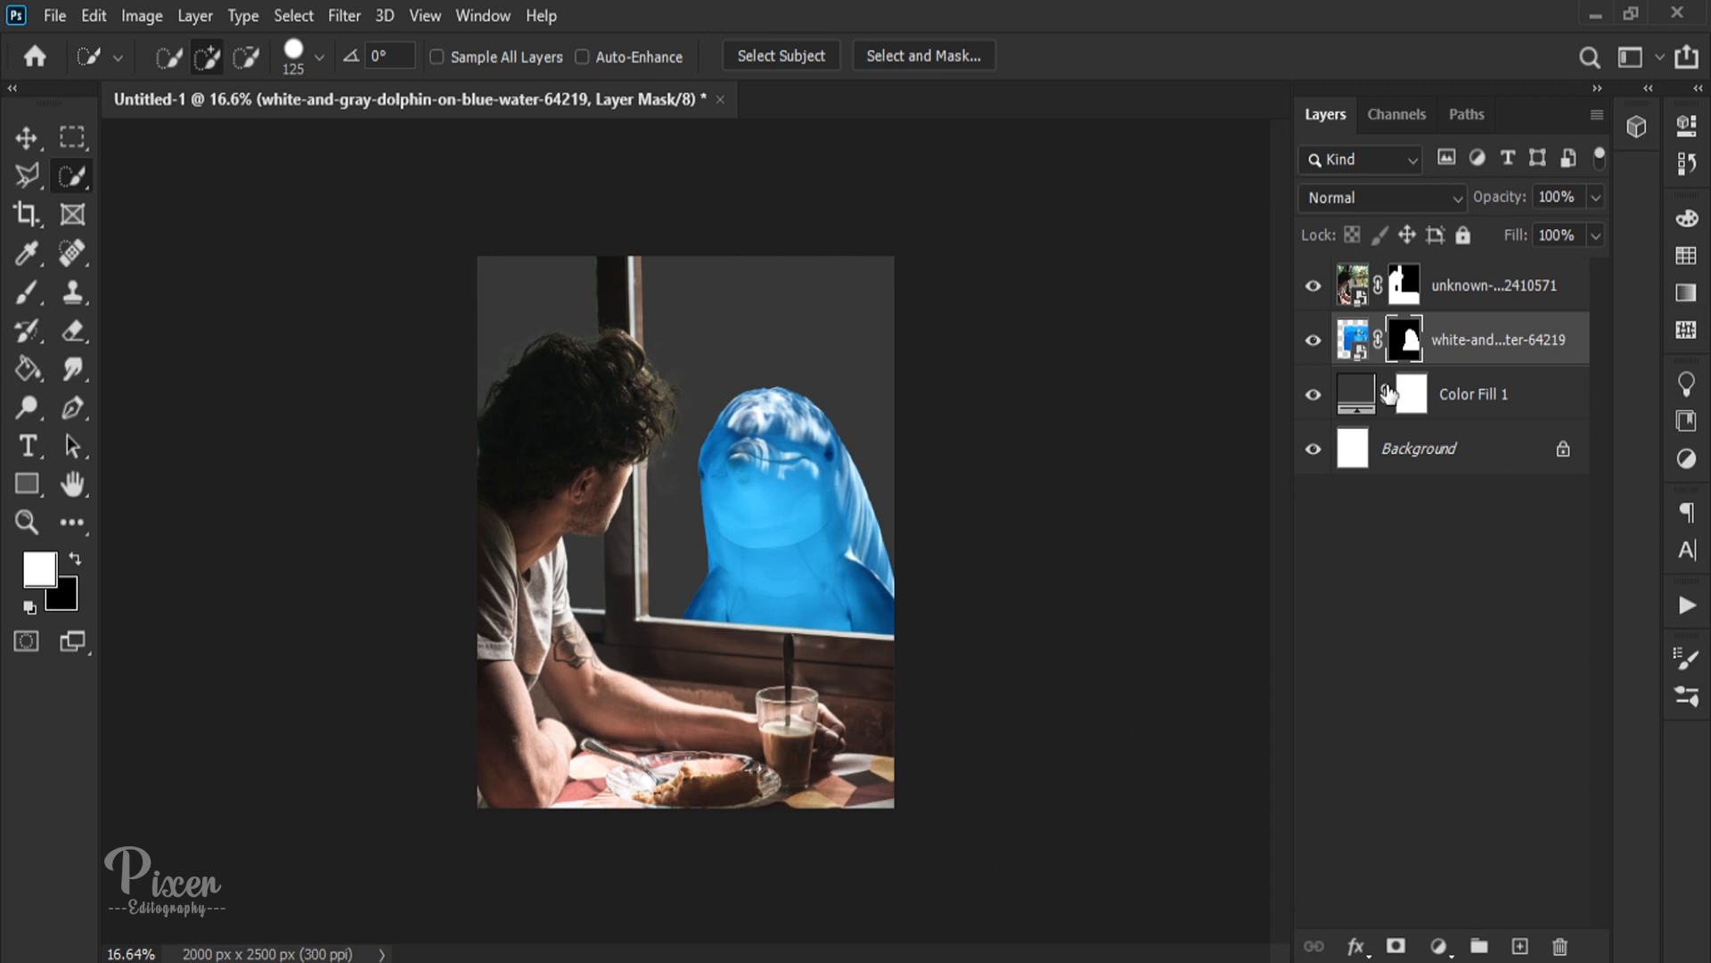
# Step: Refine the dolphin's mask in Select and Mask with Feather 4.8 px, Contrast 0% and Shift Edge -7%
pyautogui.doubleClick(1404, 339)
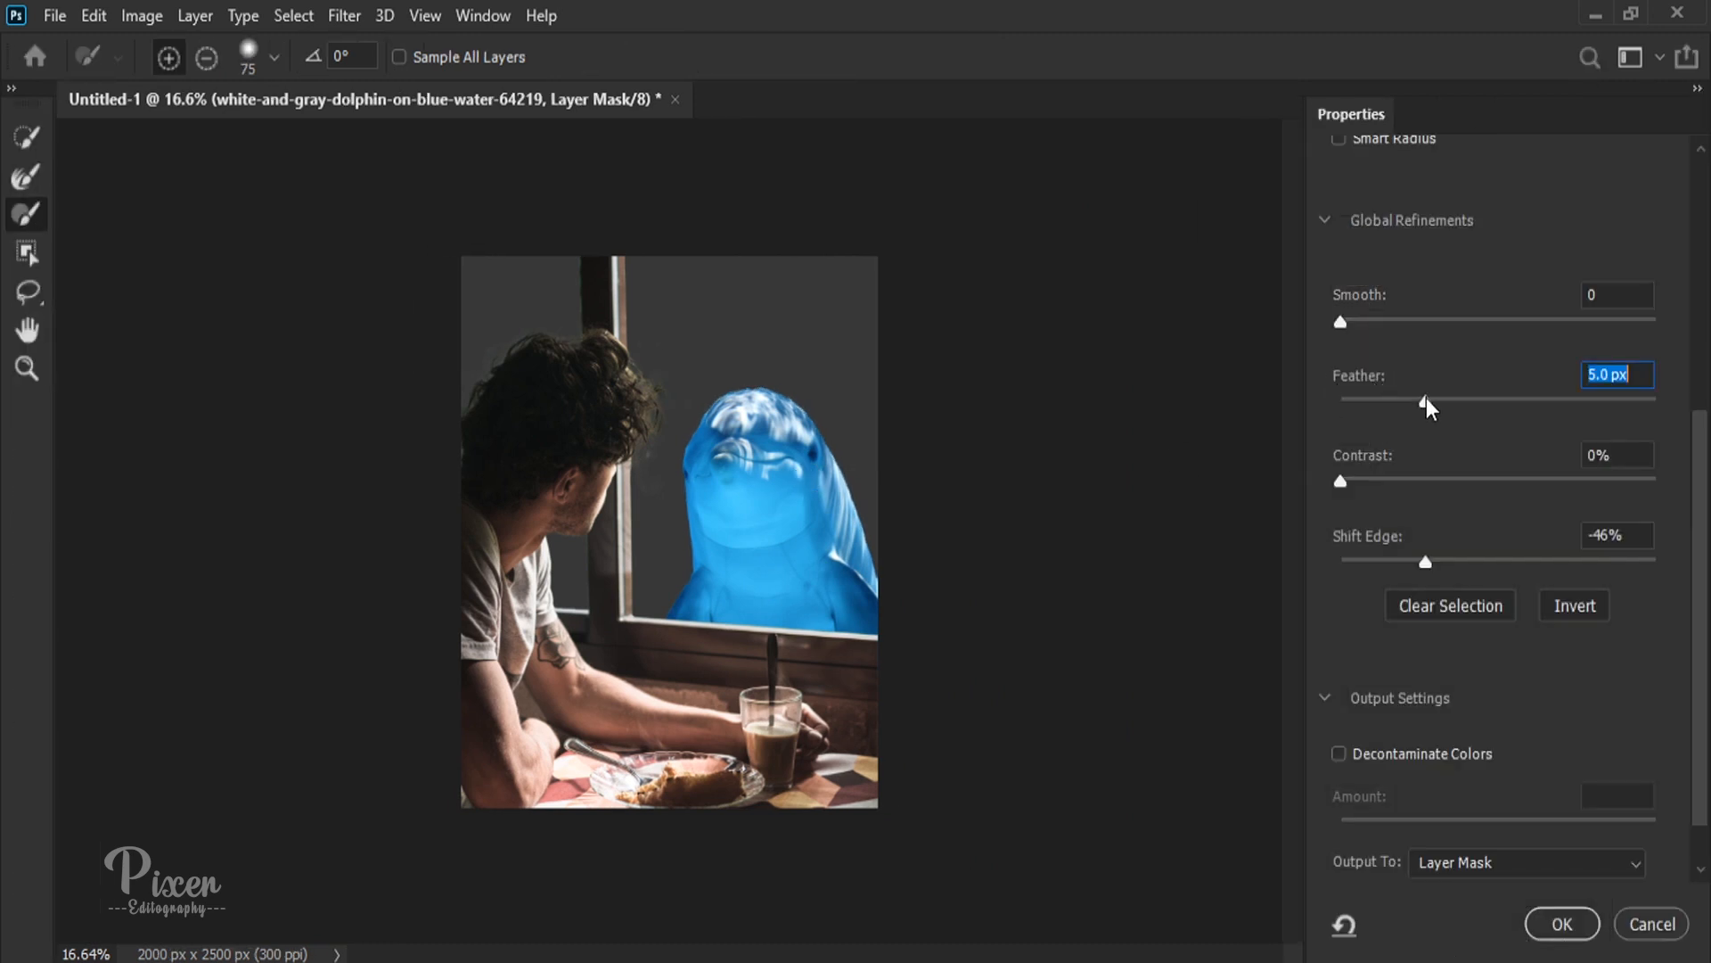
pyautogui.moveTo(1424, 398)
pyautogui.mouseDown()
pyautogui.moveTo(1532, 397)
pyautogui.moveTo(1391, 399)
pyautogui.mouseUp()
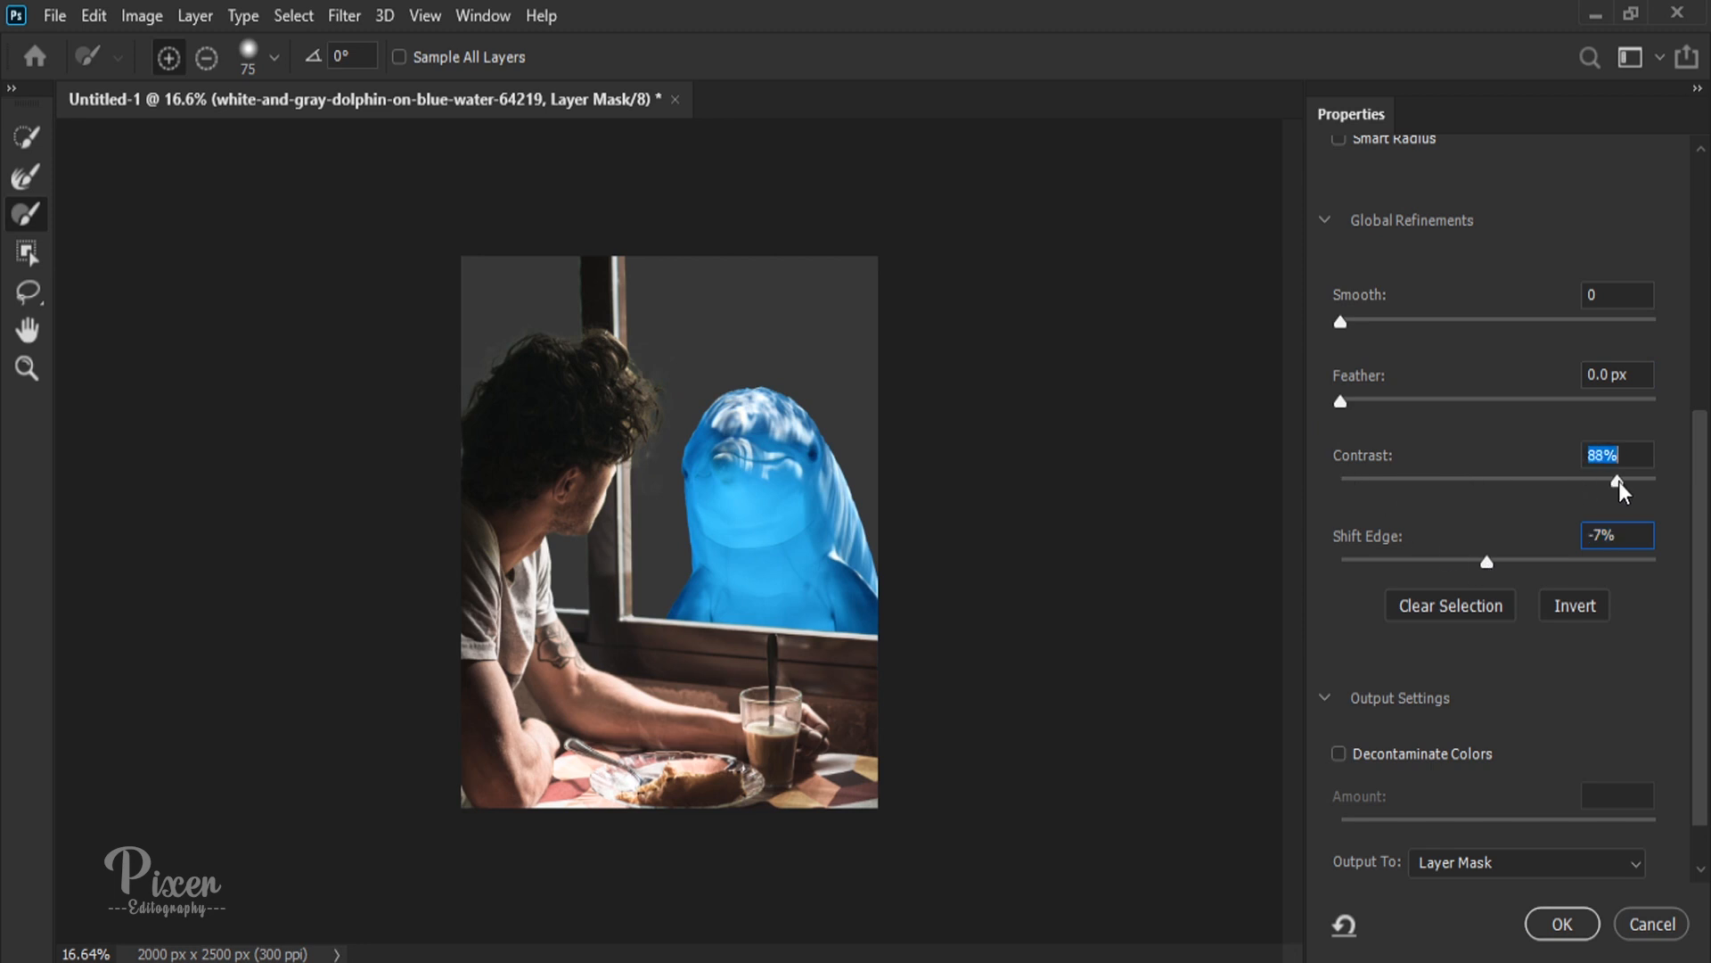
pyautogui.moveTo(1371, 399); pyautogui.dragTo(1422, 416)
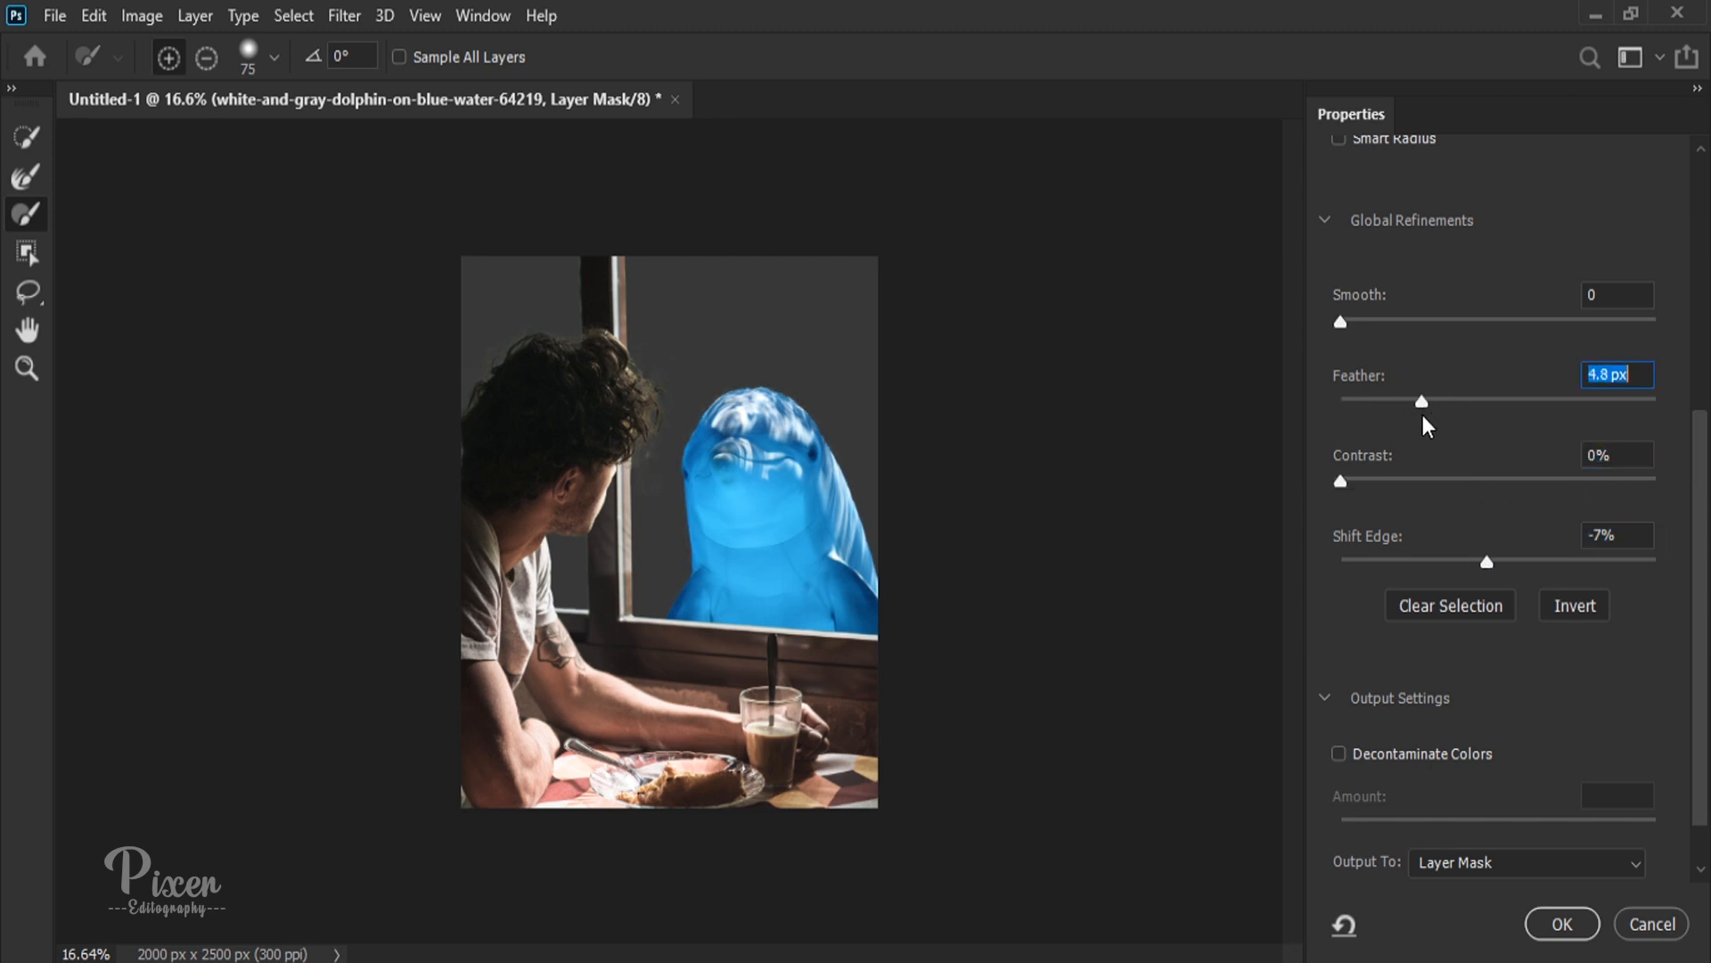
pyautogui.click(1575, 933)
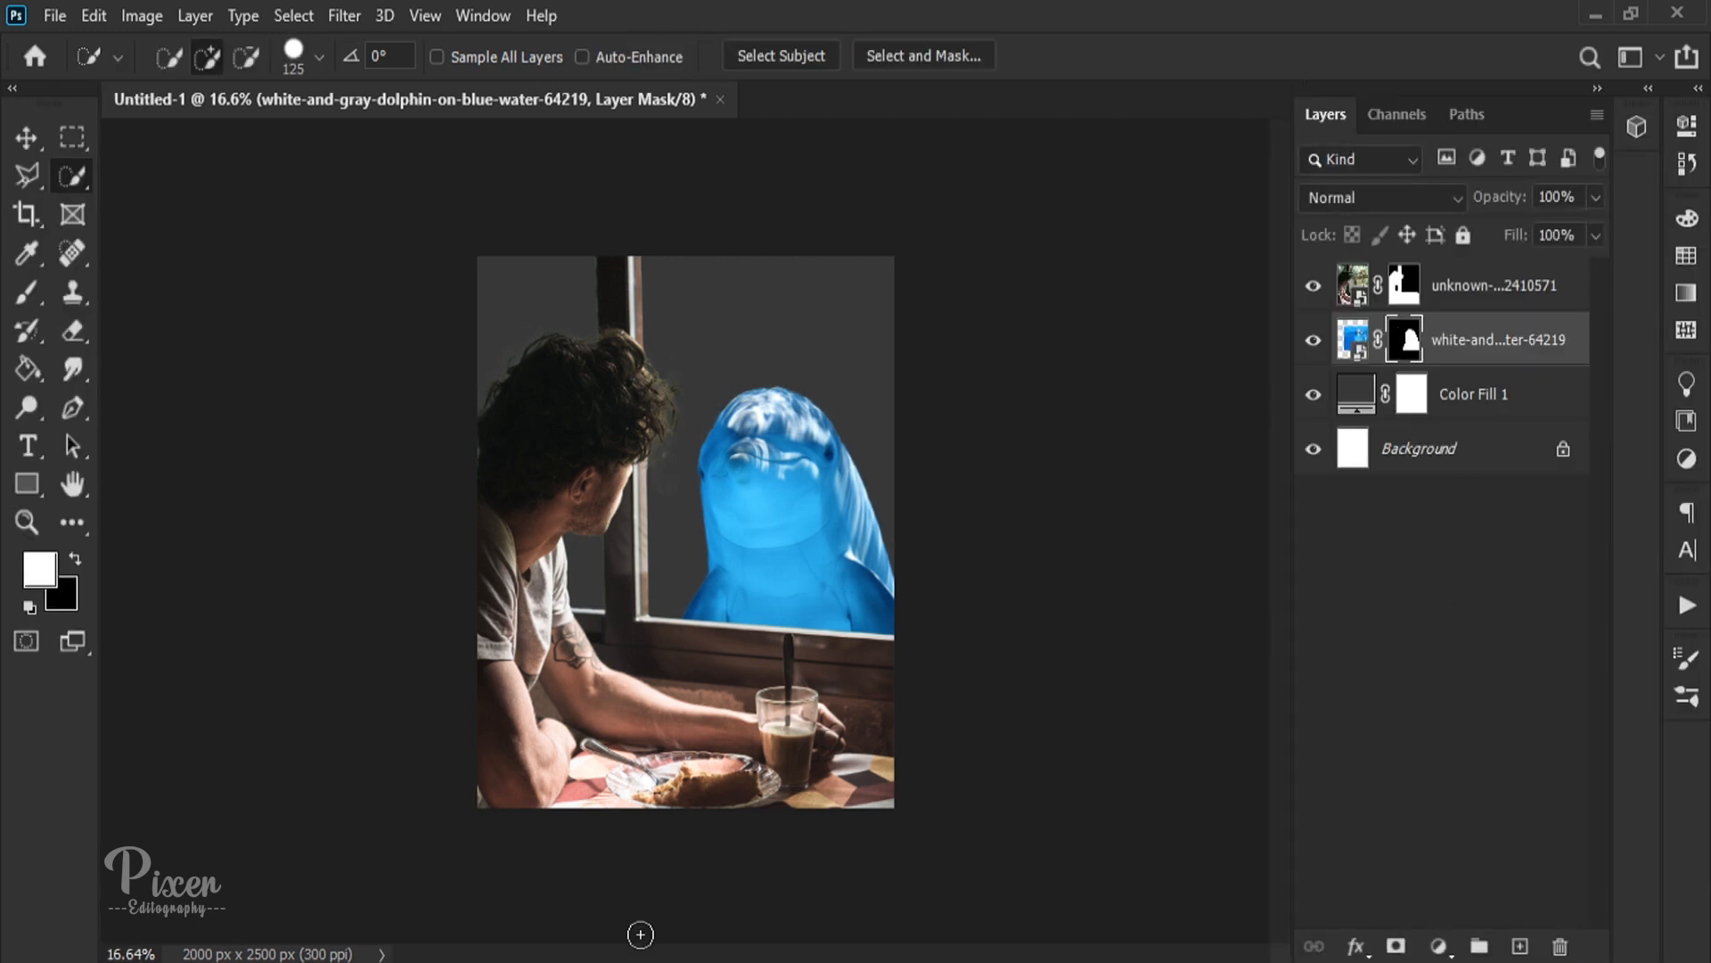
# Step: Place underwater-802092_1920.jpg from the YT folder, scaled over the canvas, and move its layer below the dolphin
pyautogui.click(221, 959)
pyautogui.moveTo(836, 345); pyautogui.dragTo(596, 584)
pyautogui.moveTo(894, 532); pyautogui.dragTo(1125, 535)
pyautogui.moveTo(943, 598); pyautogui.dragTo(862, 487)
pyautogui.moveTo(1049, 430); pyautogui.dragTo(1454, 431)
pyautogui.moveTo(1151, 534); pyautogui.dragTo(943, 557)
pyautogui.press('Return')
pyautogui.moveTo(1455, 378); pyautogui.dragTo(1451, 429)
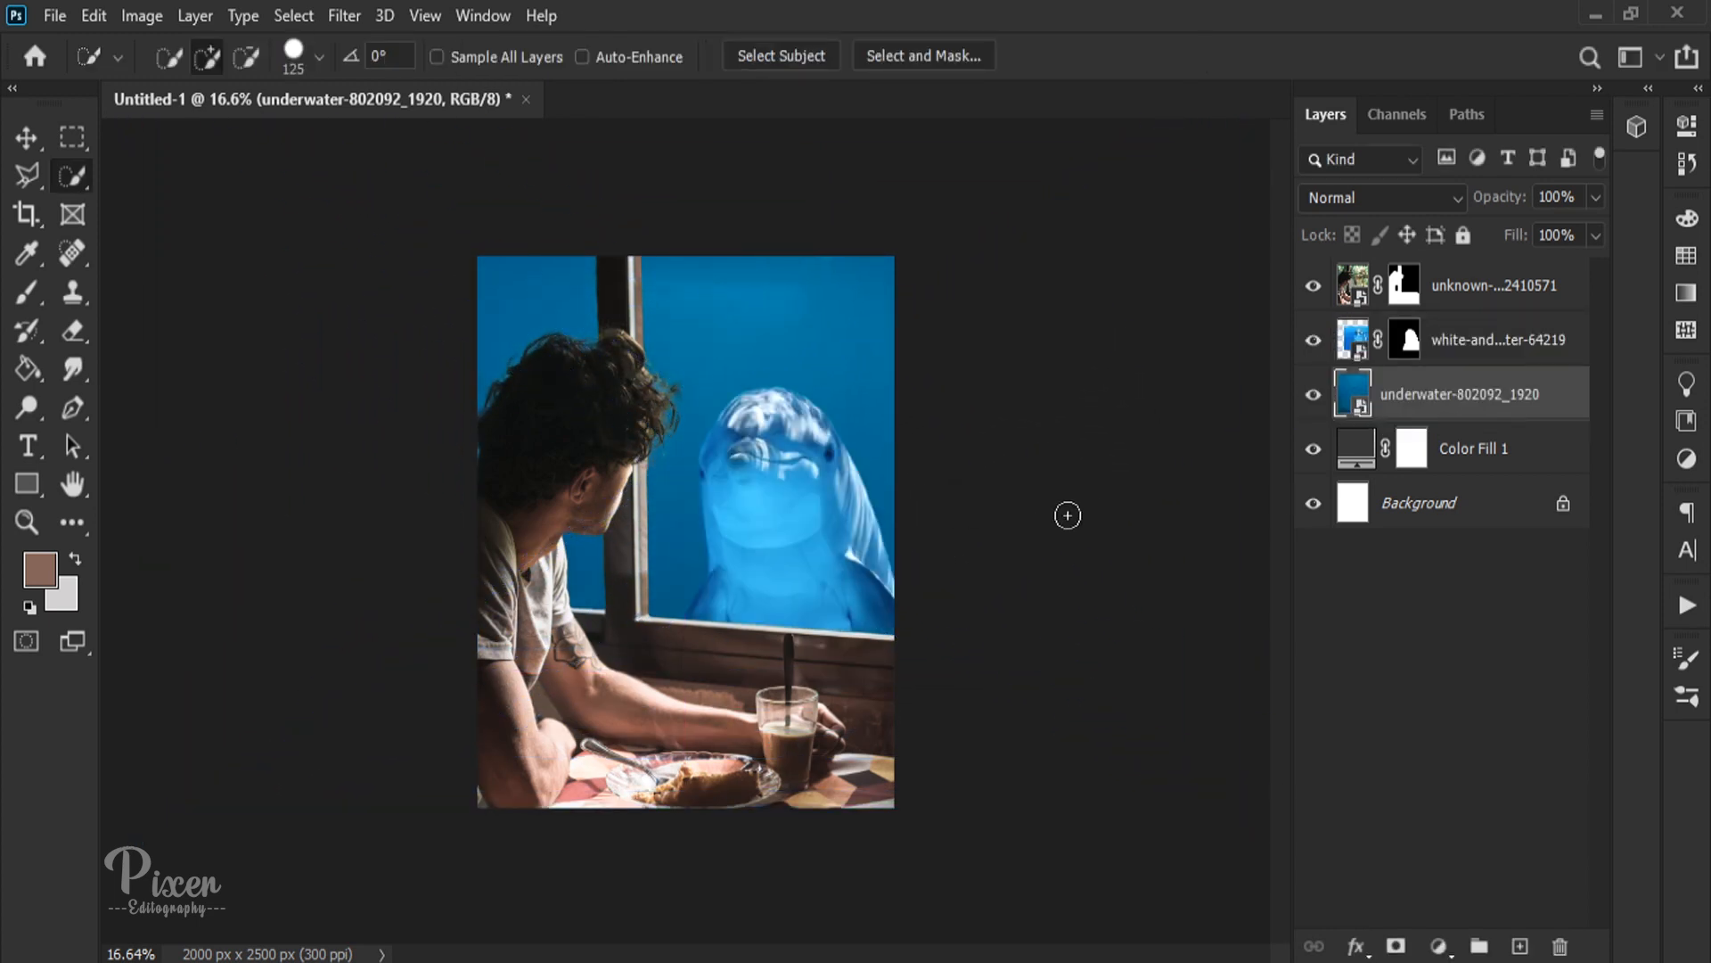
# Step: Try alternative blend modes, including Divide, on the underwater layer and return it to Normal
pyautogui.click(1447, 345)
pyautogui.click(1397, 200)
pyautogui.click(1397, 200)
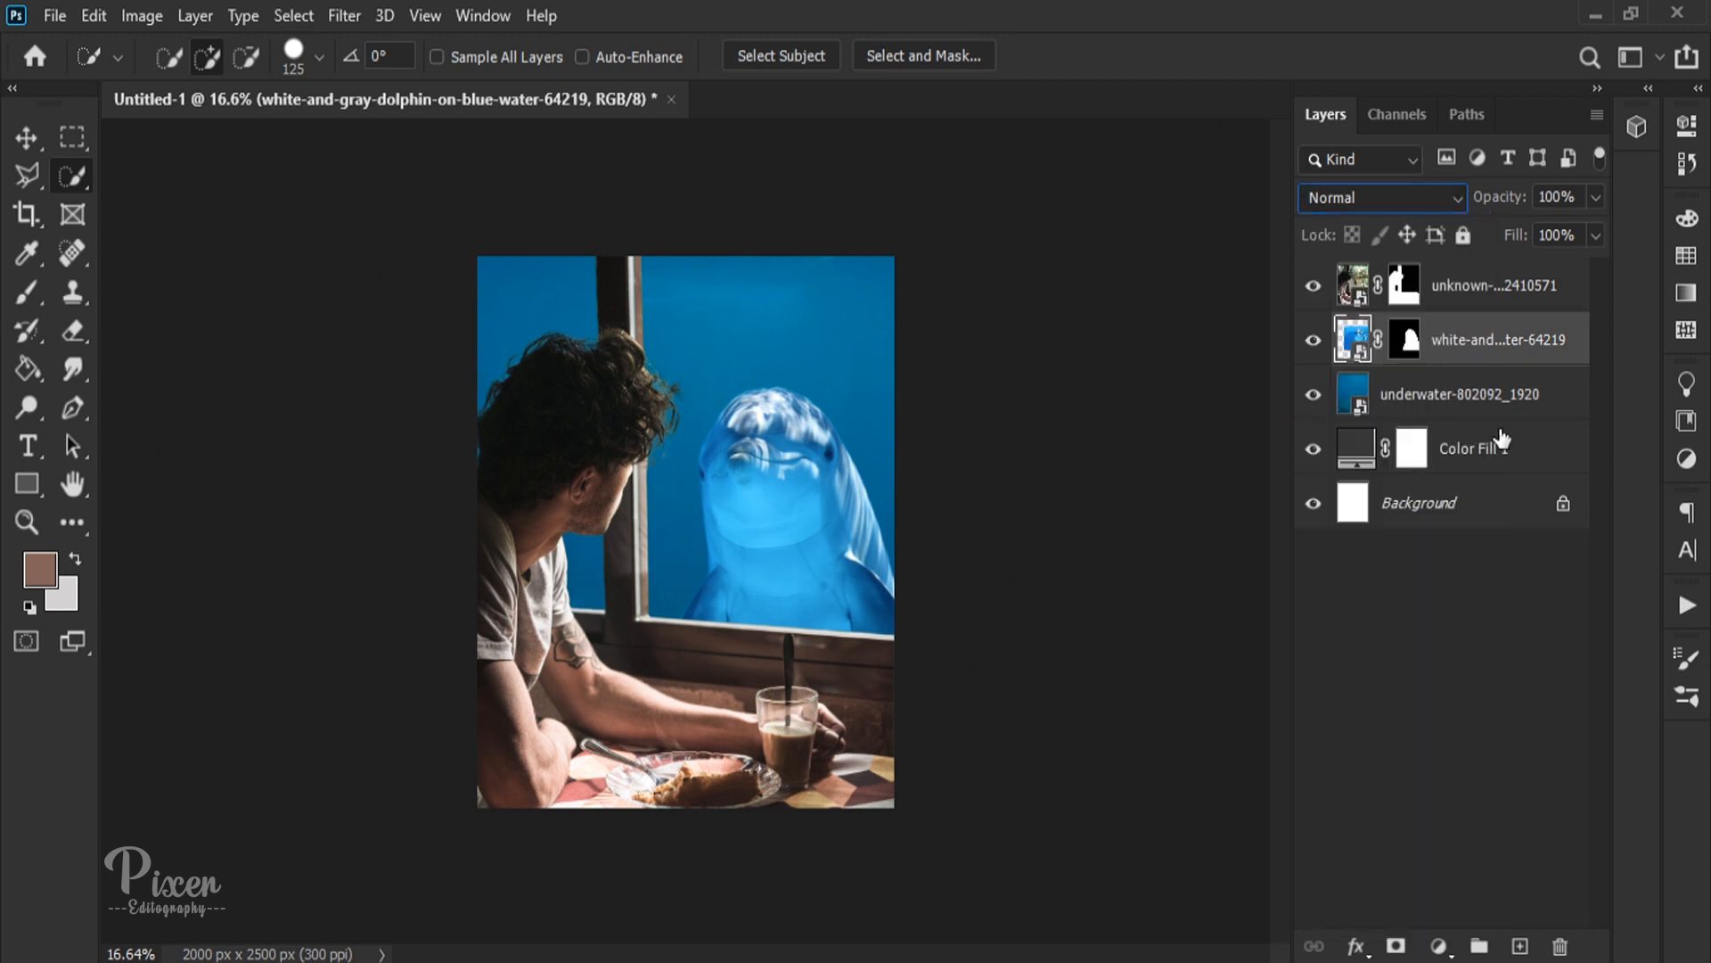
pyautogui.click(1476, 383)
pyautogui.click(1422, 210)
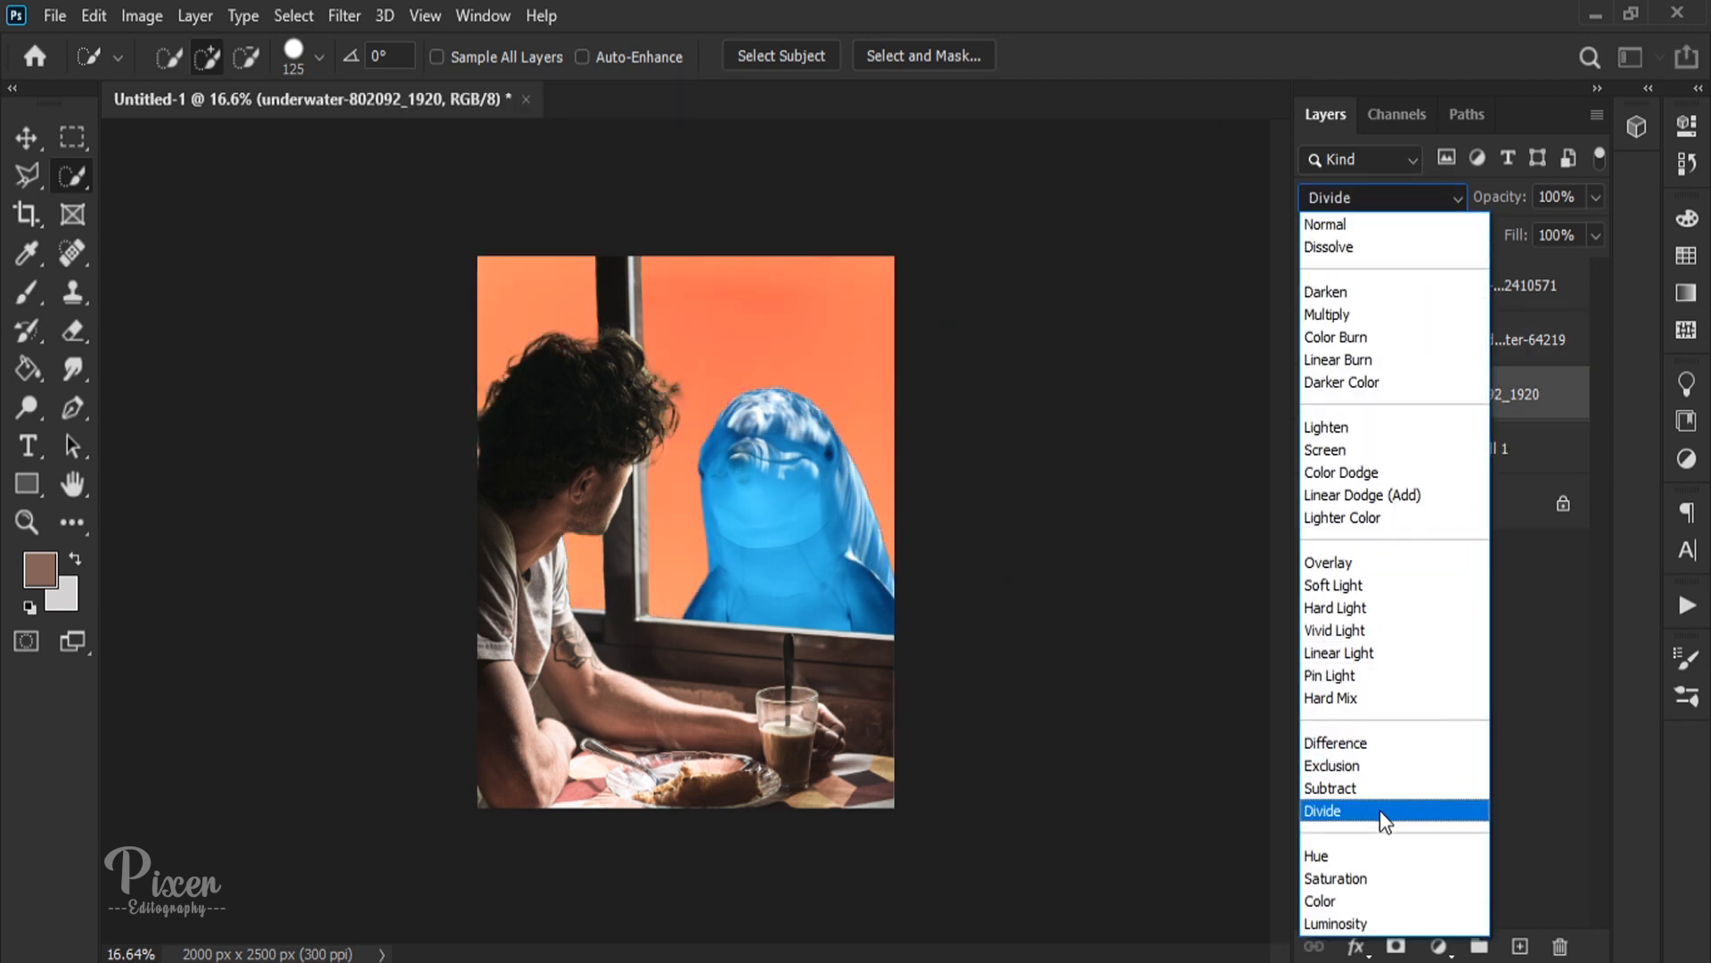
pyautogui.click(1326, 225)
# Step: Scale down the underwater image and reposition it so it still covers both window panes
pyautogui.click(27, 139)
pyautogui.scroll(-5, 490, 261)
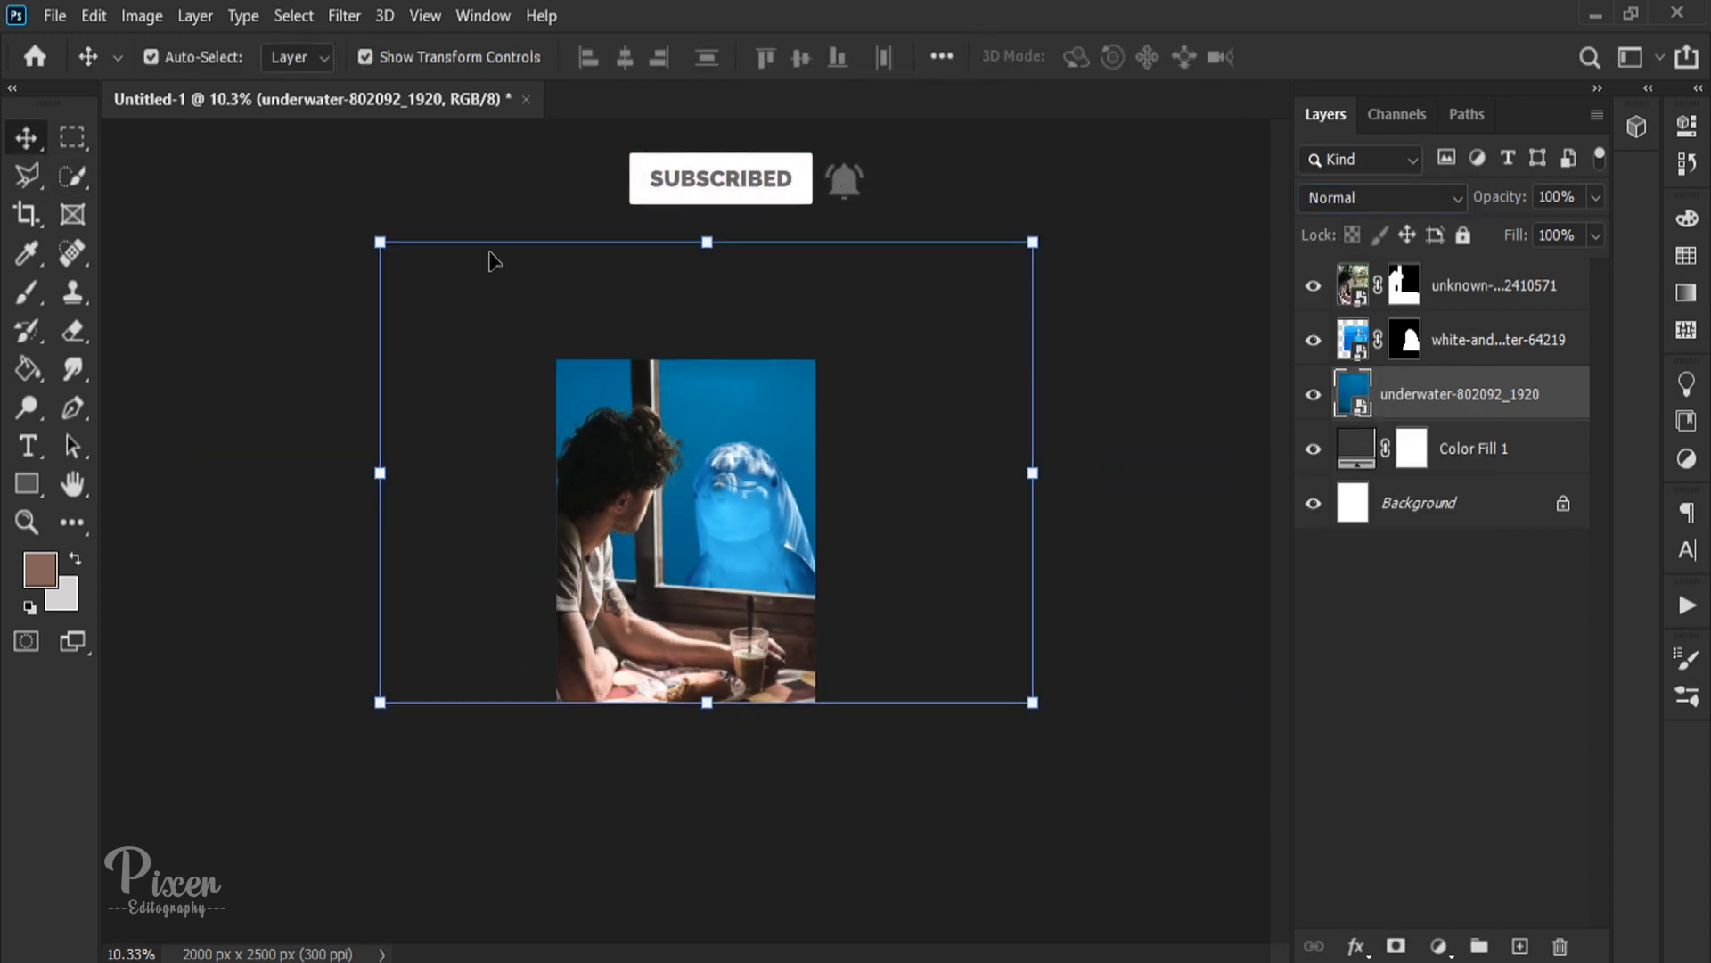
pyautogui.moveTo(758, 405); pyautogui.dragTo(762, 361)
pyautogui.hotkey('ctrl', 't')
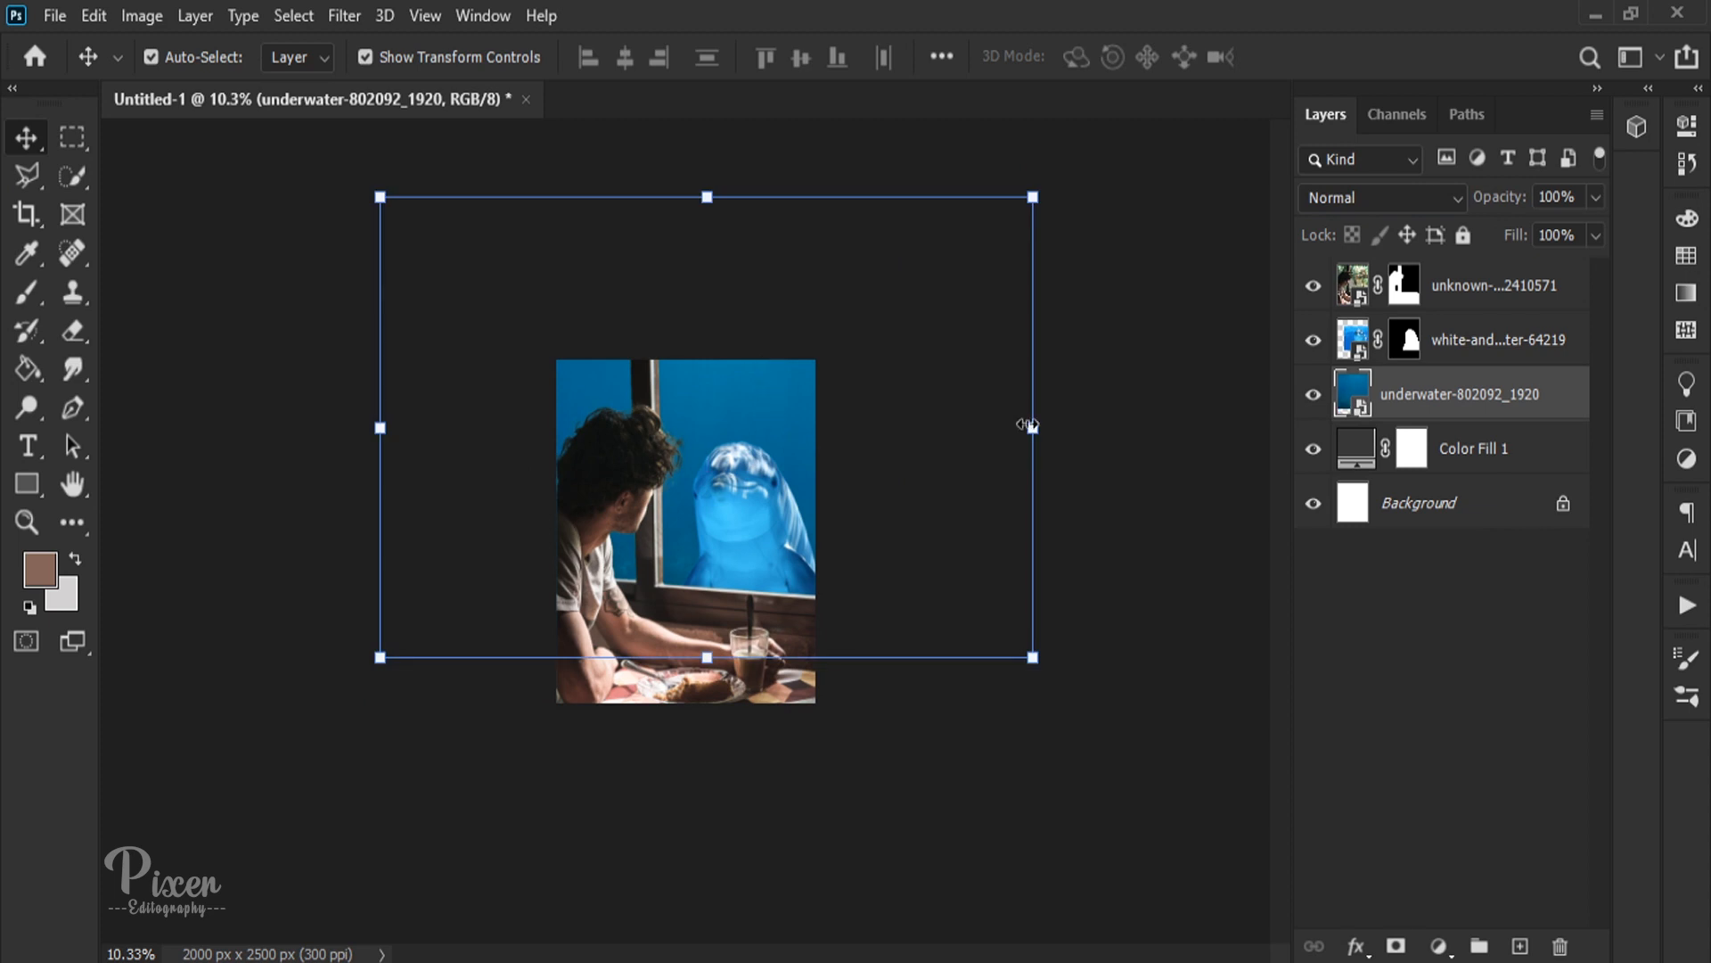
pyautogui.moveTo(1034, 428); pyautogui.dragTo(804, 426)
pyautogui.moveTo(747, 433); pyautogui.dragTo(846, 468)
pyautogui.press('Return')
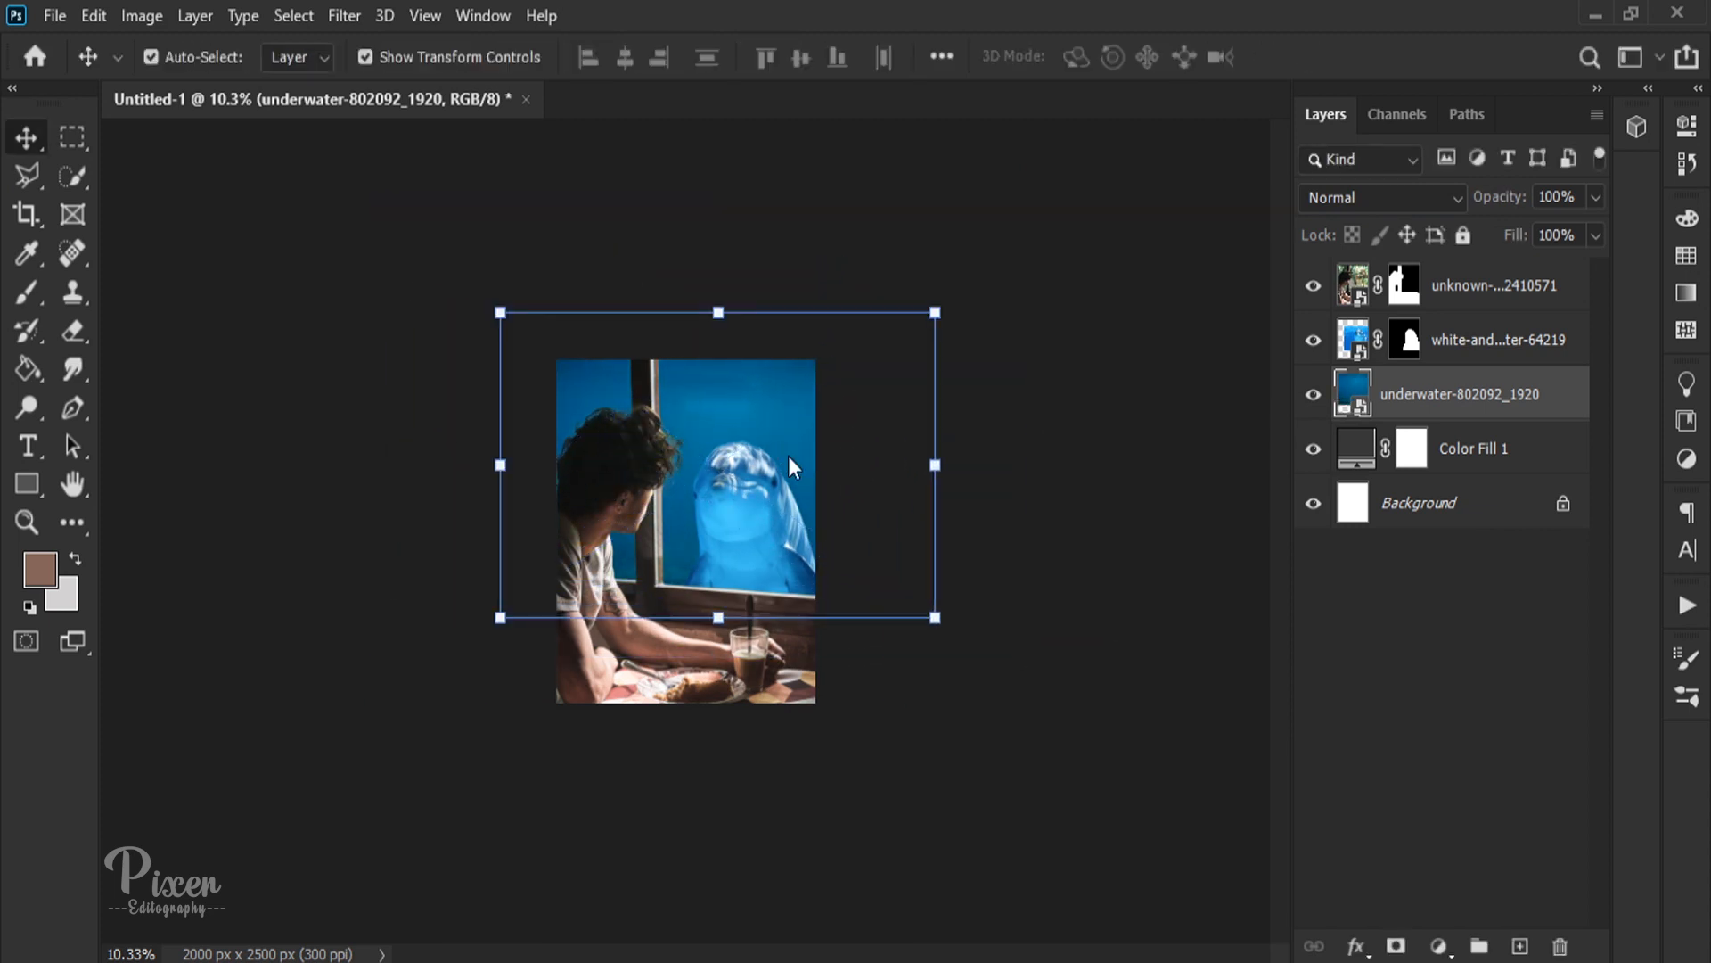
pyautogui.click(956, 466)
pyautogui.hotkey('ctrl', '0')
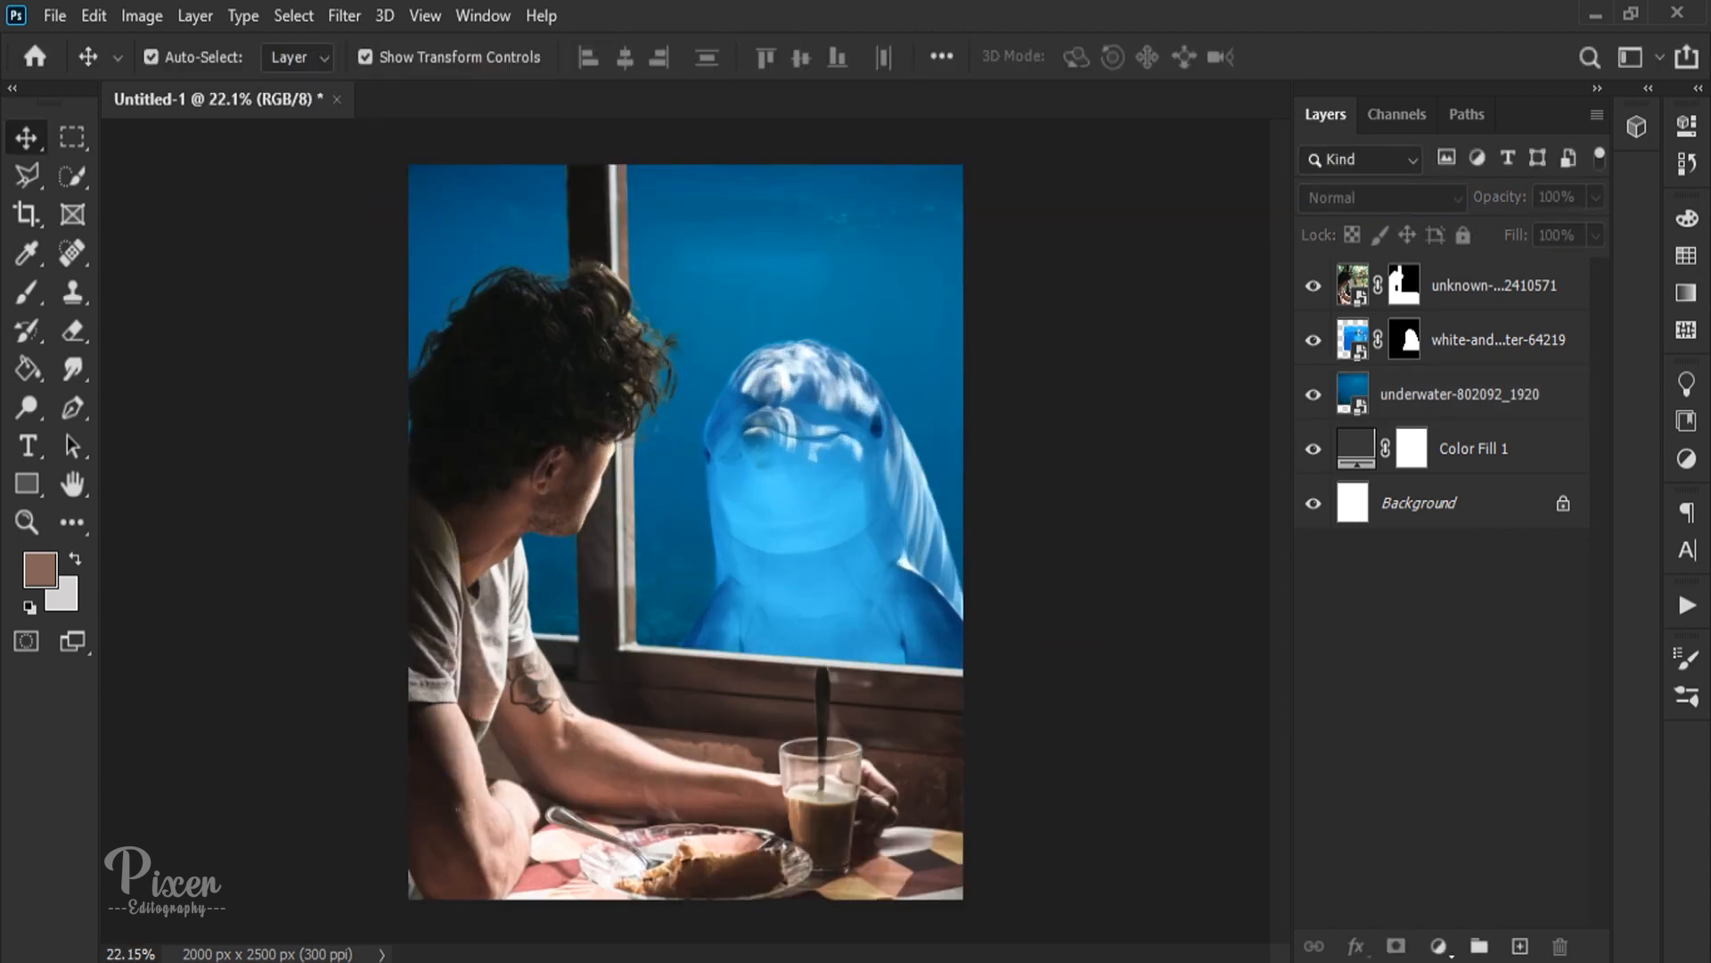
# Step: Place the 313_light_beams image from the YT folder below the dolphin layer and clip it to the underwater layer
pyautogui.moveTo(214, 958)
pyautogui.click(237, 929)
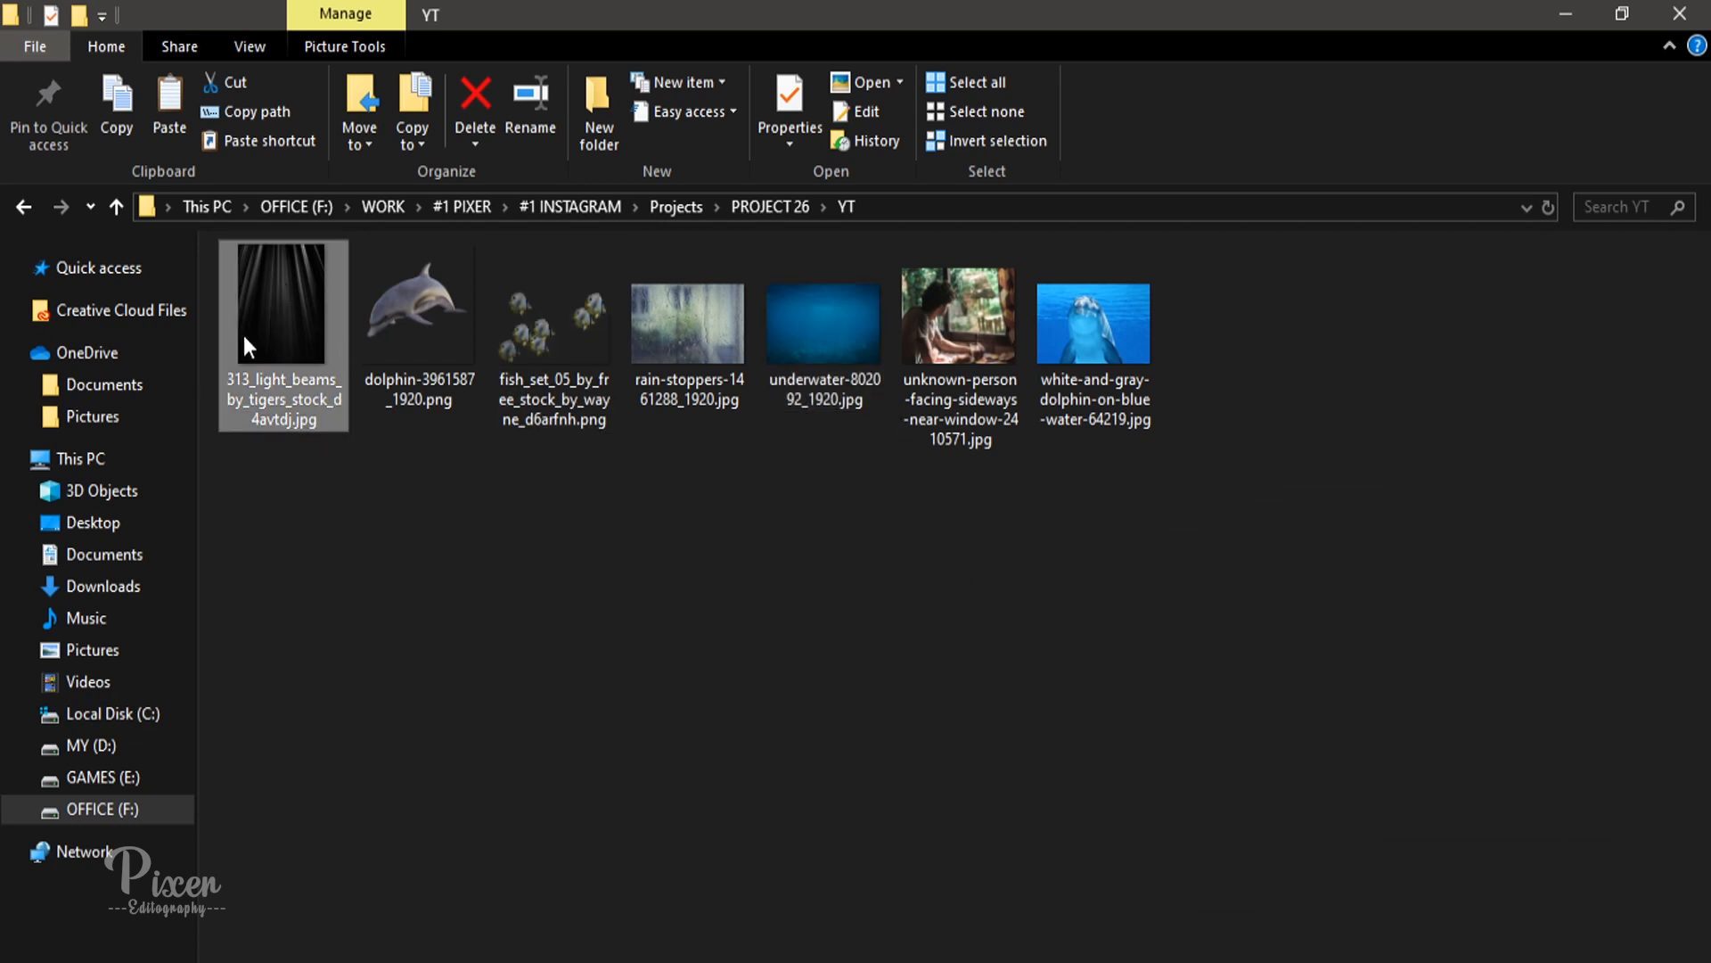
pyautogui.moveTo(248, 346); pyautogui.dragTo(776, 598)
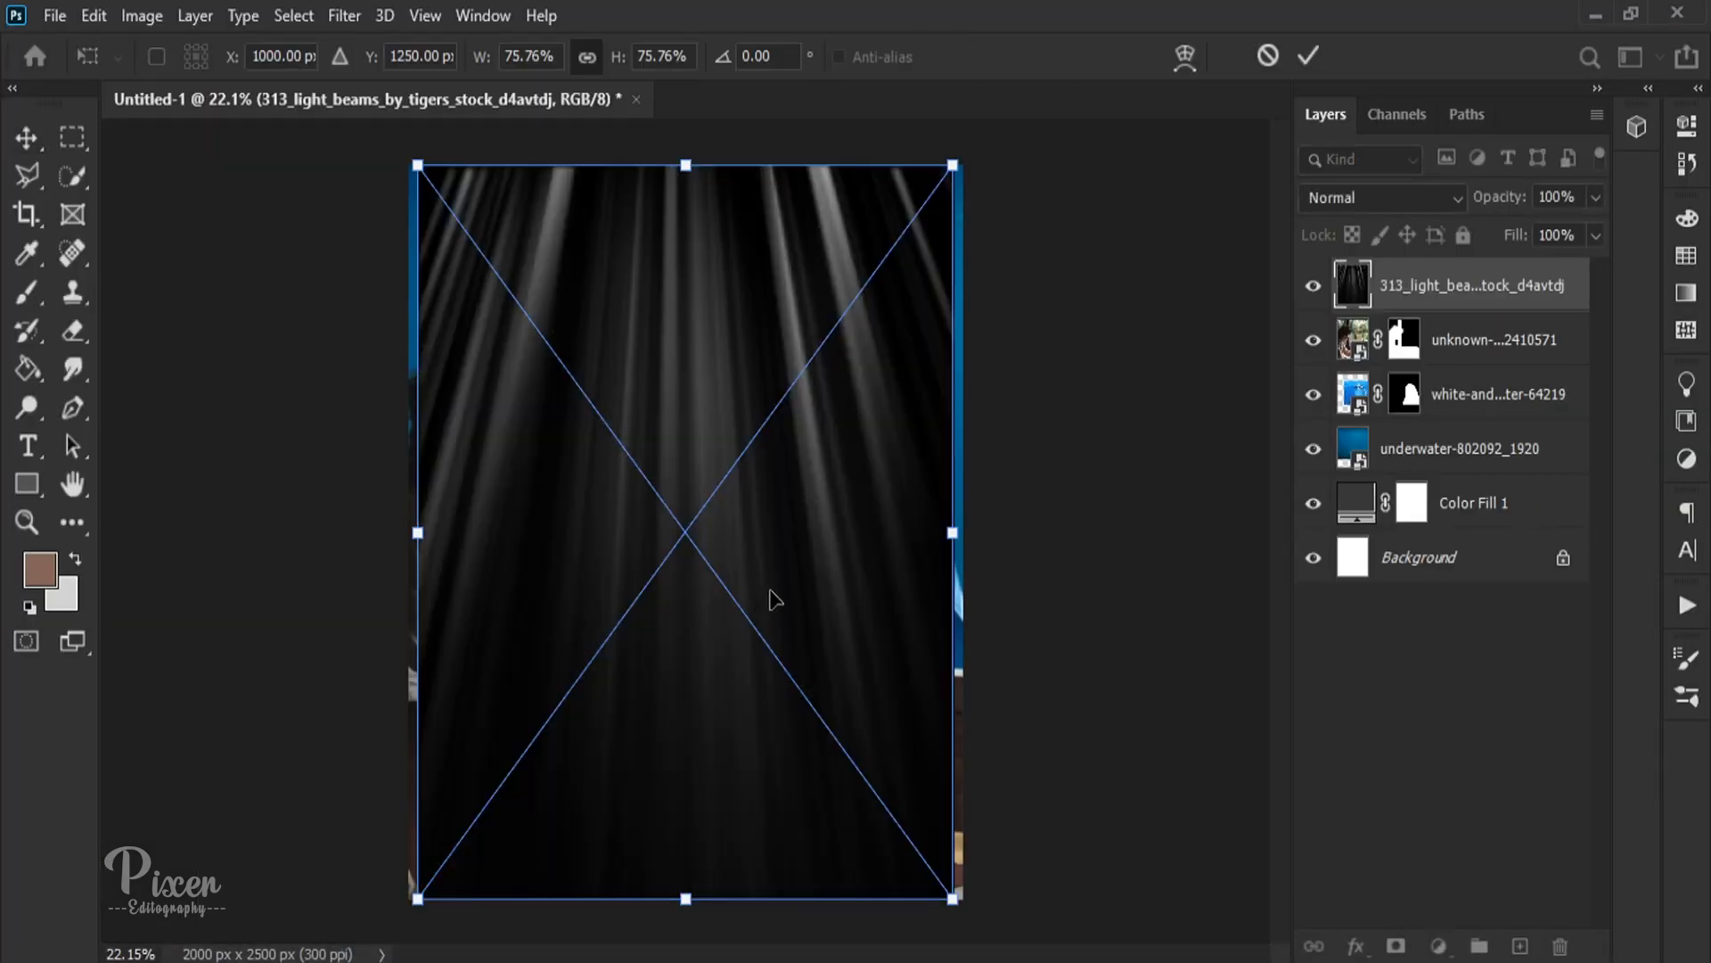
pyautogui.press('Return')
pyautogui.moveTo(1471, 286); pyautogui.dragTo(1455, 417)
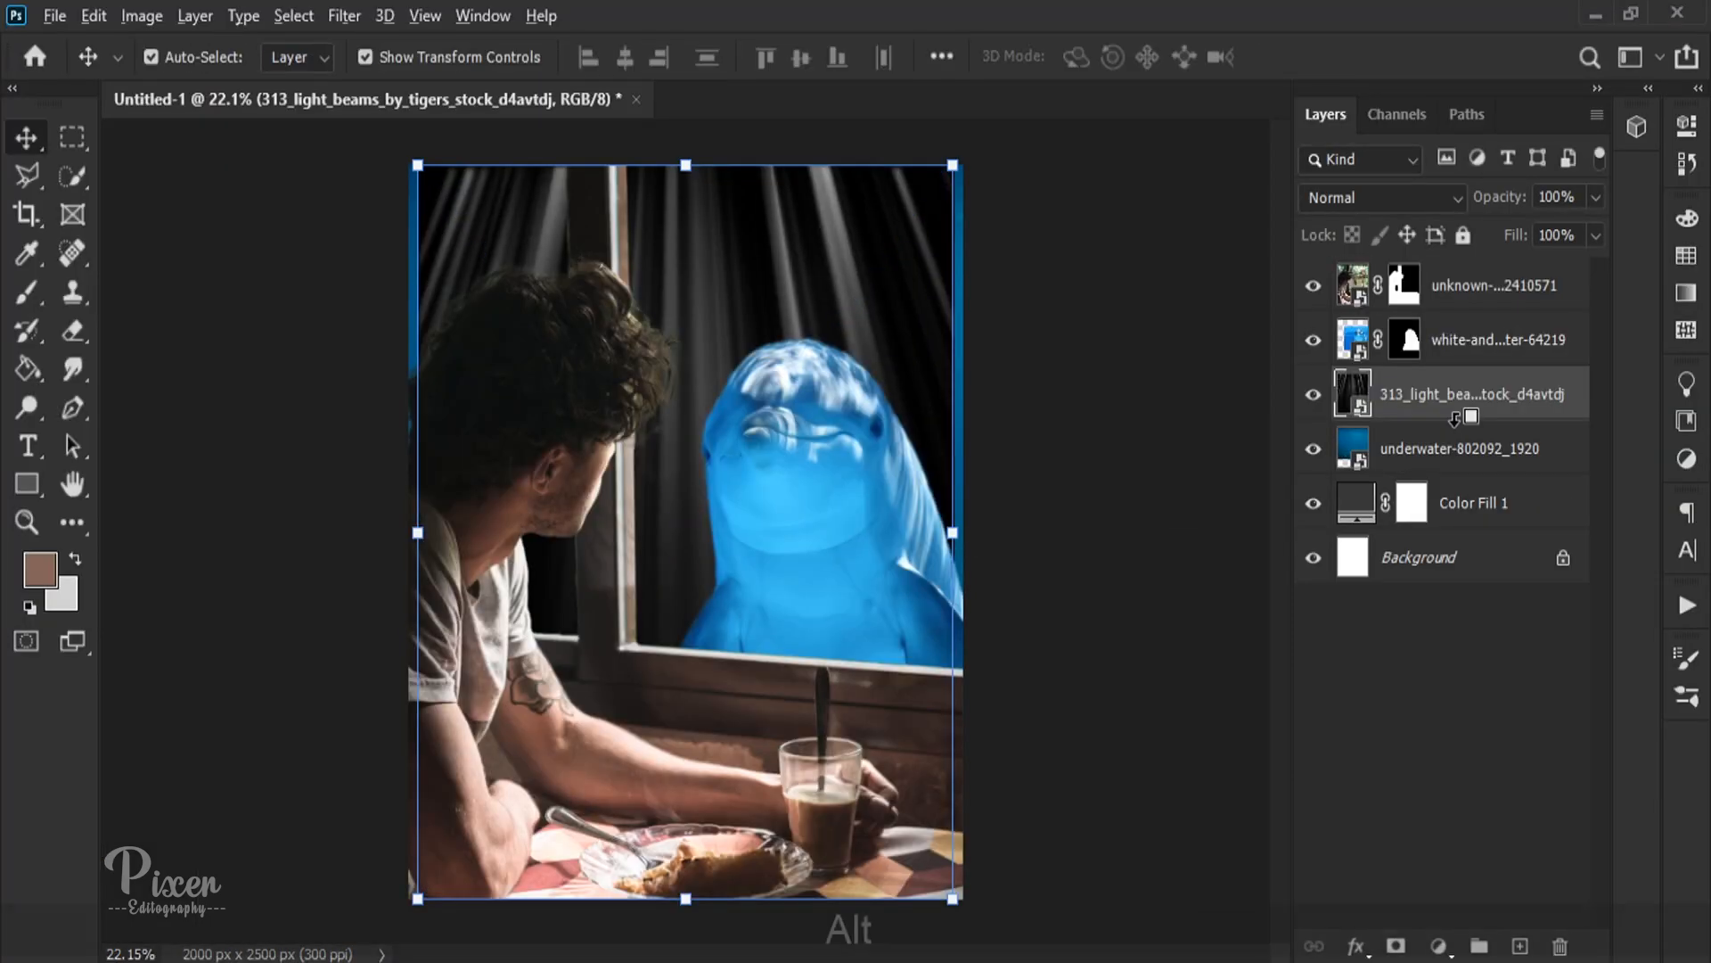
pyautogui.keyDown('alt'); pyautogui.click(1455, 417); pyautogui.keyUp('alt')
# Step: Enlarge the light beams image and shift it so it spans beyond the full width of the canvas
pyautogui.moveTo(951, 532); pyautogui.dragTo(1073, 533)
pyautogui.moveTo(911, 497); pyautogui.dragTo(885, 497)
pyautogui.press('Return')
# Step: Set the light beams layer's blend mode to Screen and lower its opacity for fainter rays
pyautogui.click(1381, 197)
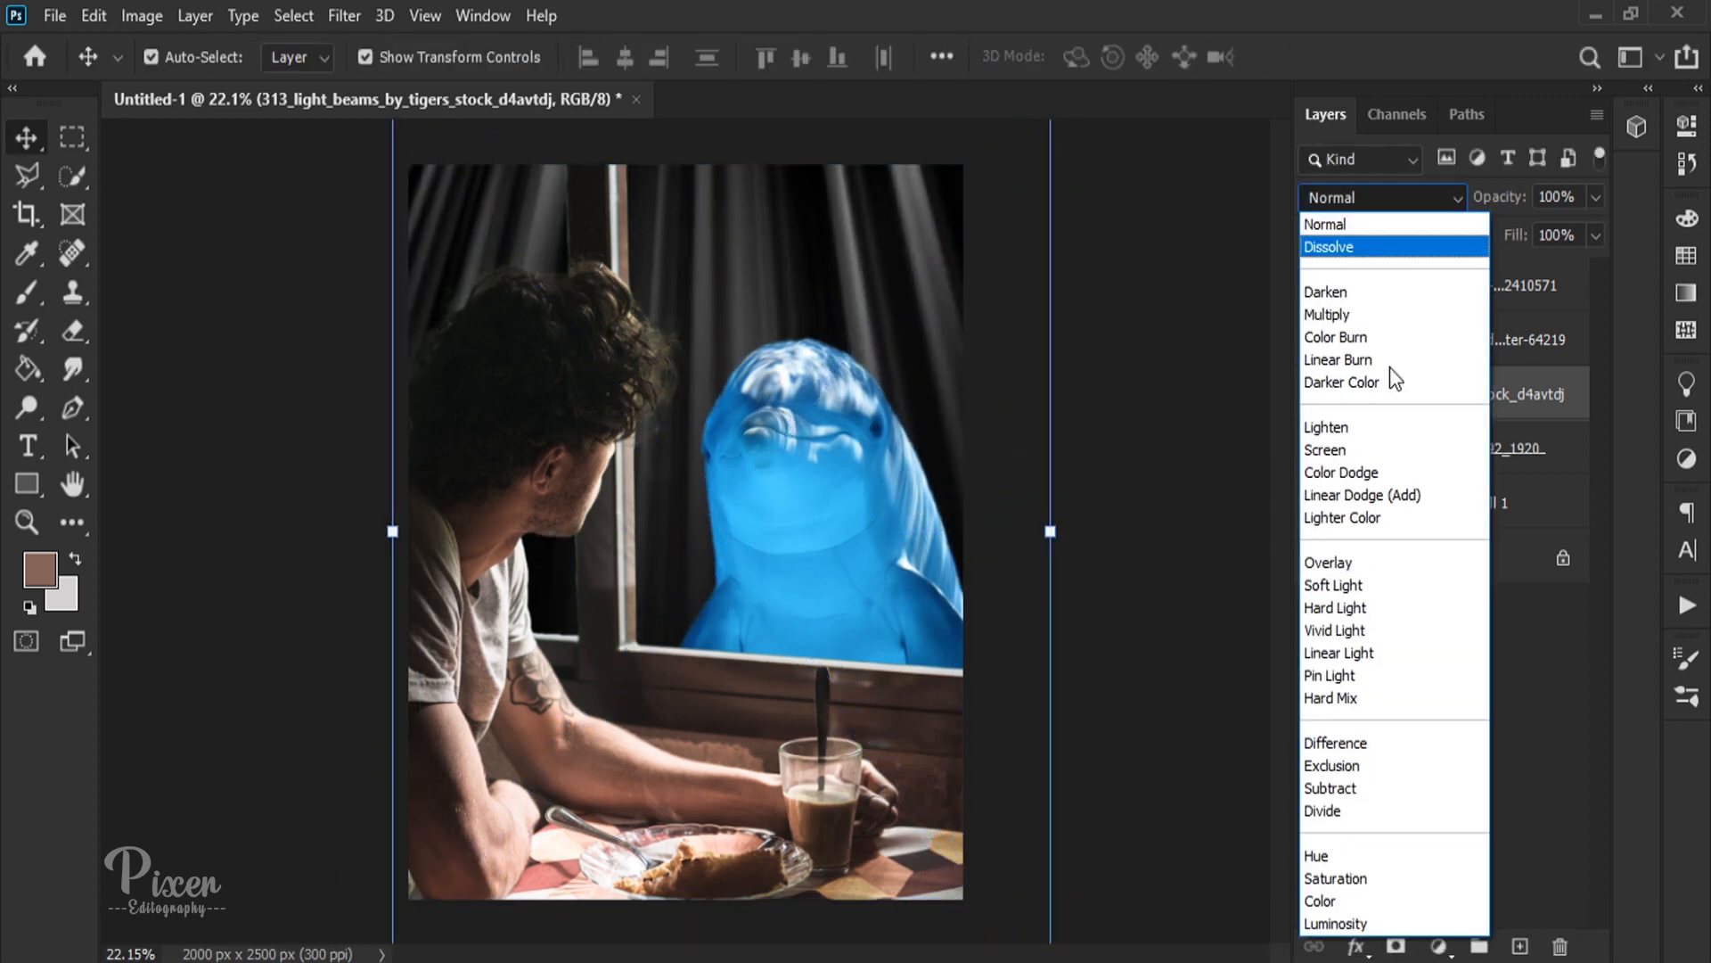
pyautogui.click(1362, 451)
pyautogui.click(1165, 451)
pyautogui.click(1466, 411)
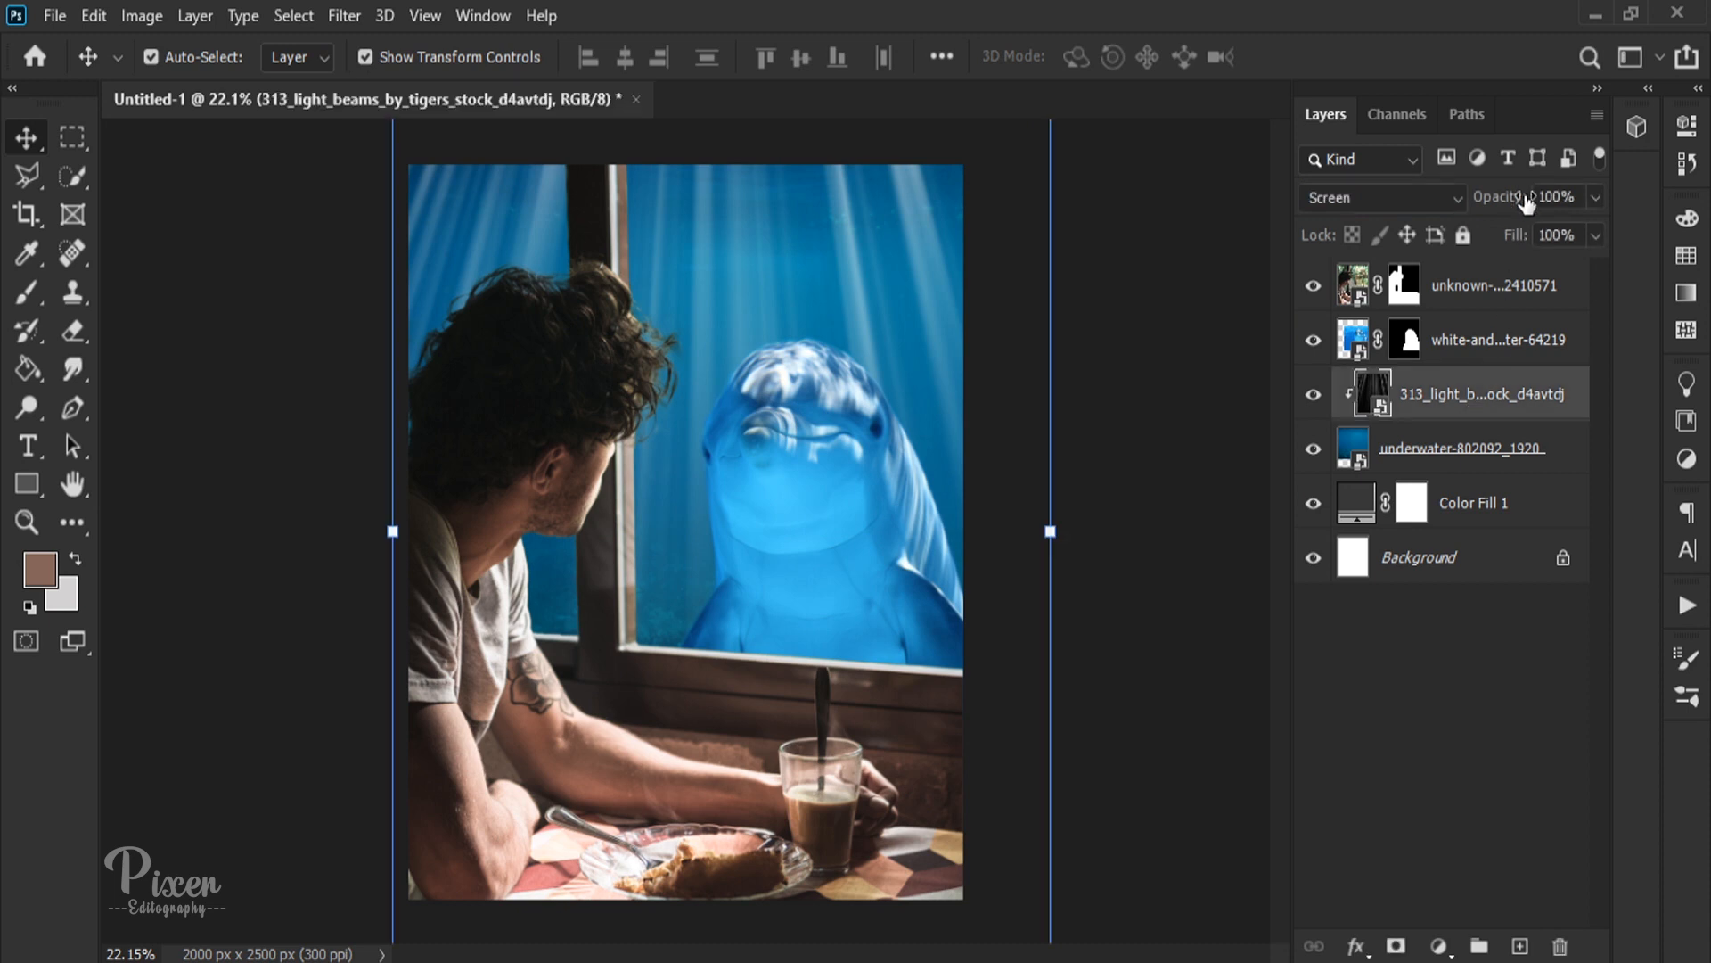
pyautogui.moveTo(1525, 200); pyautogui.dragTo(1437, 203)
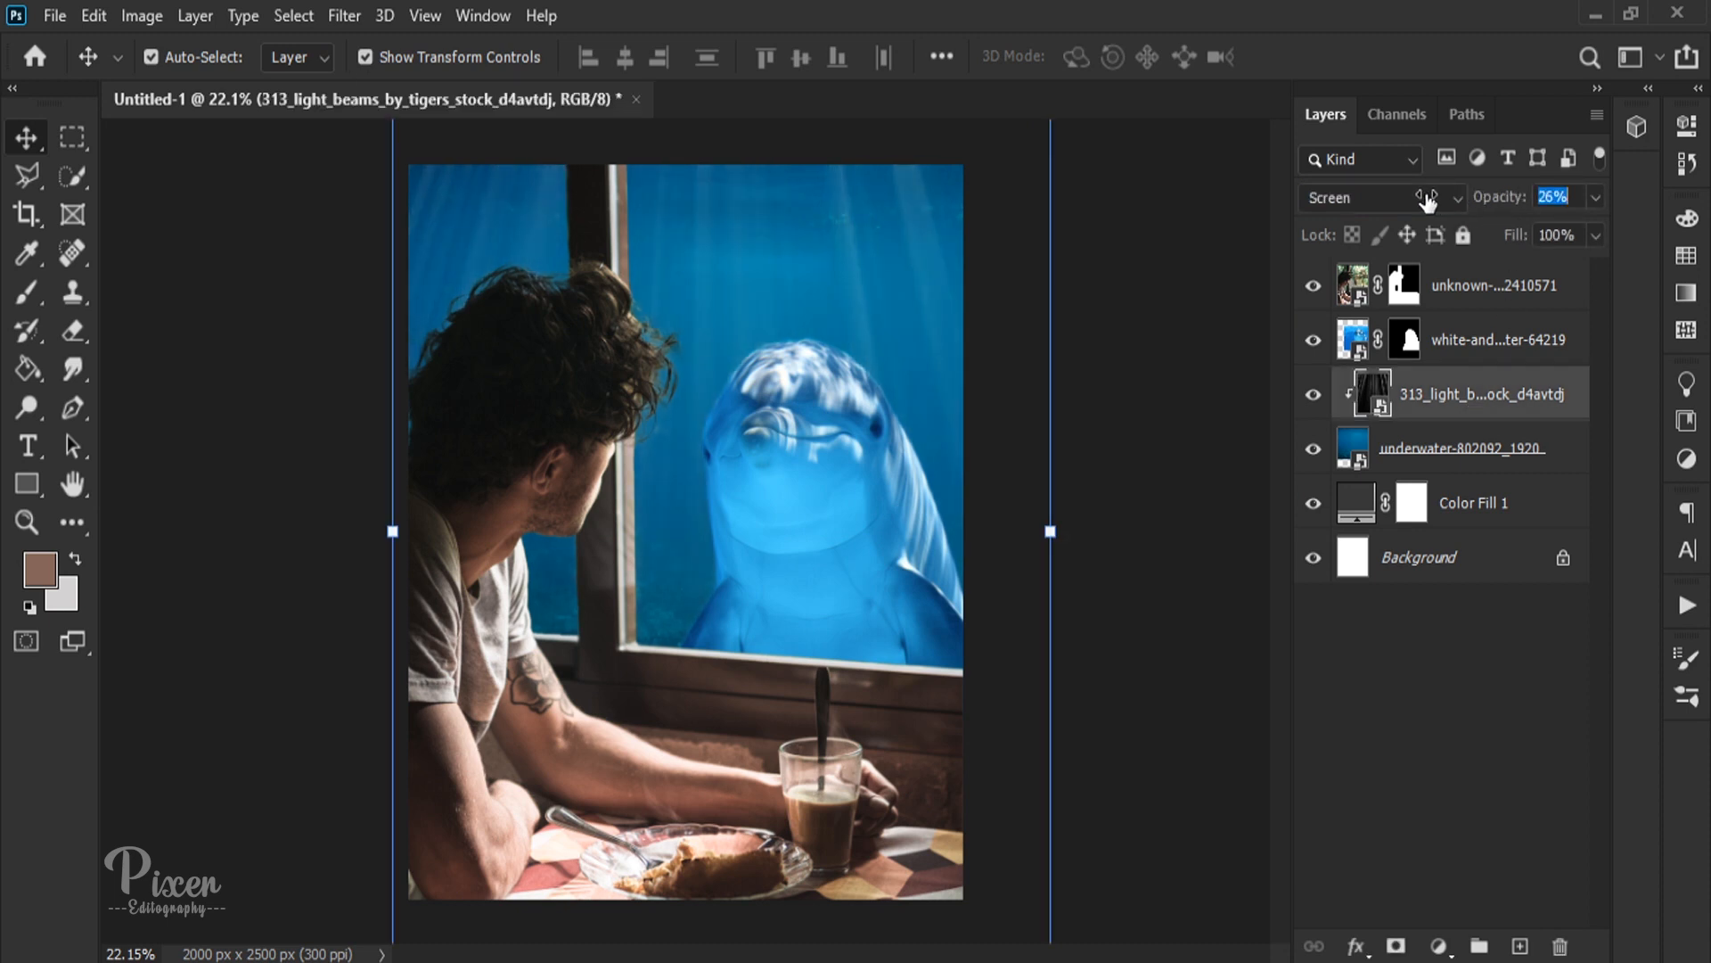
pyautogui.click(878, 486)
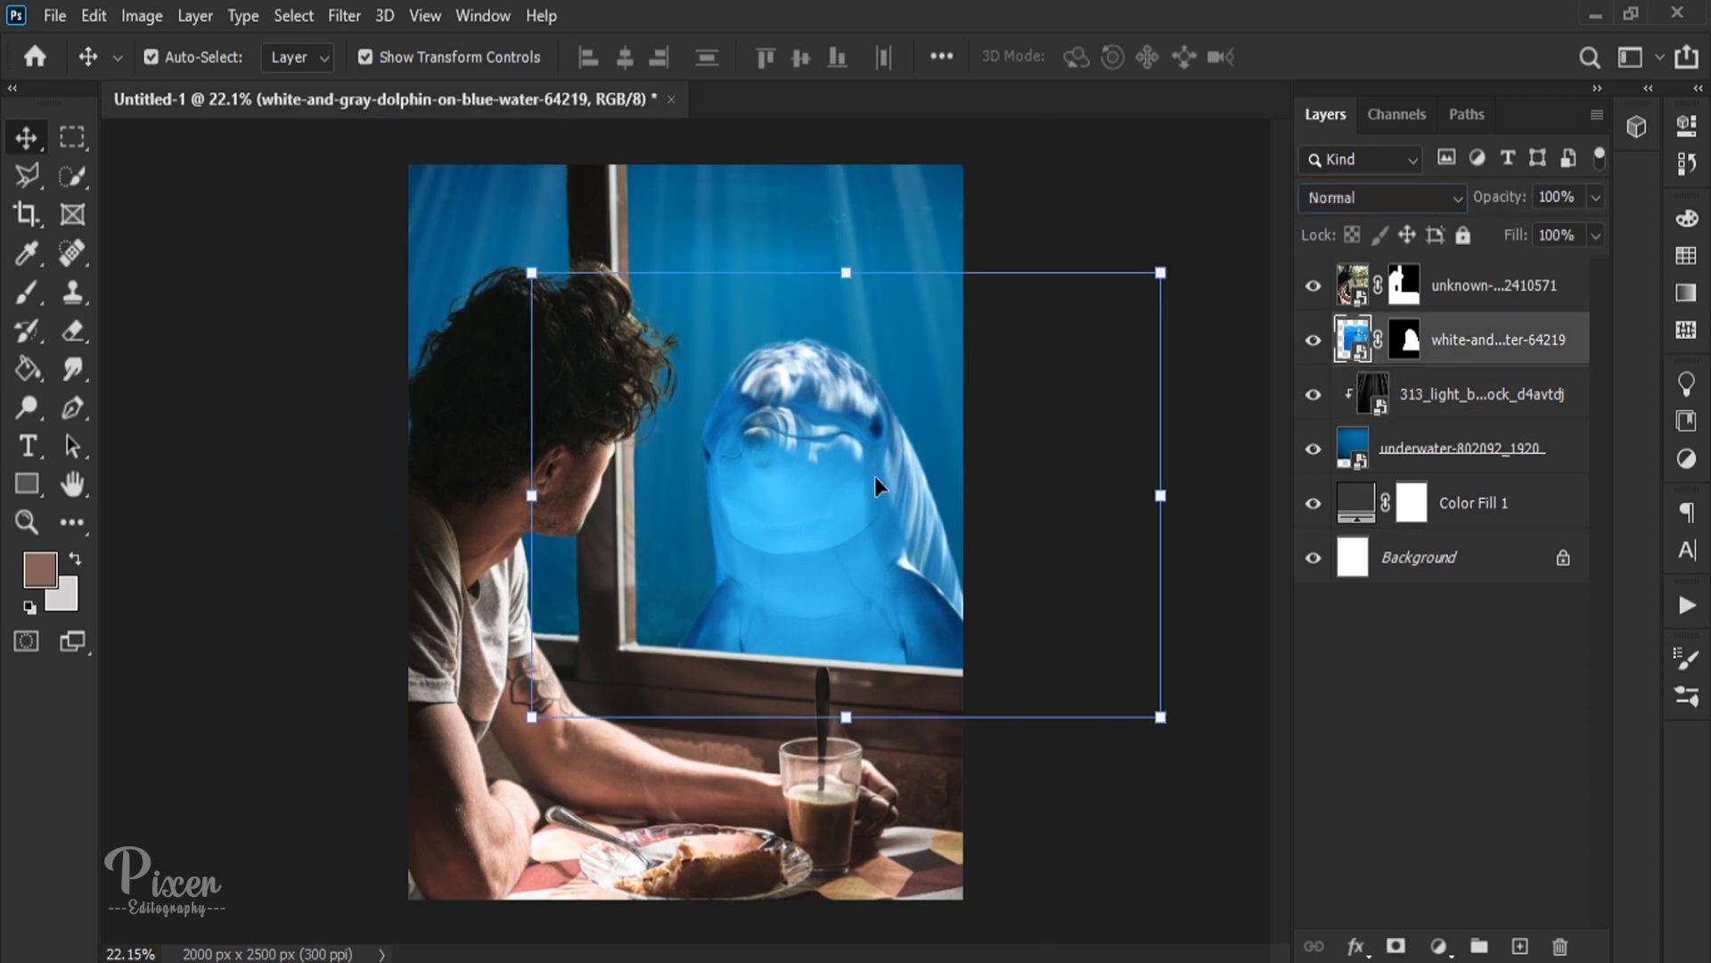
pyautogui.click(1034, 230)
# Step: Try size 80 hard brush strokes on the man's layer mask along his hair, raising the flow to 100%
pyautogui.scroll(6, 599, 312)
pyautogui.press('space')
pyautogui.moveTo(533, 308); pyautogui.dragTo(758, 438)
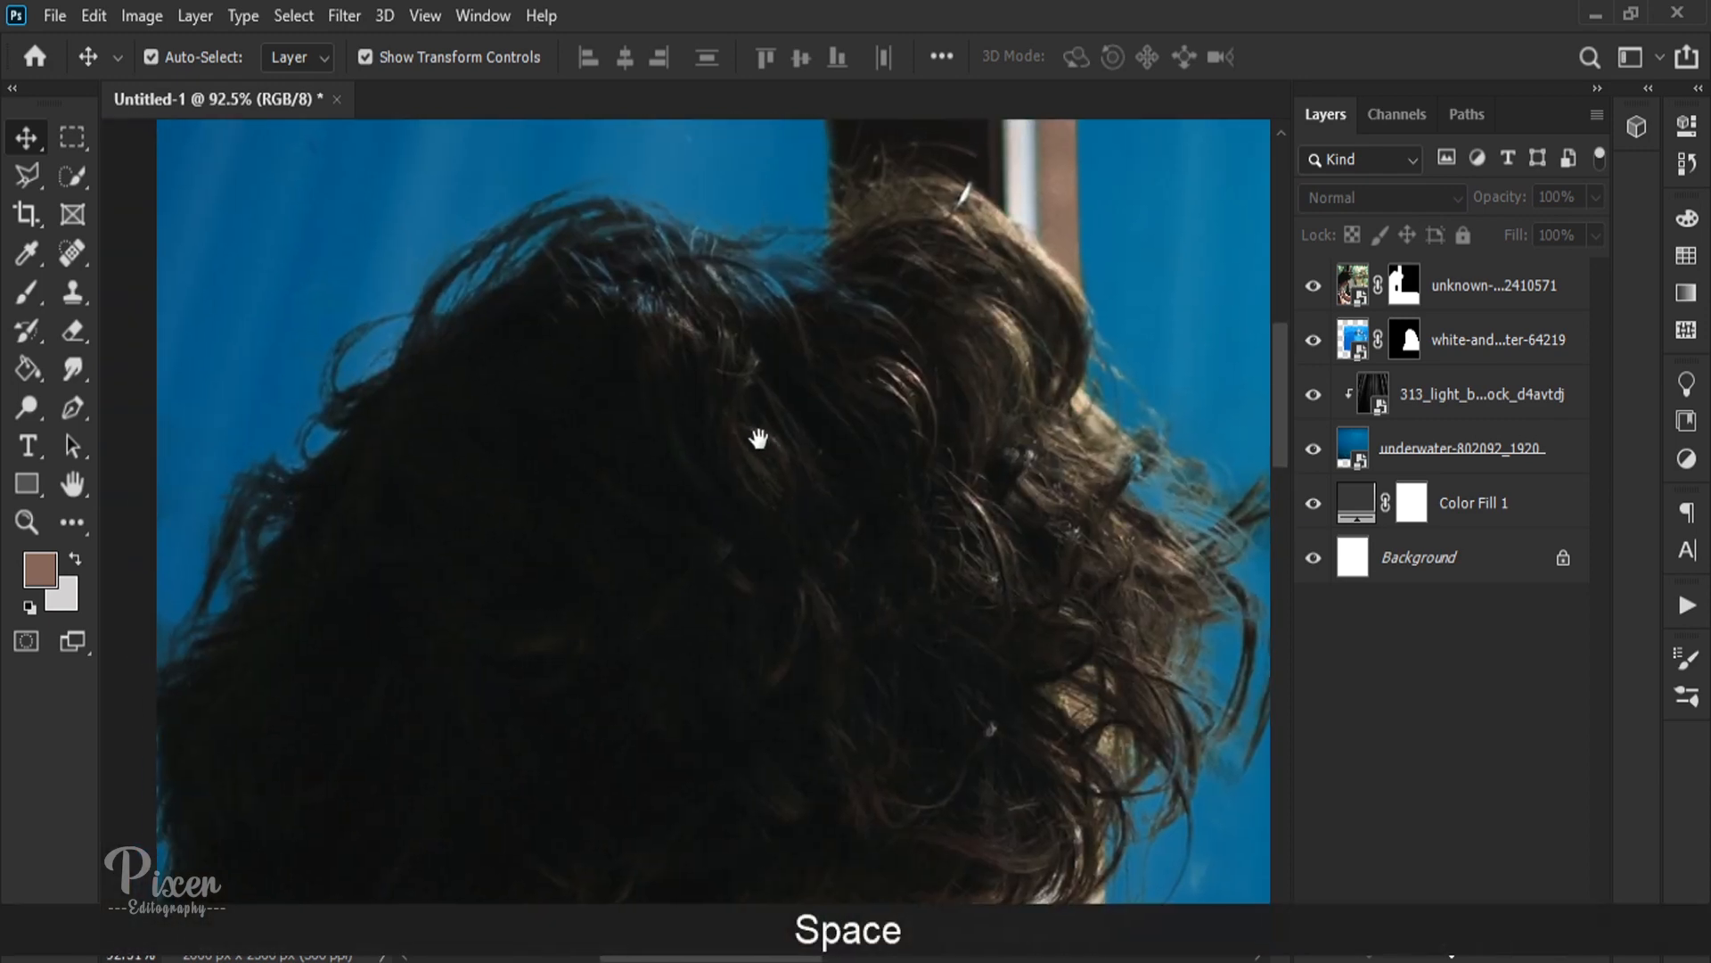
pyautogui.scroll(-5, 269, 510)
pyautogui.scroll(11, 935, 490)
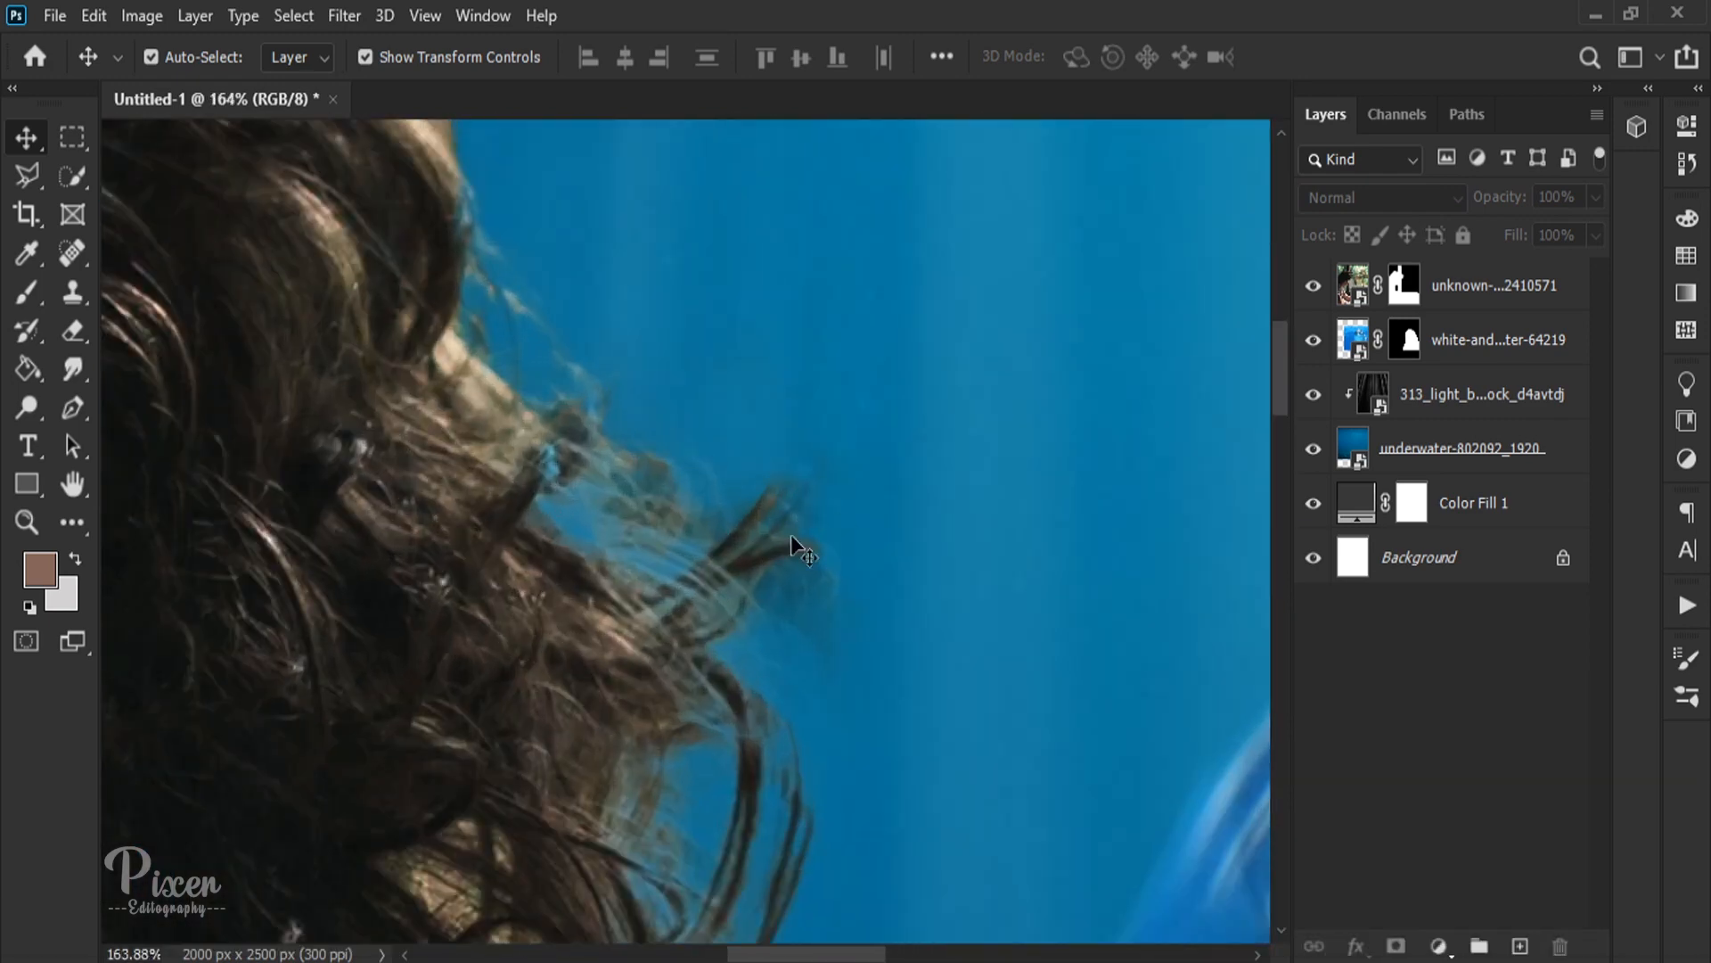
pyautogui.click(1405, 289)
pyautogui.click(26, 292)
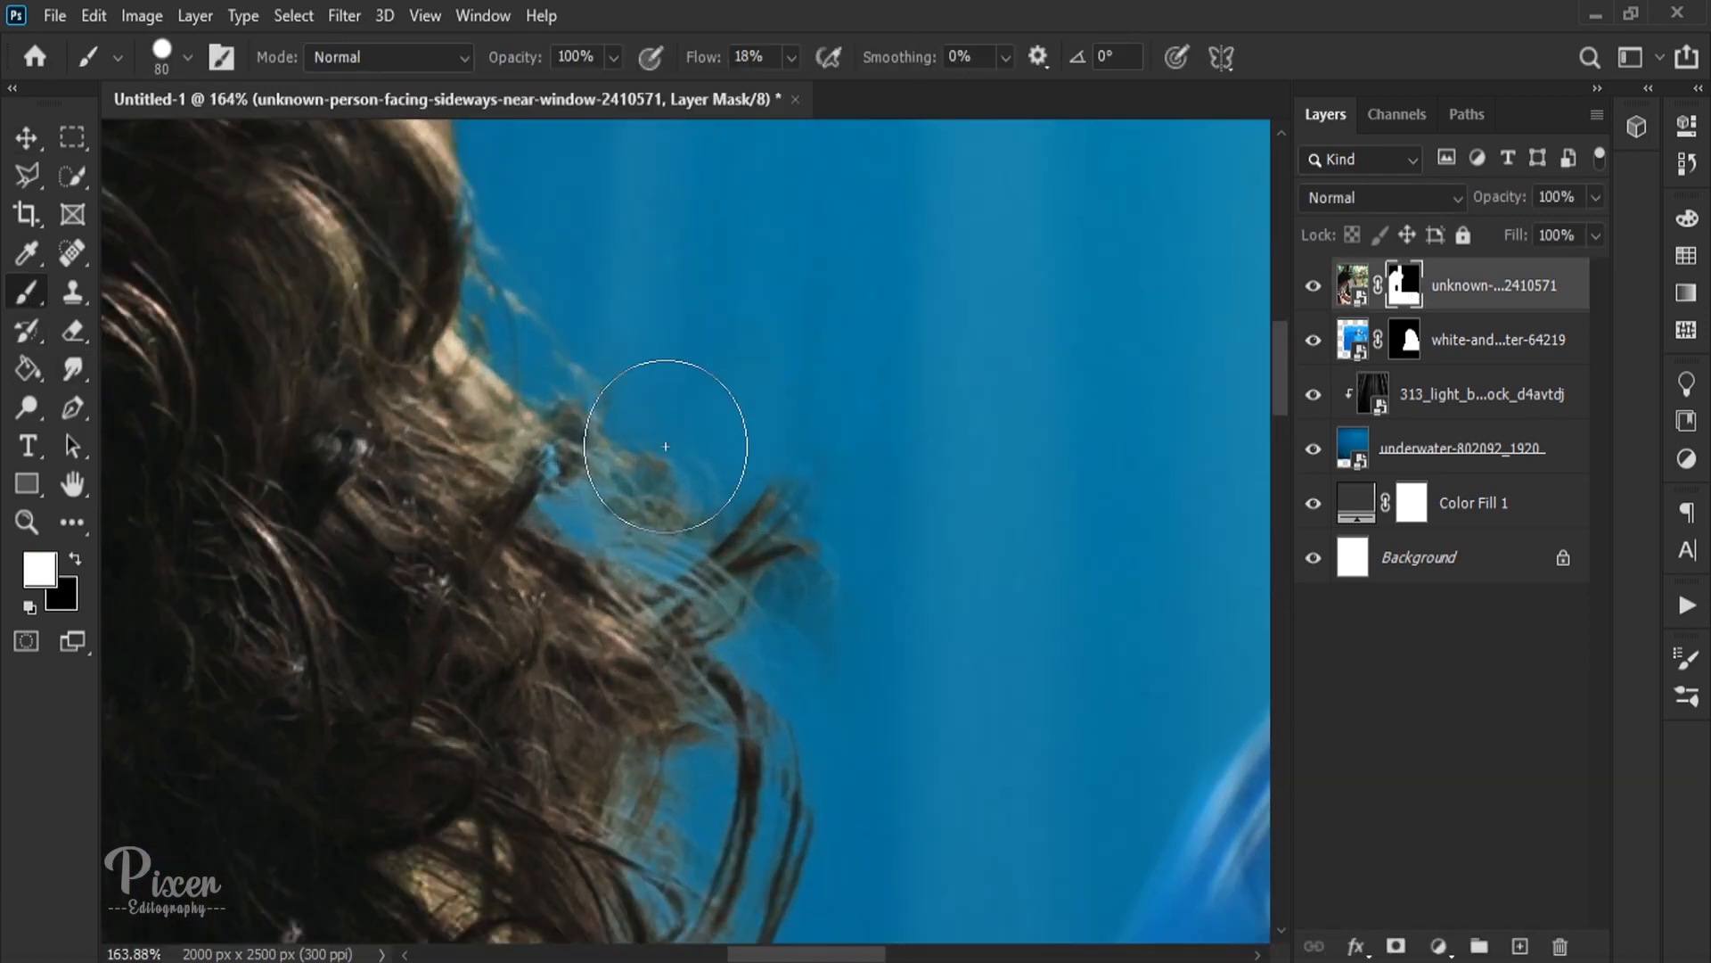
pyautogui.moveTo(649, 401); pyautogui.dragTo(847, 612)
pyautogui.hotkey('ctrl', 'z')
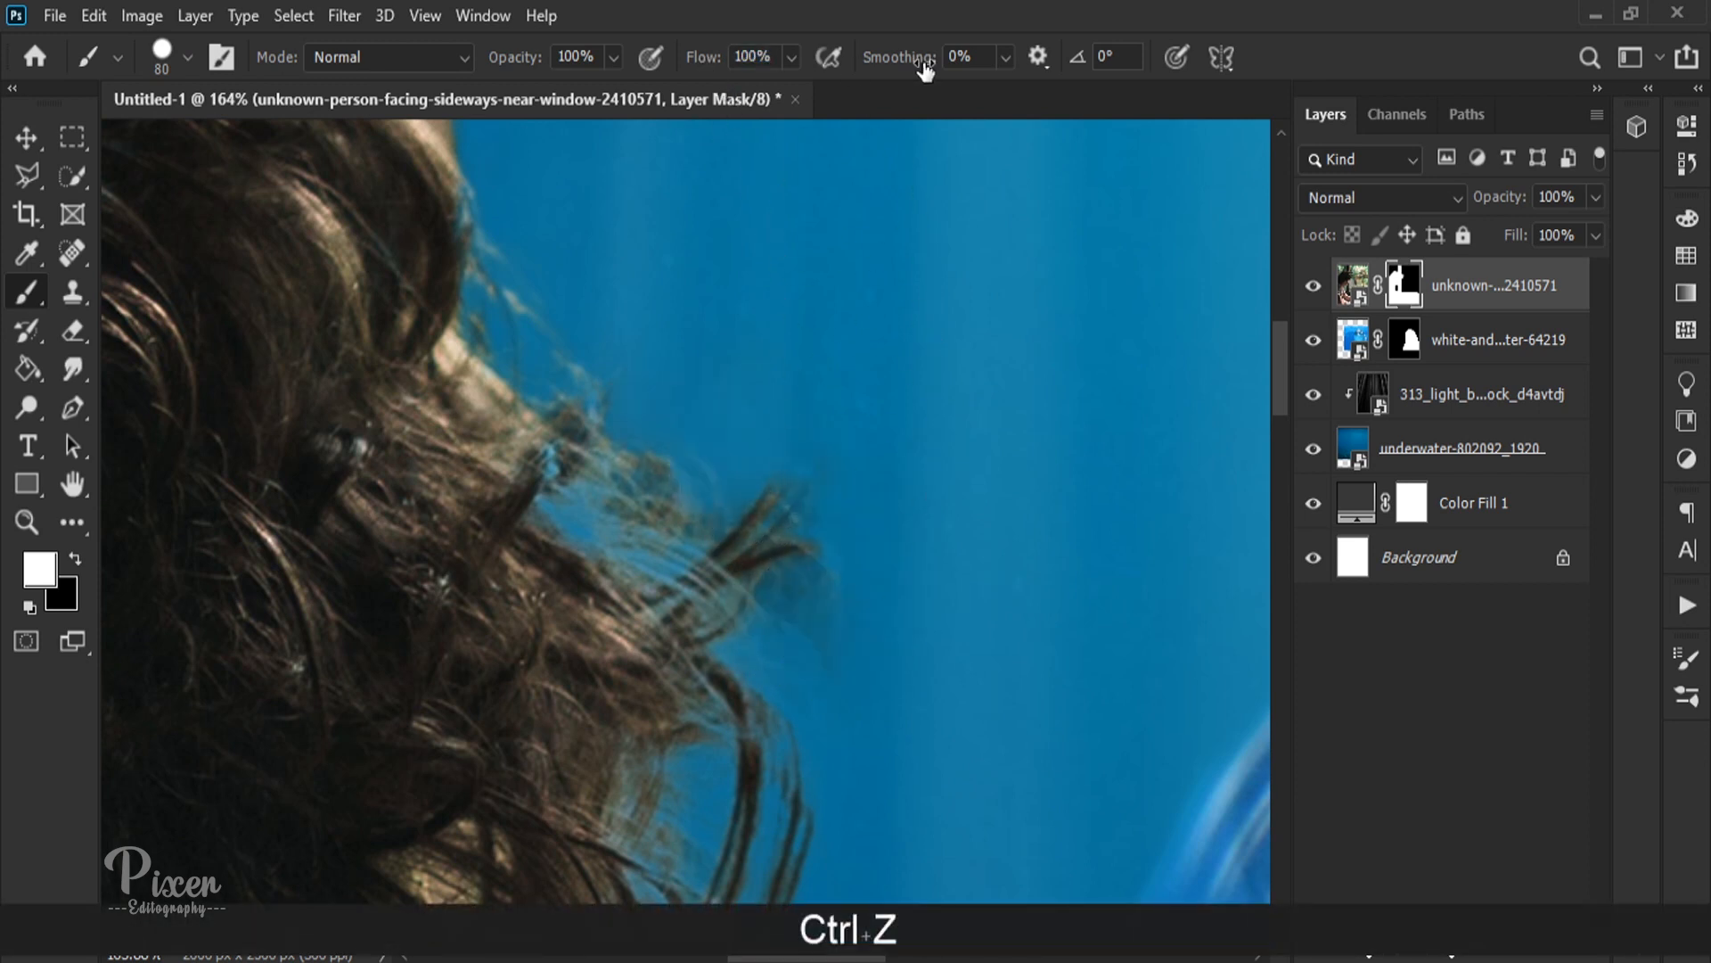
pyautogui.press('x')
pyautogui.moveTo(814, 493)
pyautogui.mouseDown()
pyautogui.moveTo(796, 575)
pyautogui.moveTo(695, 473)
pyautogui.mouseUp()
pyautogui.hotkey('ctrl', 'z')
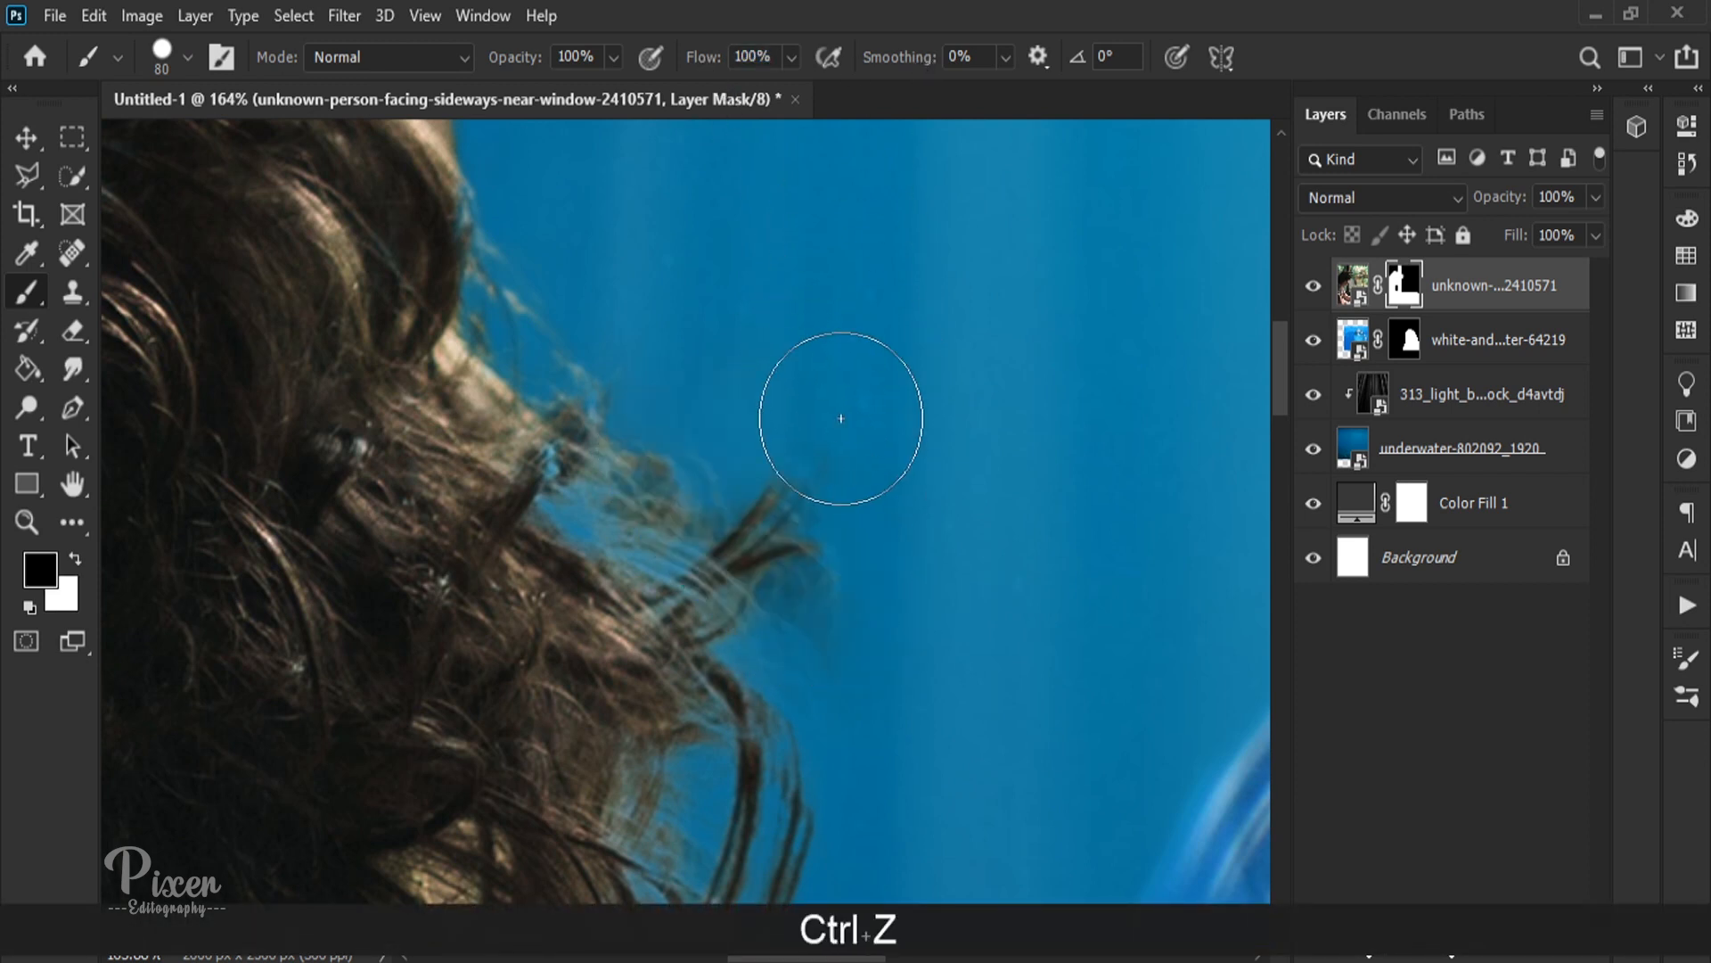
# Step: Soften the size 80 brush and paint black on the man's mask to hide leftover fringes around his hair
pyautogui.rightClick(840, 418)
pyautogui.press('Return')
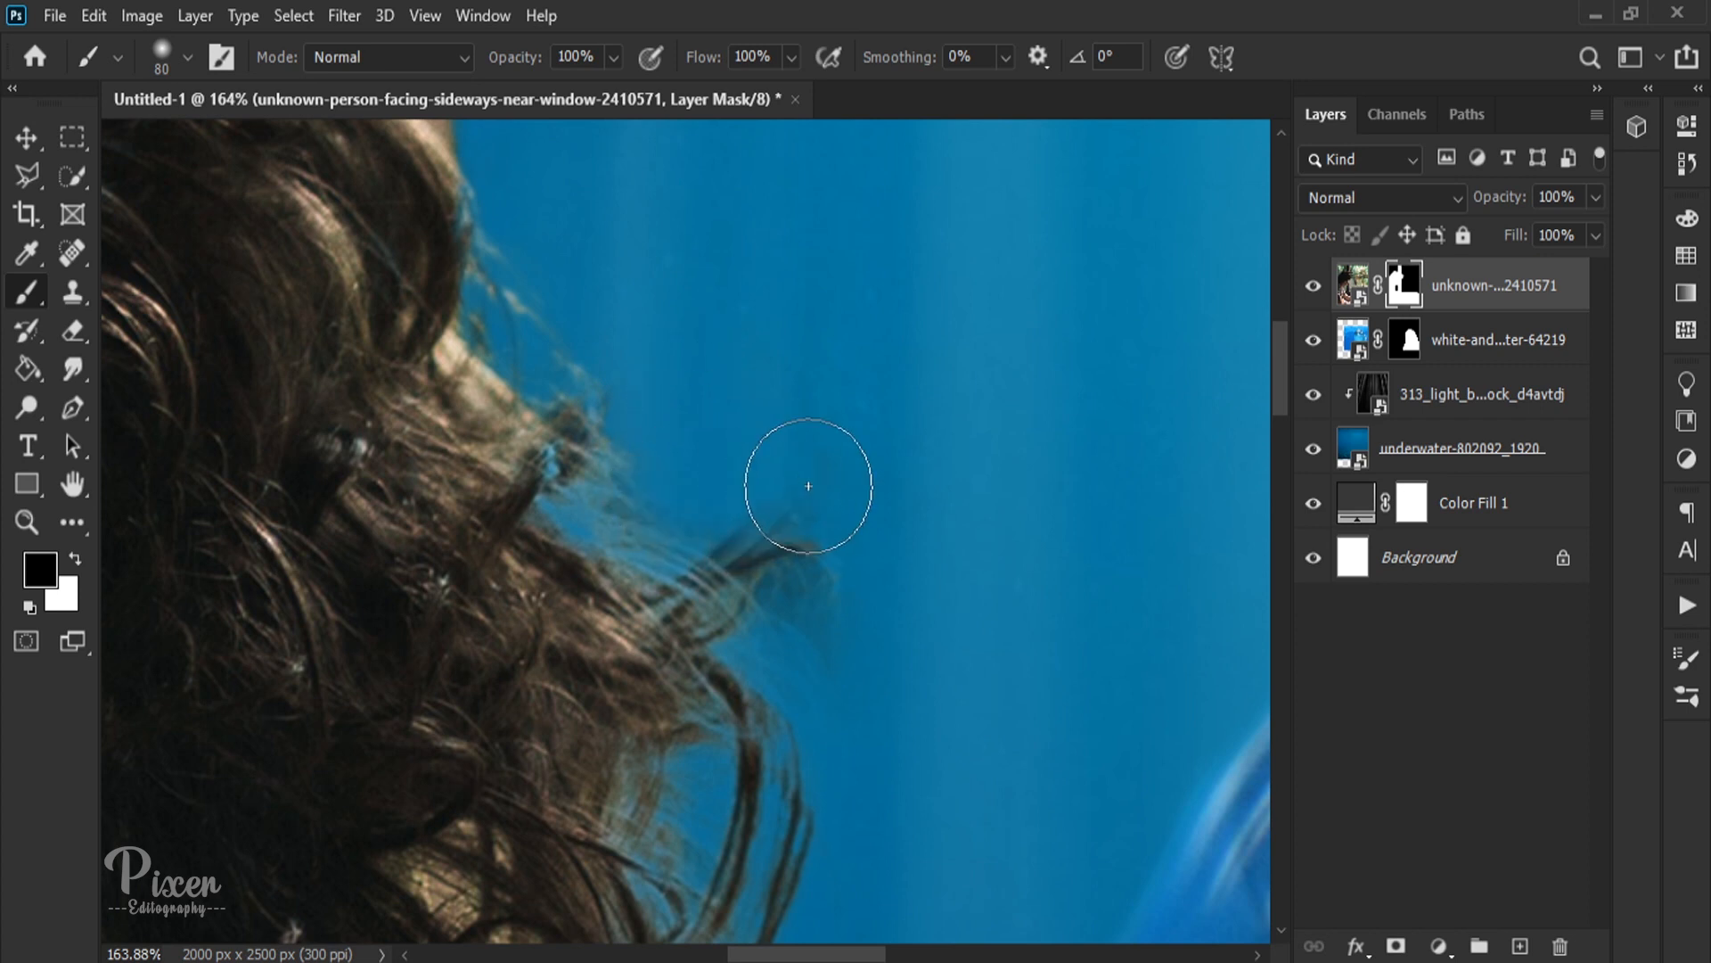
pyautogui.moveTo(765, 501)
pyautogui.mouseDown()
pyautogui.moveTo(752, 567)
pyautogui.moveTo(870, 439)
pyautogui.moveTo(869, 281)
pyautogui.mouseUp()
pyautogui.scroll(-7, 884, 752)
pyautogui.scroll(4, 860, 596)
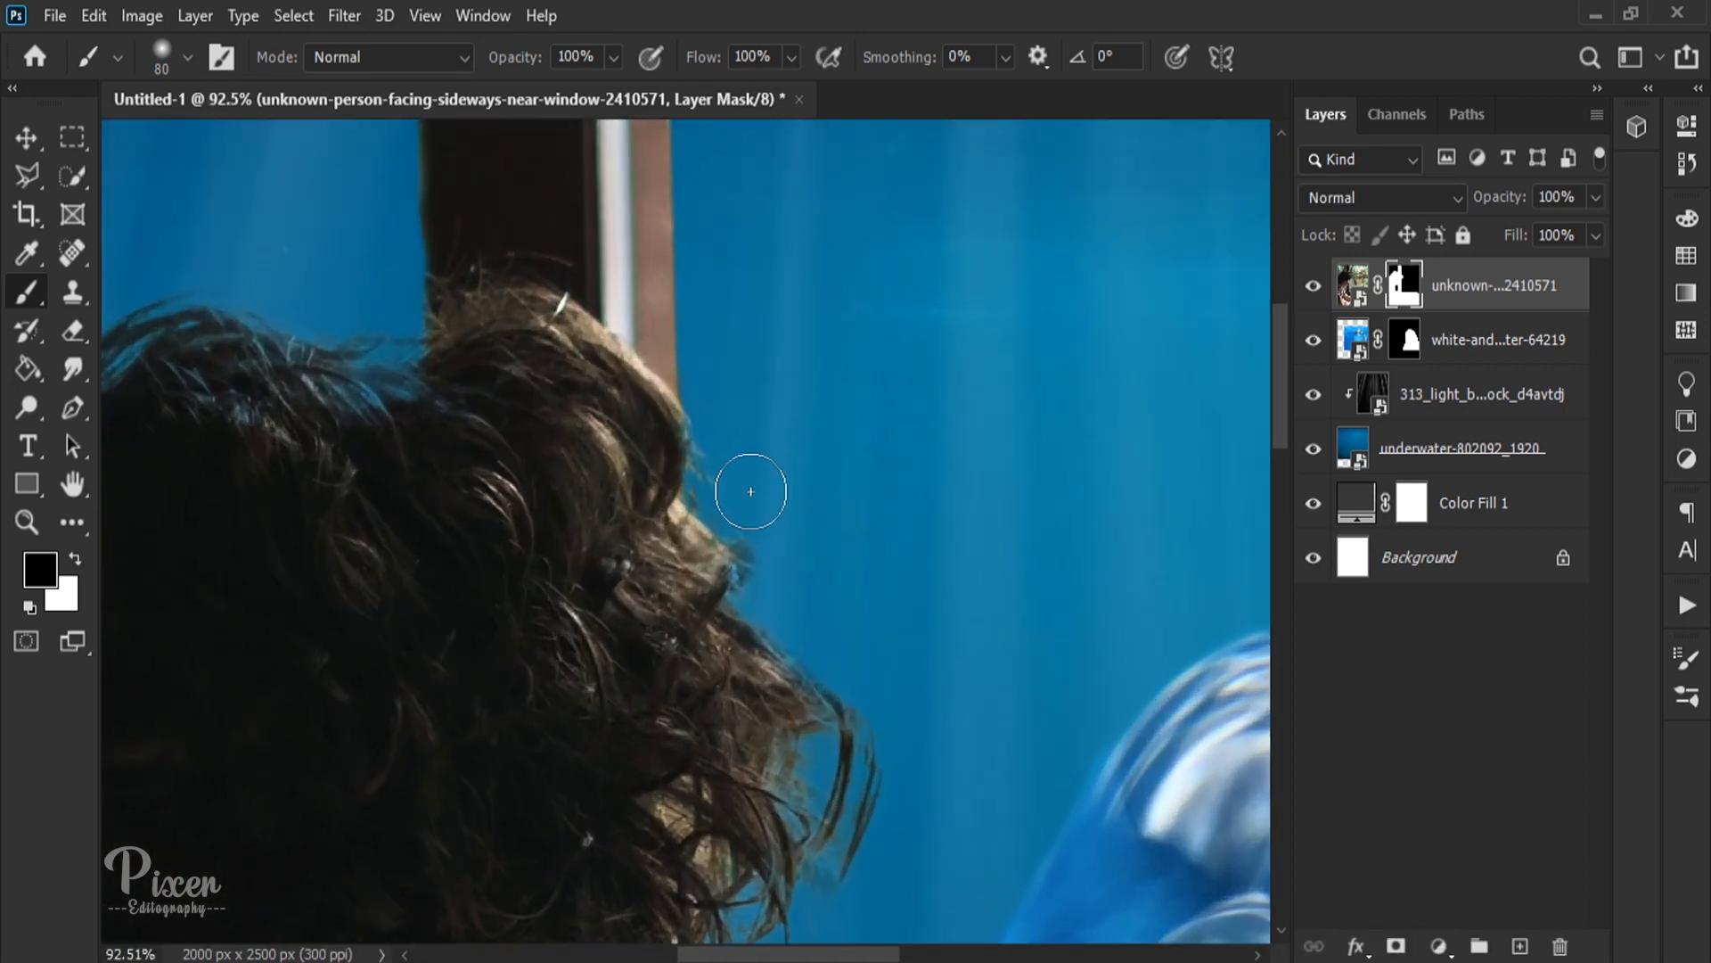
pyautogui.press('x')
pyautogui.press('x')
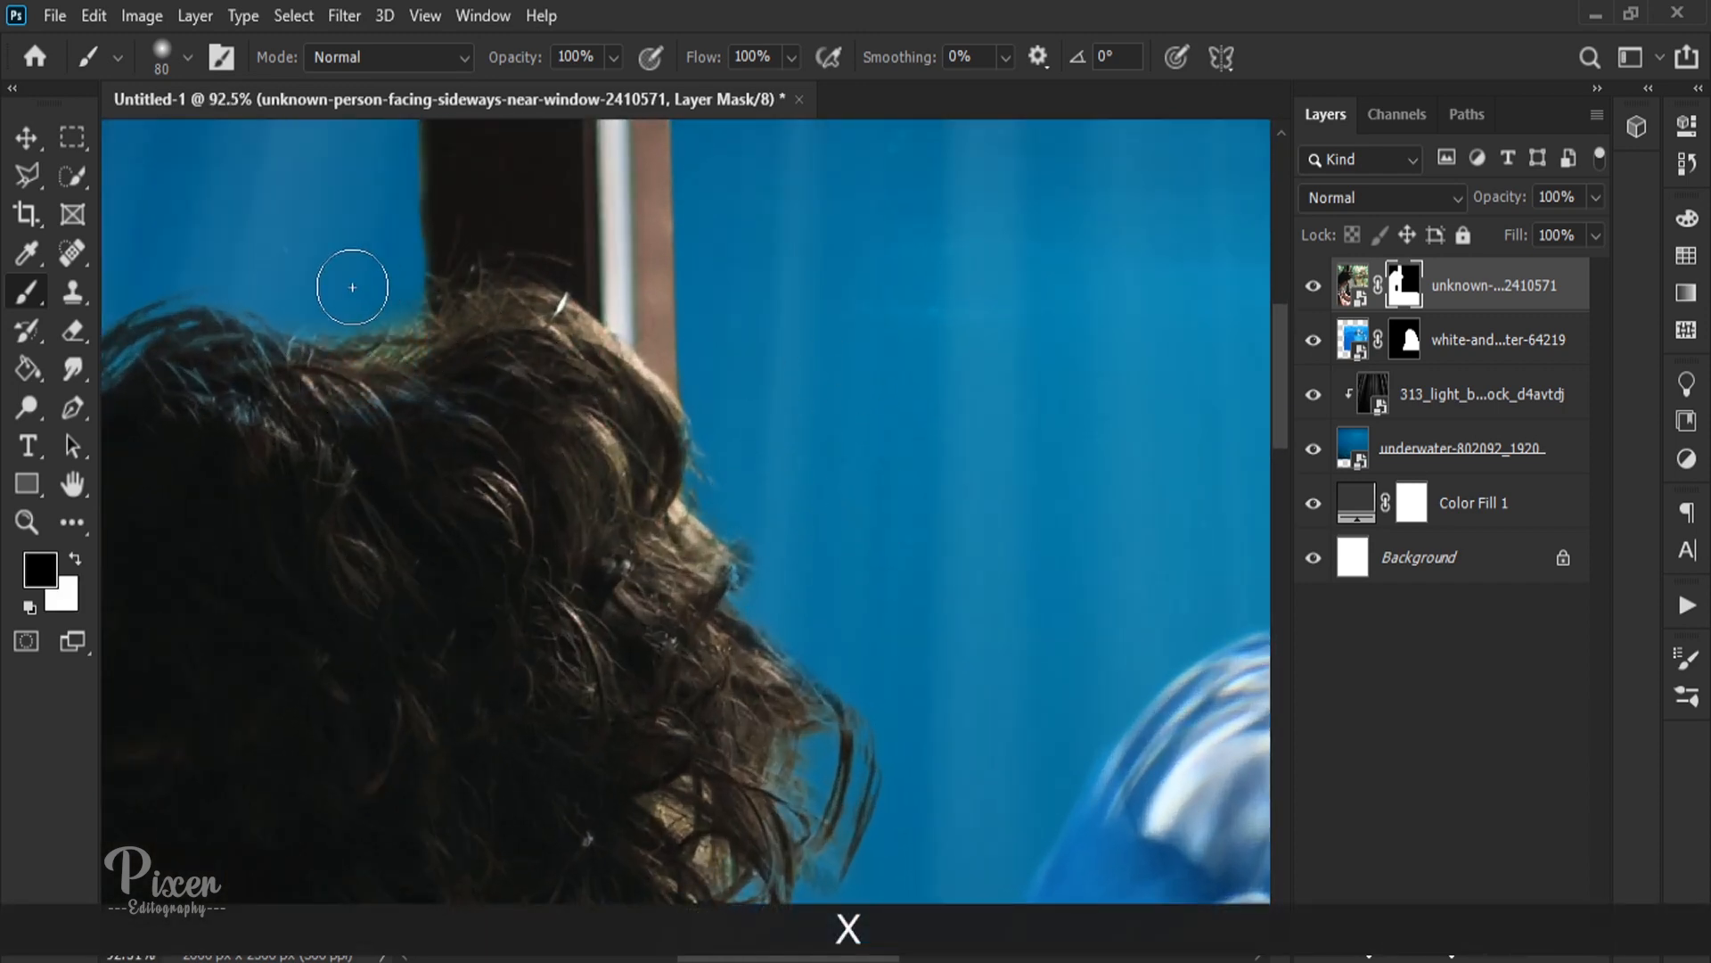
pyautogui.scroll(-8, 303, 285)
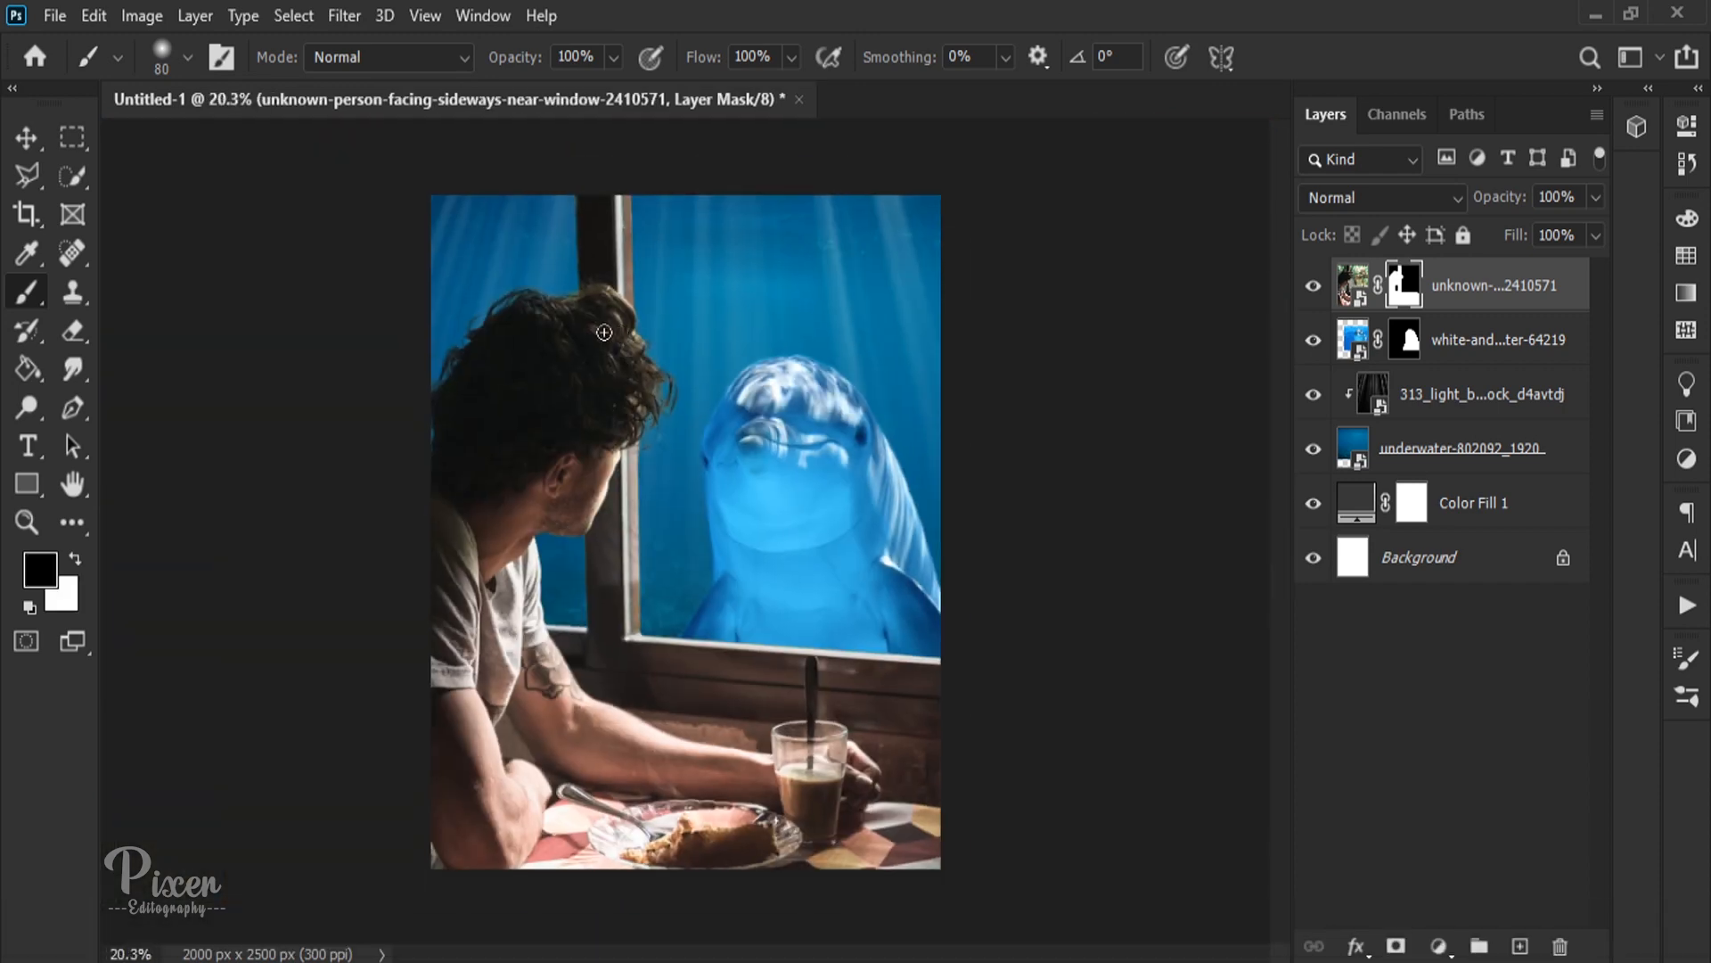
pyautogui.scroll(6, 379, 313)
pyautogui.scroll(5, 379, 314)
pyautogui.scroll(-8, 320, 286)
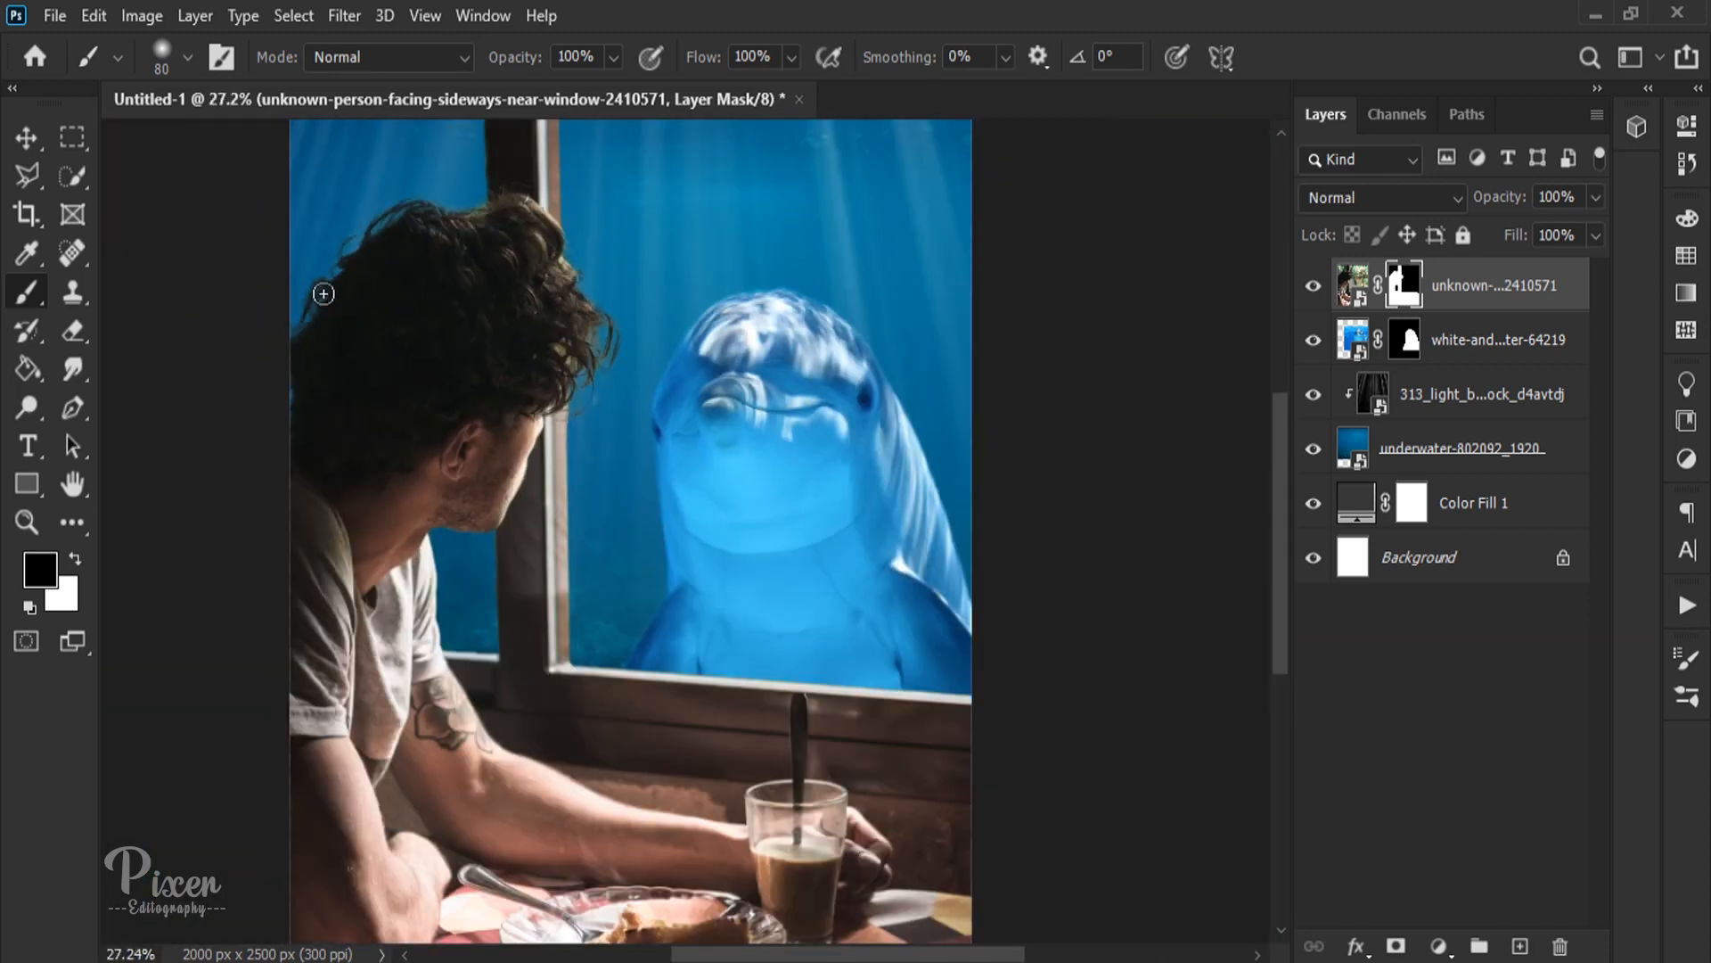
# Step: Try a clipped Hue/Saturation adjustment with Hue +180 and reduced opacity on the man's photo, and delete it
pyautogui.click(25, 138)
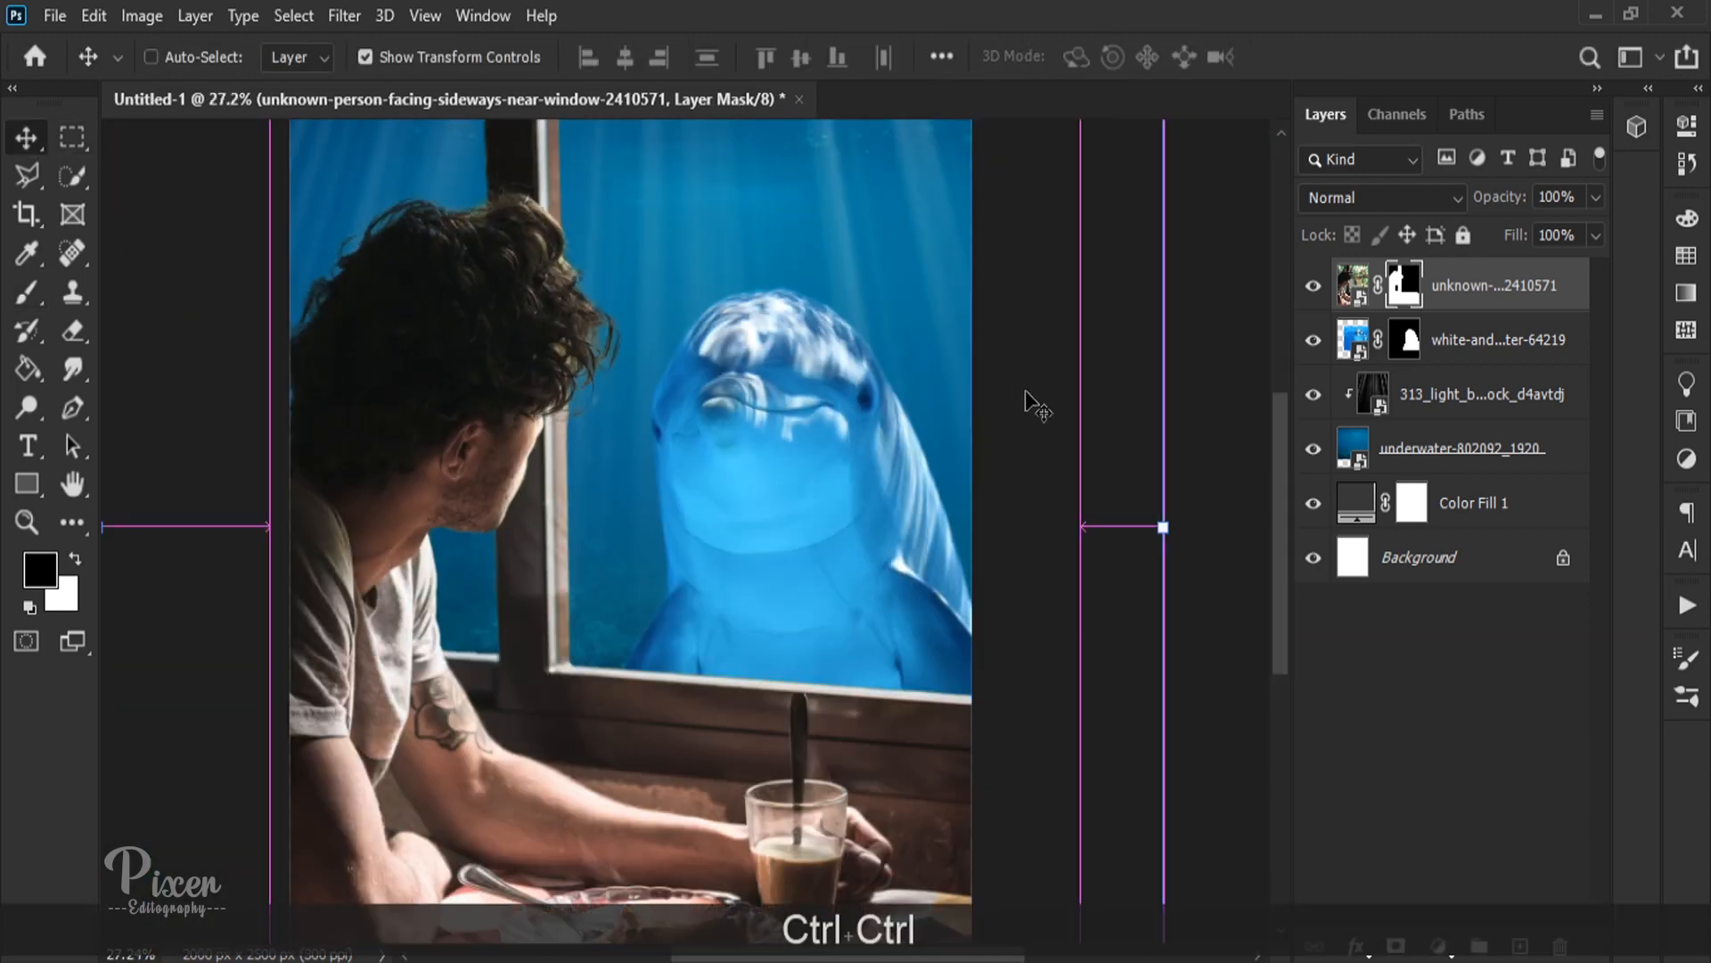
pyautogui.hotkey('ctrl', '0')
pyautogui.click(1352, 284)
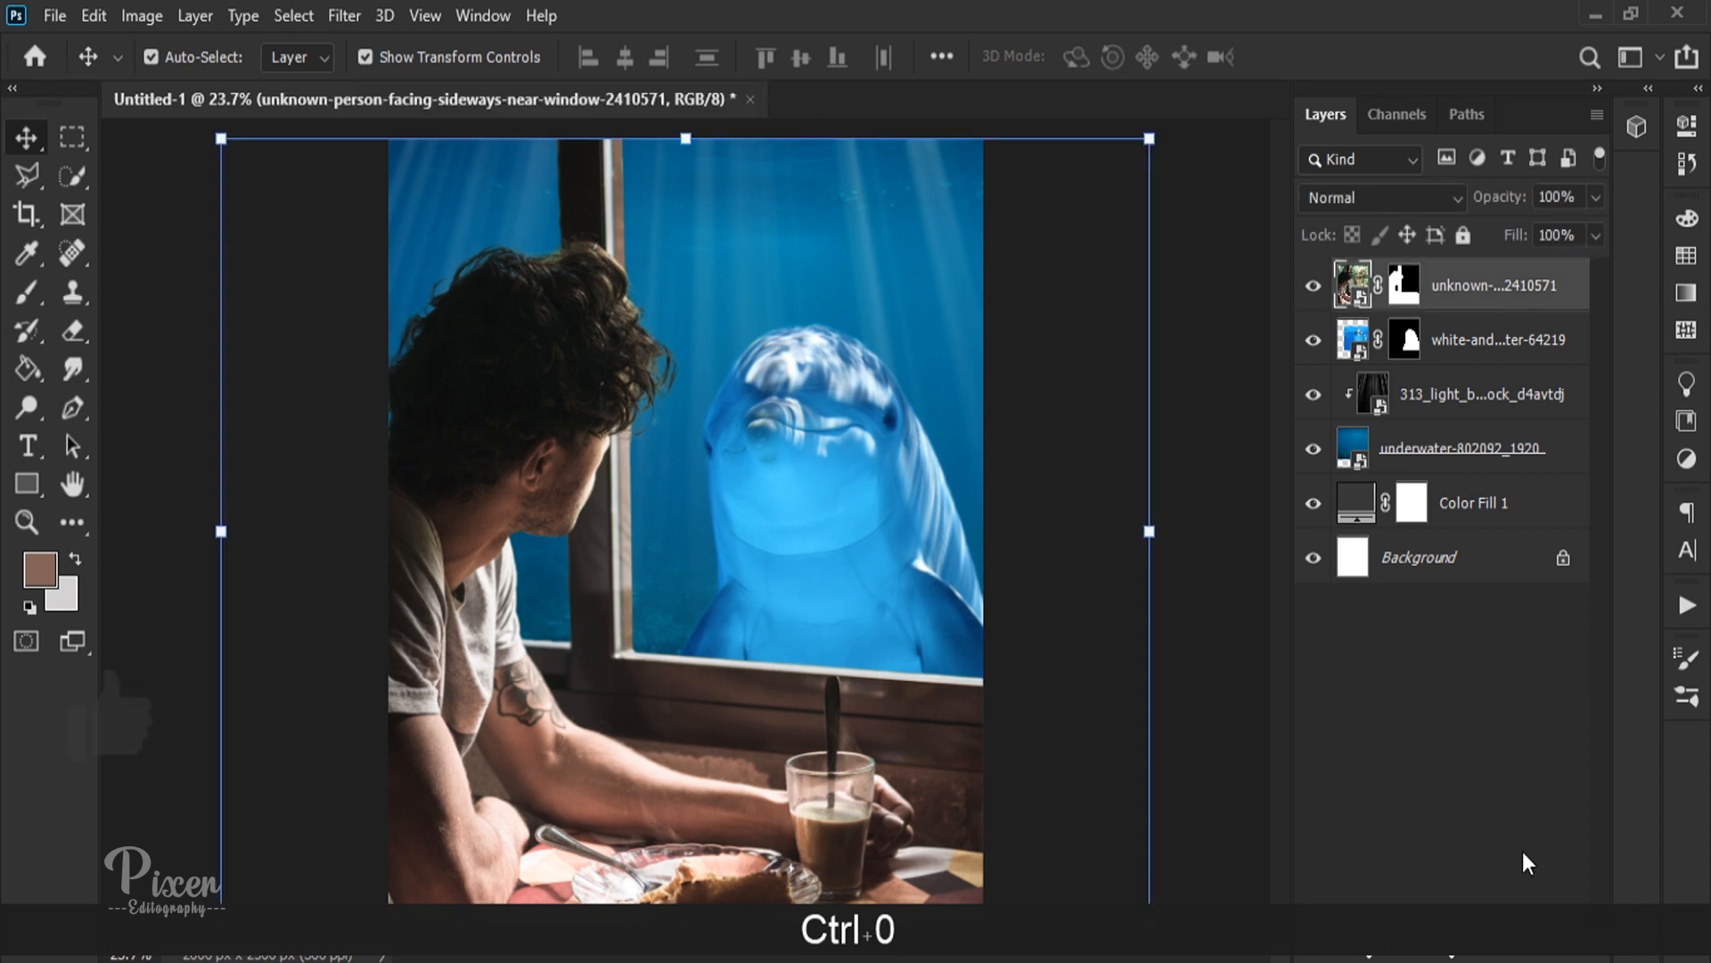
pyautogui.click(1438, 946)
pyautogui.click(1482, 682)
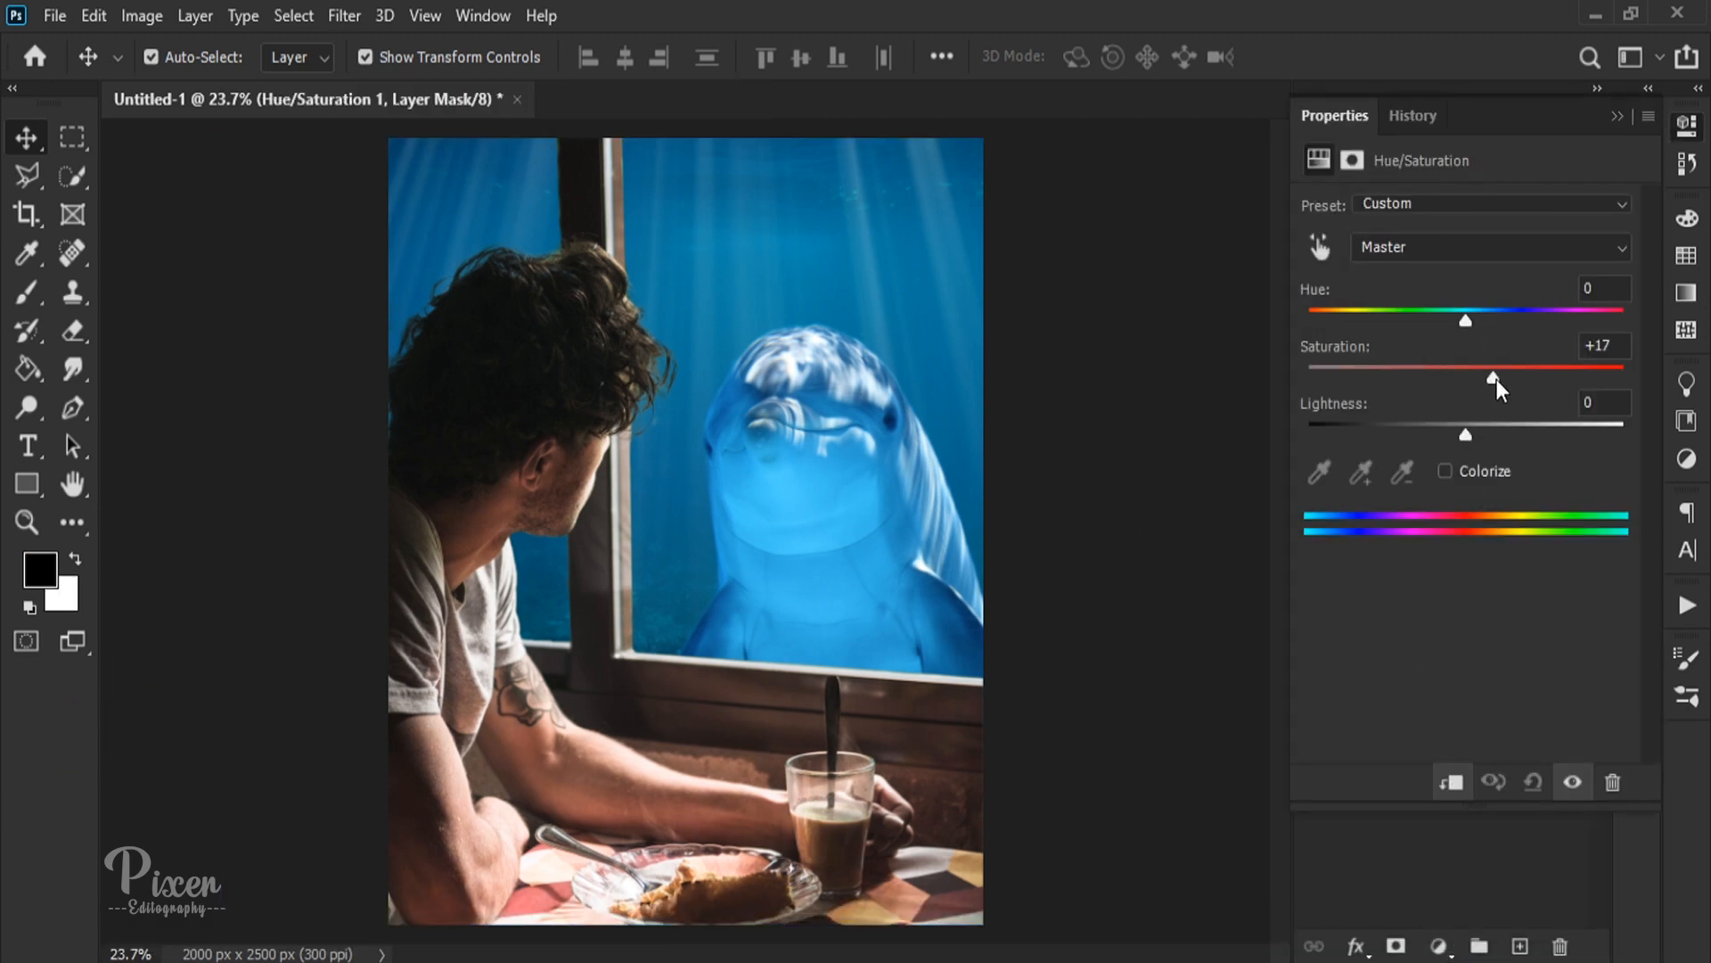
pyautogui.moveTo(1496, 378); pyautogui.dragTo(1426, 374)
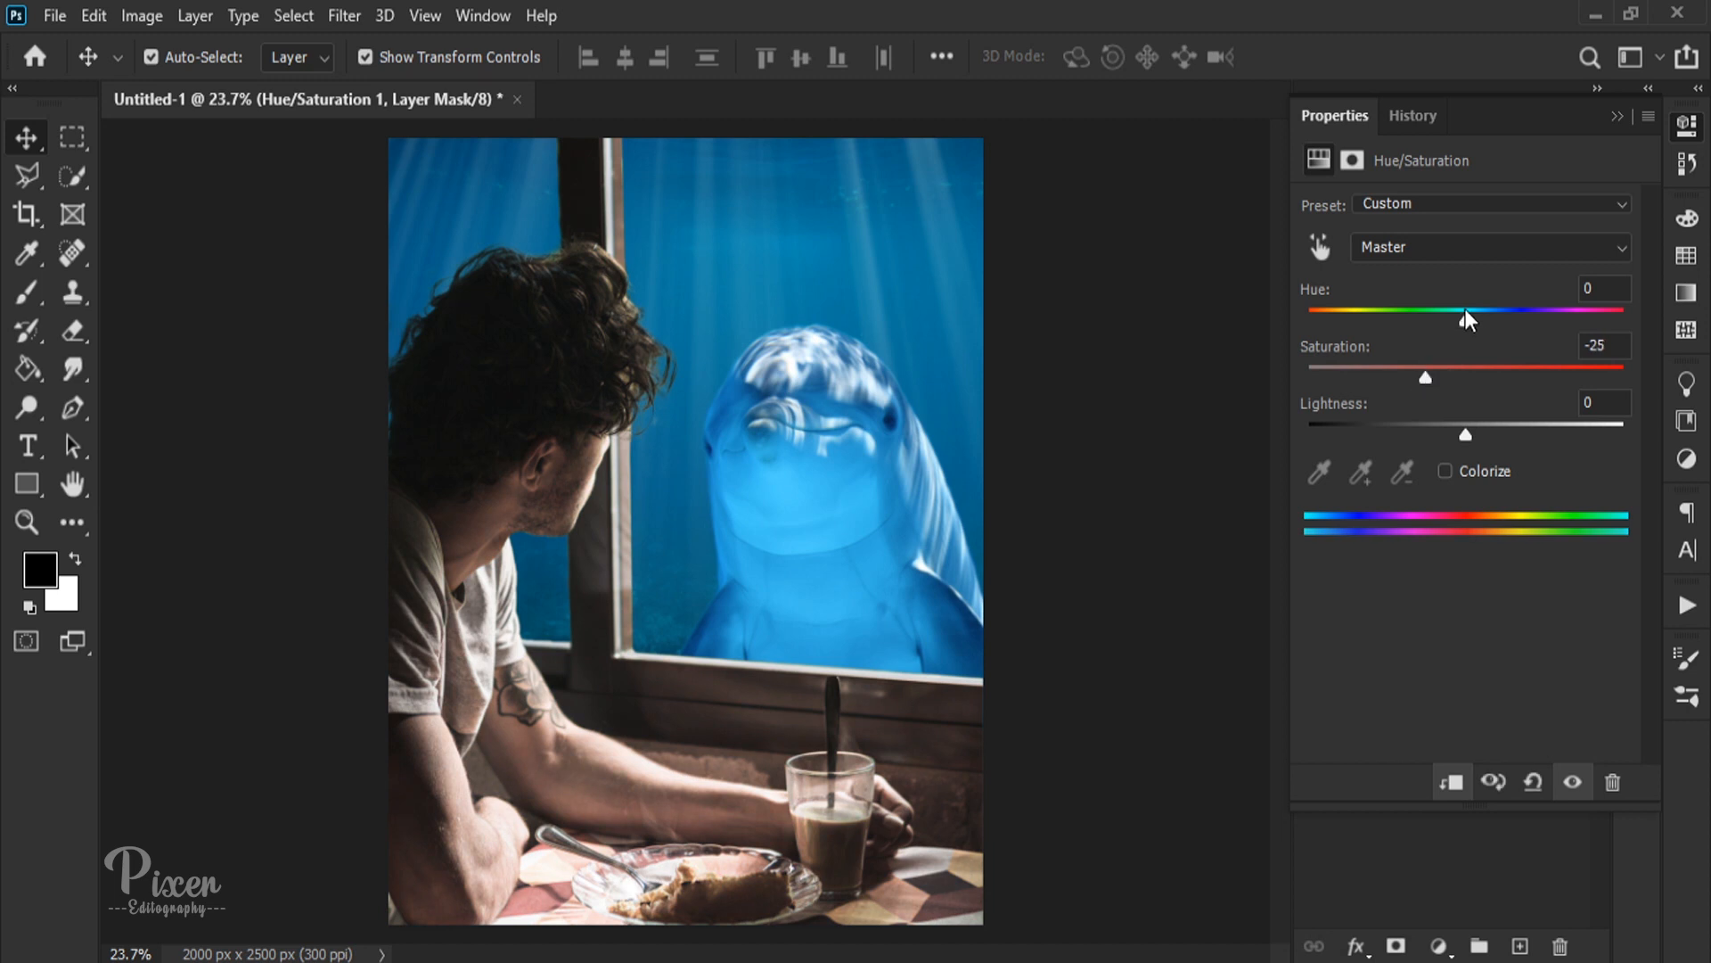
pyautogui.moveTo(1464, 310); pyautogui.dragTo(1644, 292)
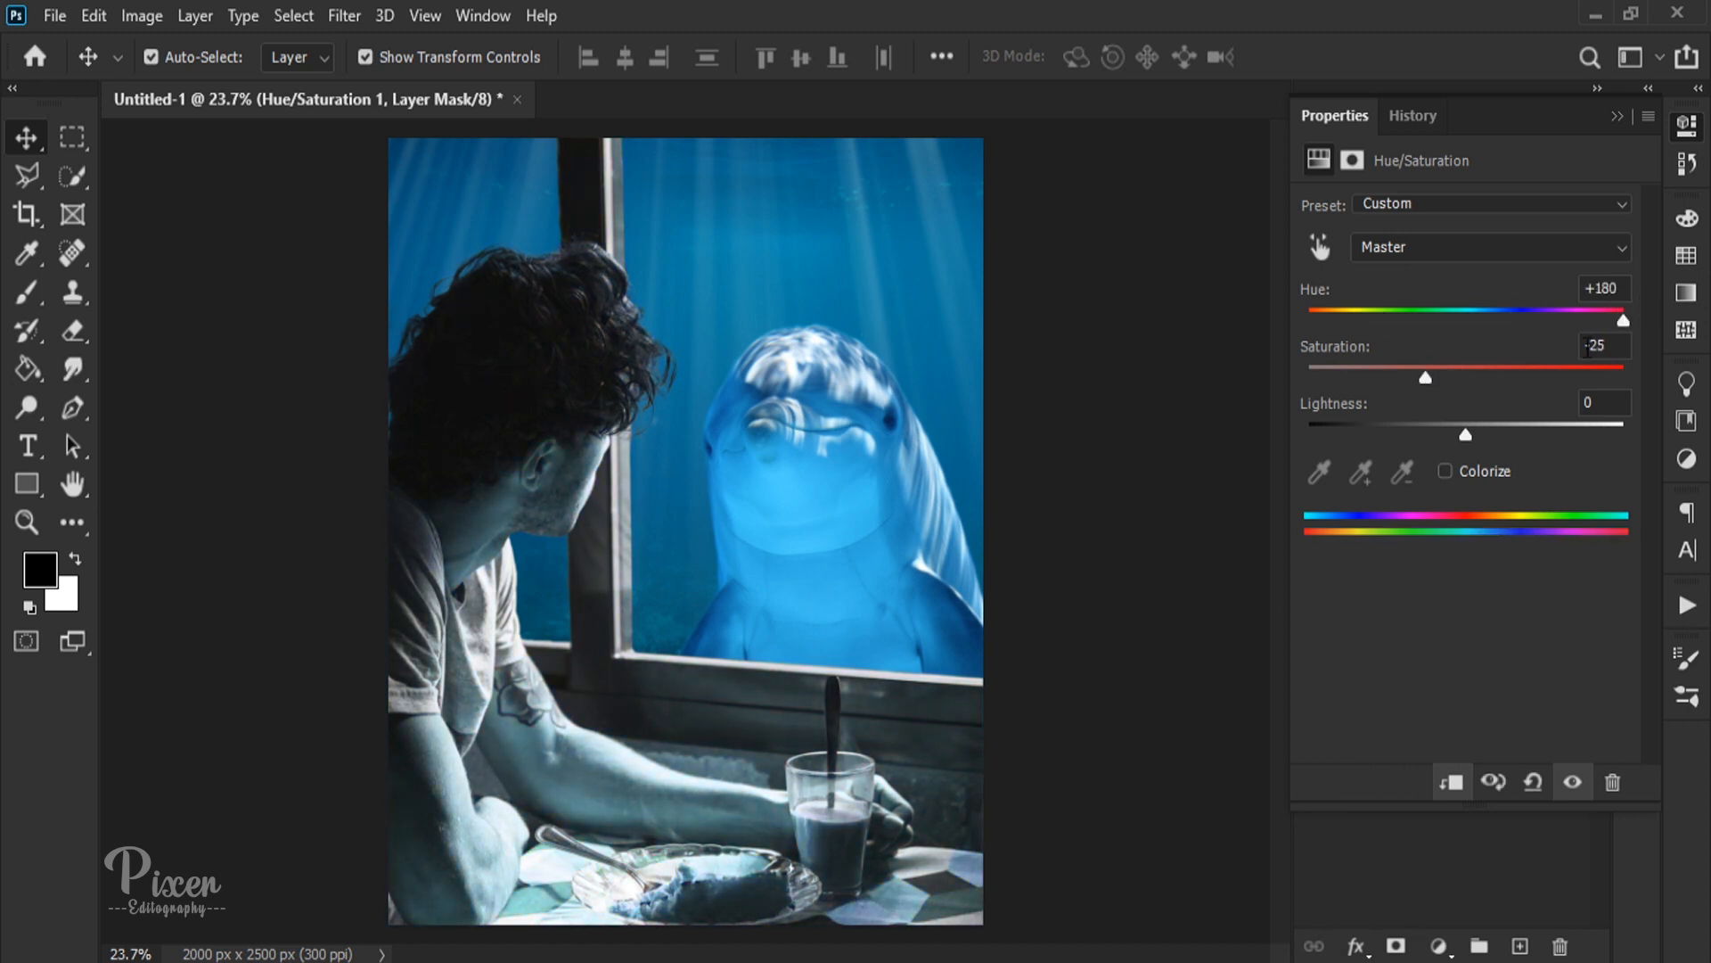
pyautogui.moveTo(1426, 377); pyautogui.dragTo(1484, 353)
pyautogui.click(1618, 115)
pyautogui.moveTo(1510, 204); pyautogui.dragTo(1437, 200)
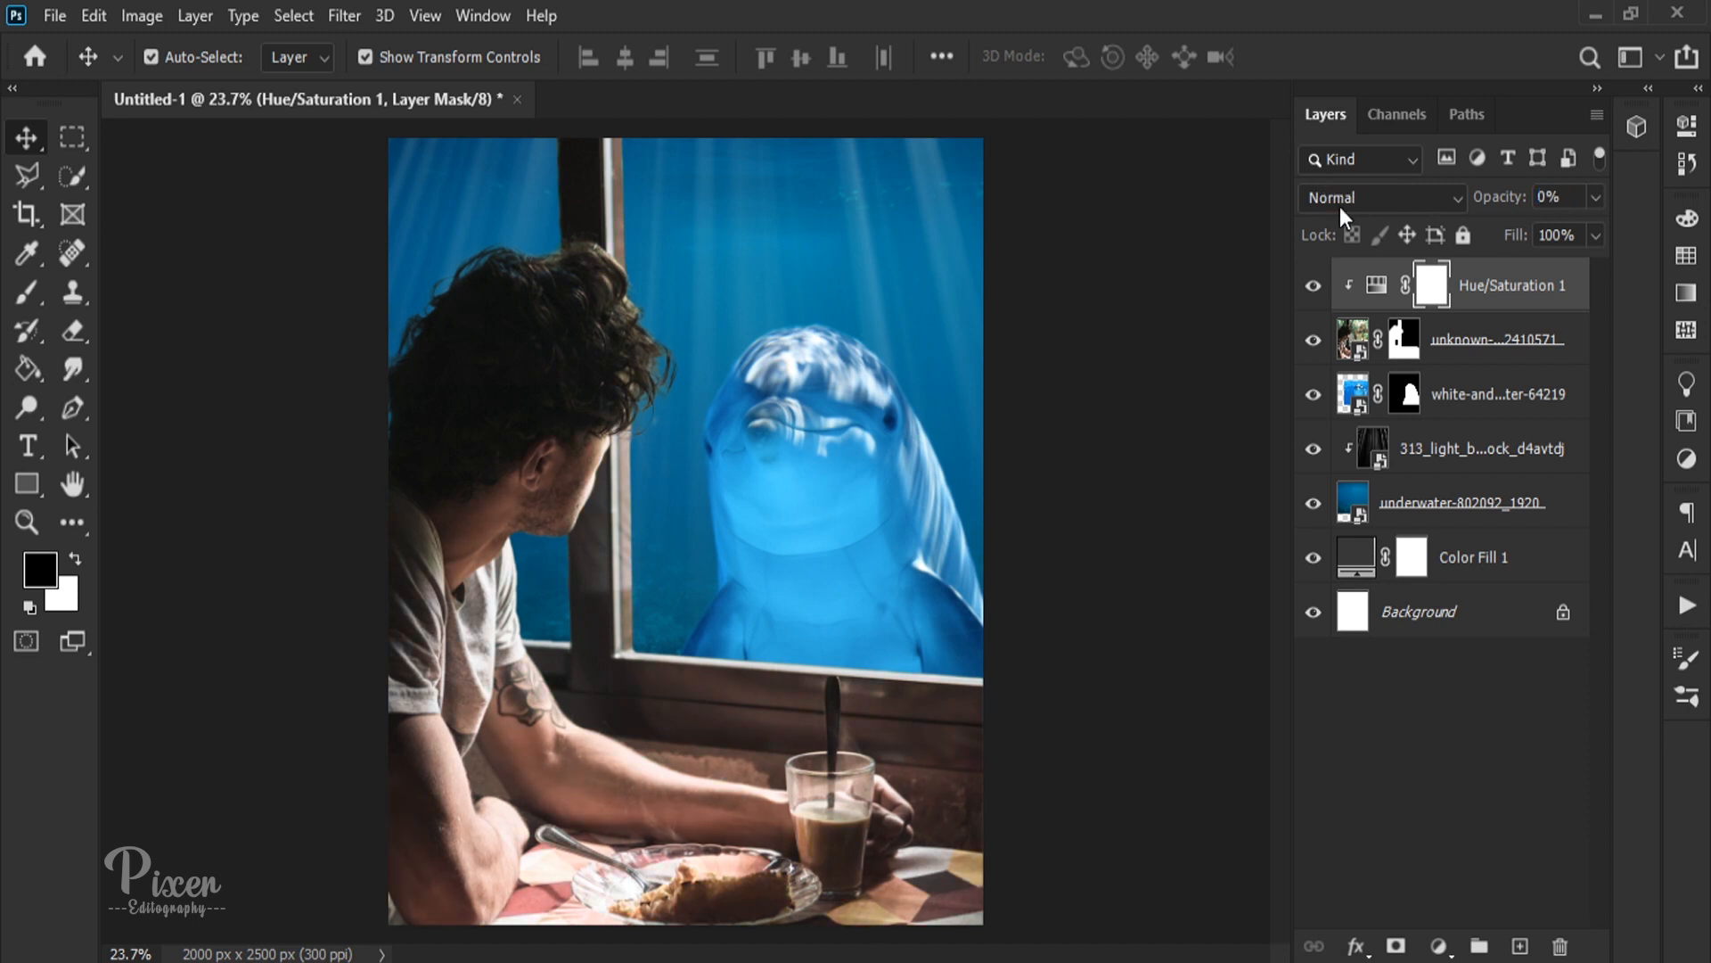
pyautogui.moveTo(1484, 280); pyautogui.dragTo(1560, 946)
# Step: Add a Color Balance adjustment clipped to the man's photo with midtones at Cyan -42, Green +35 and Blue +56
pyautogui.click(1437, 946)
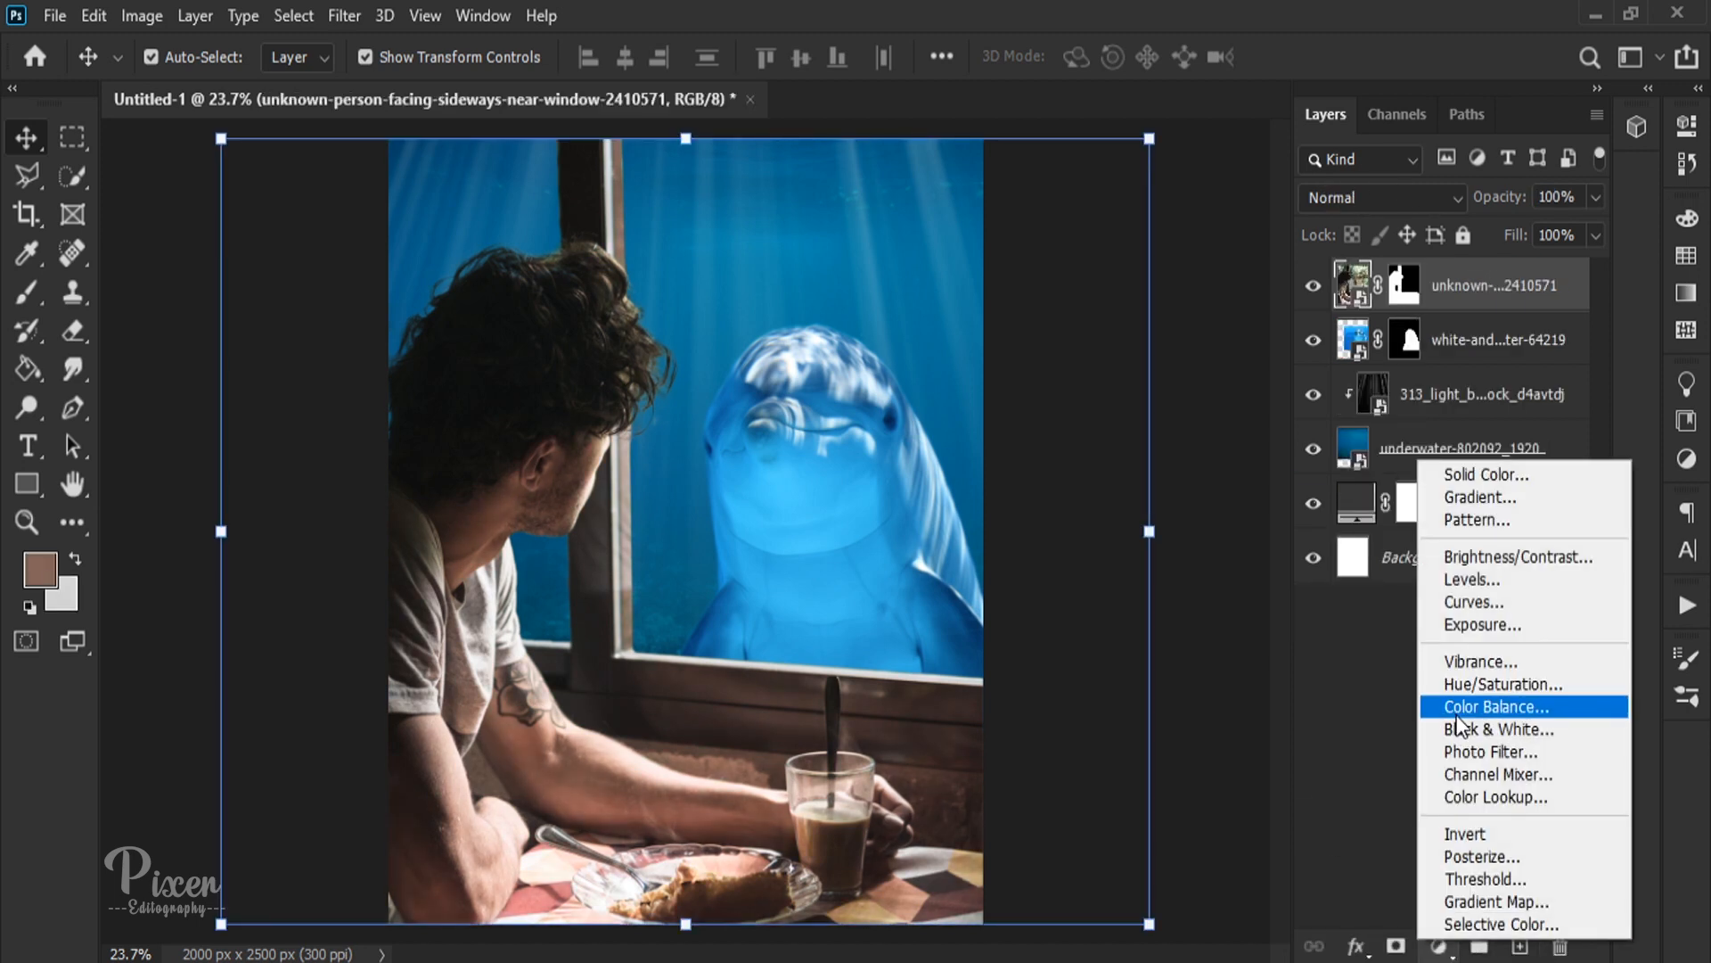
pyautogui.click(1483, 709)
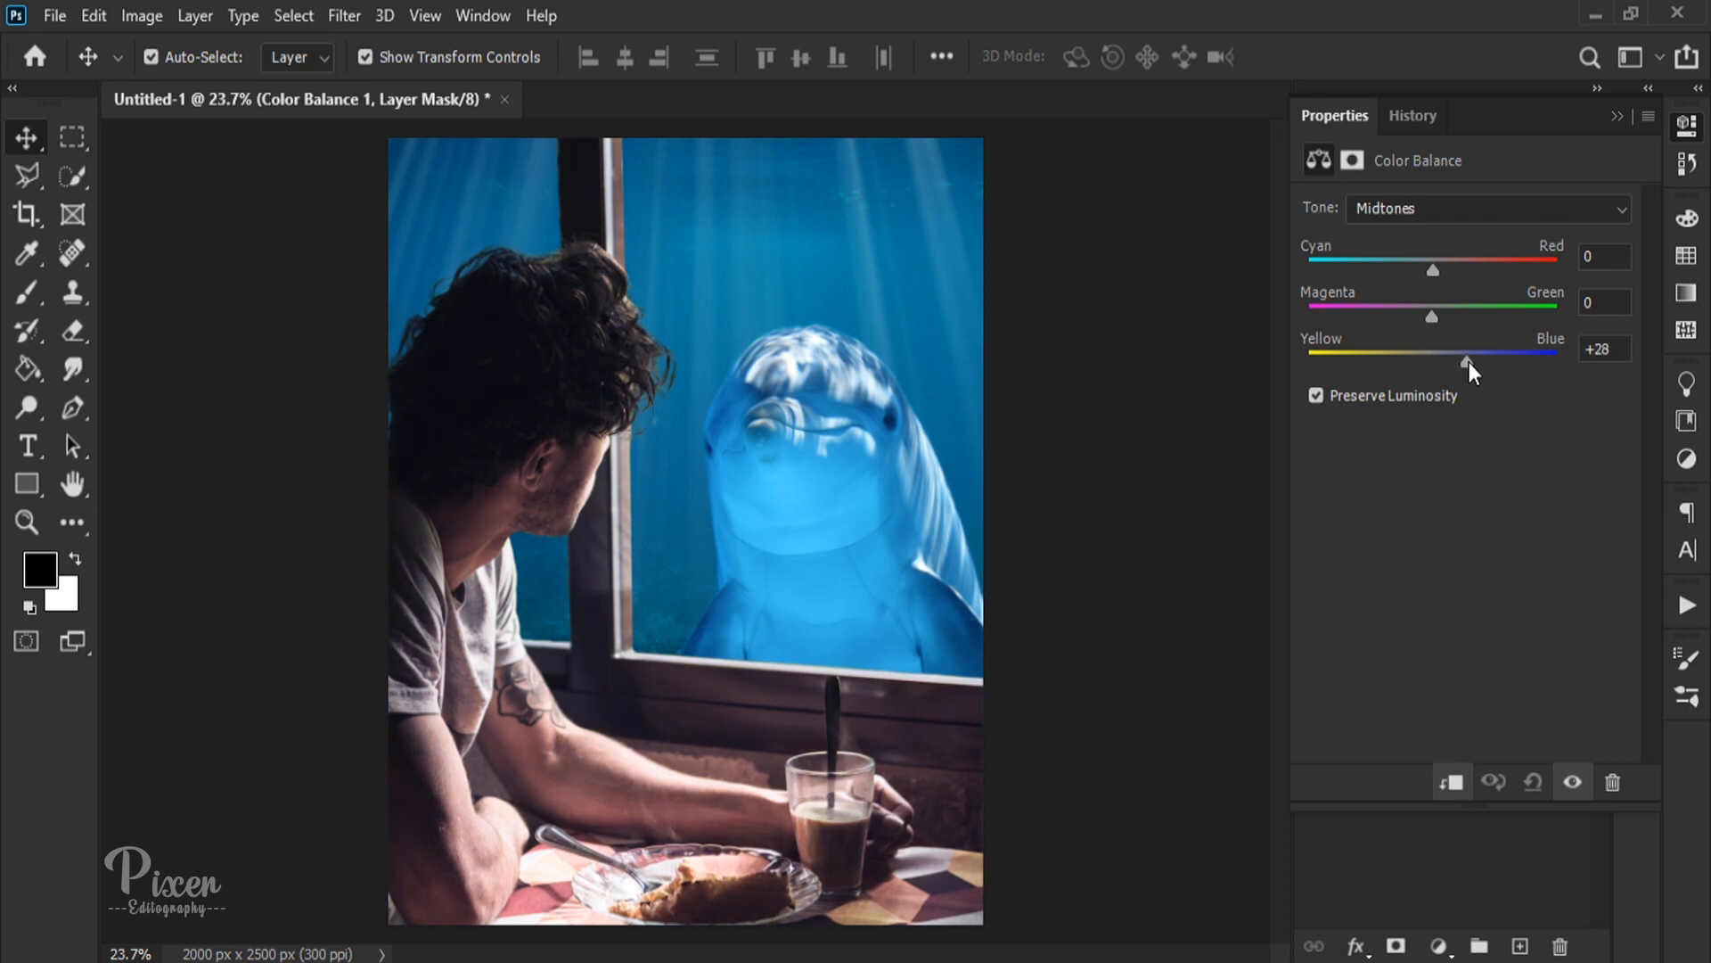
pyautogui.moveTo(1526, 362); pyautogui.dragTo(1504, 361)
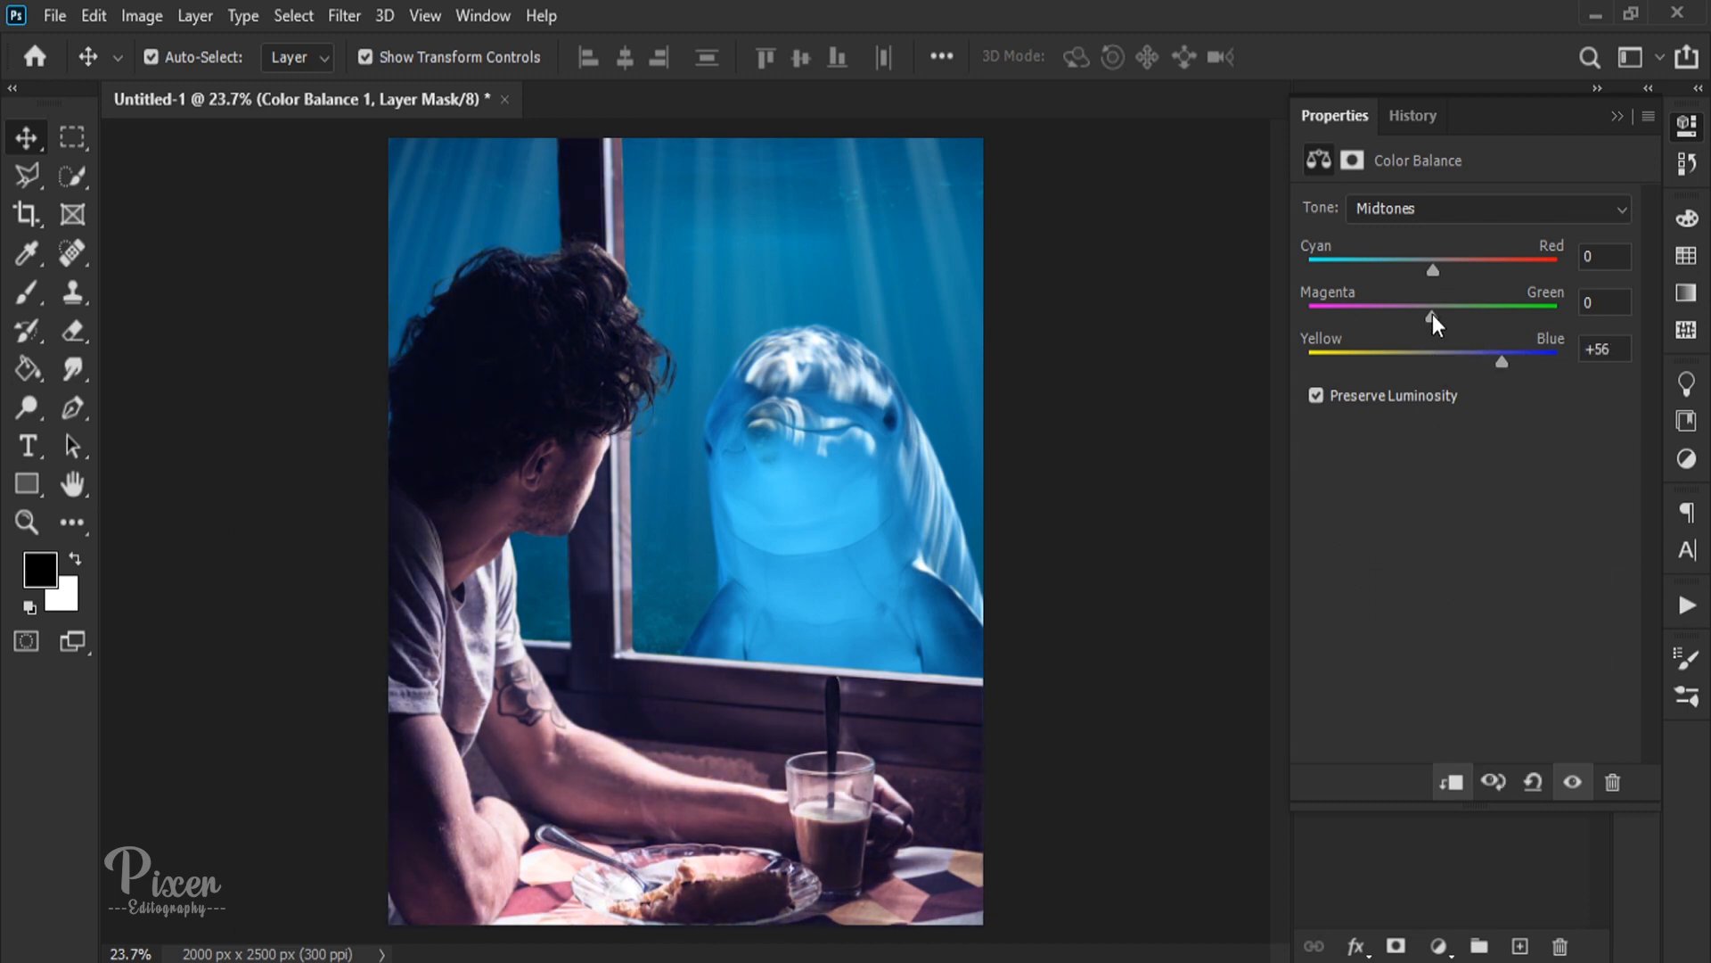
pyautogui.moveTo(1431, 317); pyautogui.dragTo(1381, 253)
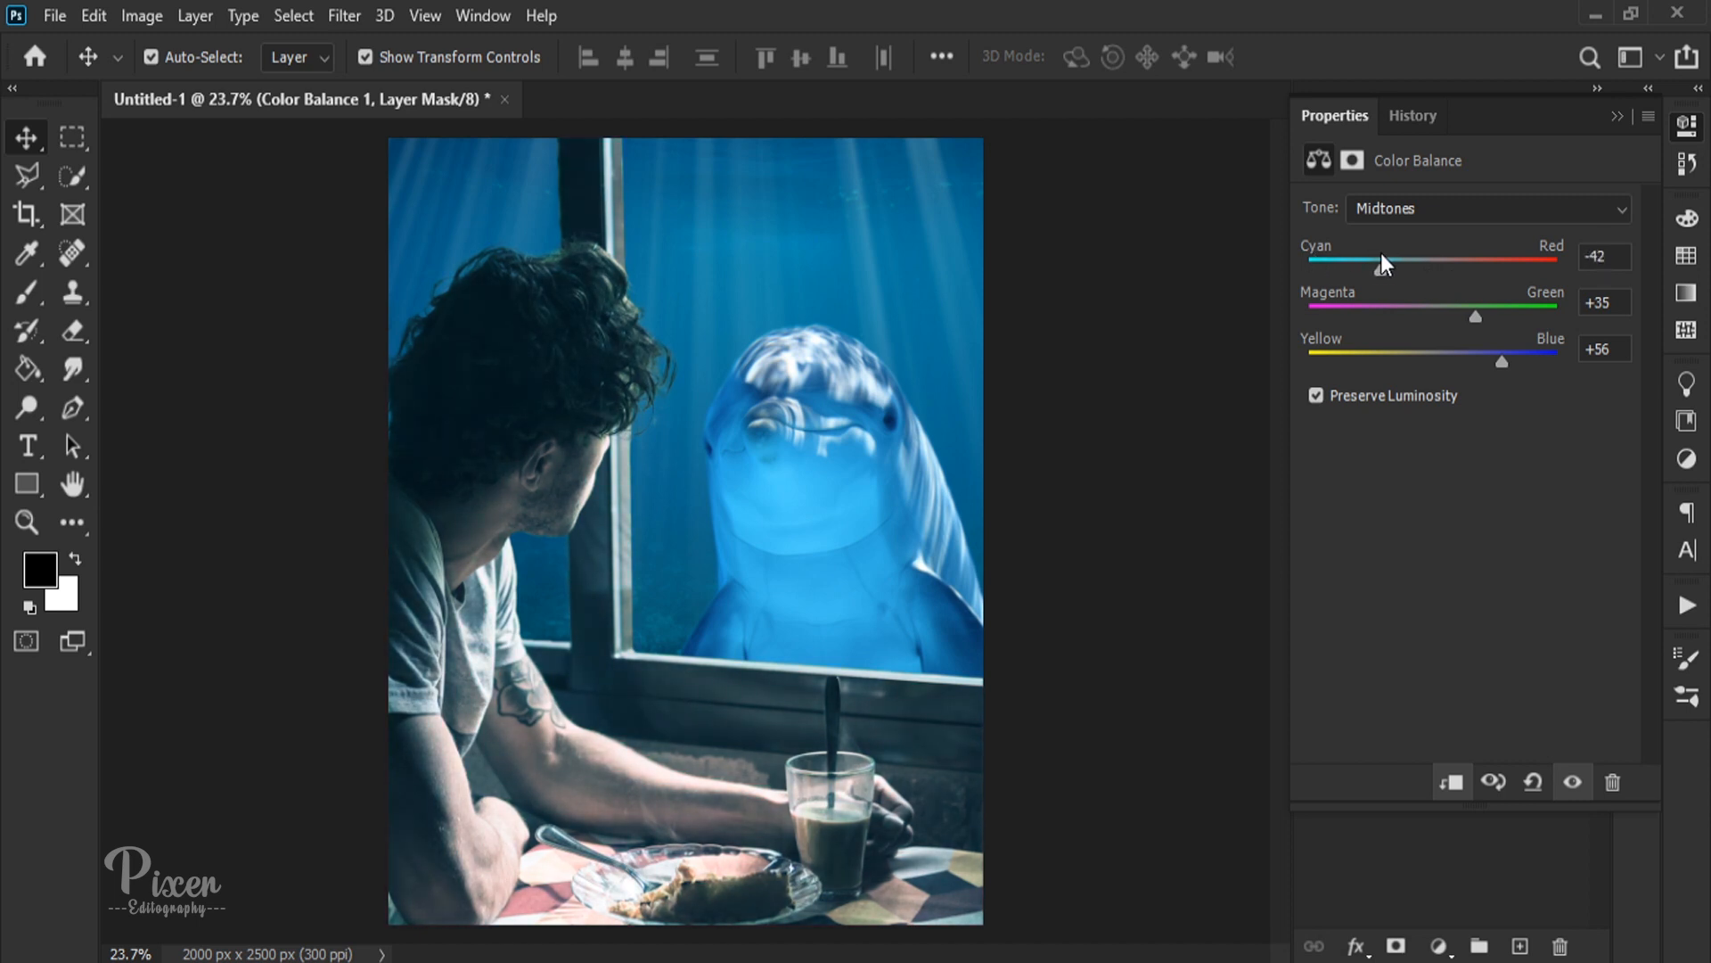
pyautogui.click(1617, 116)
pyautogui.click(1418, 785)
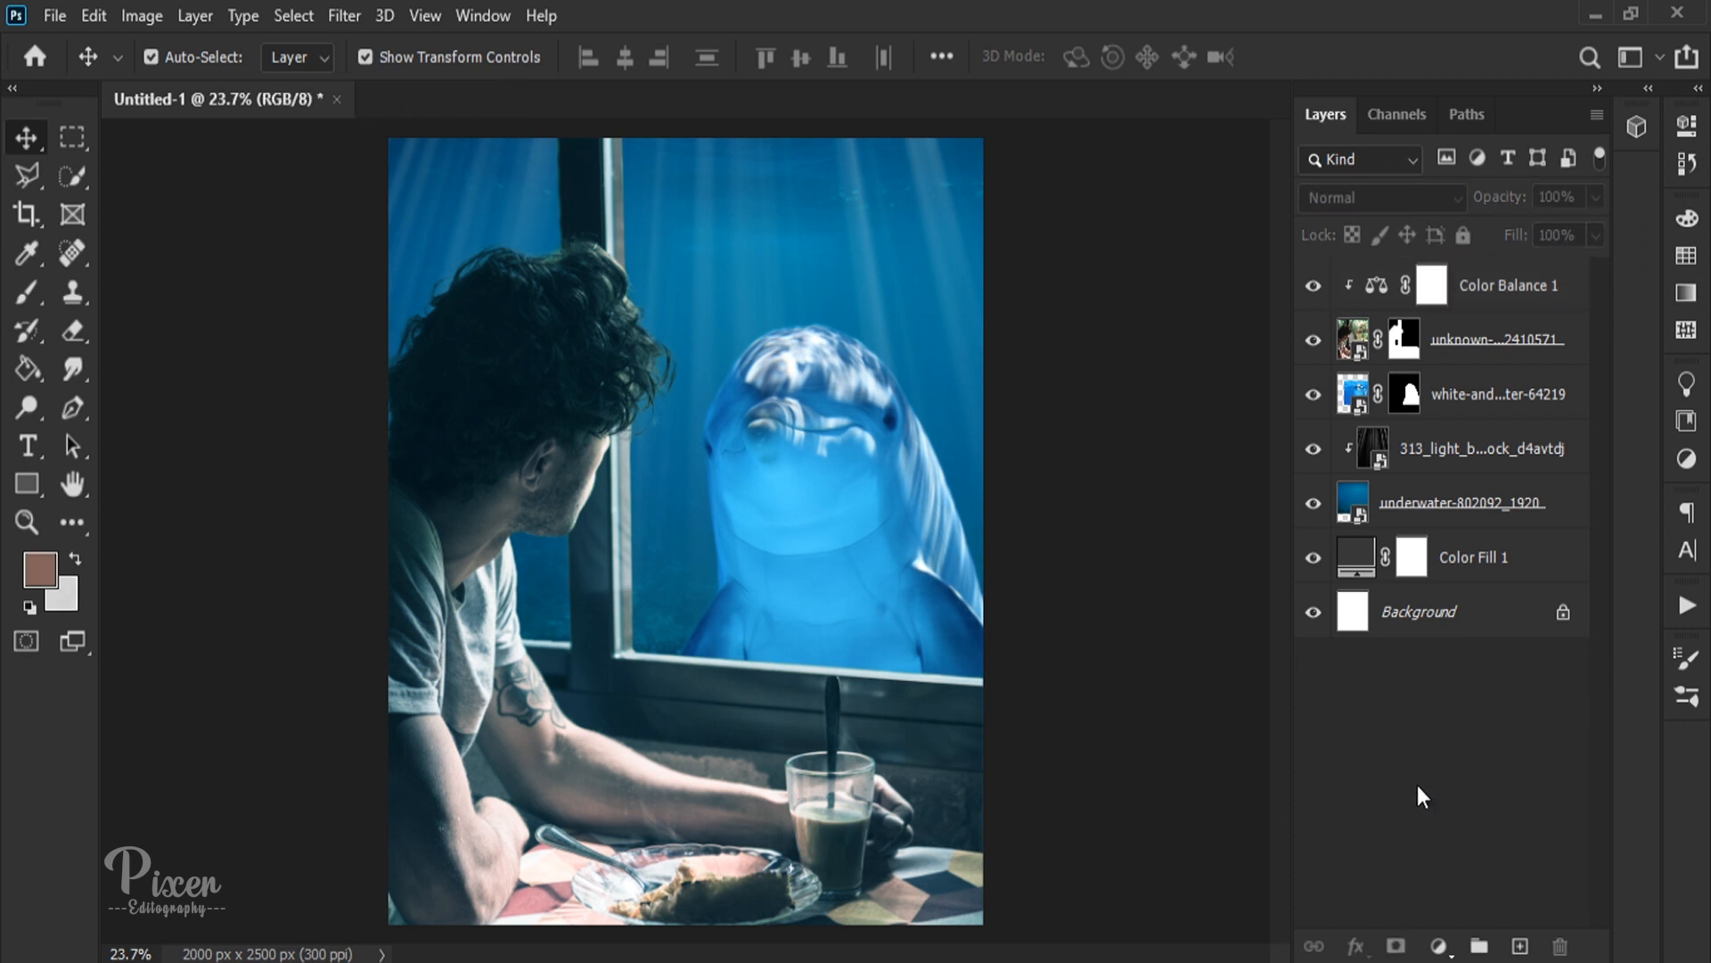
# Step: Shrink the large dolphin to about 91% and reposition it slightly lower behind the window
pyautogui.click(902, 469)
pyautogui.hotkey('ctrl', 't')
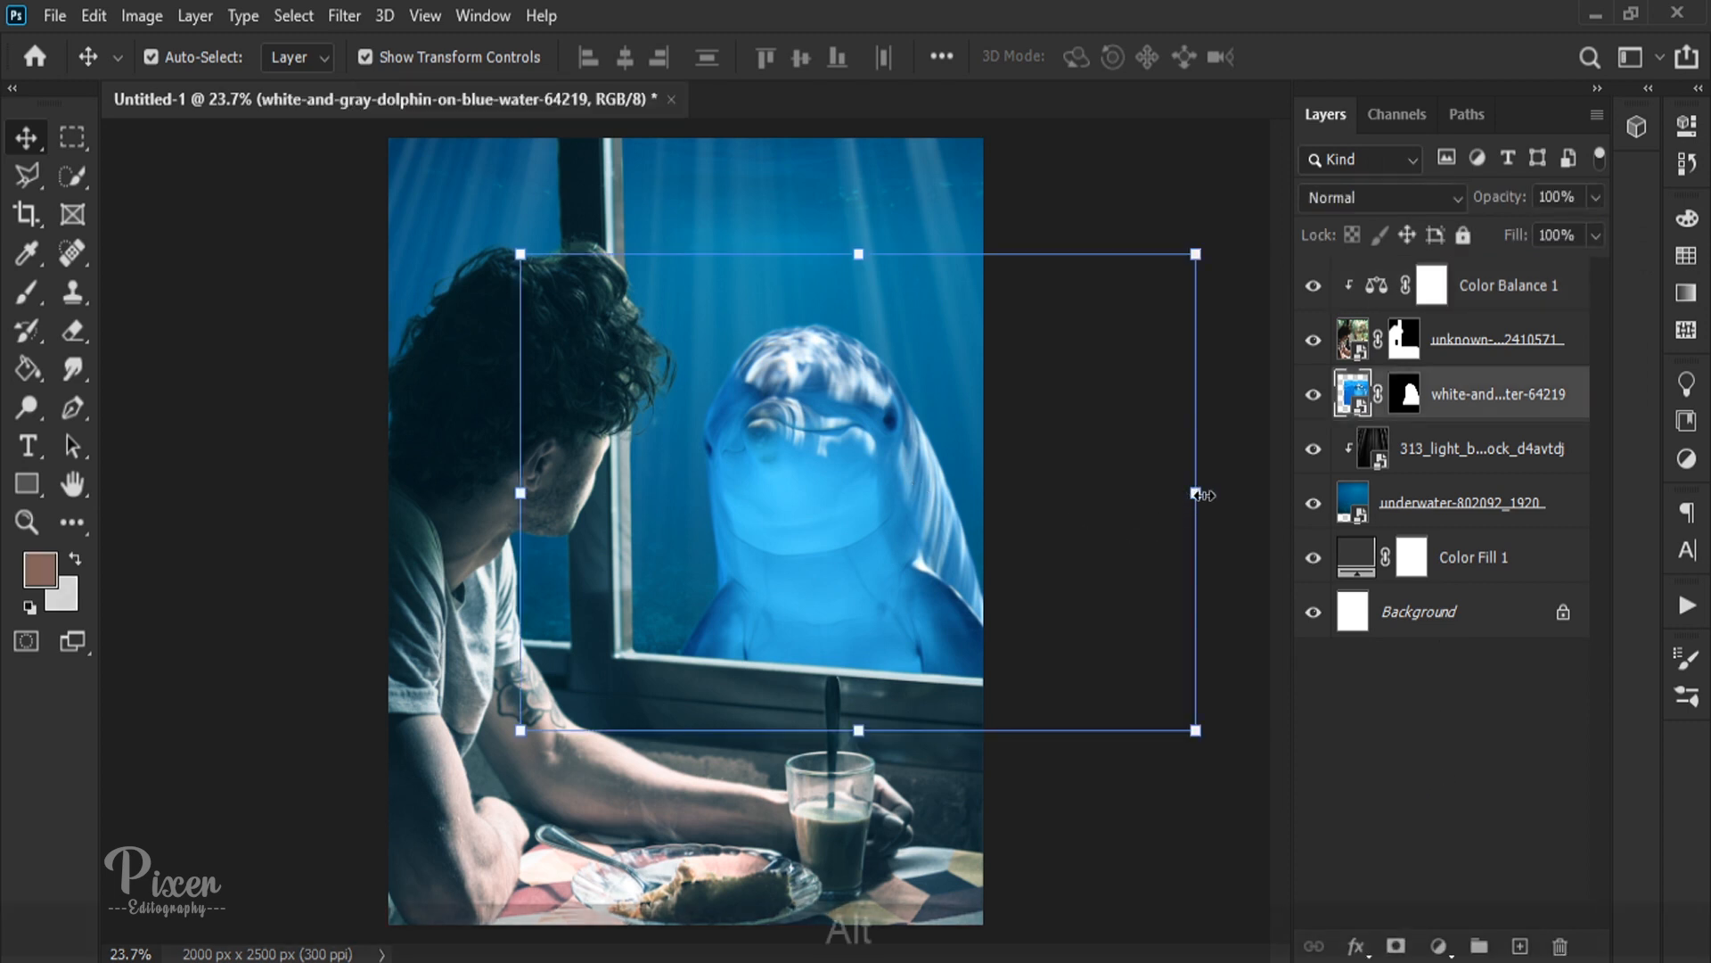
pyautogui.moveTo(1196, 493); pyautogui.dragTo(1150, 491)
pyautogui.moveTo(981, 505); pyautogui.dragTo(1177, 524)
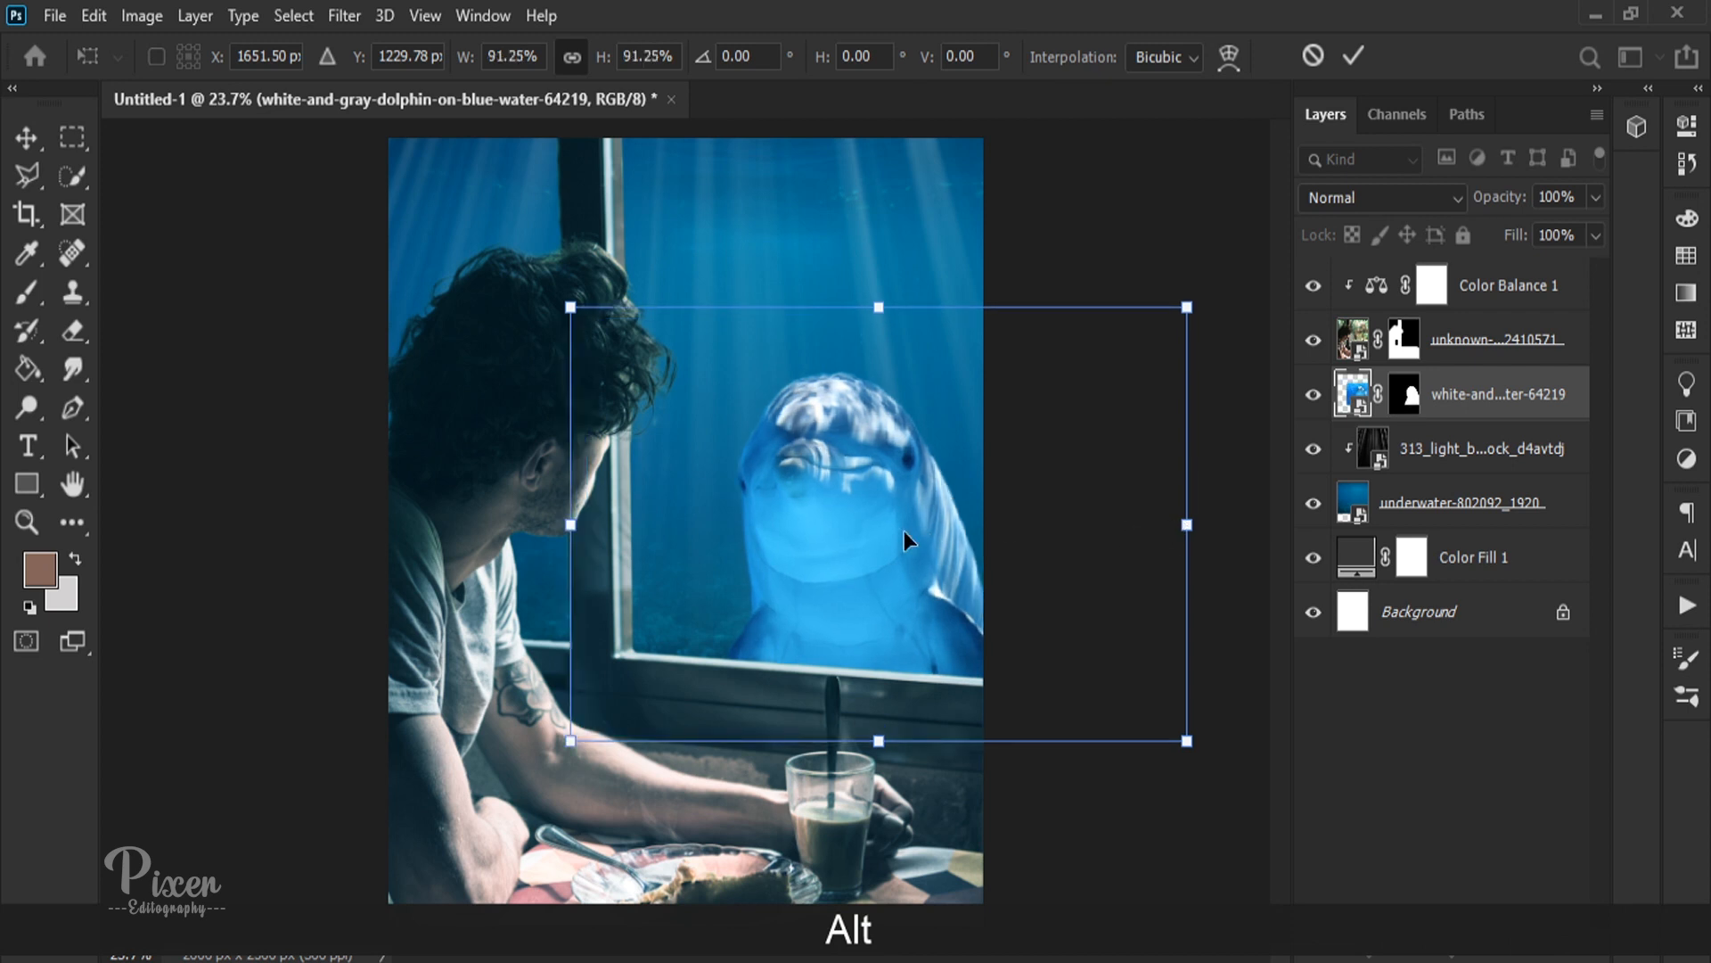
pyautogui.moveTo(904, 531); pyautogui.dragTo(902, 512)
pyautogui.press('Return')
pyautogui.click(1016, 459)
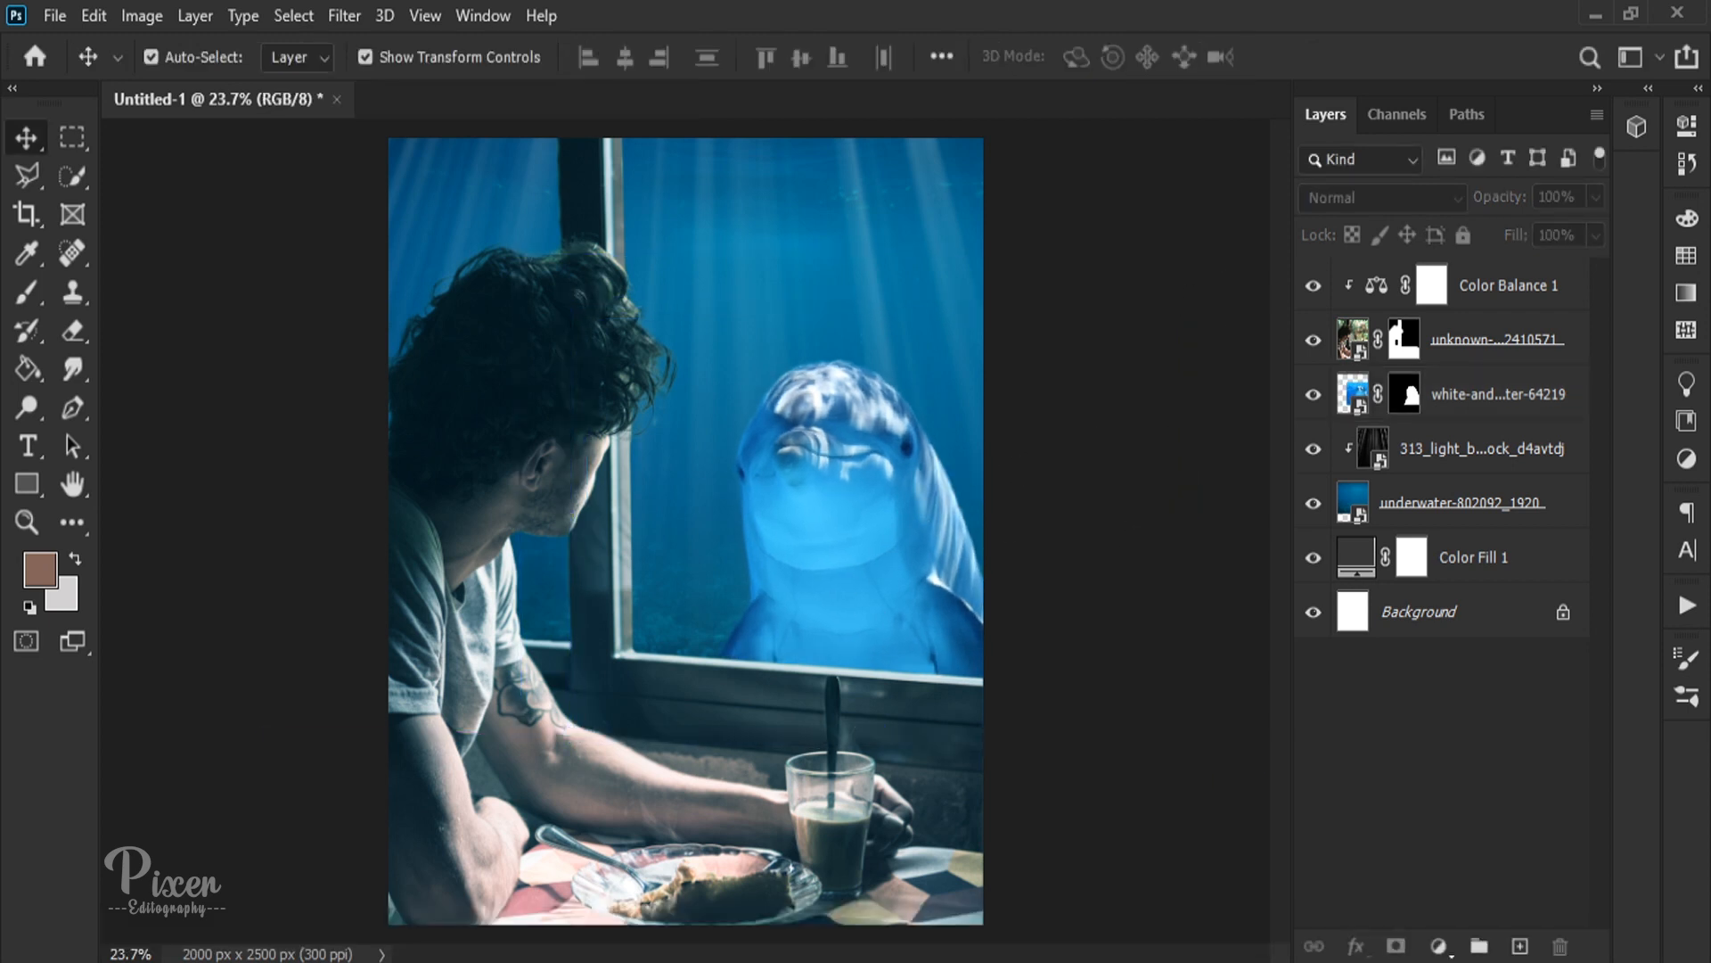
# Step: Place the fish_set_05 image, shrink it into the water between the man and the dolphin, and move its layer beneath the large dolphin
pyautogui.click(241, 938)
pyautogui.moveTo(516, 336); pyautogui.dragTo(621, 398)
pyautogui.moveTo(825, 529); pyautogui.dragTo(763, 528)
pyautogui.moveTo(708, 529); pyautogui.dragTo(747, 355)
pyautogui.press('Return')
pyautogui.press('Return')
pyautogui.moveTo(1424, 294); pyautogui.dragTo(1427, 463)
# Step: Set the fish layer's blend mode to Soft Light and apply a Gaussian Blur of about 2.5 pixels
pyautogui.click(1382, 197)
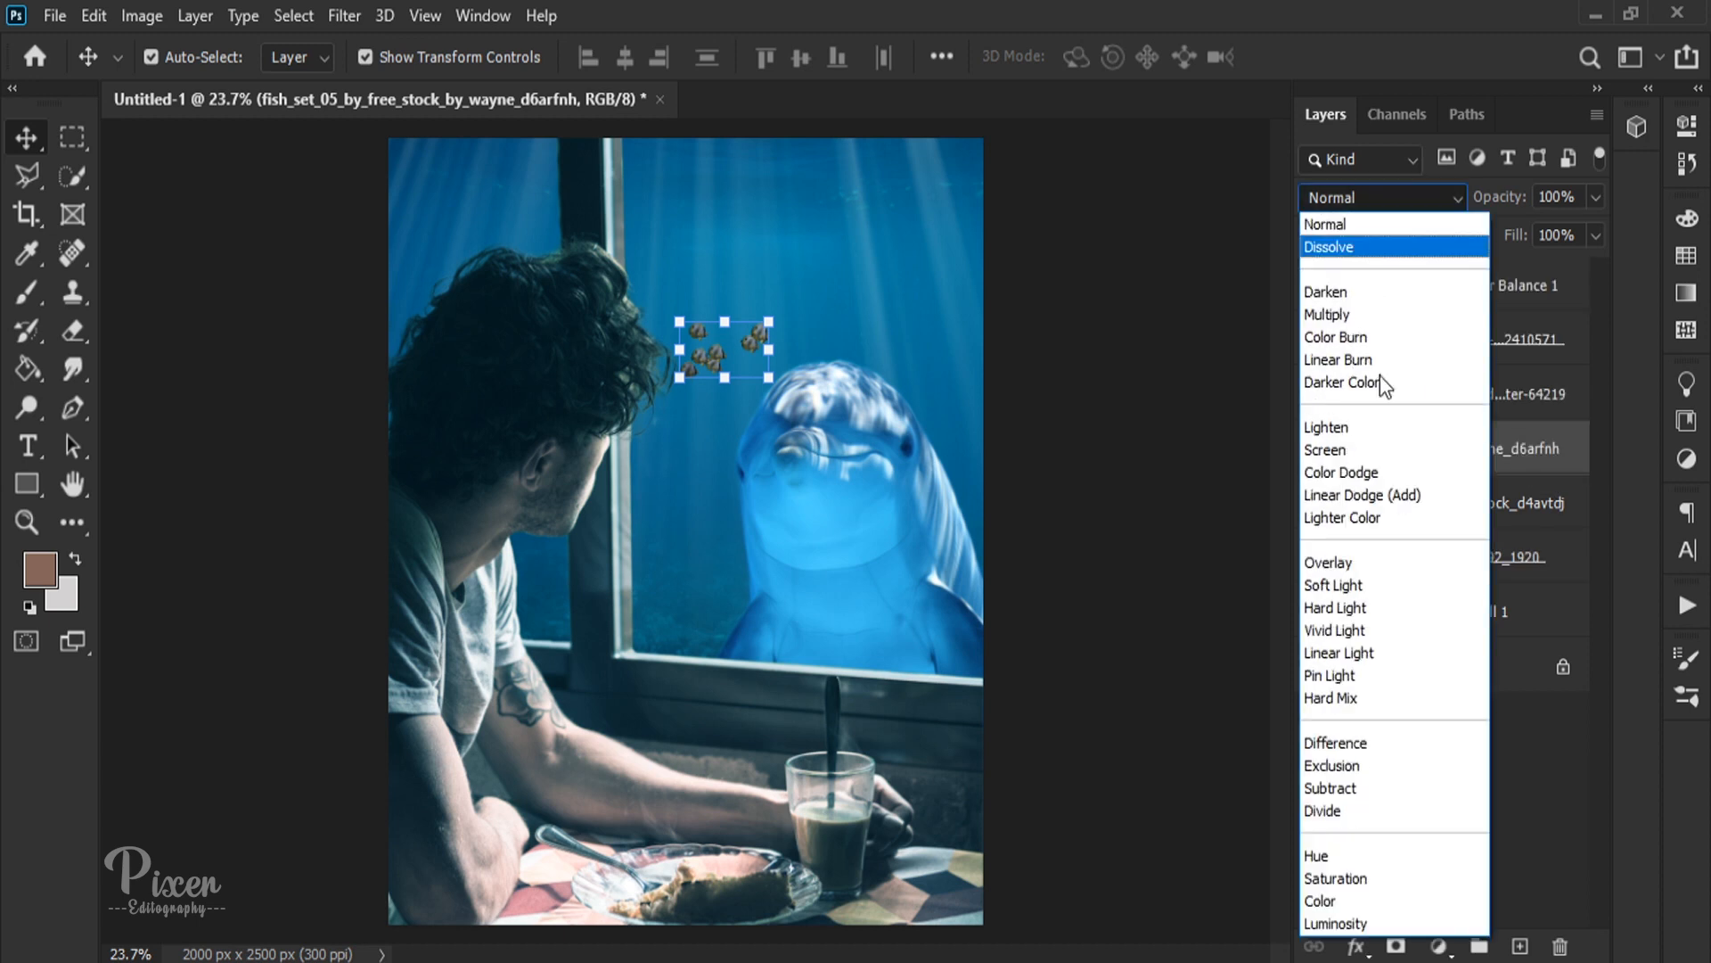
pyautogui.click(1346, 576)
pyautogui.click(1112, 464)
pyautogui.click(1454, 481)
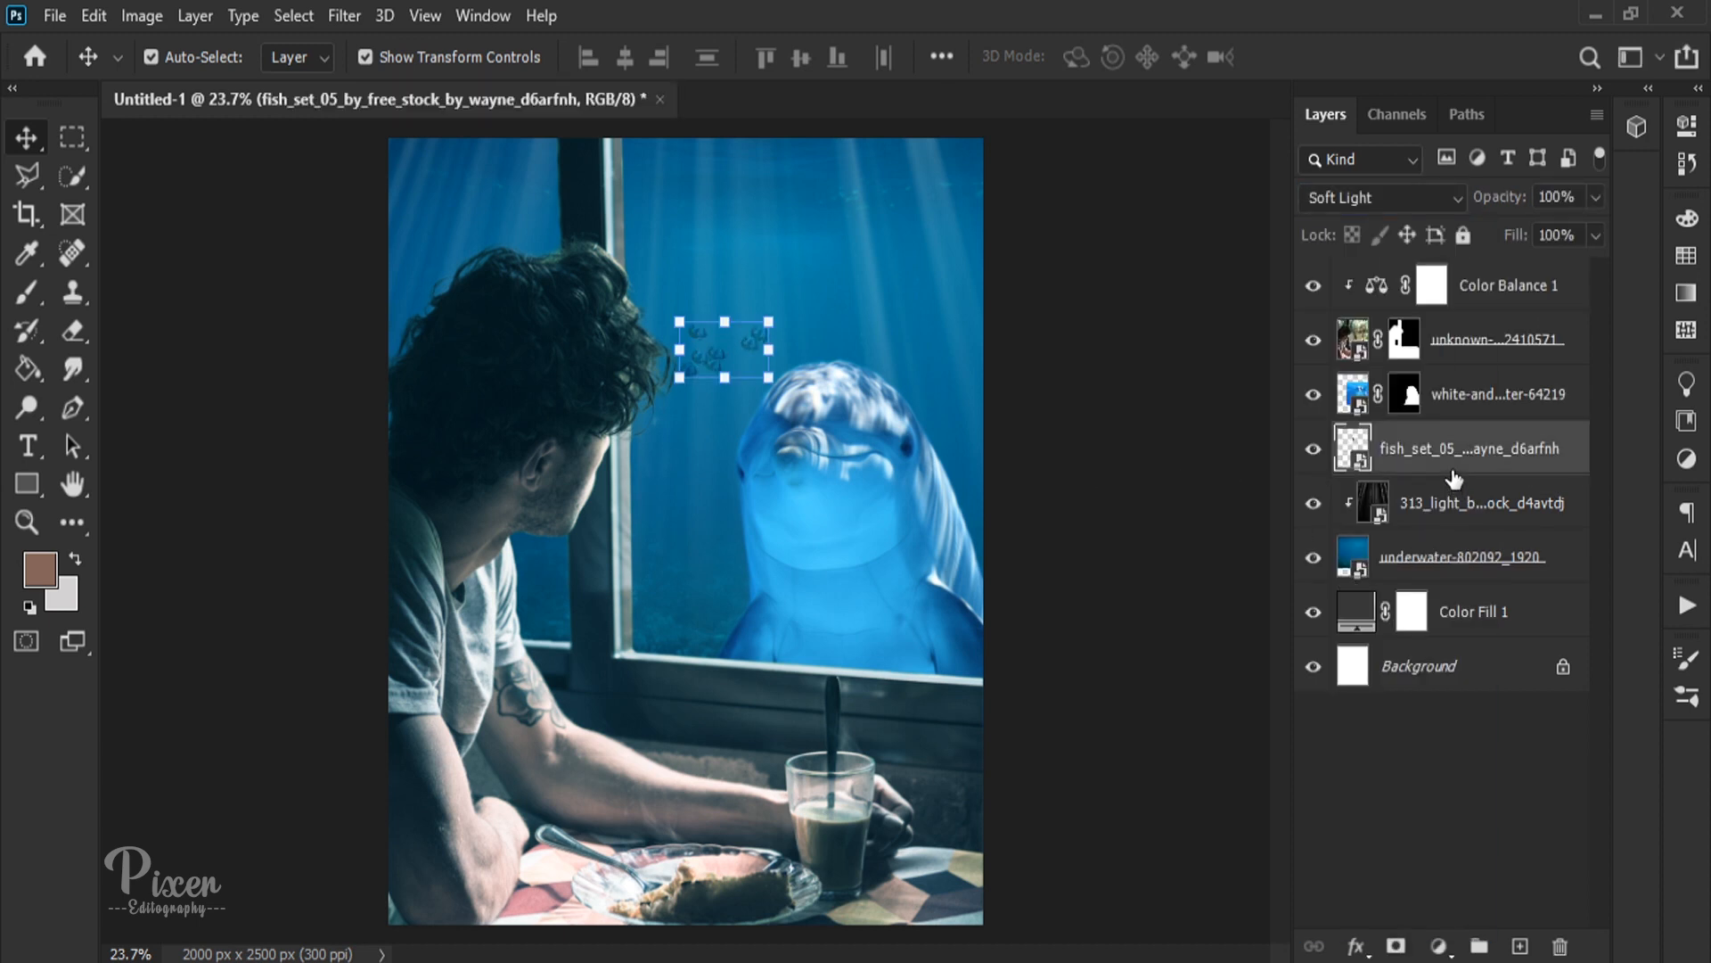
pyautogui.click(299, 13)
pyautogui.moveTo(344, 16)
pyautogui.moveTo(375, 314)
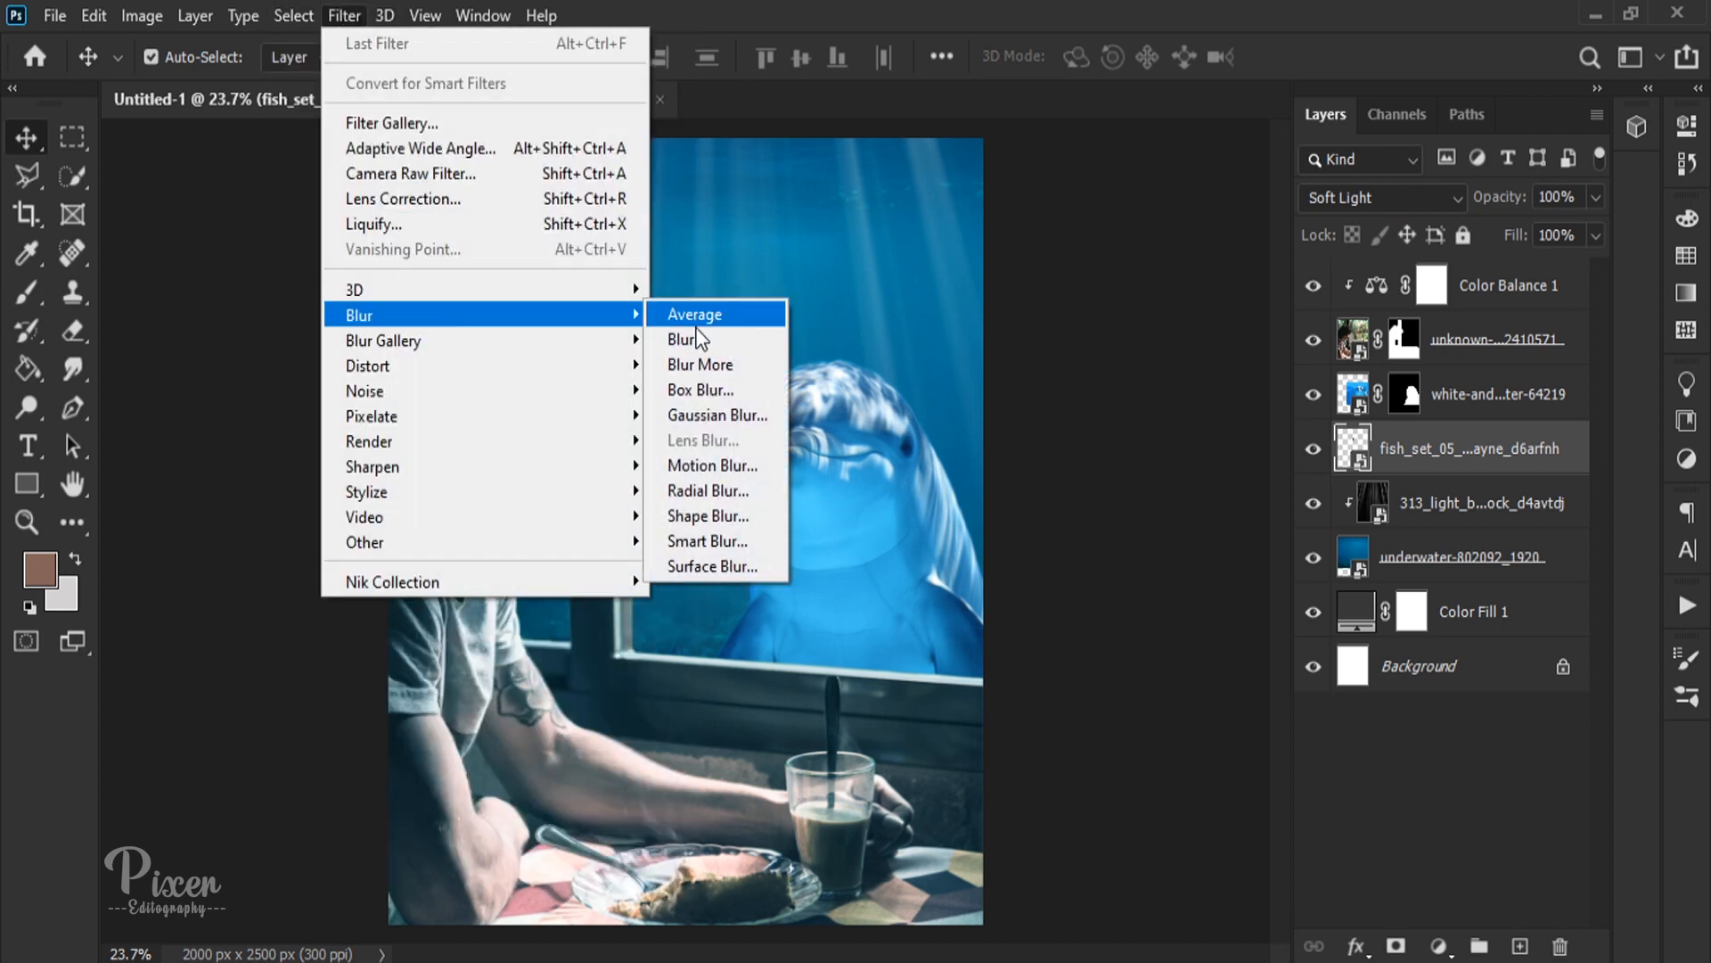
pyautogui.click(707, 420)
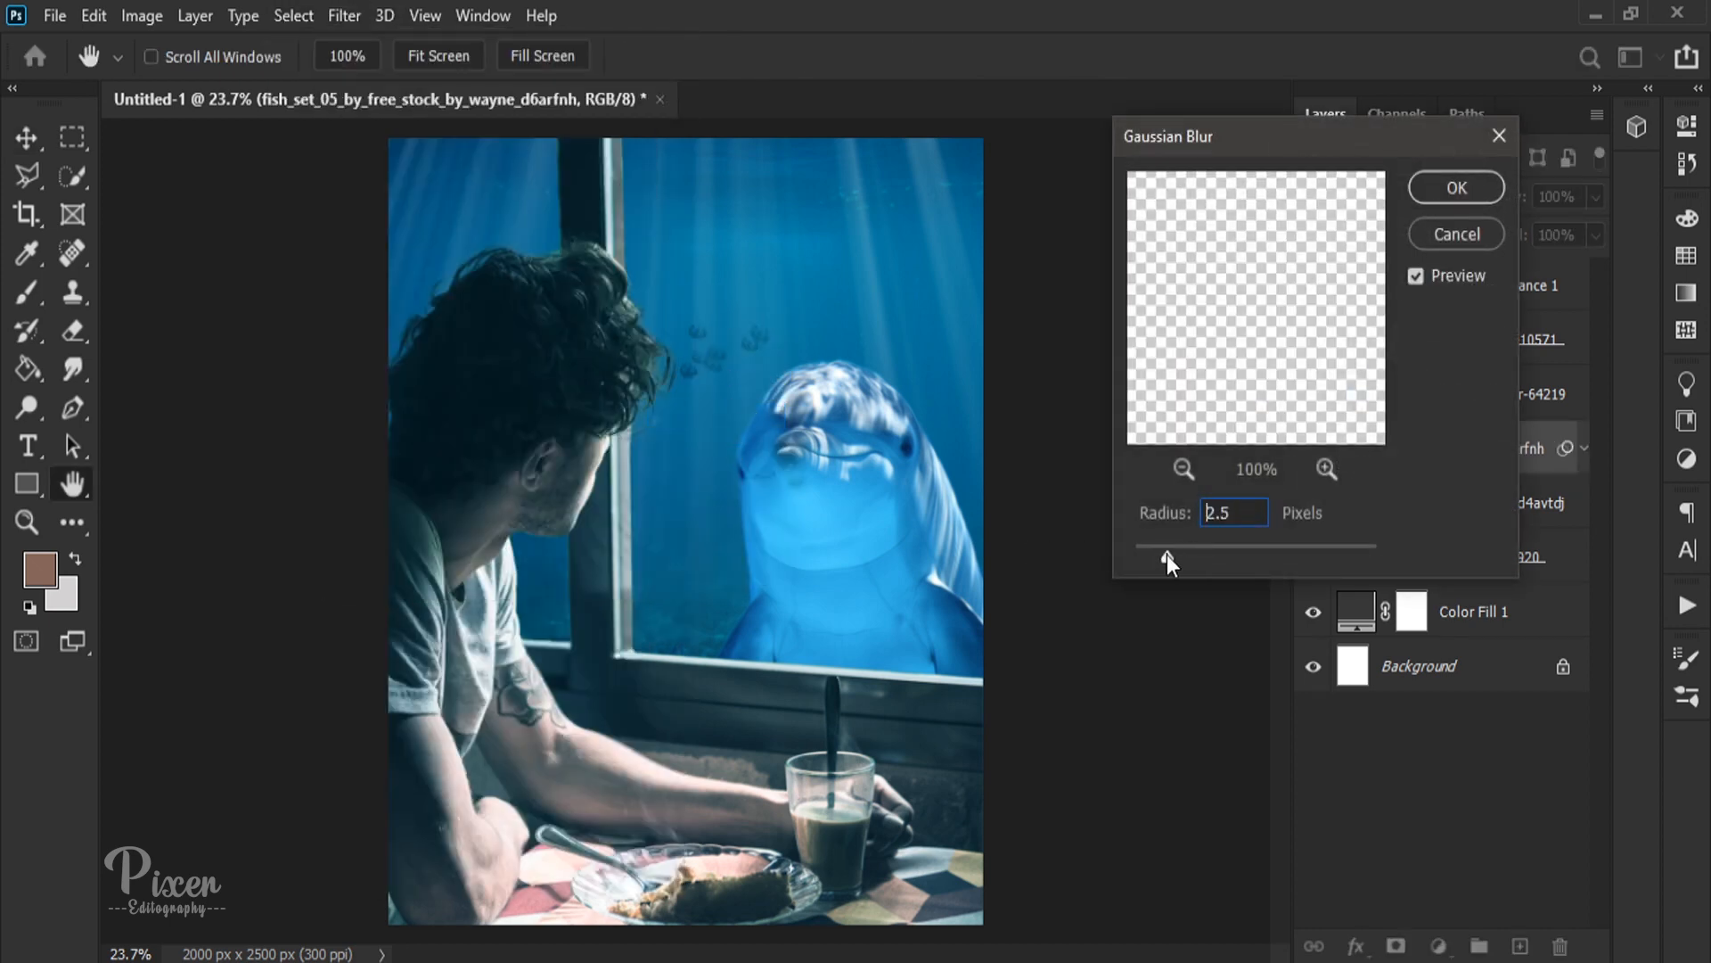
pyautogui.moveTo(1167, 558)
pyautogui.mouseDown()
pyautogui.moveTo(1133, 553)
pyautogui.moveTo(1170, 553)
pyautogui.mouseUp()
pyautogui.click(1429, 192)
pyautogui.click(1154, 433)
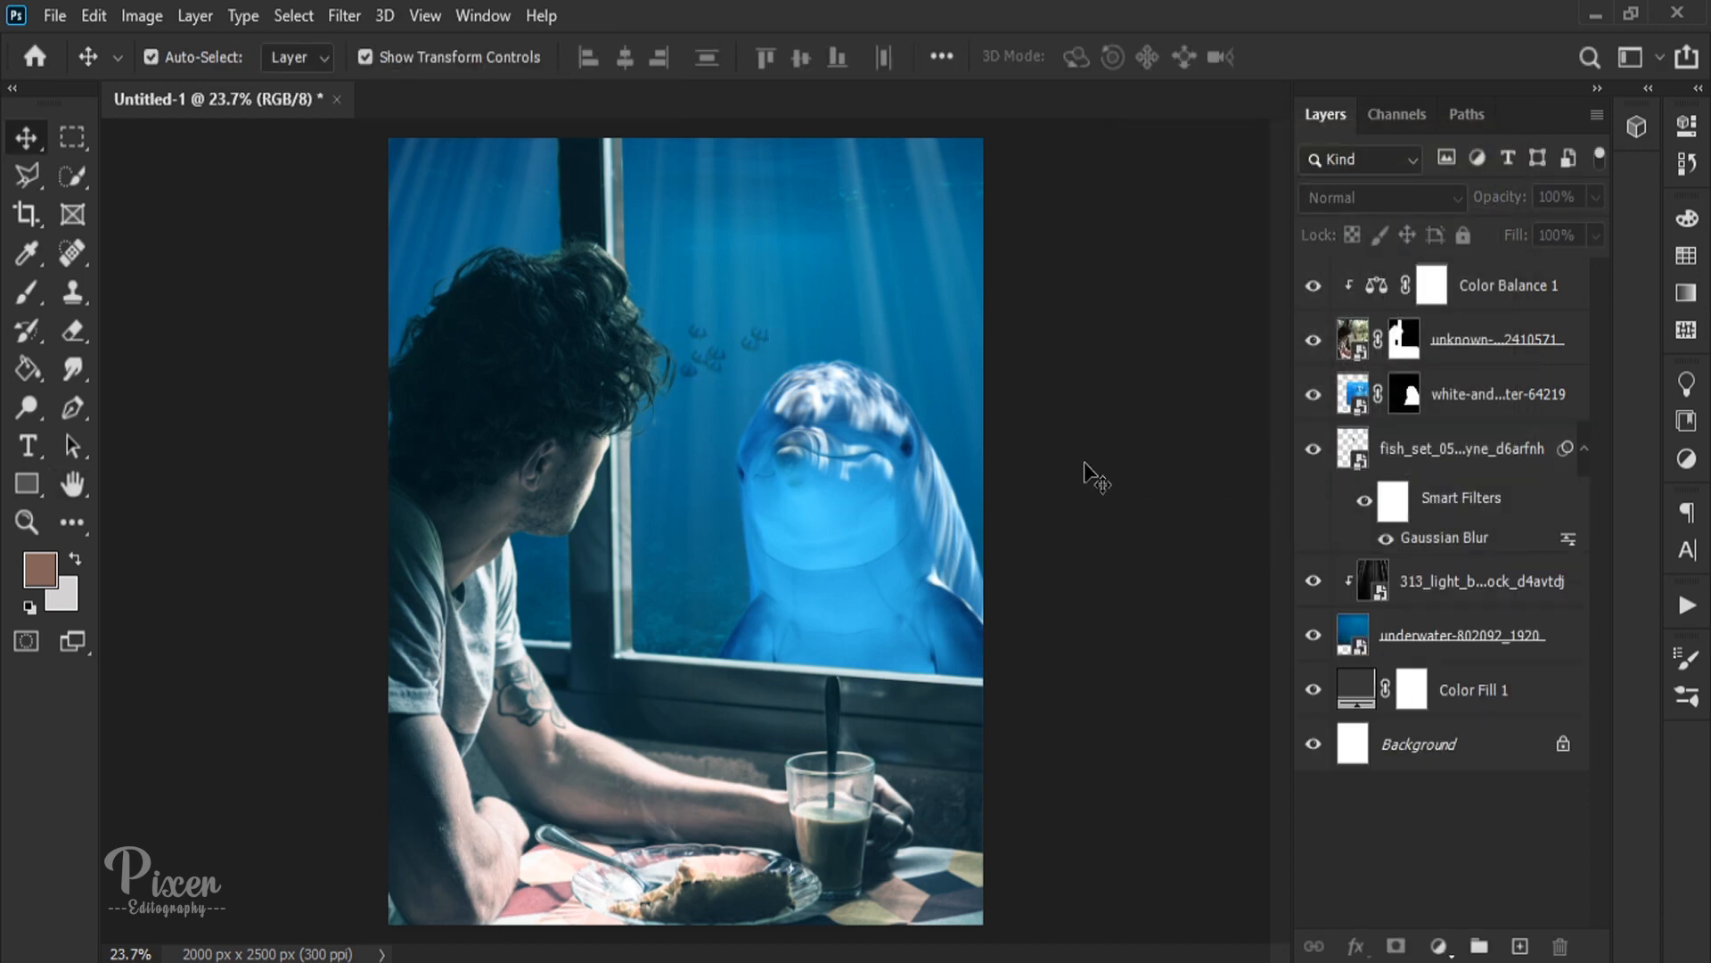
# Step: Place the dolphin-3961587_1920 image, shrink it into the water beside the large dolphin's head, and move its layer beneath the large dolphin
pyautogui.moveTo(219, 959)
pyautogui.click(213, 878)
pyautogui.moveTo(401, 306); pyautogui.dragTo(858, 328)
pyautogui.moveTo(489, 550); pyautogui.dragTo(897, 319)
pyautogui.moveTo(1466, 441); pyautogui.dragTo(1466, 440)
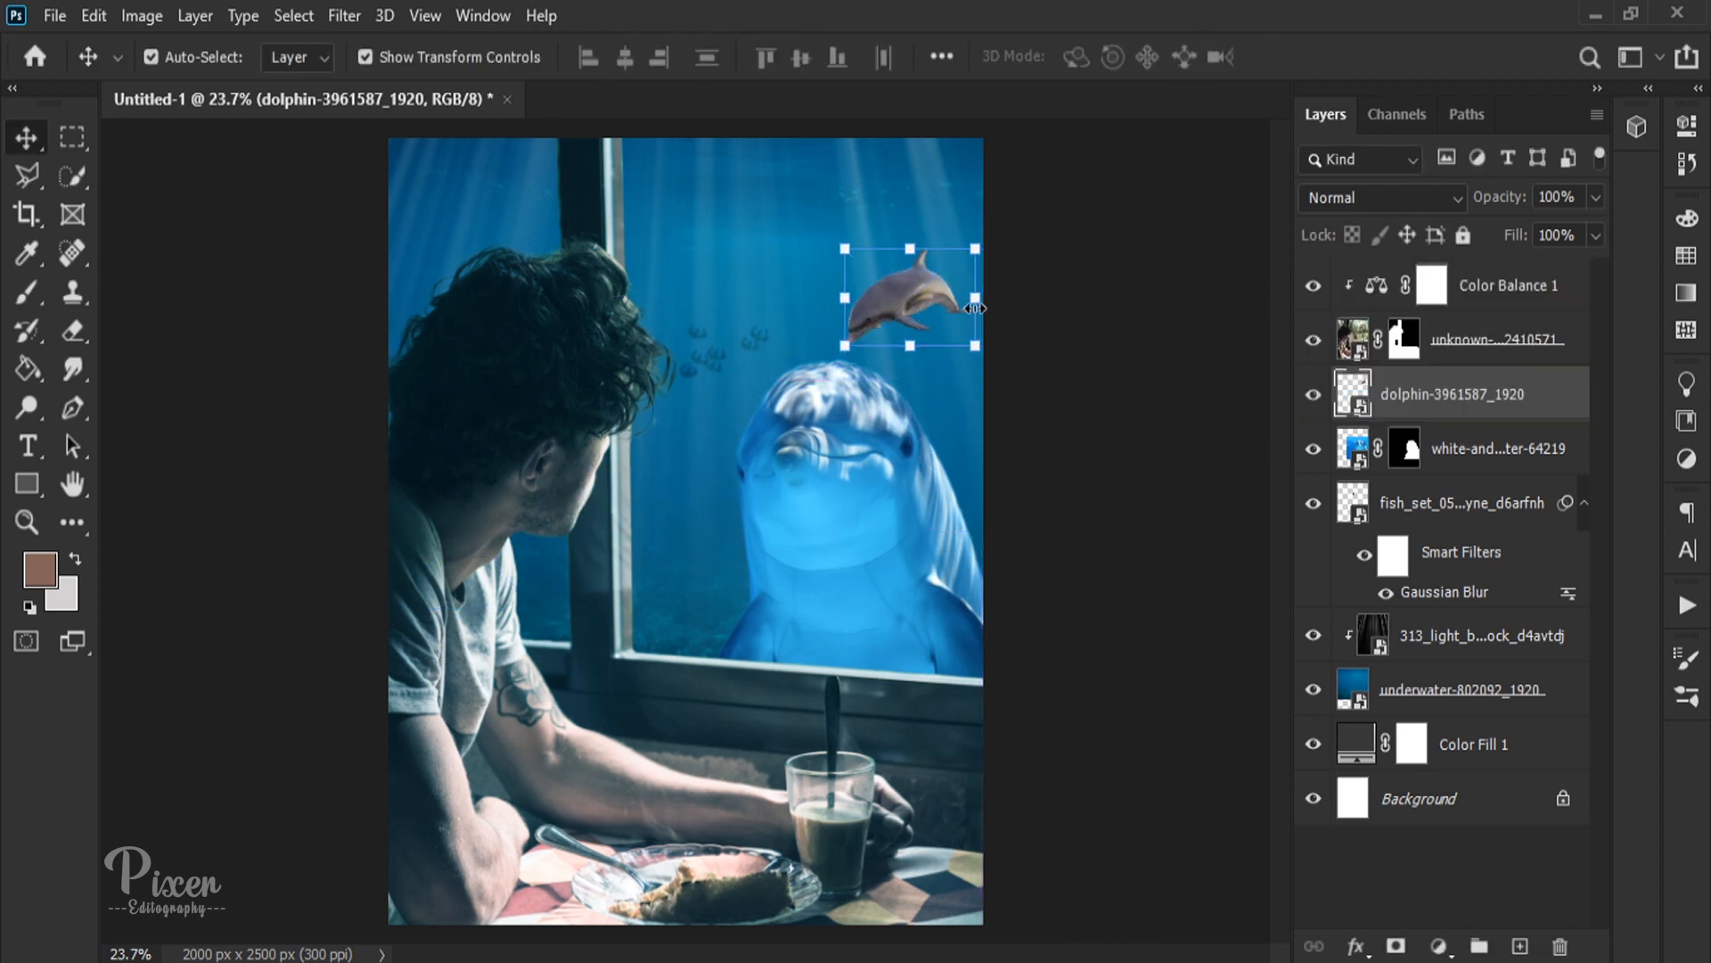
pyautogui.moveTo(982, 301); pyautogui.dragTo(731, 426)
pyautogui.press('Return')
pyautogui.moveTo(1491, 397); pyautogui.dragTo(1490, 468)
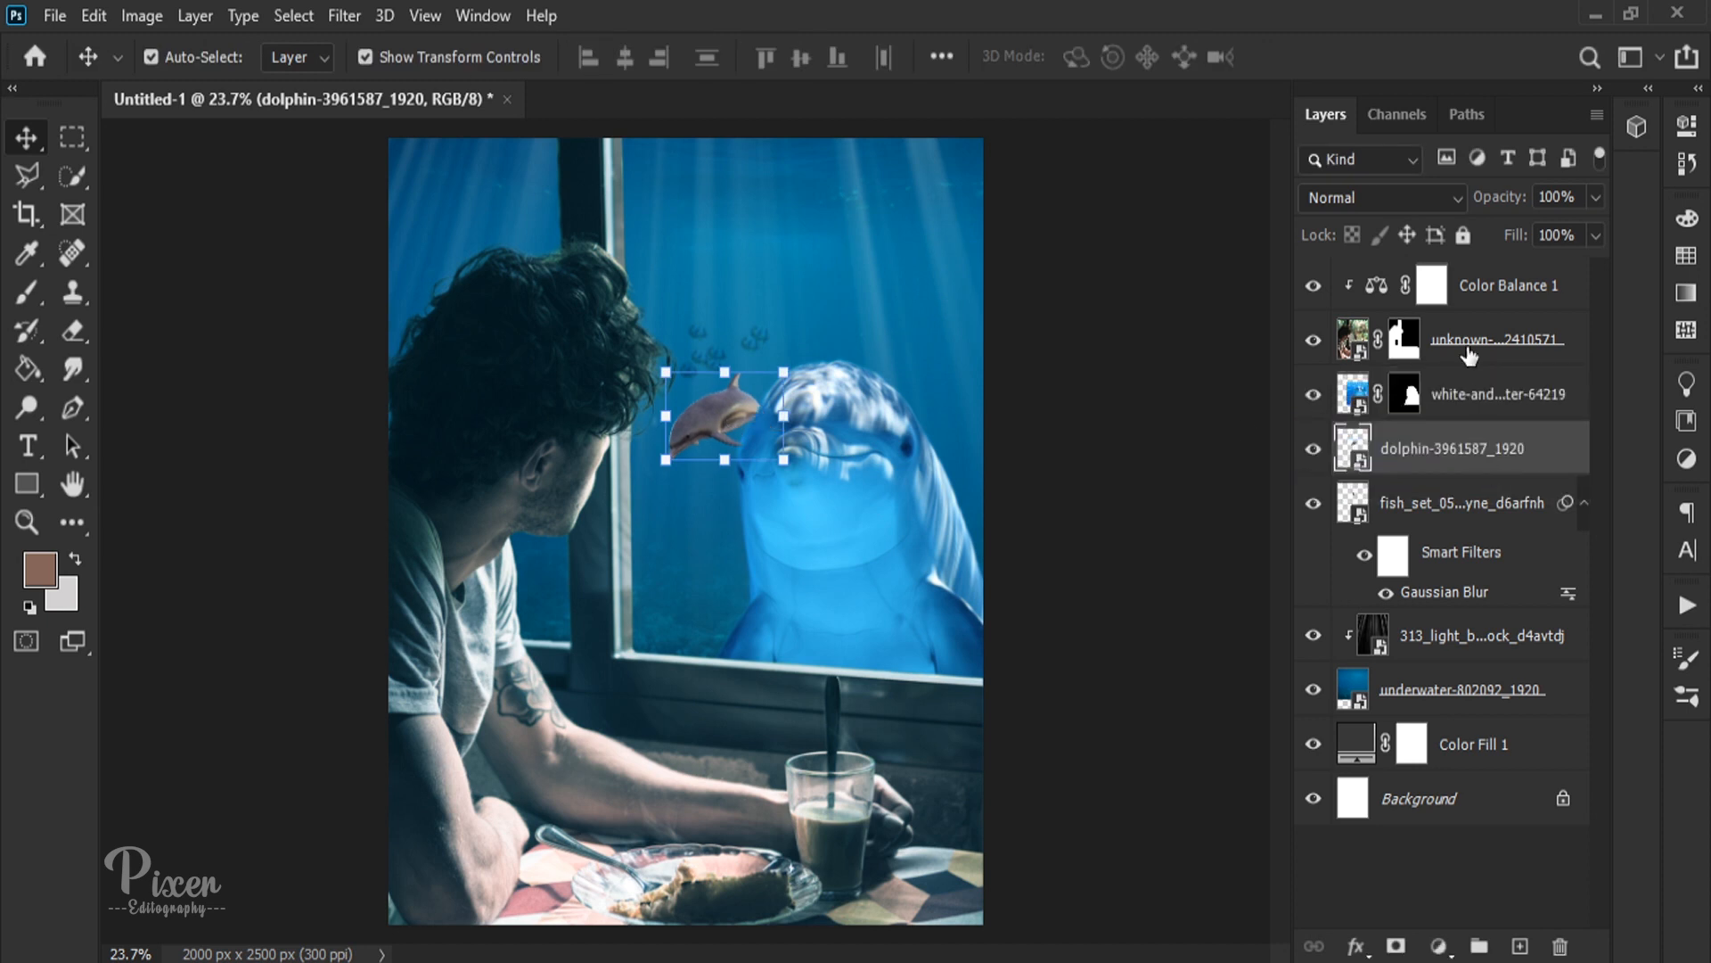
# Step: Set the small dolphin to Soft Light and move it, further shrunk, partly past the canvas's right edge, trying reduced opacity
pyautogui.click(1382, 197)
pyautogui.click(1342, 585)
pyautogui.moveTo(784, 459); pyautogui.dragTo(1023, 385)
pyautogui.press('Return')
pyautogui.moveTo(991, 332); pyautogui.dragTo(1021, 295)
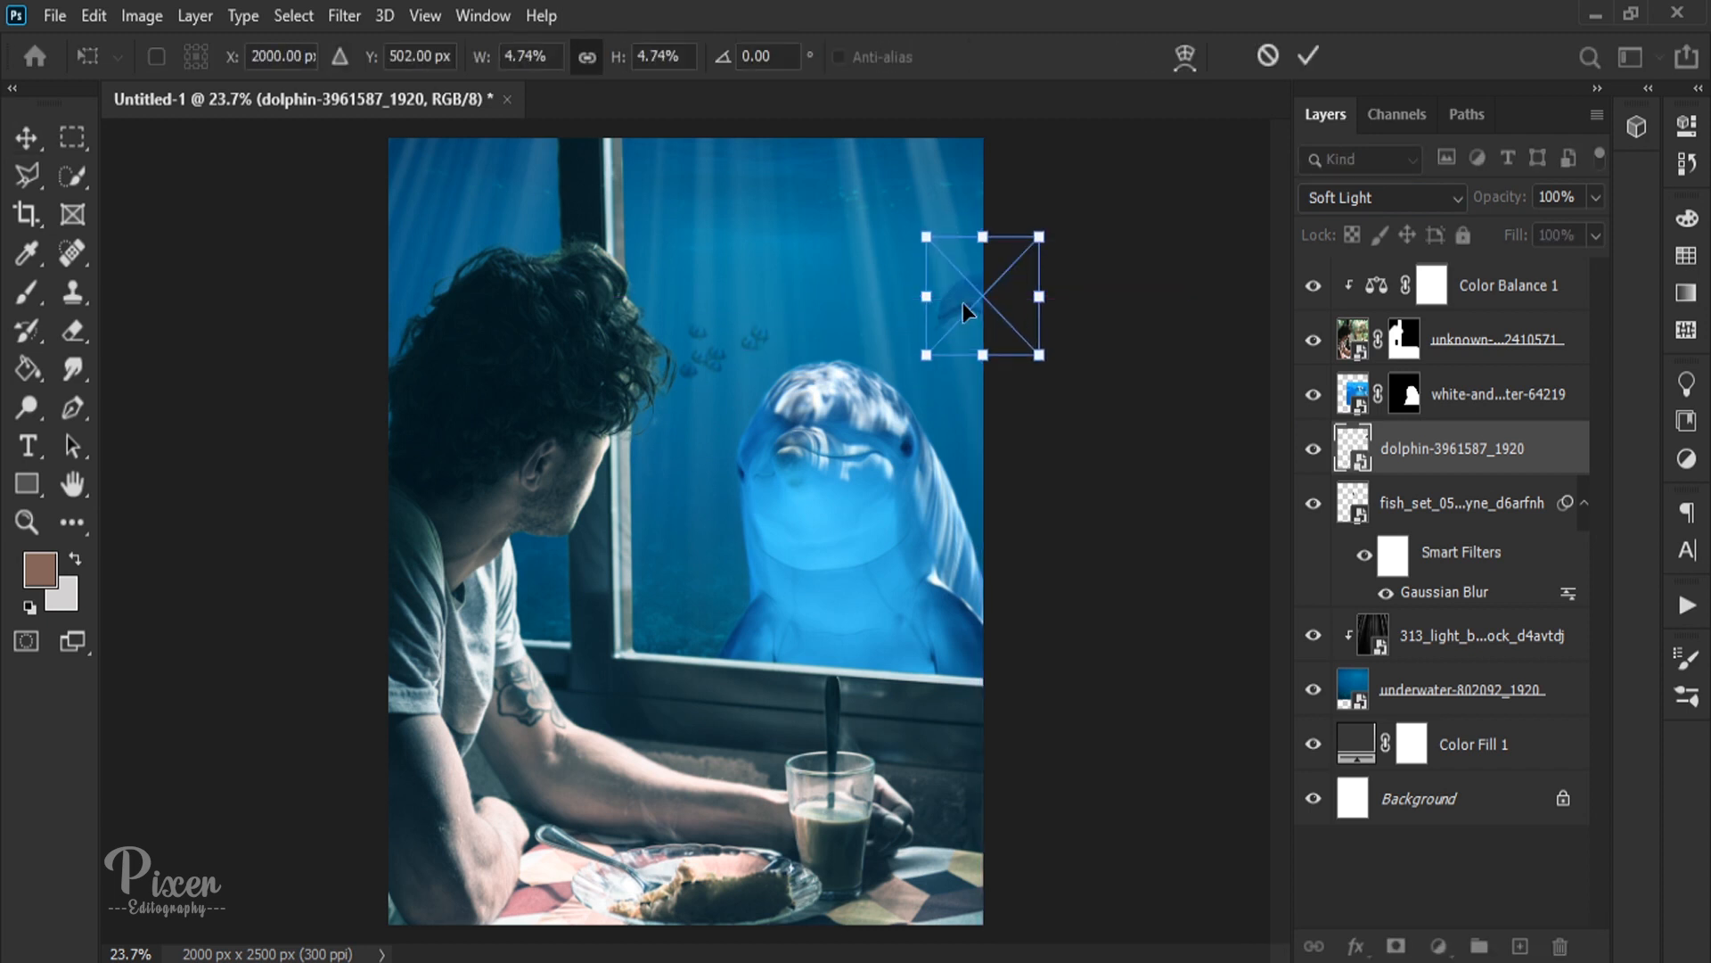
pyautogui.press('Return')
pyautogui.moveTo(1495, 198); pyautogui.dragTo(1441, 197)
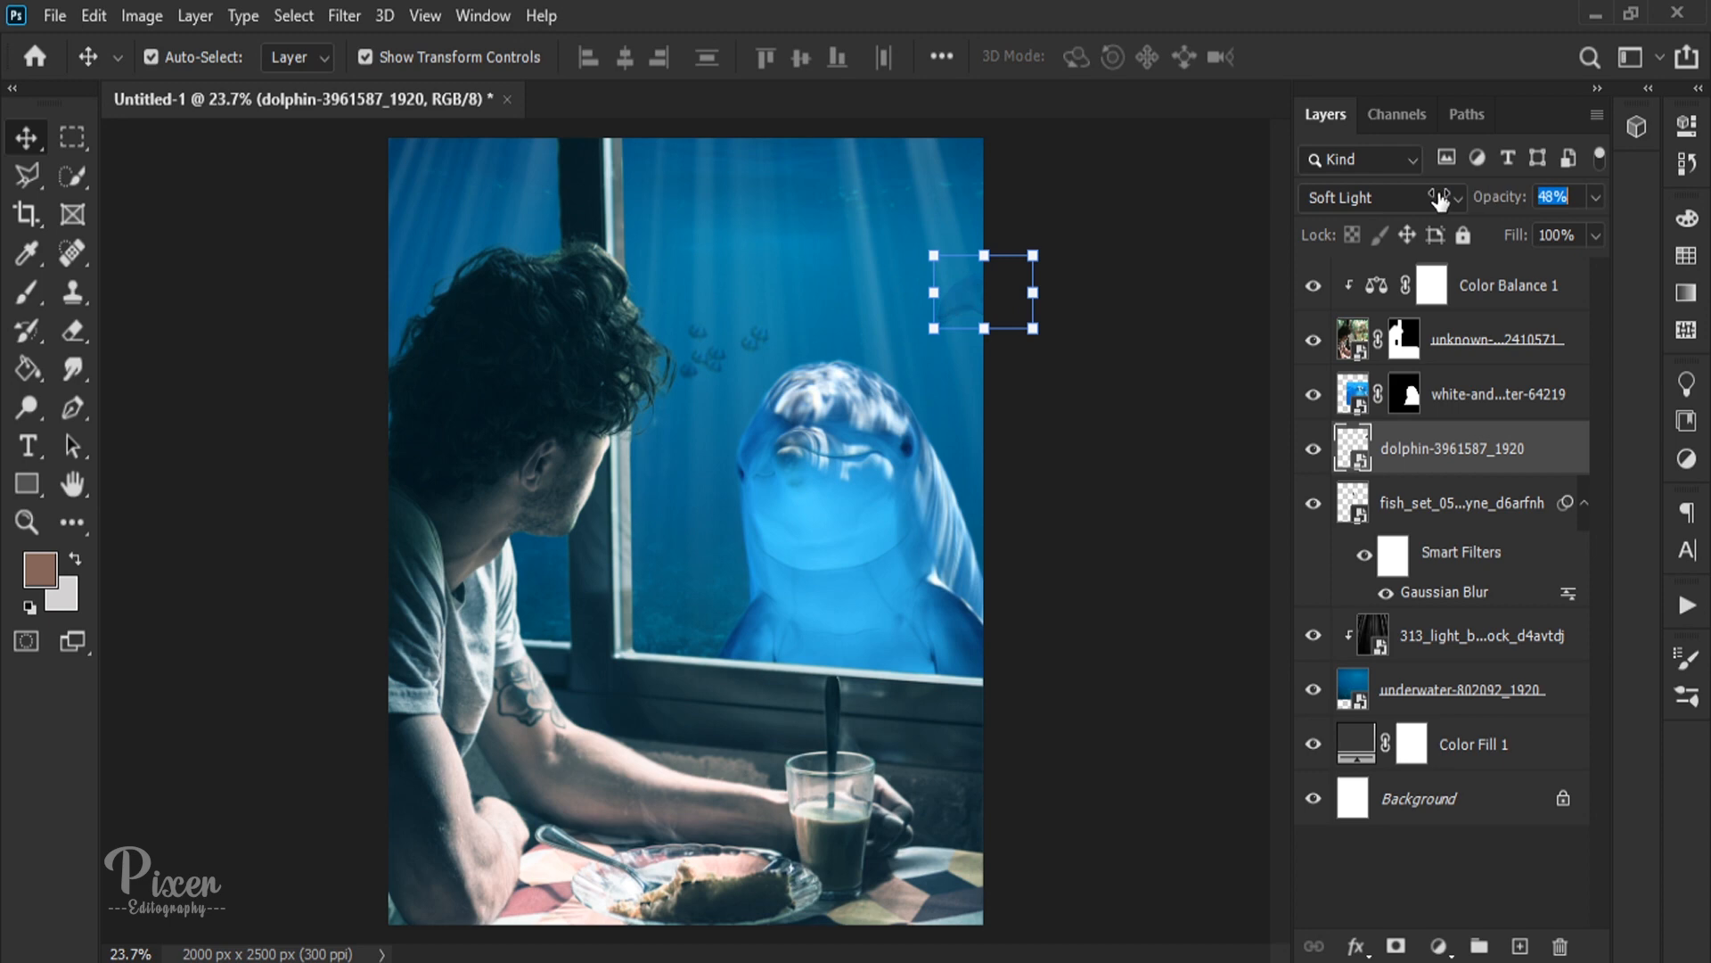
# Step: Apply a Gaussian Blur of 7.6 pixels to the small dolphin
pyautogui.click(344, 15)
pyautogui.moveTo(386, 336)
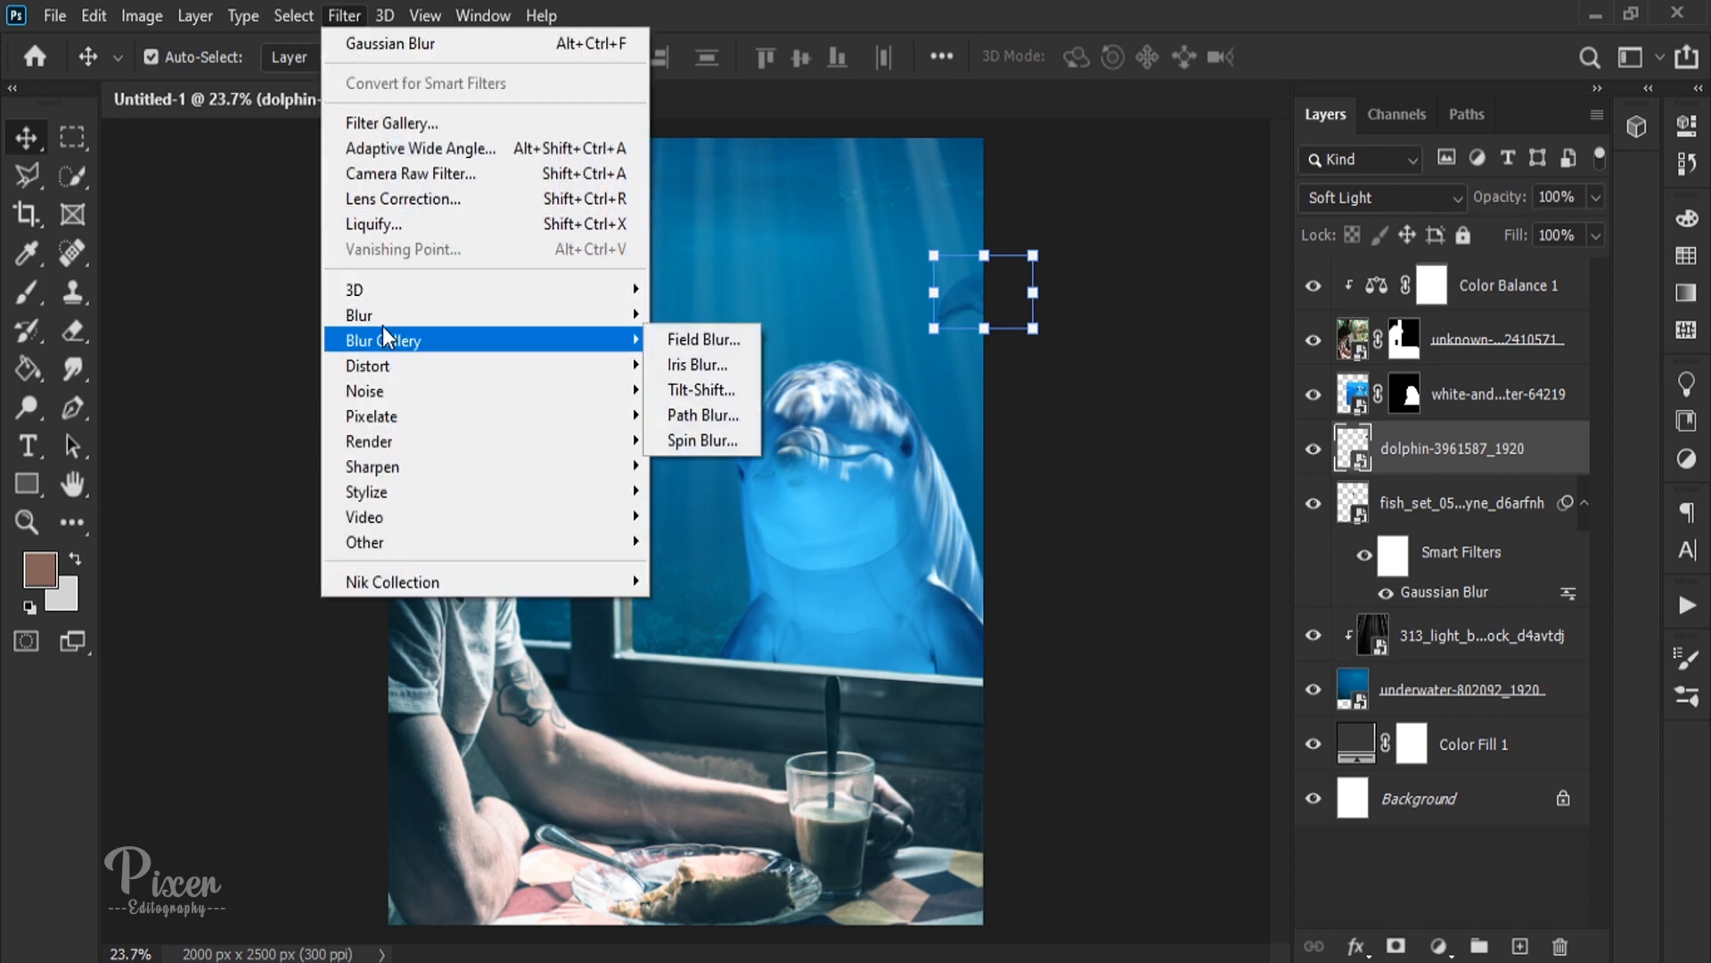
pyautogui.click(714, 420)
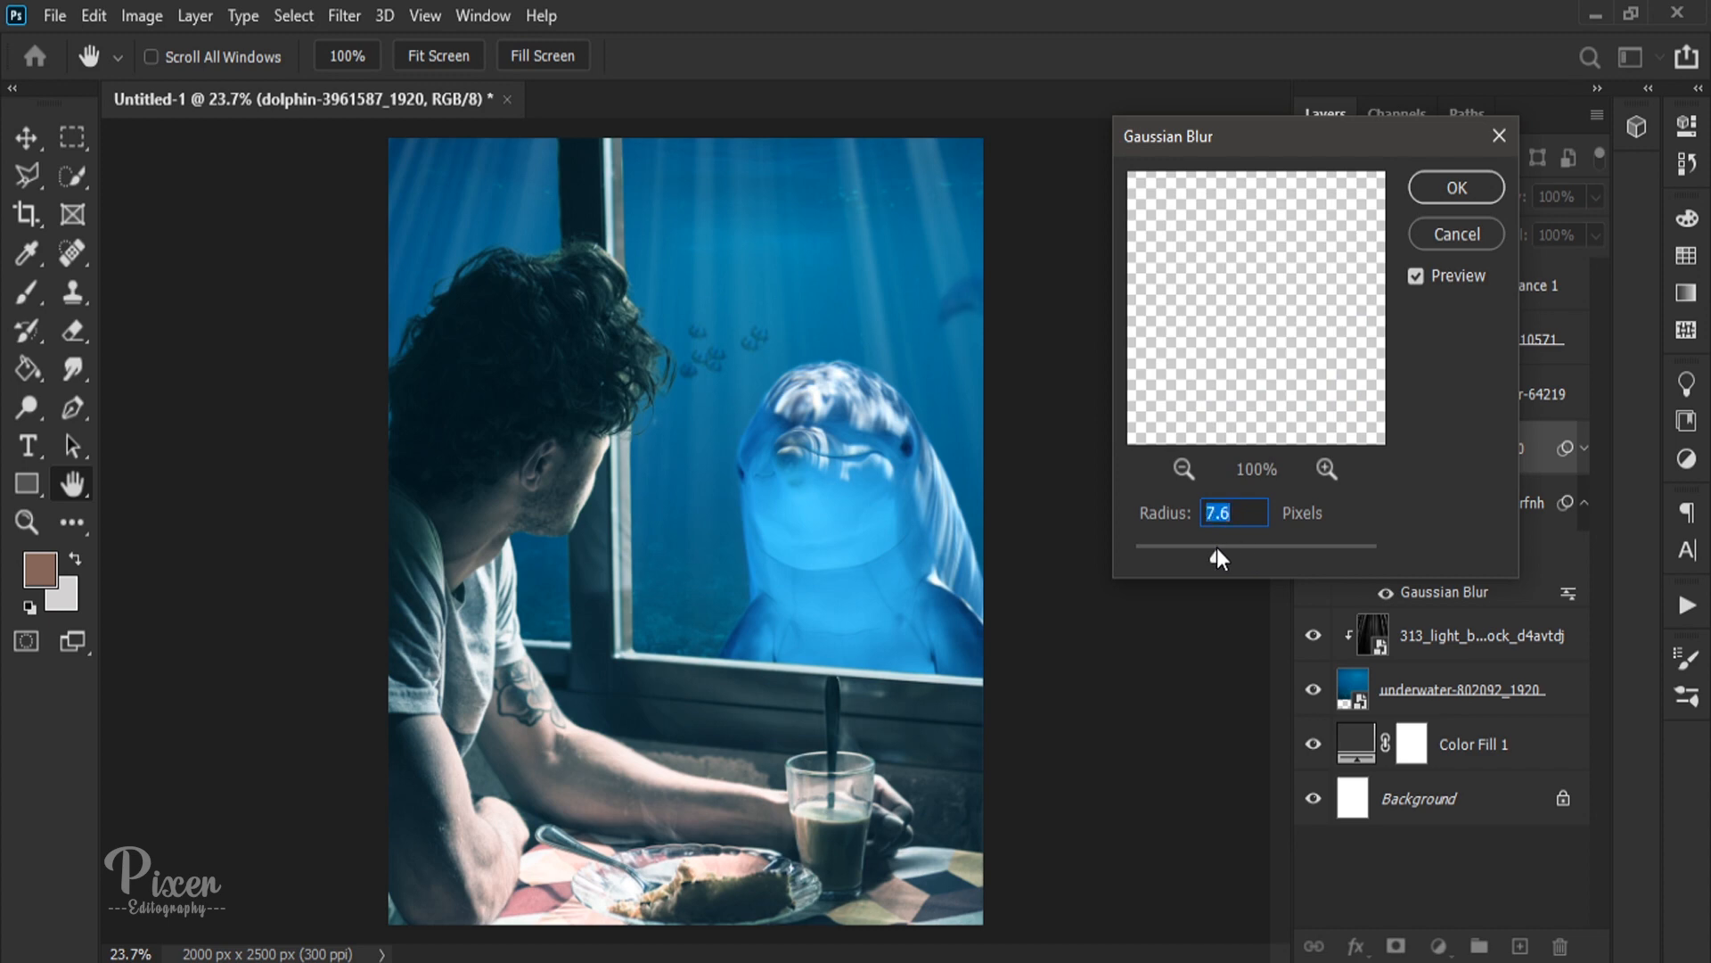
pyautogui.click(1456, 187)
pyautogui.scroll(10, 1009, 353)
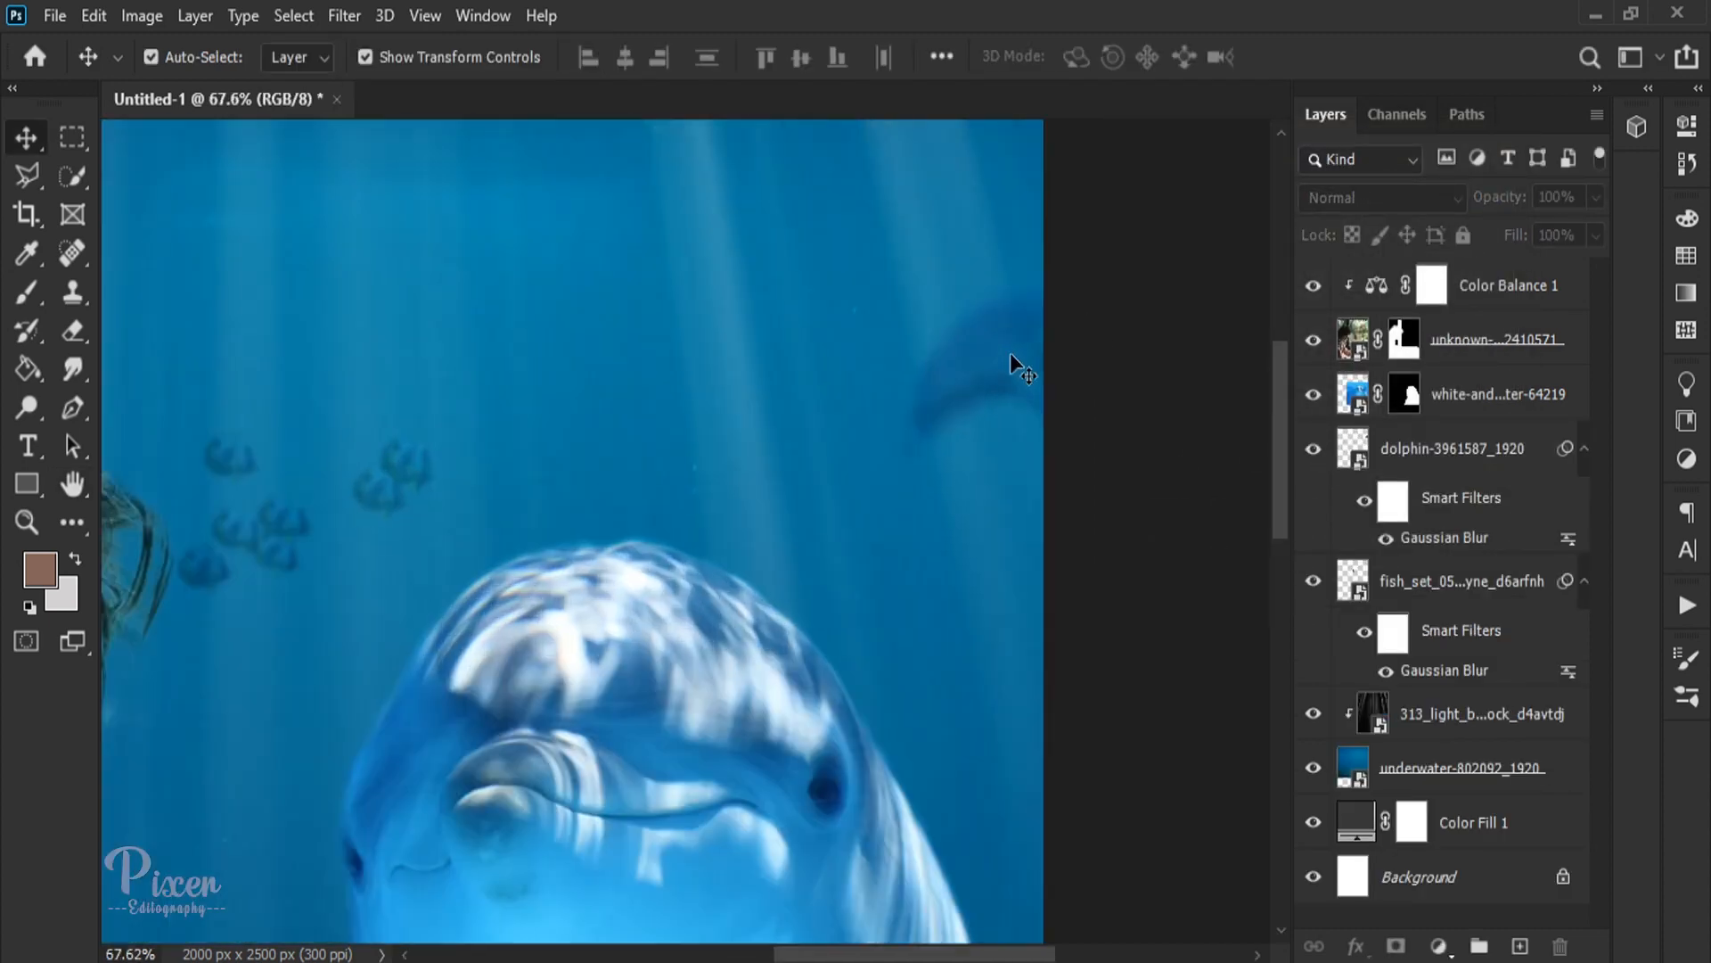
pyautogui.scroll(-10, 1009, 355)
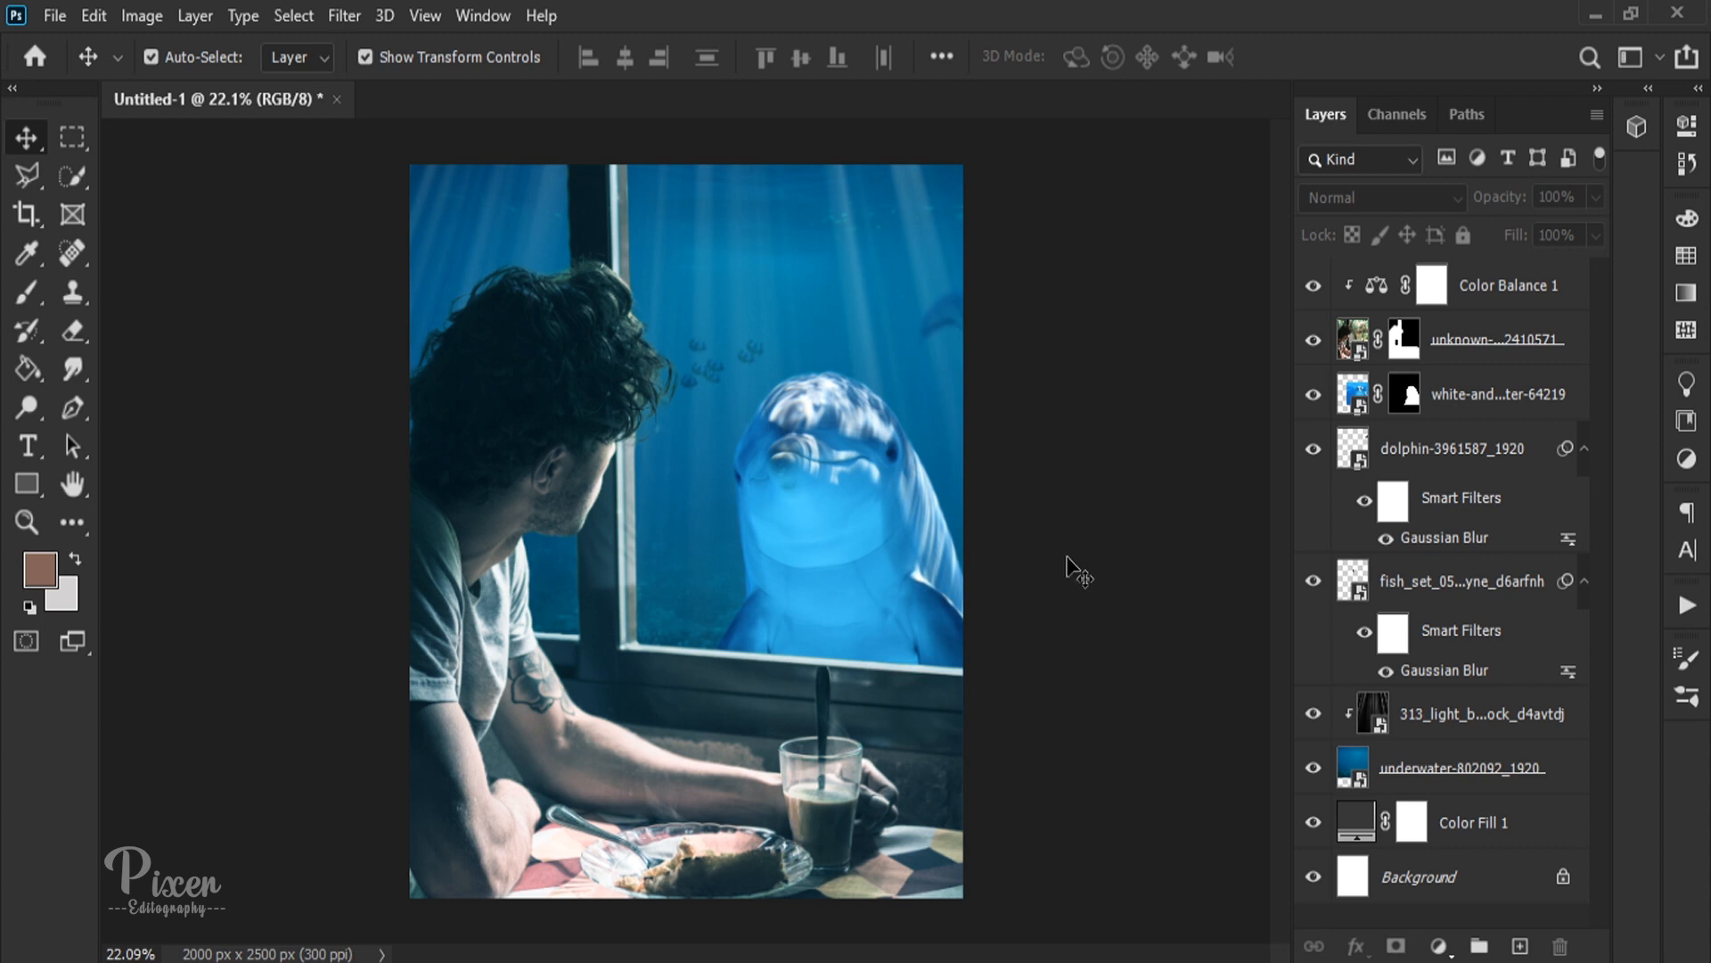
# Step: Add a new layer clipped to the man's photo, beneath the Color Balance adjustment, and choose the Brush tool
pyautogui.click(1481, 365)
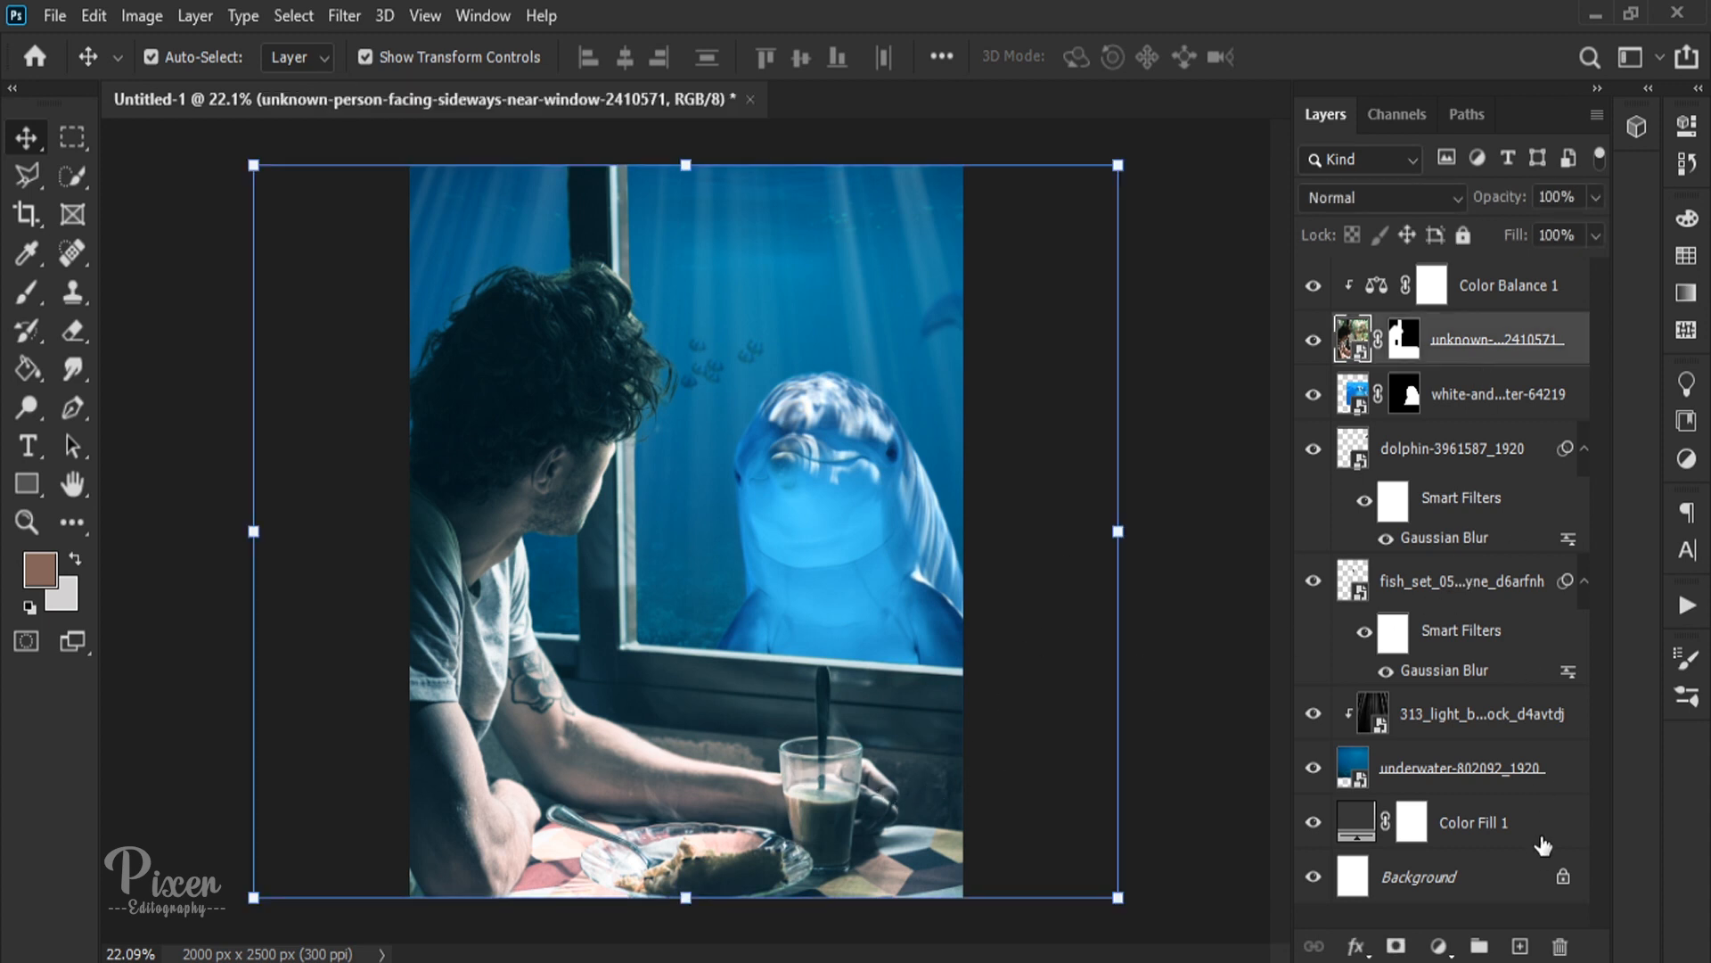
pyautogui.click(1520, 946)
pyautogui.press('b')
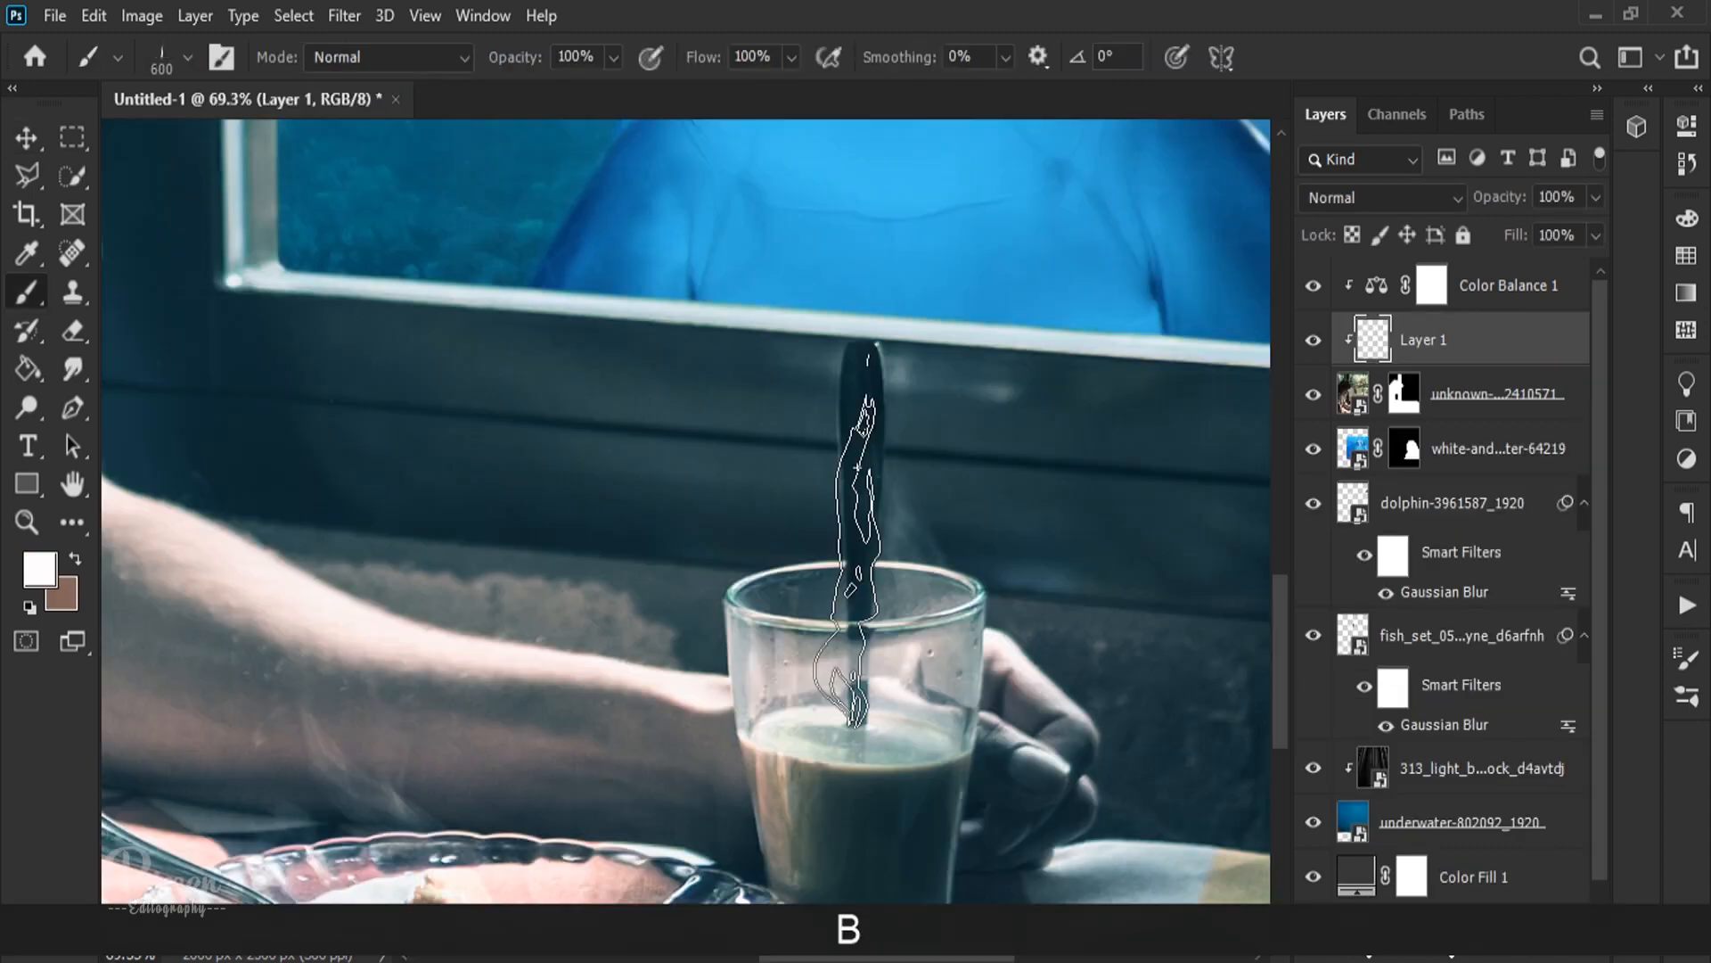
# Step: Try stamping white smoke brushes above the coffee glass, including a Free Smoke Photoshop Brushes 15 preset at size 680, and undo them
pyautogui.click(852, 537)
pyautogui.hotkey('ctrl', 'z')
pyautogui.click(818, 459)
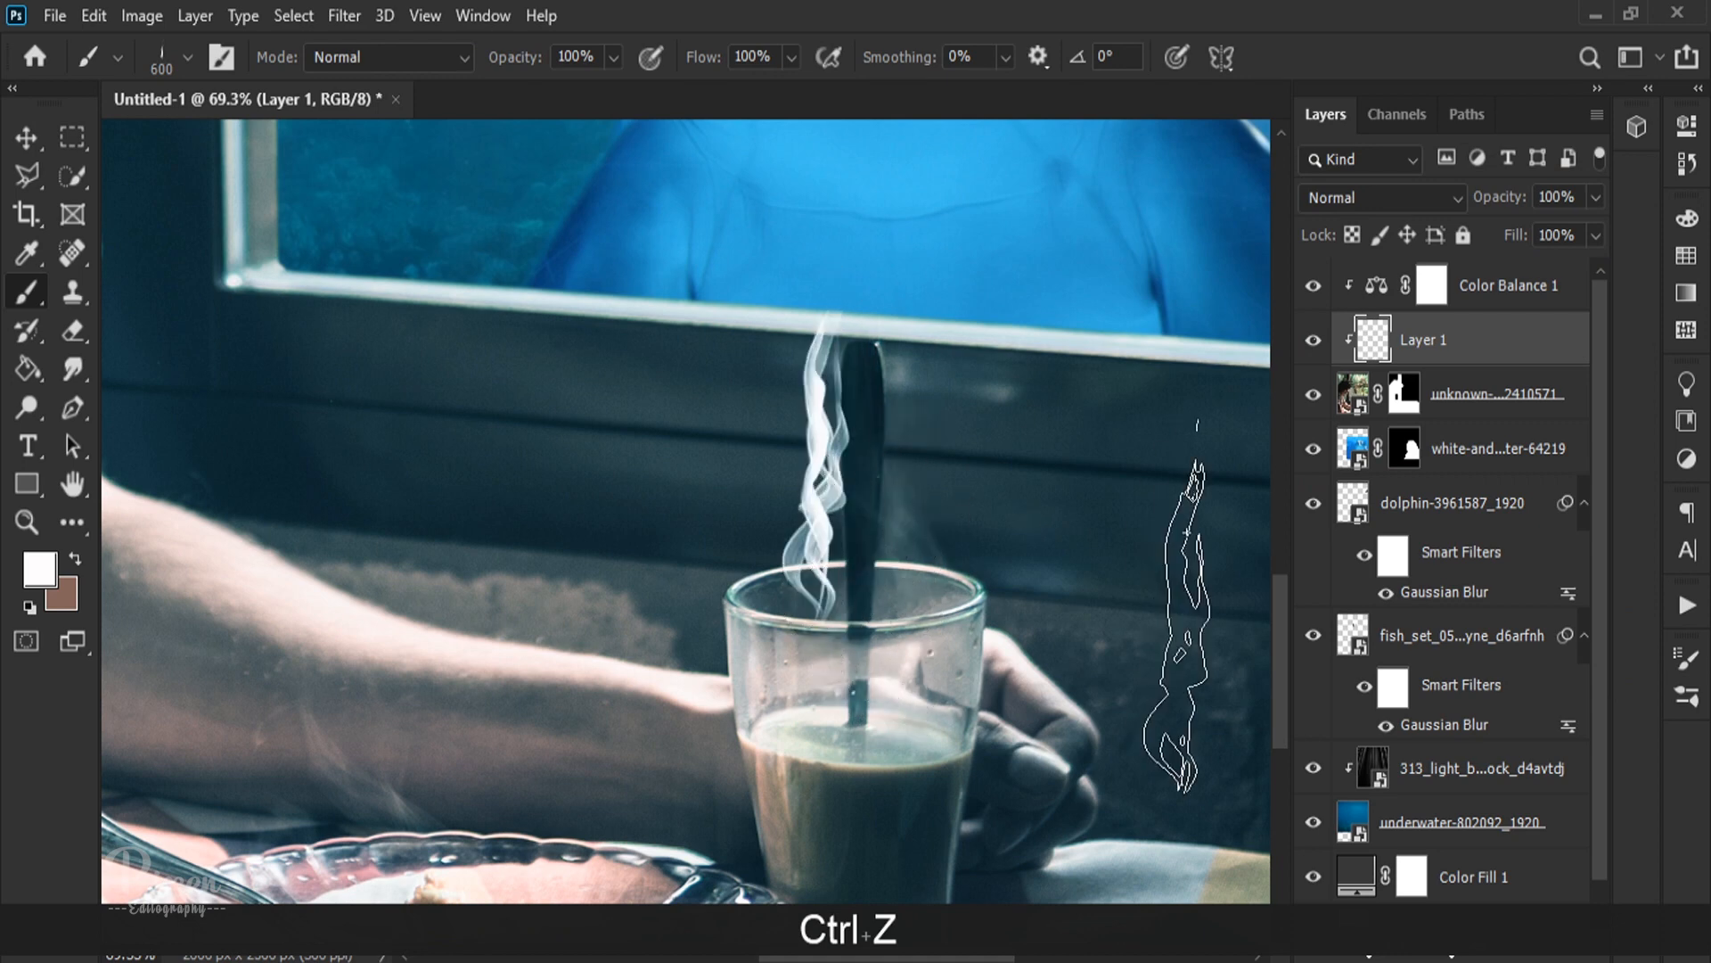
pyautogui.hotkey('ctrl', 'z')
pyautogui.rightClick(1001, 478)
pyautogui.click(1129, 767)
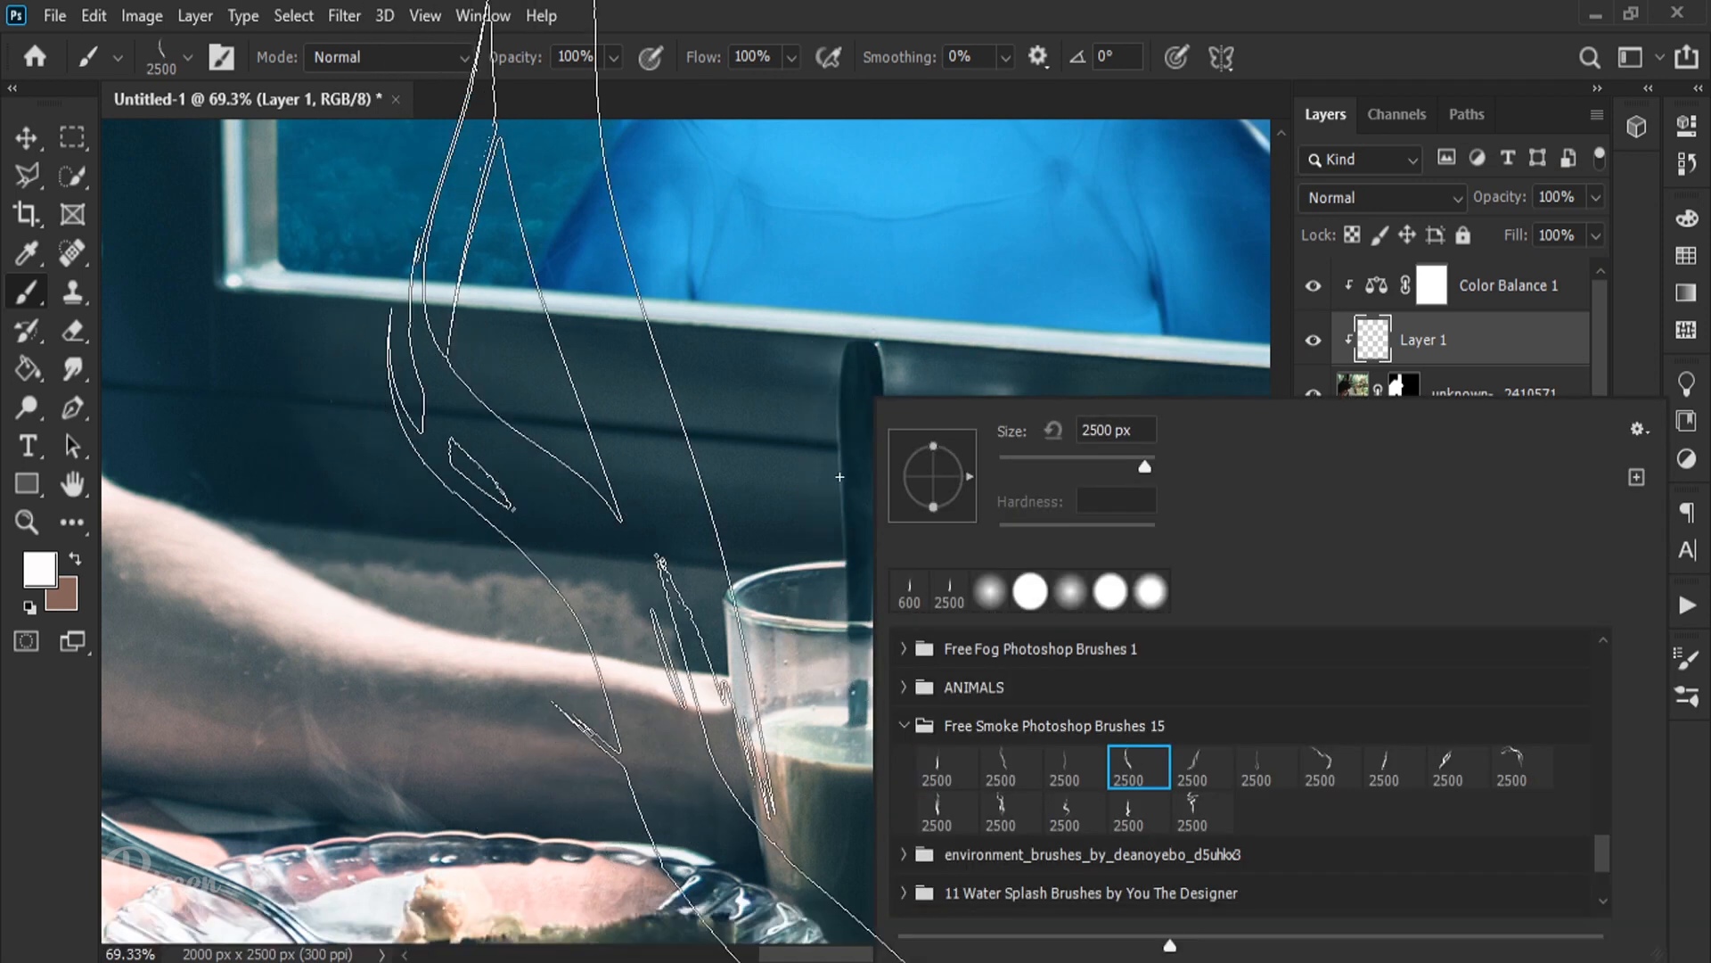
pyautogui.click(678, 584)
pyautogui.moveTo(981, 499)
pyautogui.mouseDown()
pyautogui.moveTo(538, 577)
pyautogui.moveTo(401, 570)
pyautogui.mouseUp()
pyautogui.click(900, 427)
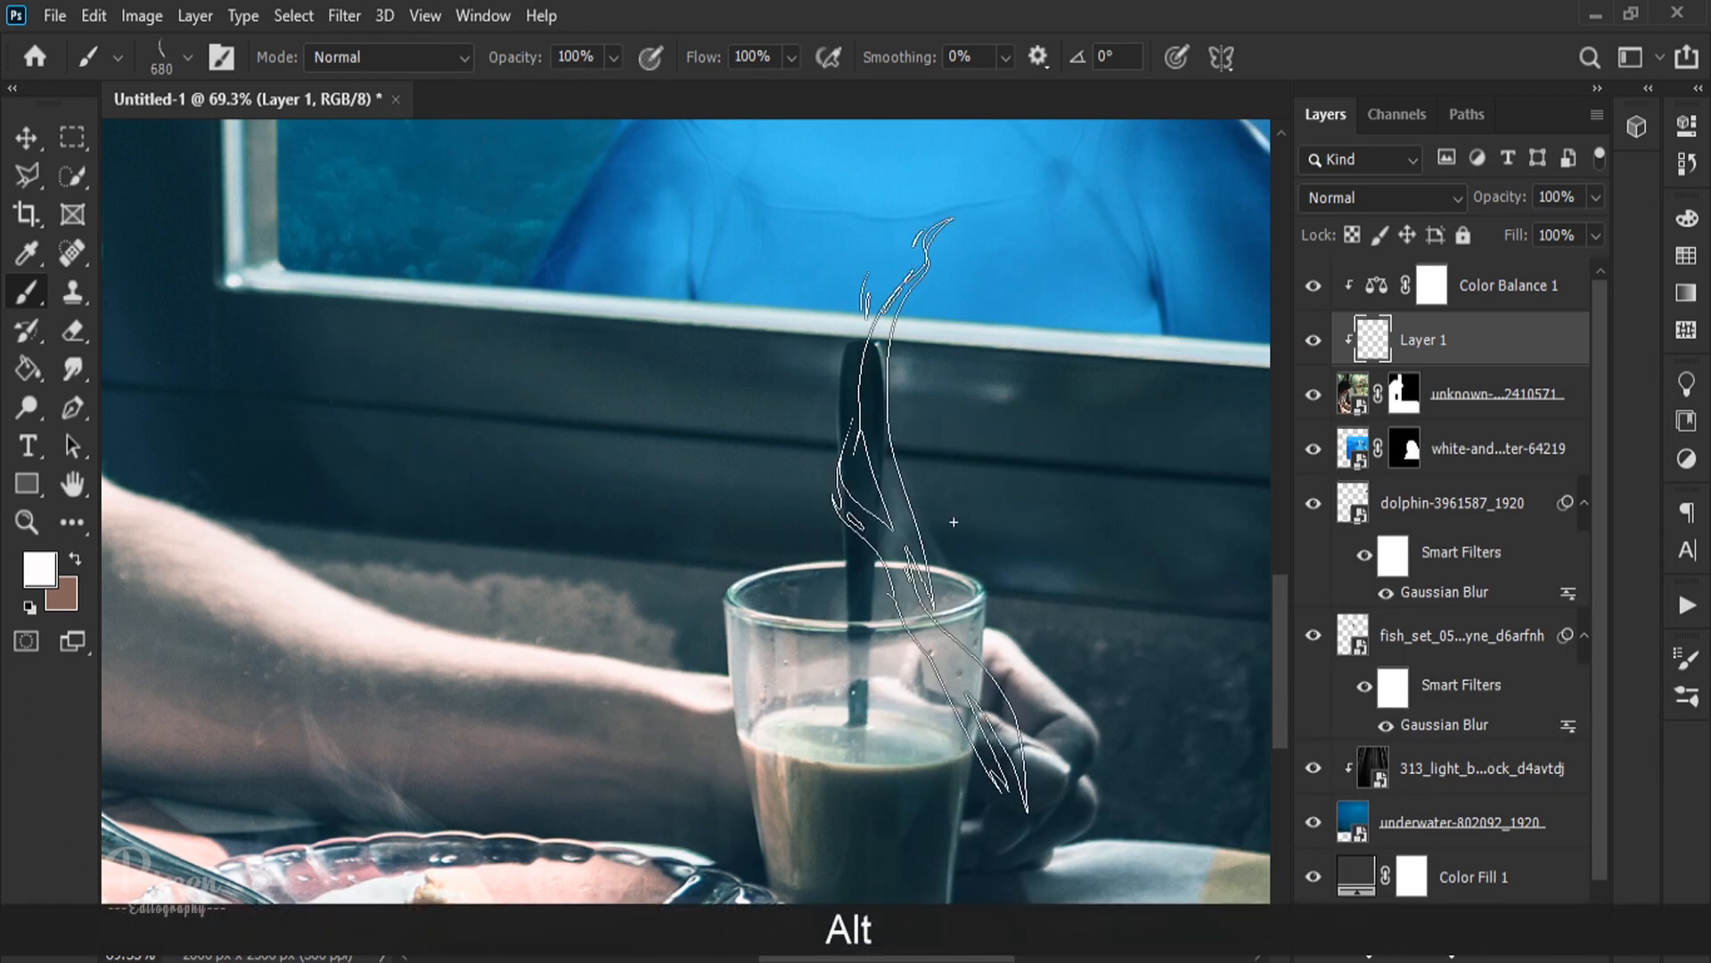
pyautogui.hotkey('ctrl', 'z')
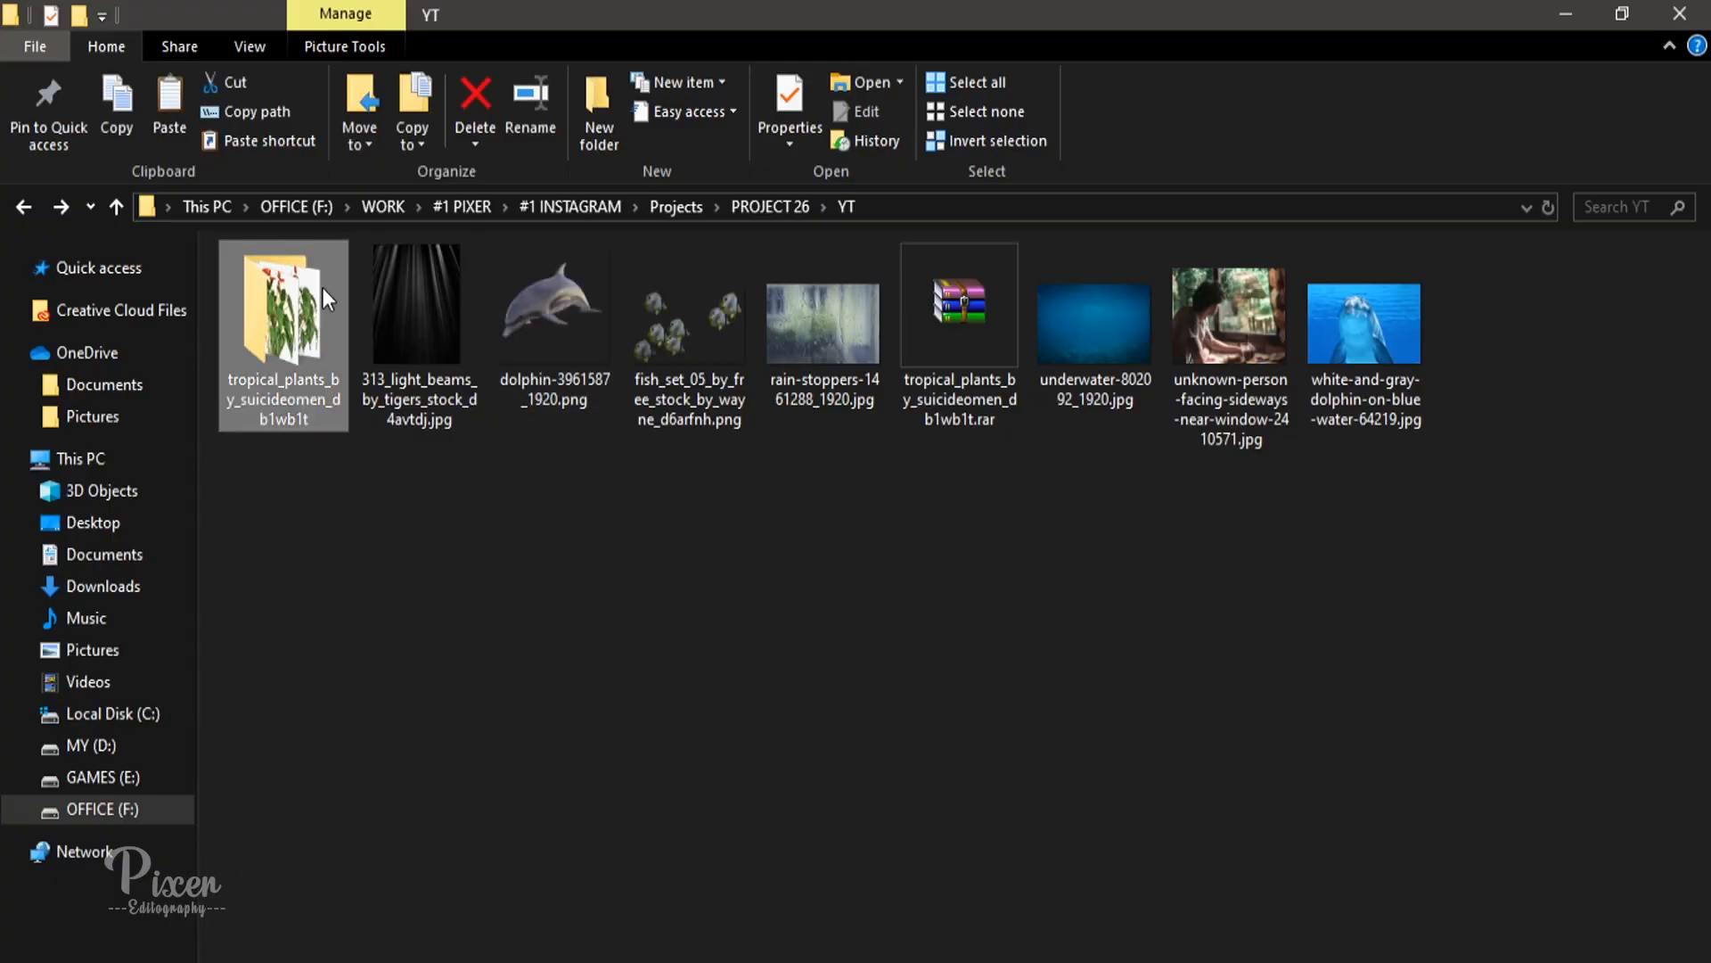
# Step: Place tp5.png from the tropical plants folder and move its layer beneath the small dolphin
pyautogui.doubleClick(328, 299)
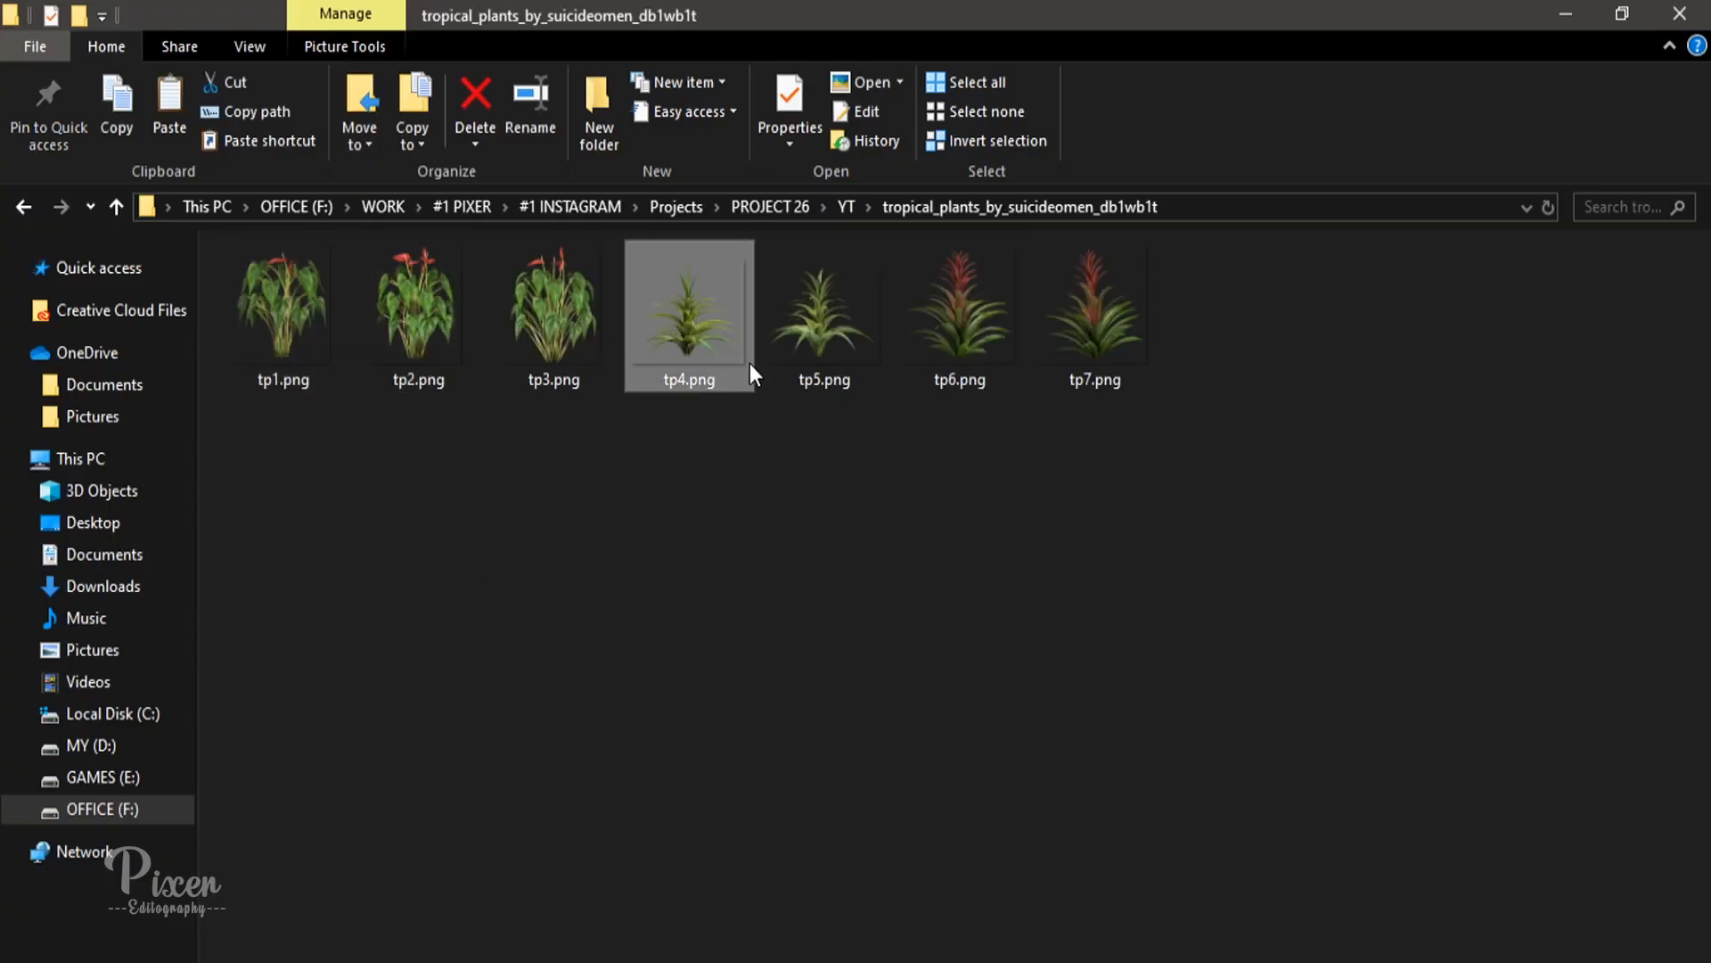
pyautogui.moveTo(825, 339); pyautogui.dragTo(420, 814)
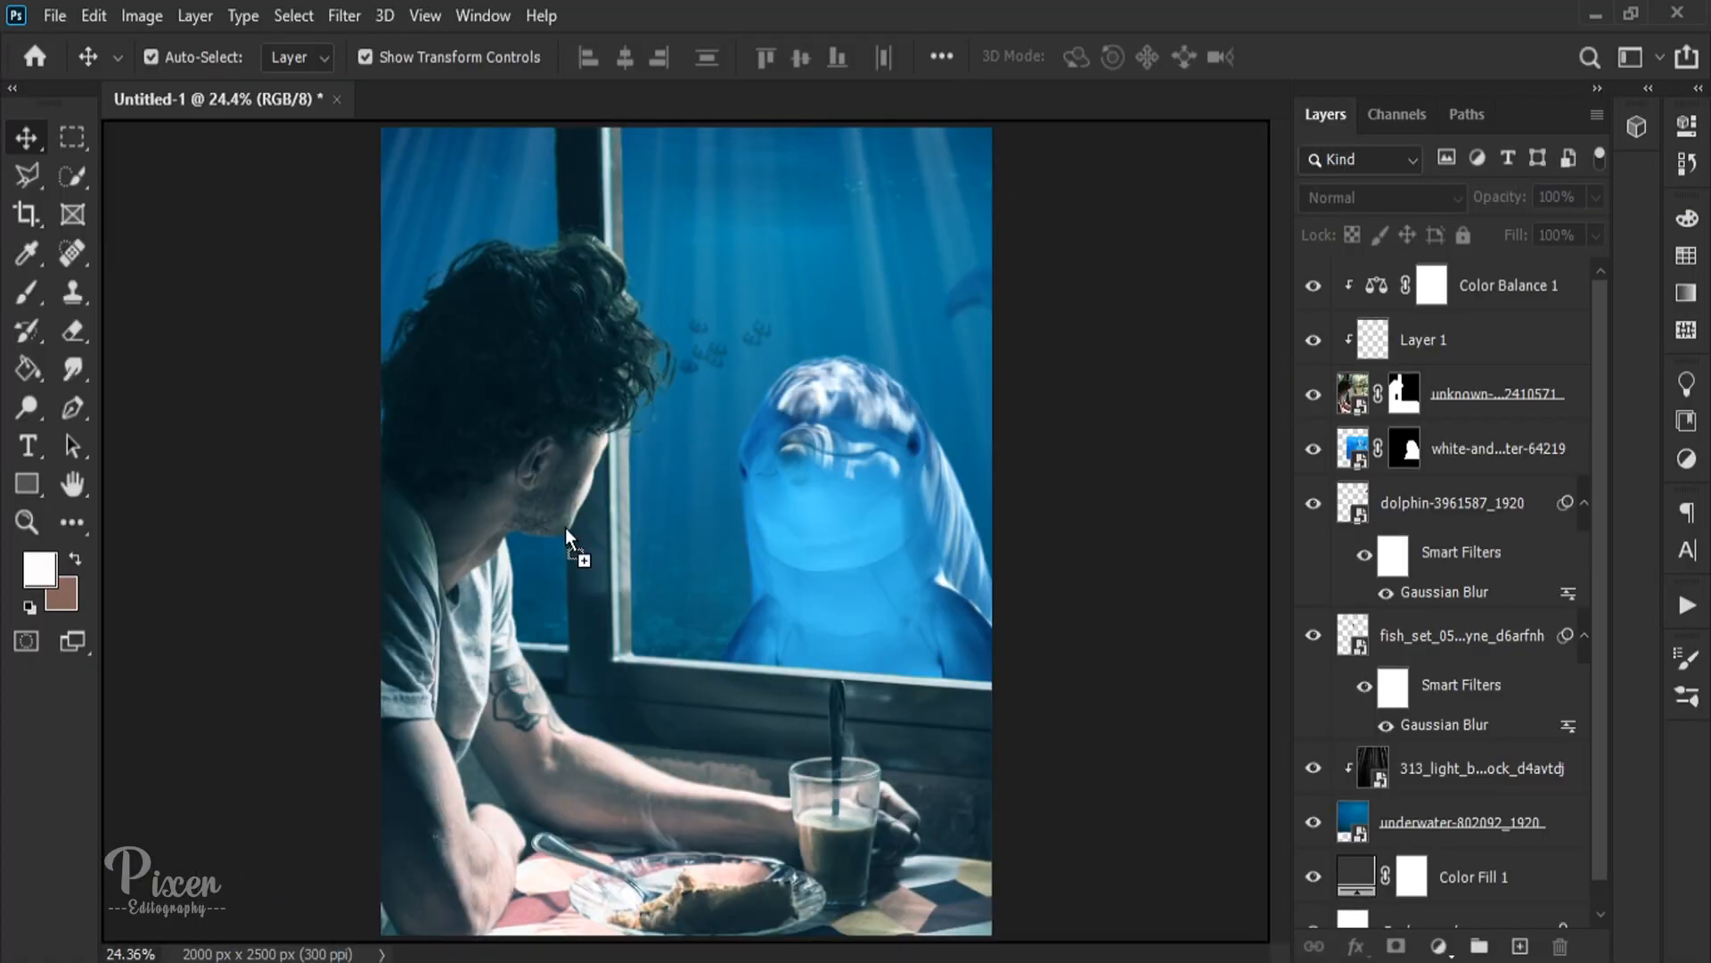
pyautogui.moveTo(565, 528); pyautogui.dragTo(685, 501)
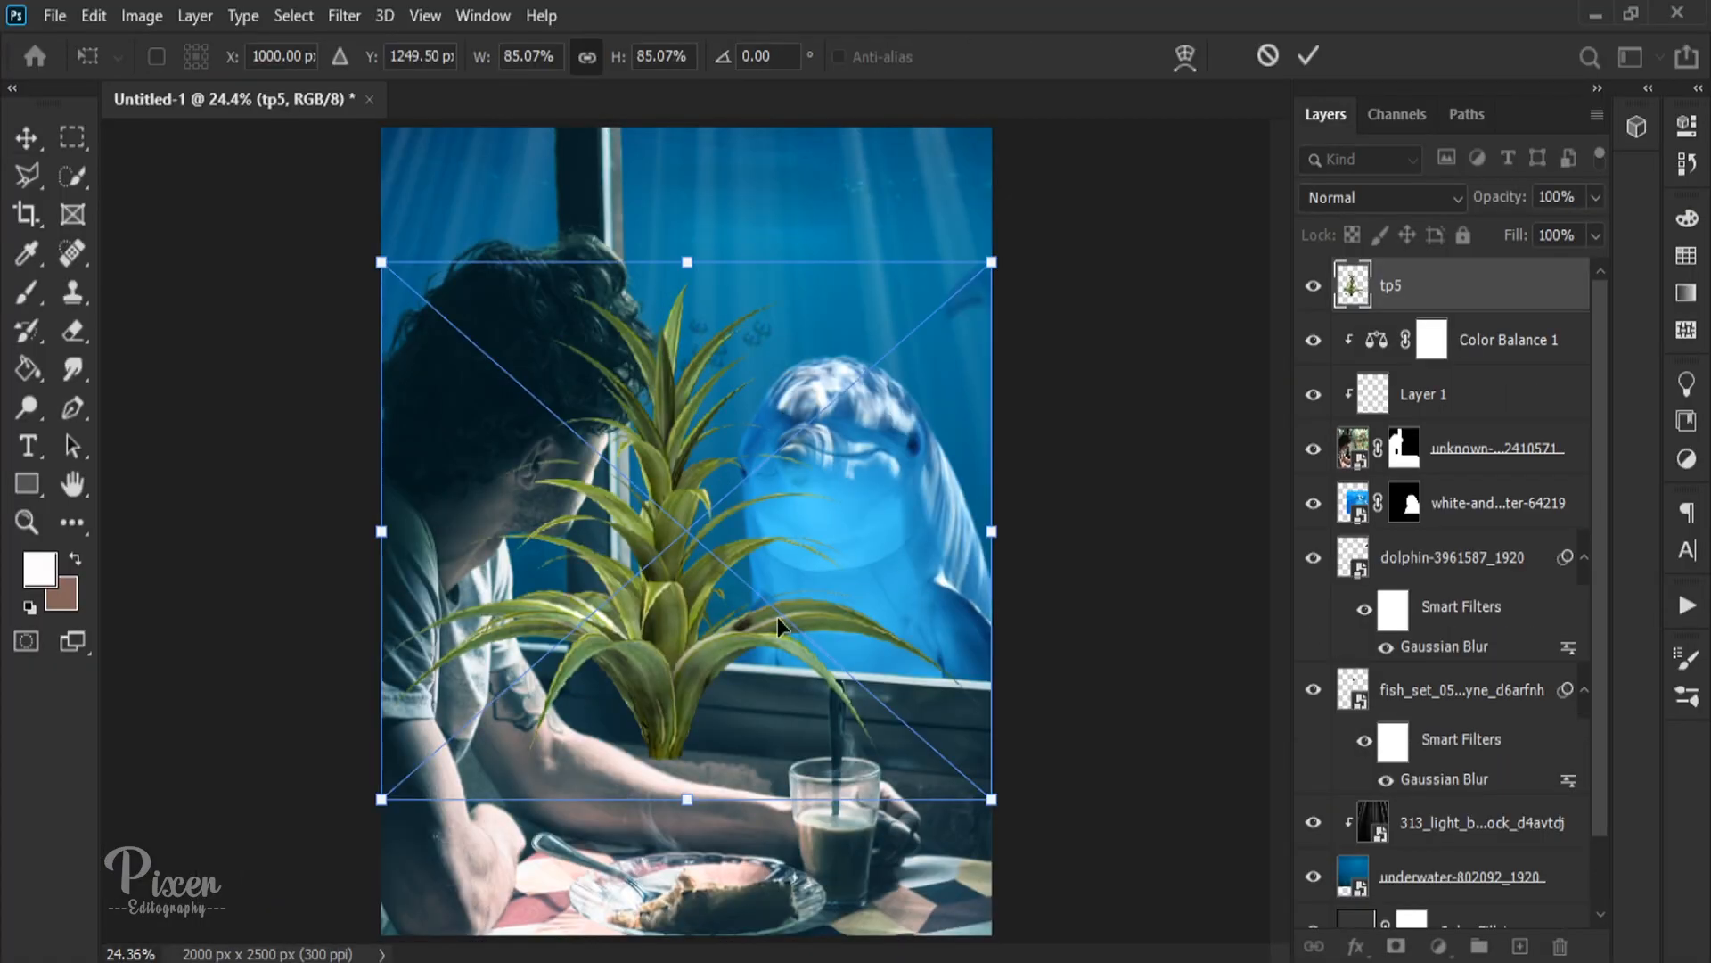
pyautogui.press('Return')
pyautogui.moveTo(1492, 303); pyautogui.dragTo(1492, 651)
# Step: Shrink the tp5 plant and position it low in the left window pane, beside the man's chin
pyautogui.moveTo(987, 530); pyautogui.dragTo(655, 585)
pyautogui.press('Return')
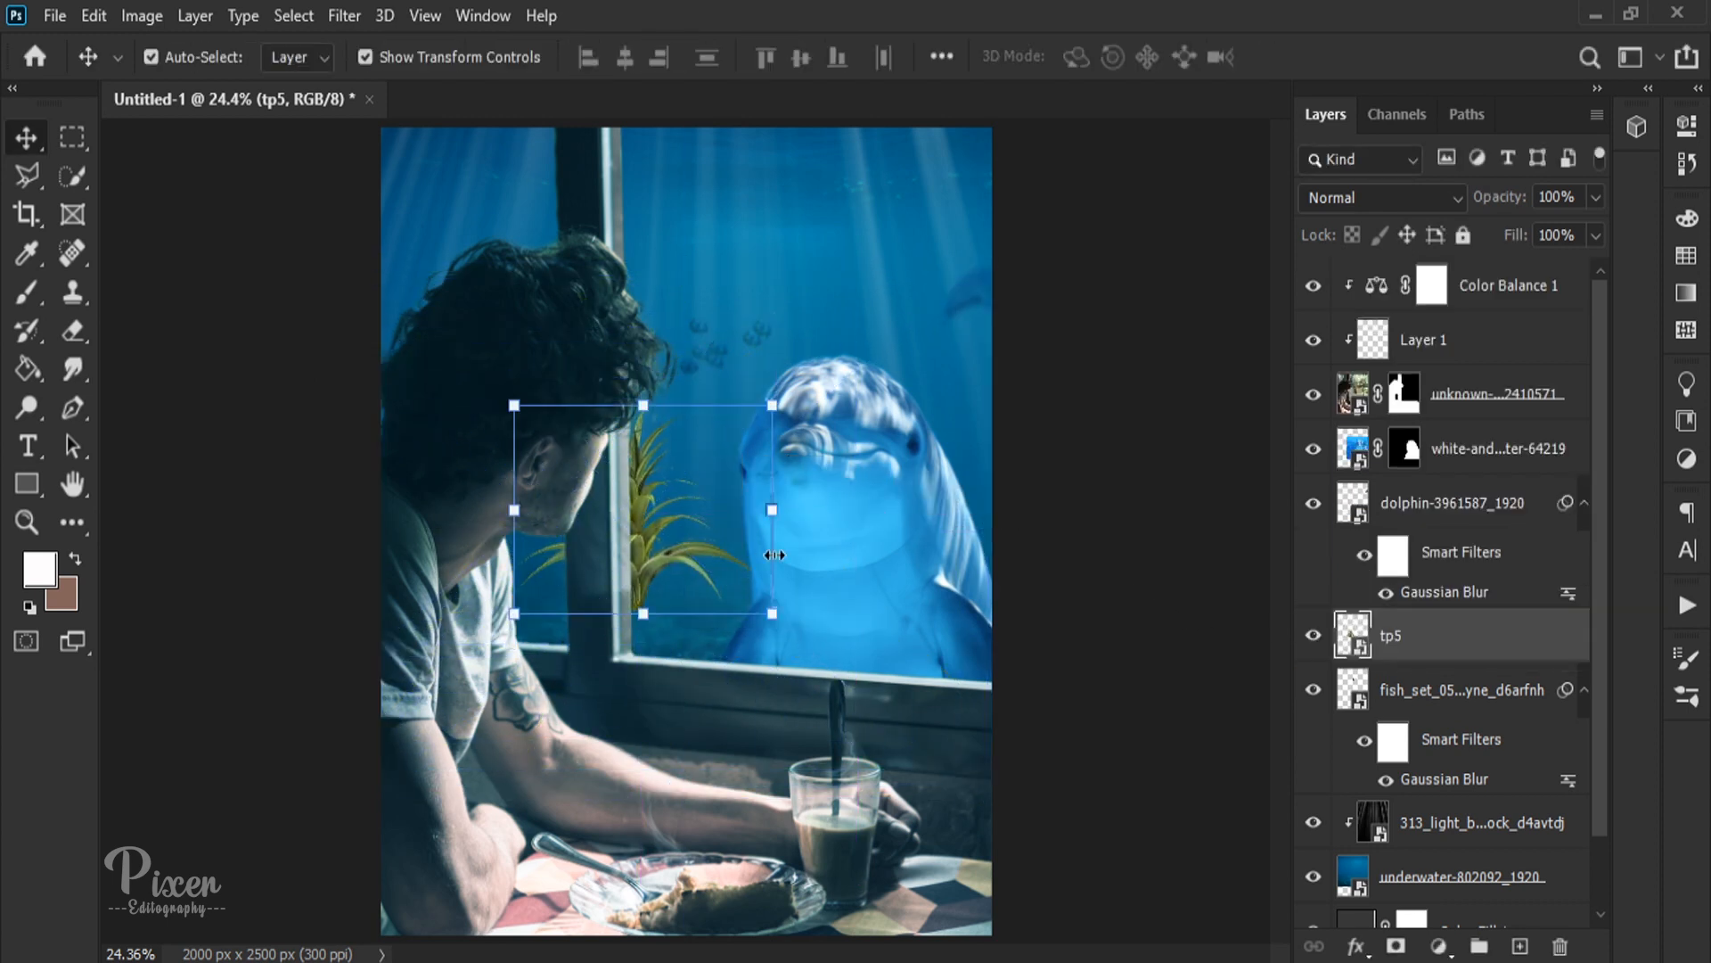
pyautogui.moveTo(773, 514); pyautogui.dragTo(654, 514)
pyautogui.moveTo(580, 540); pyautogui.dragTo(562, 595)
pyautogui.press('Return')
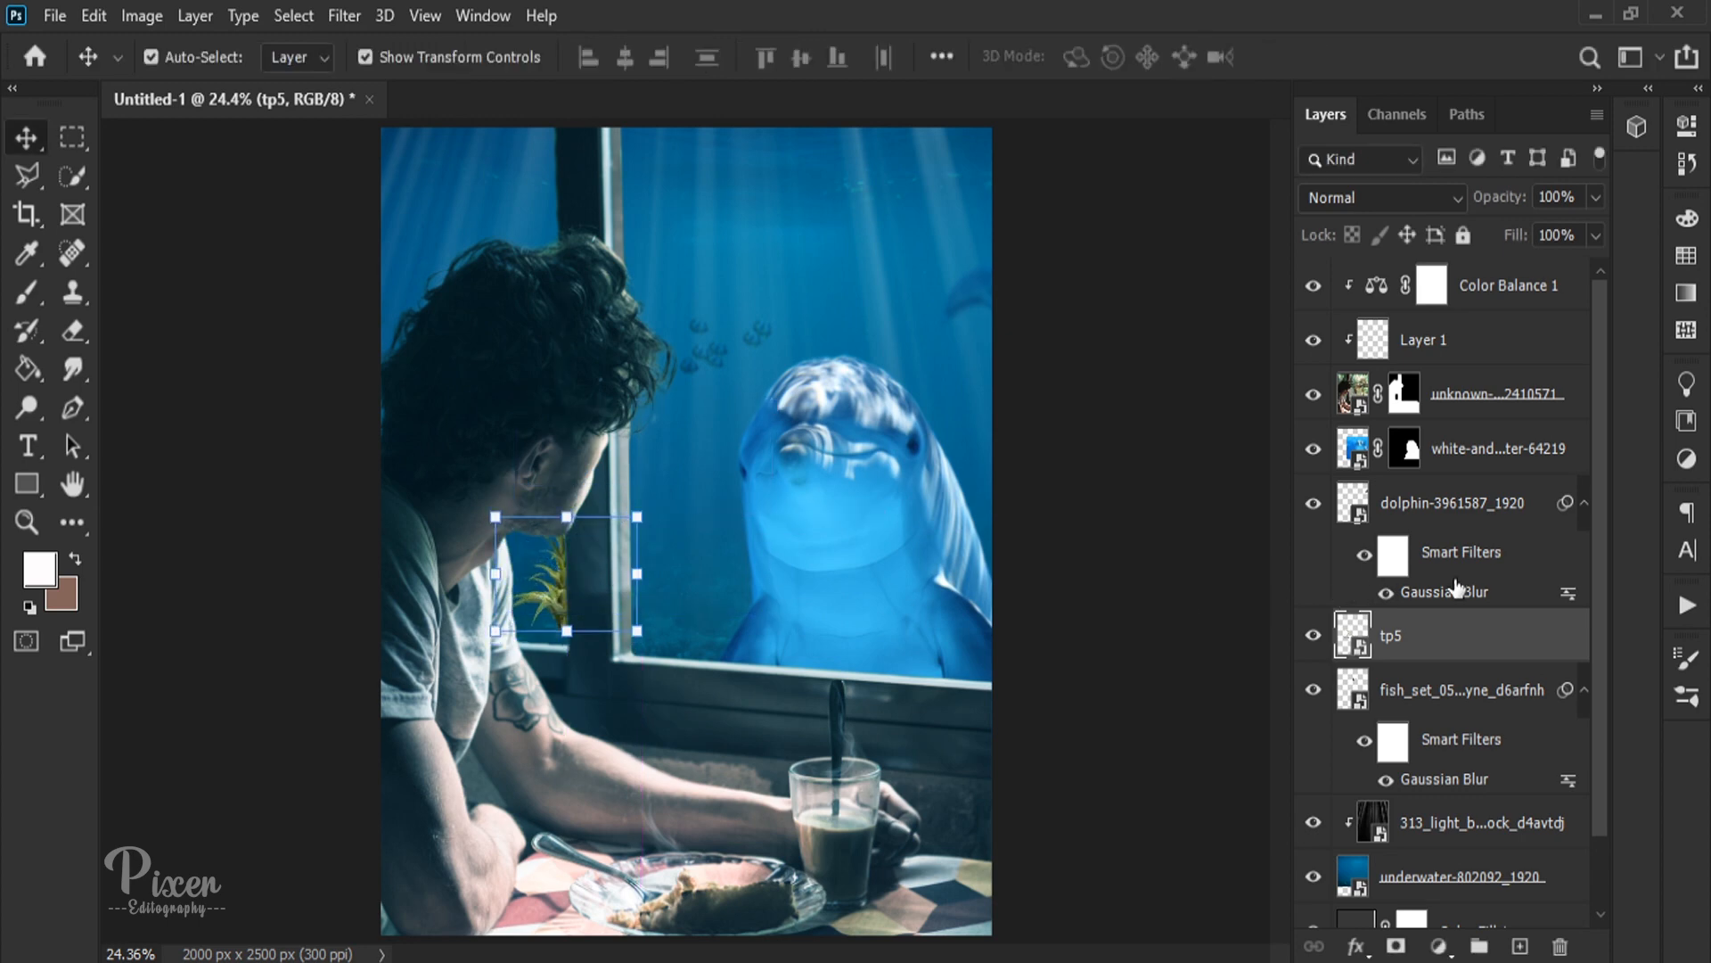
# Step: Set the tp5 plant's blend mode to Soft Light and apply a slight Gaussian Blur
pyautogui.click(1403, 198)
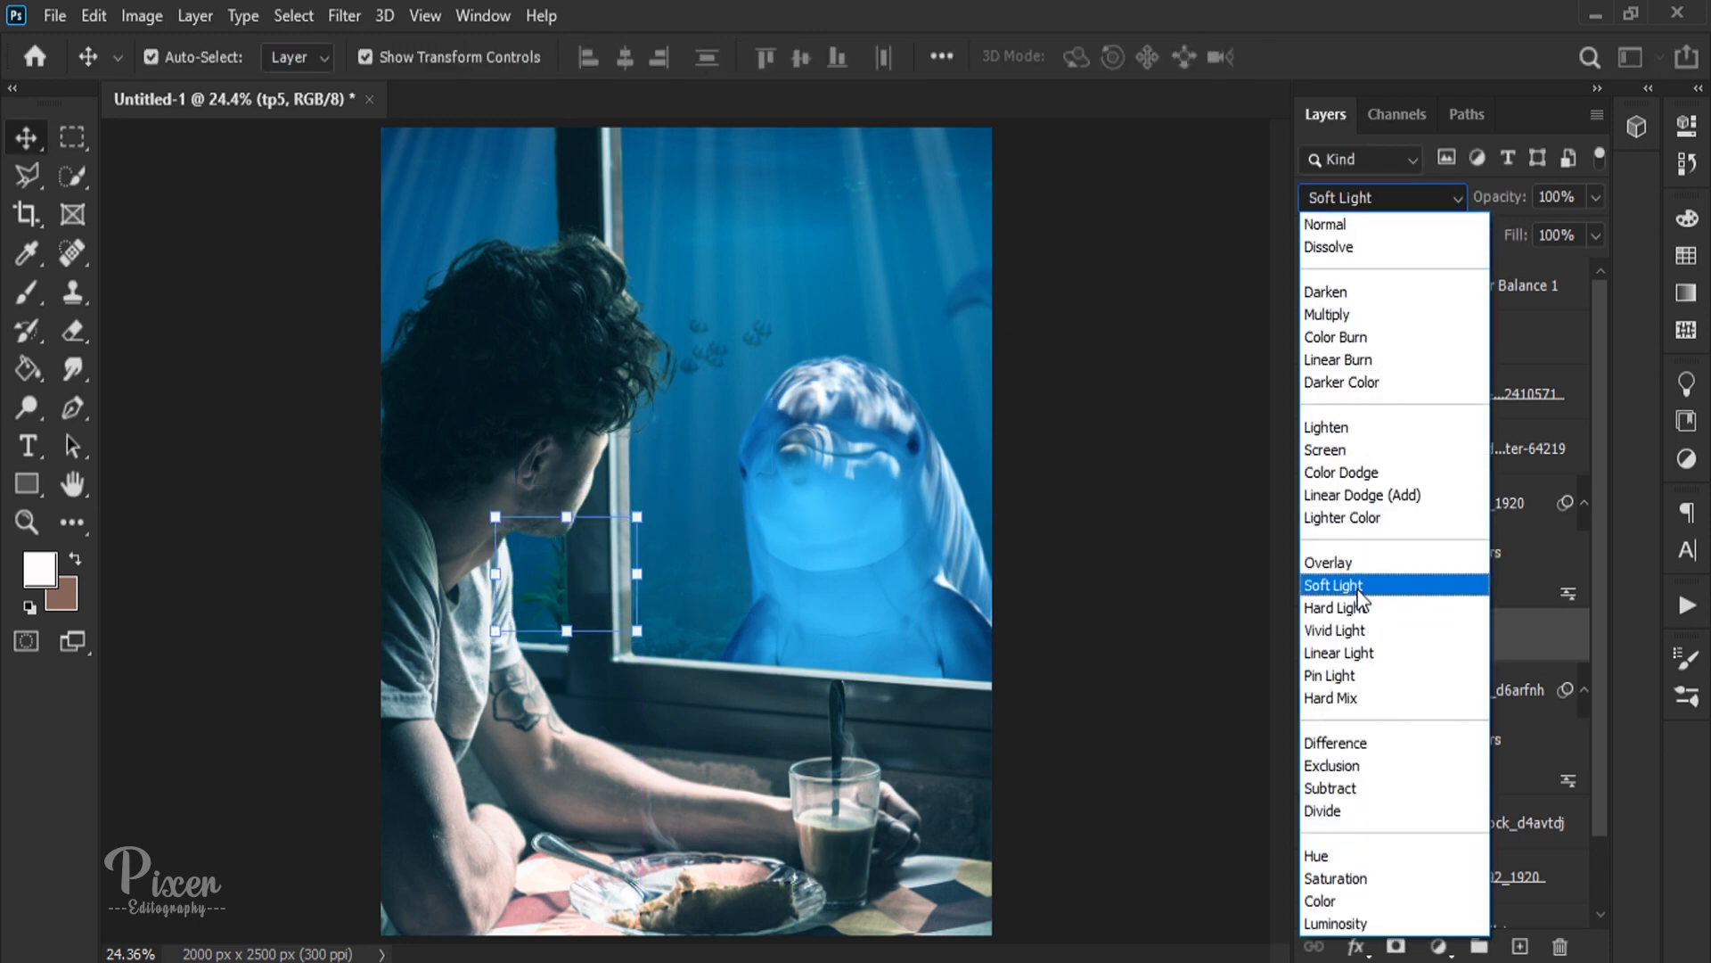
pyautogui.click(1426, 582)
pyautogui.click(344, 15)
pyautogui.moveTo(499, 314)
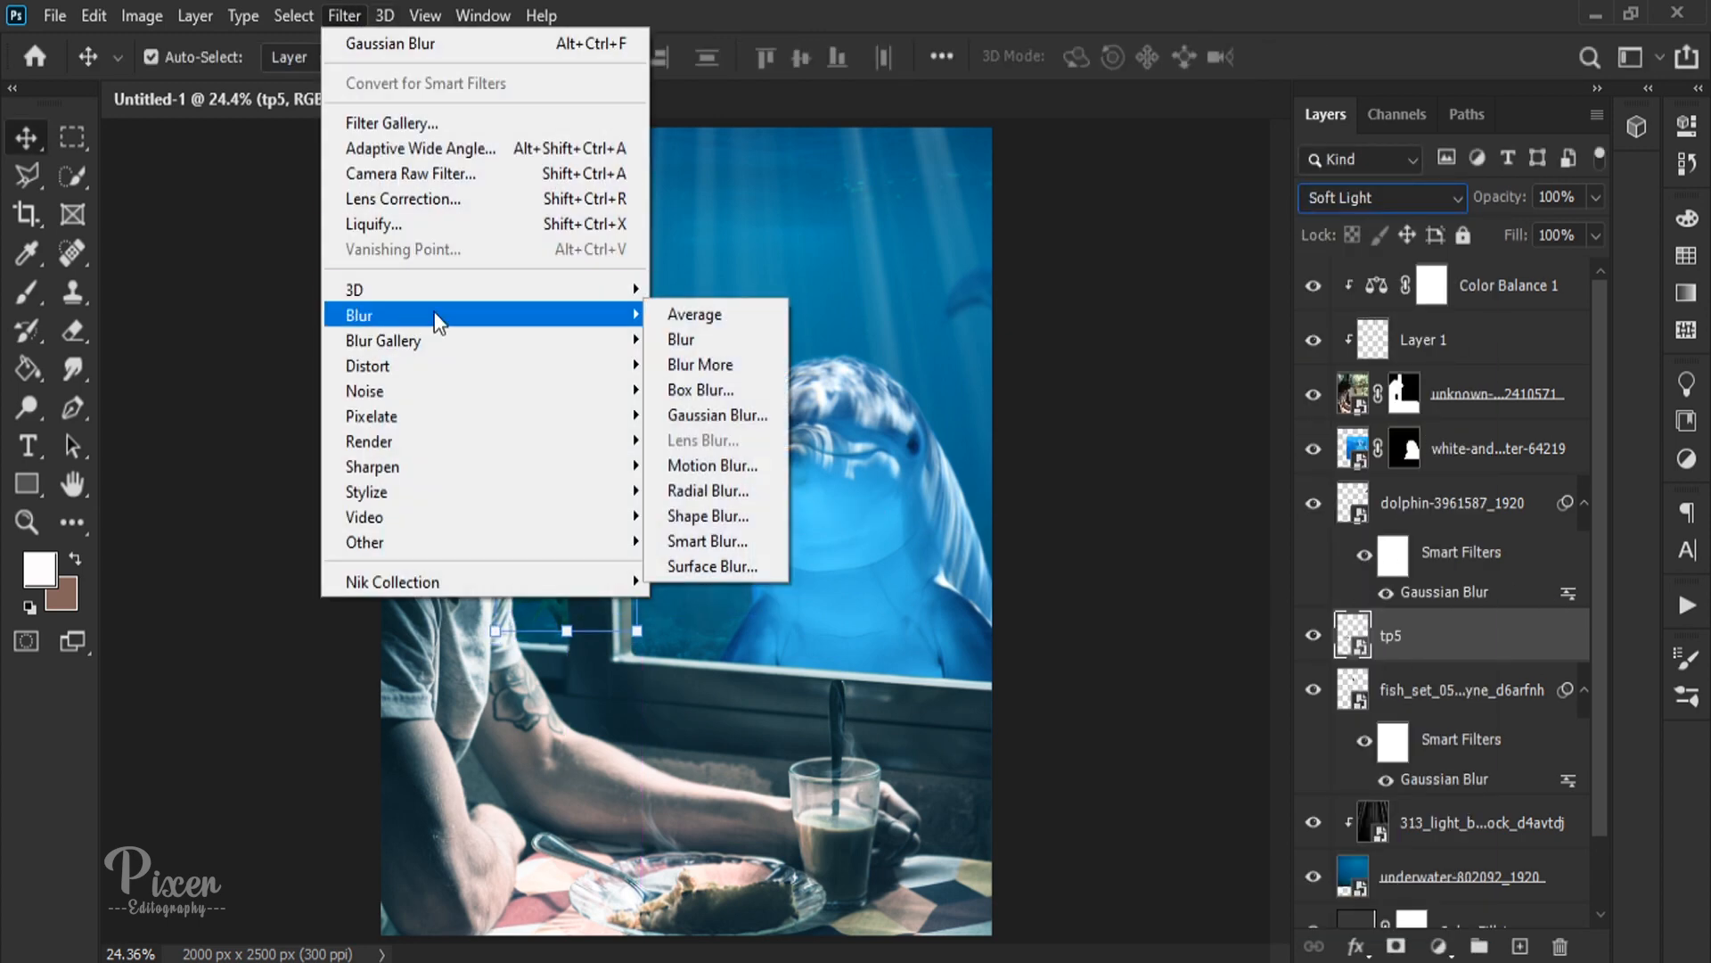
pyautogui.click(726, 413)
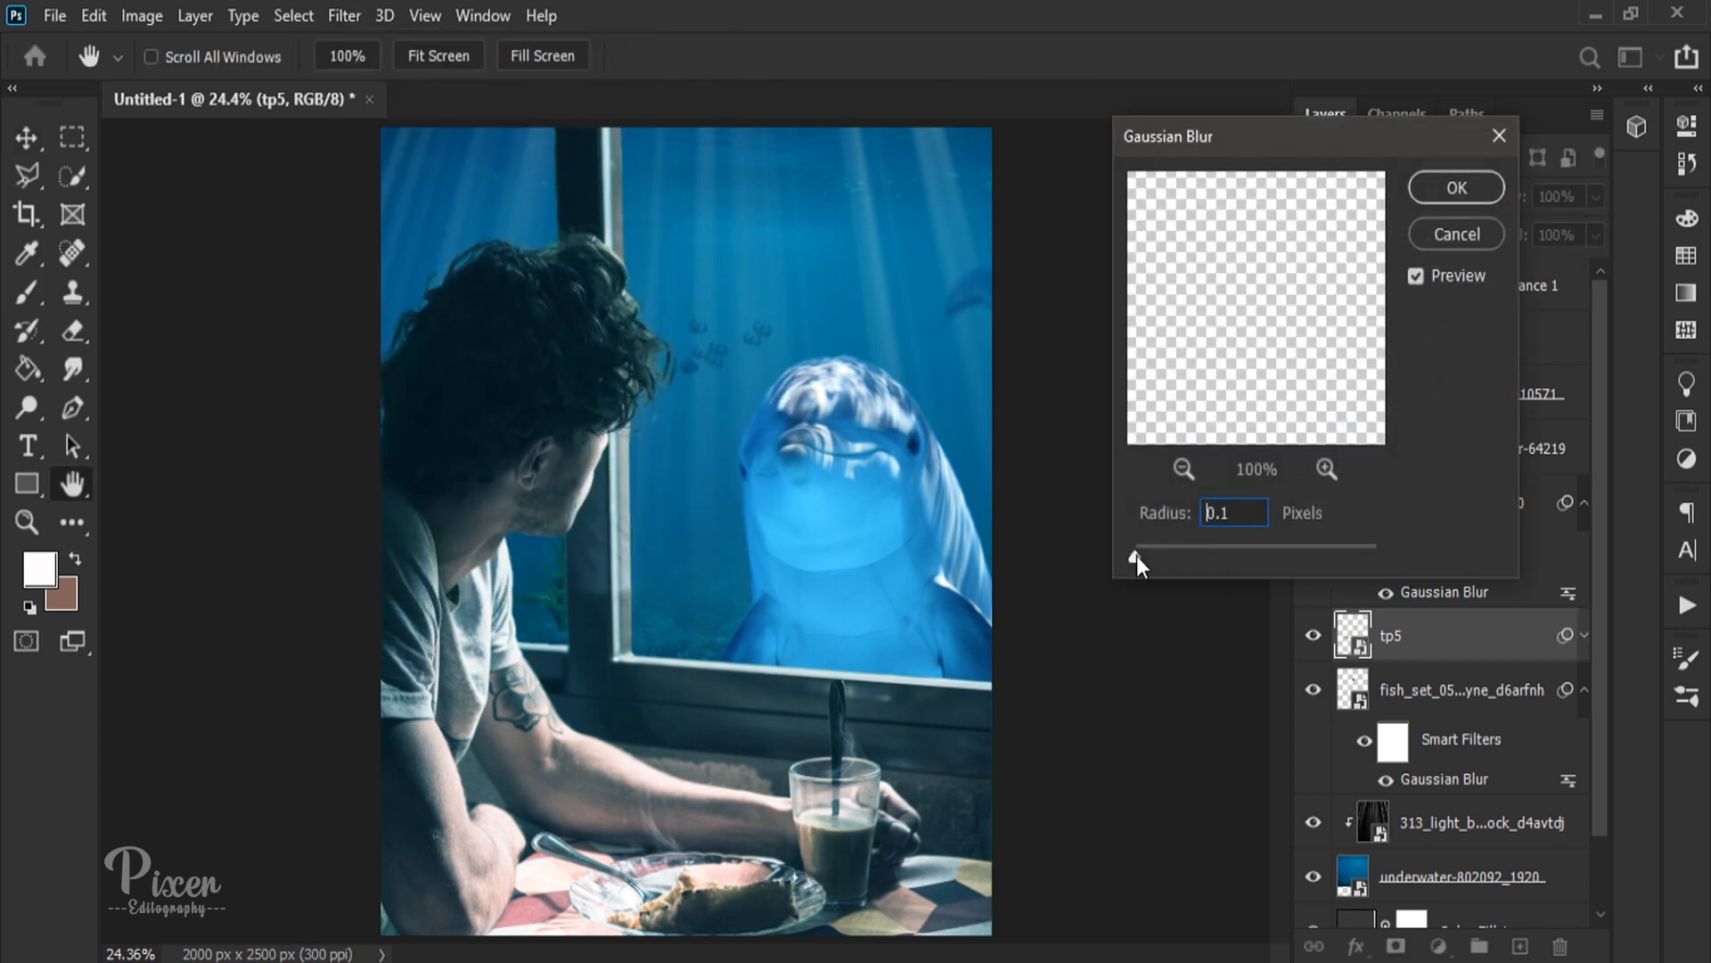
pyautogui.moveTo(1135, 557); pyautogui.dragTo(1160, 560)
pyautogui.click(1425, 191)
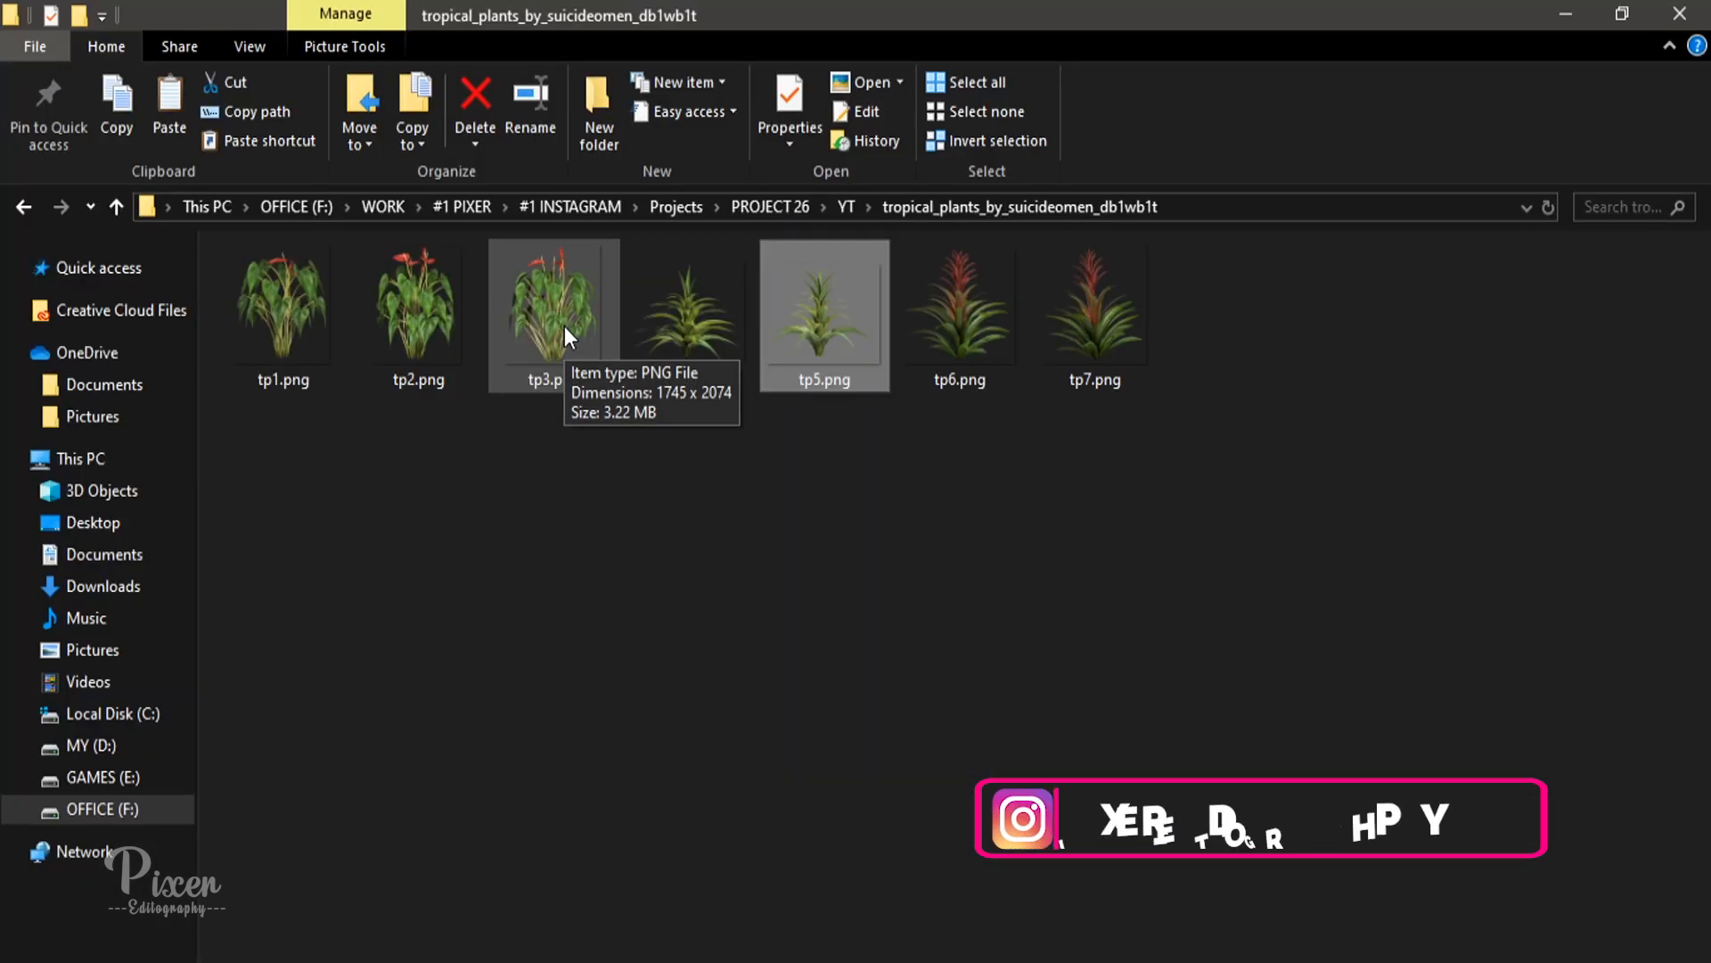
# Step: Place tp1.png beneath the tp5 layer, shrink it, and position it in the right window pane beside the vertical frame
pyautogui.moveTo(302, 315); pyautogui.dragTo(564, 626)
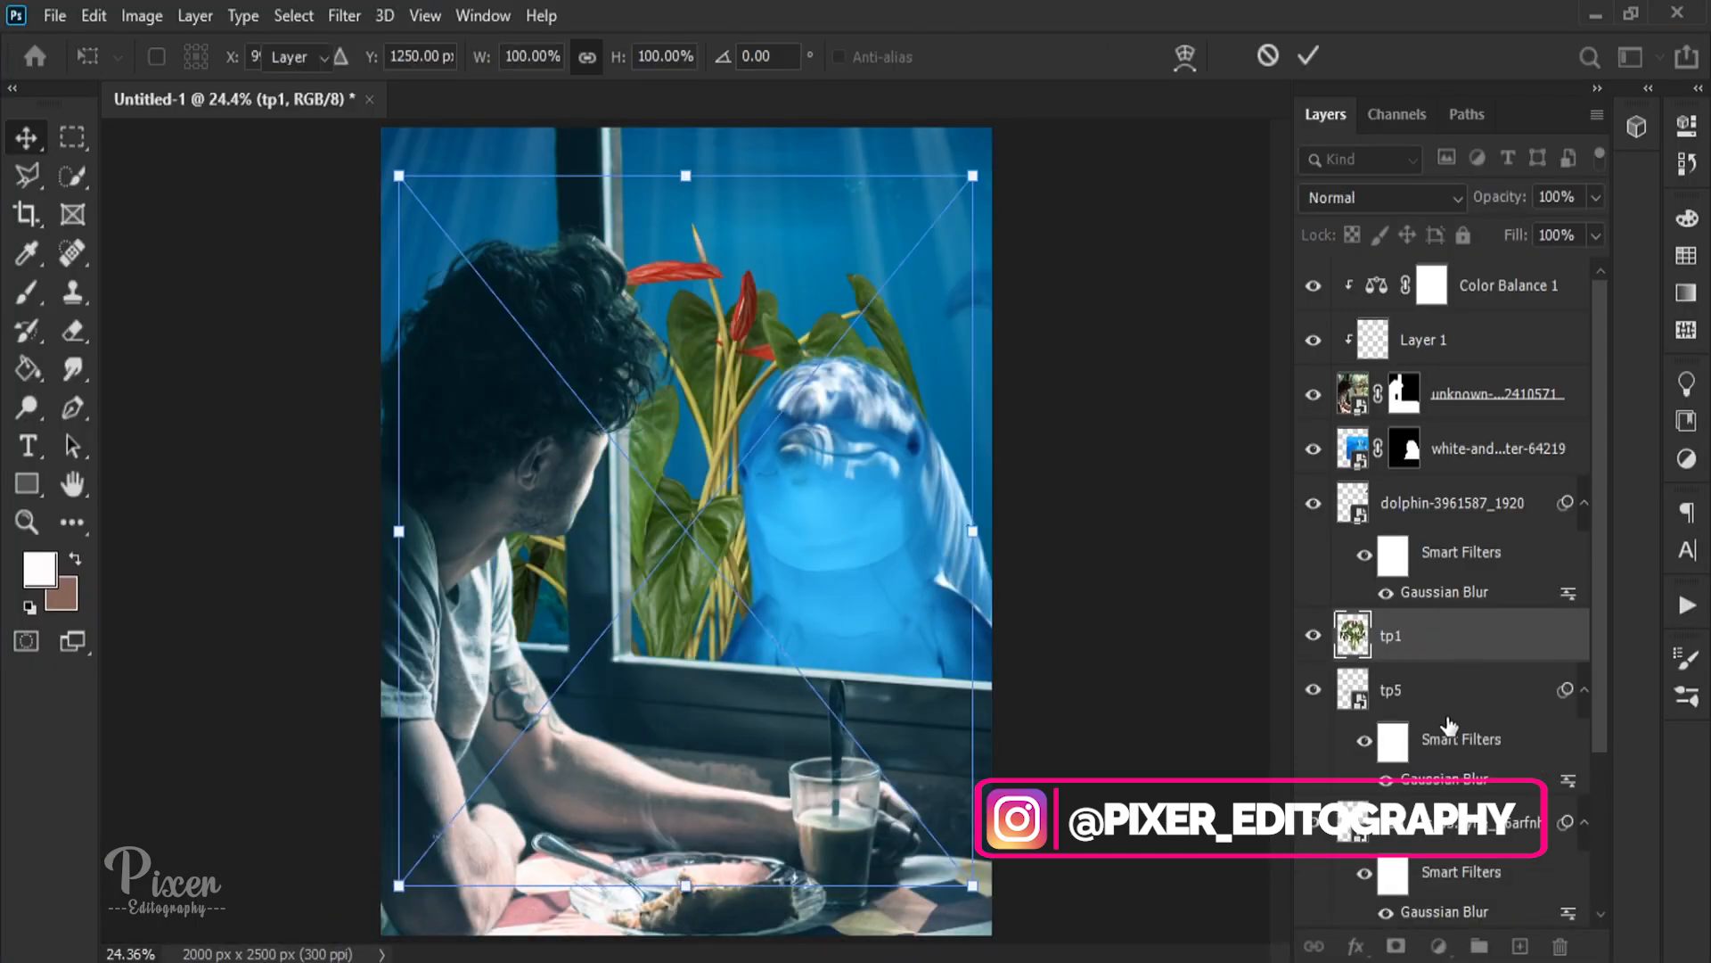
pyautogui.moveTo(1444, 642); pyautogui.dragTo(1435, 786)
pyautogui.moveTo(959, 551); pyautogui.dragTo(604, 535)
pyautogui.moveTo(563, 576); pyautogui.dragTo(632, 586)
pyautogui.press('Return')
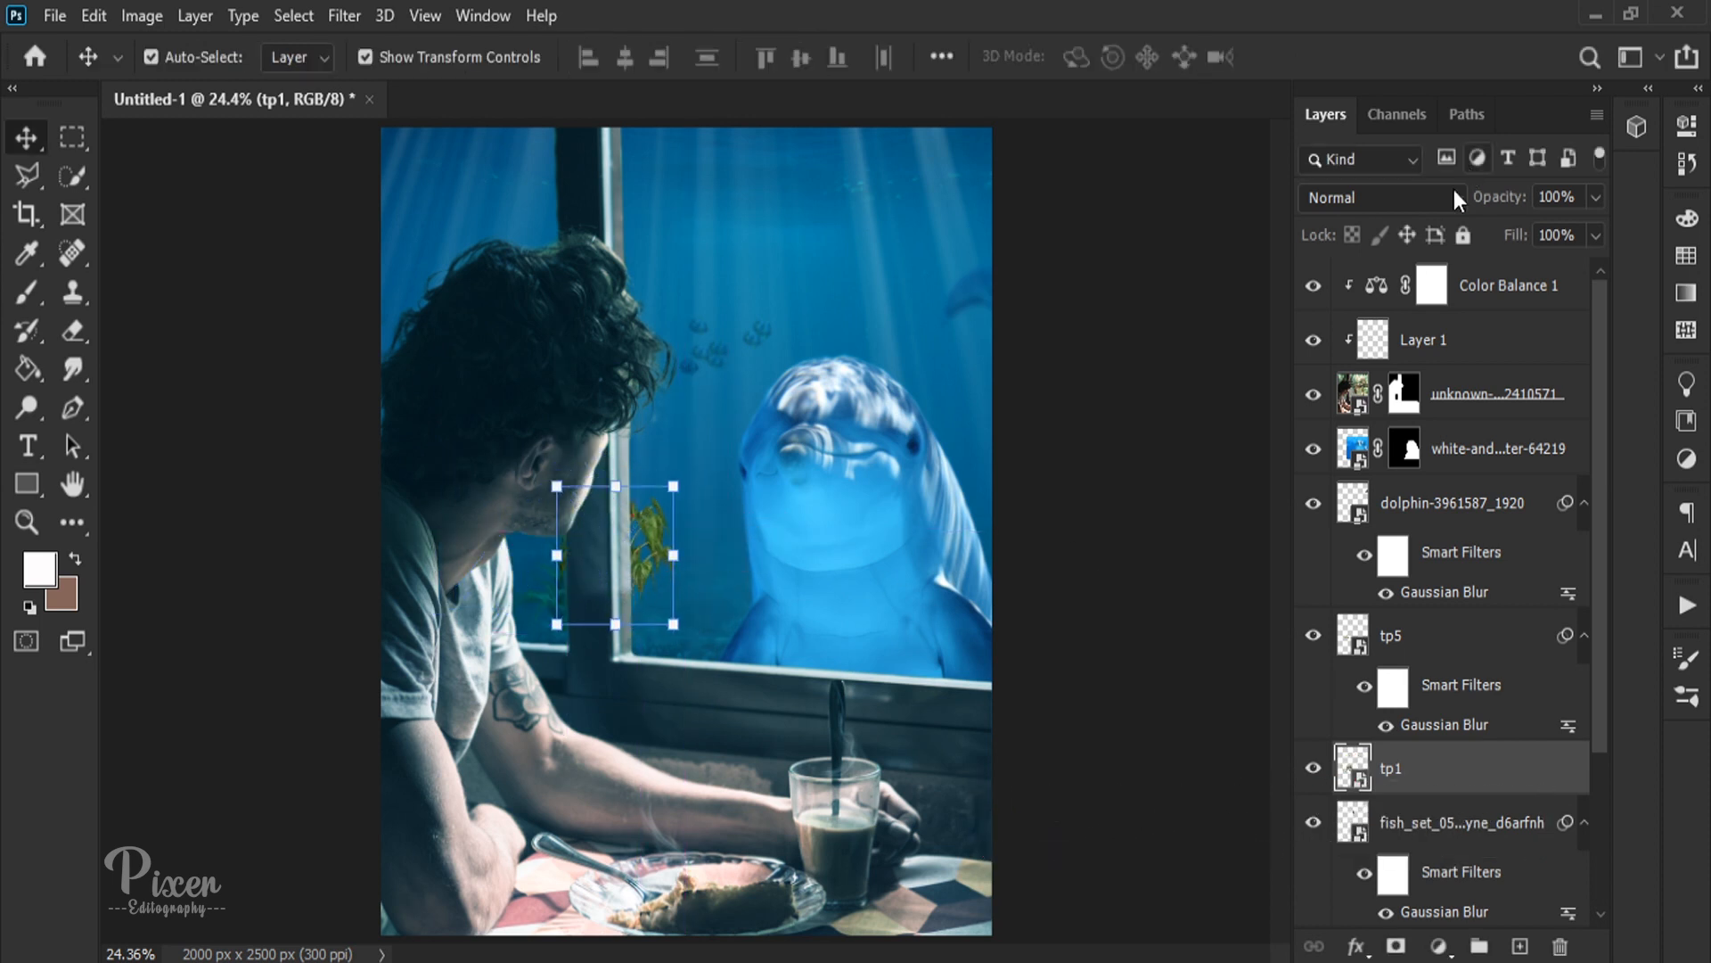
# Step: Set the tp1 plant to Soft Light and copy the fish layer's Gaussian Blur smart filter onto it
pyautogui.click(1458, 198)
pyautogui.click(1343, 584)
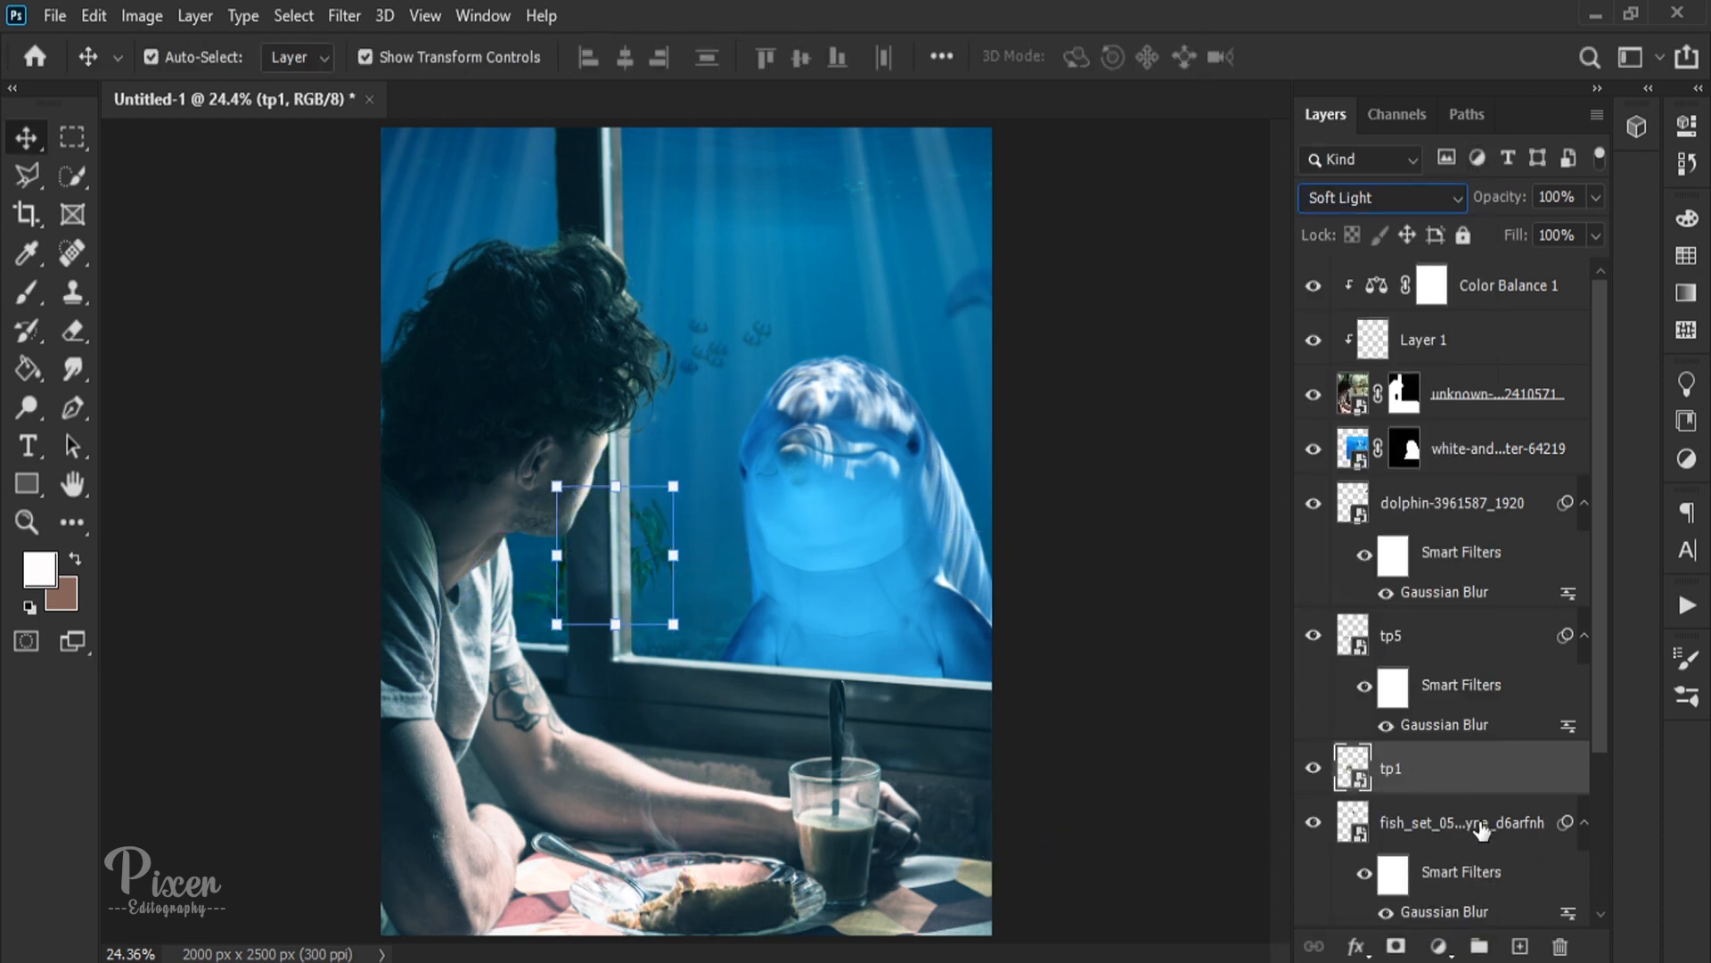
pyautogui.rightClick(1481, 829)
pyautogui.press('Escape')
pyautogui.press('alt')
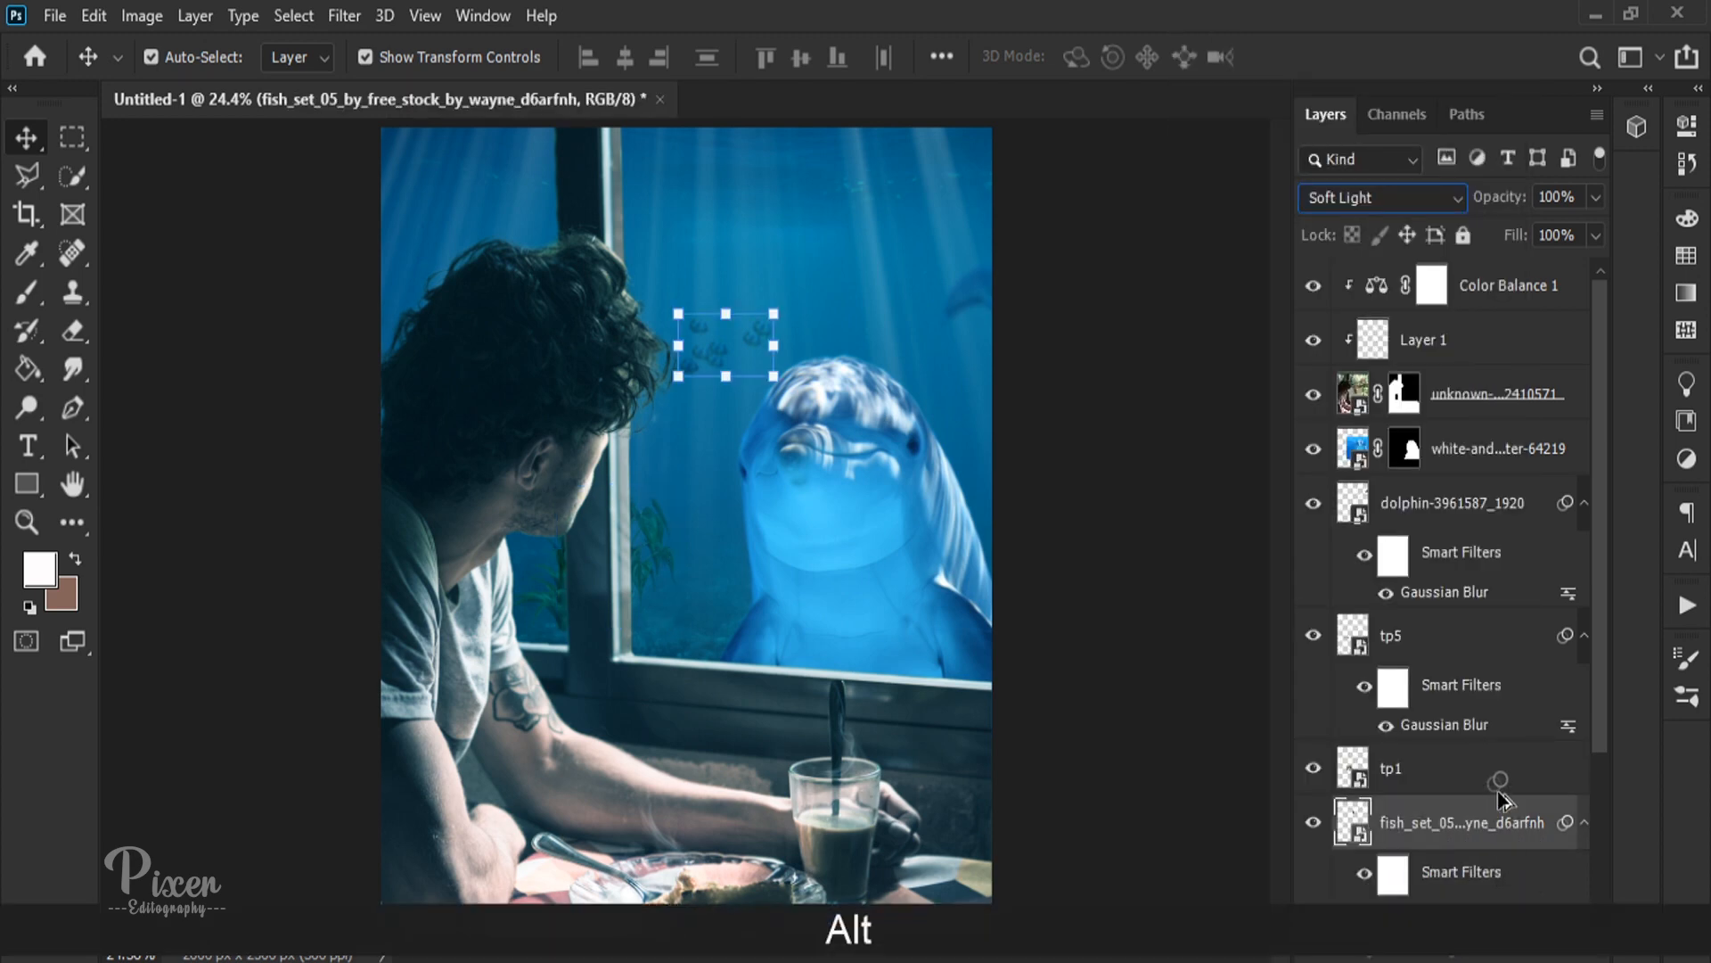
pyautogui.click(1108, 564)
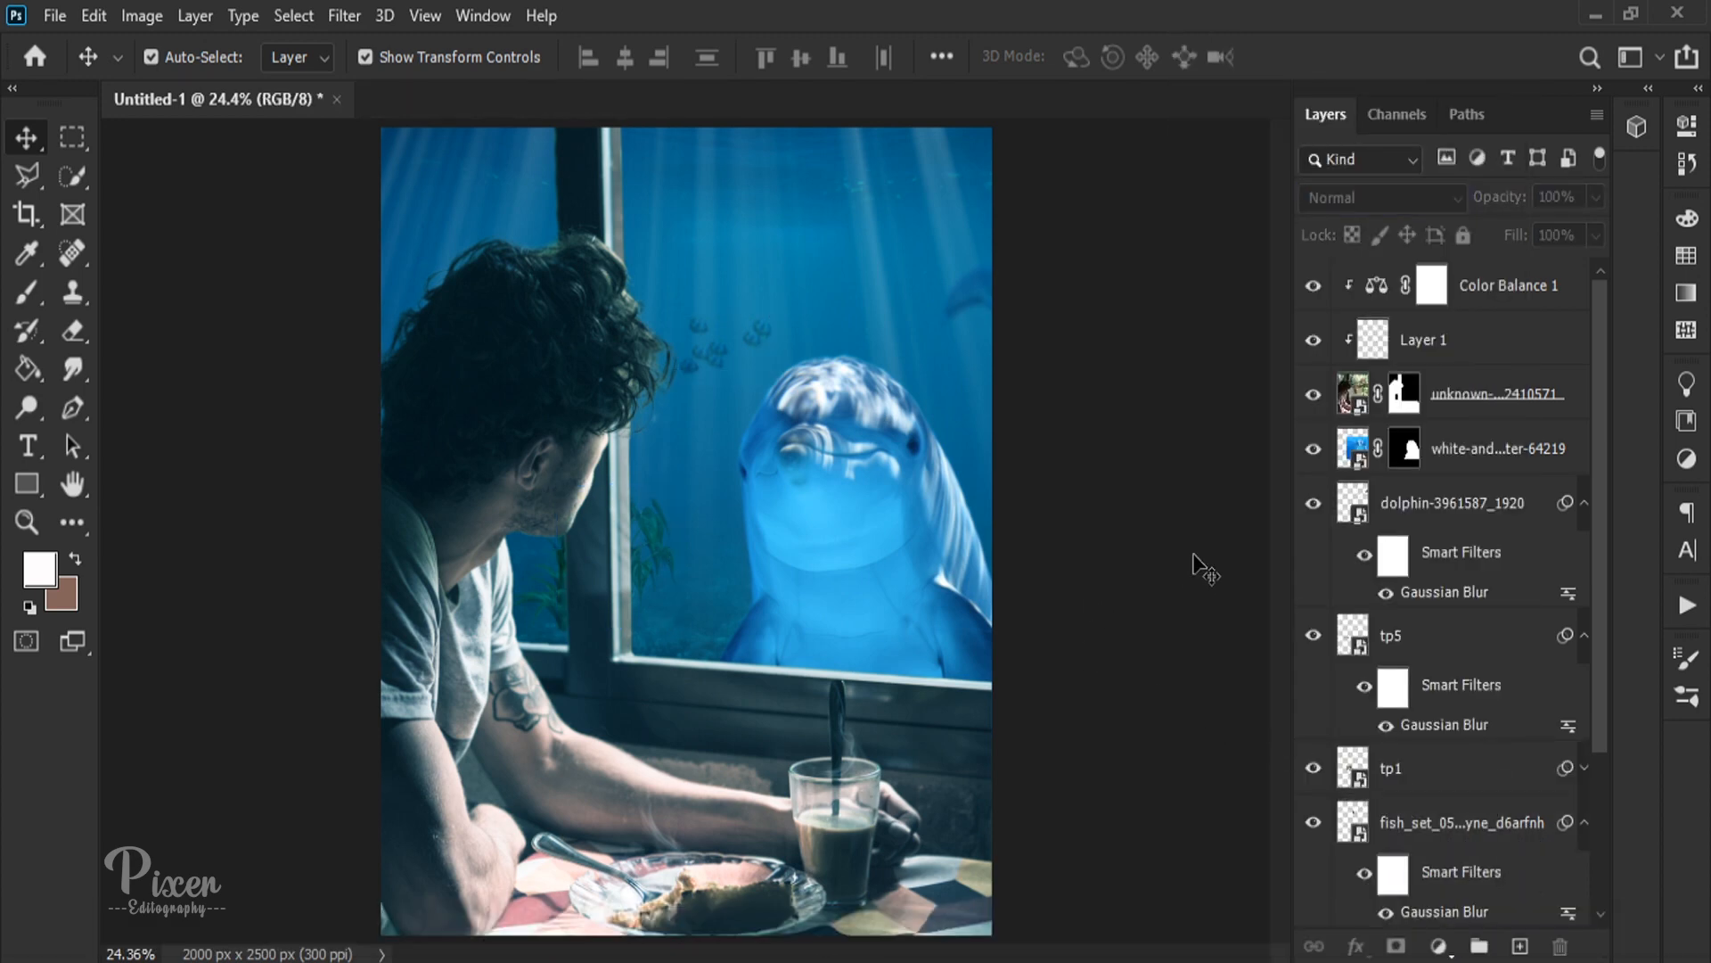
# Step: Add a new layer above Color Balance 1, clip it to the man's photo, and set its blend mode to Color Dodge
pyautogui.scroll(-2, 1204, 568)
pyautogui.click(1444, 307)
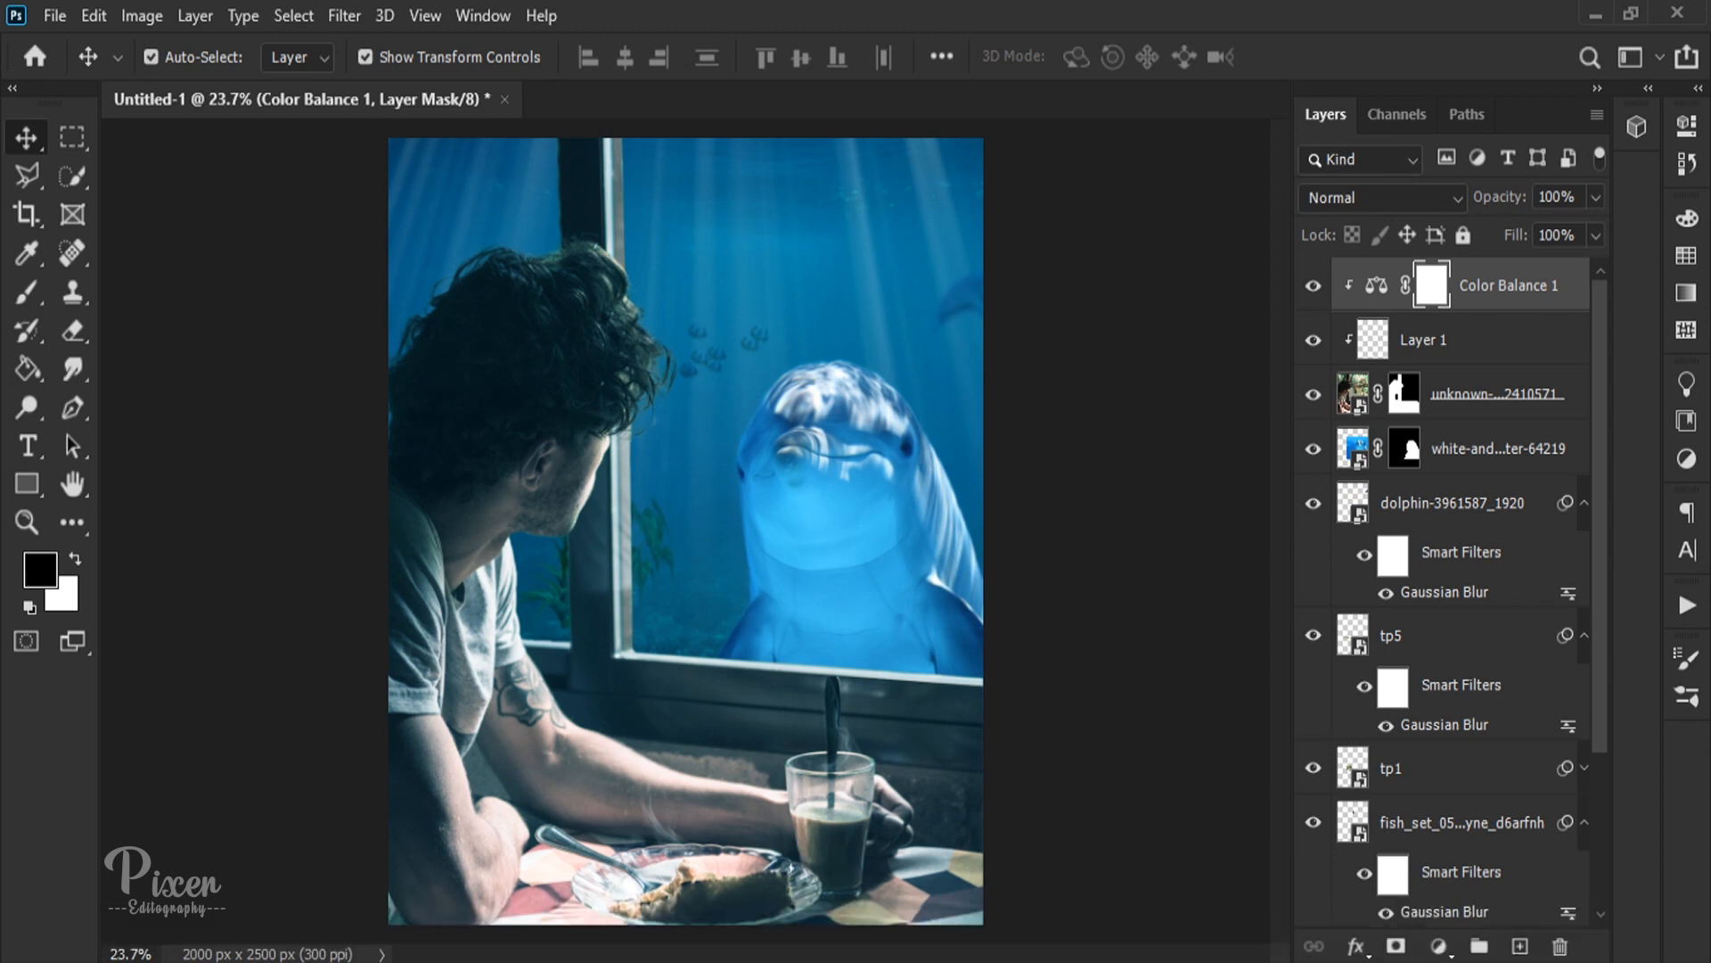
pyautogui.click(1520, 946)
pyautogui.press('b')
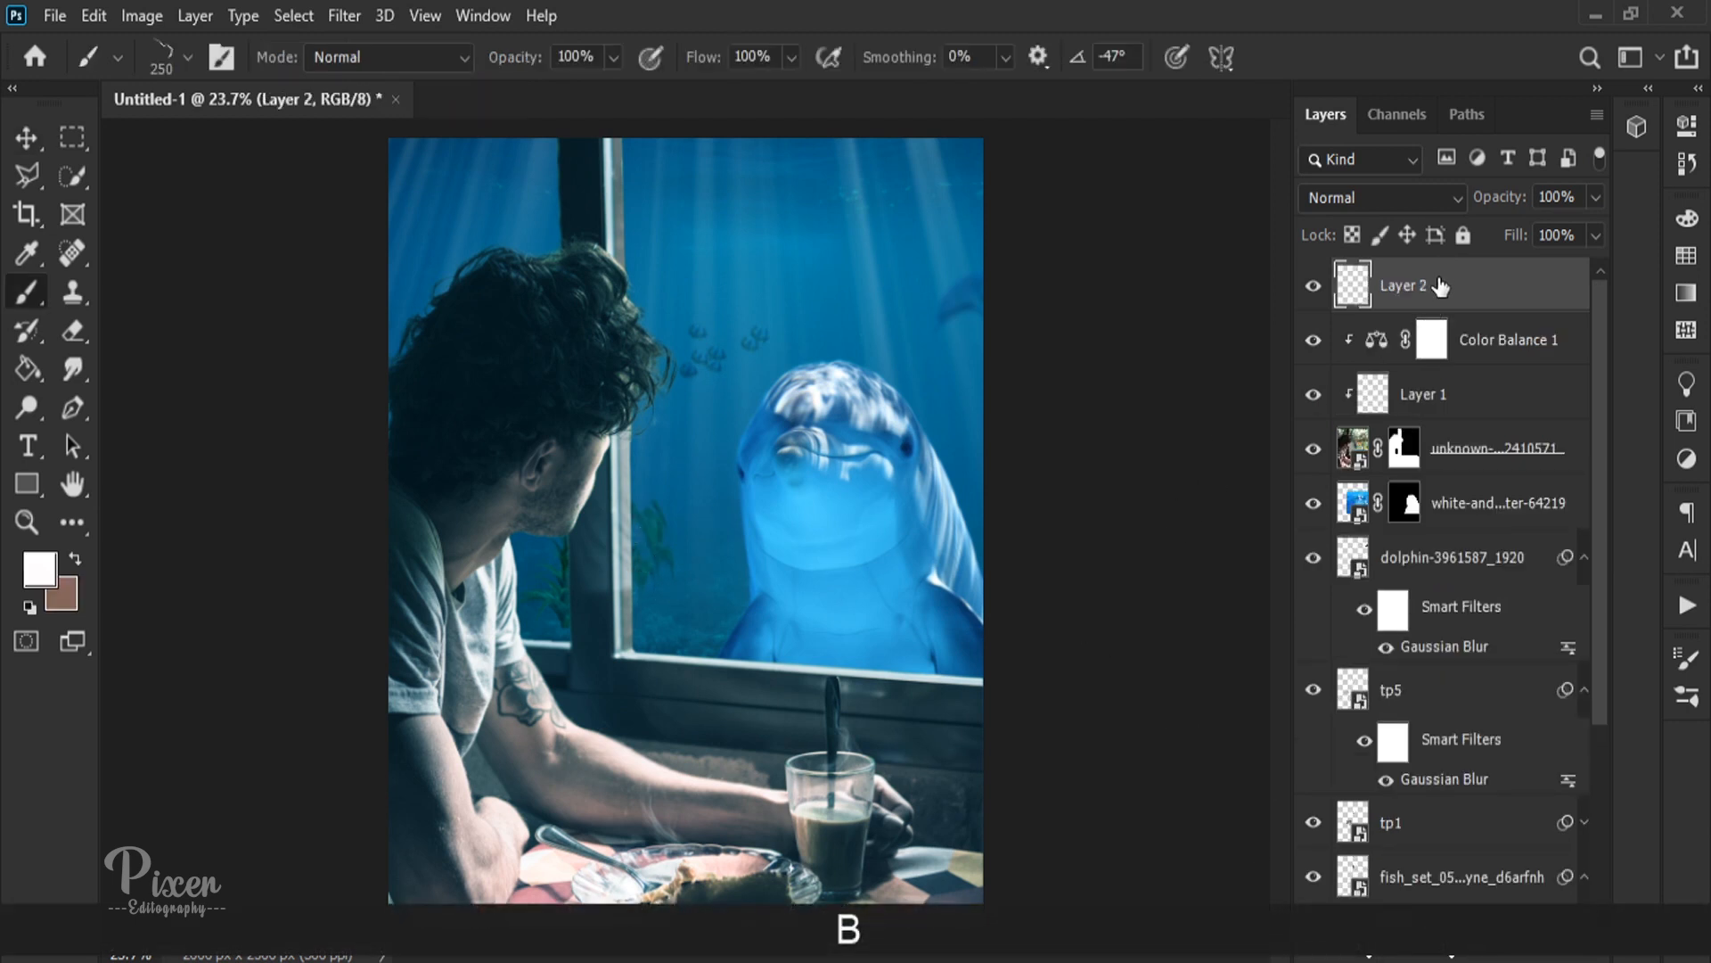
pyautogui.moveTo(1449, 303)
pyautogui.mouseDown()
pyautogui.moveTo(1450, 353)
pyautogui.moveTo(1452, 281)
pyautogui.mouseUp()
pyautogui.click(1399, 205)
pyautogui.click(1377, 478)
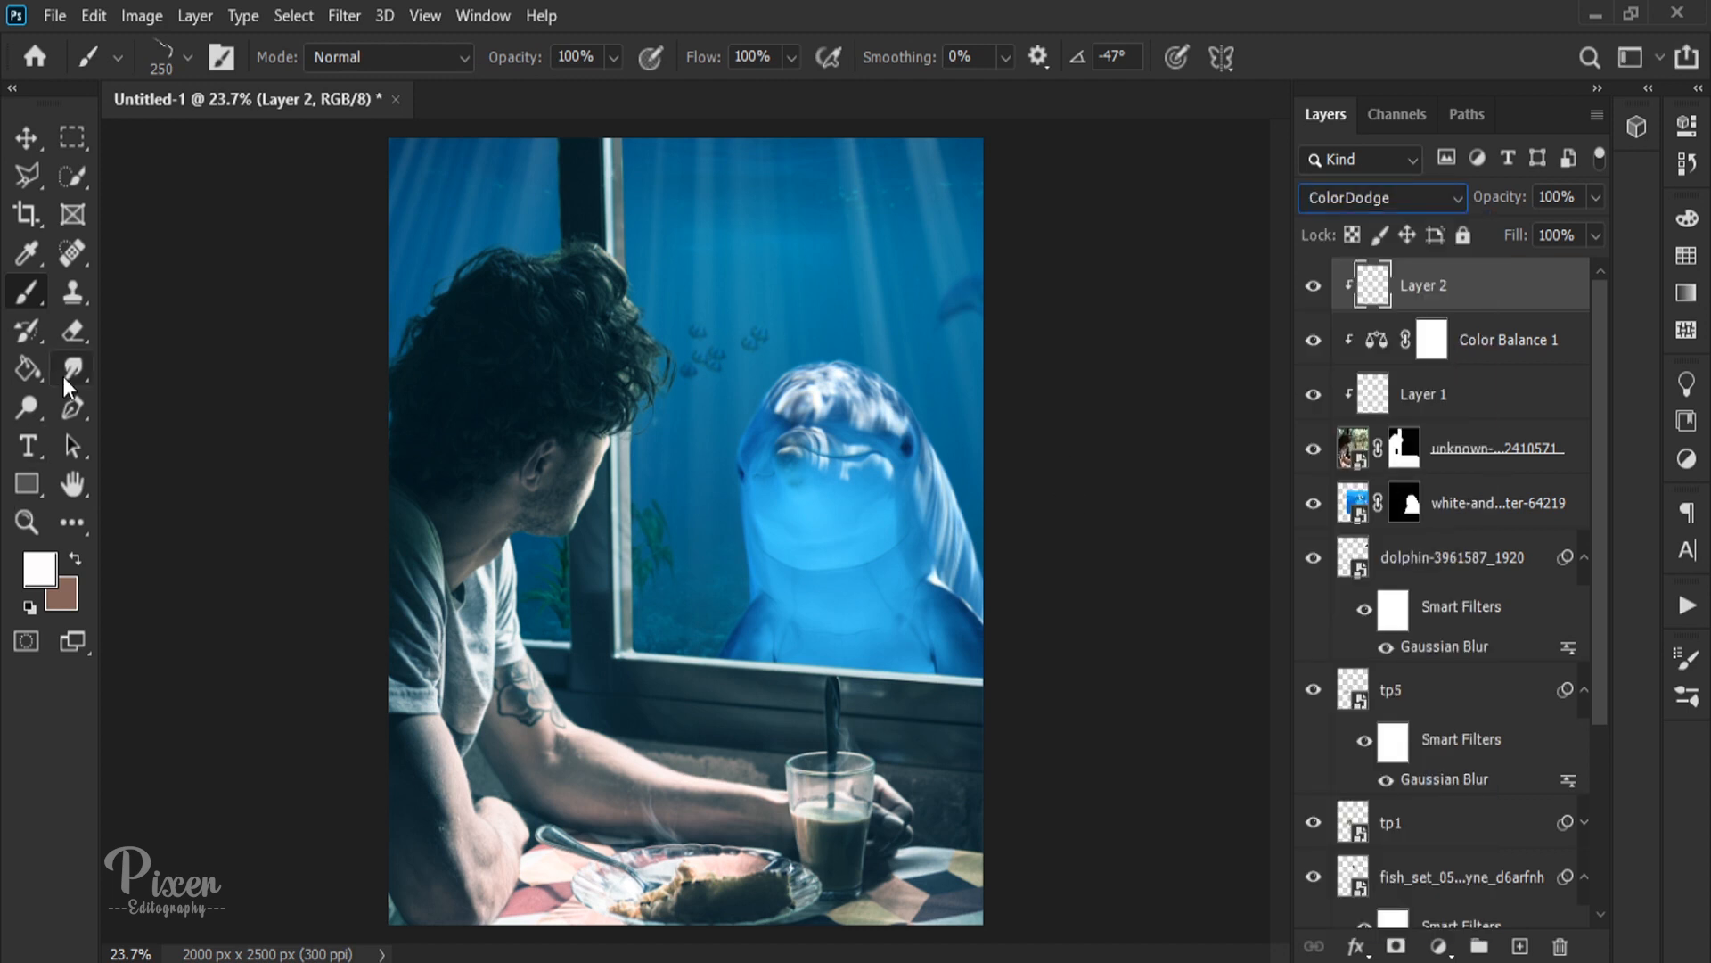
# Step: Set up a 250 px soft round brush with 0% hardness and a darkened blue foreground colour sampled from the dolphin
pyautogui.rightClick(695, 398)
pyautogui.click(963, 595)
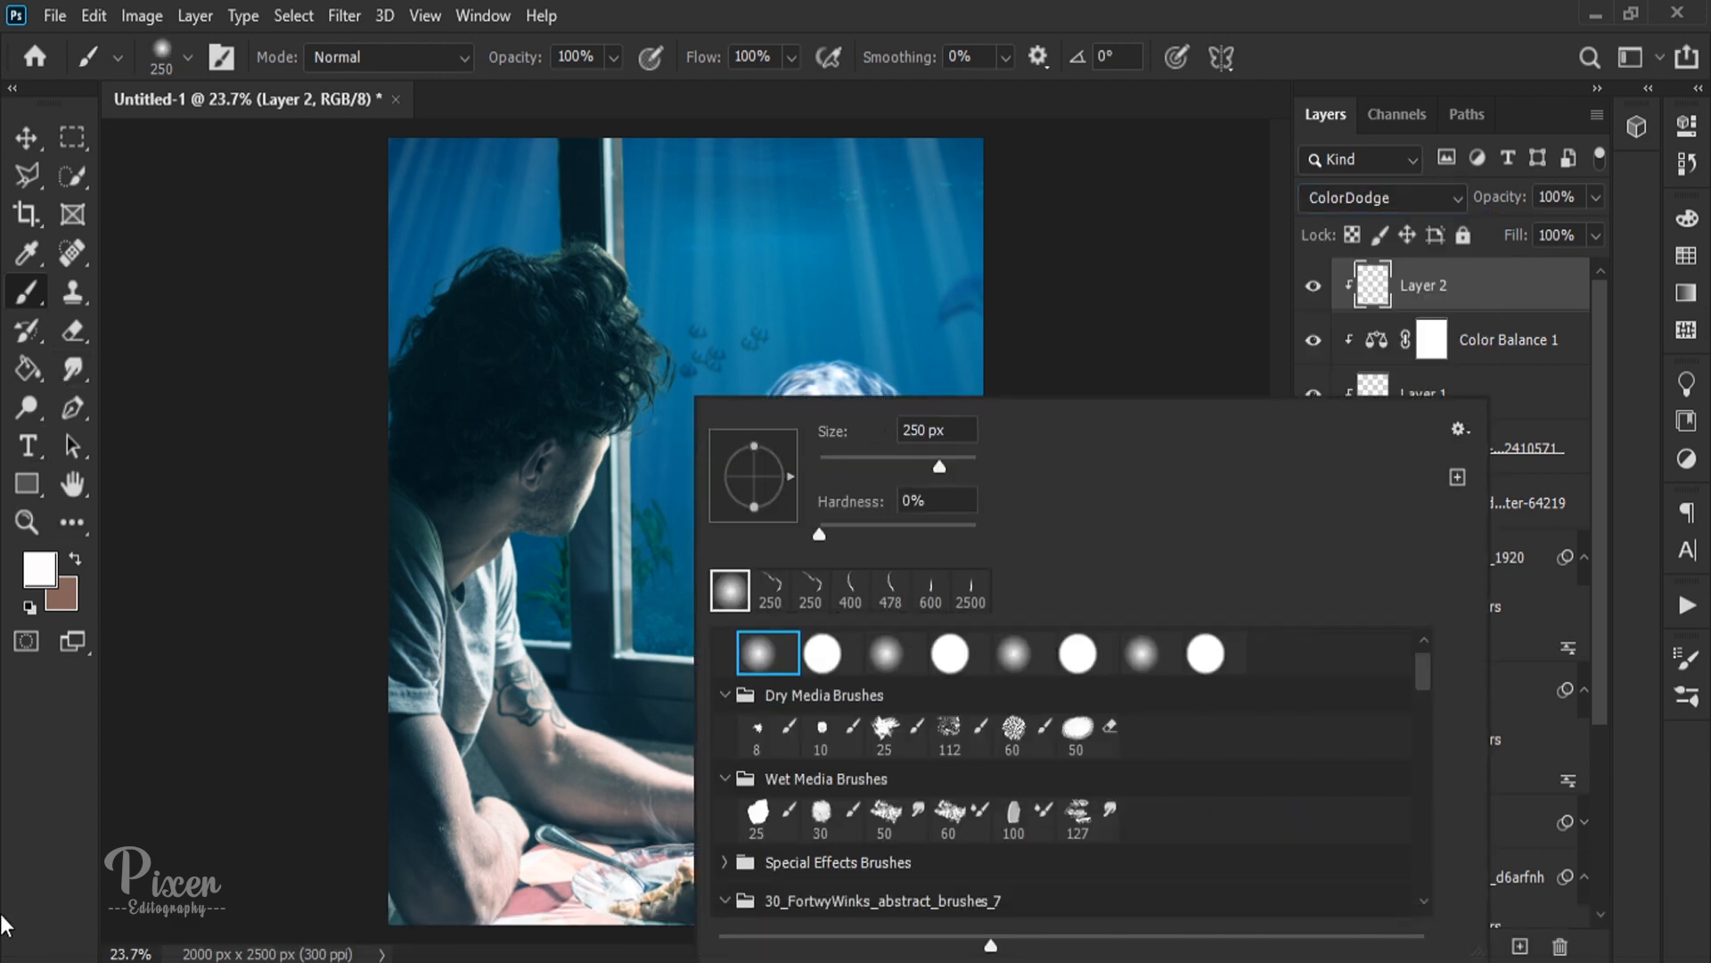
pyautogui.press('Return')
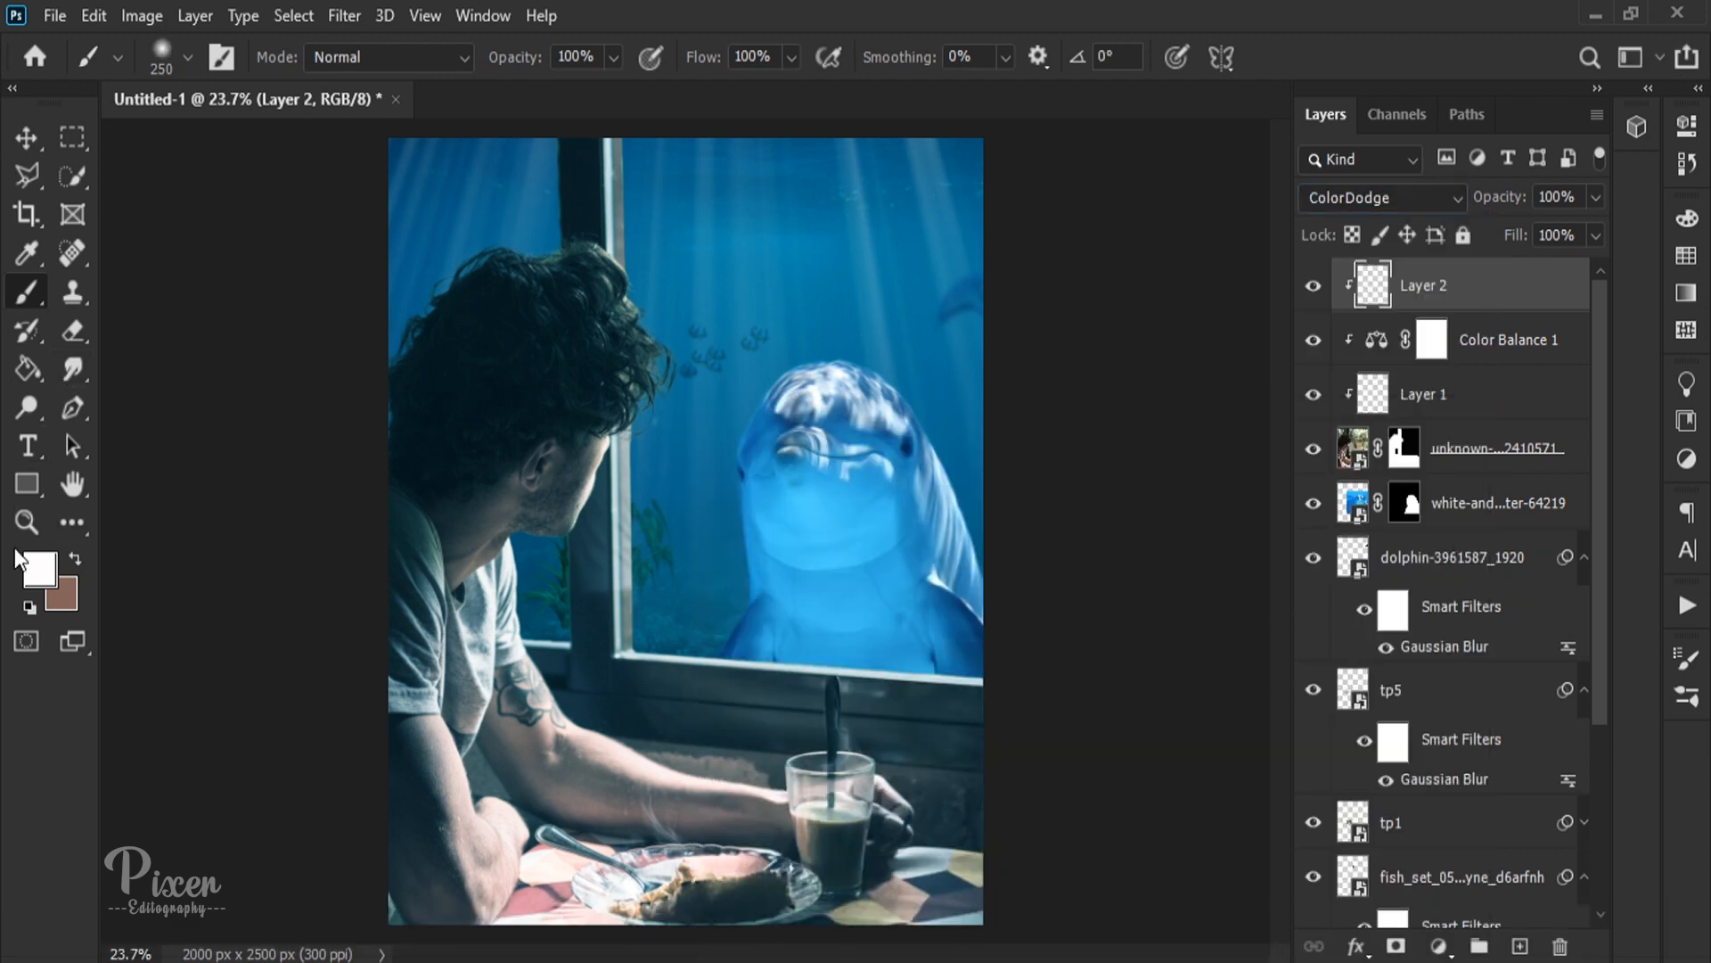
pyautogui.click(52, 579)
pyautogui.click(829, 503)
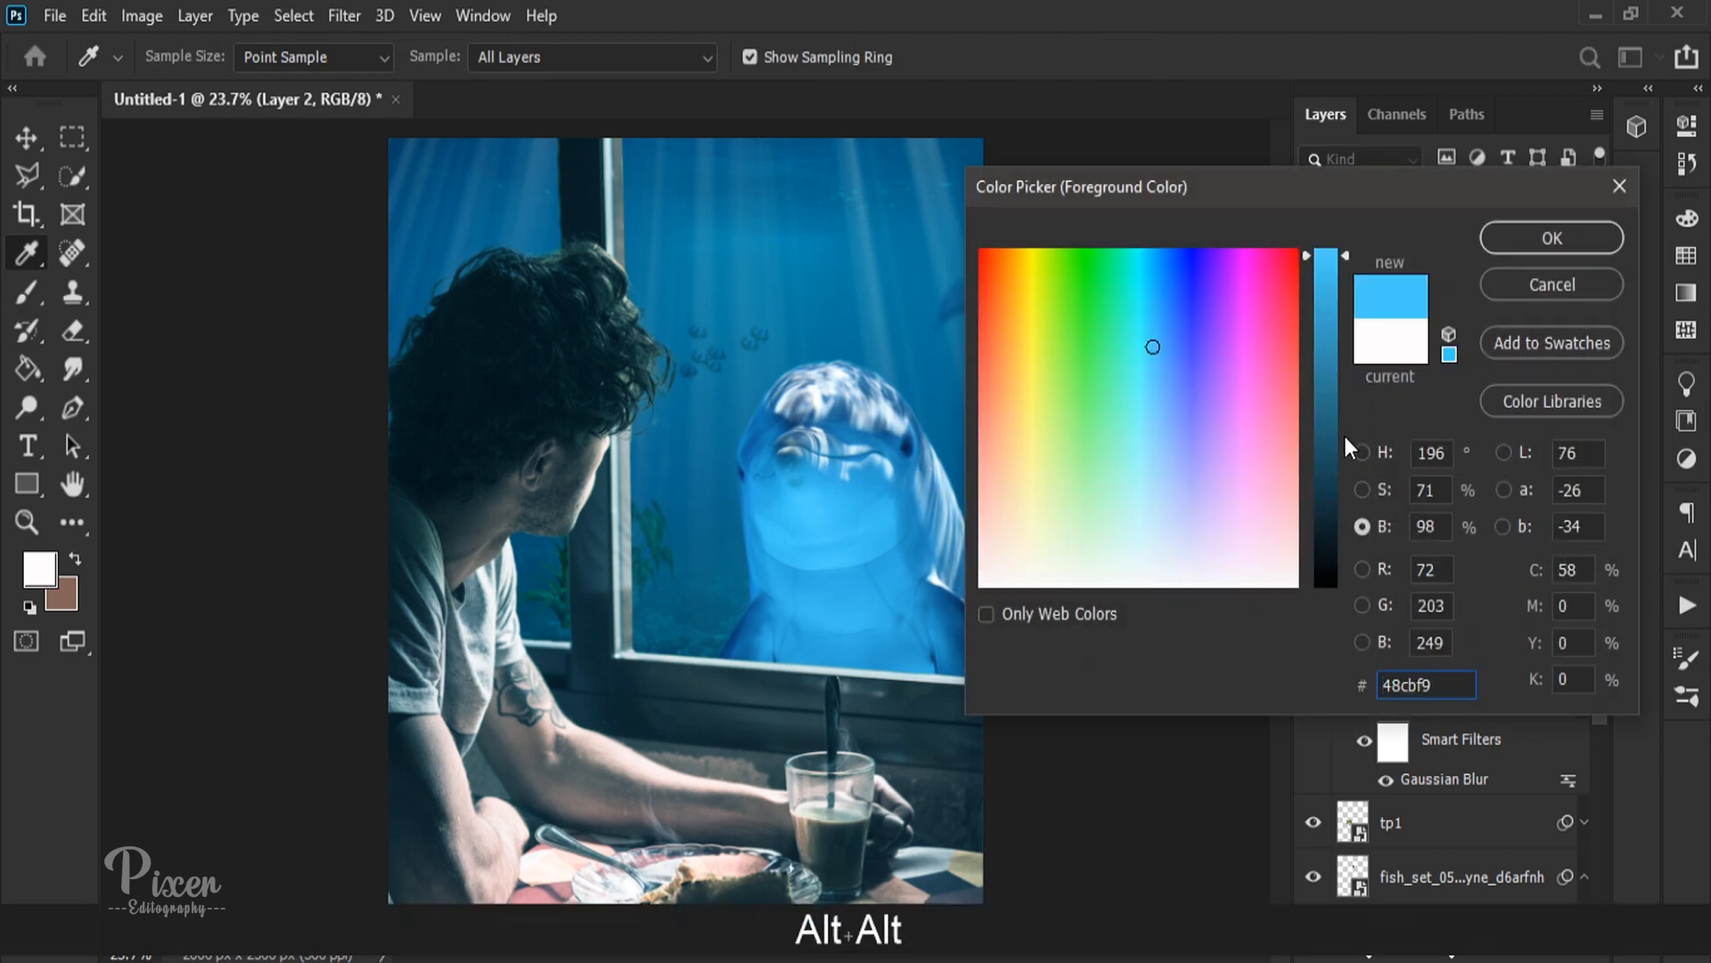
pyautogui.click(1330, 457)
pyautogui.click(1552, 238)
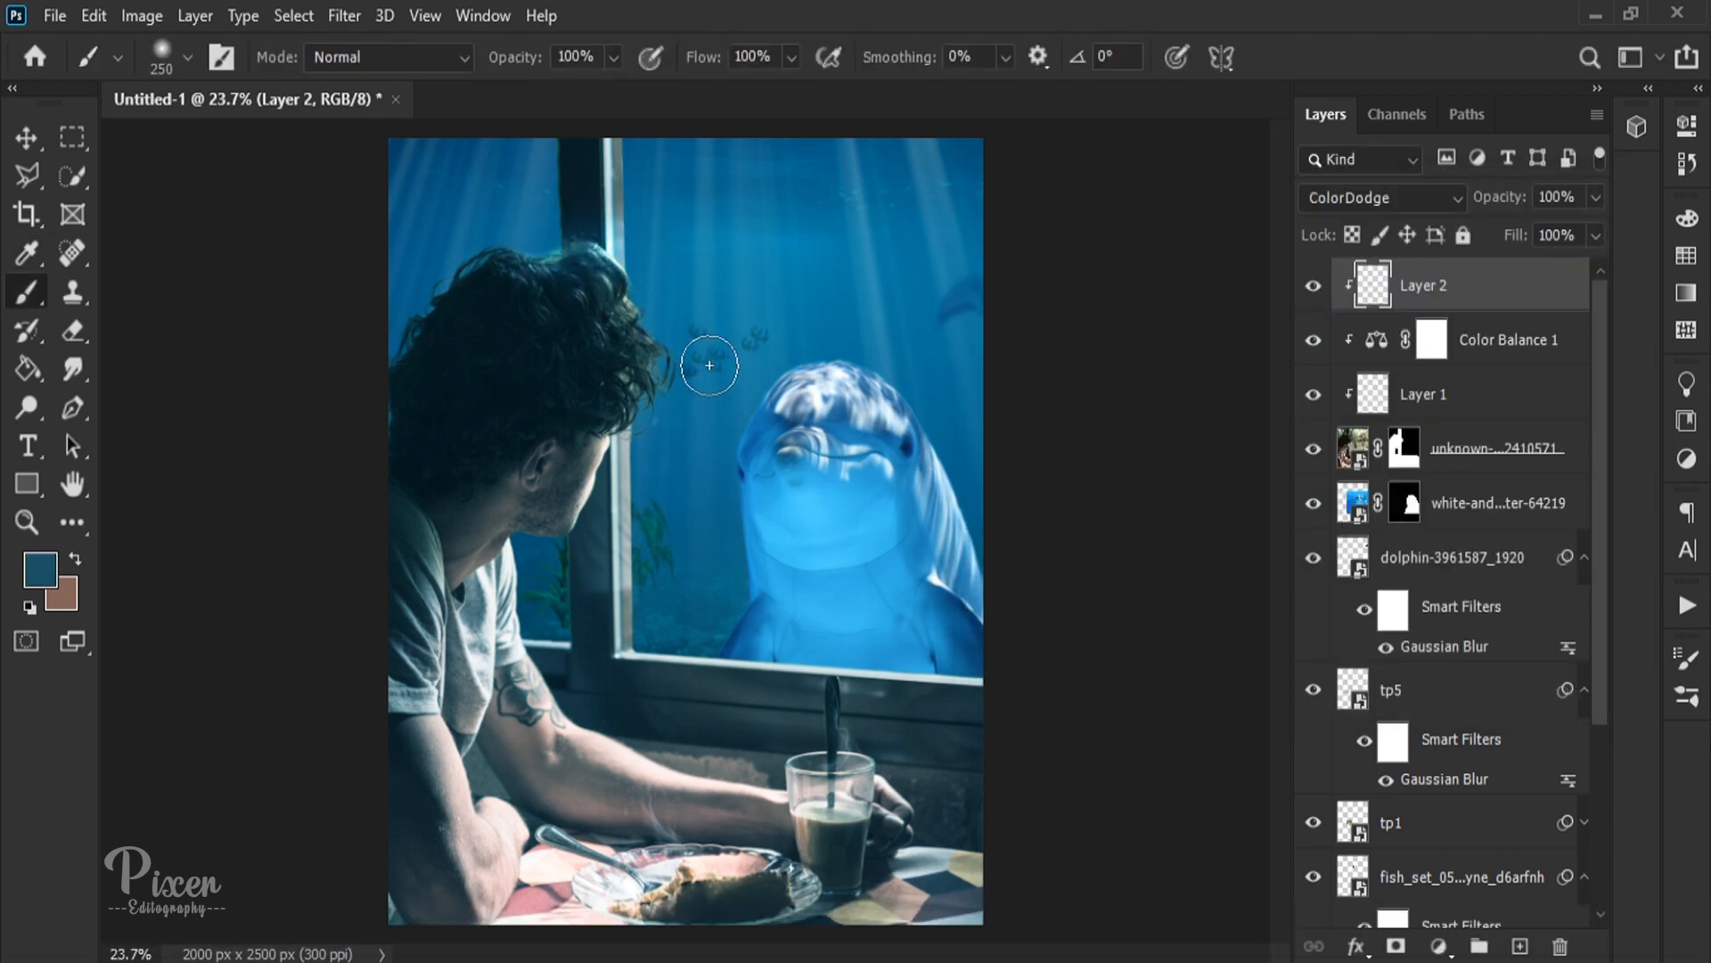
pyautogui.hotkey('ctrl', 'z')
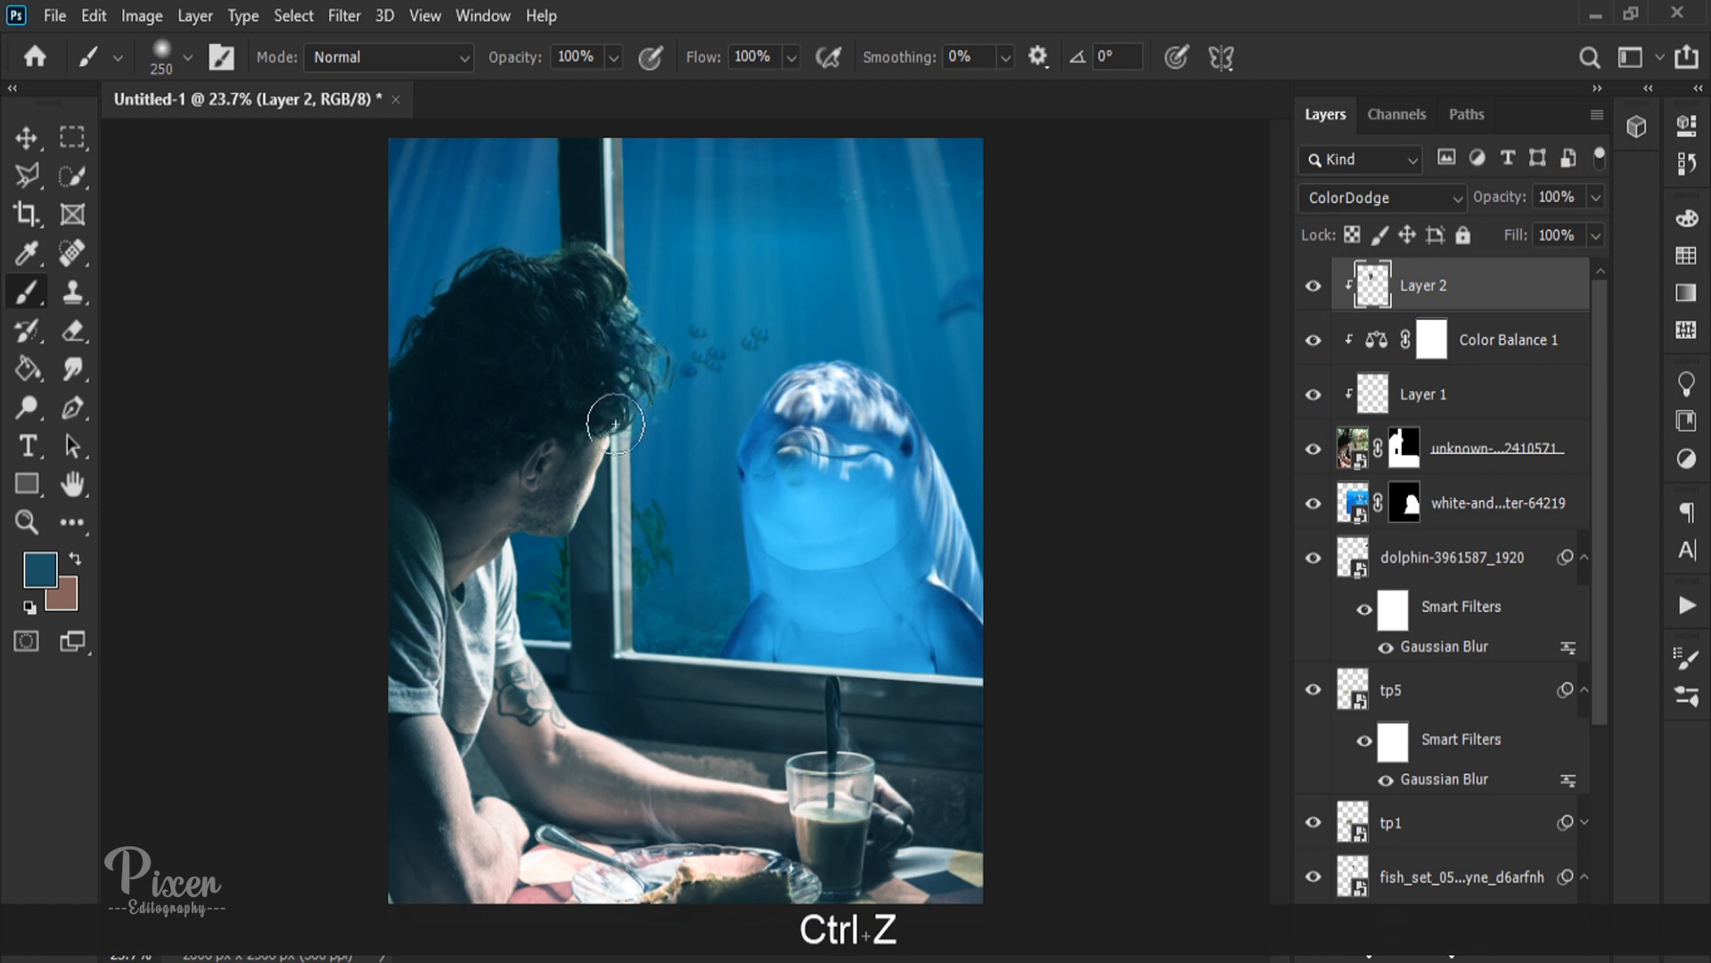
pyautogui.hotkey('ctrl', 'z')
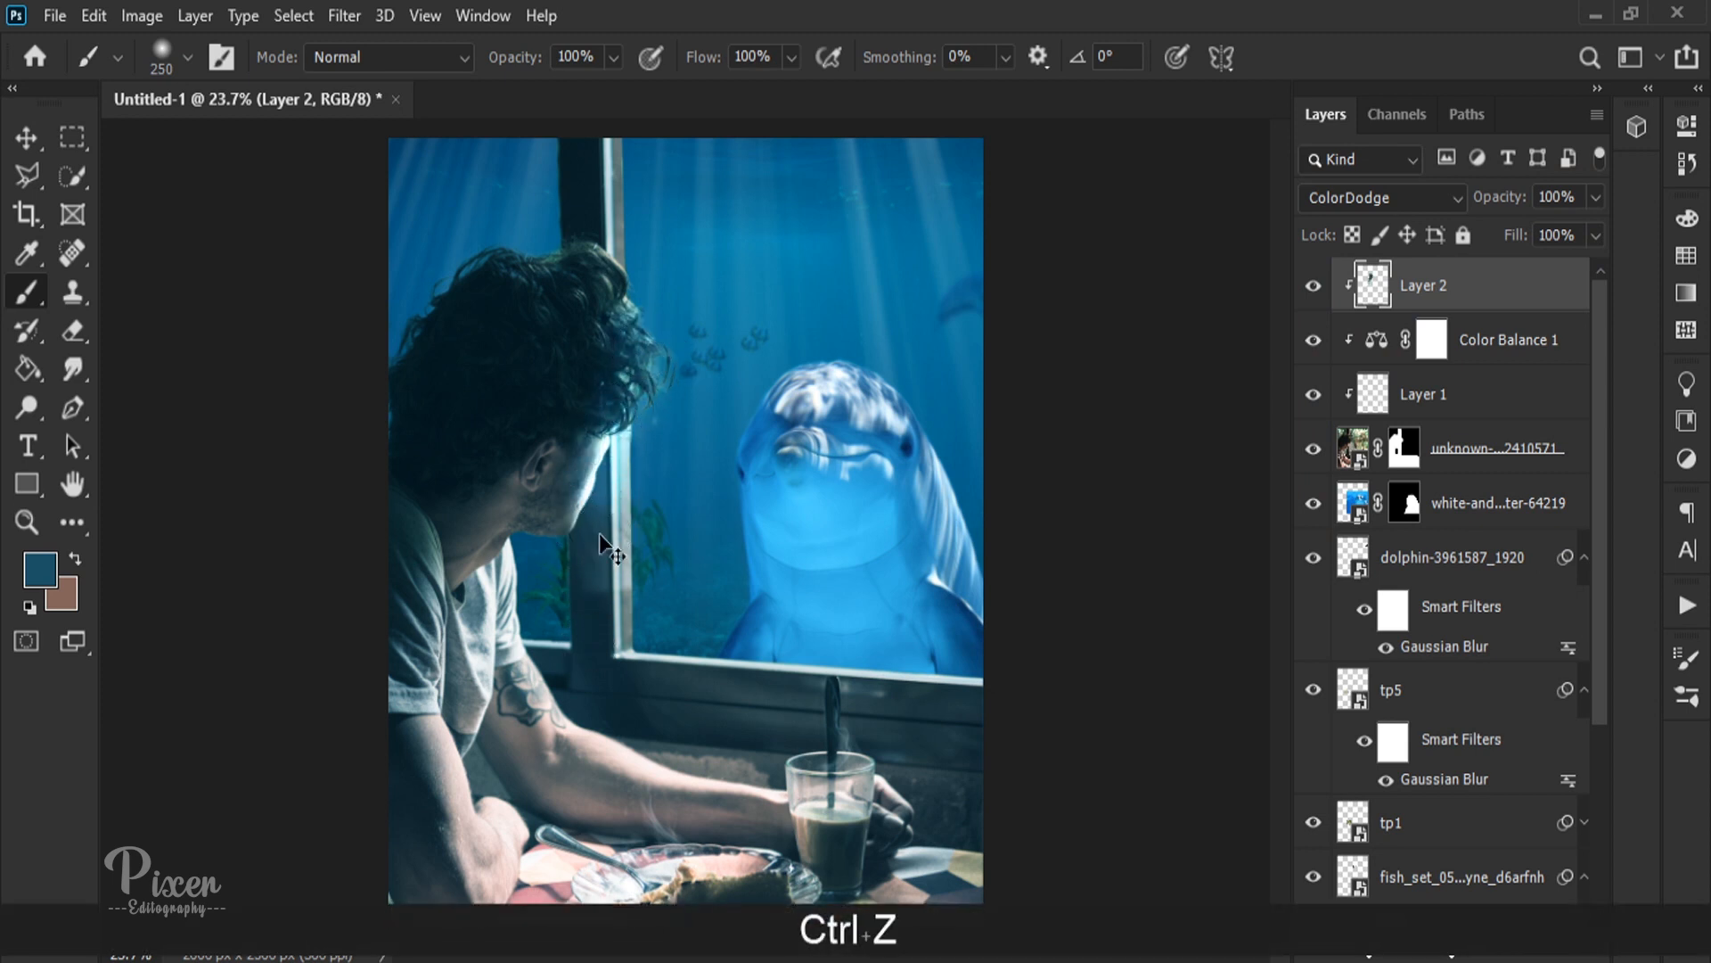
pyautogui.hotkey('ctrl', 'z')
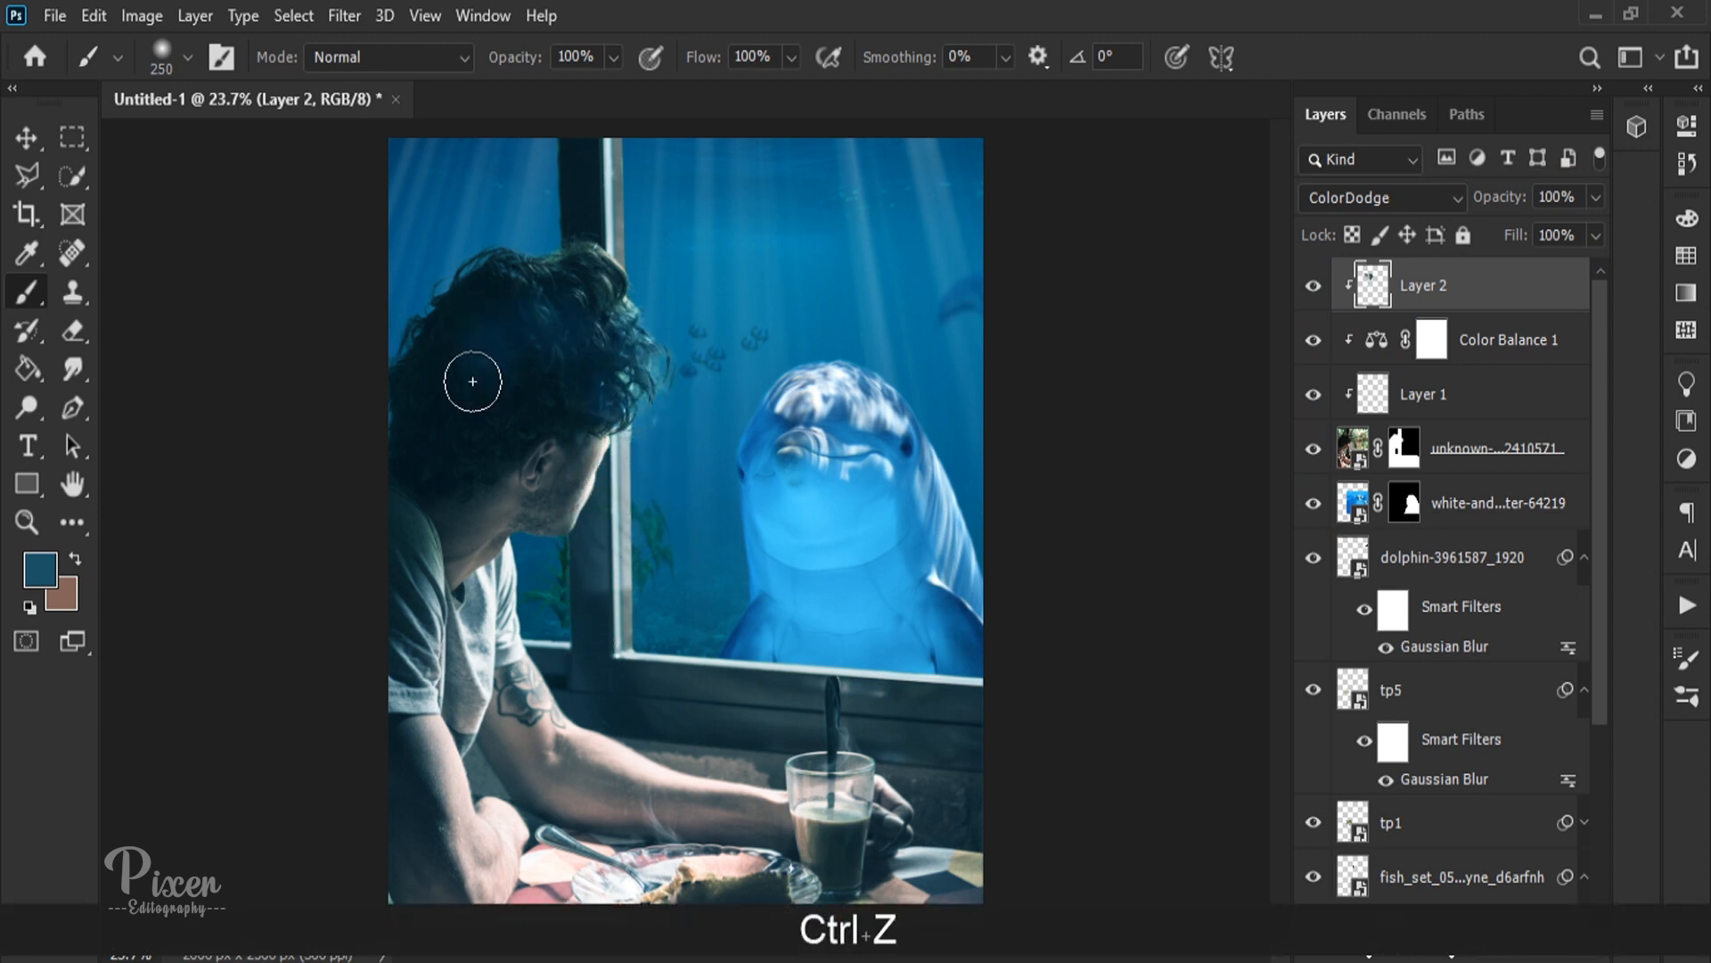
pyautogui.hotkey('ctrl', 'z')
pyautogui.hotkey('ctrl', 'z')
pyautogui.hotkey('ctrl', 'z')
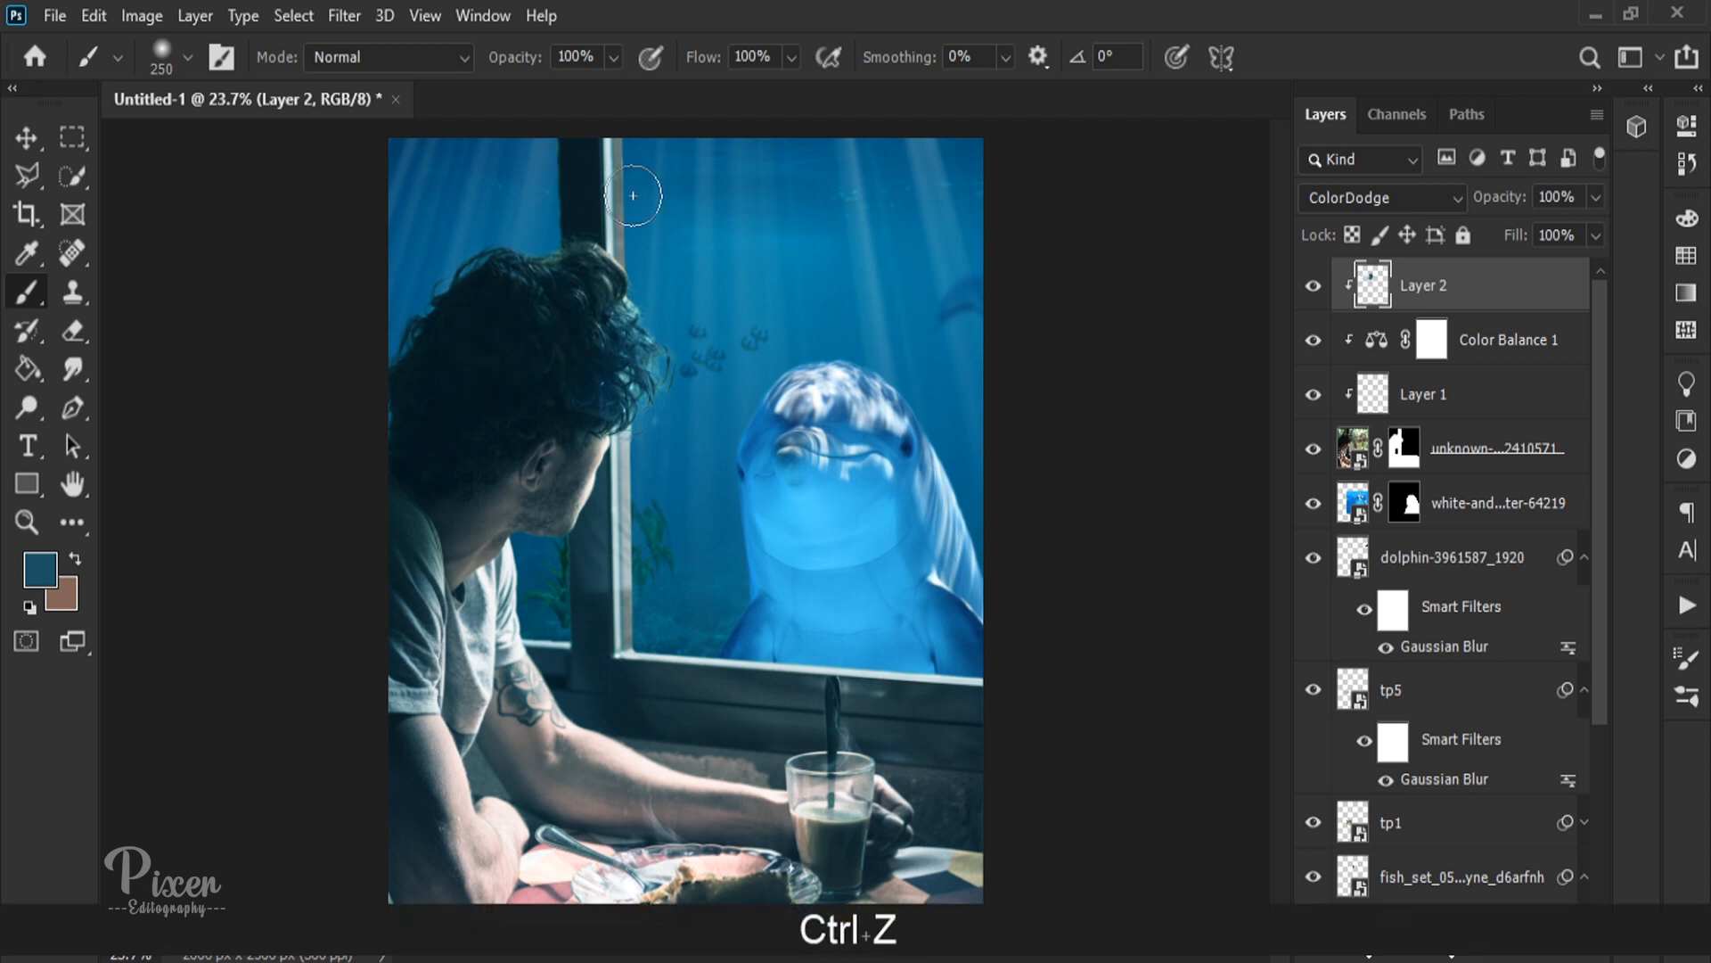
pyautogui.moveTo(521, 295)
pyautogui.mouseDown()
pyautogui.moveTo(428, 320)
pyautogui.moveTo(406, 402)
pyautogui.moveTo(510, 385)
pyautogui.moveTo(432, 471)
pyautogui.moveTo(574, 410)
pyautogui.moveTo(509, 292)
pyautogui.moveTo(583, 289)
pyautogui.moveTo(637, 401)
pyautogui.mouseUp()
pyautogui.hotkey('ctrl', 'z')
# Step: Paint a blue glow over the man's hair facing the window and lower Layer 2's opacity to 23%
pyautogui.moveTo(633, 328)
pyautogui.mouseDown()
pyautogui.moveTo(567, 278)
pyautogui.moveTo(599, 297)
pyautogui.moveTo(610, 314)
pyautogui.moveTo(555, 274)
pyautogui.moveTo(602, 326)
pyautogui.moveTo(517, 285)
pyautogui.moveTo(602, 378)
pyautogui.mouseUp()
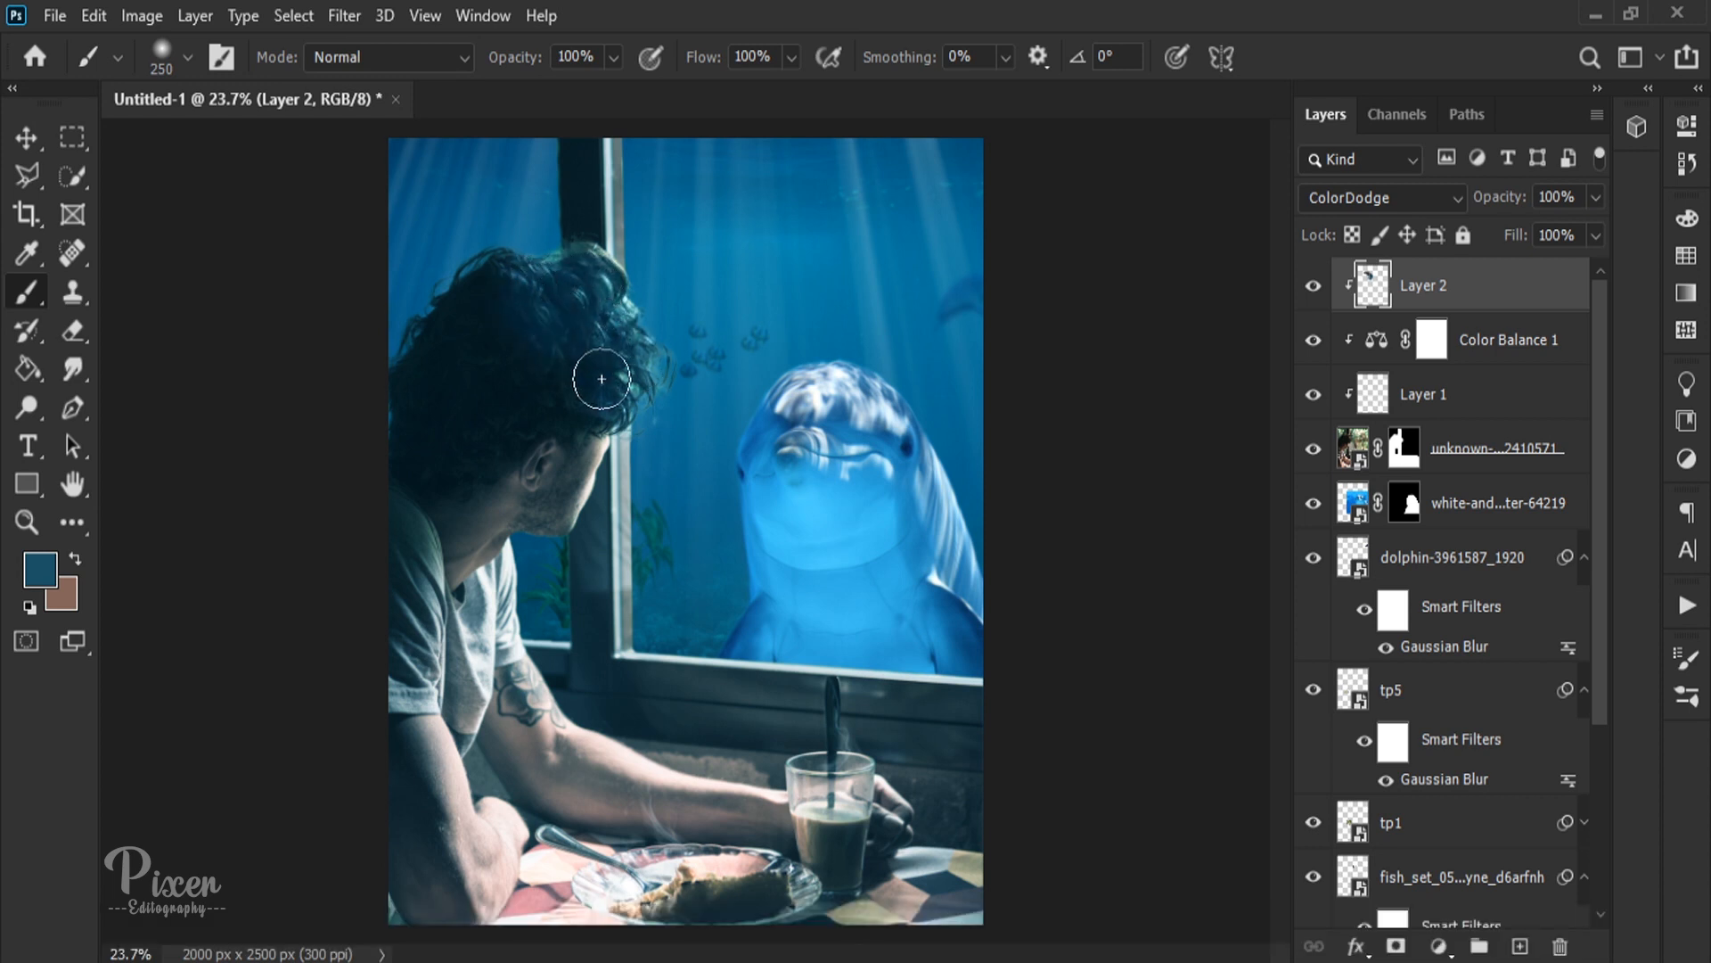
pyautogui.moveTo(498, 271); pyautogui.dragTo(590, 280)
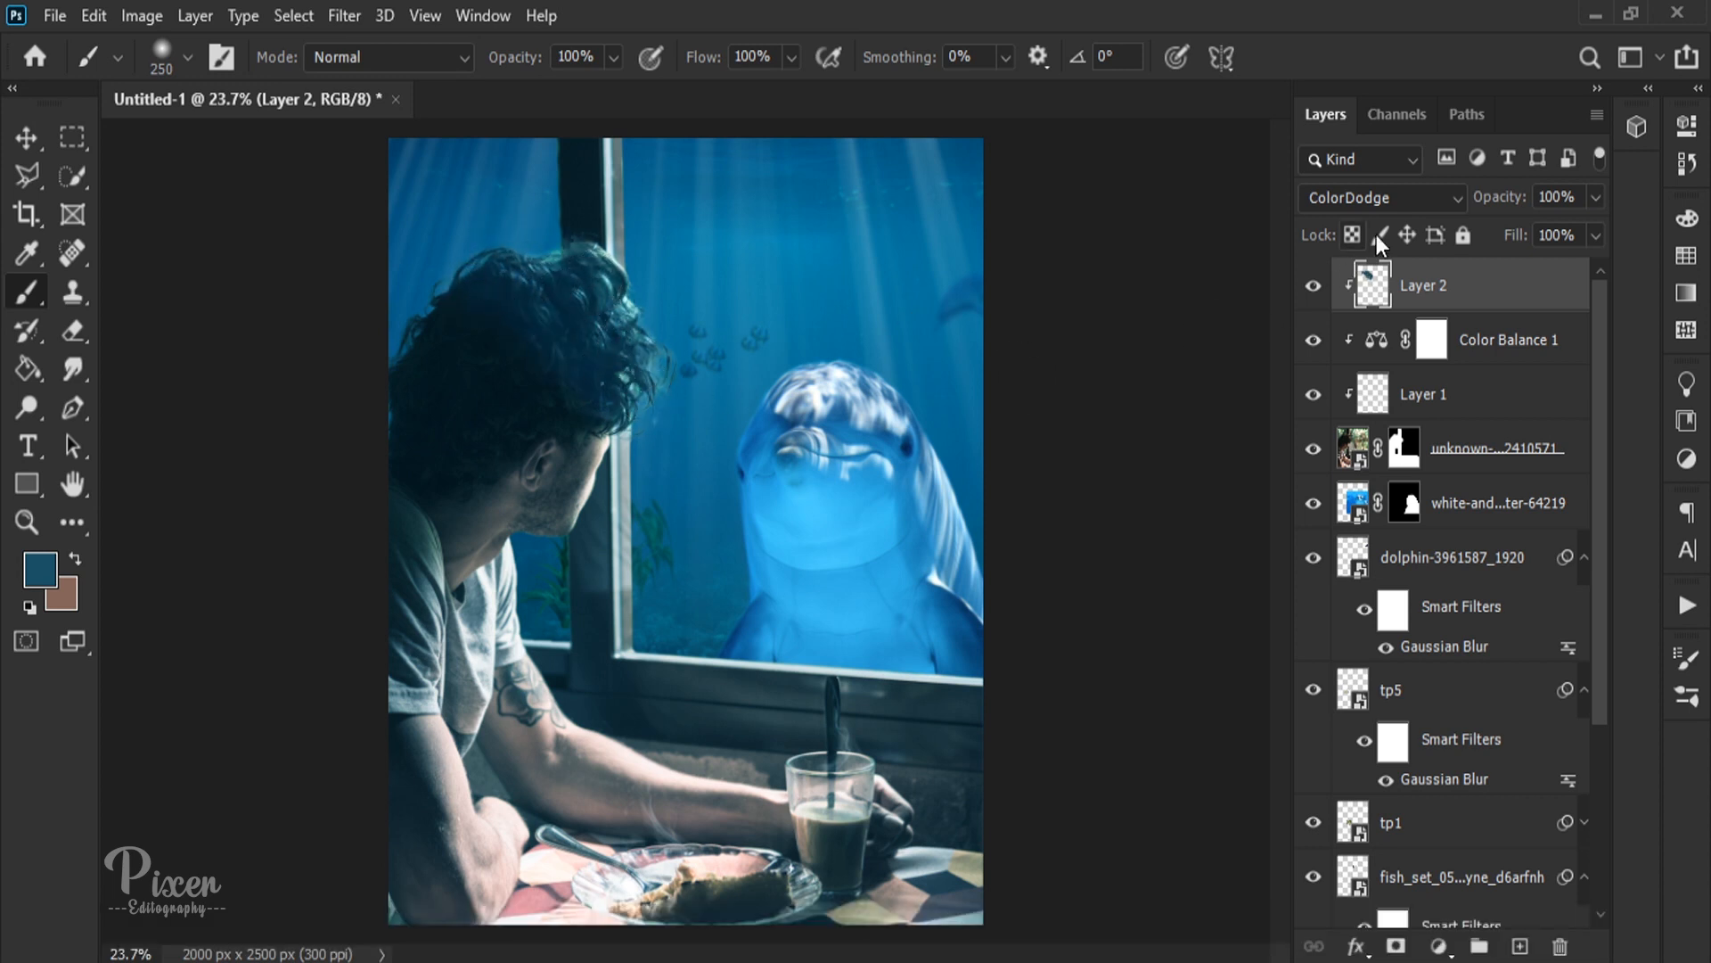
pyautogui.moveTo(1490, 207); pyautogui.dragTo(1303, 211)
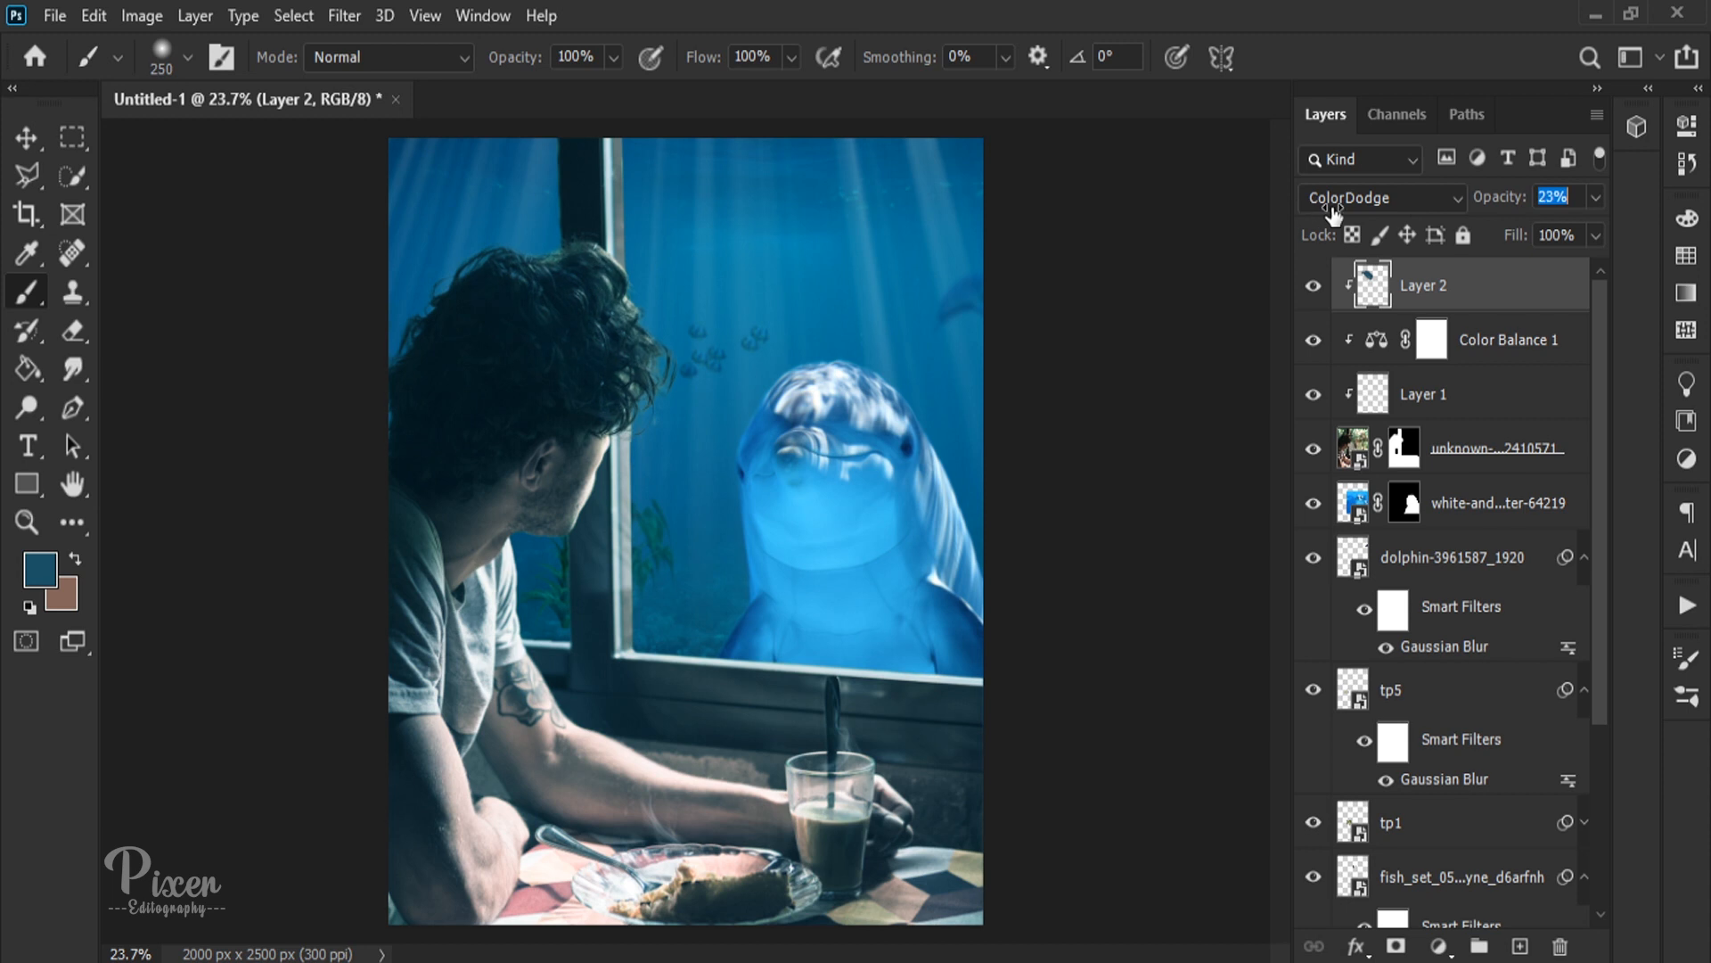
pyautogui.moveTo(625, 750); pyautogui.dragTo(751, 790)
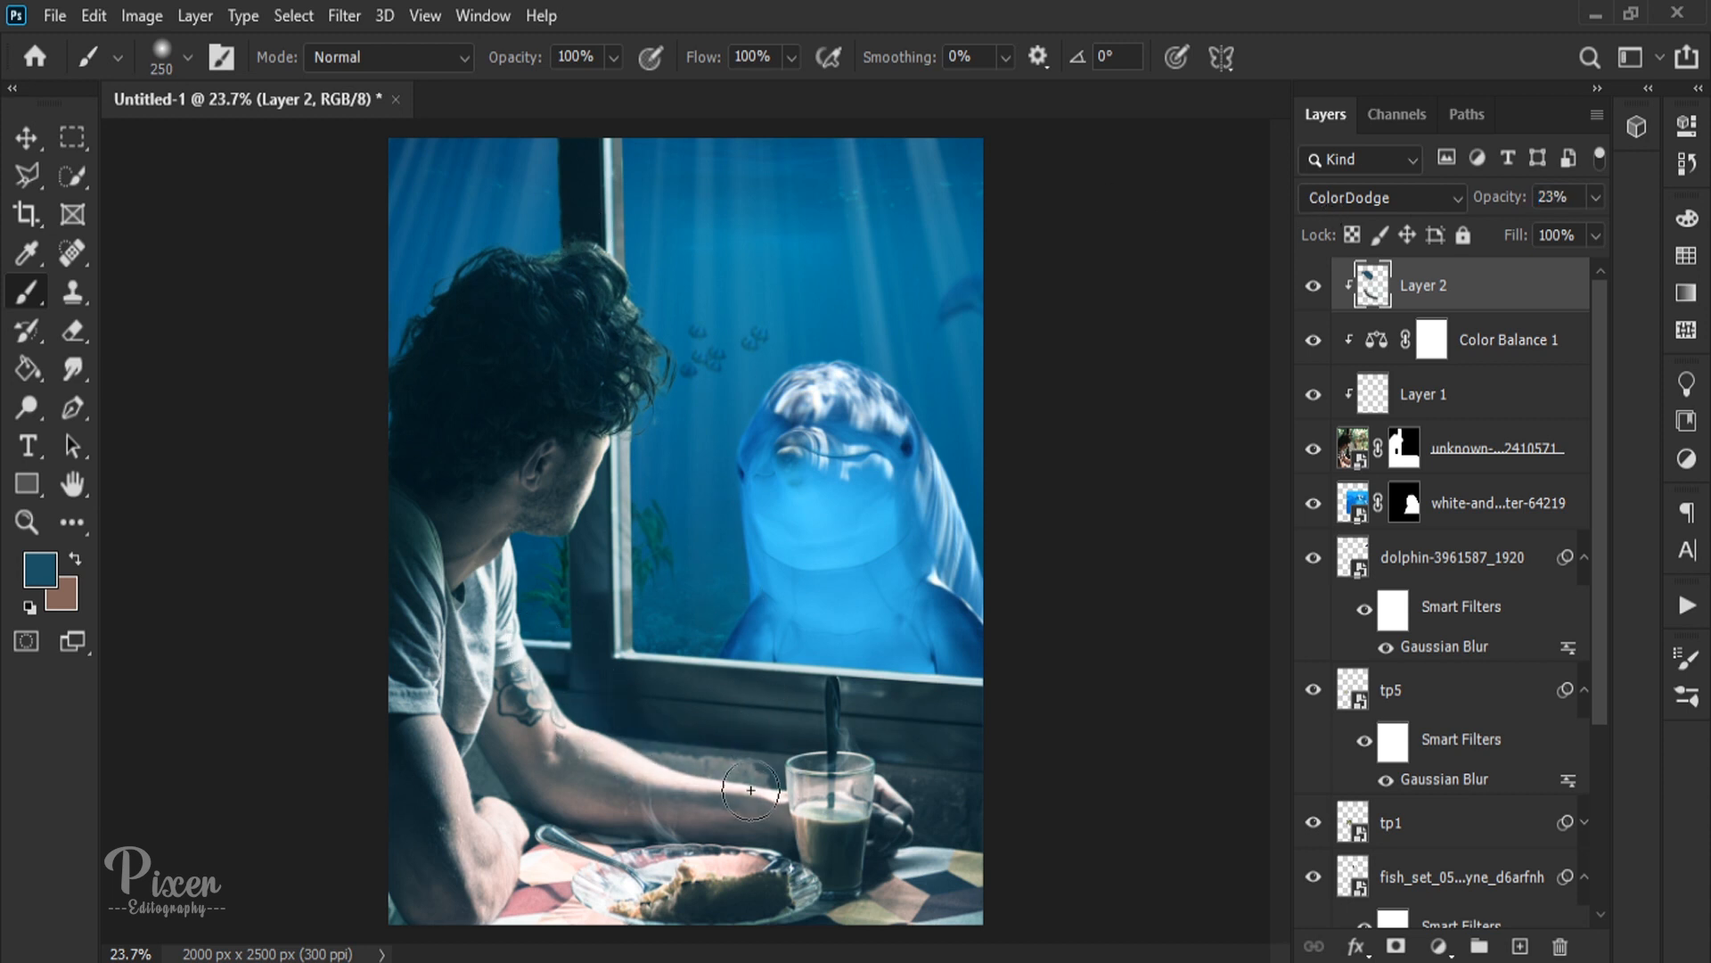
pyautogui.hotkey('ctrl', 'z')
pyautogui.click(25, 138)
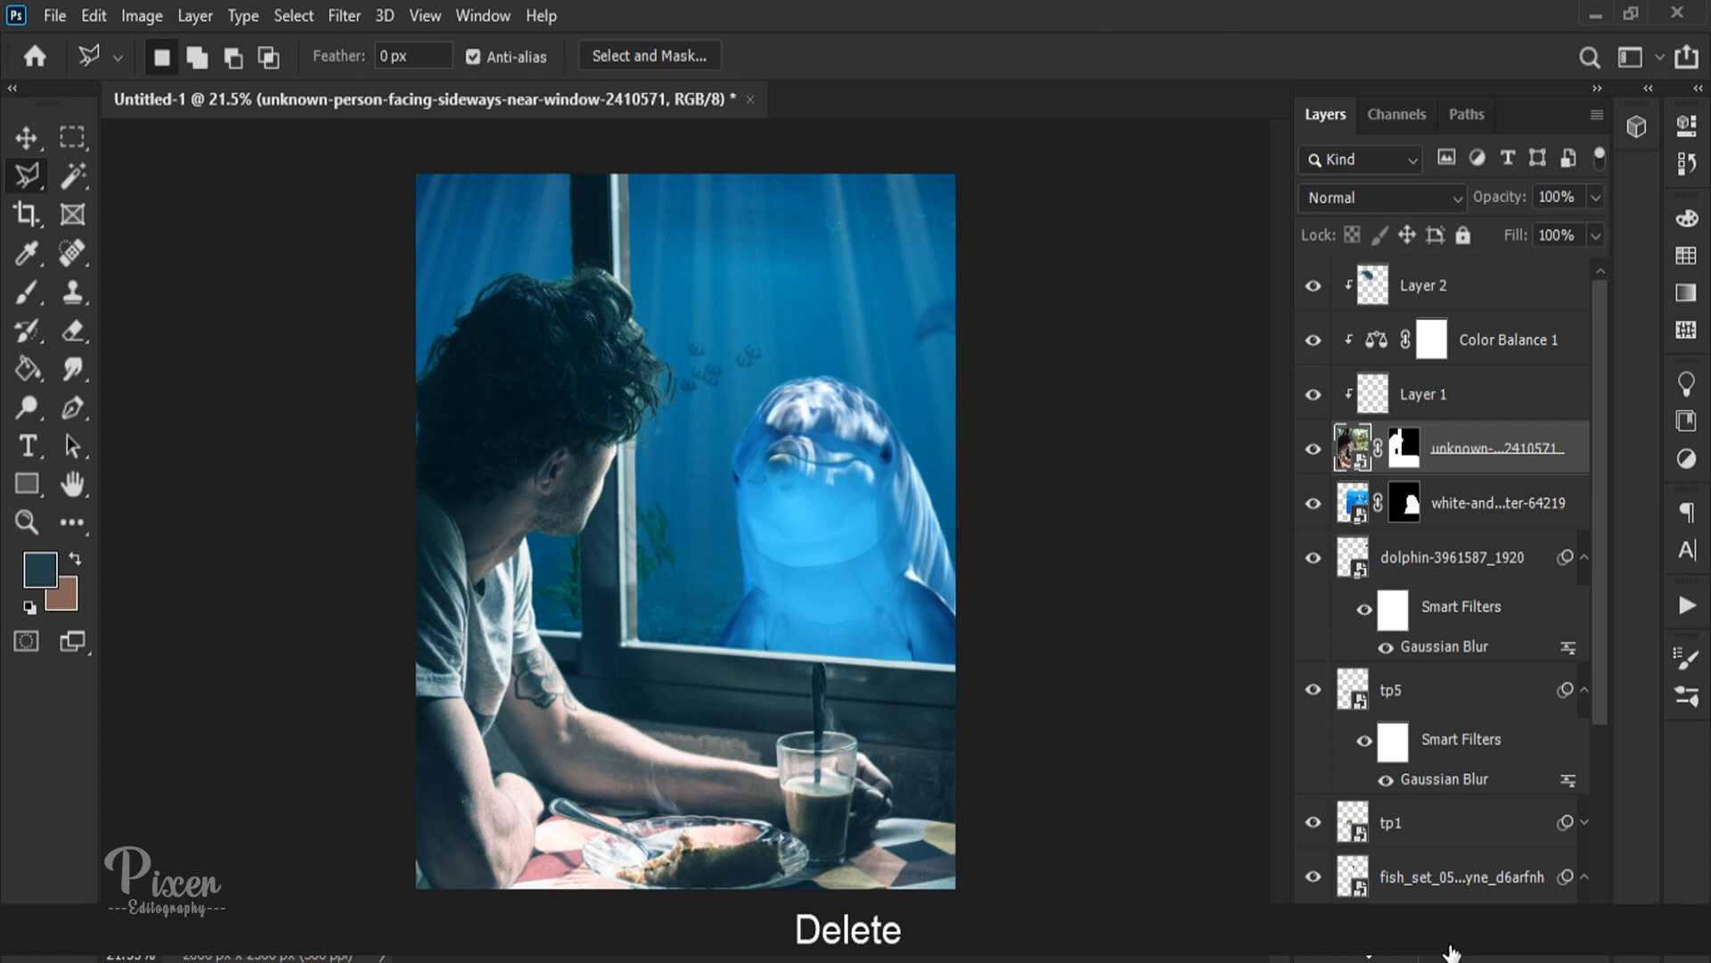
# Step: Add a Curves adjustment clipped directly above the man's photo, darken its midtones, and set the white point input to 253
pyautogui.click(1453, 953)
pyautogui.click(1480, 610)
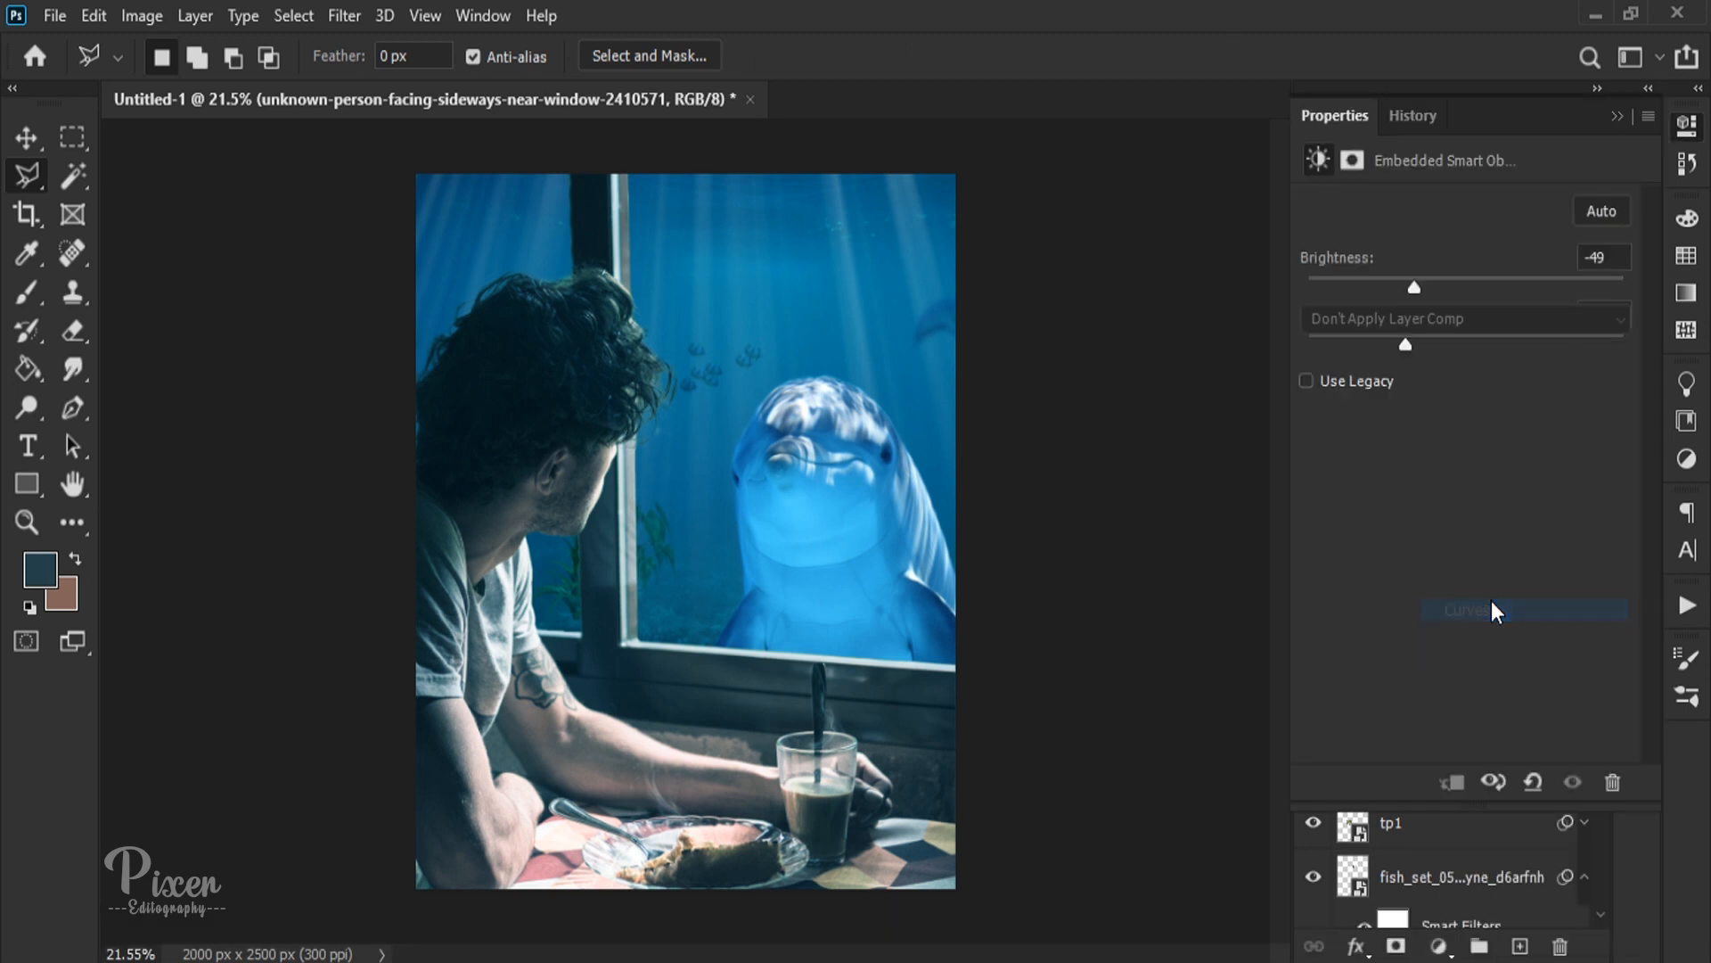
pyautogui.moveTo(1366, 563)
pyautogui.mouseDown()
pyautogui.moveTo(1408, 571)
pyautogui.moveTo(1344, 542)
pyautogui.moveTo(1377, 549)
pyautogui.mouseUp()
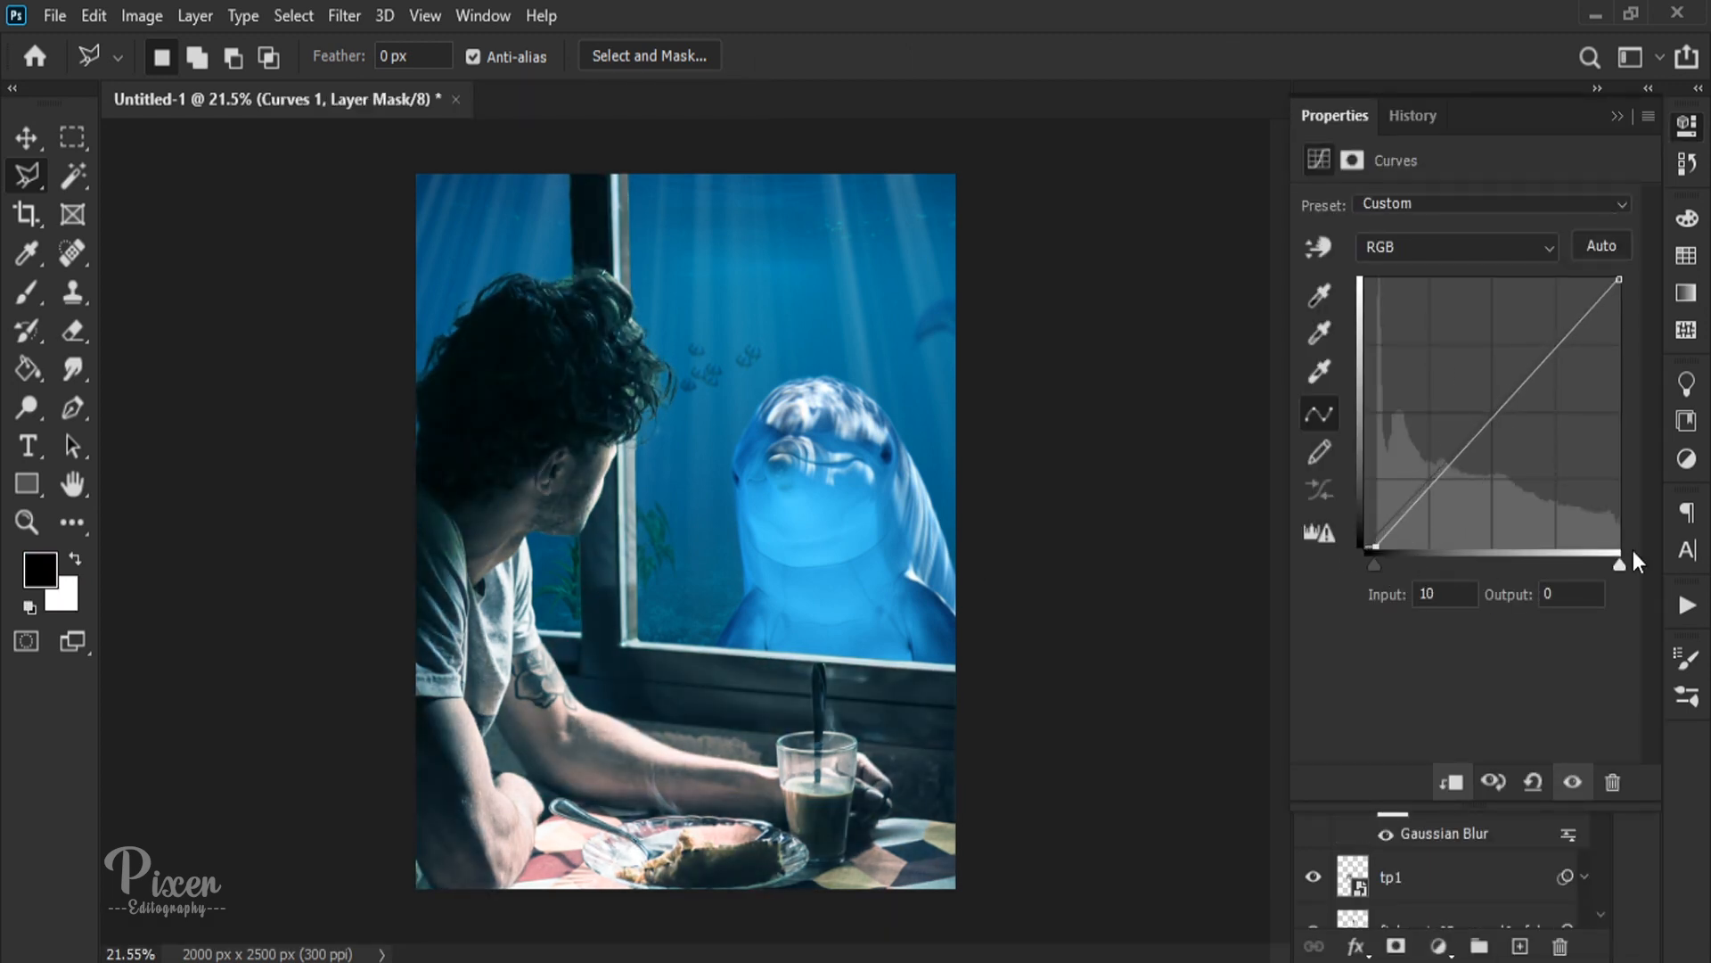
pyautogui.moveTo(1444, 471); pyautogui.dragTo(1455, 496)
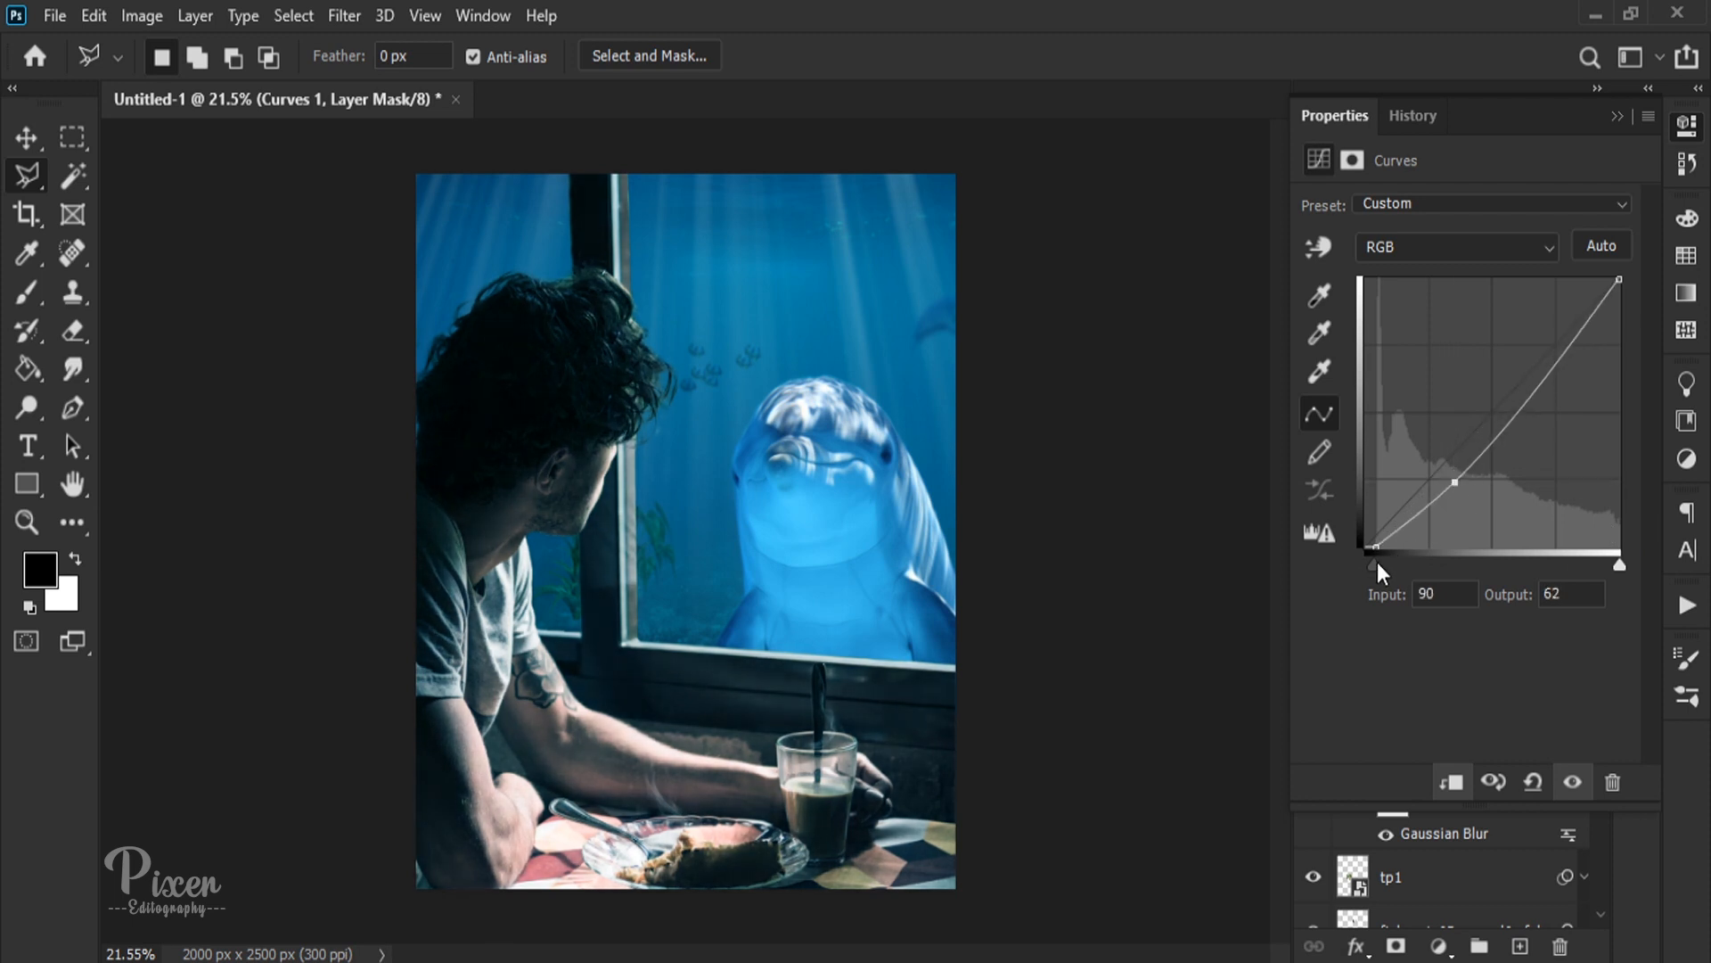
pyautogui.moveTo(1377, 563); pyautogui.dragTo(1350, 559)
pyautogui.moveTo(1455, 482); pyautogui.dragTo(1463, 486)
pyautogui.moveTo(1617, 564)
pyautogui.mouseDown()
pyautogui.moveTo(1559, 565)
pyautogui.moveTo(1618, 558)
pyautogui.mouseUp()
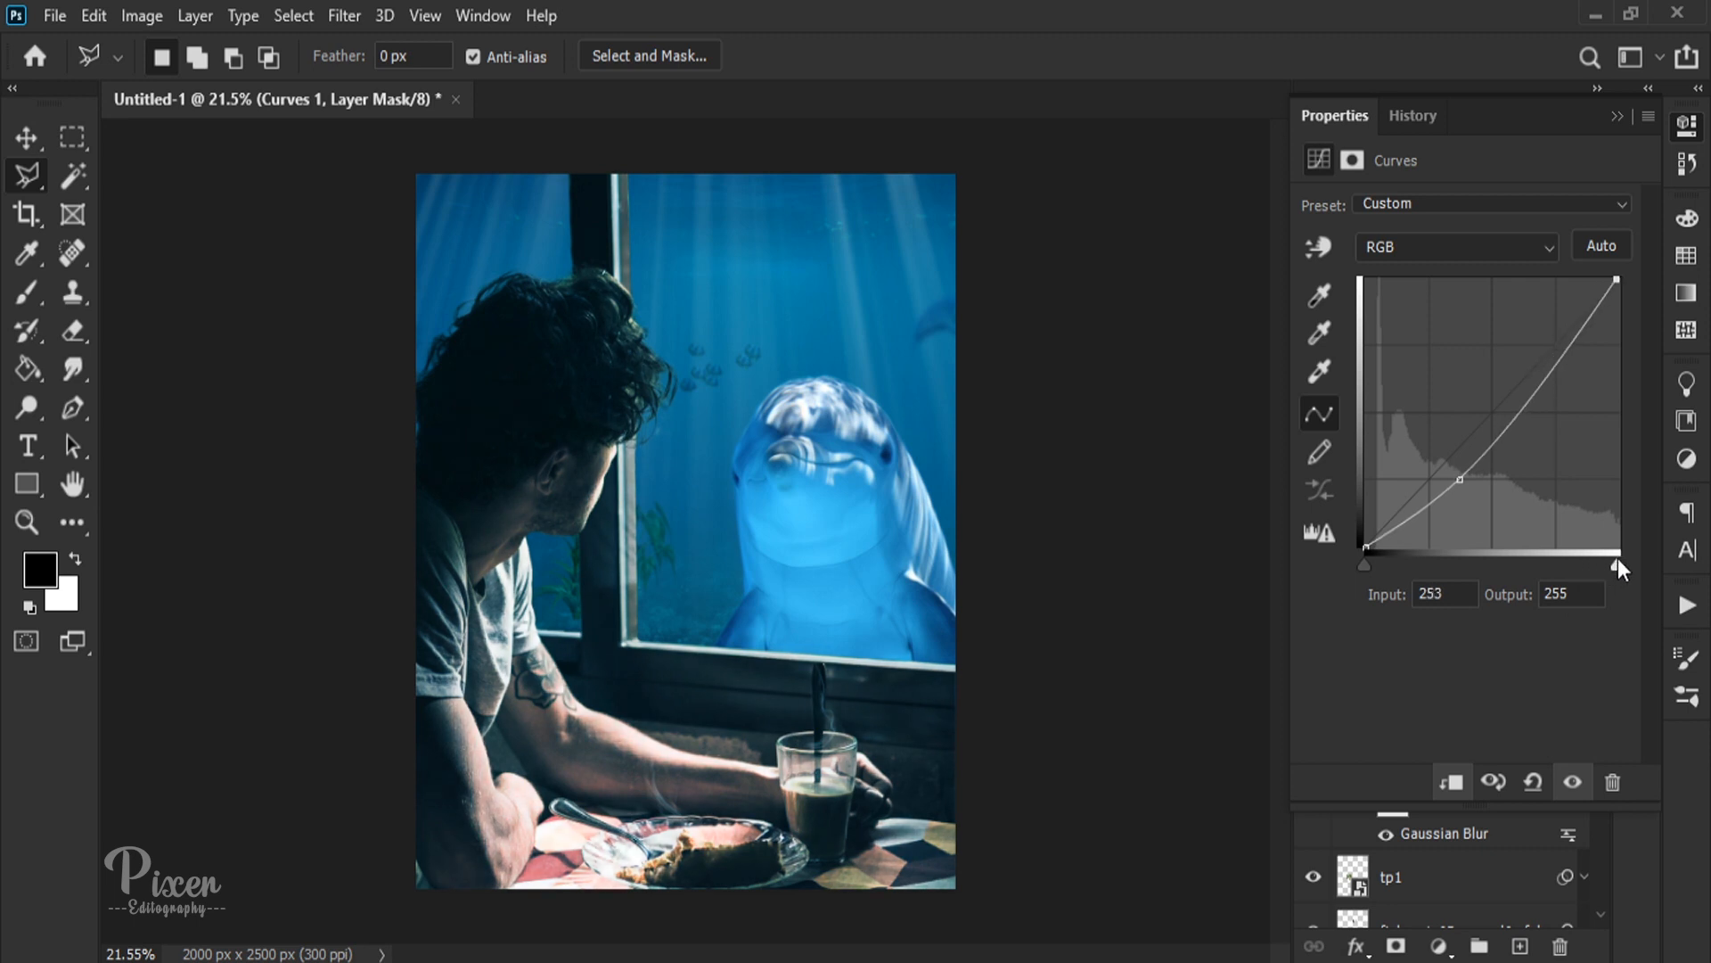
pyautogui.click(1618, 116)
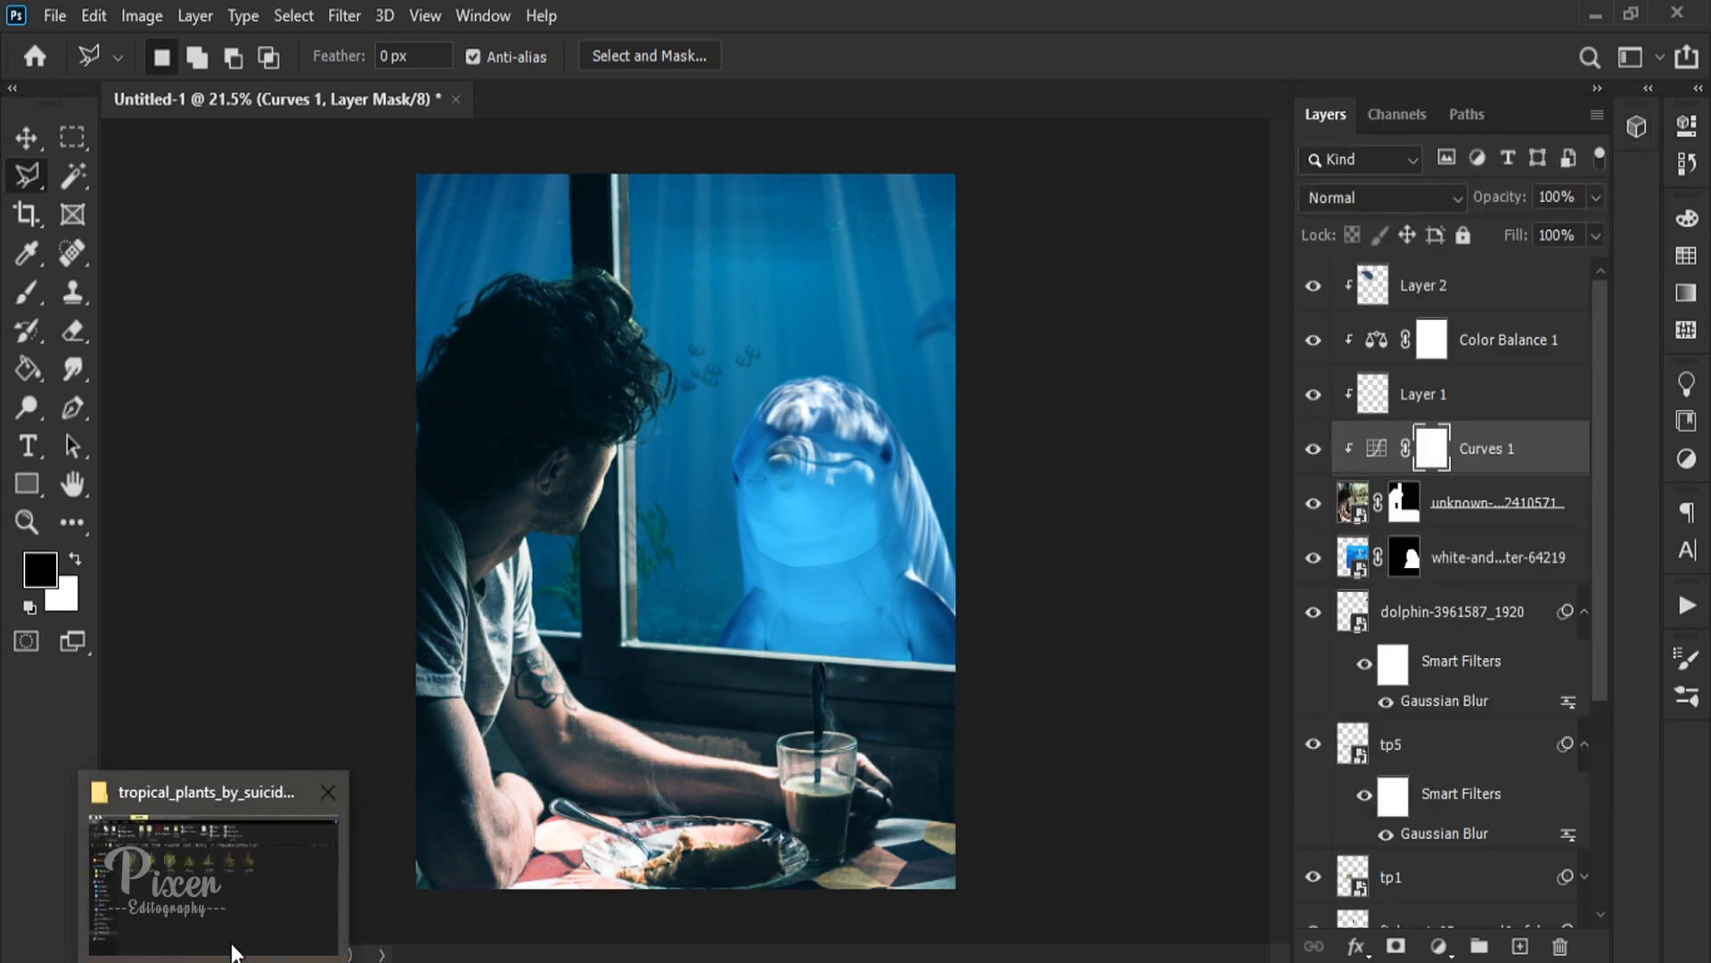
# Step: Place the rain-stoppers-1461288_1920 image in the document and move its layer to the top of the stack
pyautogui.click(230, 936)
pyautogui.click(29, 207)
pyautogui.moveTo(819, 362); pyautogui.dragTo(708, 483)
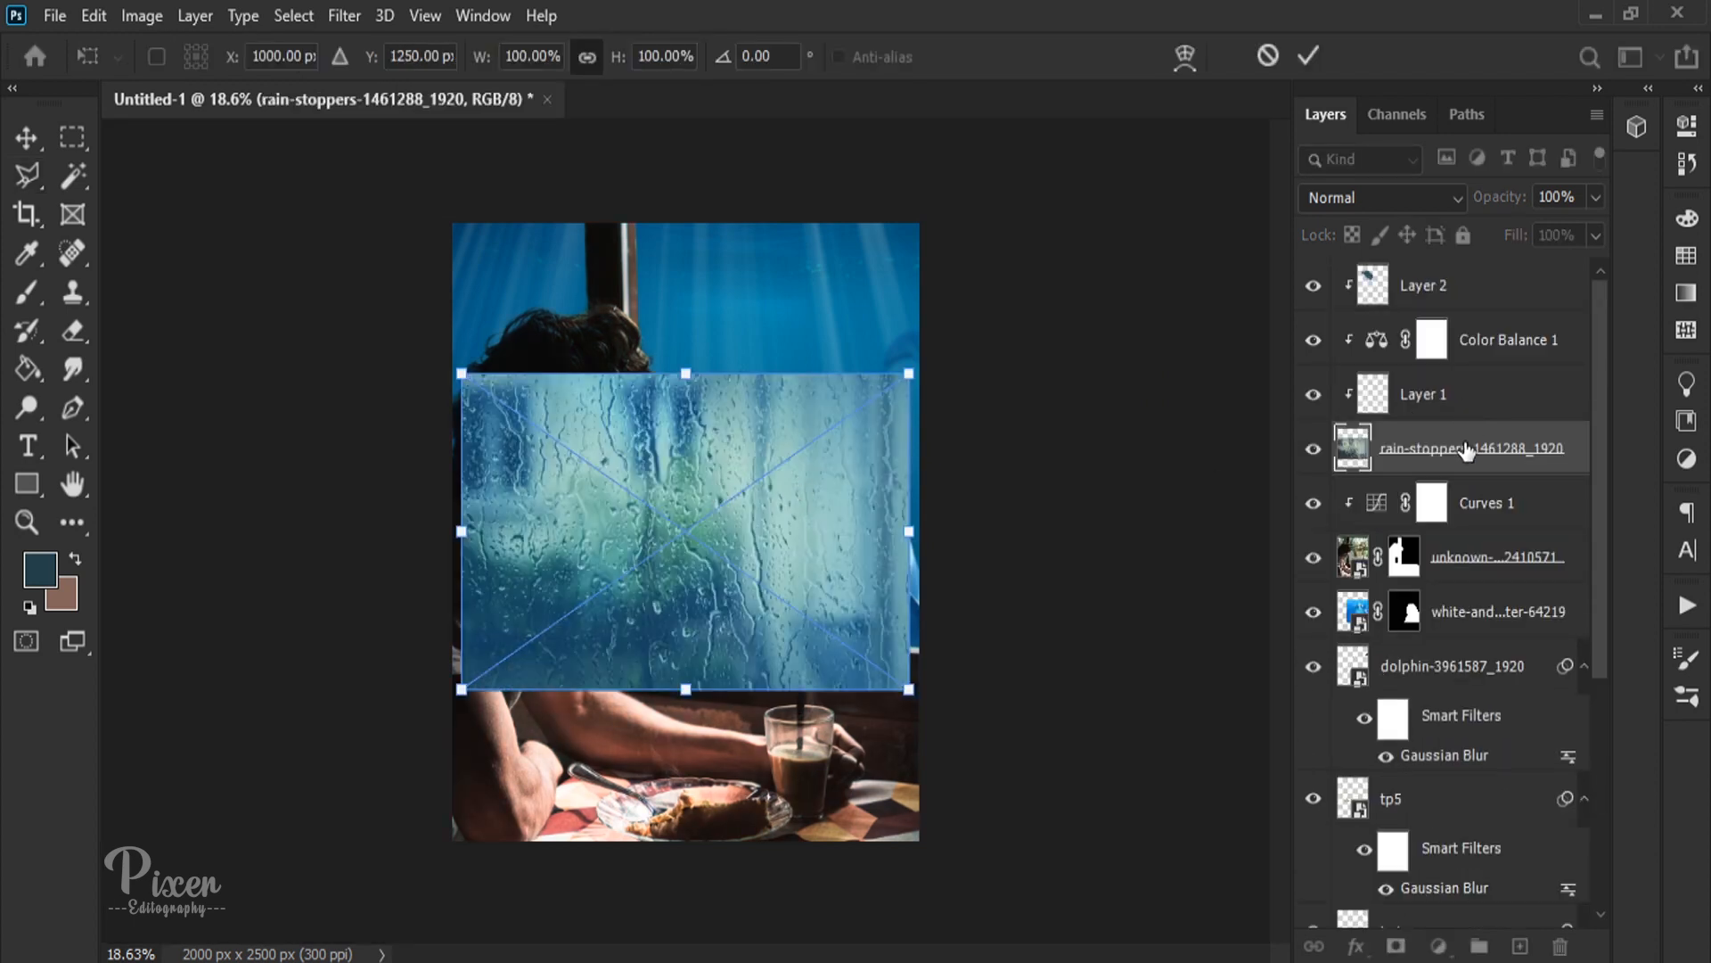
pyautogui.moveTo(1466, 450); pyautogui.dragTo(1462, 278)
# Step: Clip Layer 1, Color Balance 1 and Layer 2 back onto the man's photo
pyautogui.keyDown('alt'); pyautogui.click(1469, 408); pyautogui.keyUp('alt')
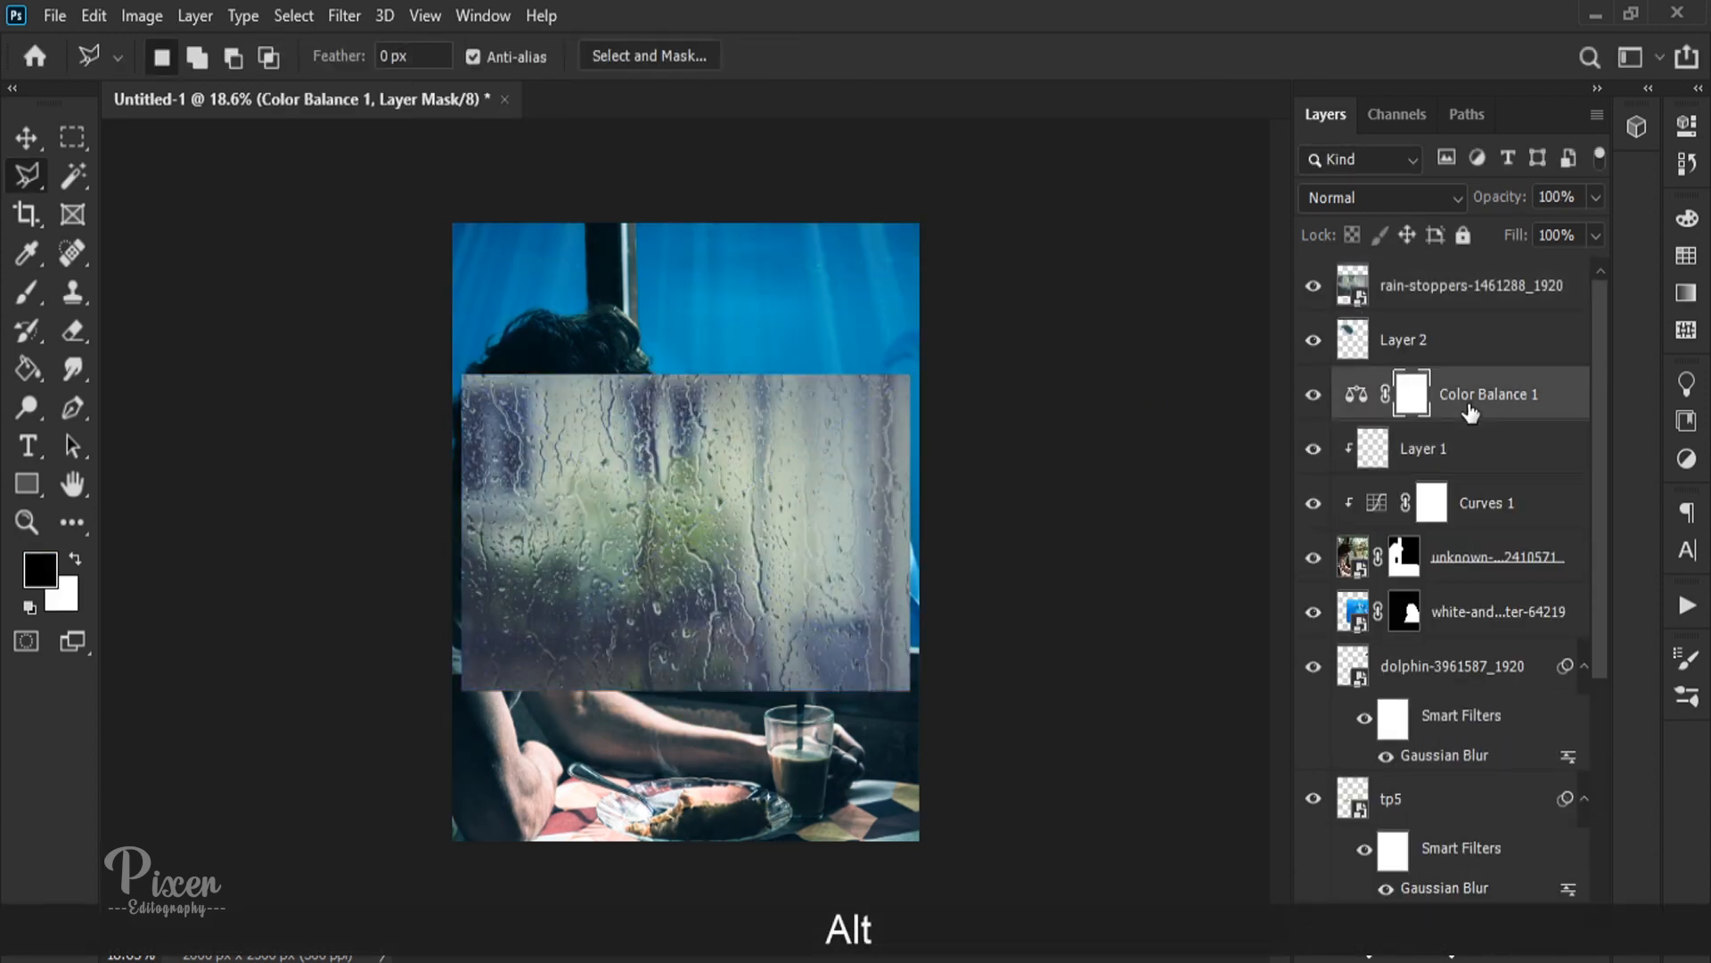
pyautogui.keyDown('alt'); pyautogui.click(1468, 408); pyautogui.keyUp('alt')
pyautogui.keyDown('alt'); pyautogui.click(1473, 364); pyautogui.keyUp('alt')
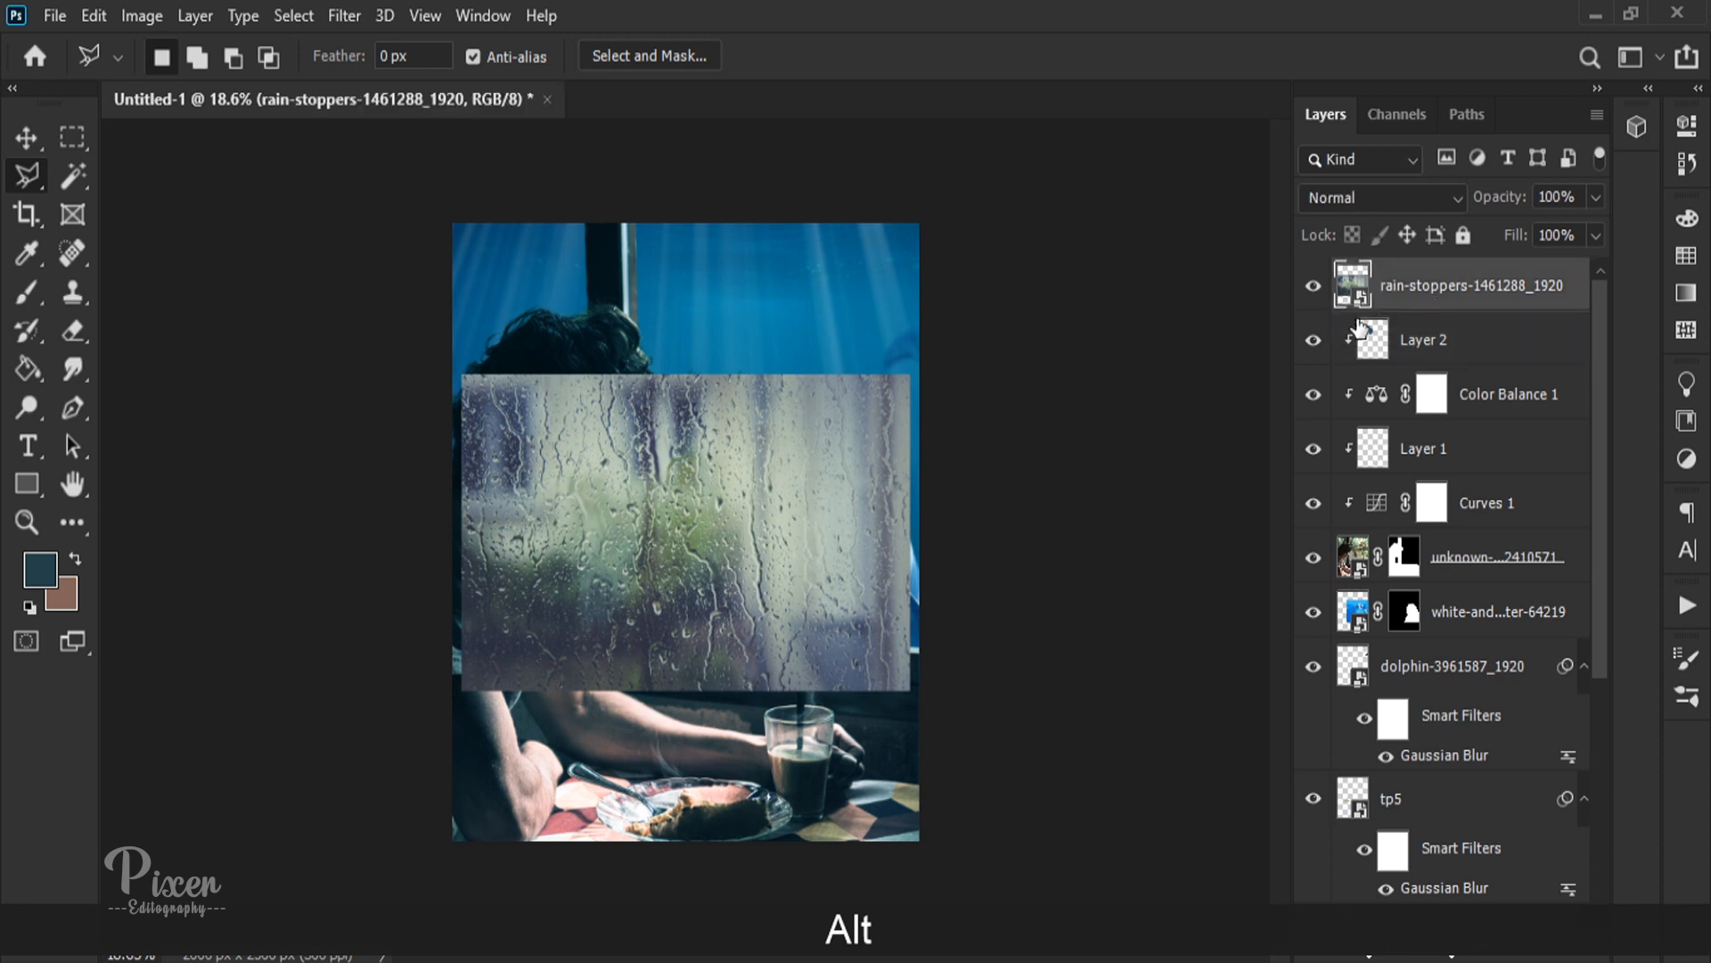
# Step: Copy the man photo's layer mask onto the rain layer and invert it to confine the rain to the window panes
pyautogui.press('v')
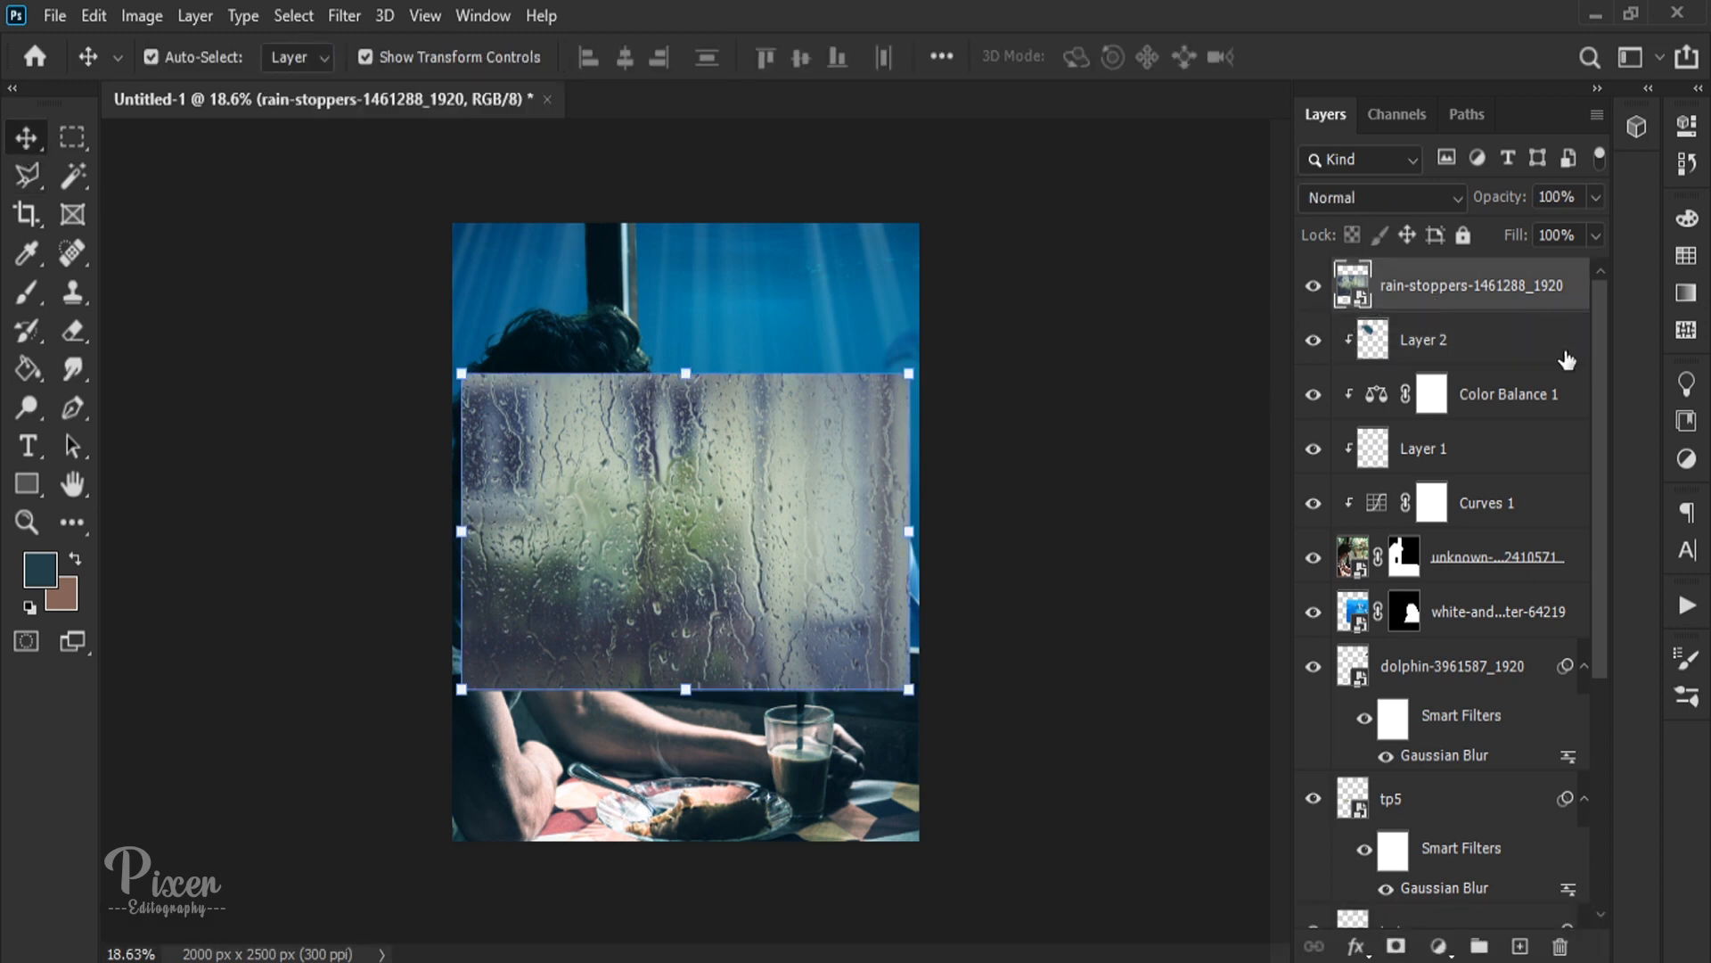
pyautogui.click(1403, 566)
pyautogui.moveTo(1404, 566); pyautogui.dragTo(1415, 286)
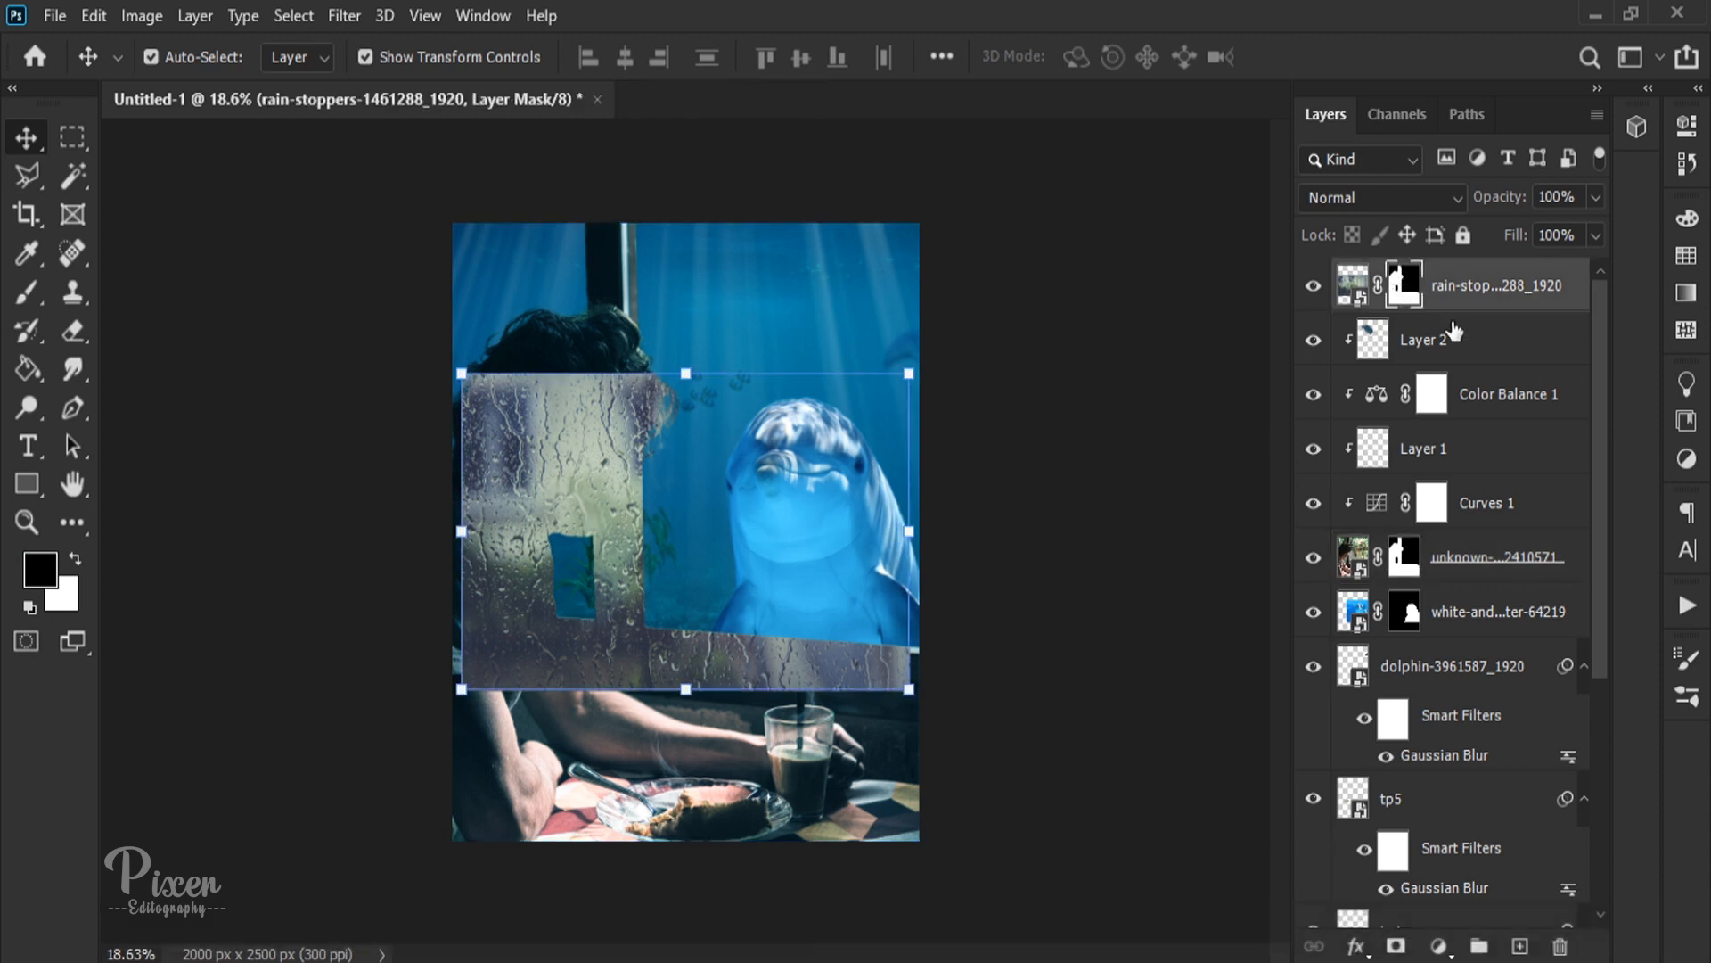
pyautogui.hotkey('ctrl', 'i')
pyautogui.moveTo(907, 529); pyautogui.dragTo(1019, 525)
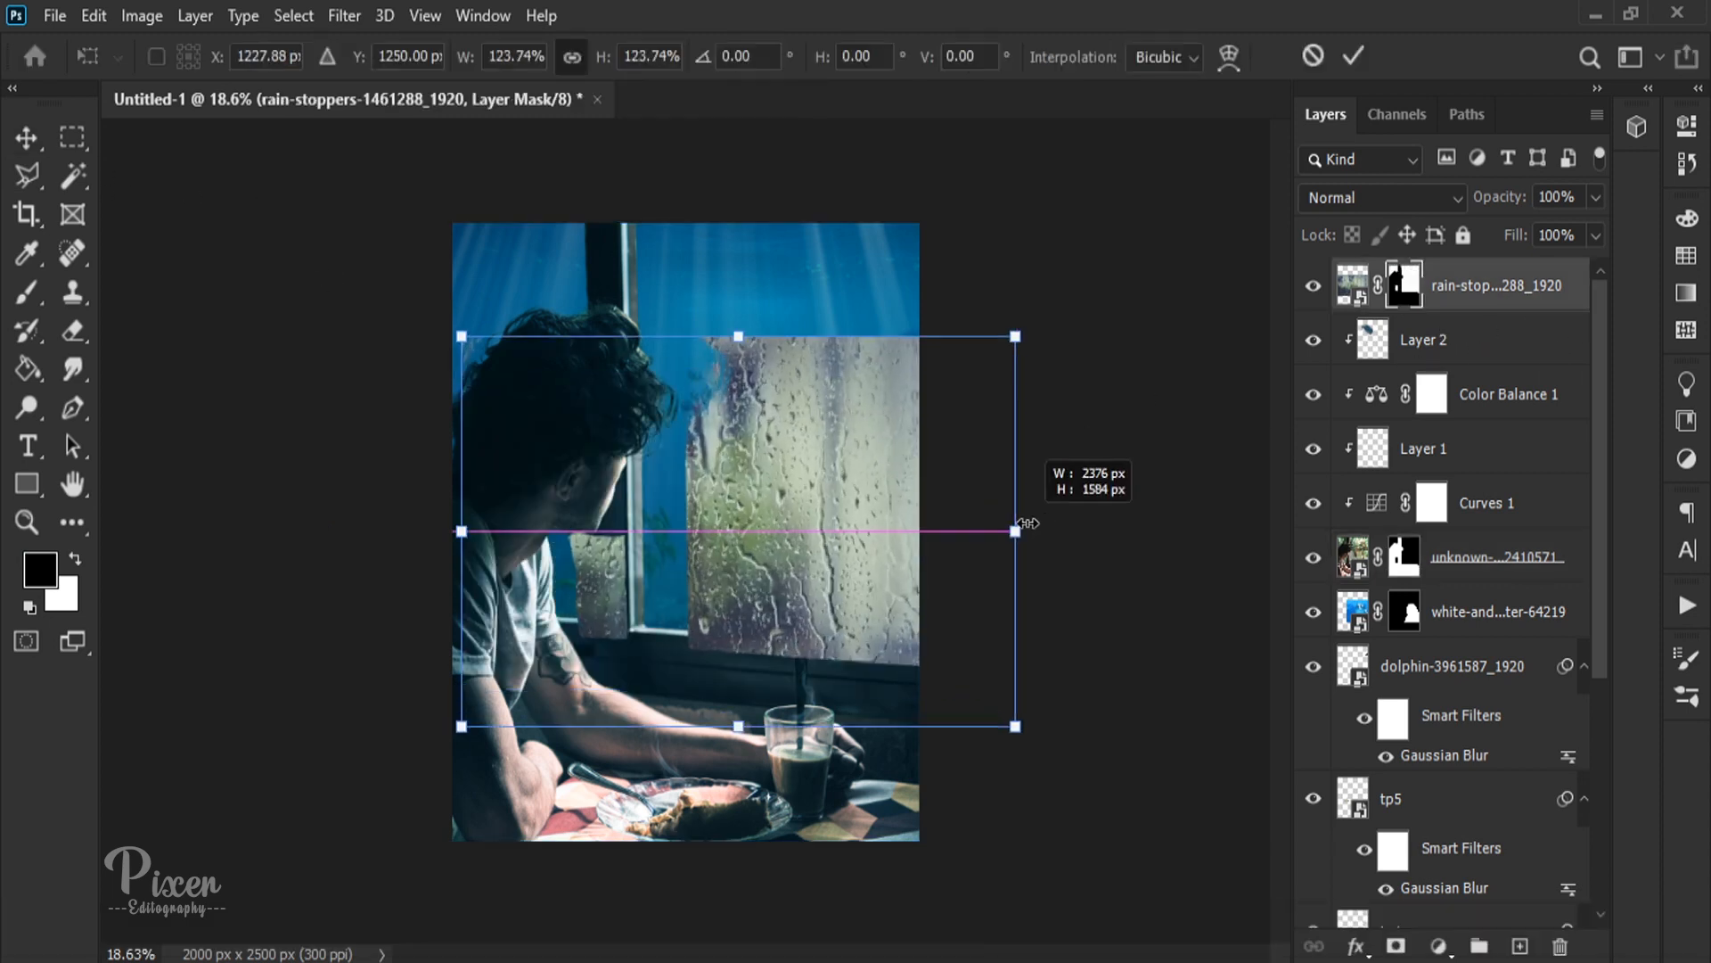
pyautogui.moveTo(838, 531); pyautogui.dragTo(785, 459)
pyautogui.hotkey('ctrl', 'z')
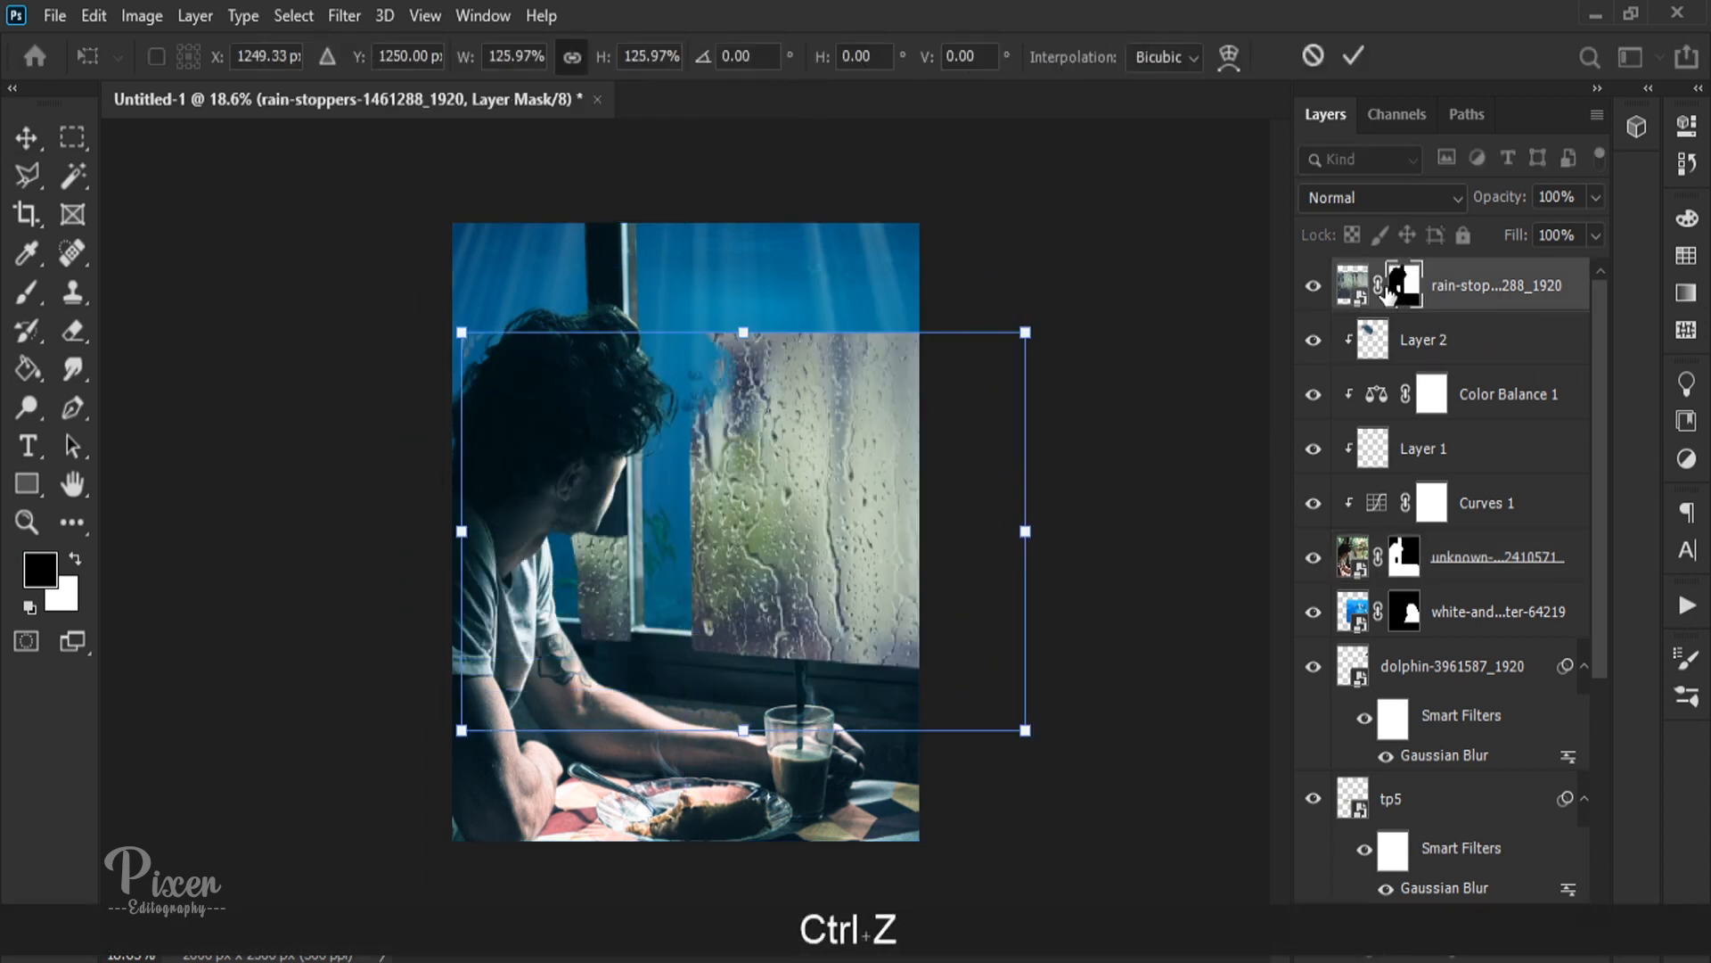
pyautogui.hotkey('ctrl', 'z')
# Step: Unlink the rain layer's mask and target the rain image itself instead of the mask
pyautogui.click(1378, 288)
pyautogui.moveTo(919, 532); pyautogui.dragTo(1089, 529)
pyautogui.hotkey('ctrl', 'z')
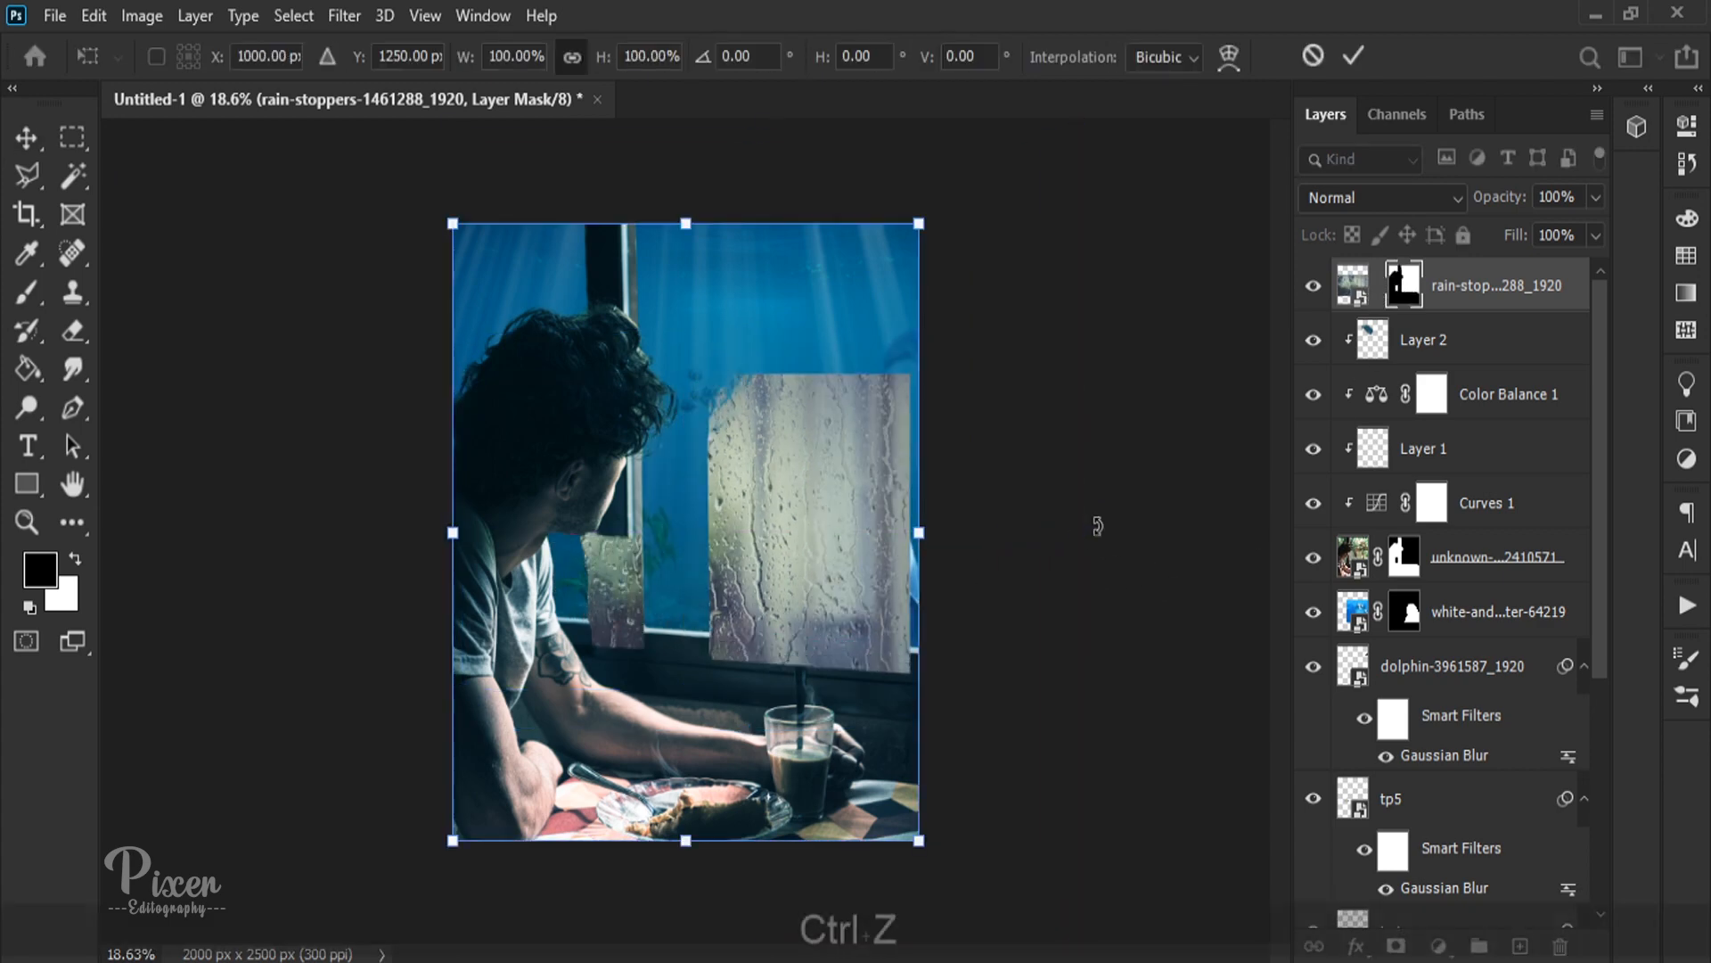
pyautogui.click(1346, 290)
# Step: Enlarge, move and skew the rain image so it covers both window panes down to the sill
pyautogui.moveTo(922, 530); pyautogui.dragTo(1158, 523)
pyautogui.moveTo(814, 576); pyautogui.dragTo(735, 478)
pyautogui.moveTo(1081, 425); pyautogui.dragTo(993, 423)
pyautogui.moveTo(997, 626); pyautogui.dragTo(995, 684)
pyautogui.moveTo(641, 535); pyautogui.dragTo(650, 533)
pyautogui.moveTo(999, 455); pyautogui.dragTo(958, 451)
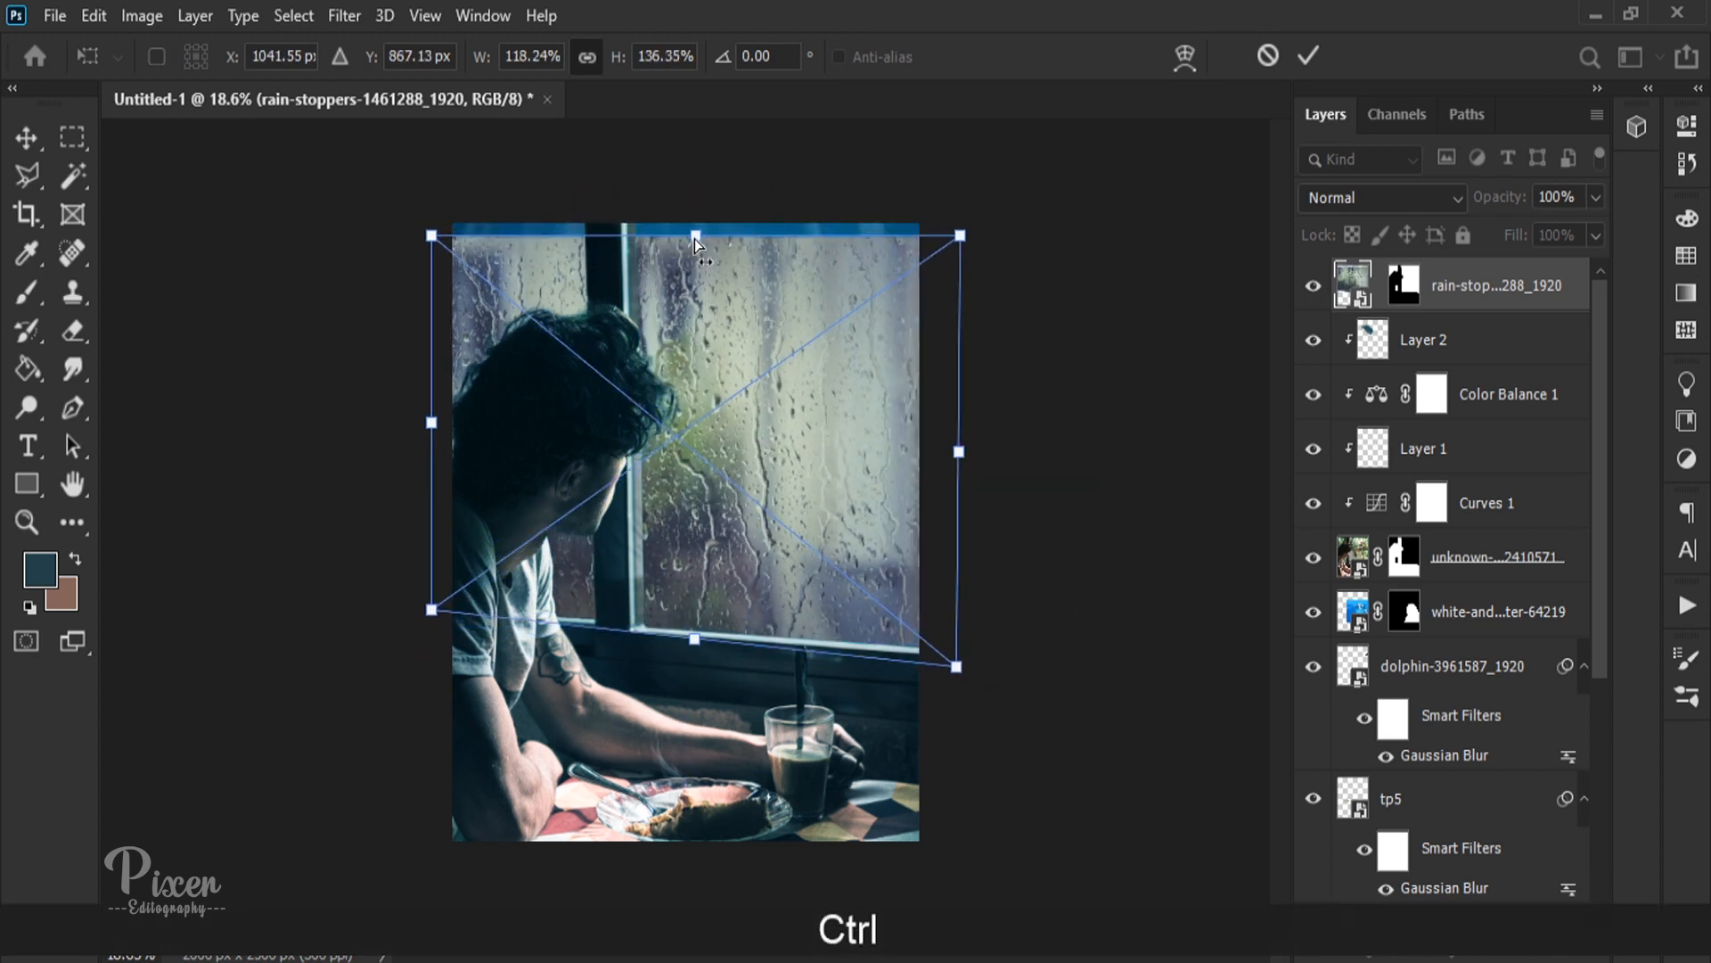
pyautogui.moveTo(696, 237); pyautogui.dragTo(699, 223)
pyautogui.moveTo(956, 457); pyautogui.dragTo(926, 453)
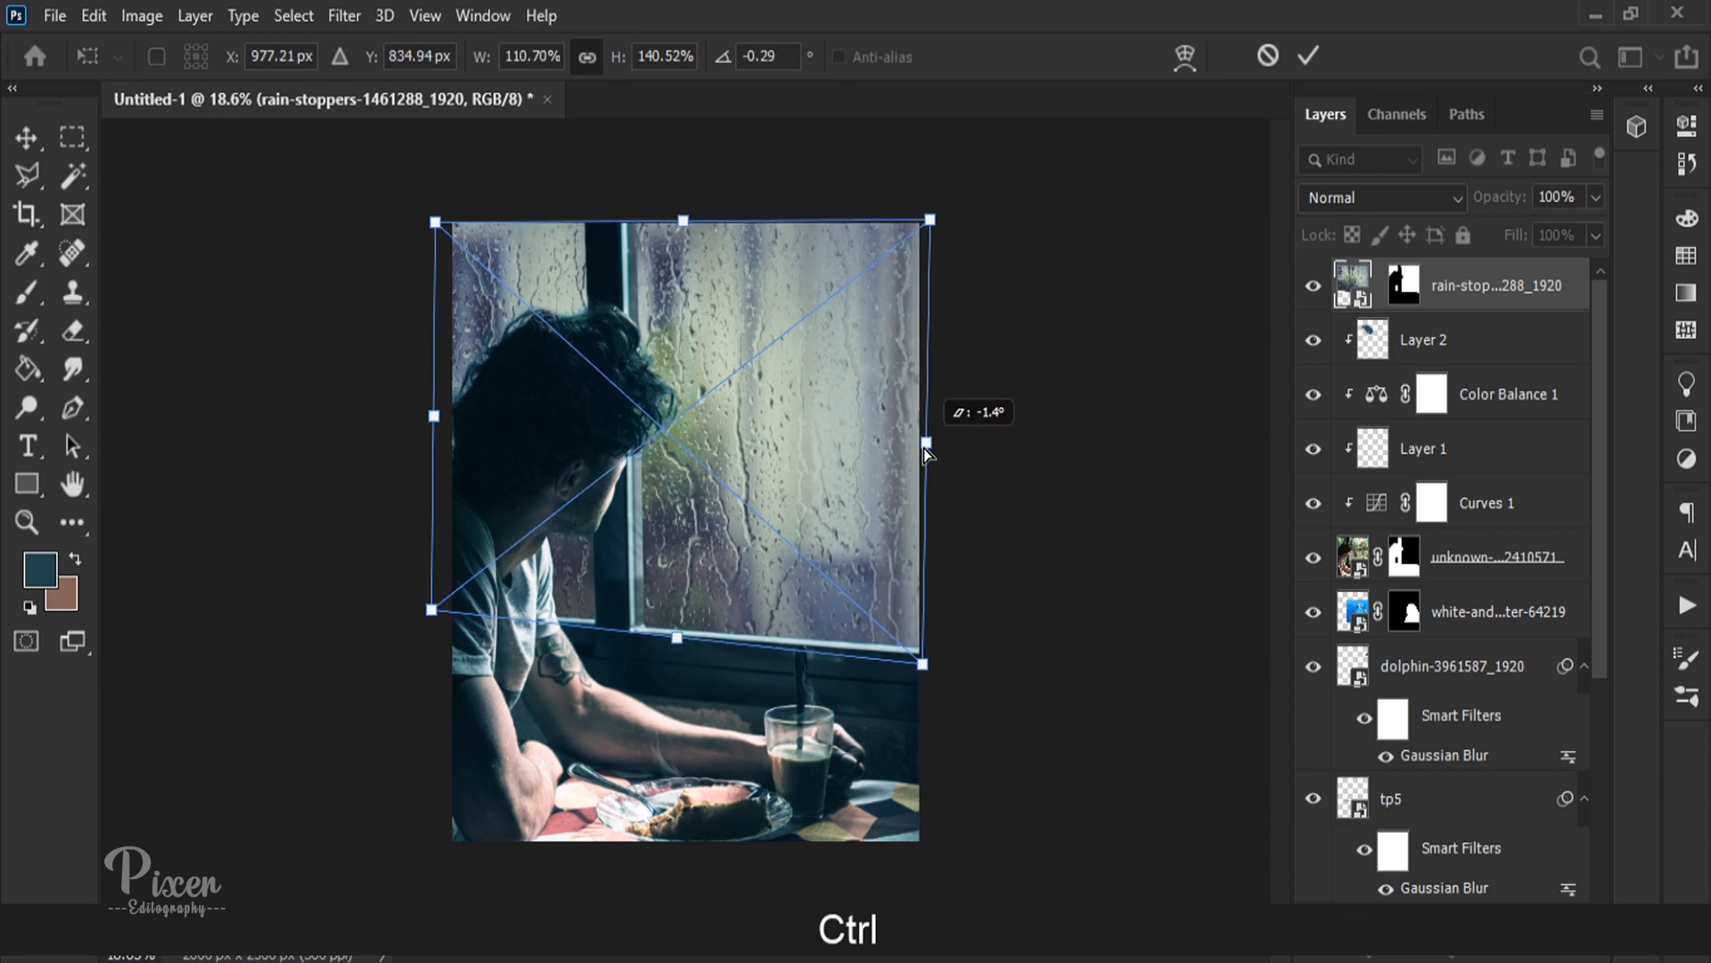
pyautogui.doubleClick(757, 563)
# Step: Set the rain layer's blend mode to Overlay and its opacity to 19%
pyautogui.click(1408, 200)
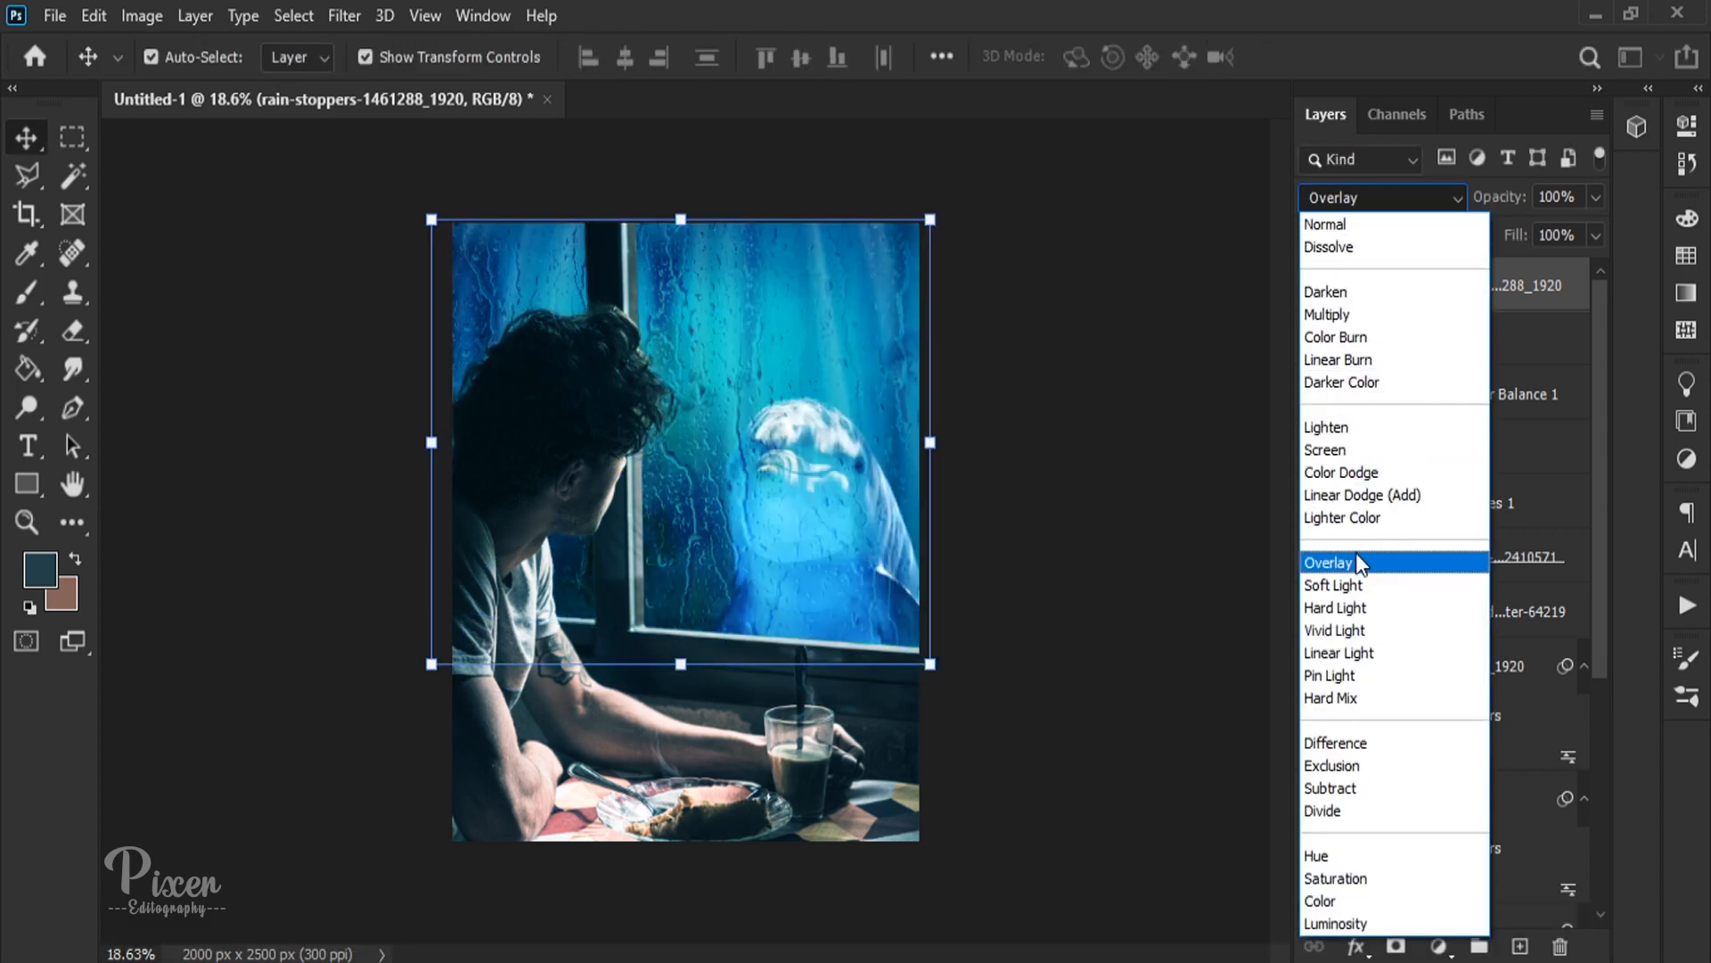
pyautogui.click(1356, 561)
pyautogui.moveTo(1455, 207); pyautogui.dragTo(1400, 198)
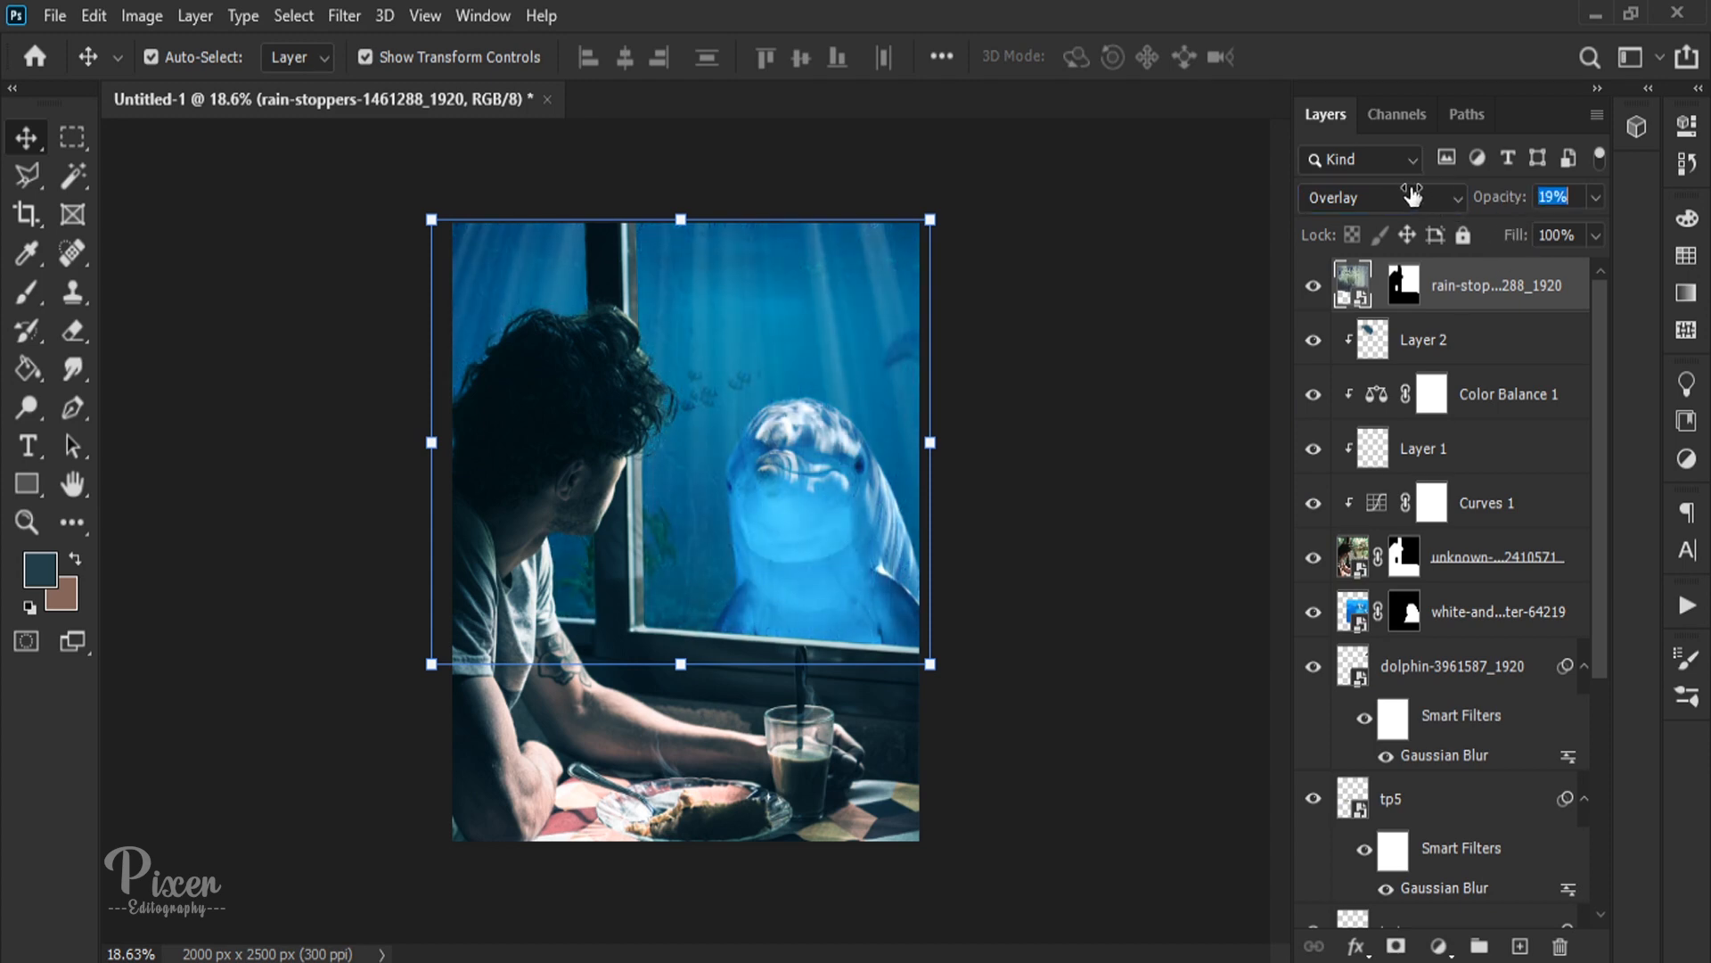
pyautogui.click(1195, 402)
pyautogui.scroll(3, 724, 450)
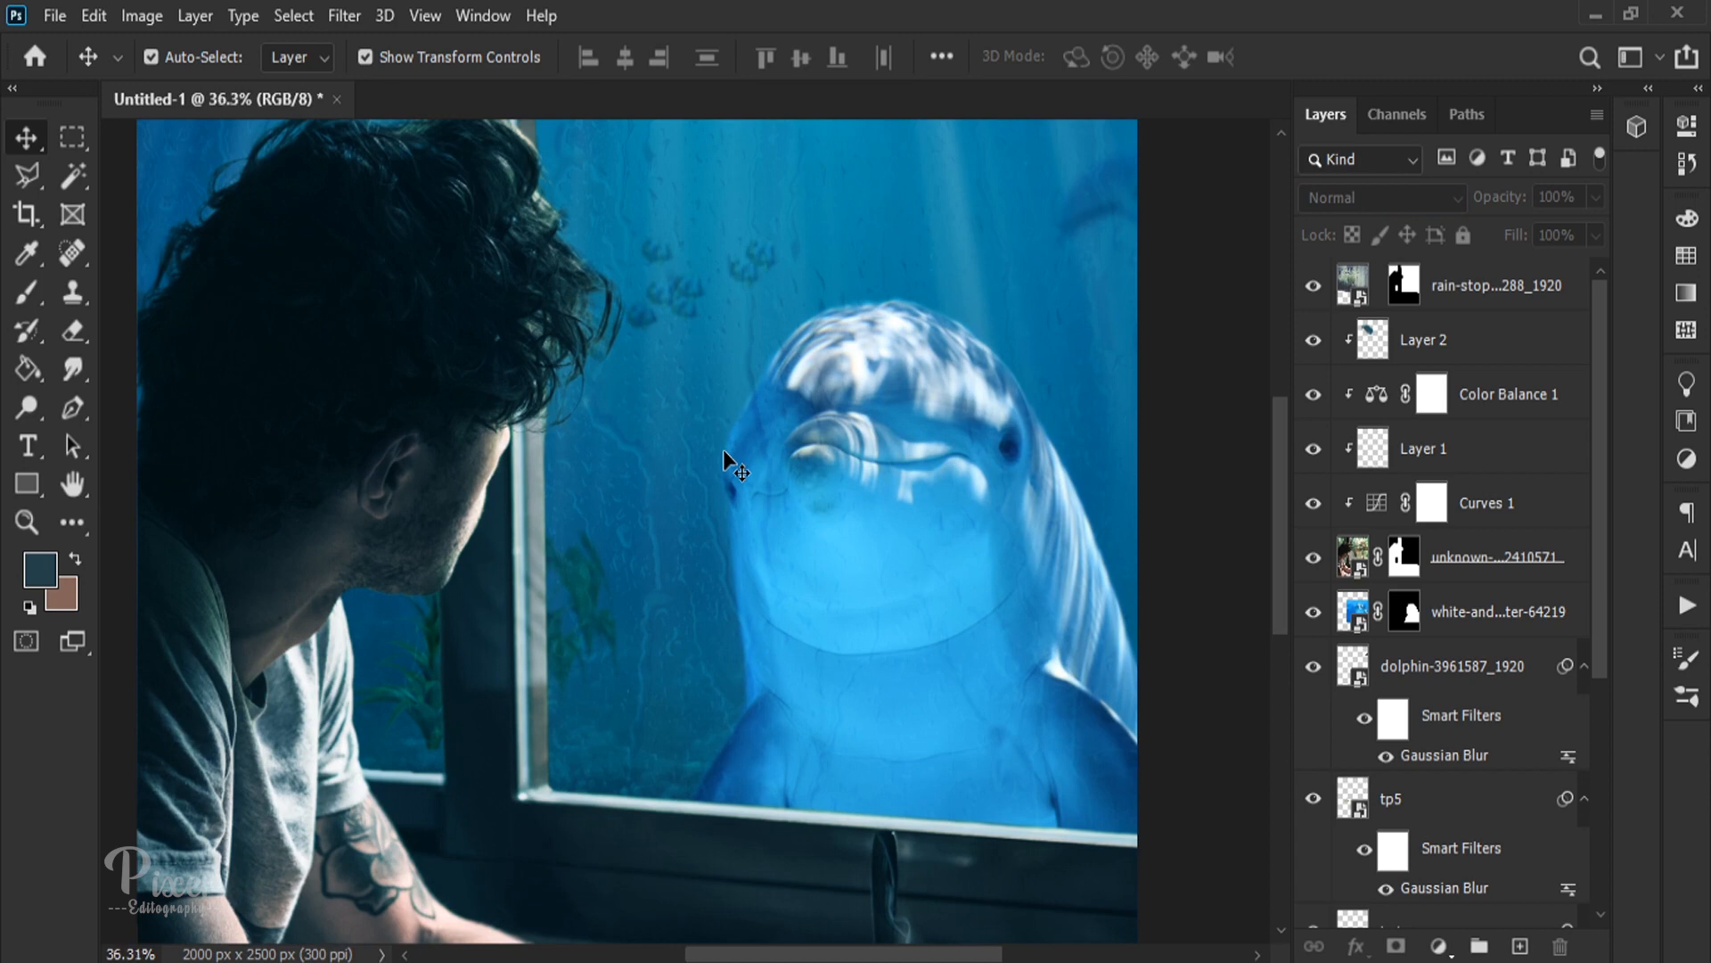
pyautogui.scroll(-2, 724, 449)
pyautogui.click(1488, 281)
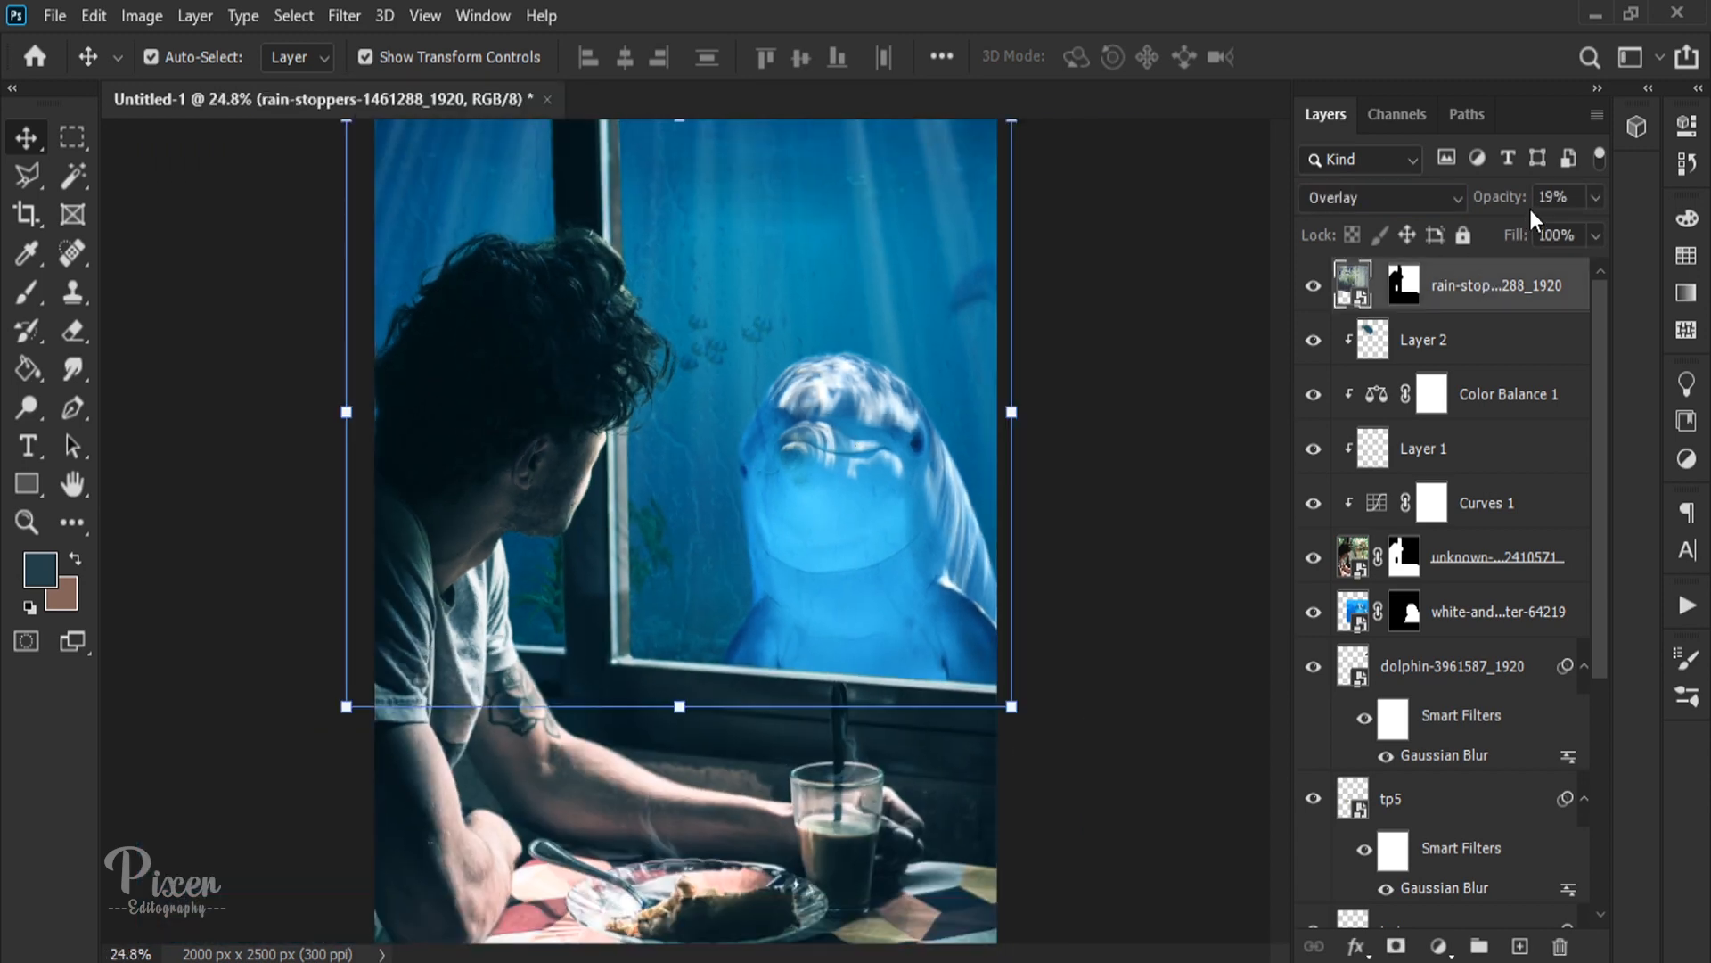
# Step: Stamp all visible layers into a new layer on top of the stack and open it in the Camera Raw filter
pyautogui.click(1179, 409)
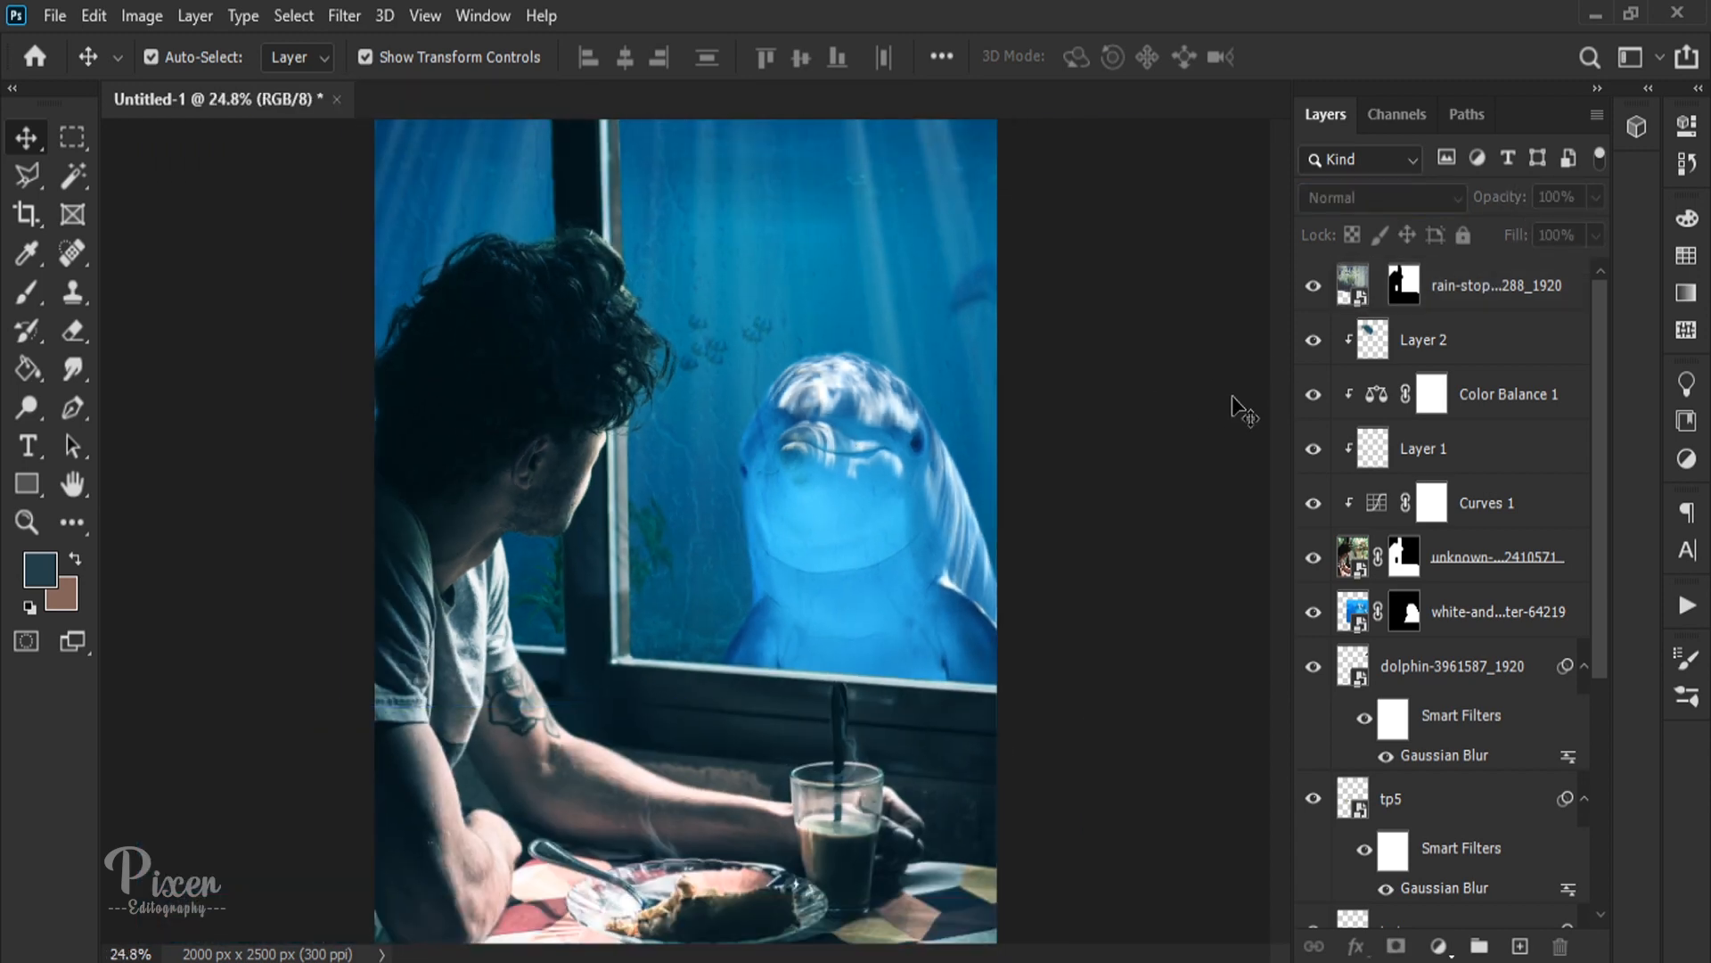
pyautogui.scroll(-1, 1242, 411)
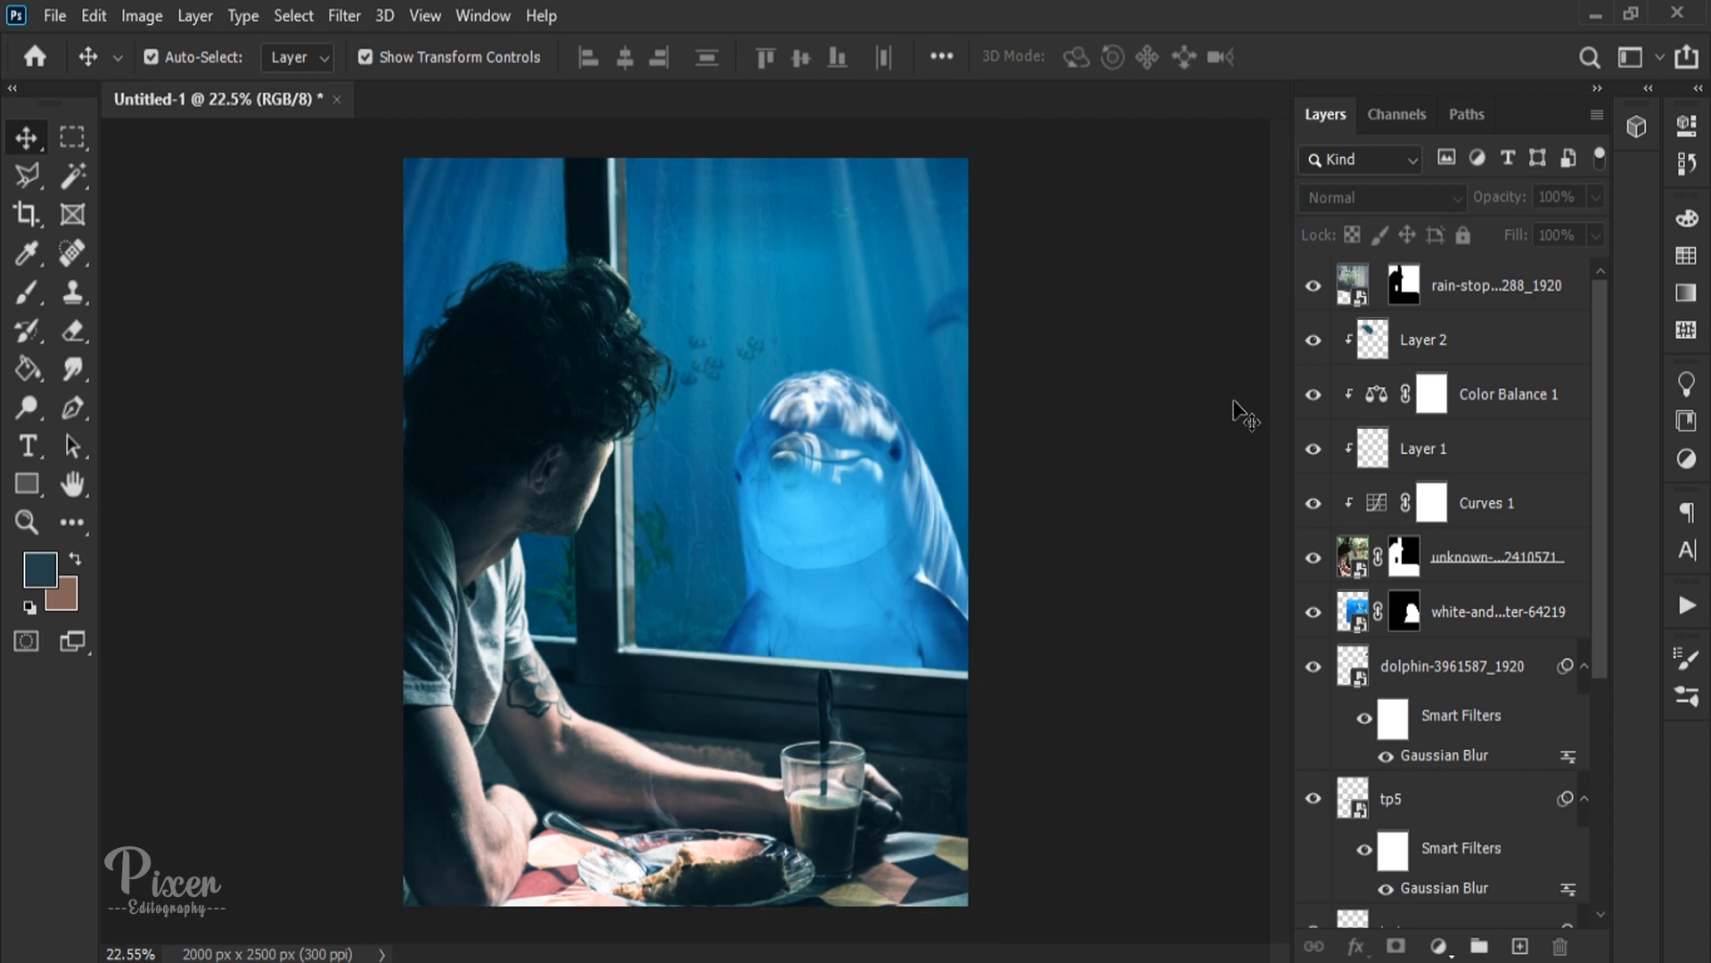
pyautogui.hotkey('ctrl', 'alt', 'shift', 'e')
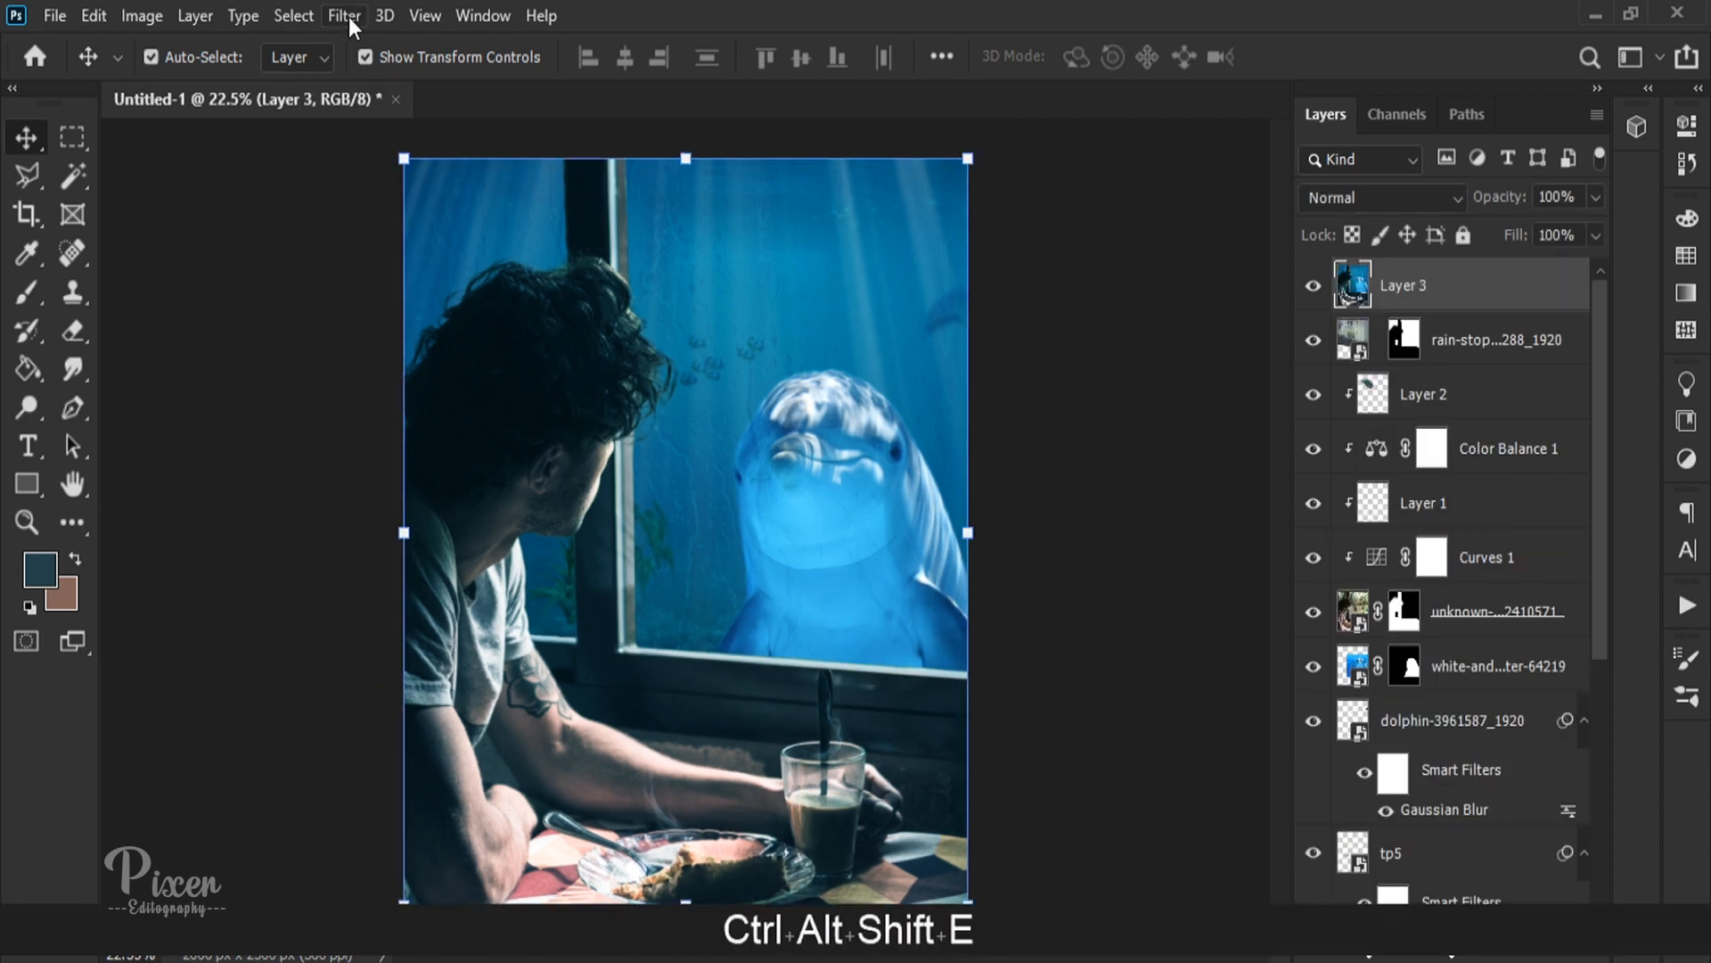
pyautogui.click(348, 24)
pyautogui.click(579, 172)
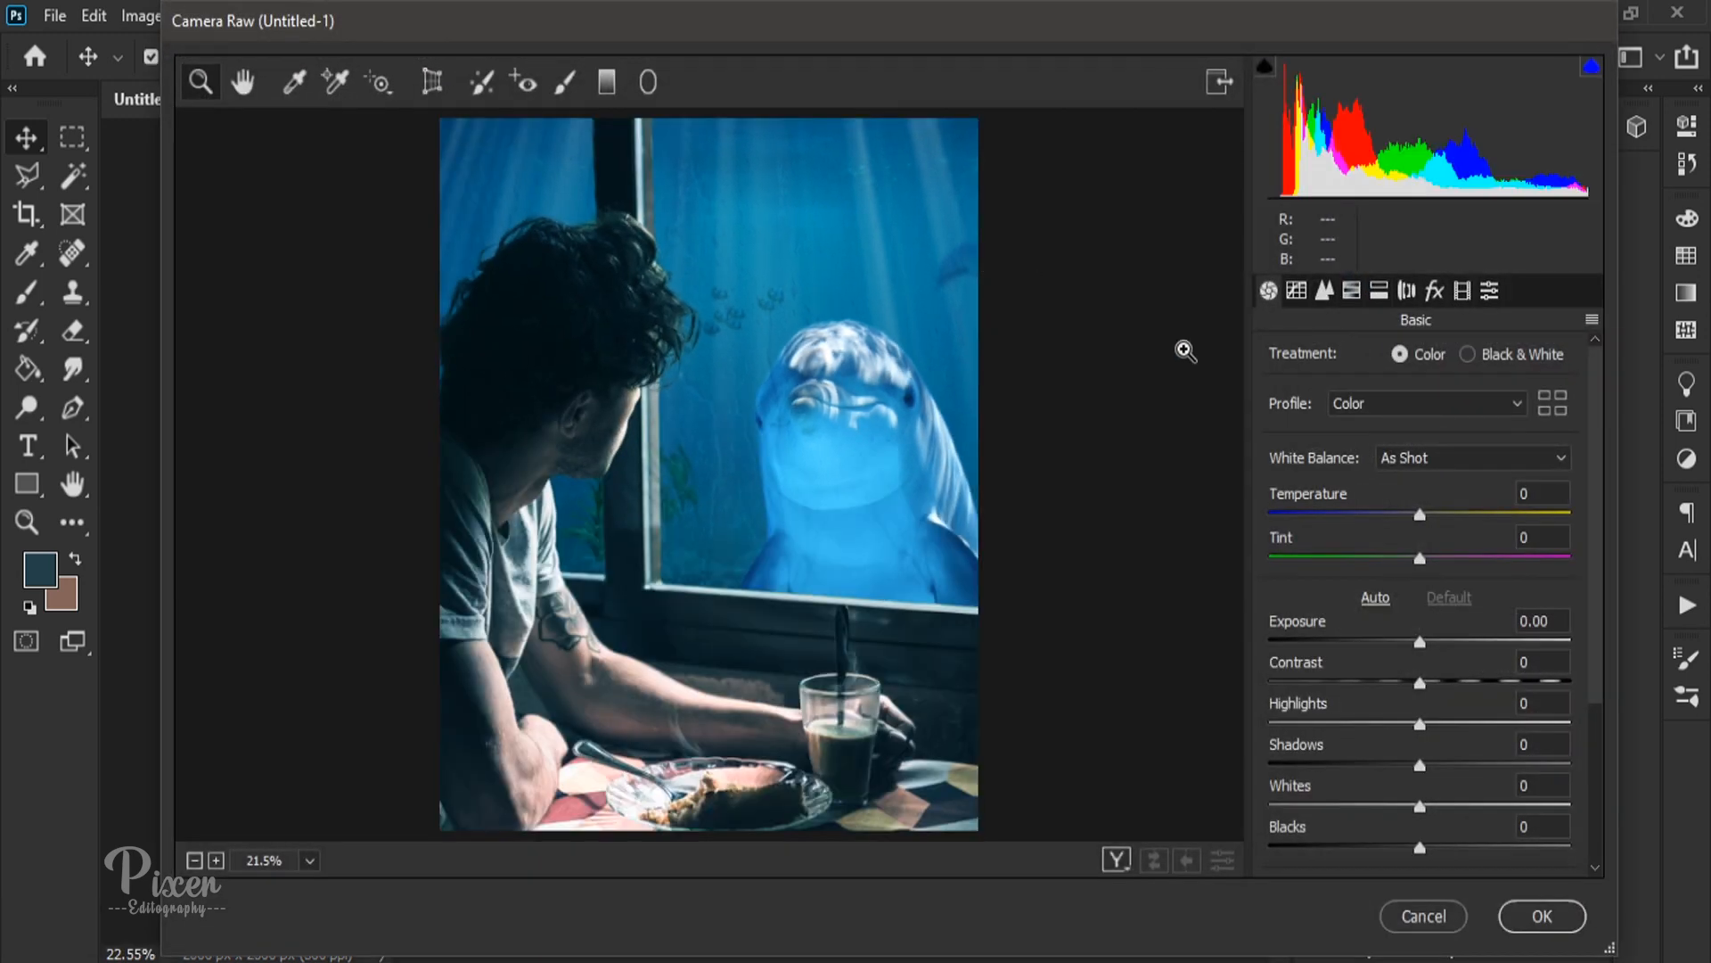
# Step: Set temperature to -8, tint +1, exposure -0.15, contrast +25, whites -1 and blacks +3, and fine-tune dehaze and vibrance
pyautogui.moveTo(1420, 519); pyautogui.dragTo(1423, 564)
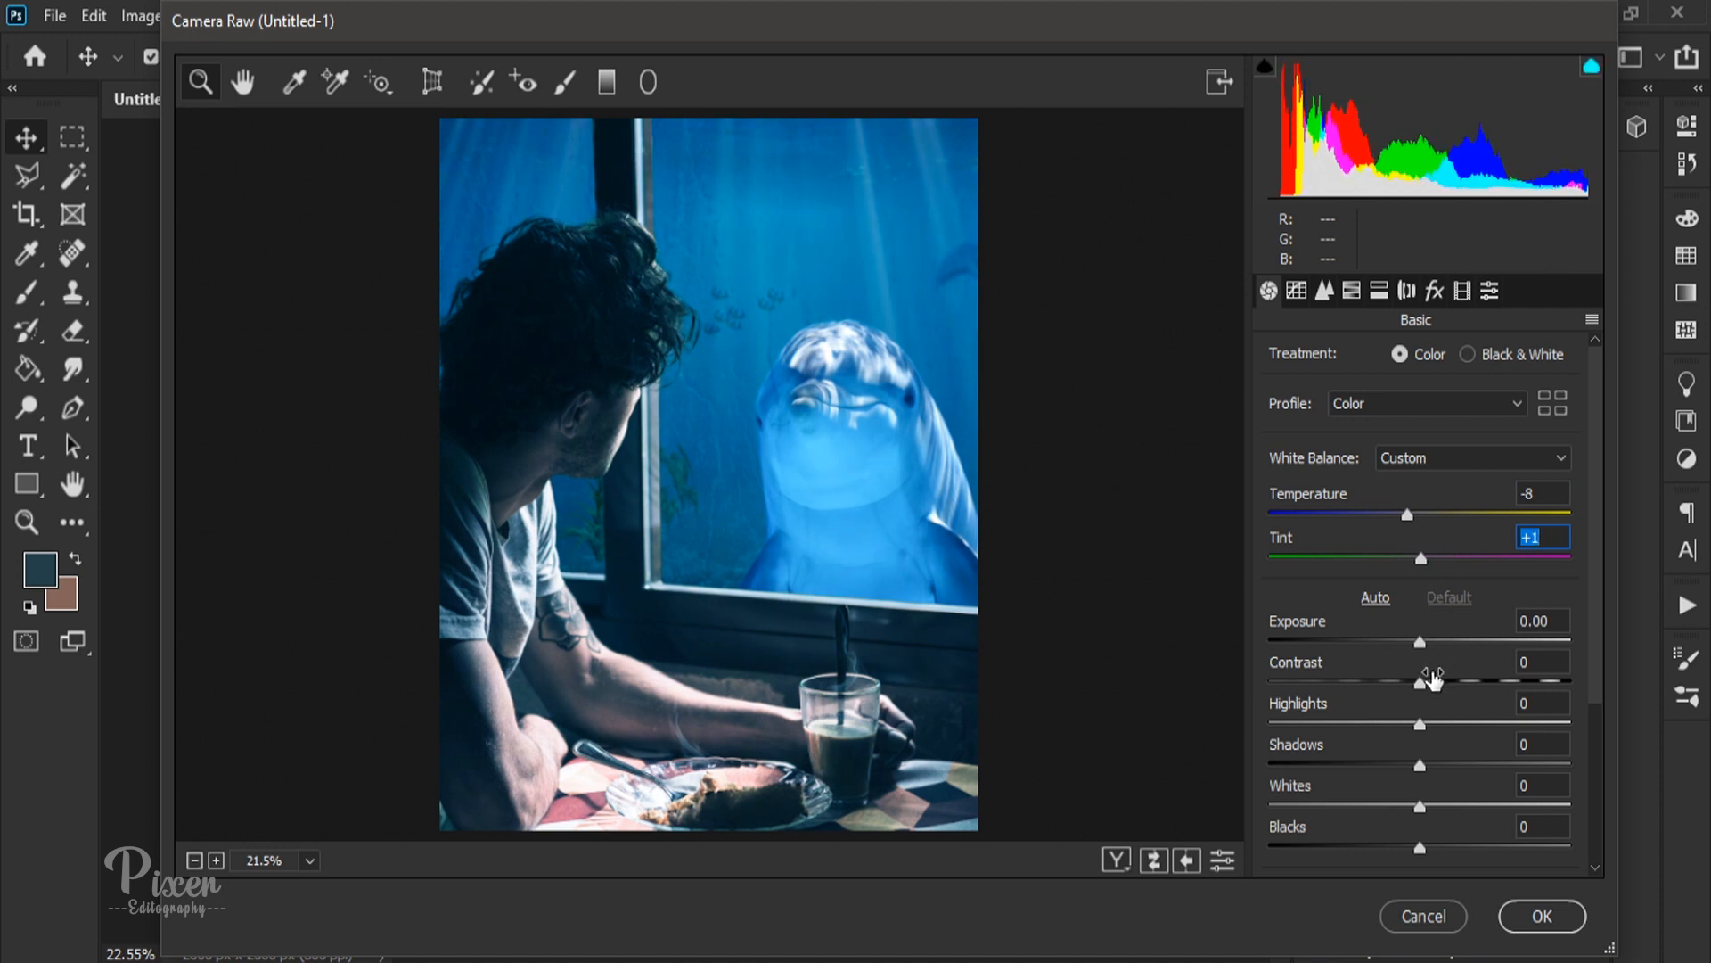
pyautogui.moveTo(1432, 680); pyautogui.dragTo(1417, 643)
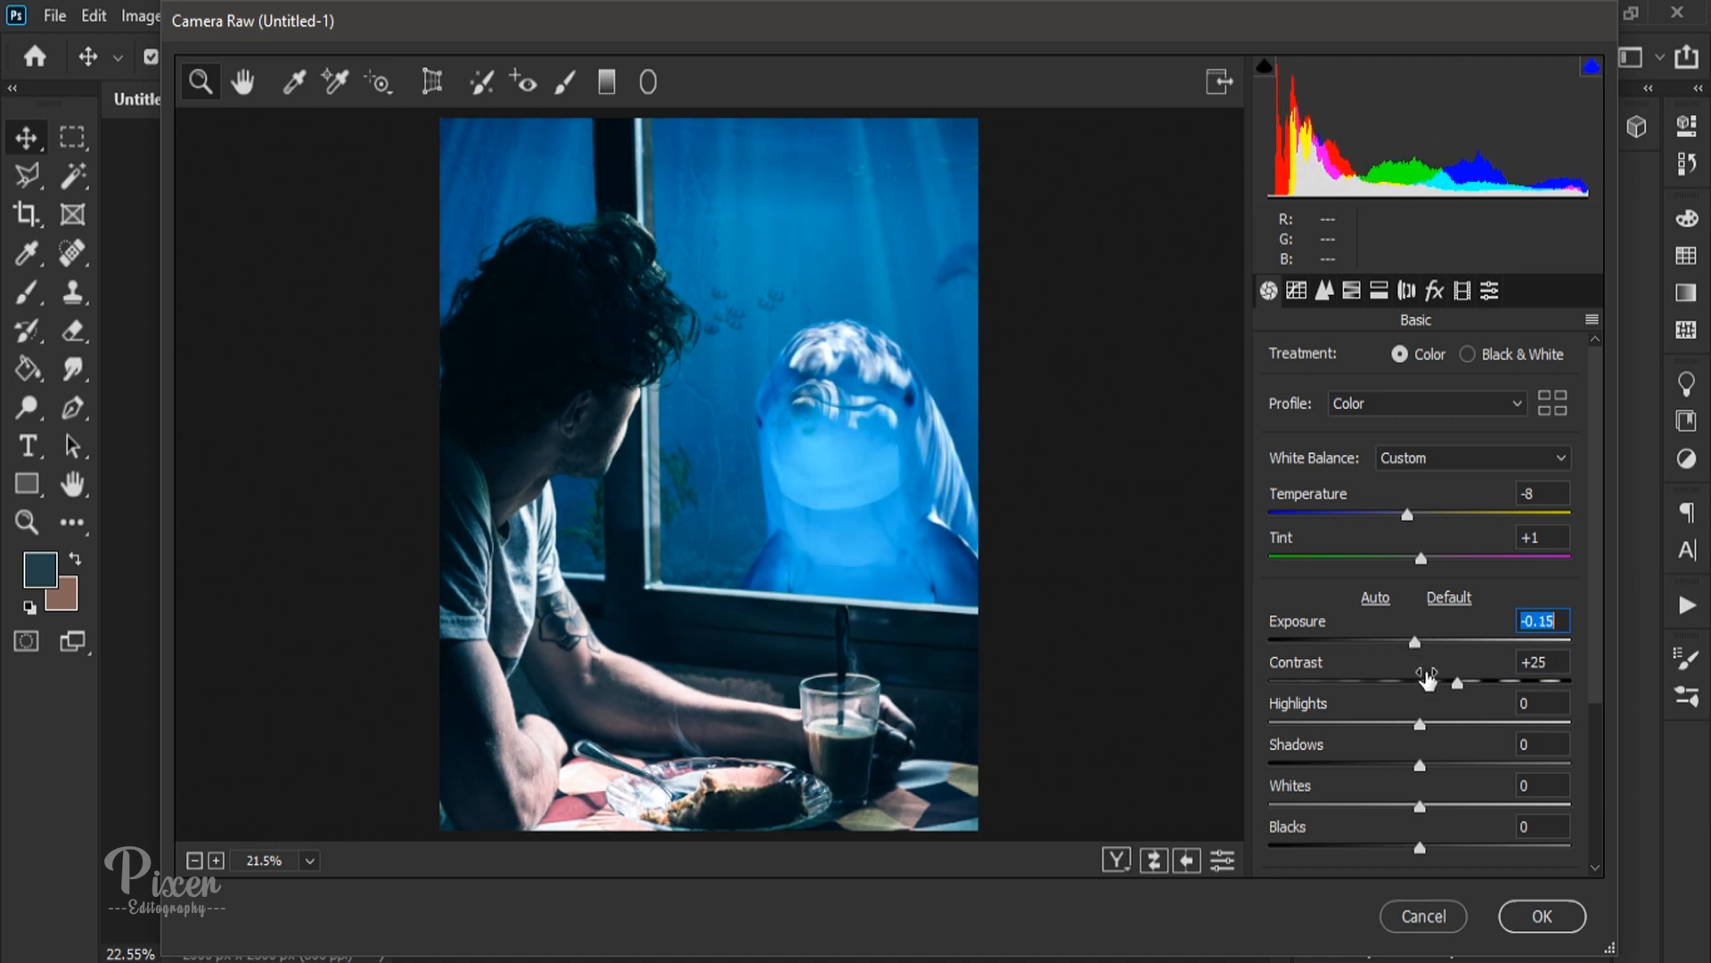
pyautogui.scroll(-3, 1378, 774)
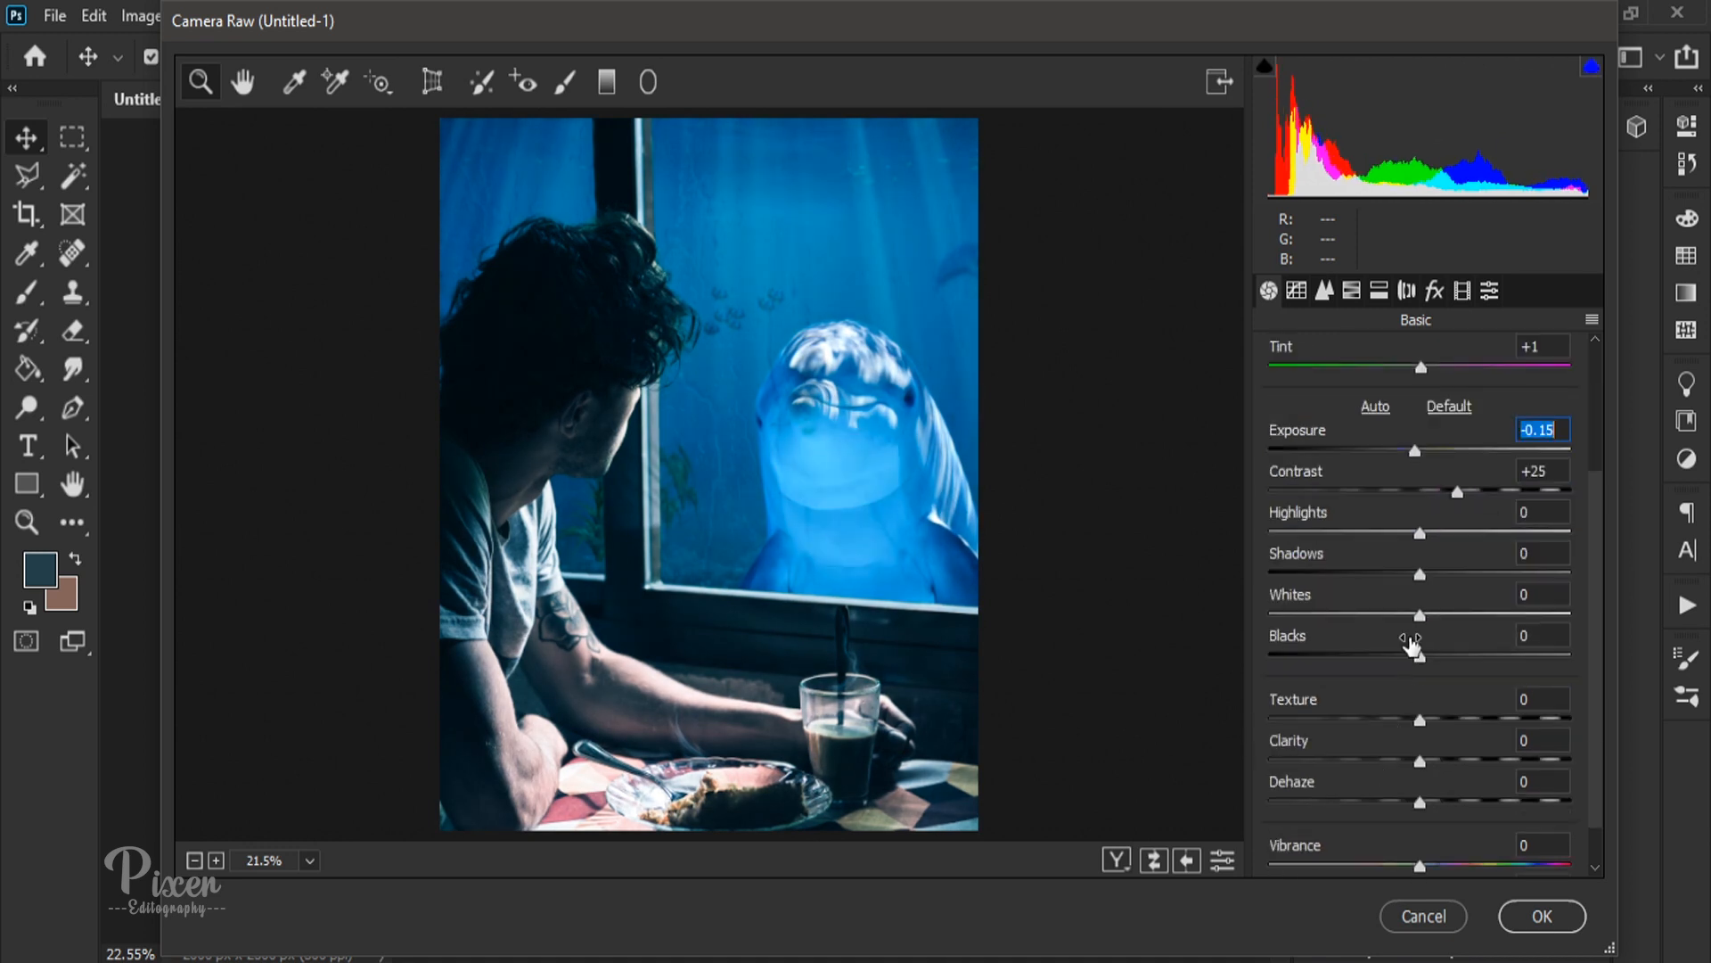
pyautogui.moveTo(1416, 612); pyautogui.dragTo(1423, 659)
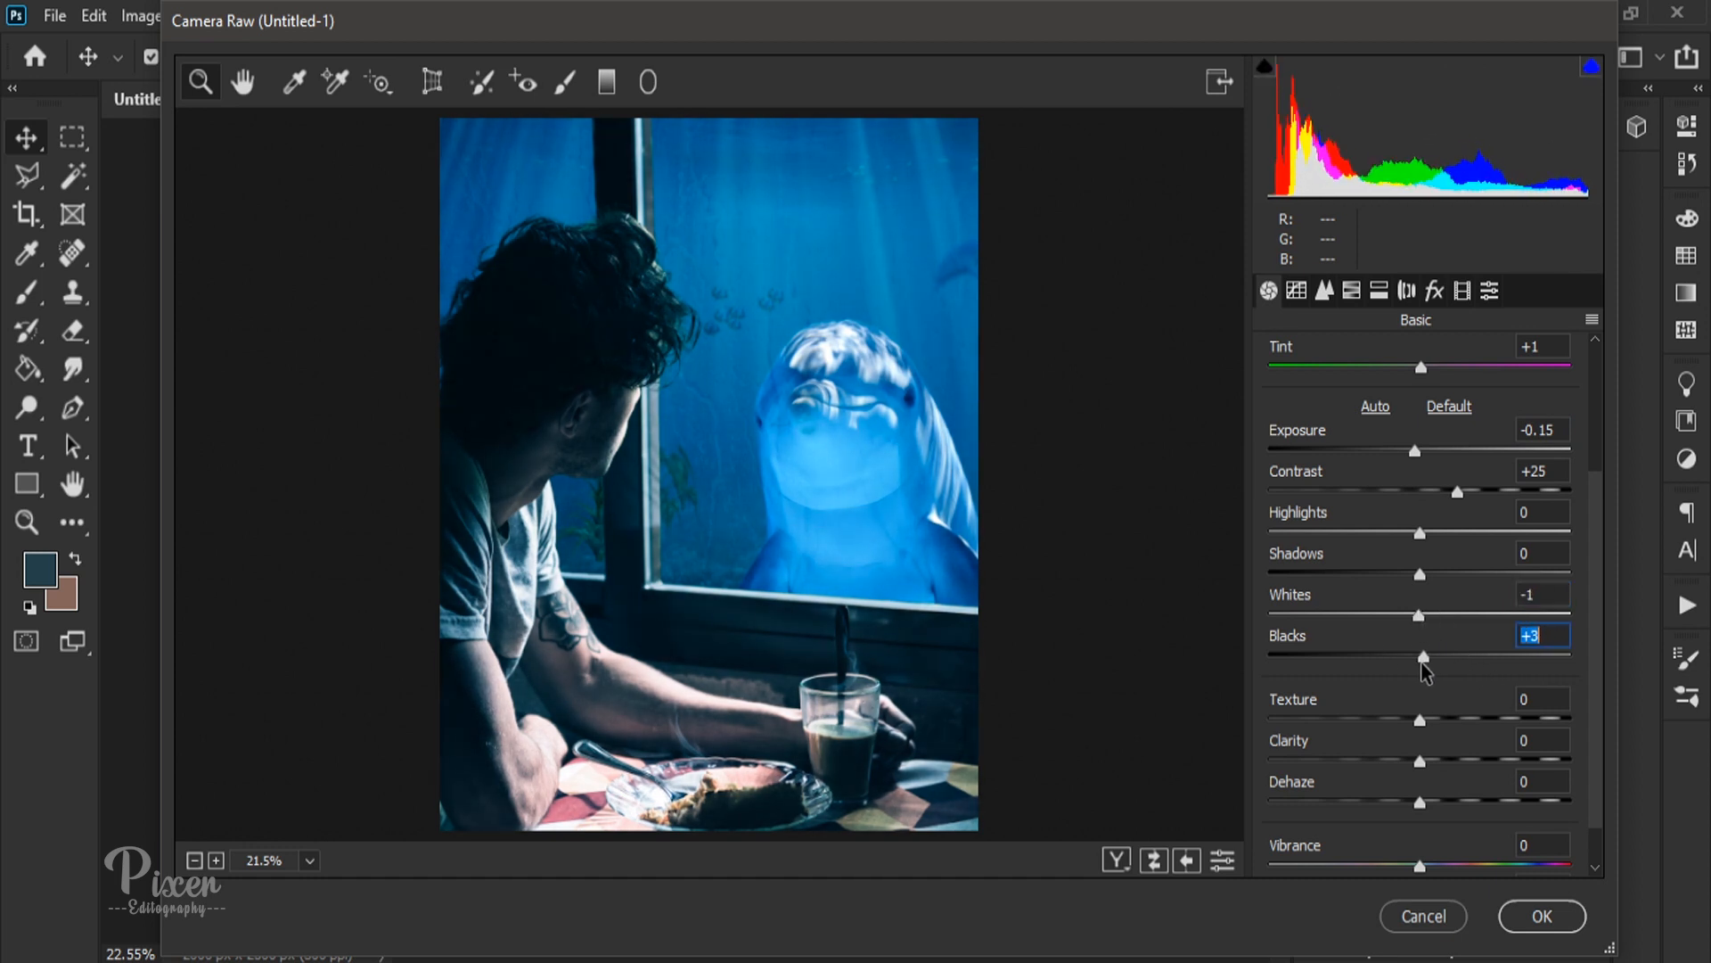
pyautogui.moveTo(1423, 811); pyautogui.dragTo(1437, 856)
pyautogui.scroll(-1, 1399, 784)
# Step: Set the sharpening amount to 6, check the detail at 100% zoom and fit the whole image in view again
pyautogui.click(1324, 292)
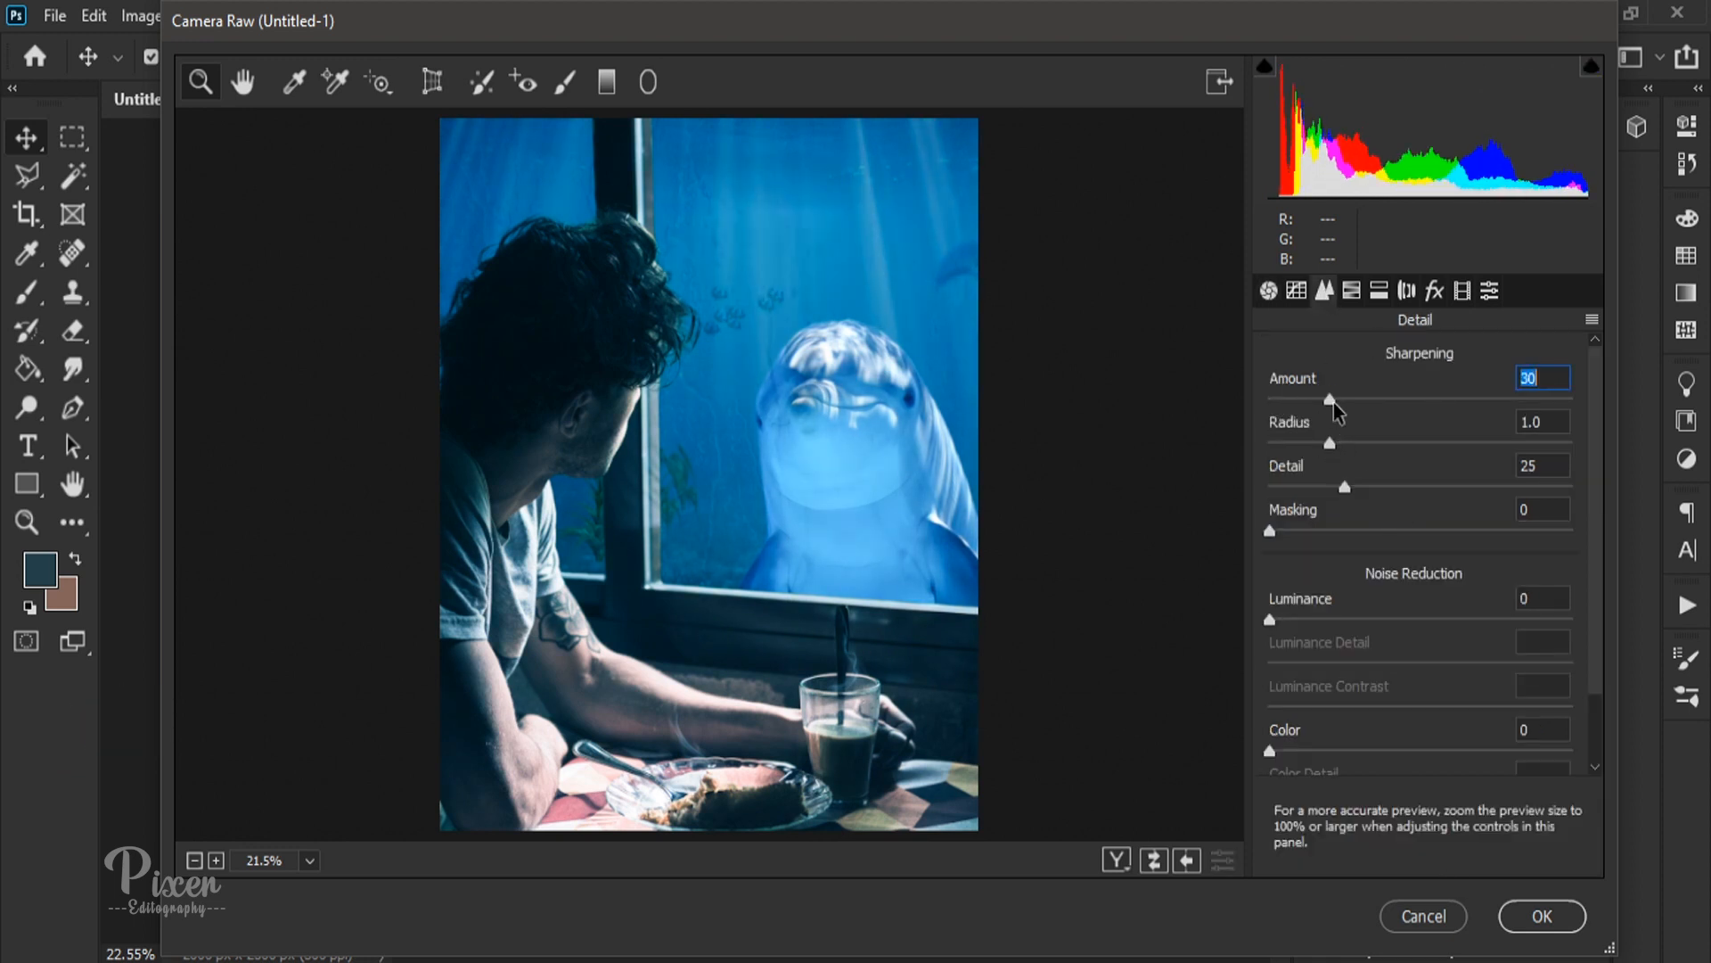
pyautogui.click(873, 406)
pyautogui.click(874, 408)
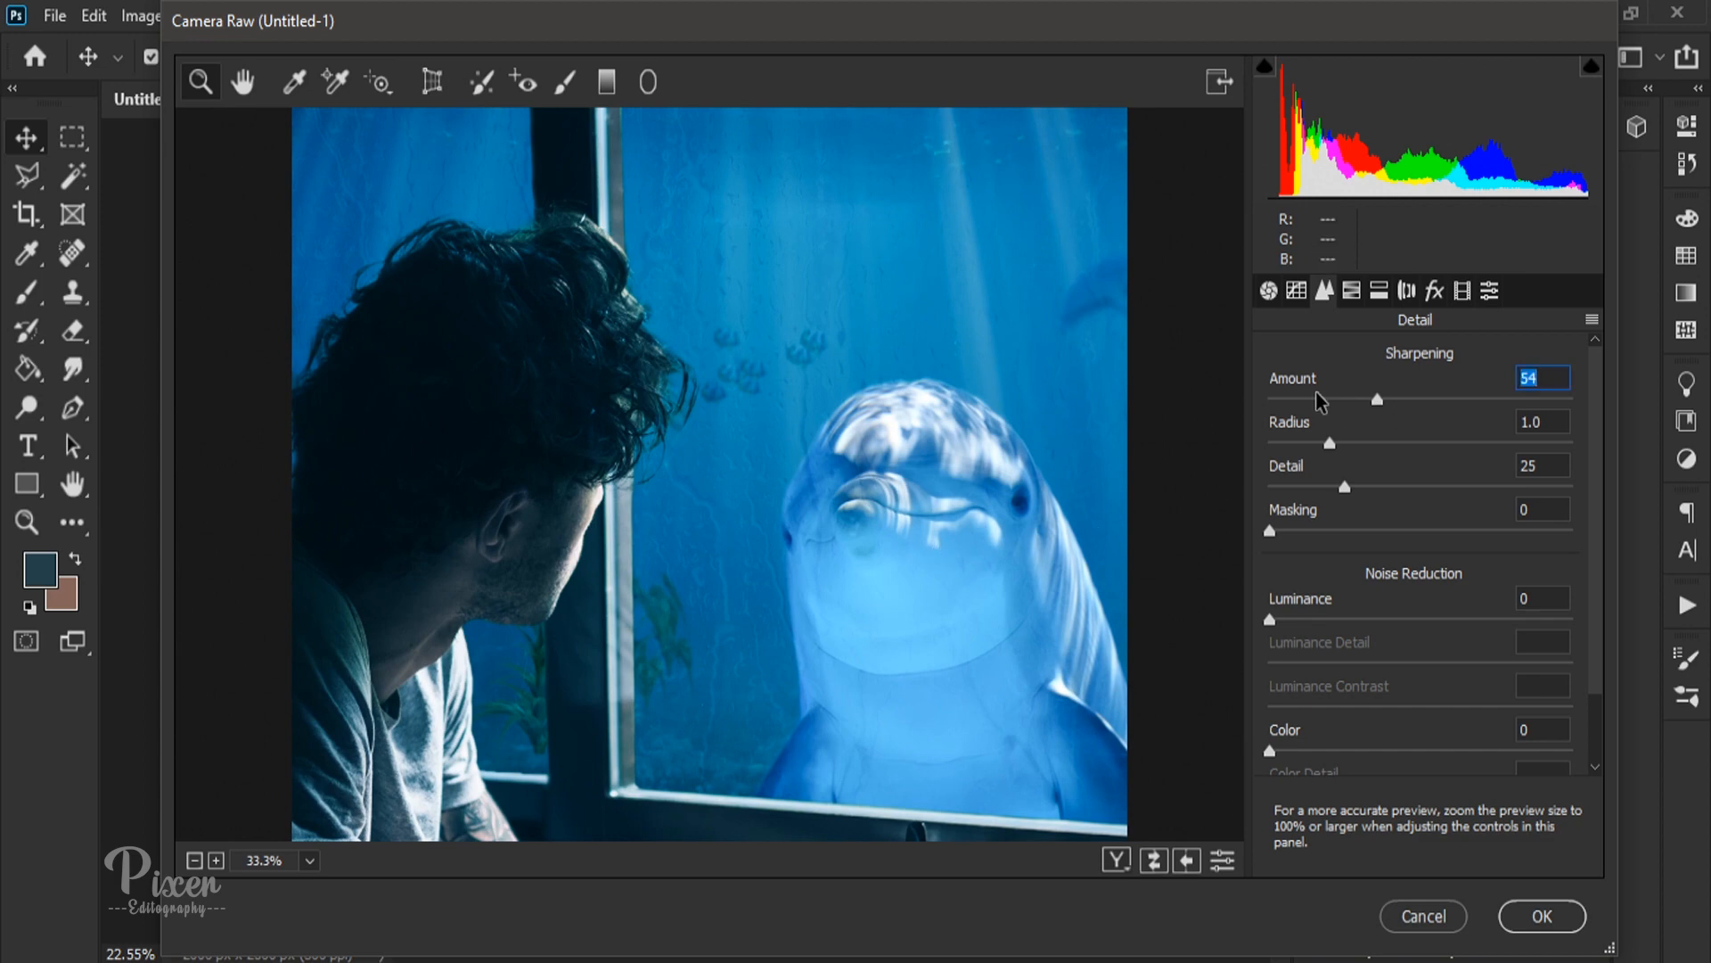
pyautogui.rightClick(992, 488)
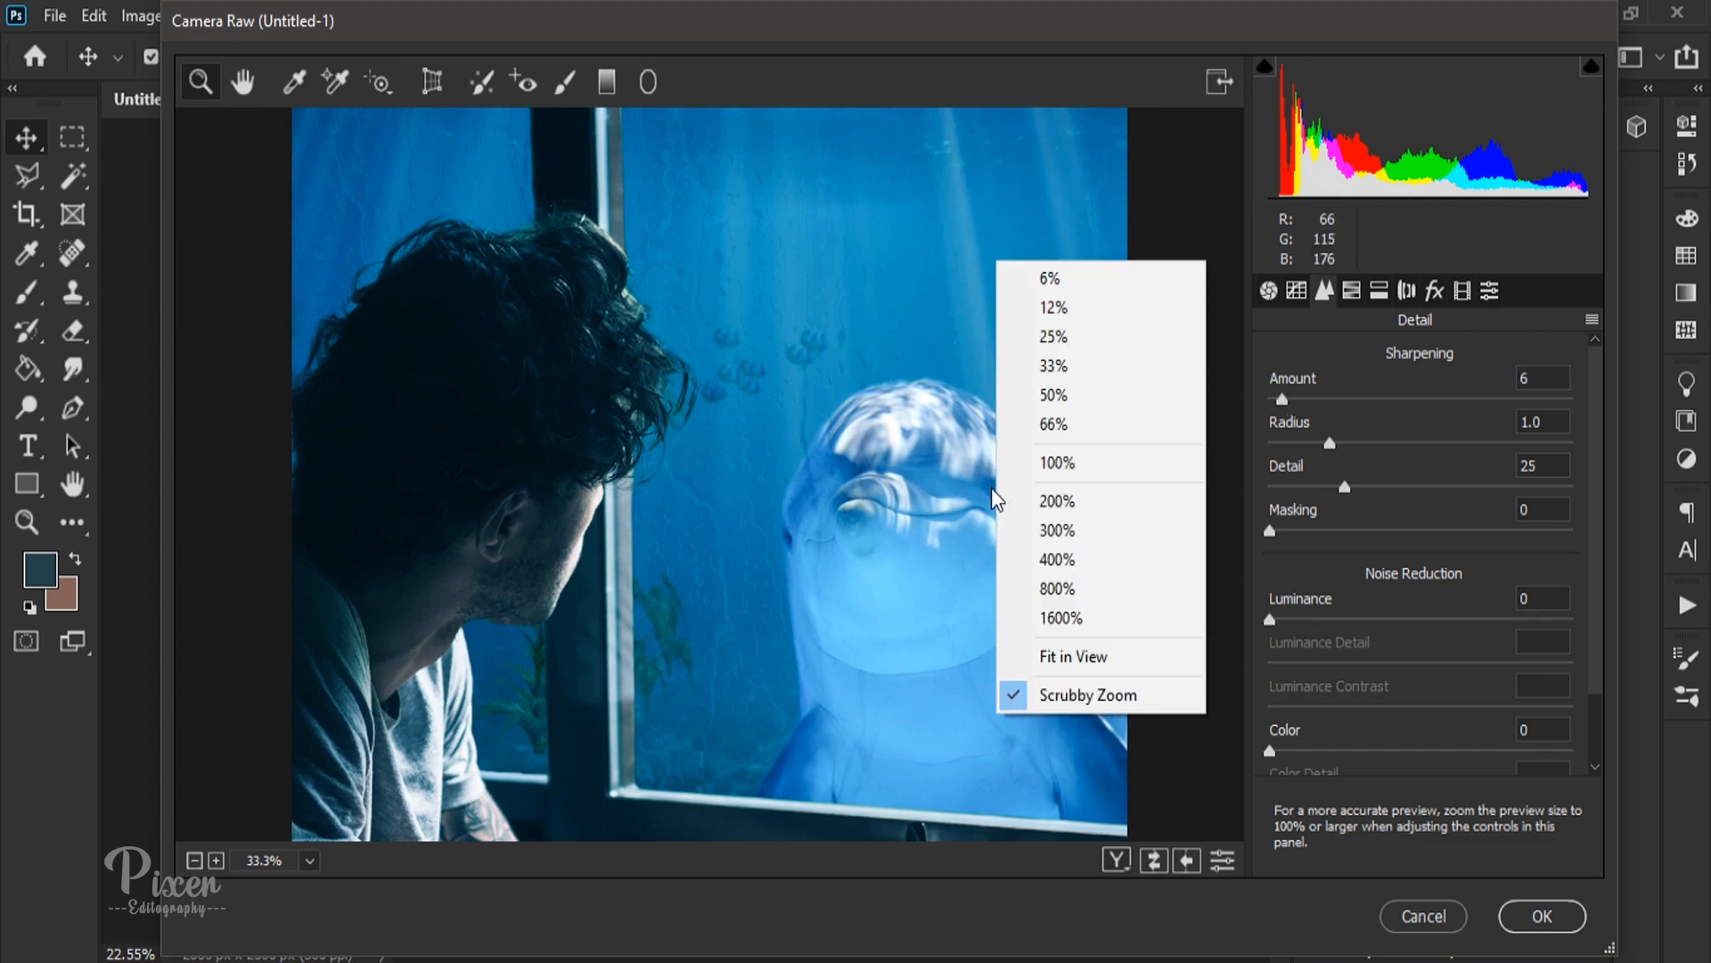
pyautogui.click(1089, 463)
pyautogui.rightClick(1088, 468)
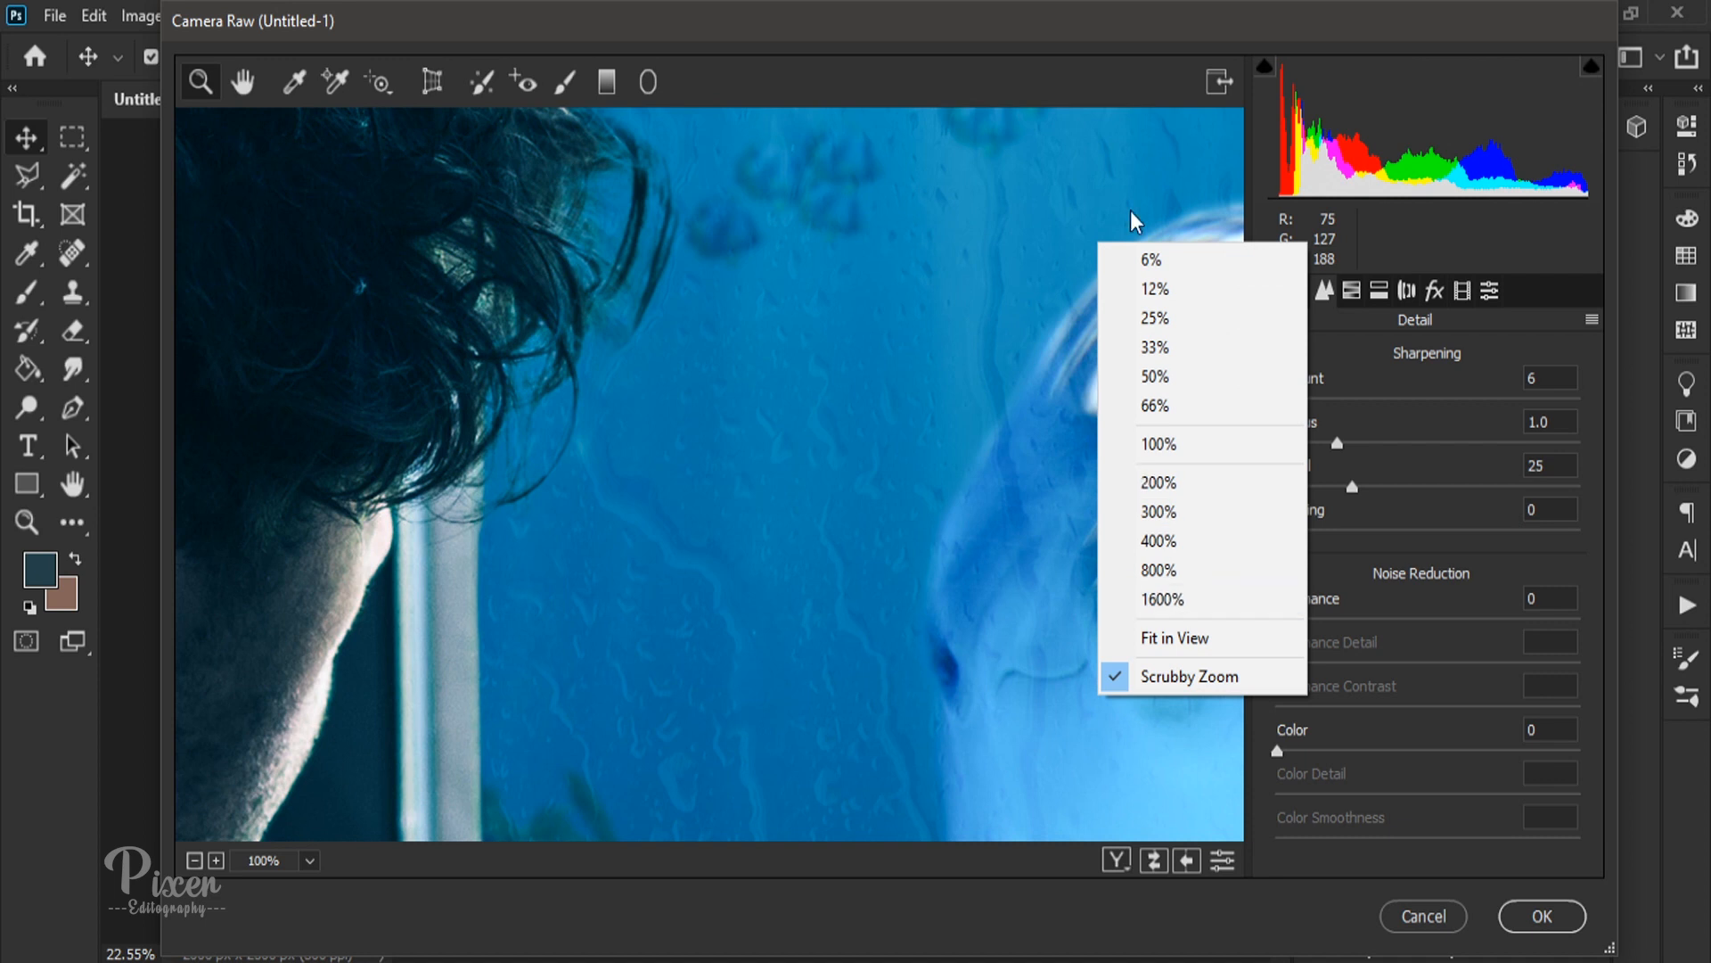
pyautogui.click(1181, 638)
# Step: Set the HSL saturation to reds -39, oranges +33, aquas +40 and blues -2, and apply the Camera Raw filter
pyautogui.click(1350, 293)
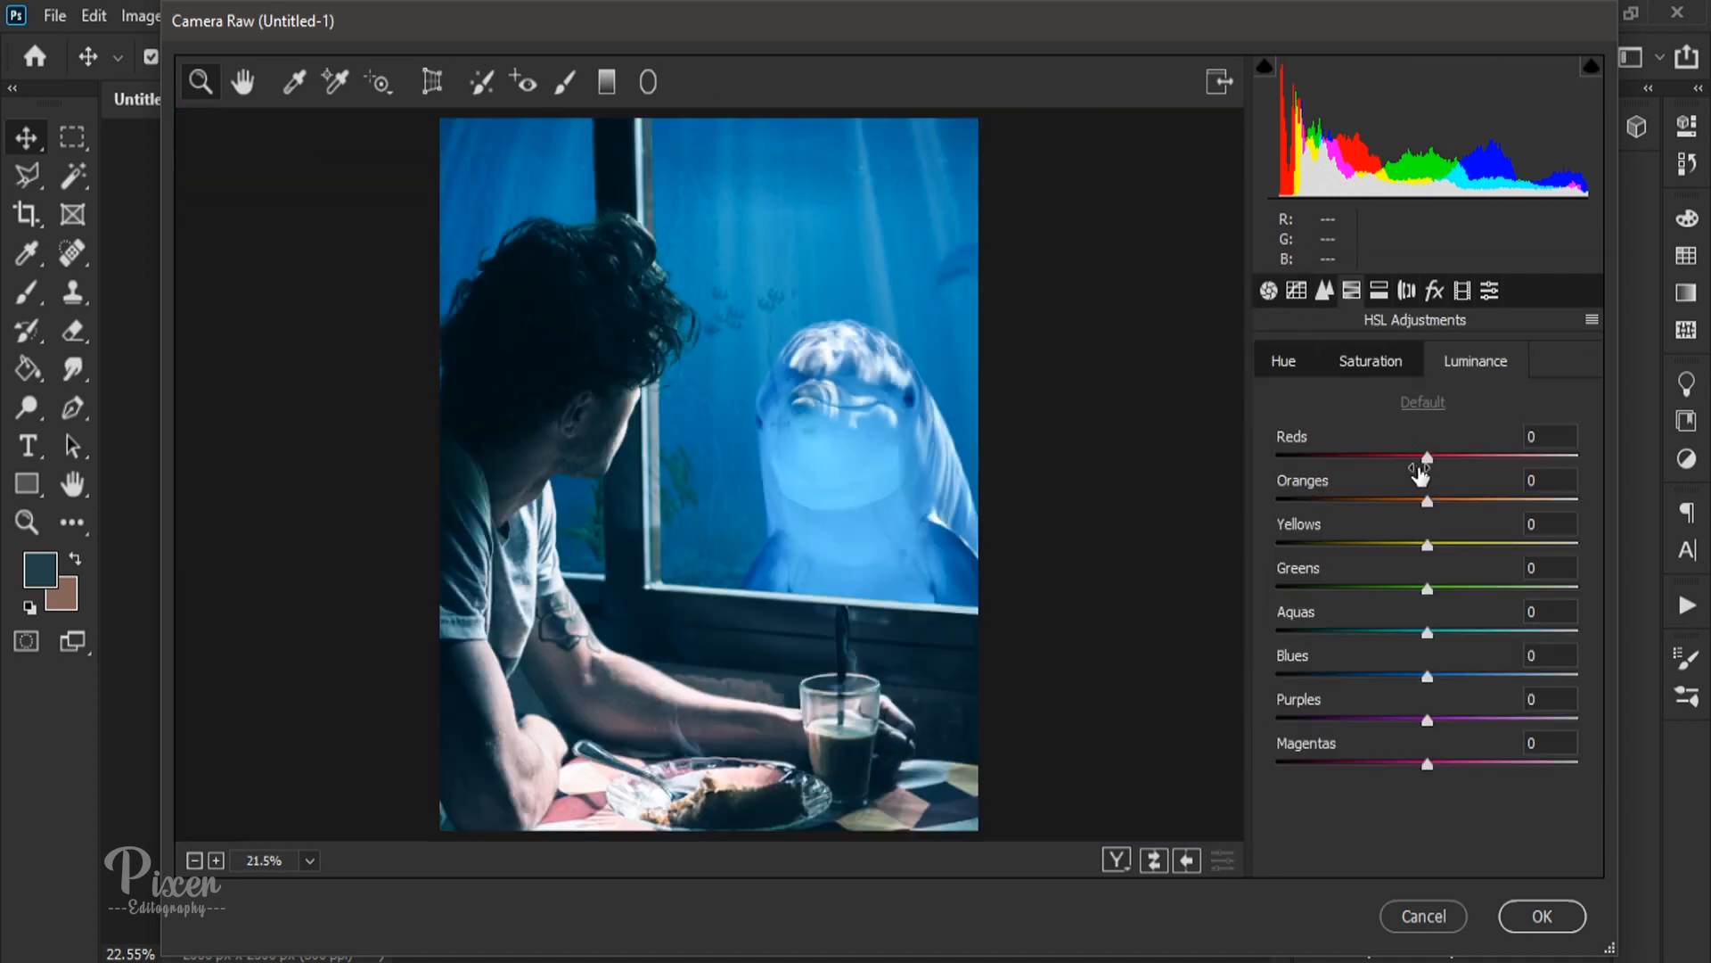
pyautogui.moveTo(1399, 464)
pyautogui.mouseDown()
pyautogui.moveTo(1273, 465)
pyautogui.moveTo(1478, 464)
pyautogui.moveTo(1424, 465)
pyautogui.mouseUp()
pyautogui.click(1371, 360)
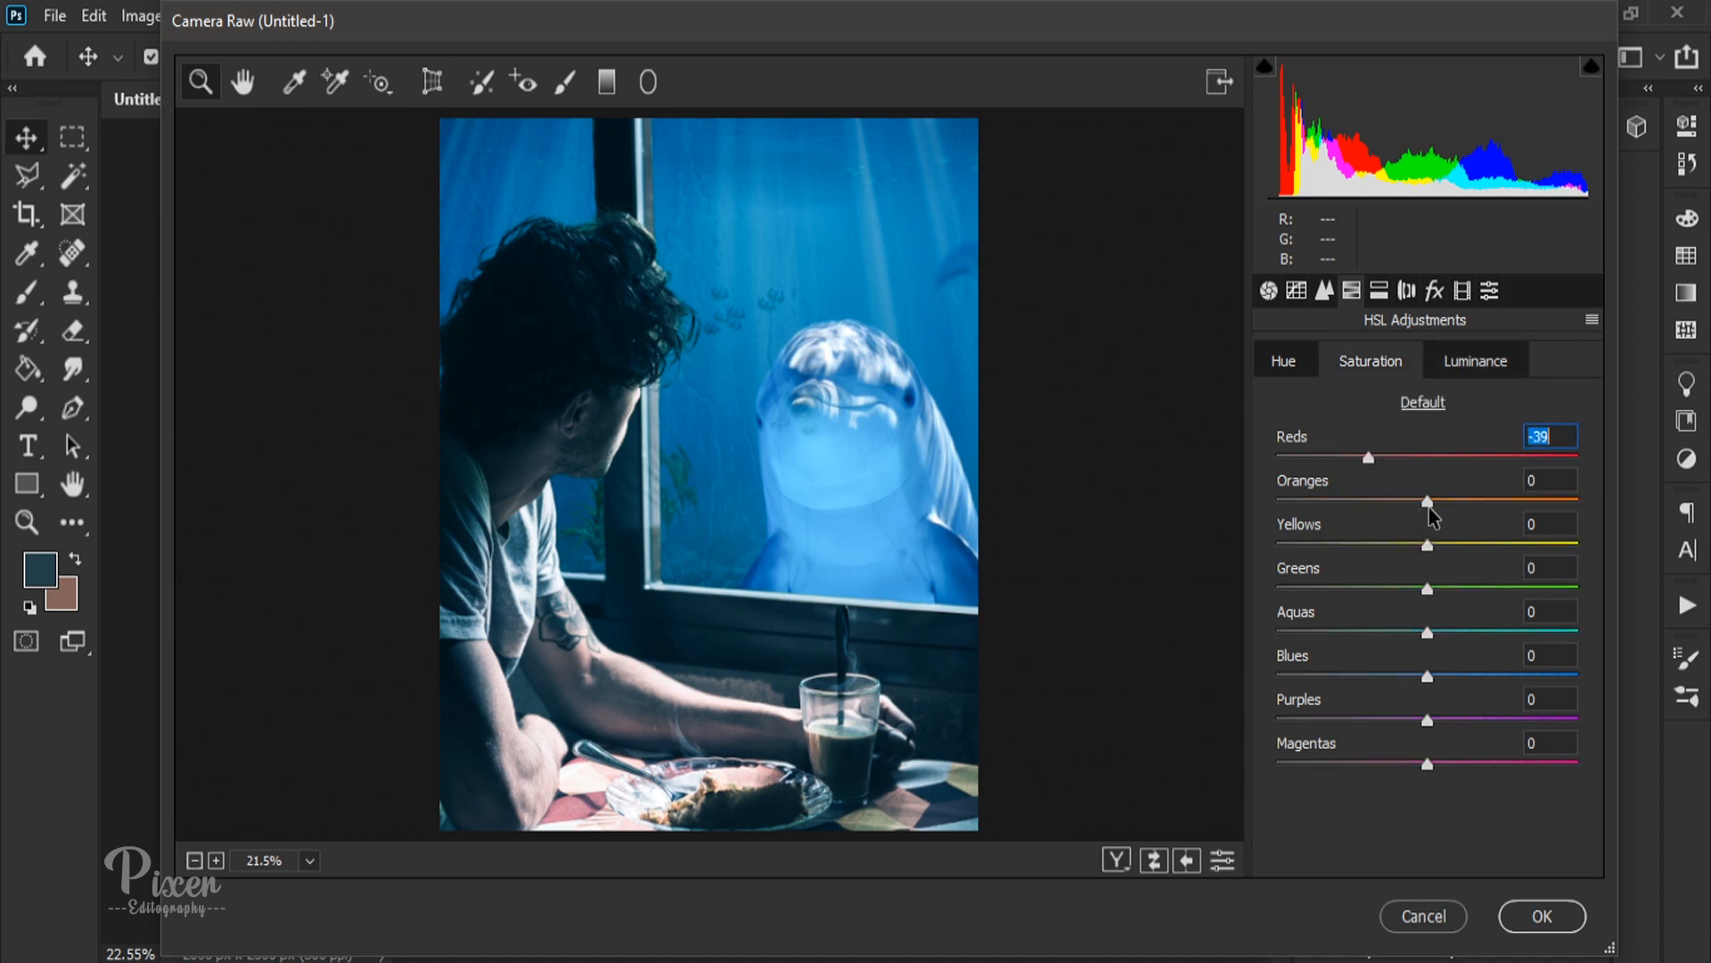
pyautogui.moveTo(1429, 635); pyautogui.dragTo(1423, 676)
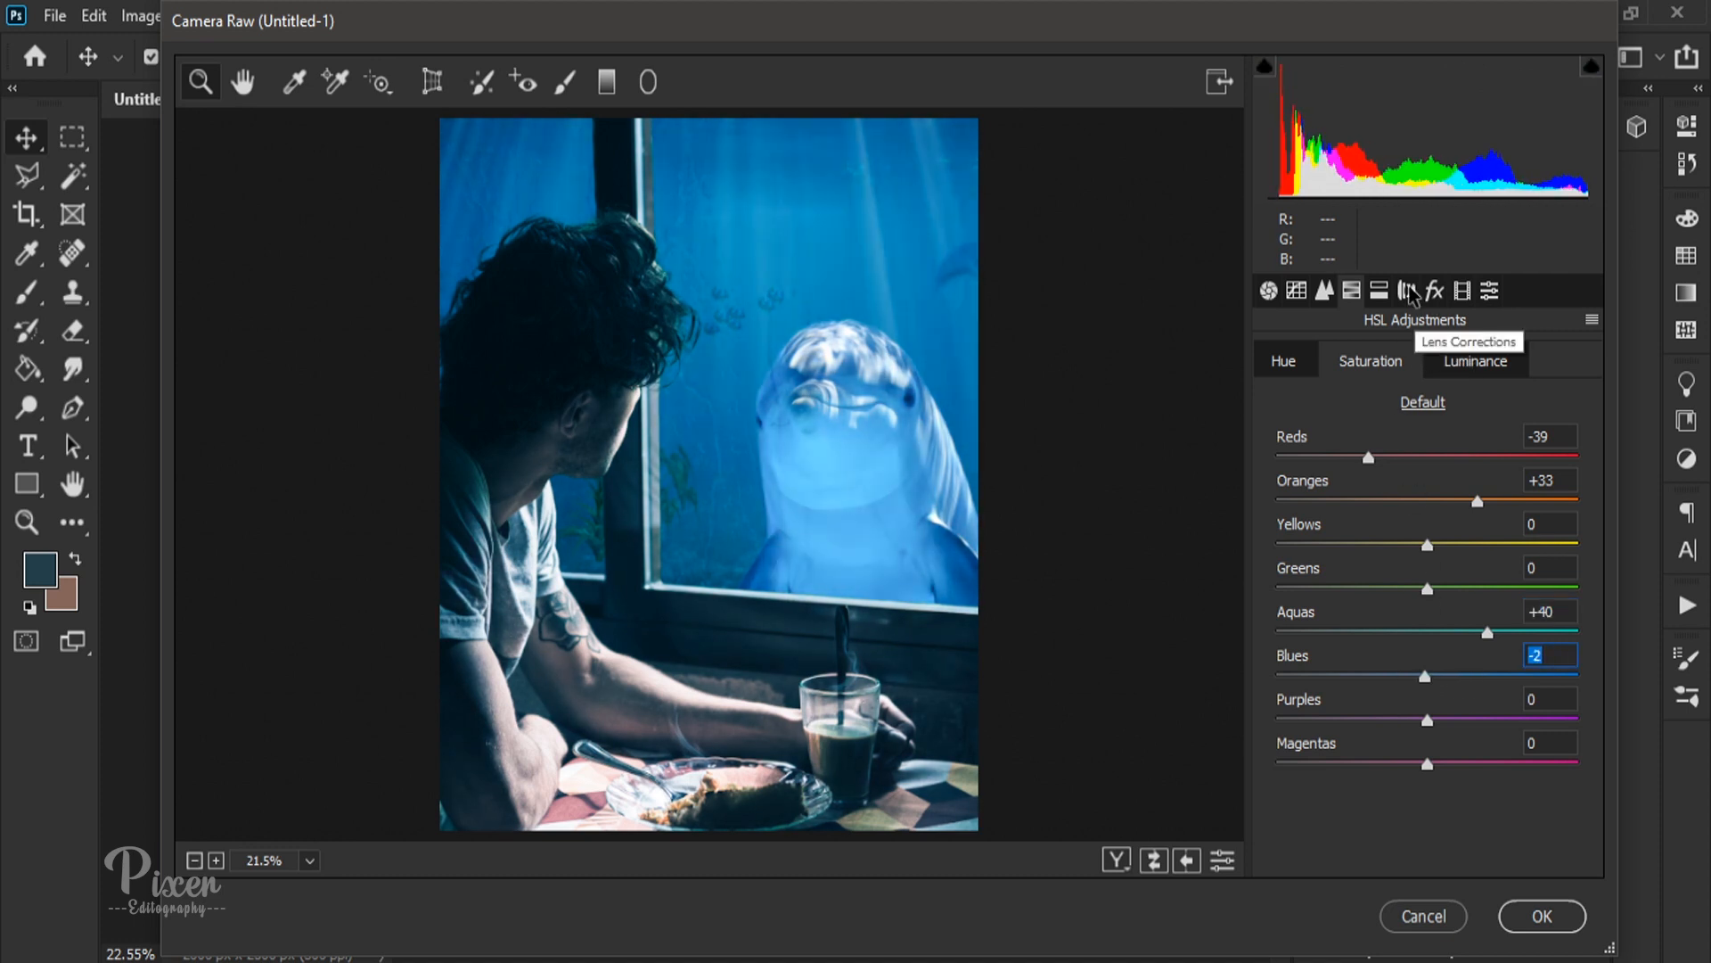
pyautogui.click(1488, 292)
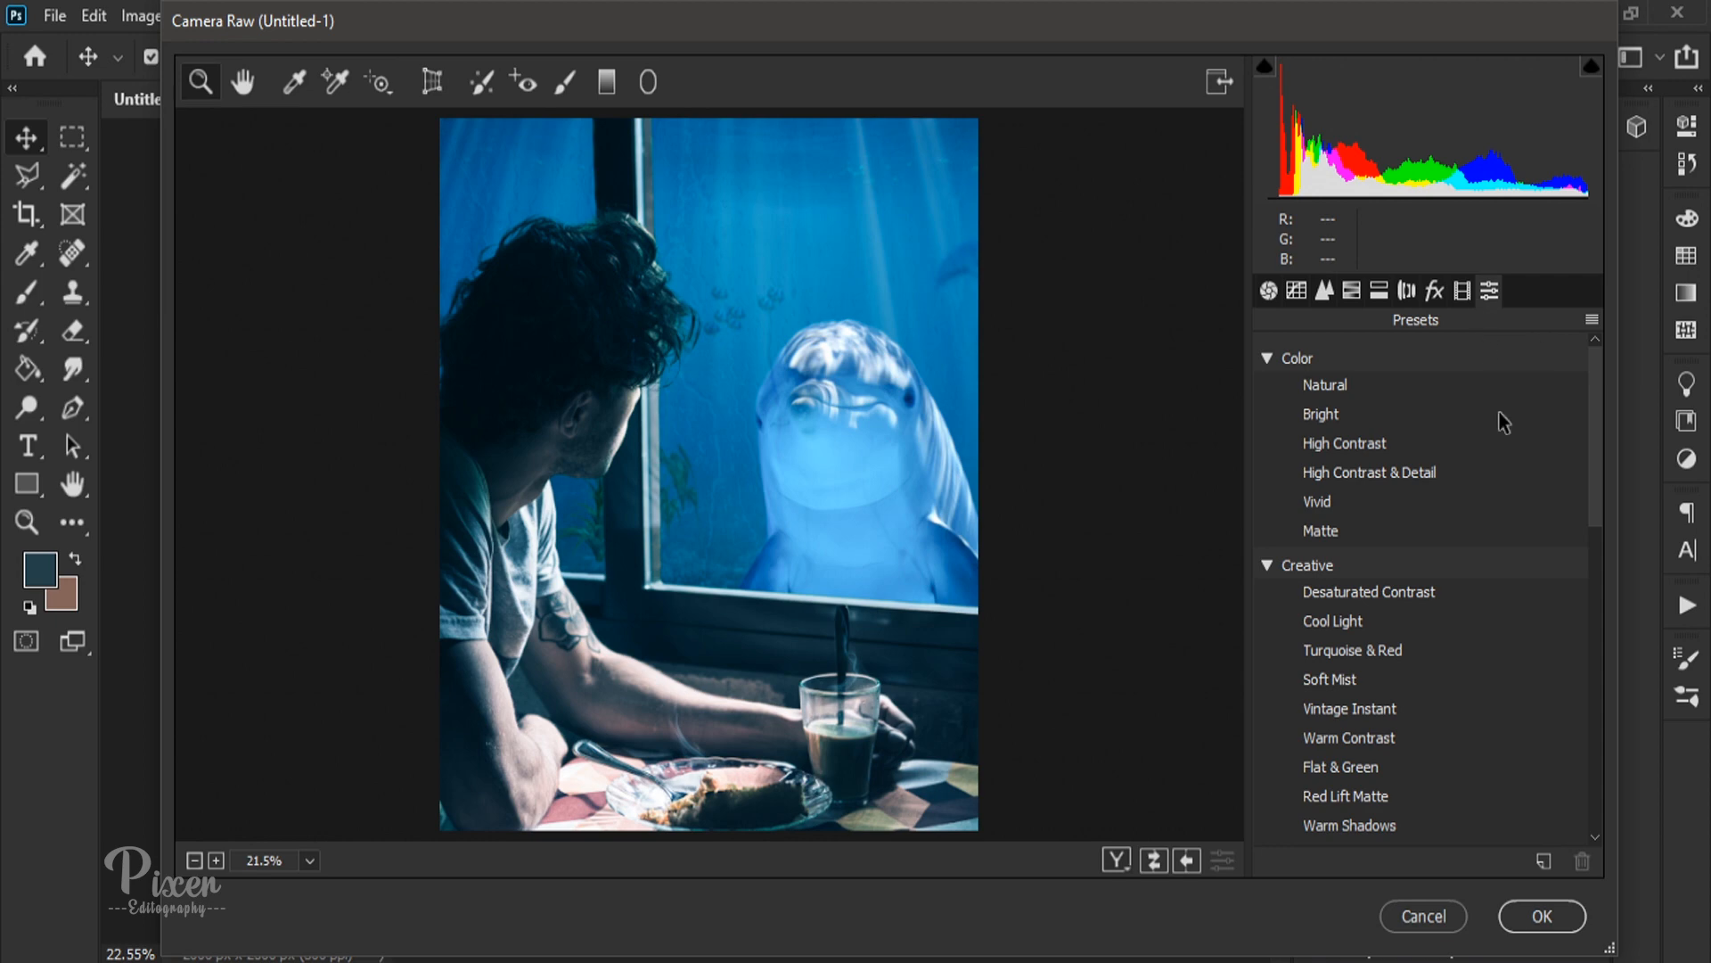
pyautogui.click(1542, 916)
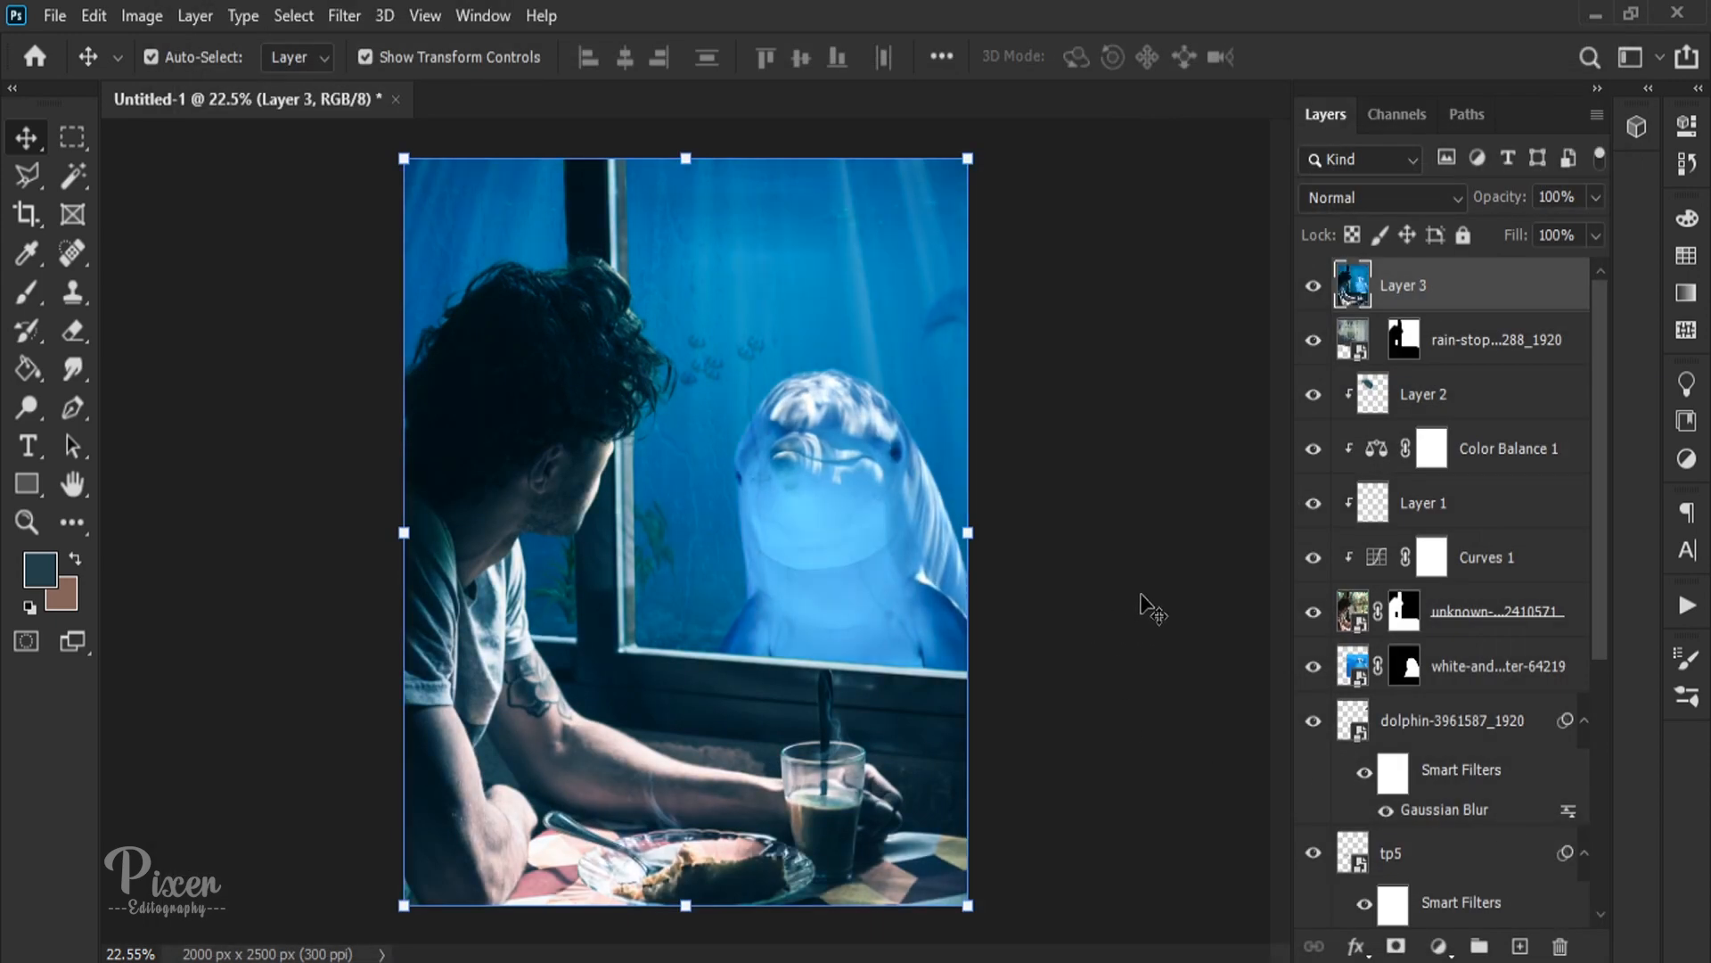